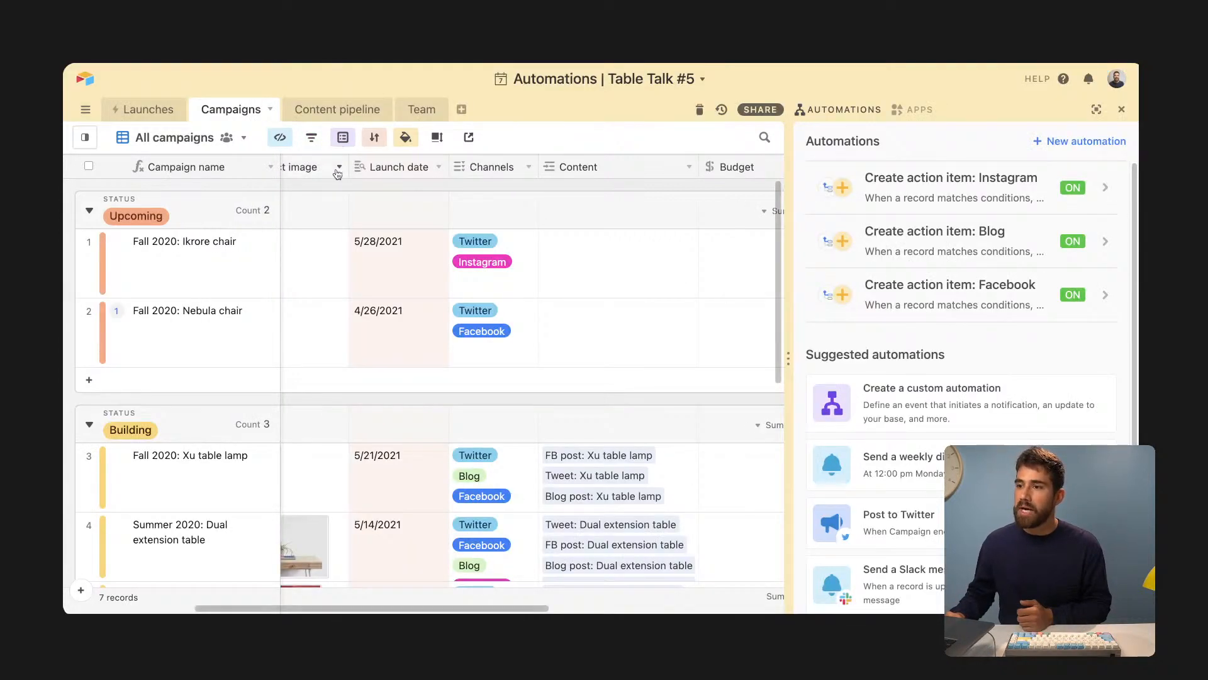
- Close the automations list, glance at the Launches table, then return to Campaigns
click(1122, 109)
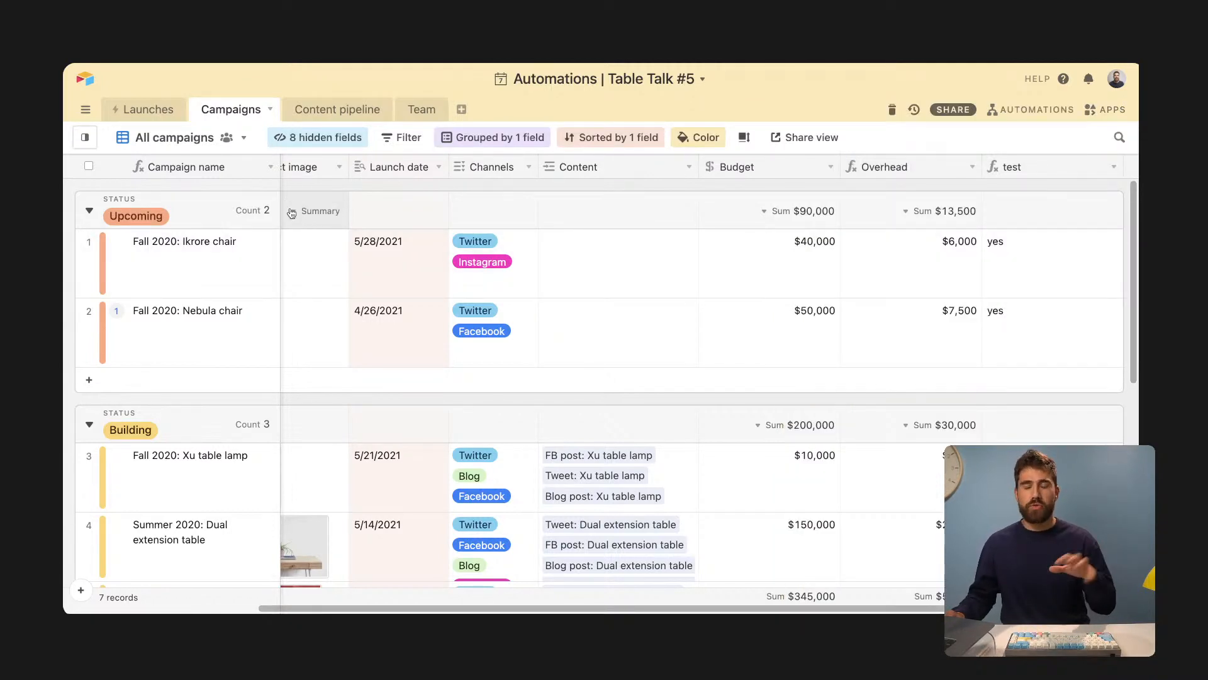
click(132, 113)
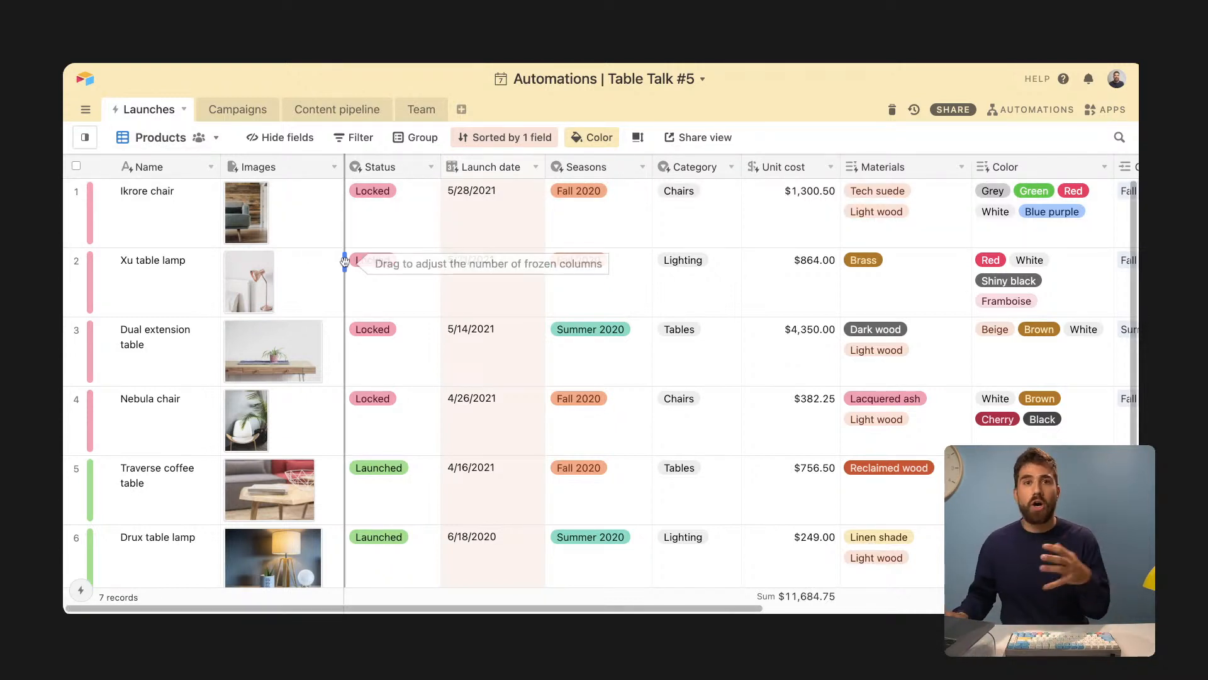
click(249, 117)
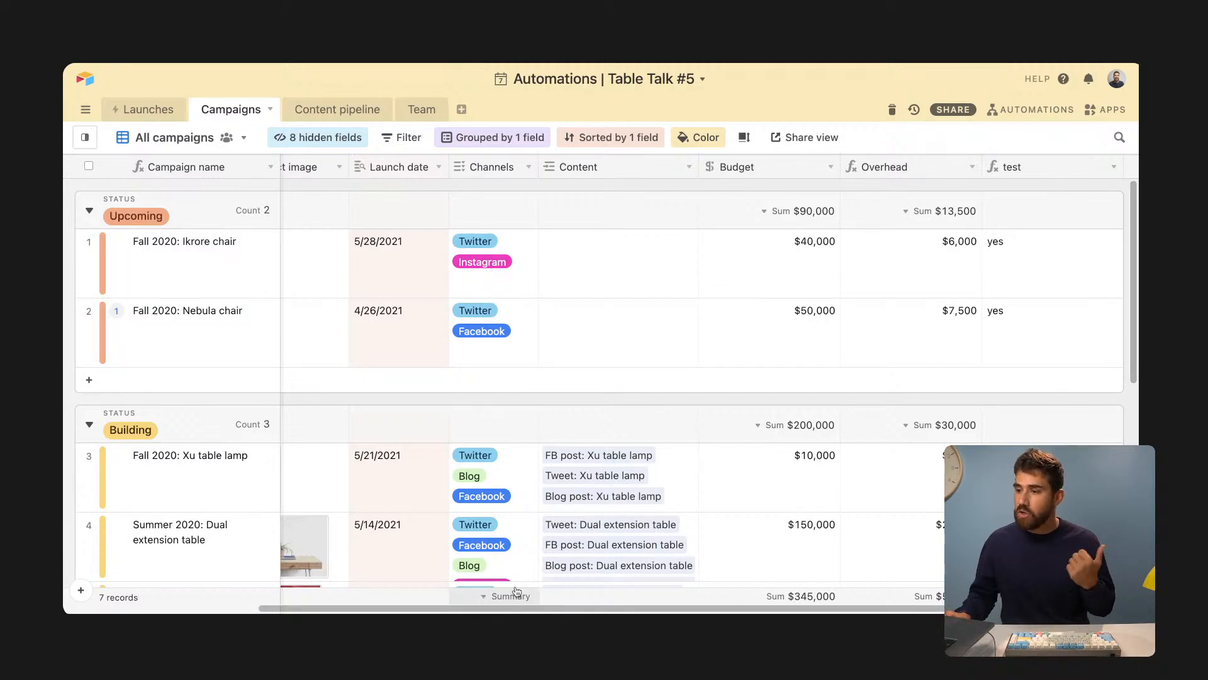
scroll(515, 608, left, 5)
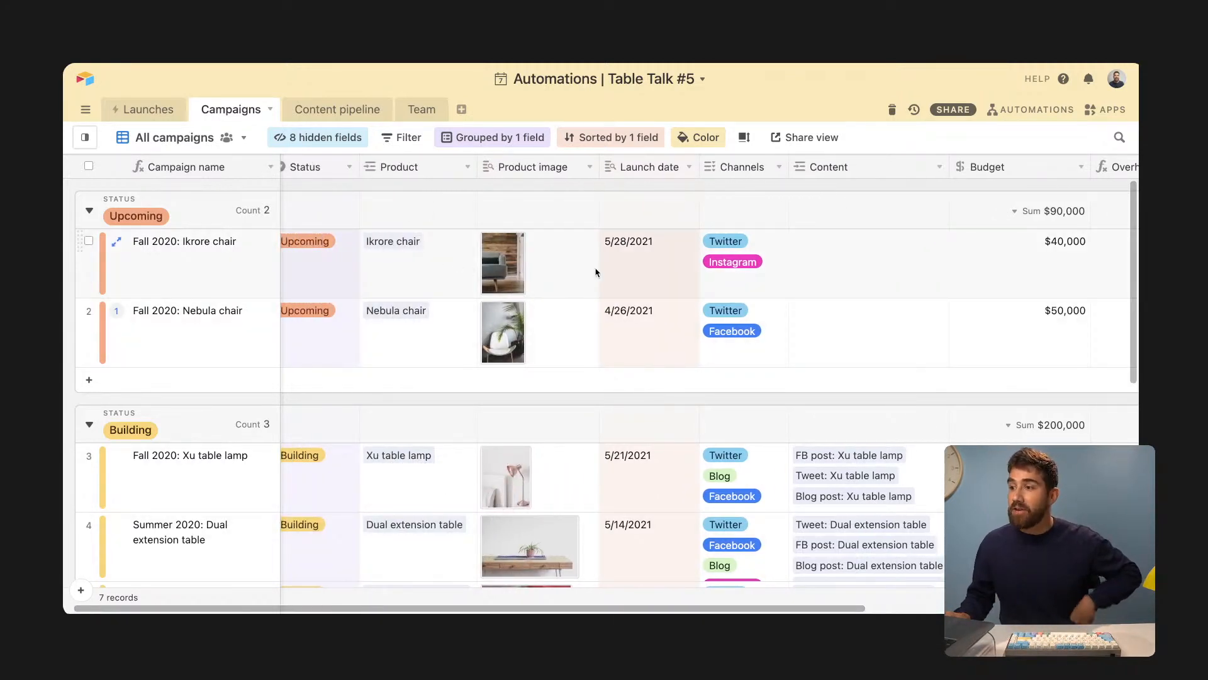
- Inspect the Fall 2020: Ikrore chair campaign's channels and the Xu table lamp campaign's linked posts
click(741, 267)
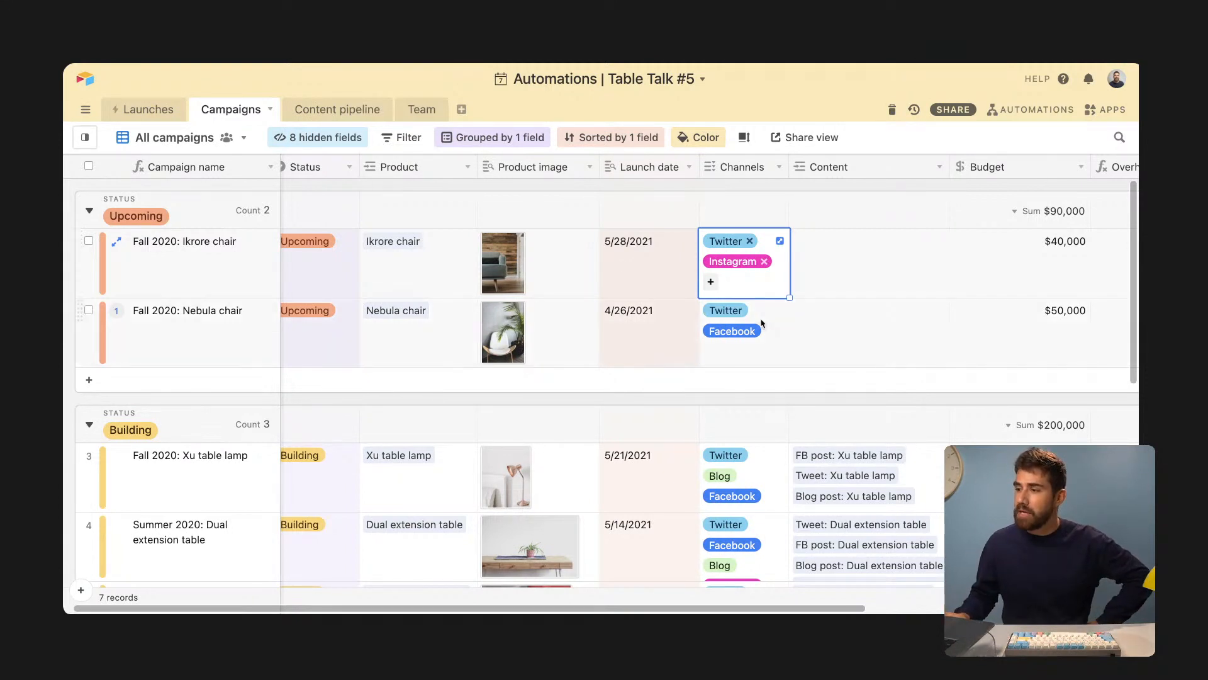
scroll(758, 378, down, 1)
scroll(758, 378, down, 2)
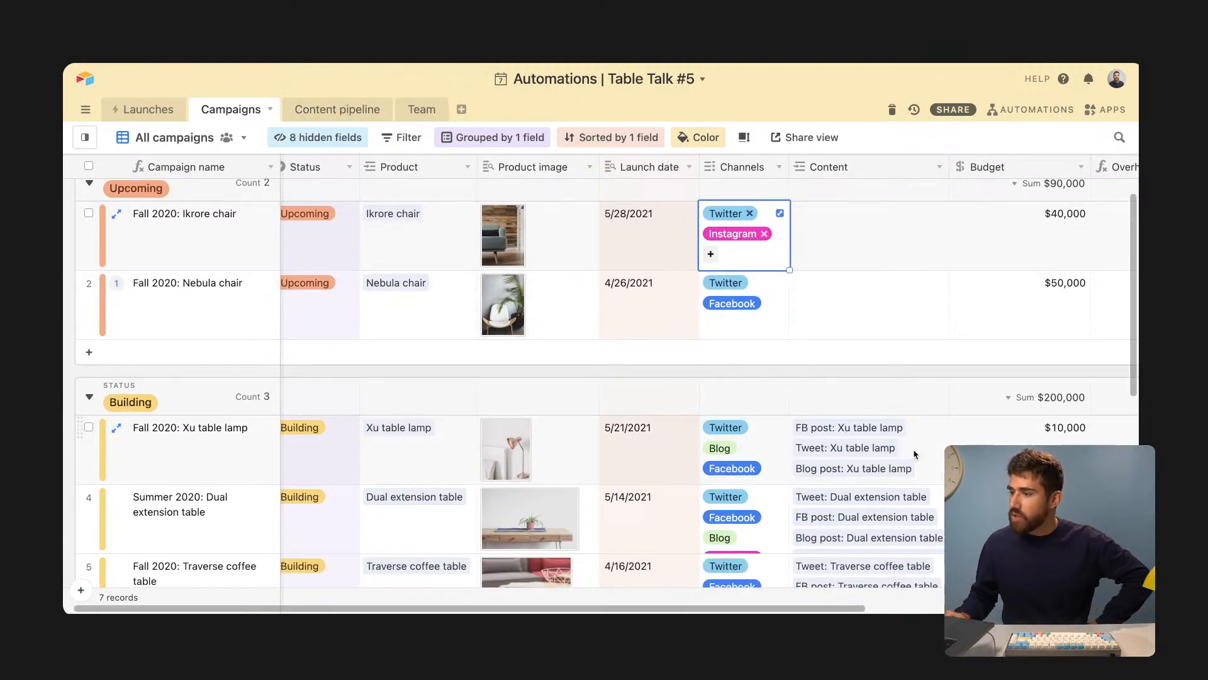
click(931, 446)
click(941, 428)
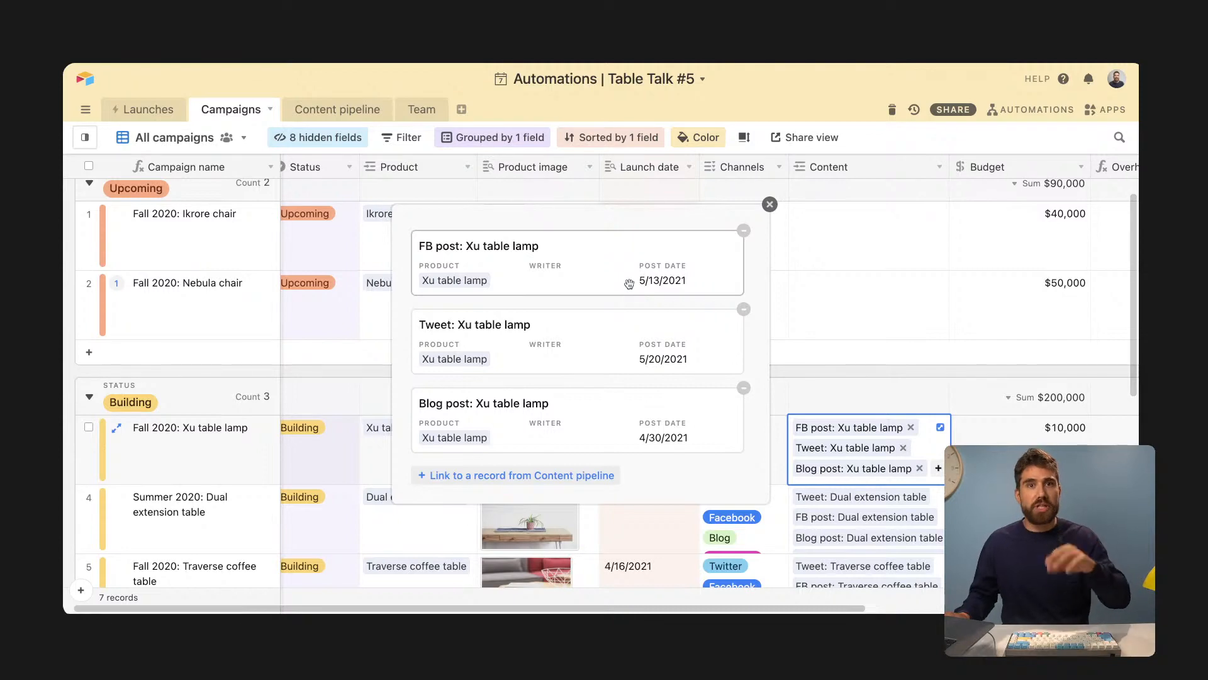
click(345, 112)
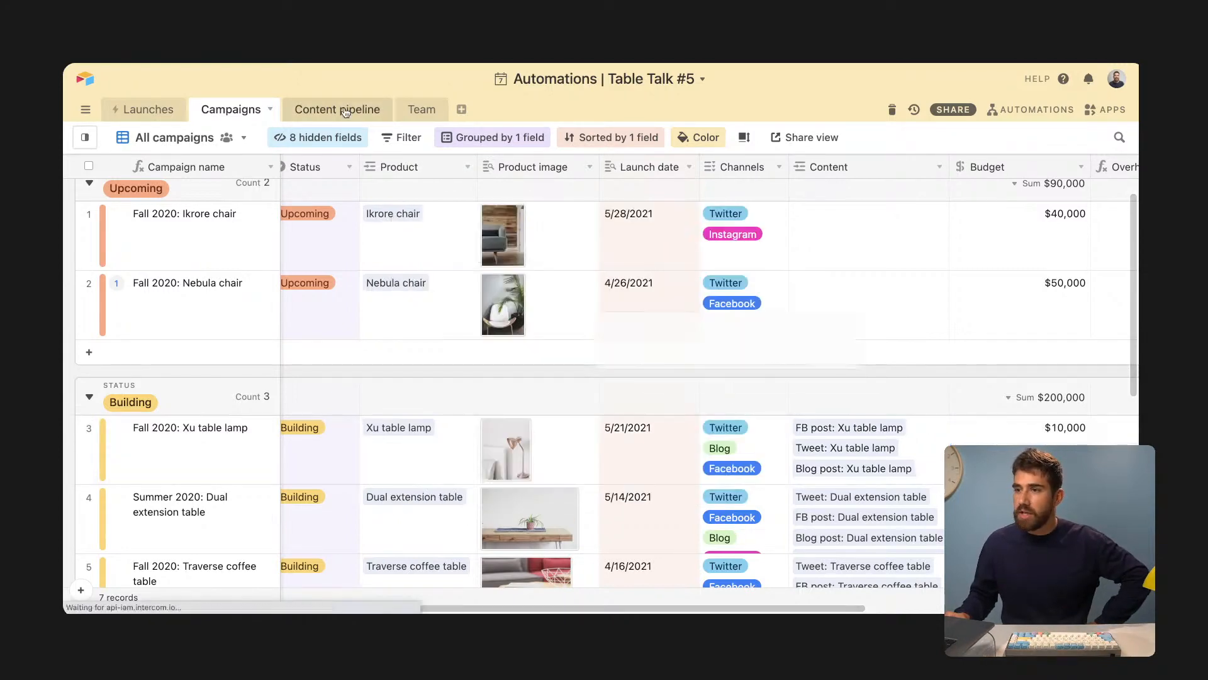
- Look over the Content pipeline kanban, then switch to the Launches table's product list
click(346, 112)
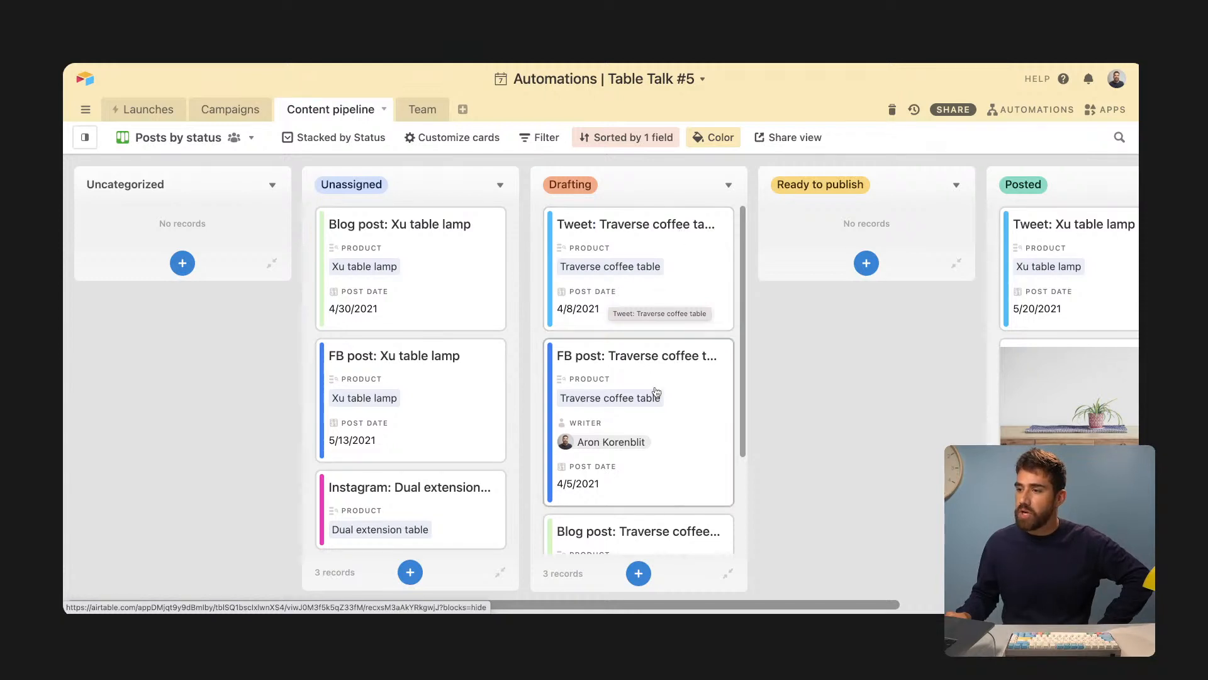
scroll(661, 426, down, 2)
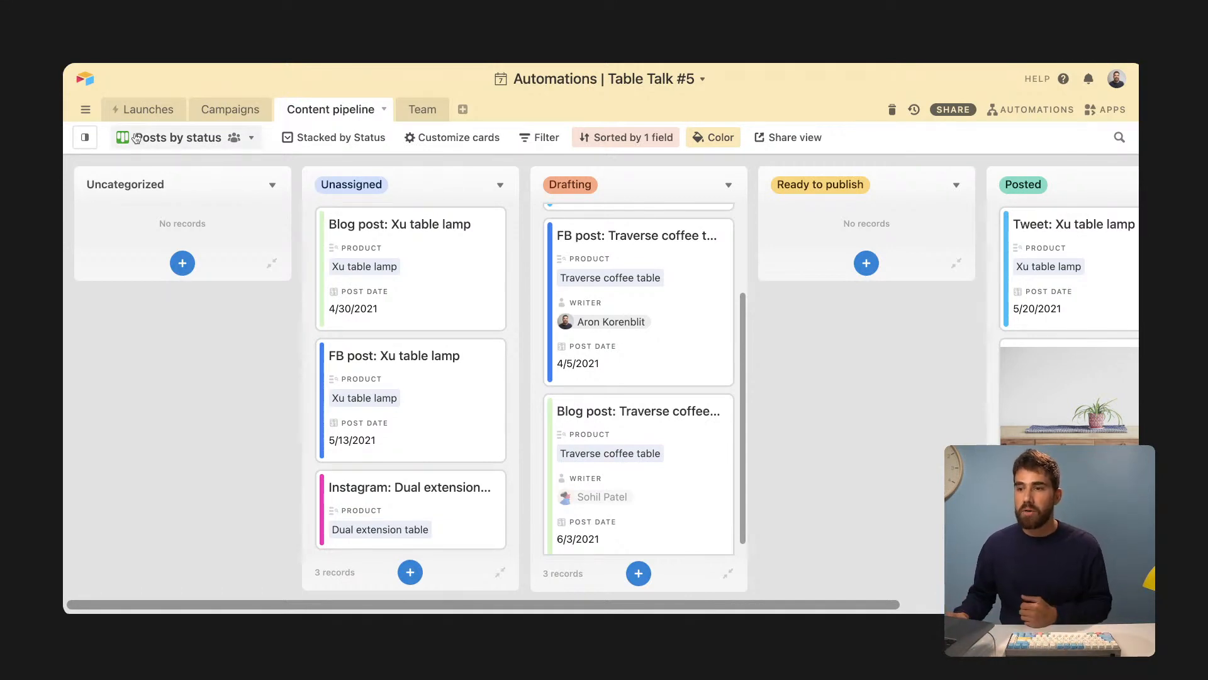
click(146, 112)
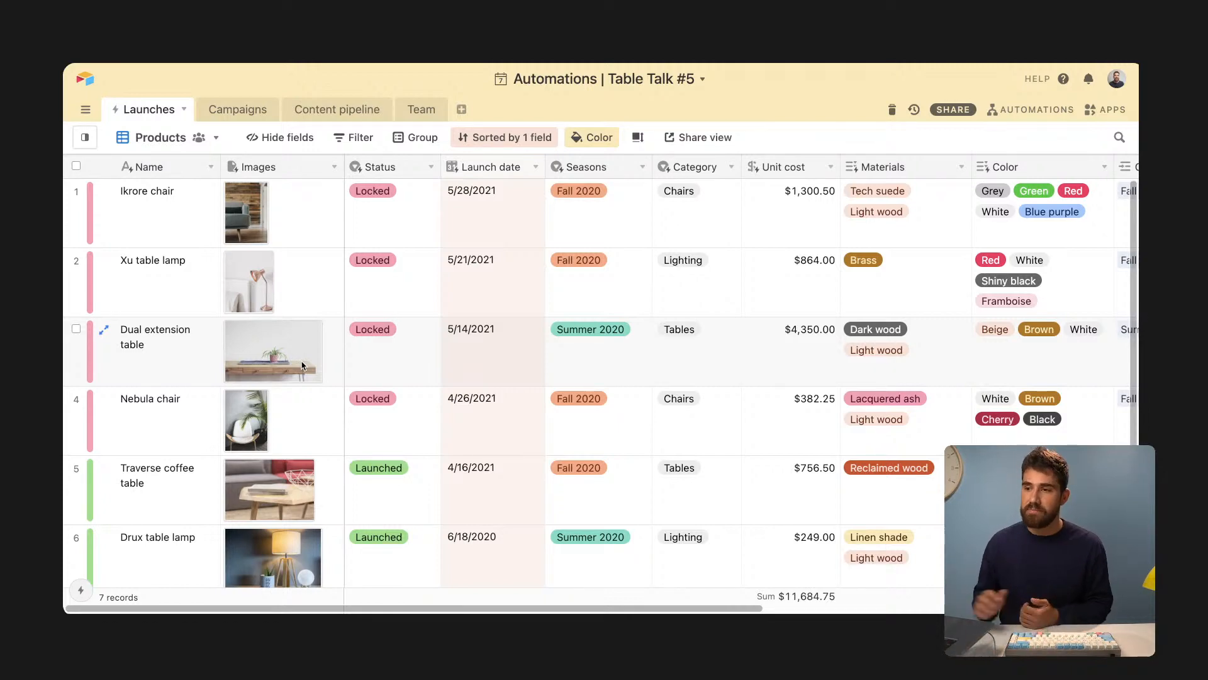
- Glance at Campaigns, then return to Launches and scroll through its 7 product records
click(237, 108)
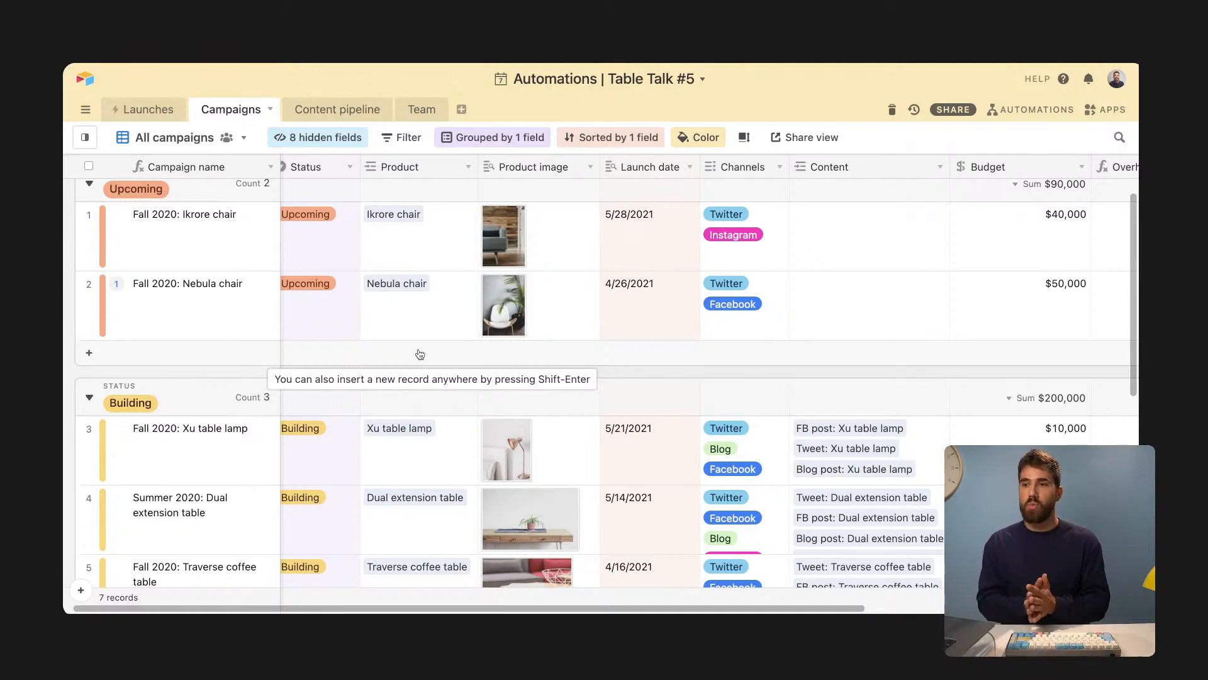
click(148, 110)
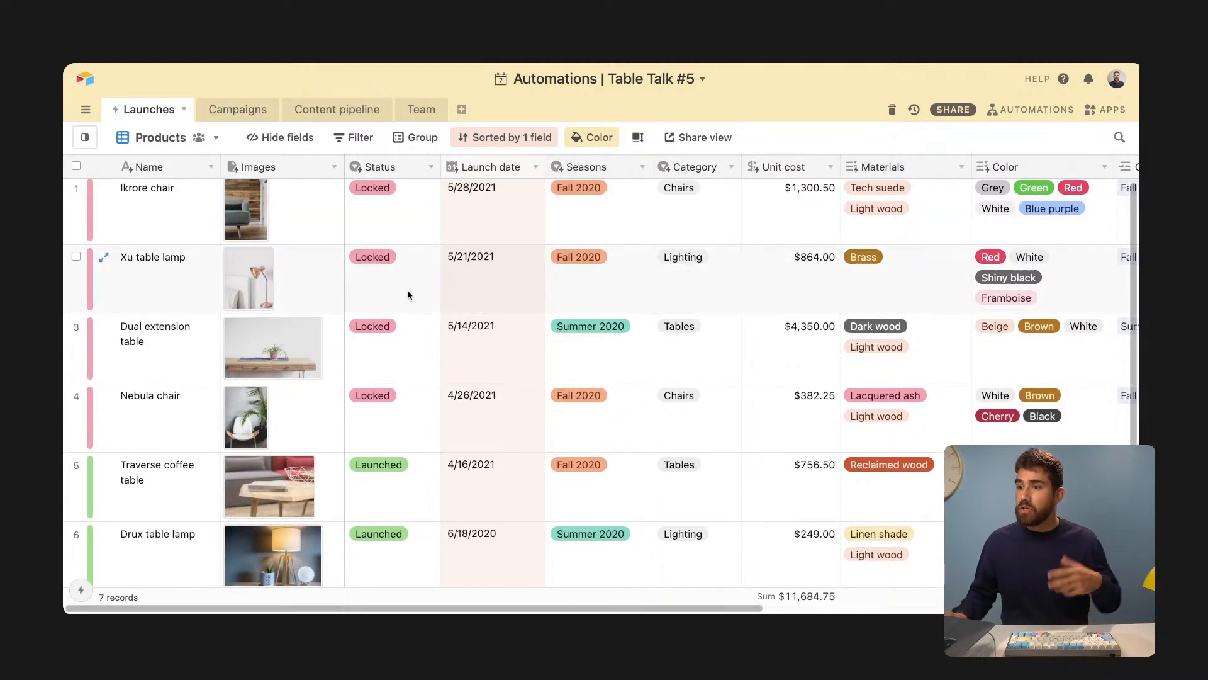
scroll(413, 299, down, 1)
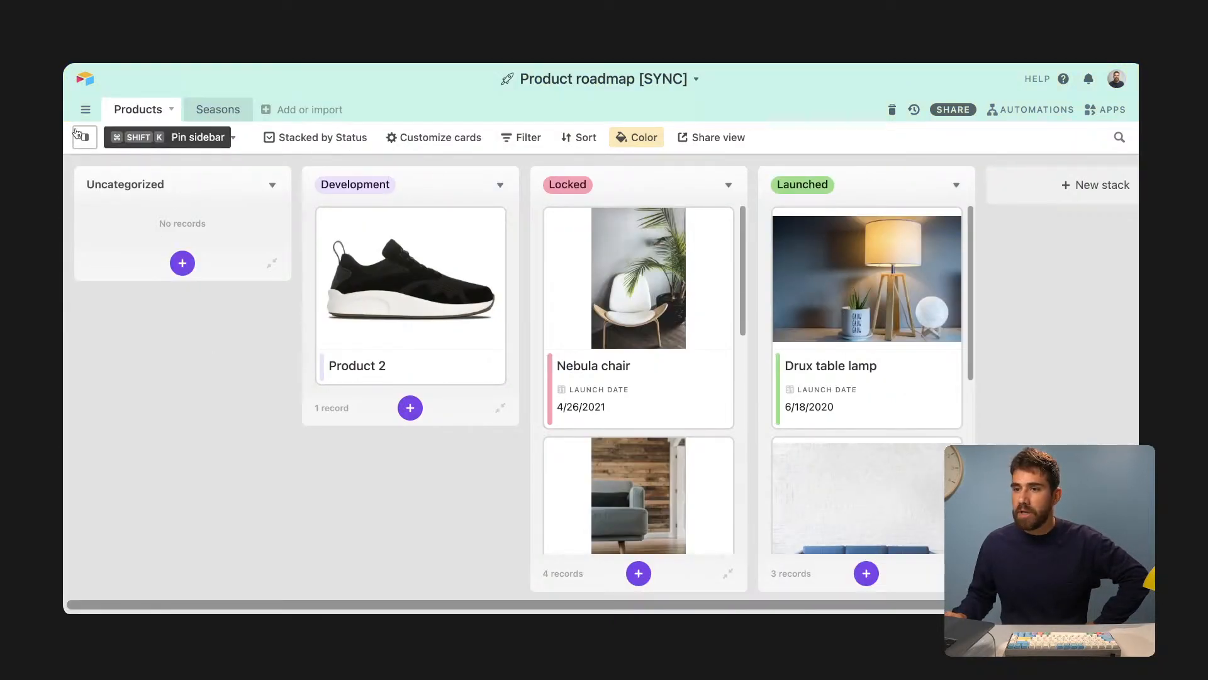
mouse_move(77, 134)
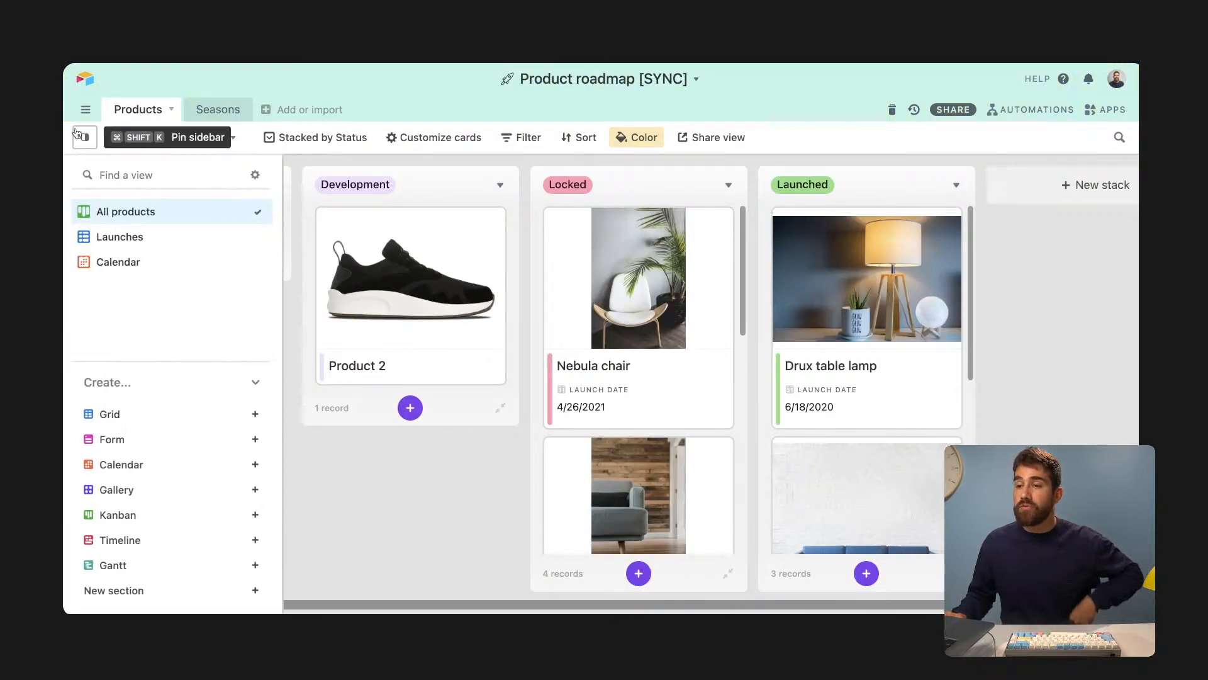
click(154, 236)
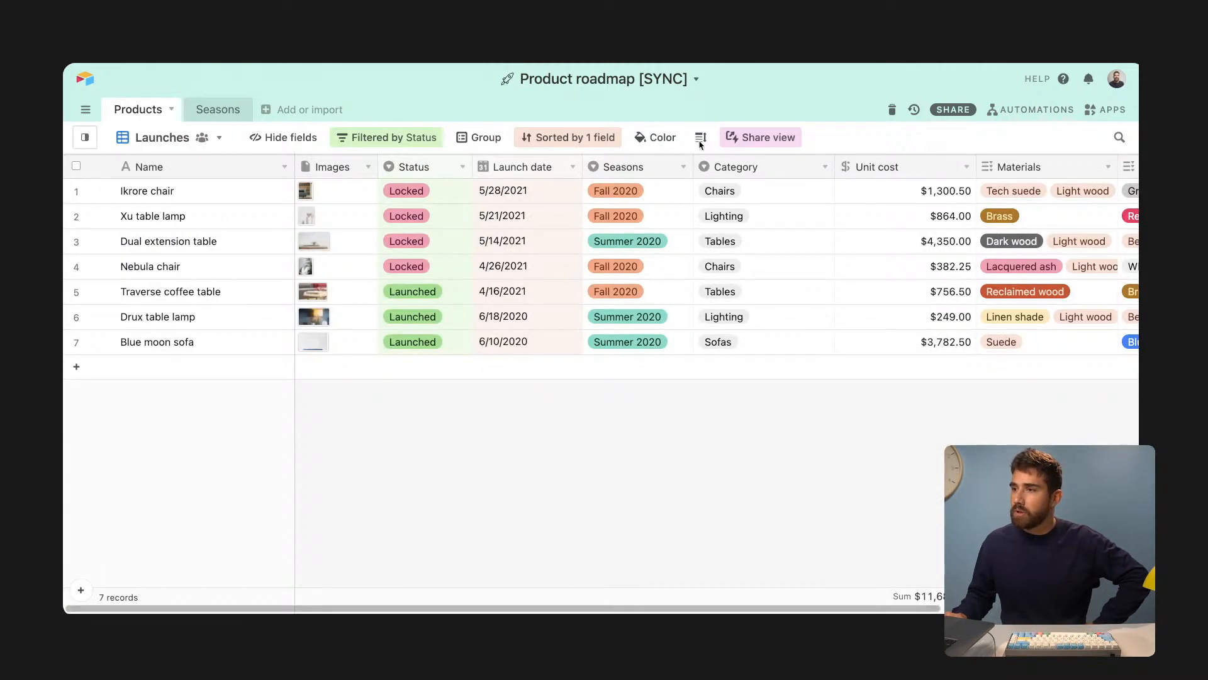
click(357, 138)
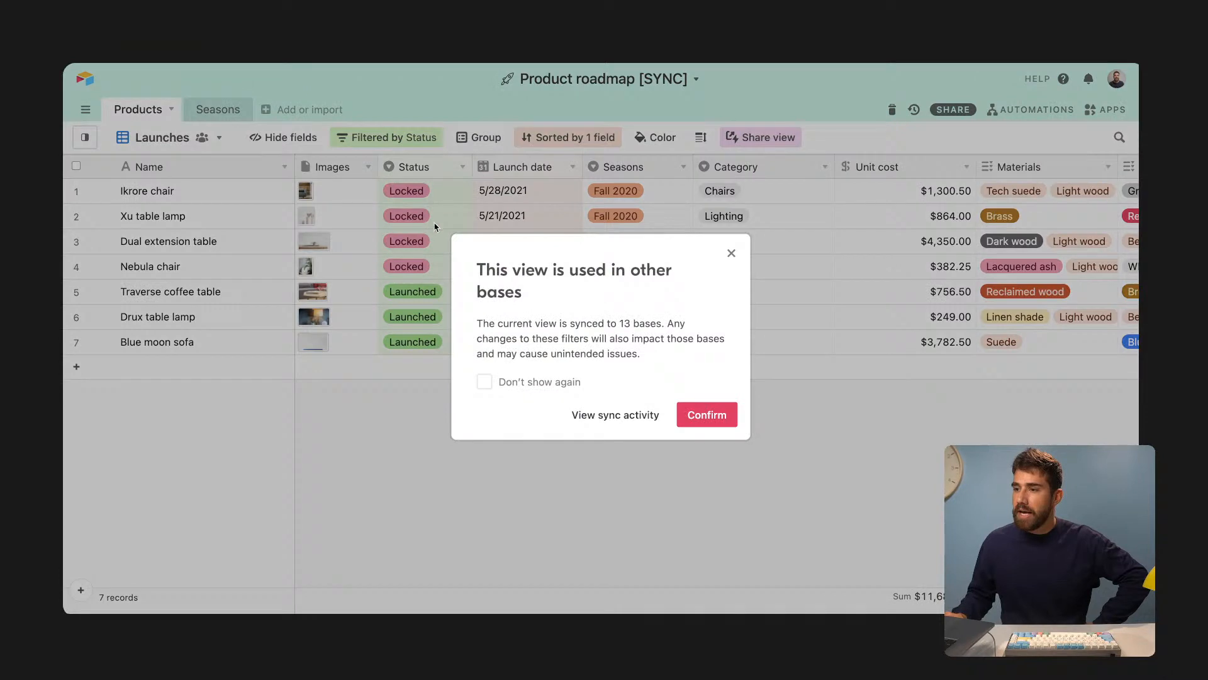
click(708, 417)
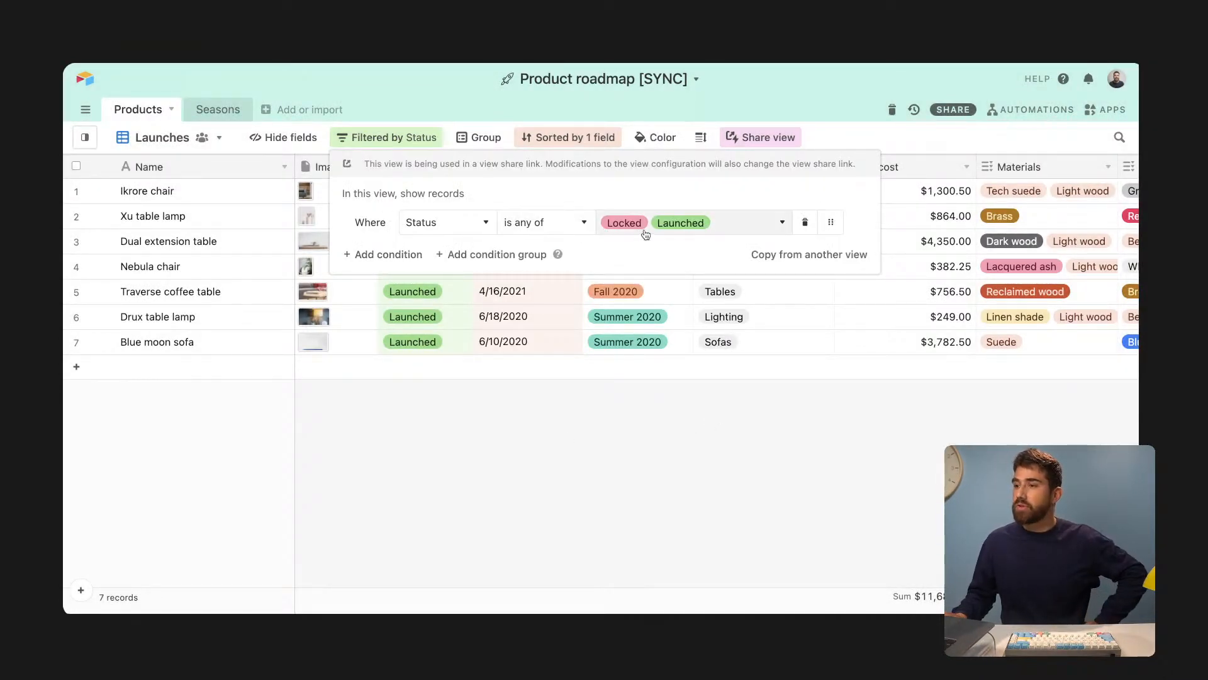
click(503, 325)
mouse_move(95, 143)
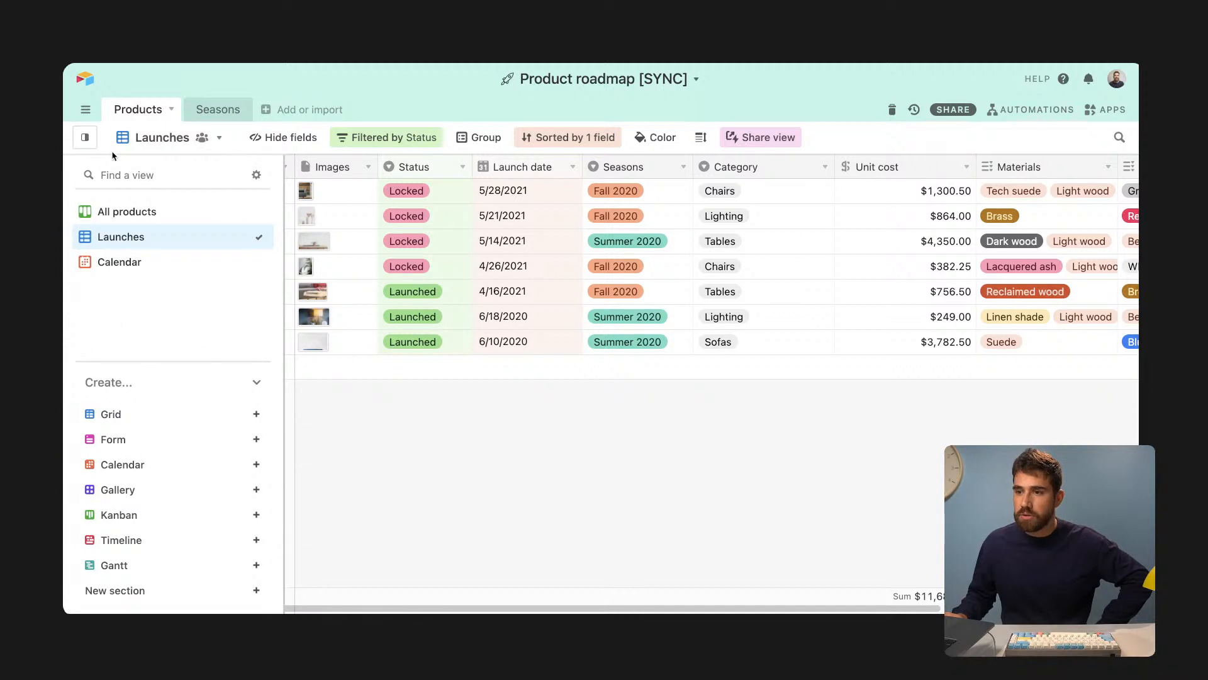
click(152, 211)
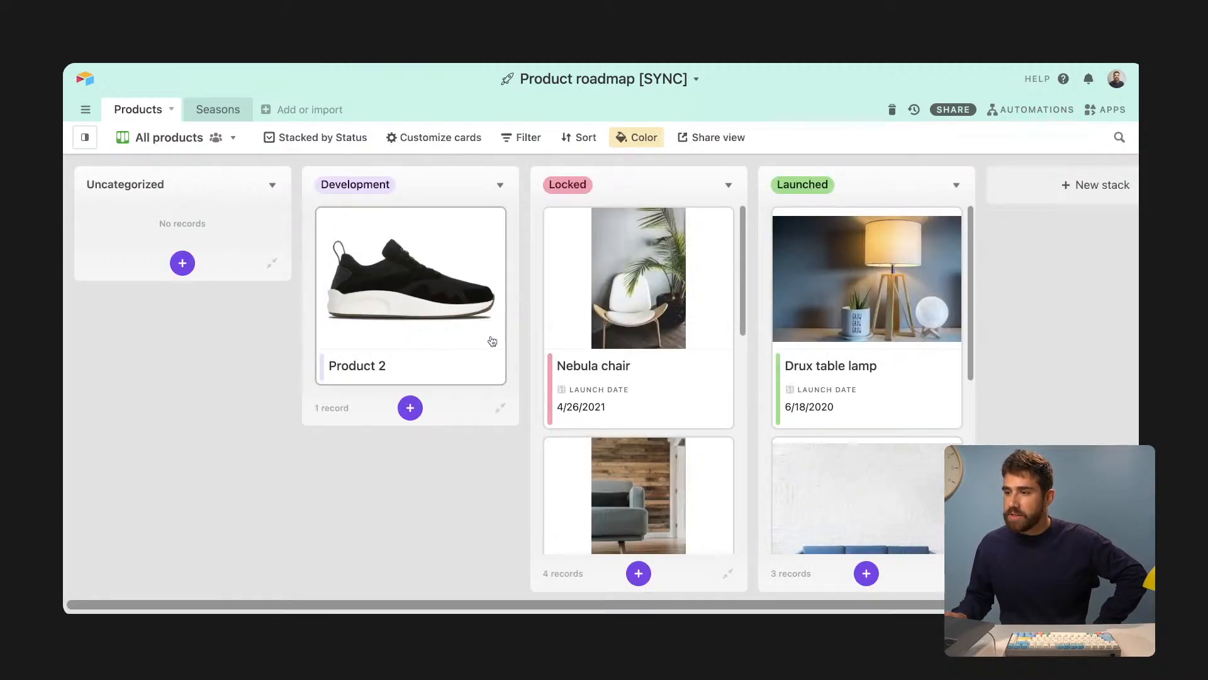
- Rename Product 2 to 'New shoe' and move it from Development into the Locked stack
click(378, 367)
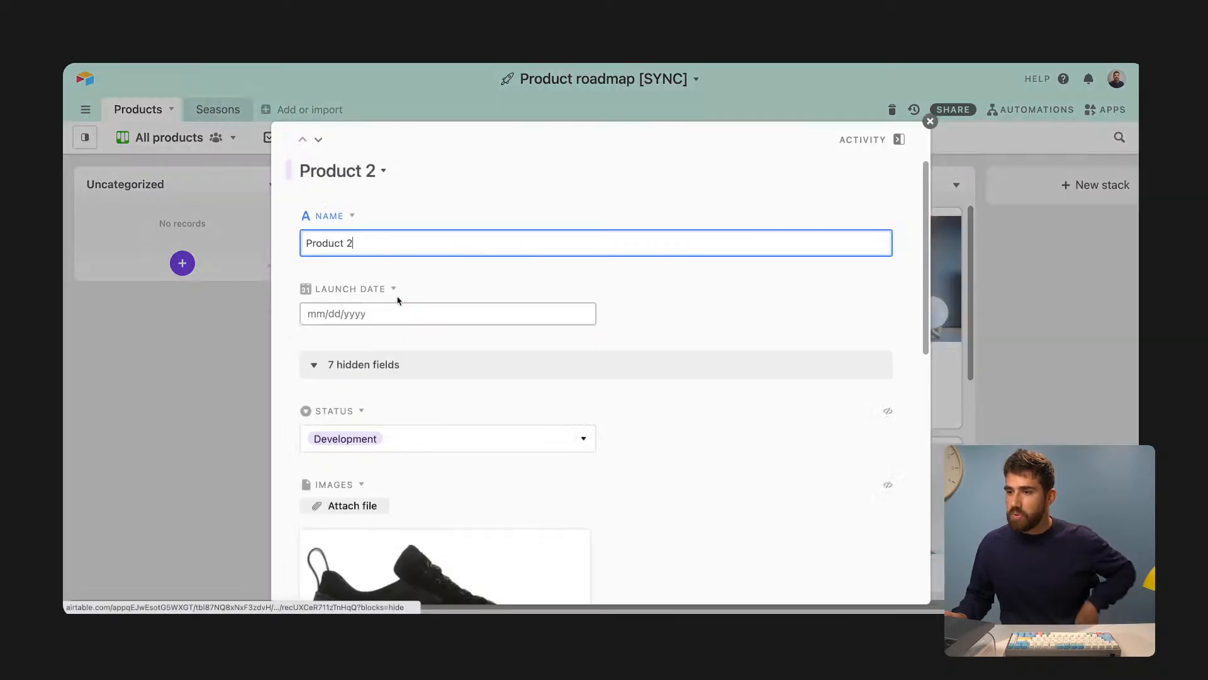
key(super+a)
text(New shoe)
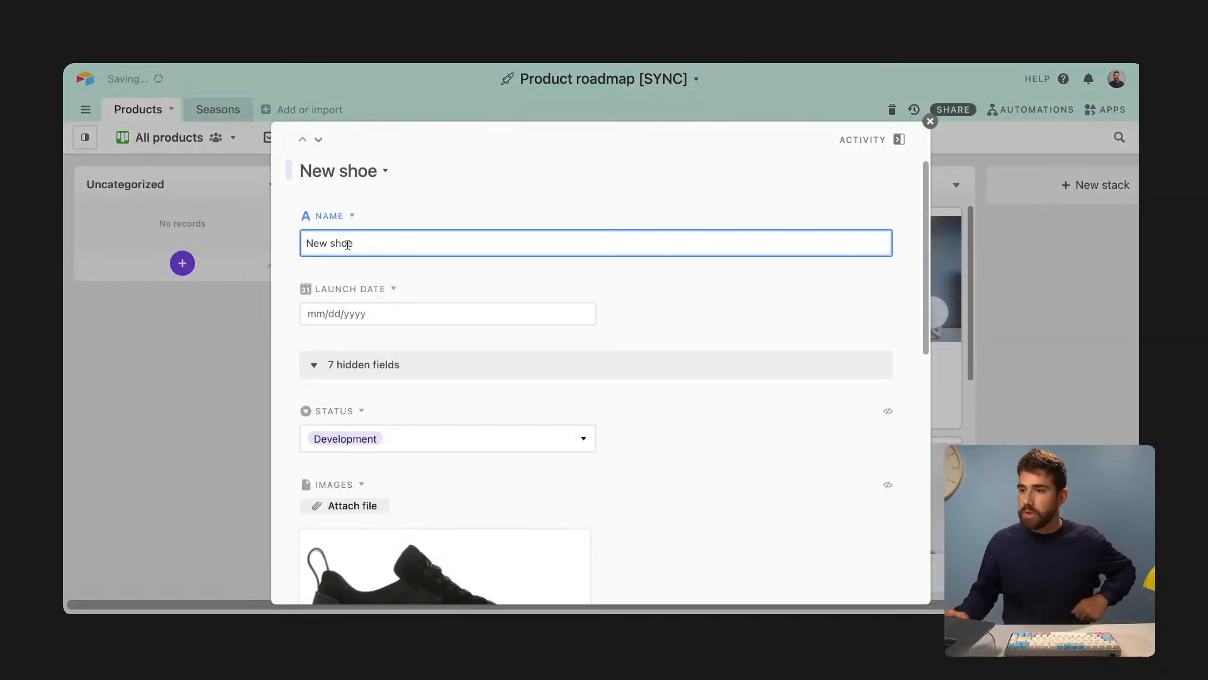
click(243, 337)
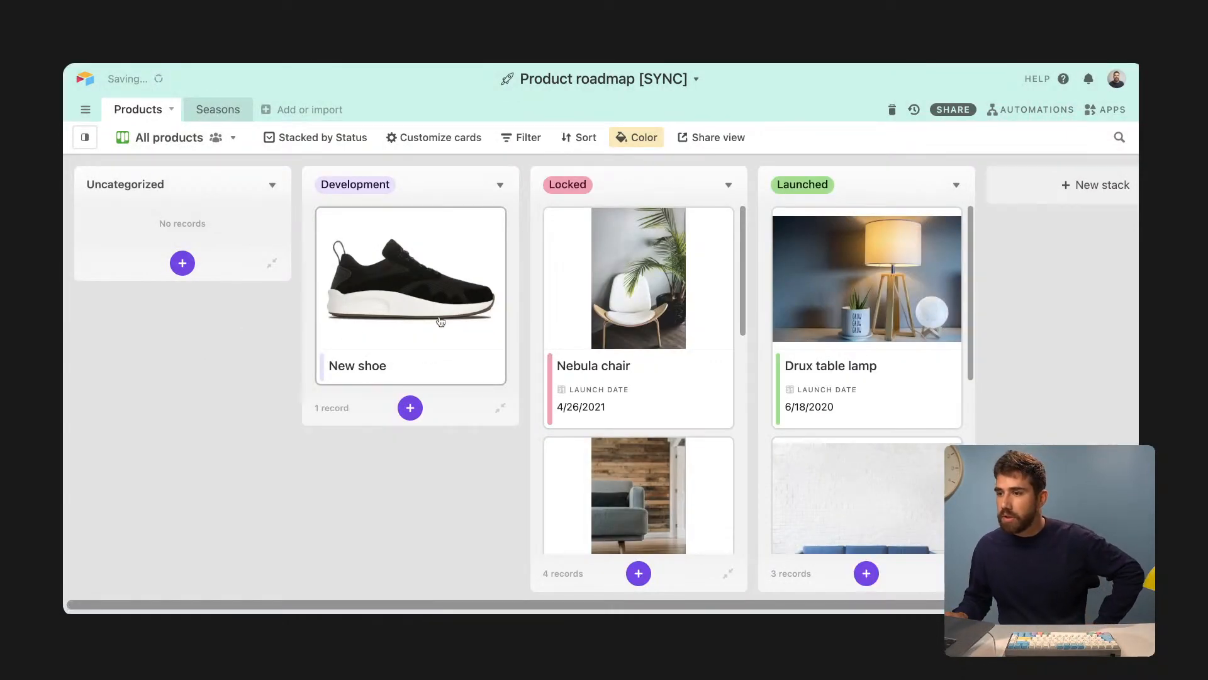
drag(434, 318, 630, 256)
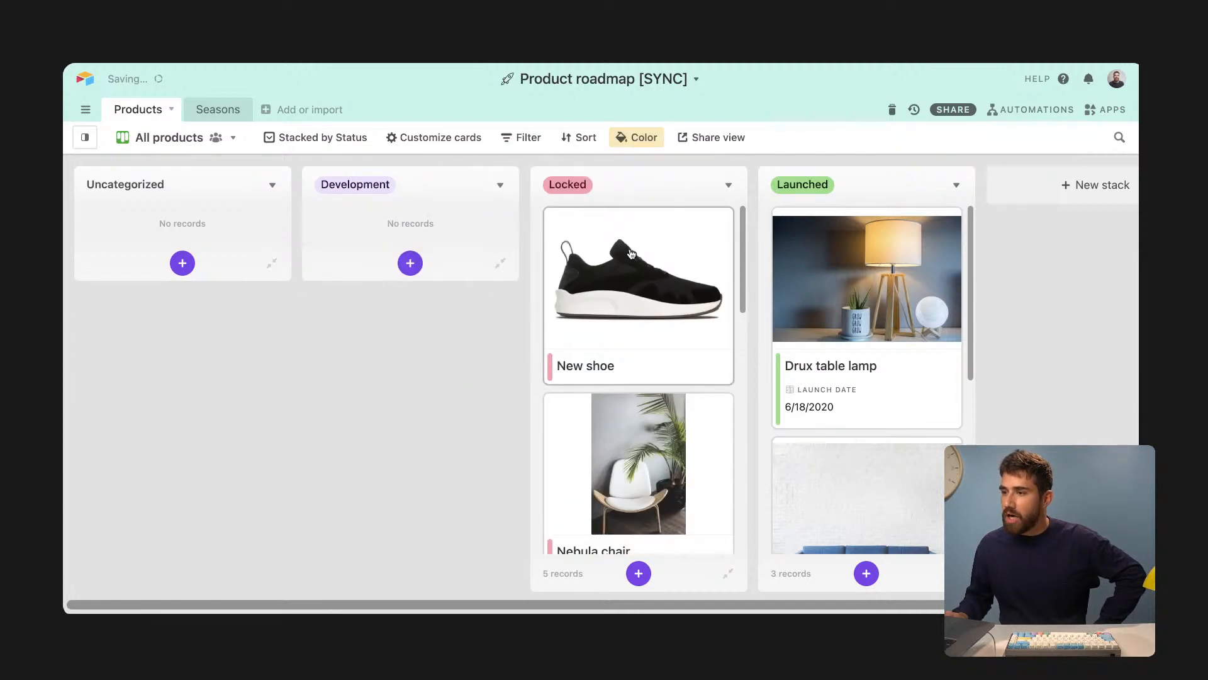
- Give New shoe launch date 10/13/2021, season Fall 2020 and category Chairs
mouse_move(89, 142)
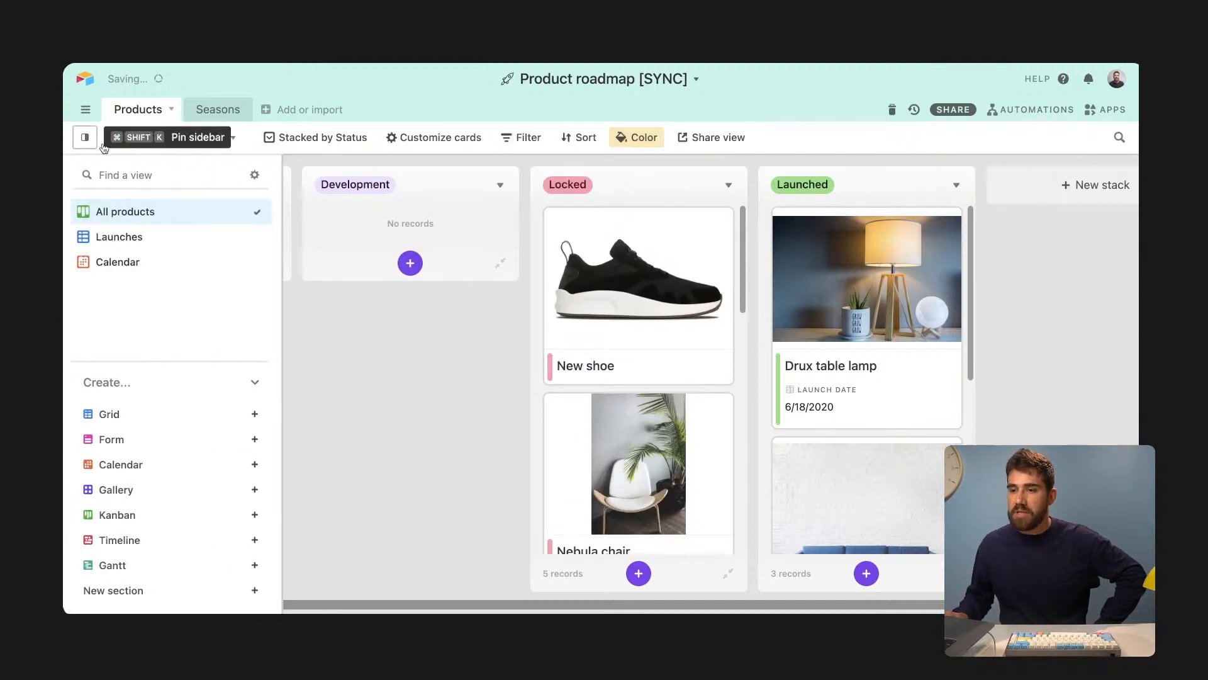
click(168, 237)
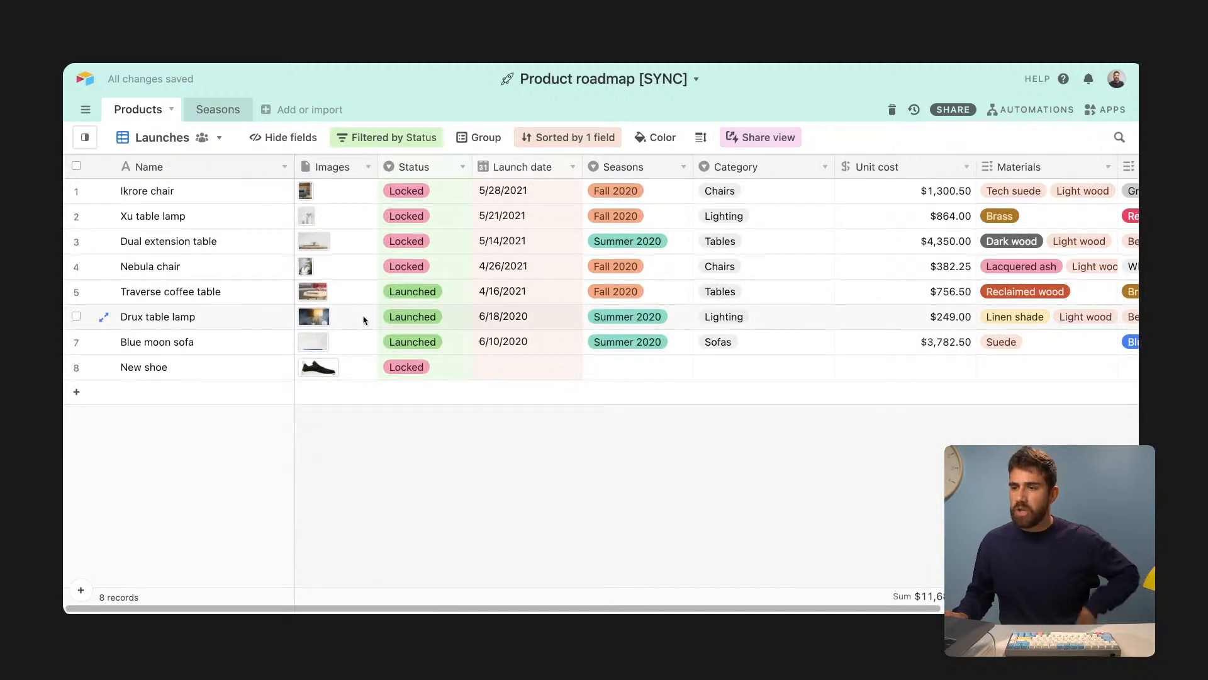
click(514, 370)
click(515, 370)
click(565, 482)
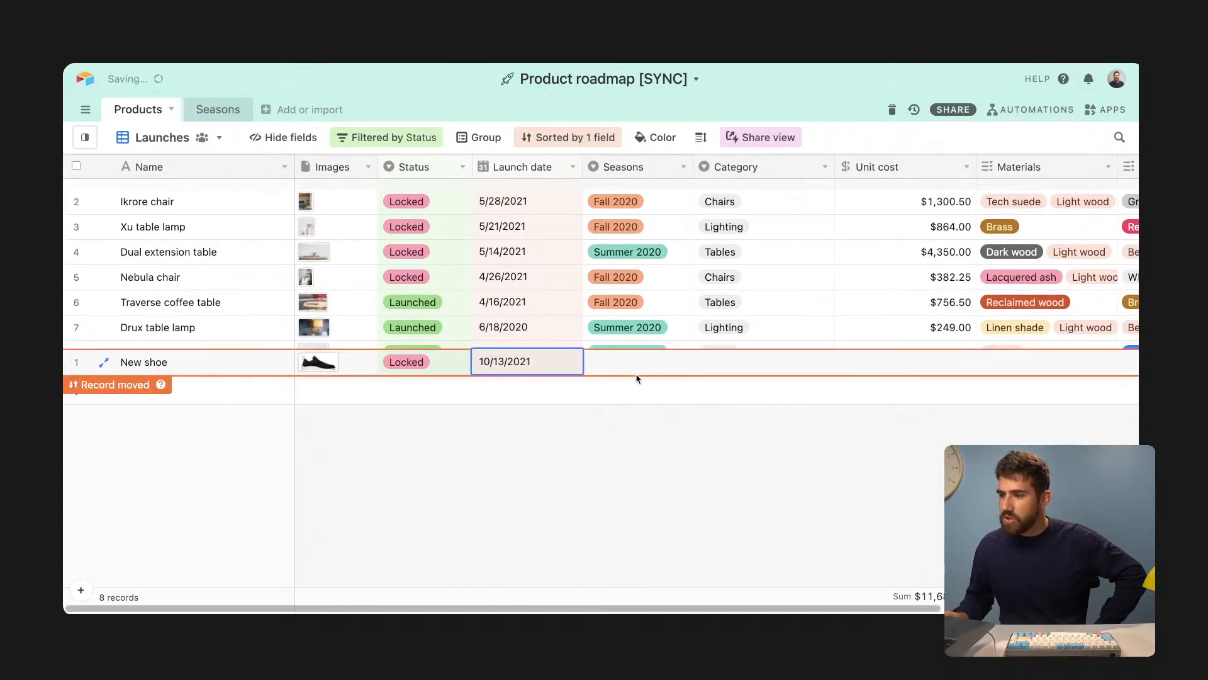
click(626, 194)
click(626, 194)
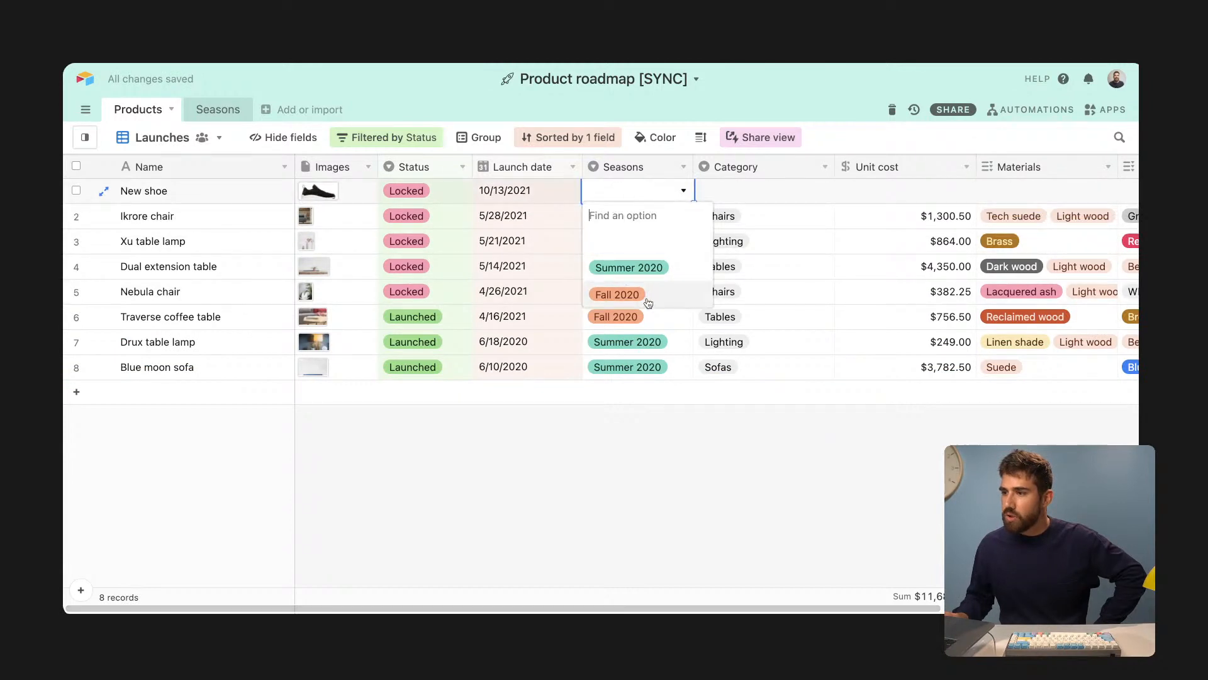
click(645, 294)
double_click(722, 198)
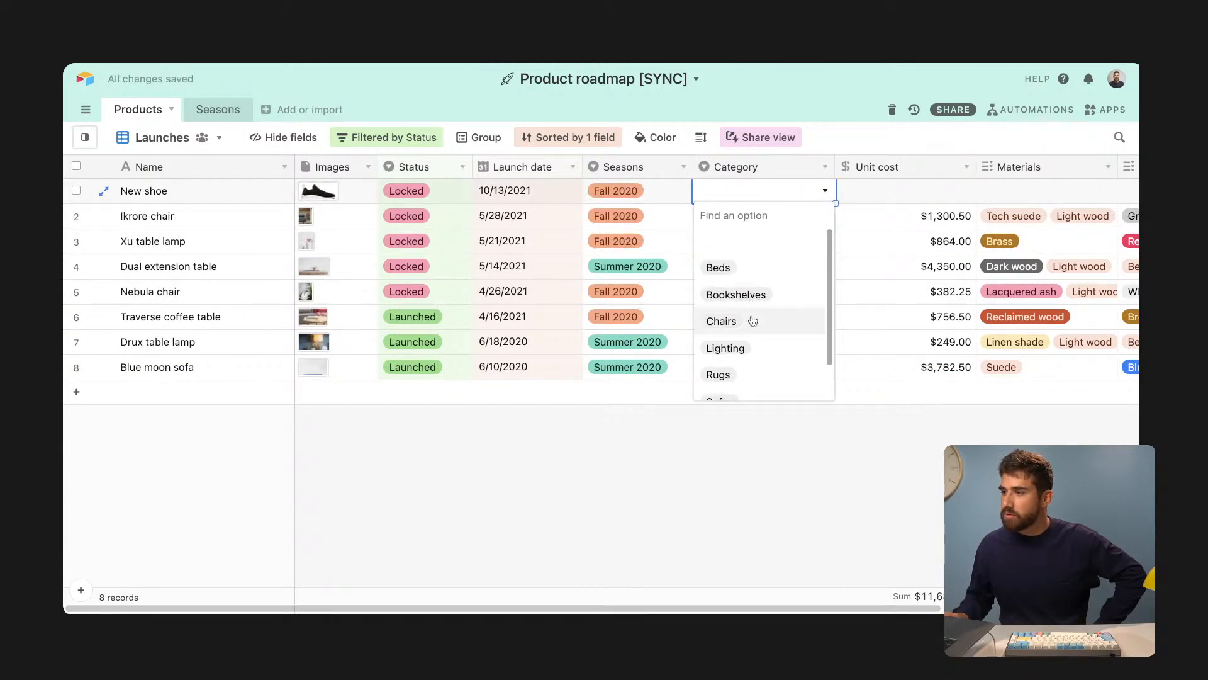
click(754, 318)
- Set New shoe's unit cost to $15,000.00 and its material to Brass
click(872, 197)
text(15000)
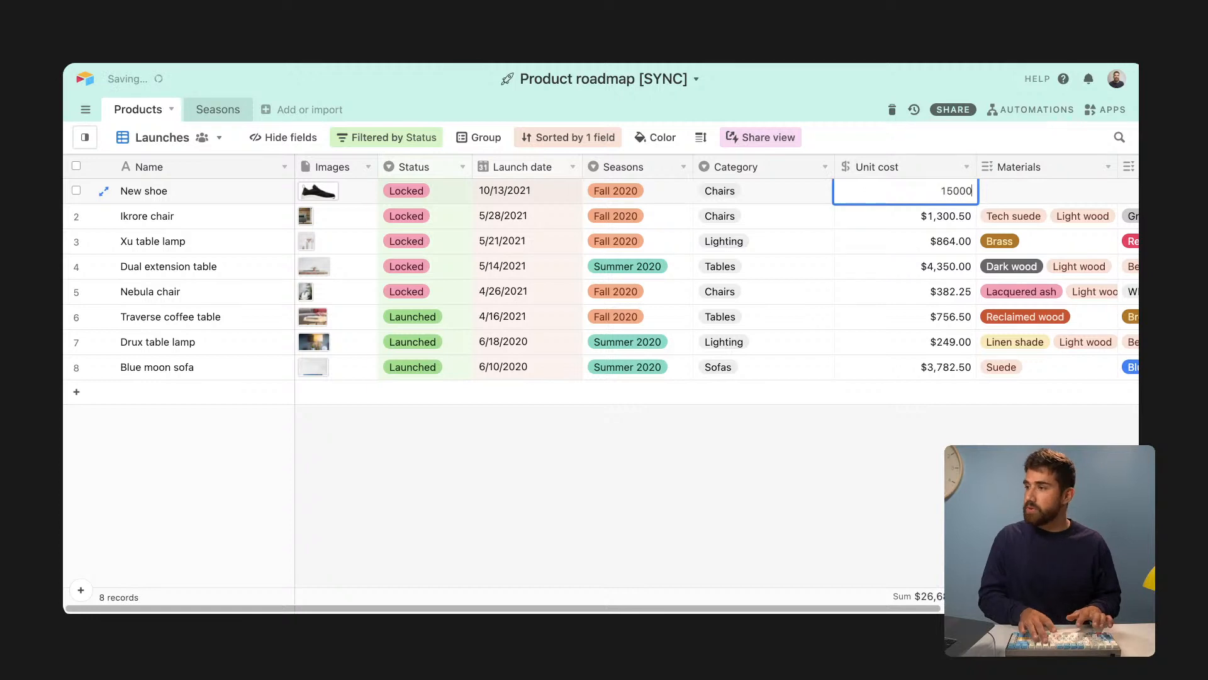
key(Return)
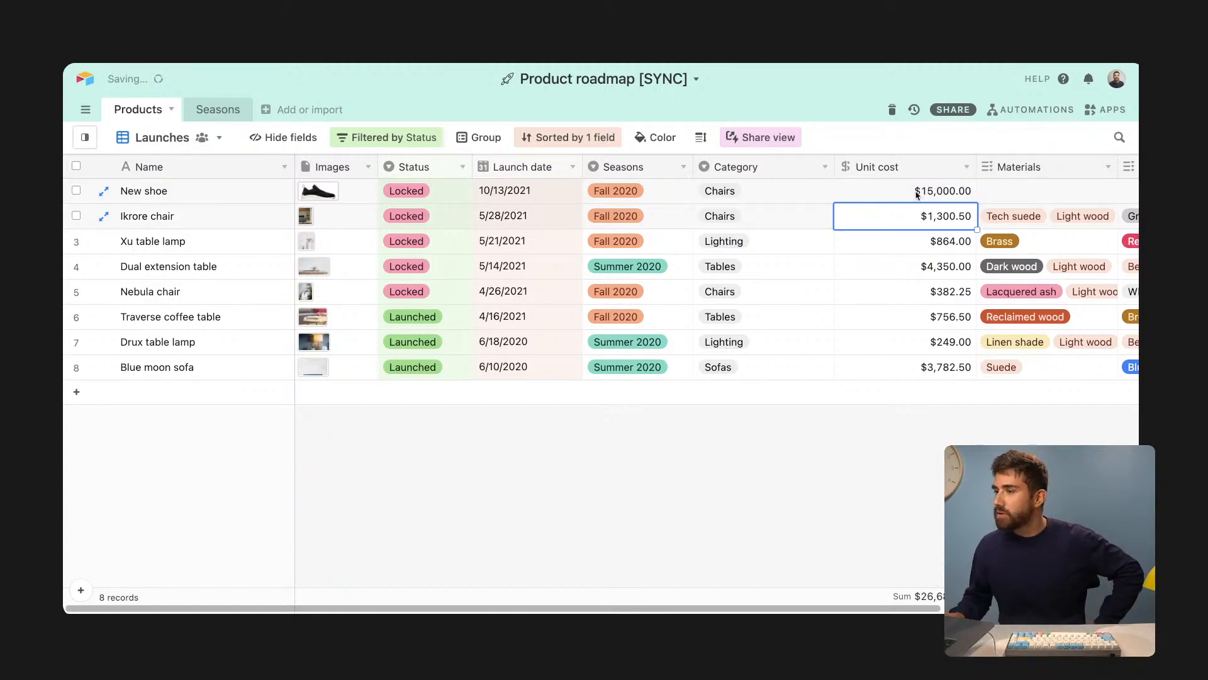
click(993, 196)
click(993, 196)
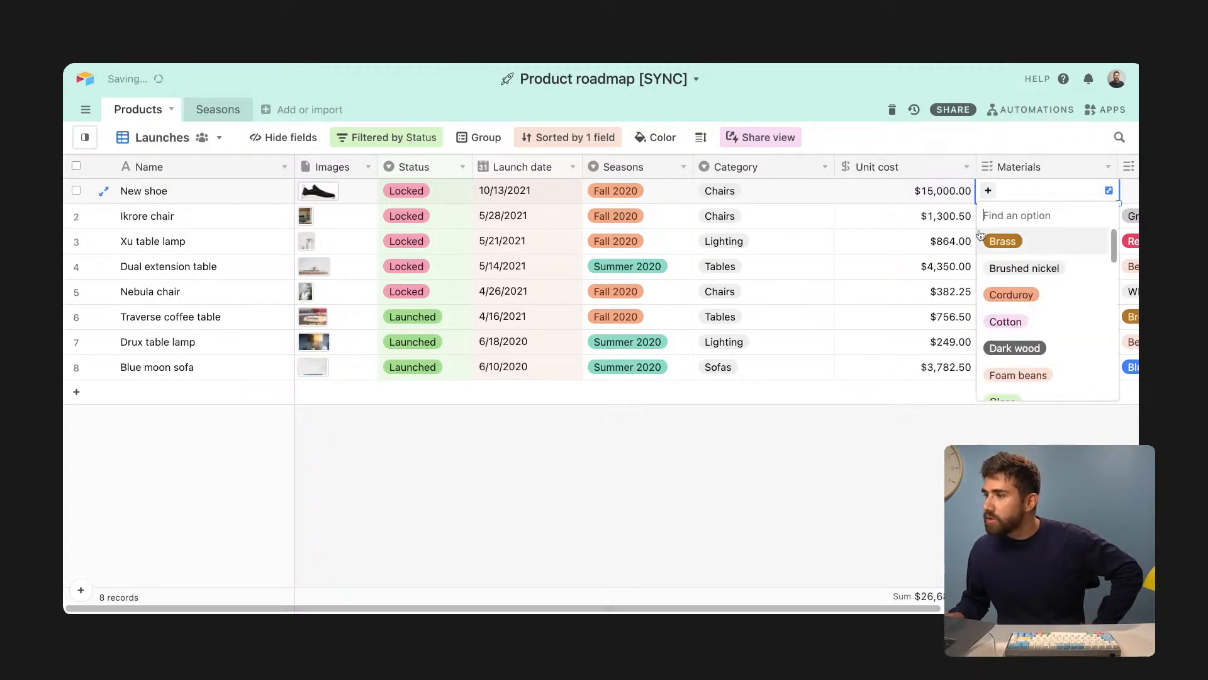
click(1025, 240)
click(913, 292)
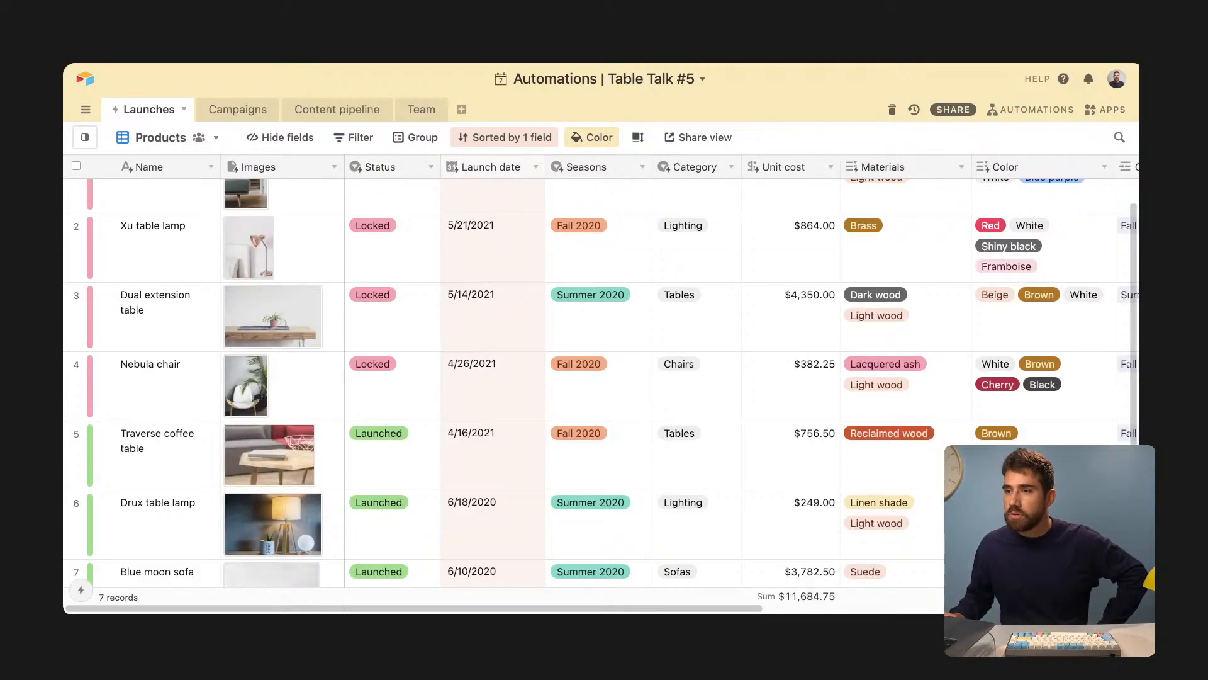
scroll(503, 377, down, 3)
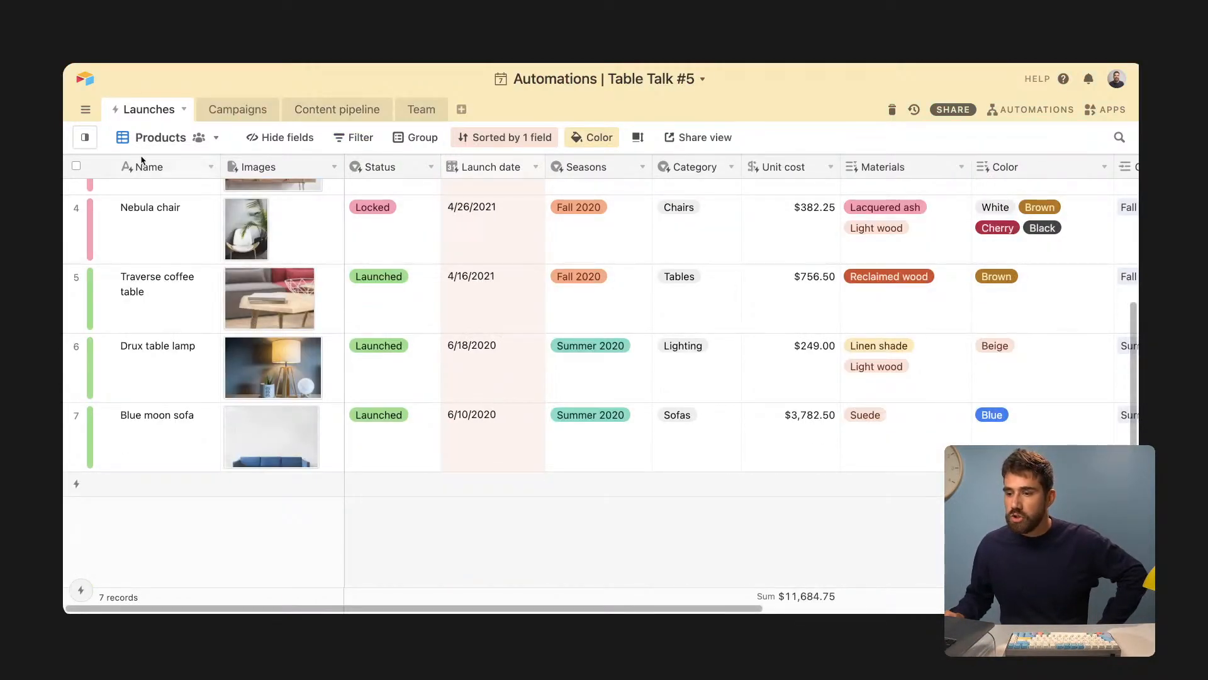
- Sync the Launches table so the New shoe record is pulled in
click(184, 109)
click(208, 260)
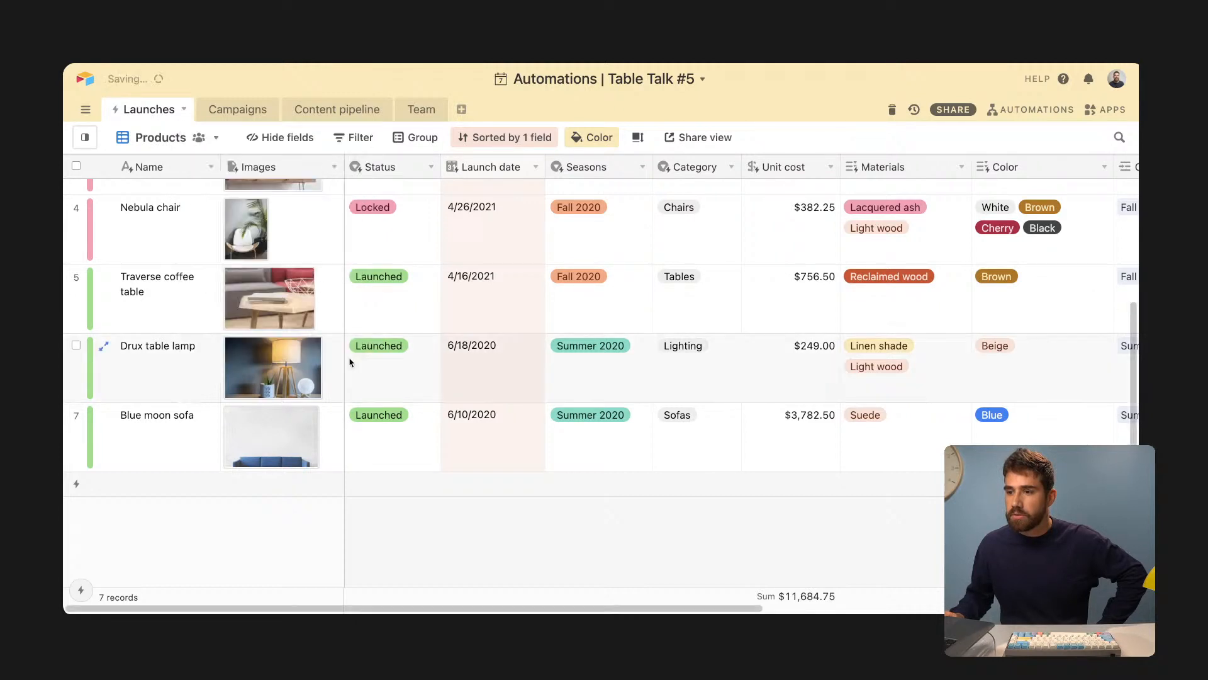
scroll(368, 377, up, 3)
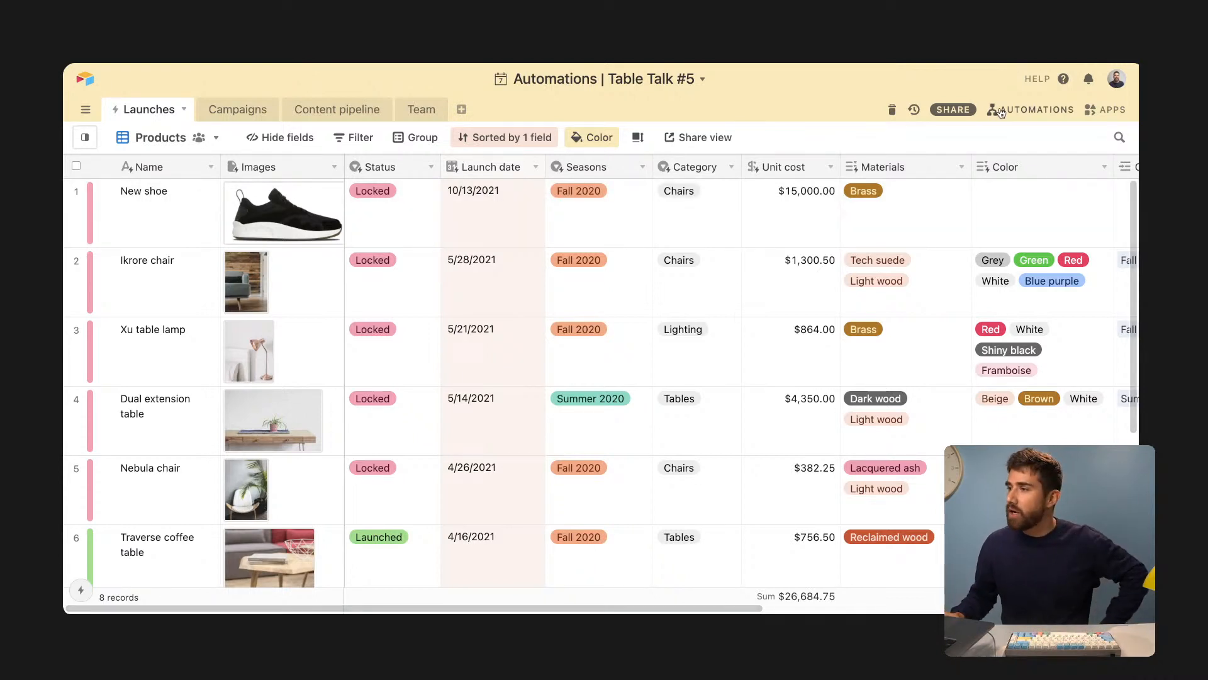
- Show the base's automations and create a new automation
click(1021, 109)
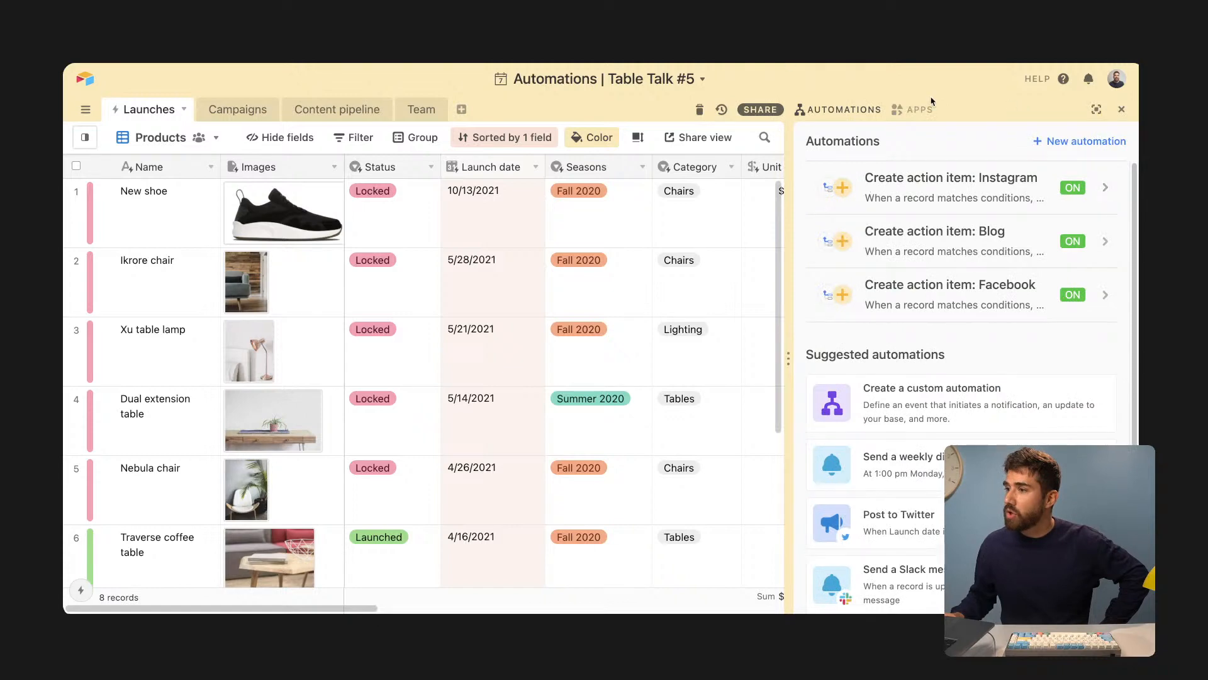
scroll(931, 309, down, 3)
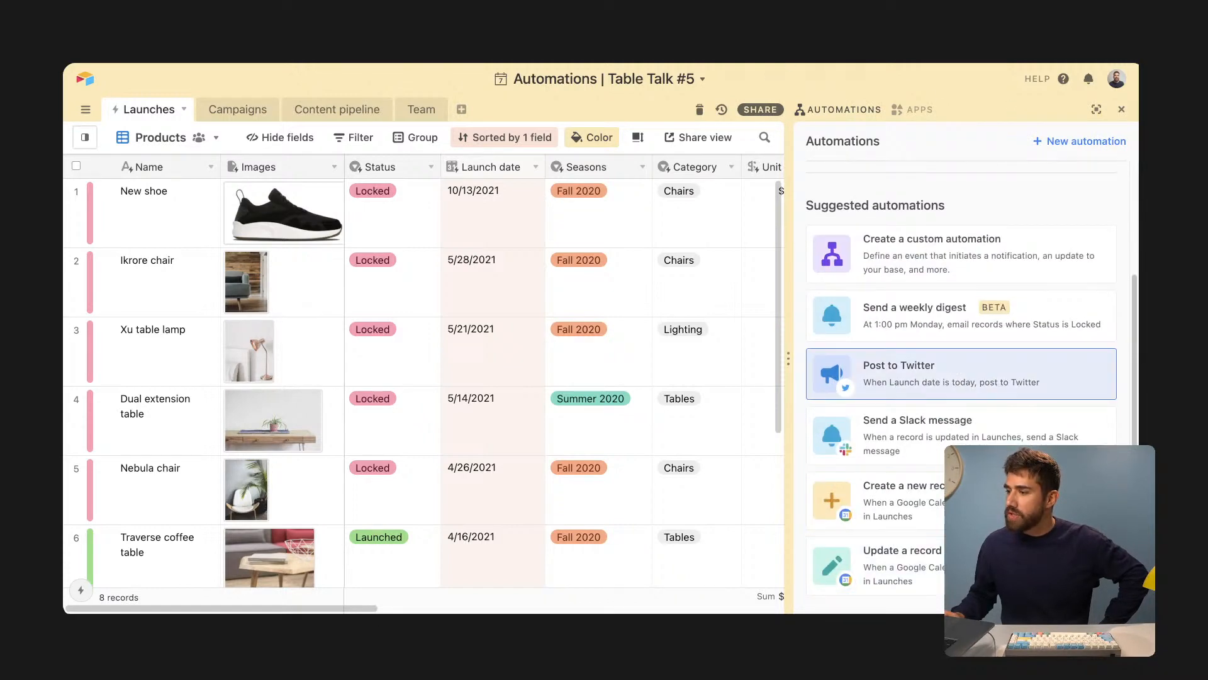
scroll(961, 312, up, 3)
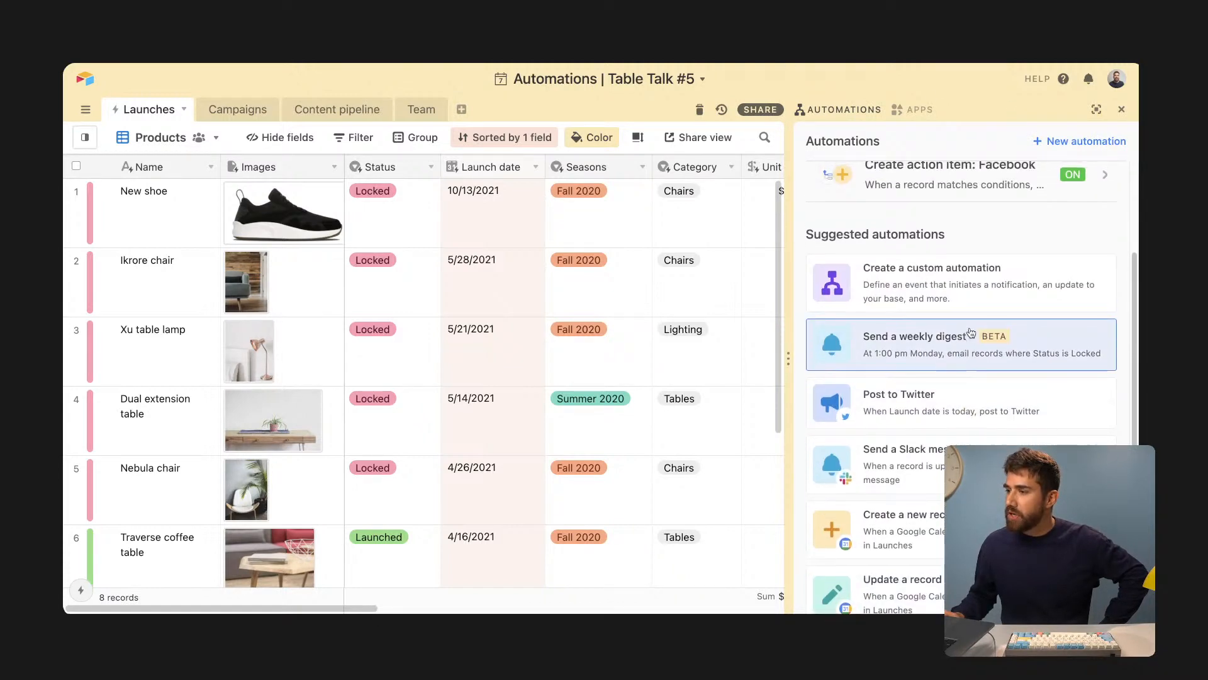
click(1066, 141)
- Rename Automation 1 to 'New product launch'
click(380, 303)
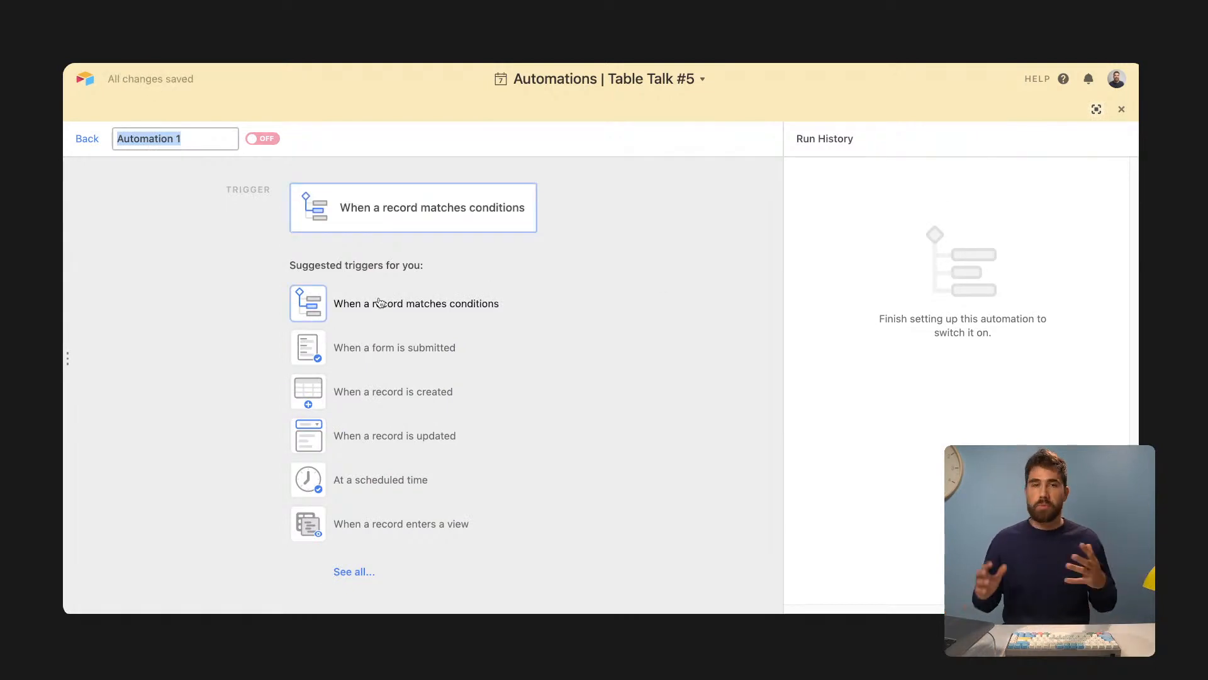
text(New product launch)
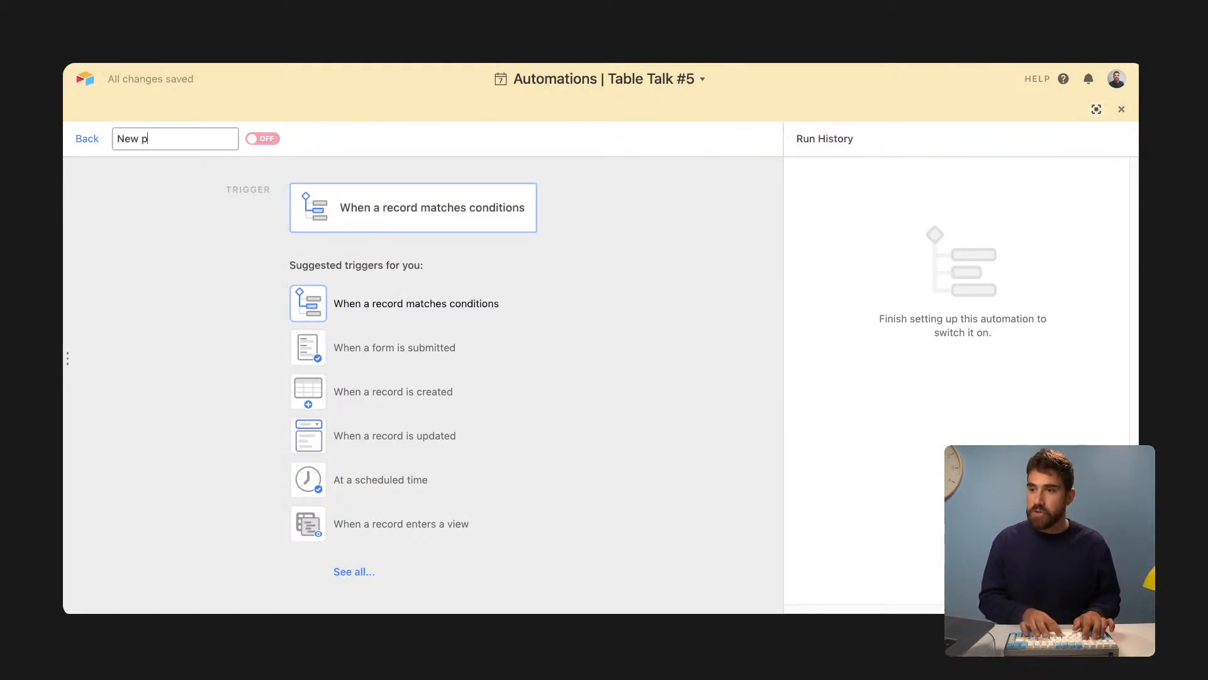
key(Return)
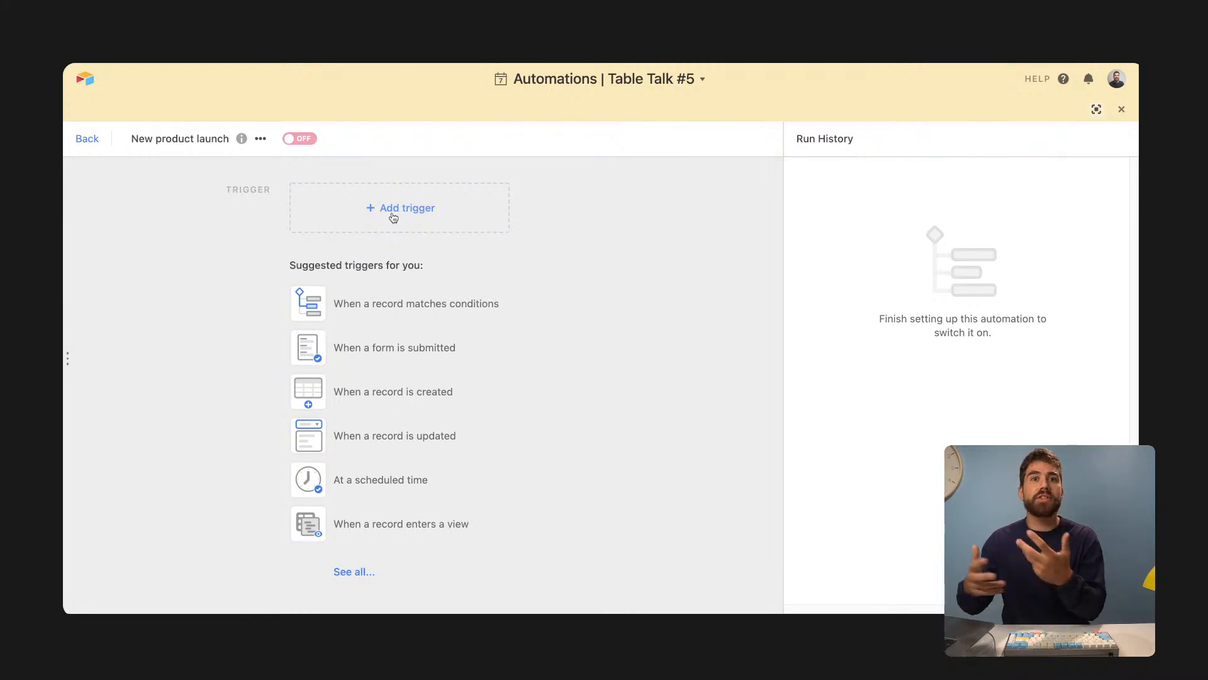
- Set the trigger to 'When a record is created' on the Launches table
click(392, 401)
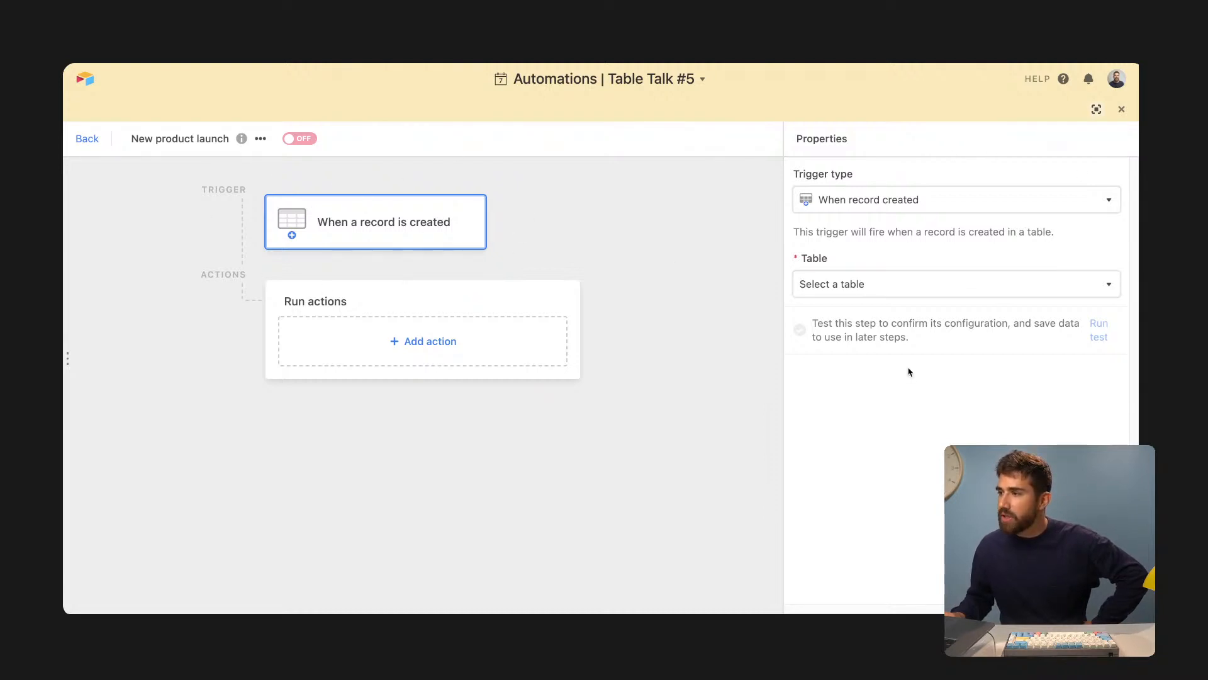
click(906, 288)
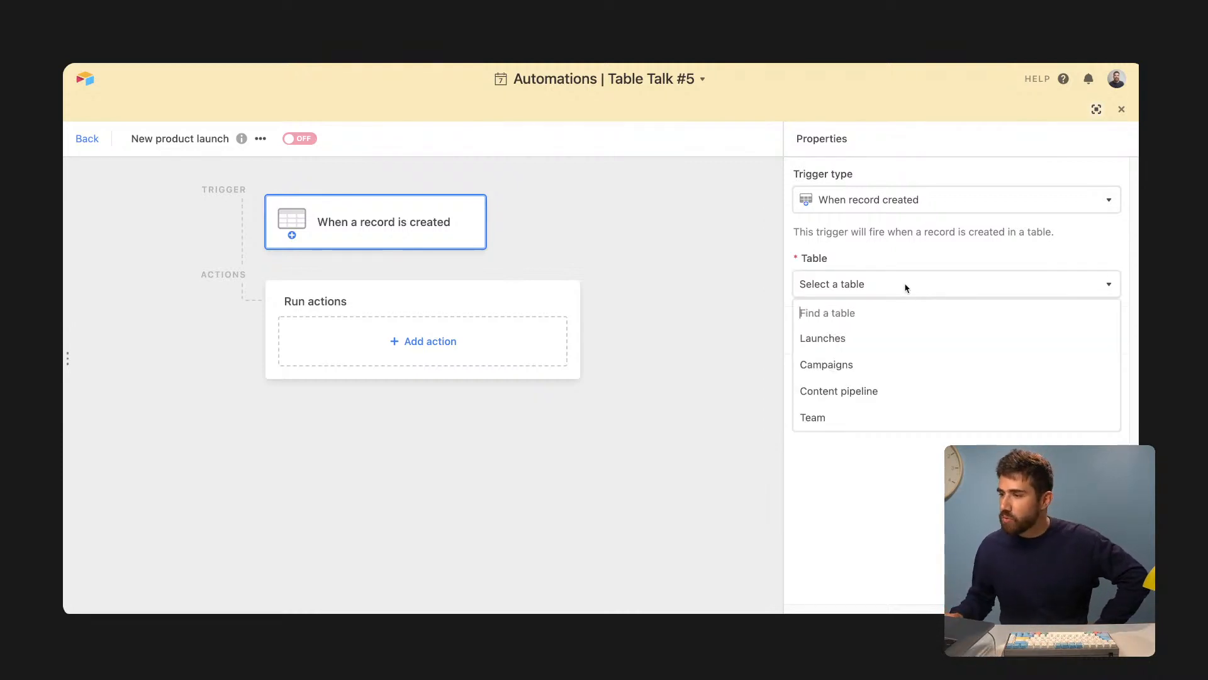
click(878, 337)
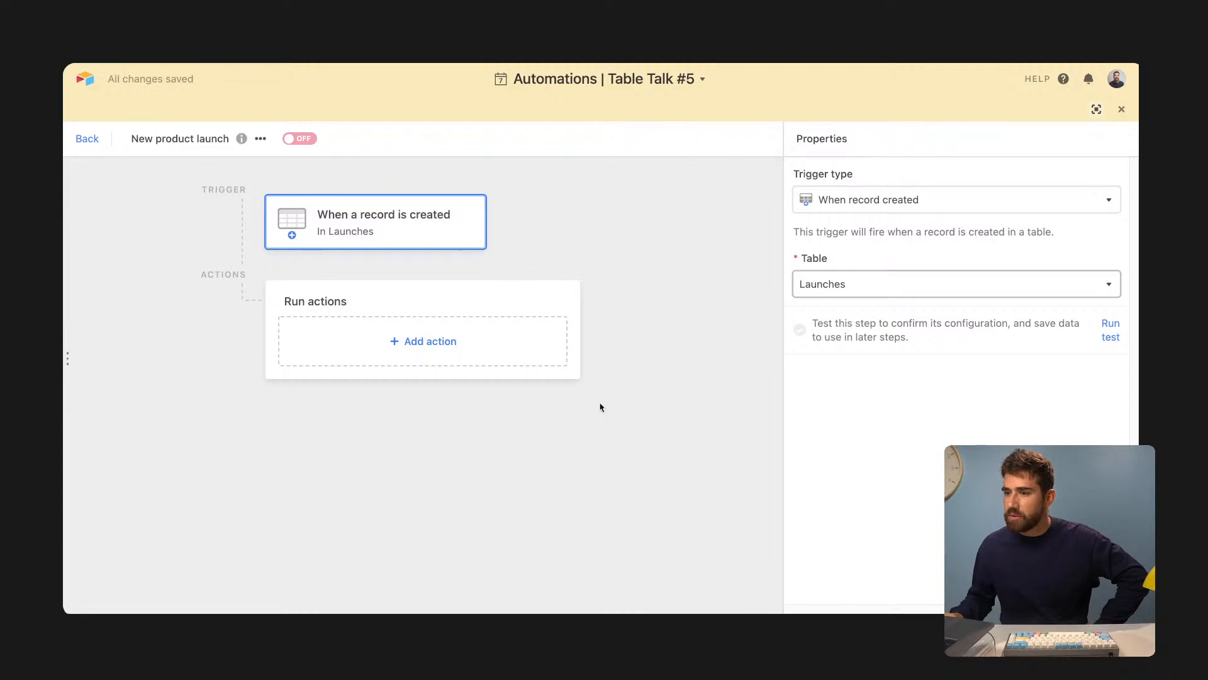
- Add a Slack 'Send message' action to the automation
click(341, 359)
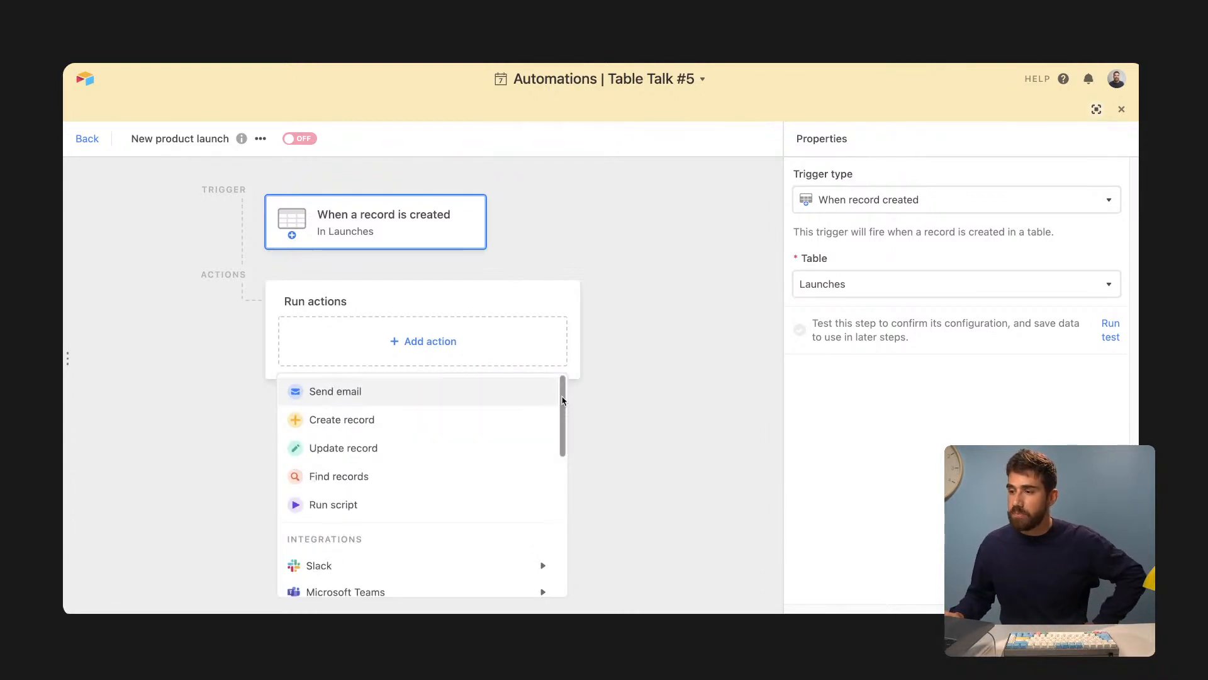
drag(562, 402, 571, 475)
mouse_move(449, 452)
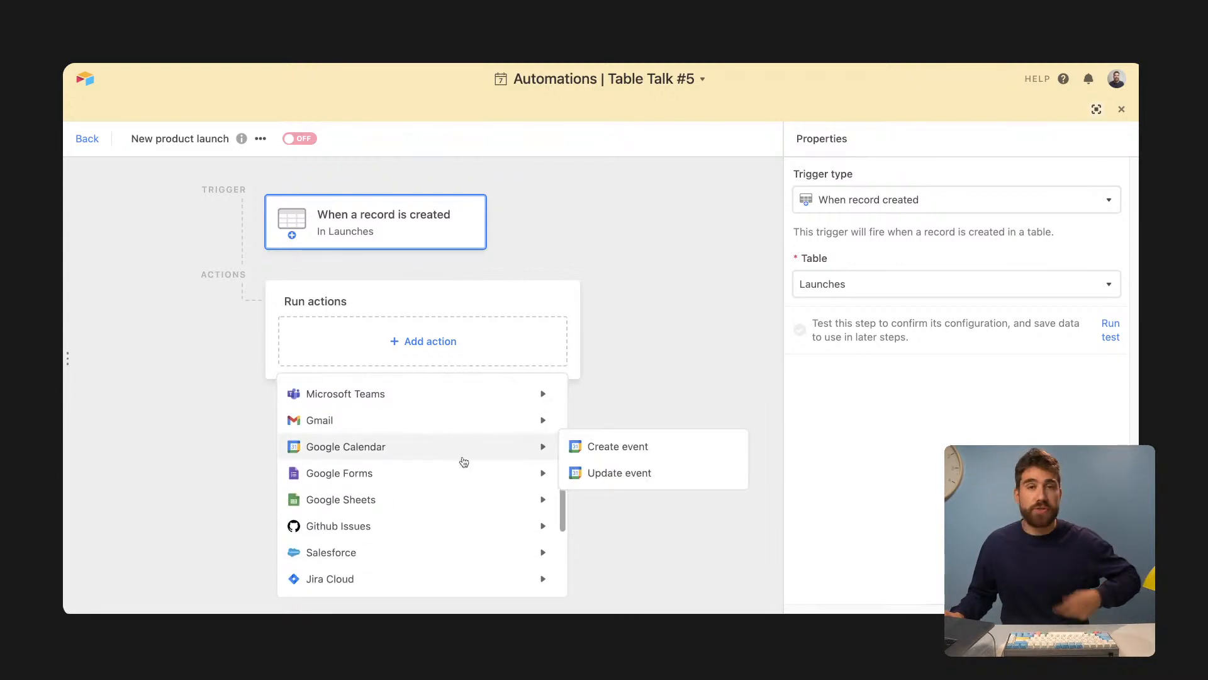
scroll(464, 462, down, 3)
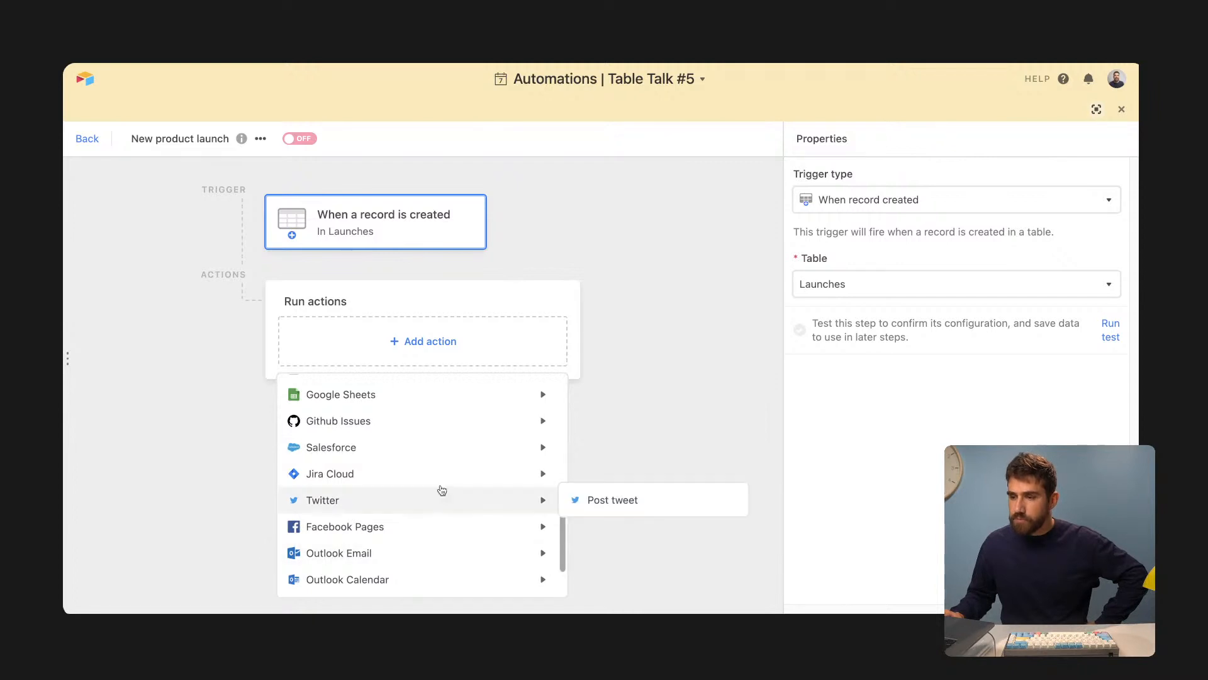
scroll(440, 488, down, 1)
mouse_move(433, 507)
scroll(434, 508, down, 1)
scroll(432, 501, up, 5)
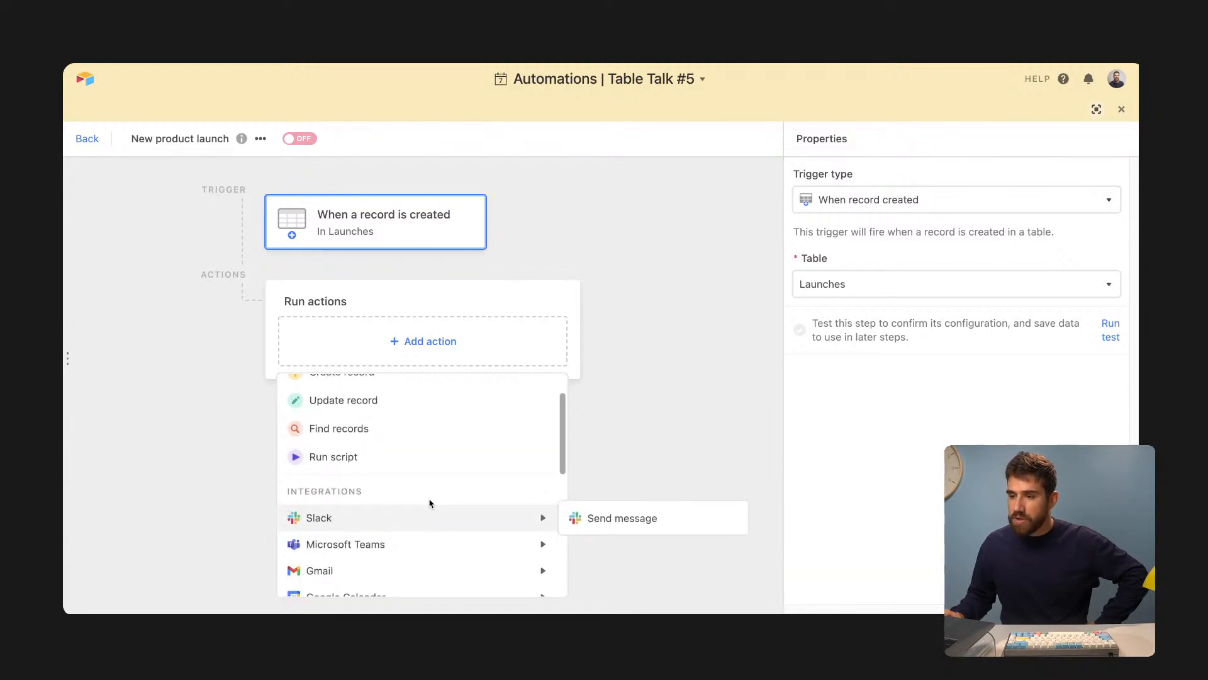
click(583, 517)
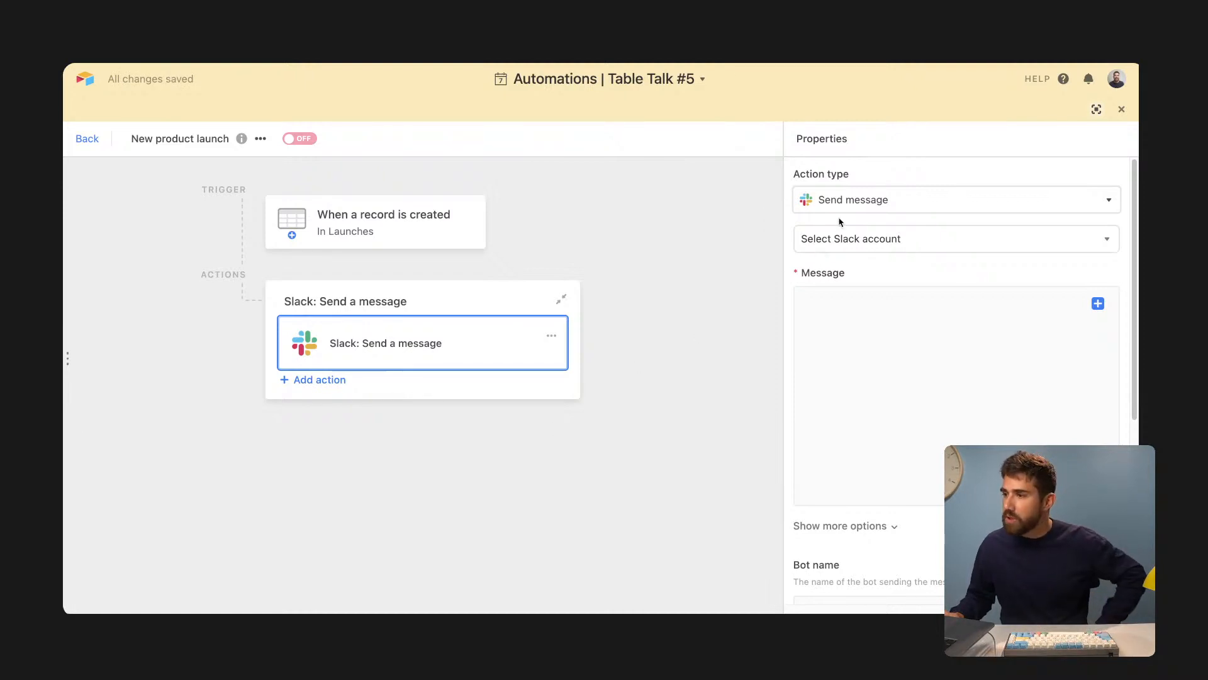
- Connect the Slack action to the workspace and target the social-campaigns channel
click(850, 238)
click(872, 303)
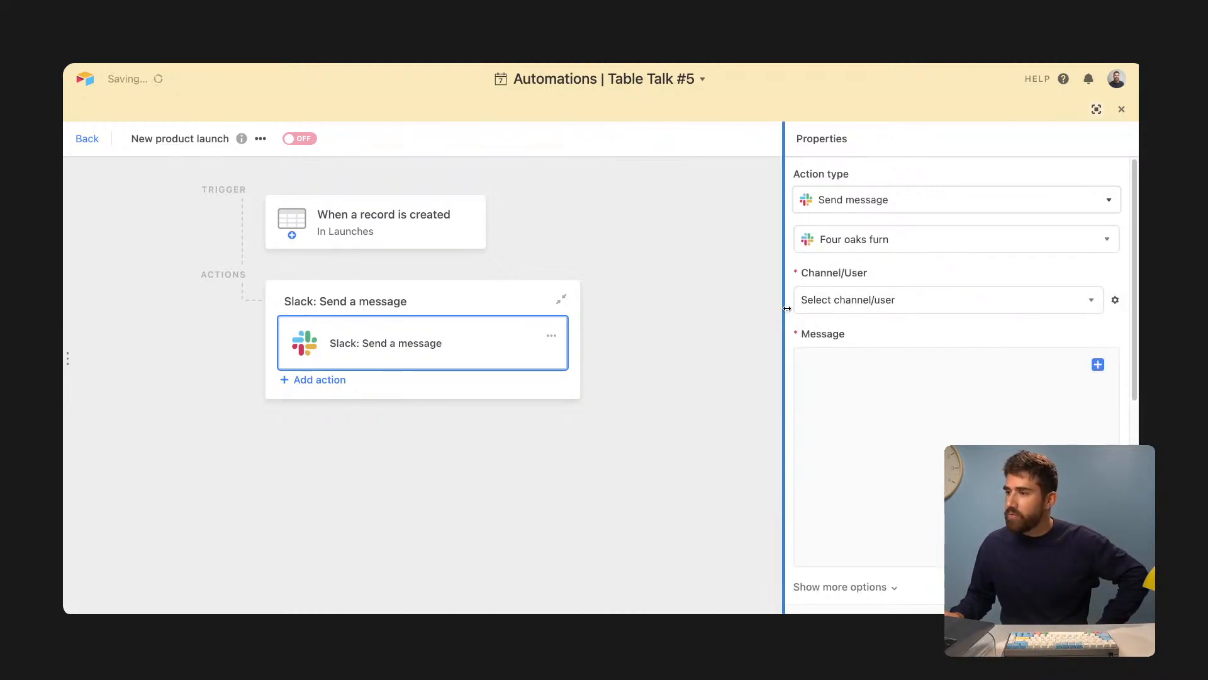
click(853, 300)
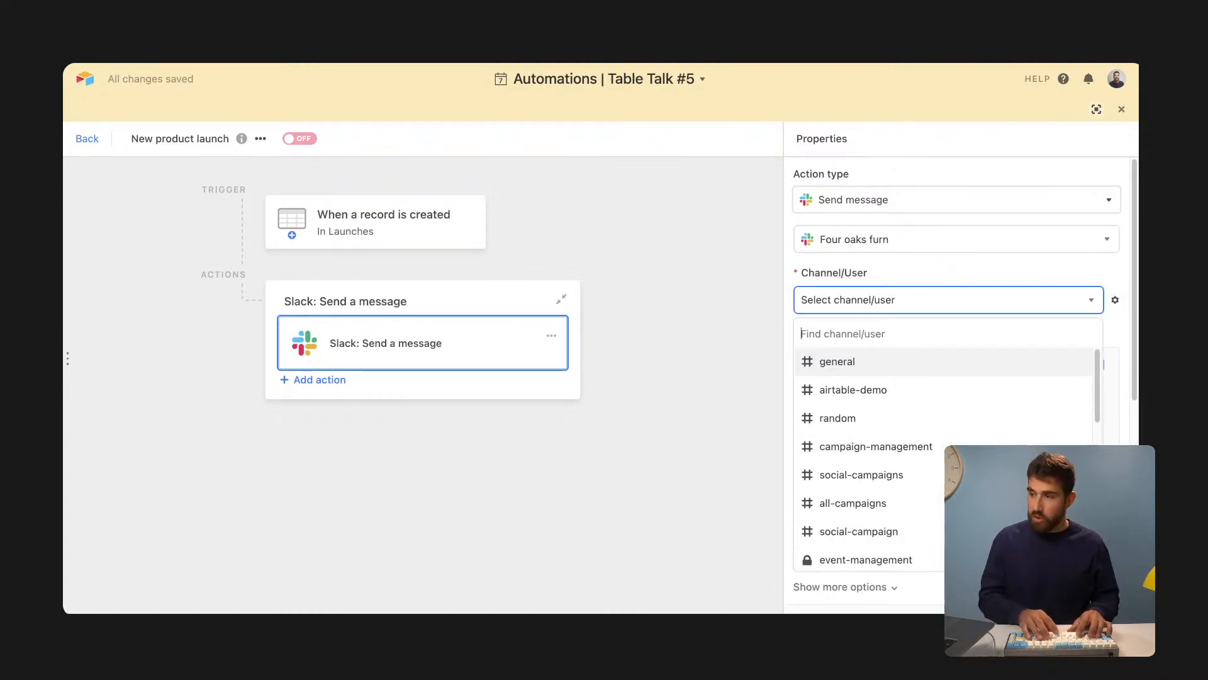
text(soci)
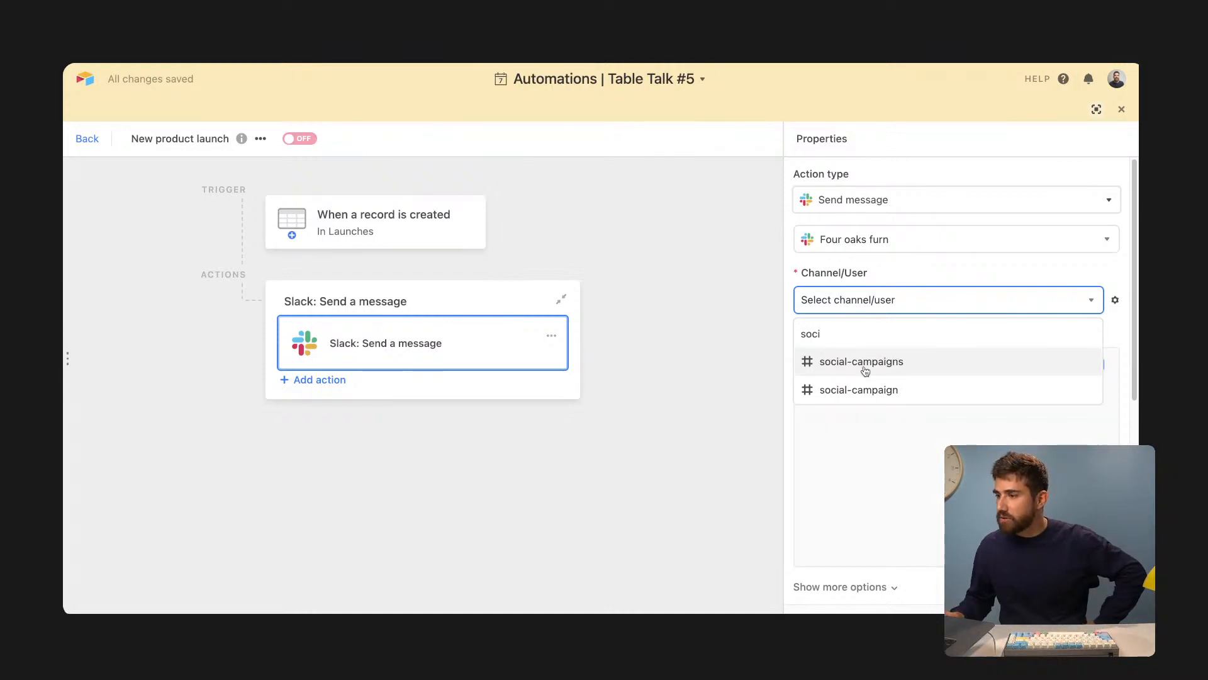
click(861, 365)
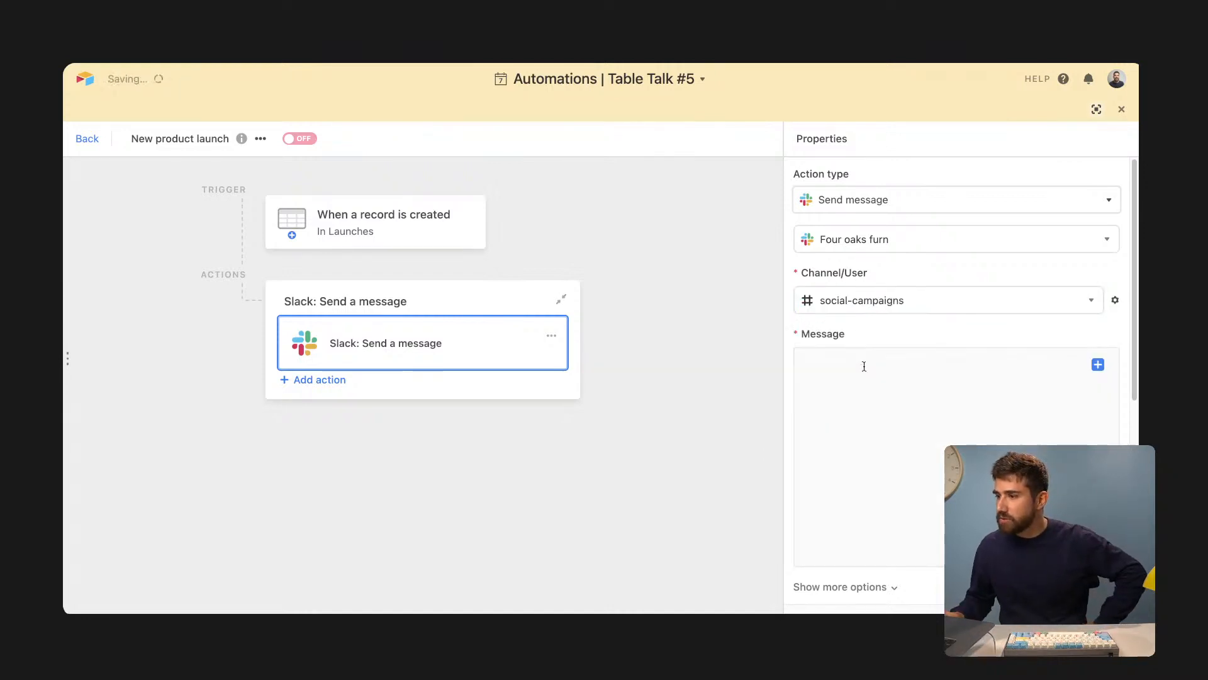
- Write the message 'A new product is locked! It's called'
click(893, 383)
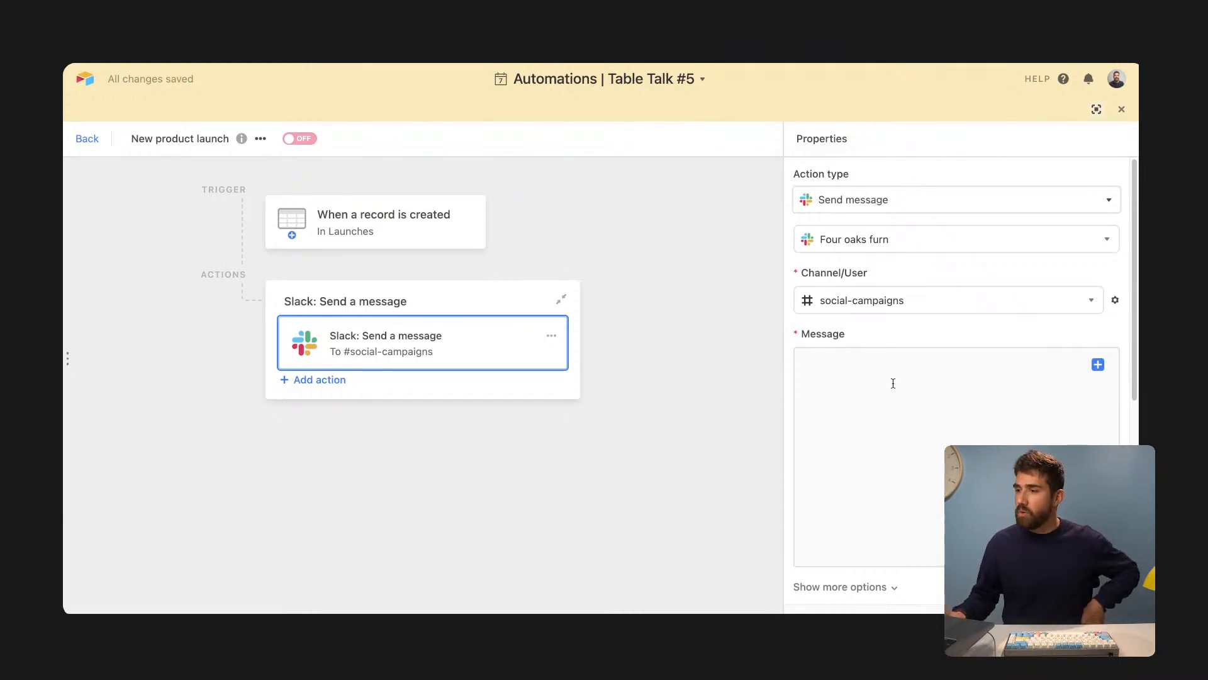
text(A new prod)
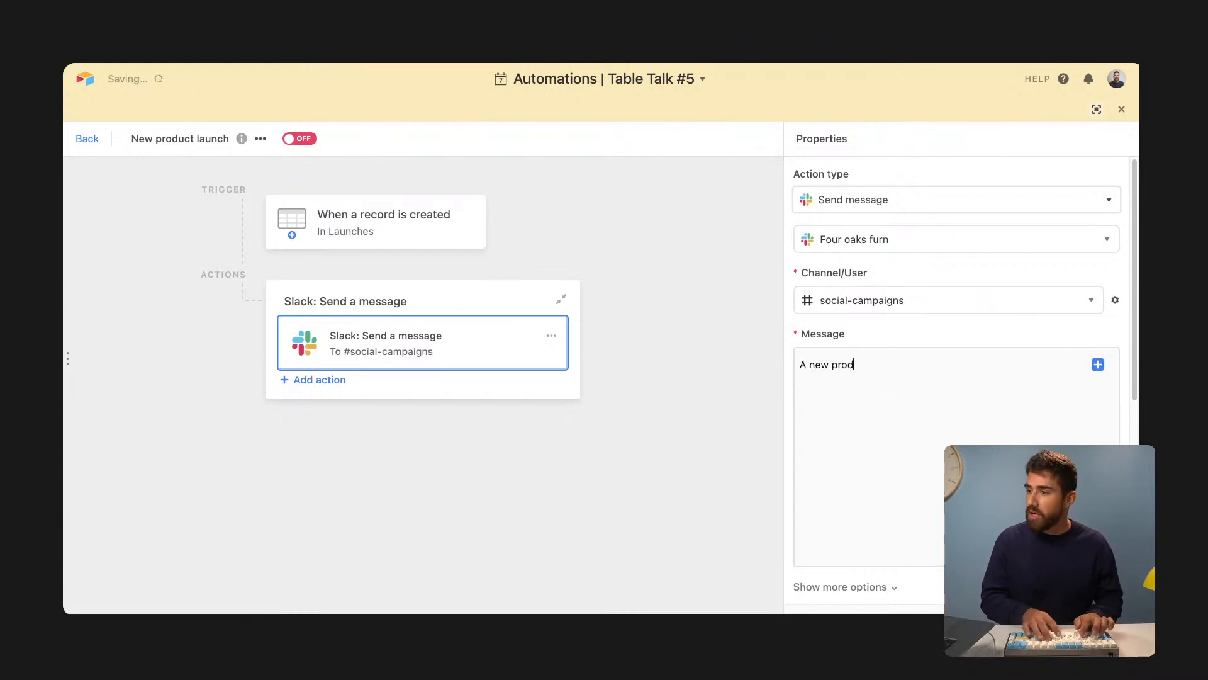
text(uct is locked!)
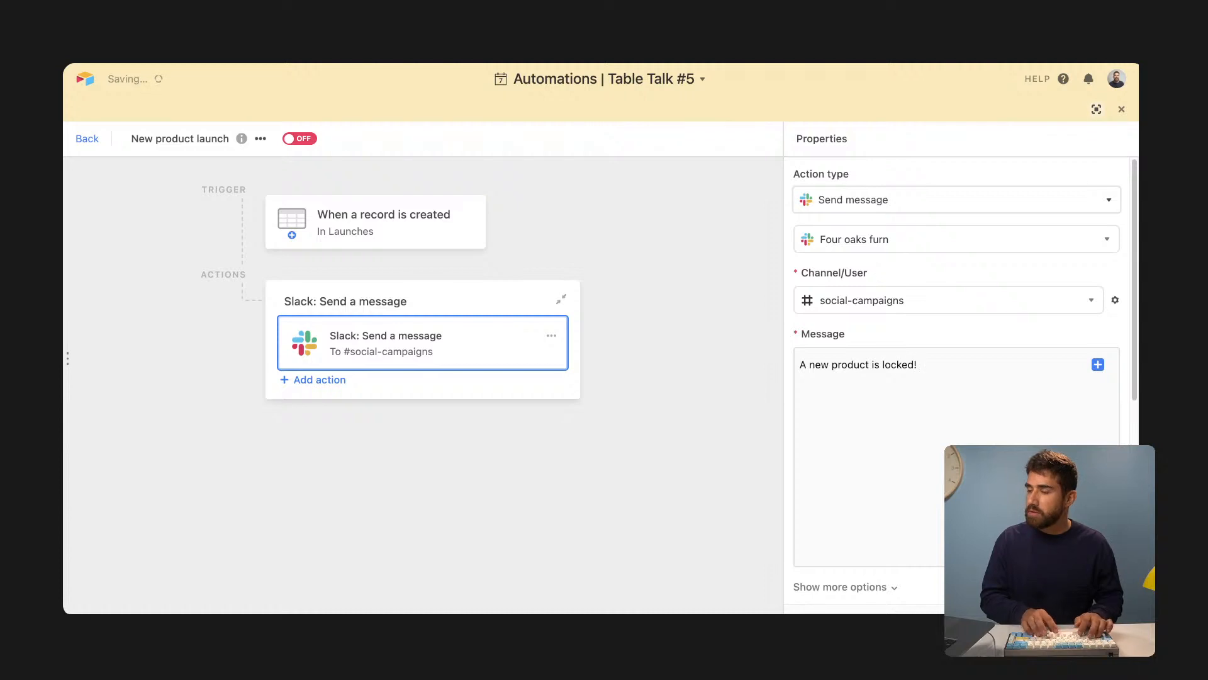
text( Learn more h)
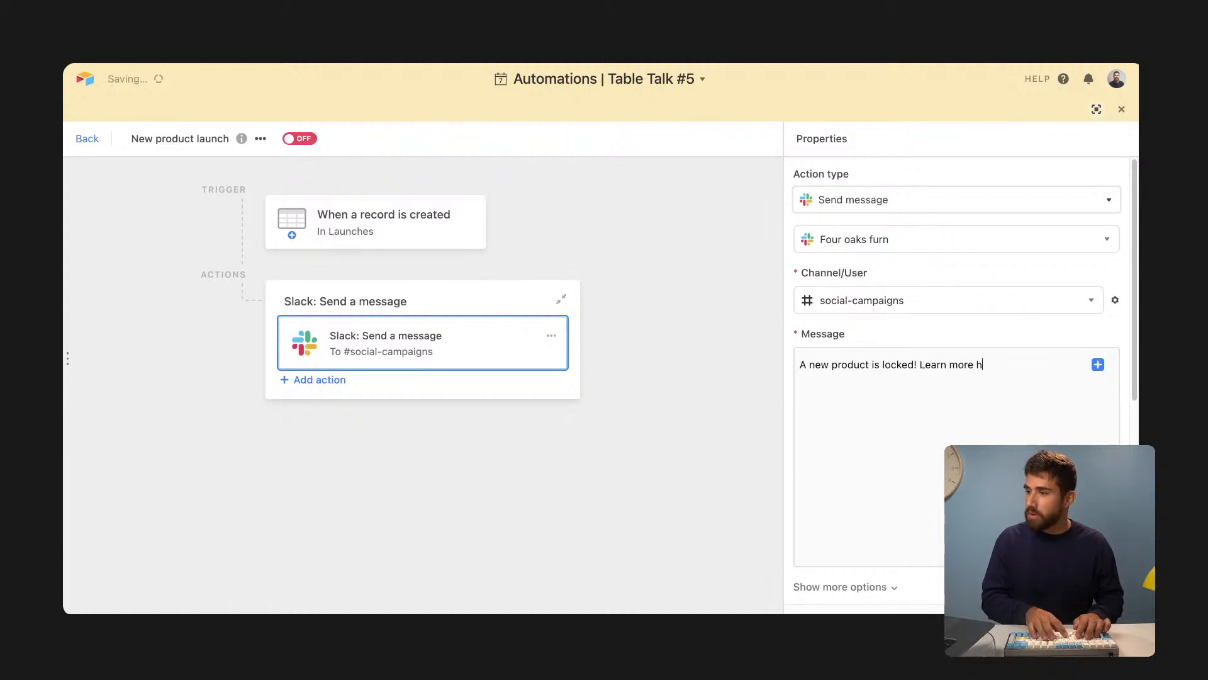
text(ere:)
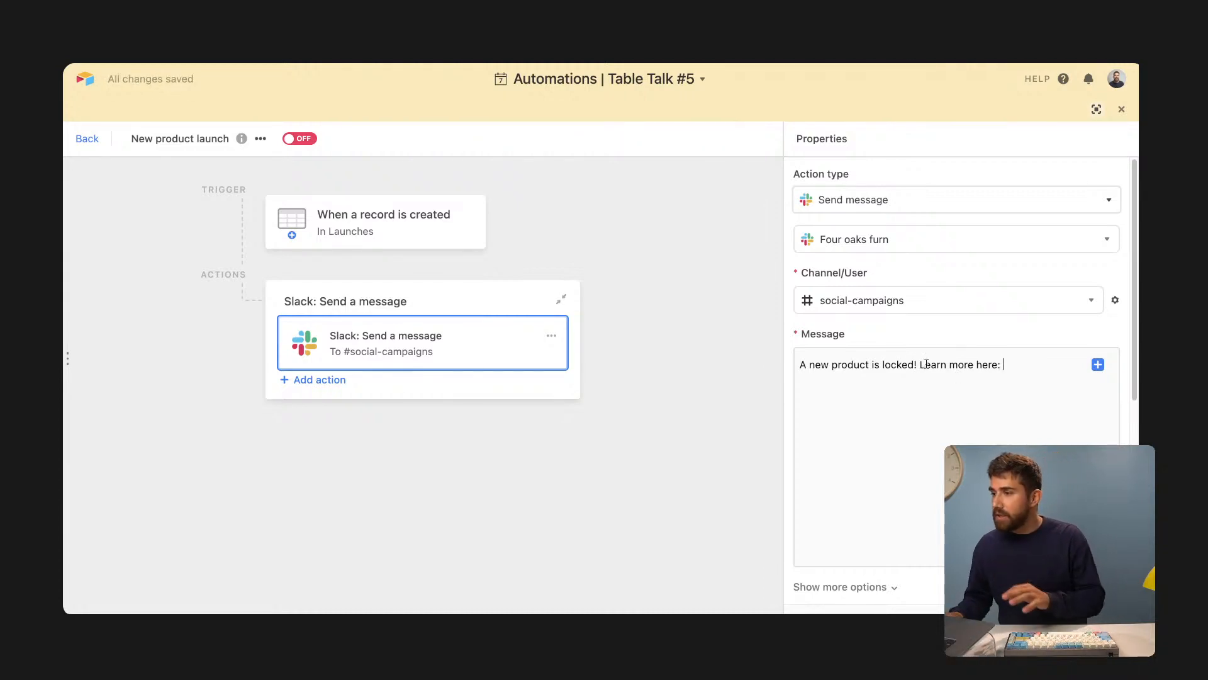
drag(921, 366, 1033, 362)
text(It')
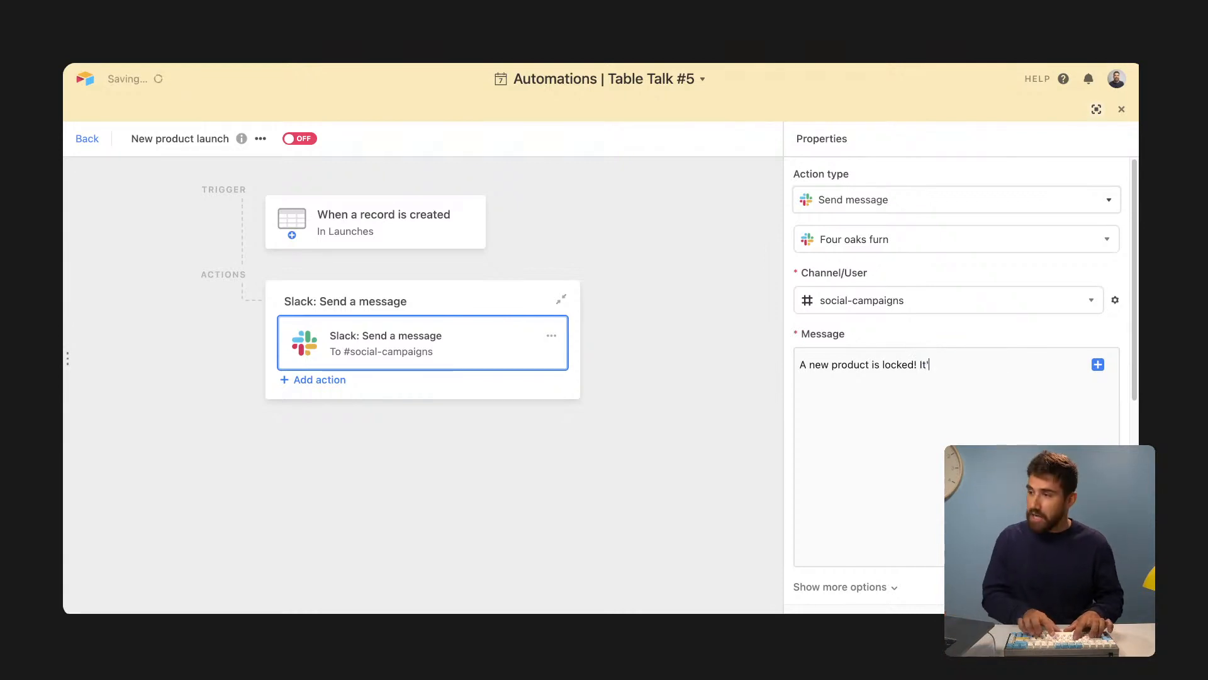
text(s called)
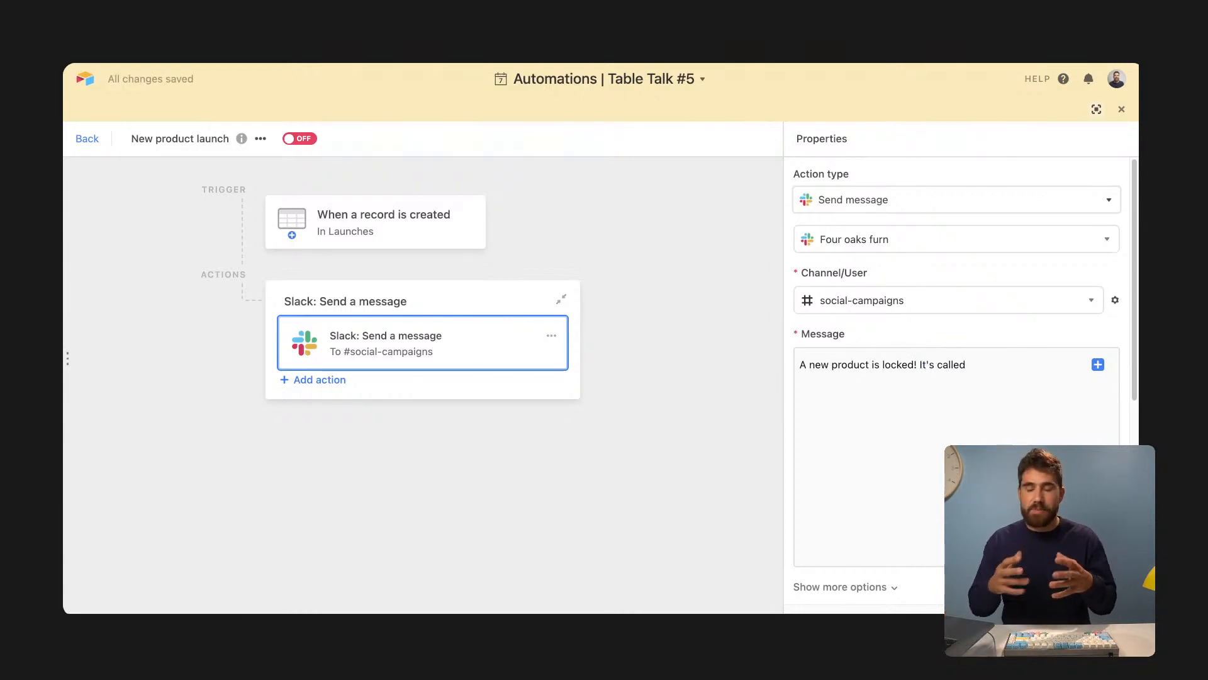
- Insert the trigger record's Name field after 'It's called' in the Slack message
click(1098, 365)
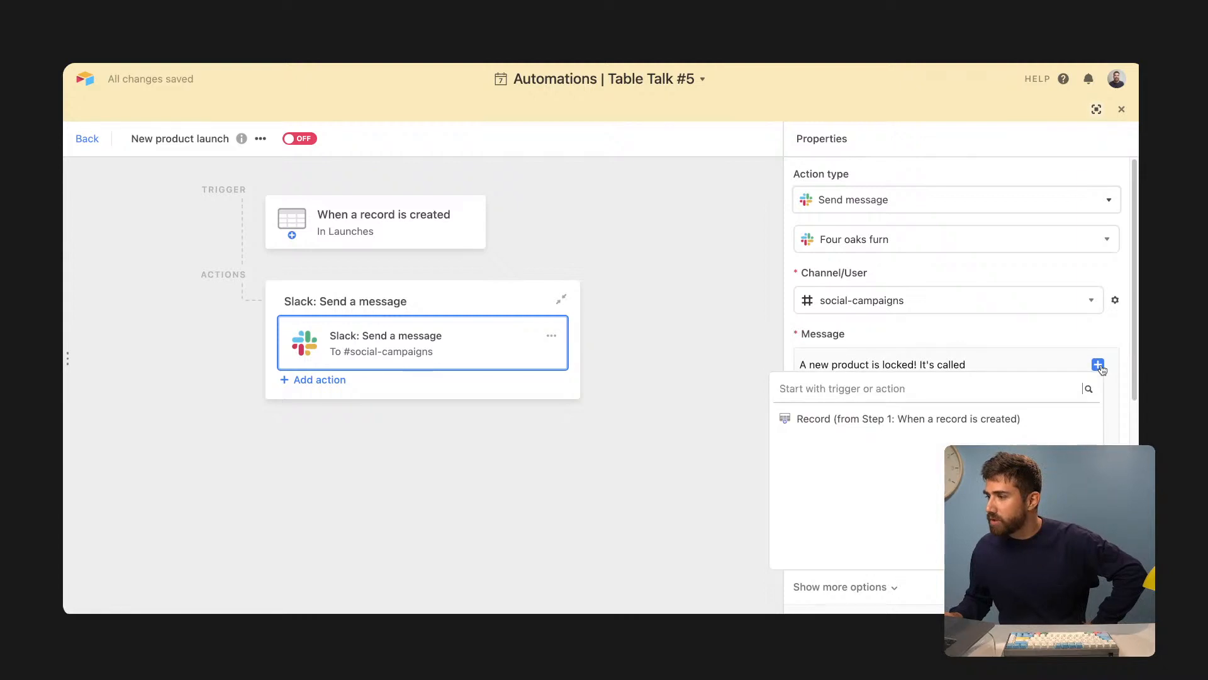
mouse_move(1050, 425)
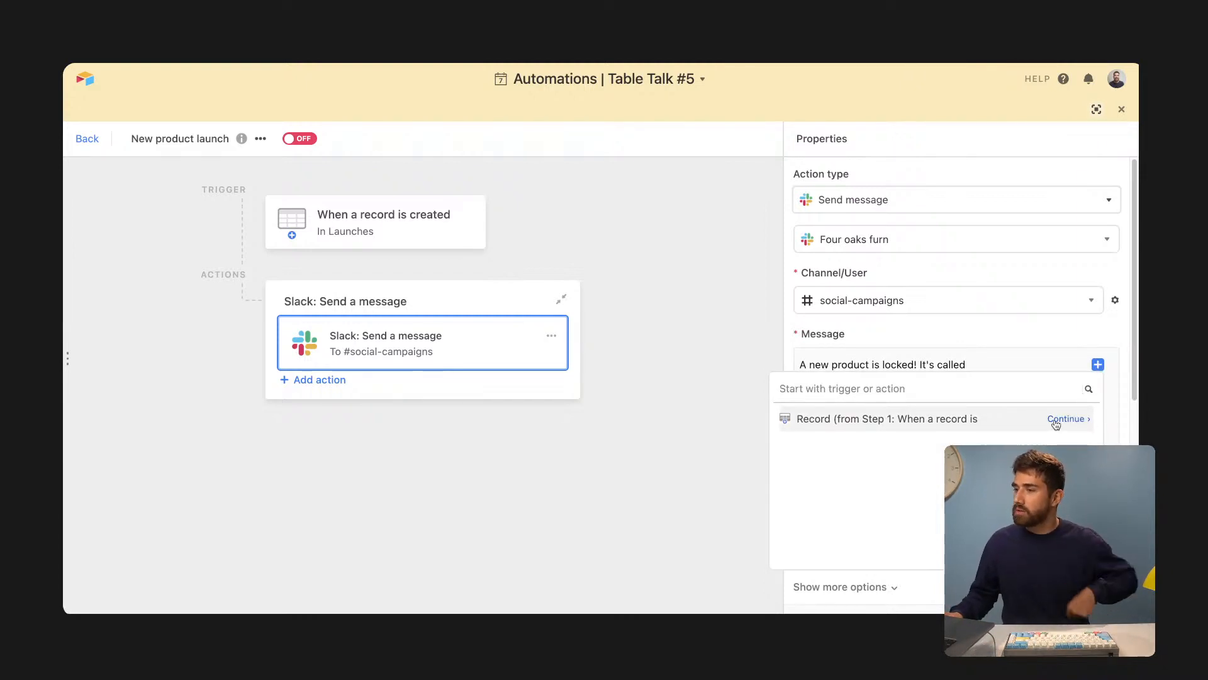
click(1066, 419)
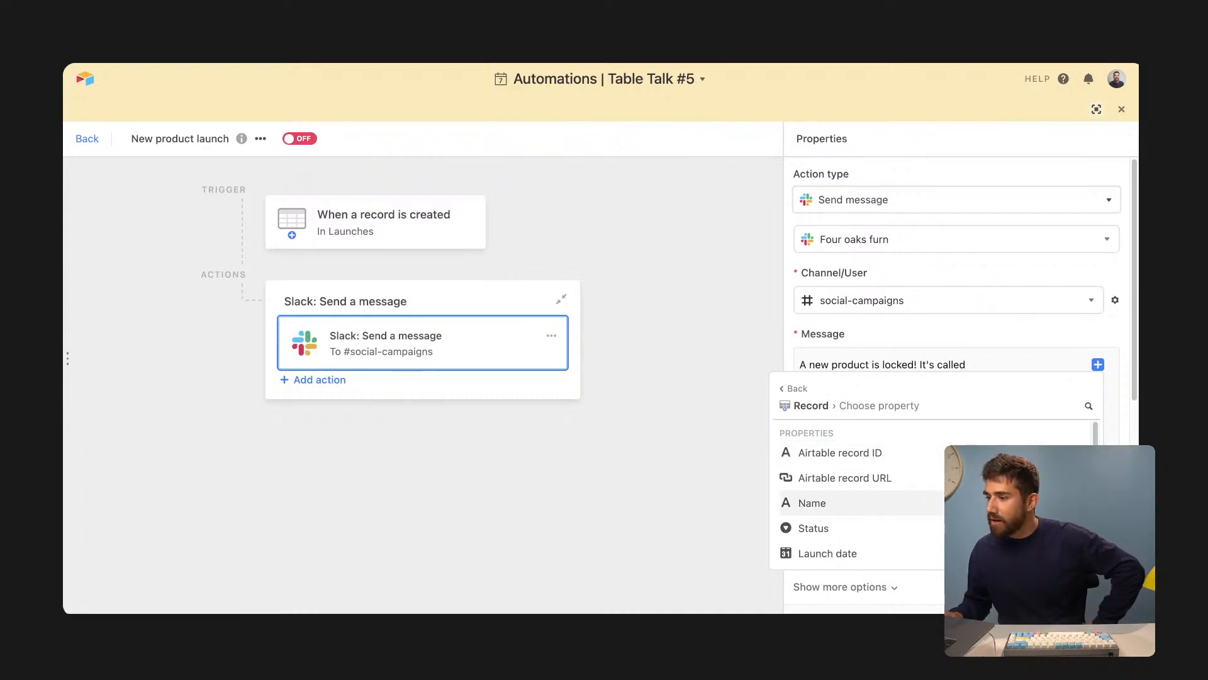
click(812, 503)
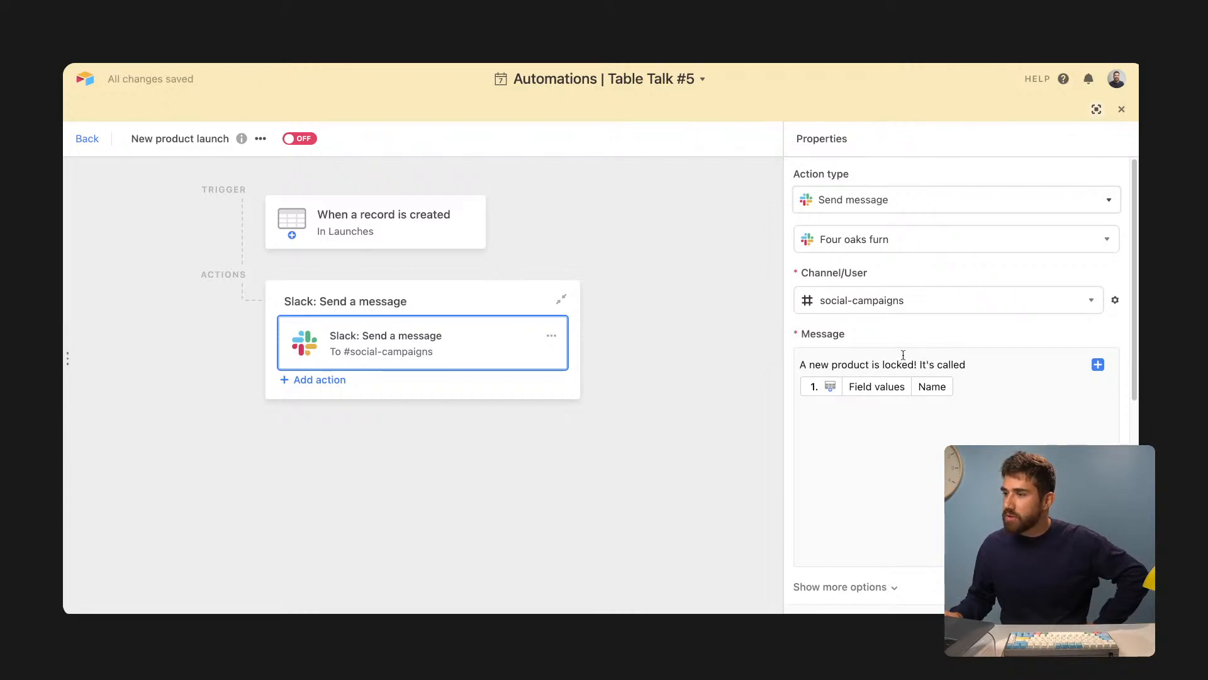
click(440, 233)
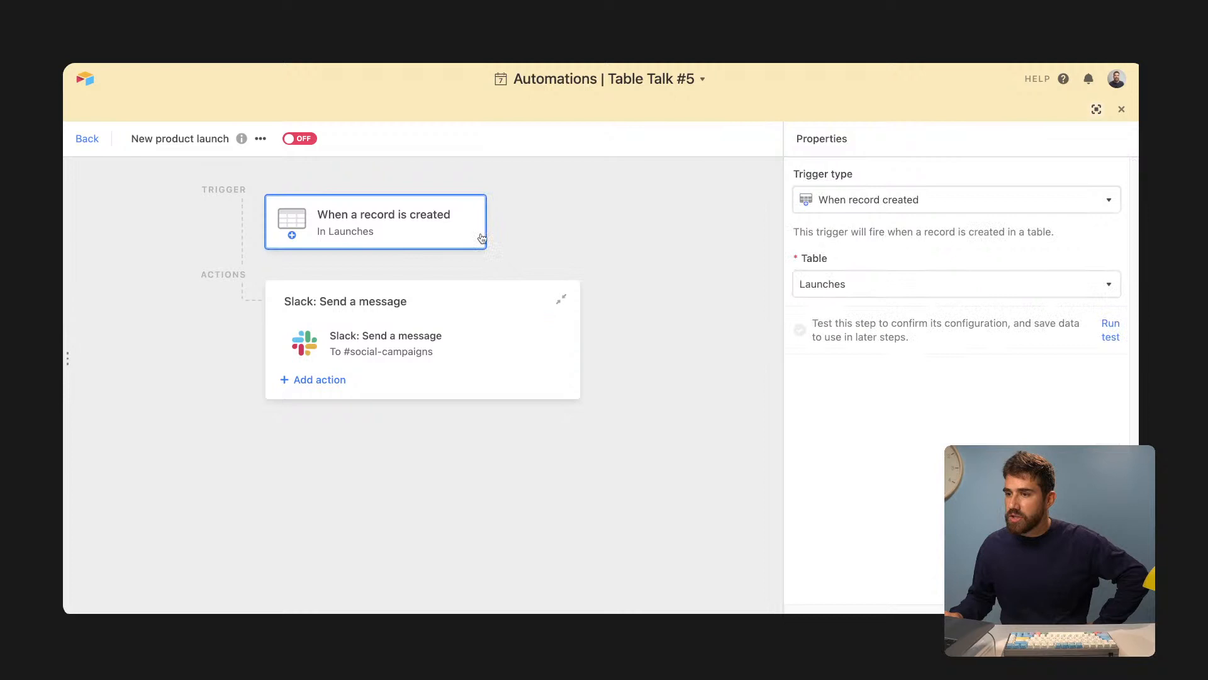
- Run the trigger test, review the found Launches record, and add a period after Name
click(1106, 327)
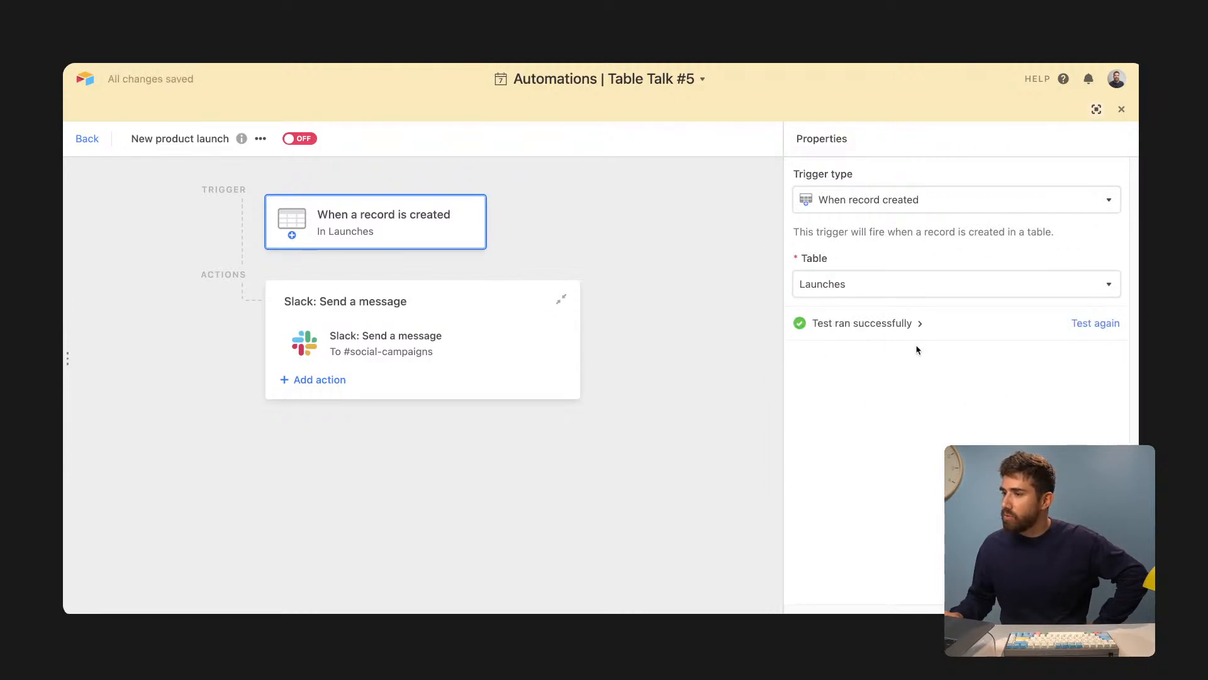
click(350, 348)
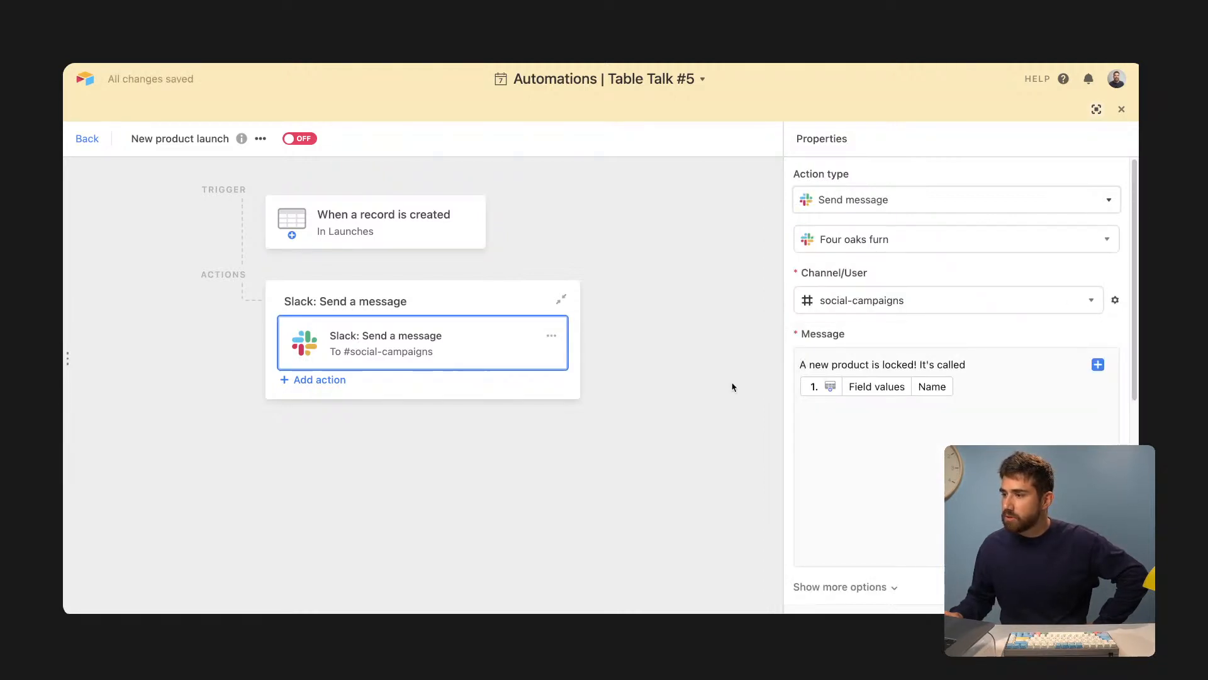
click(988, 385)
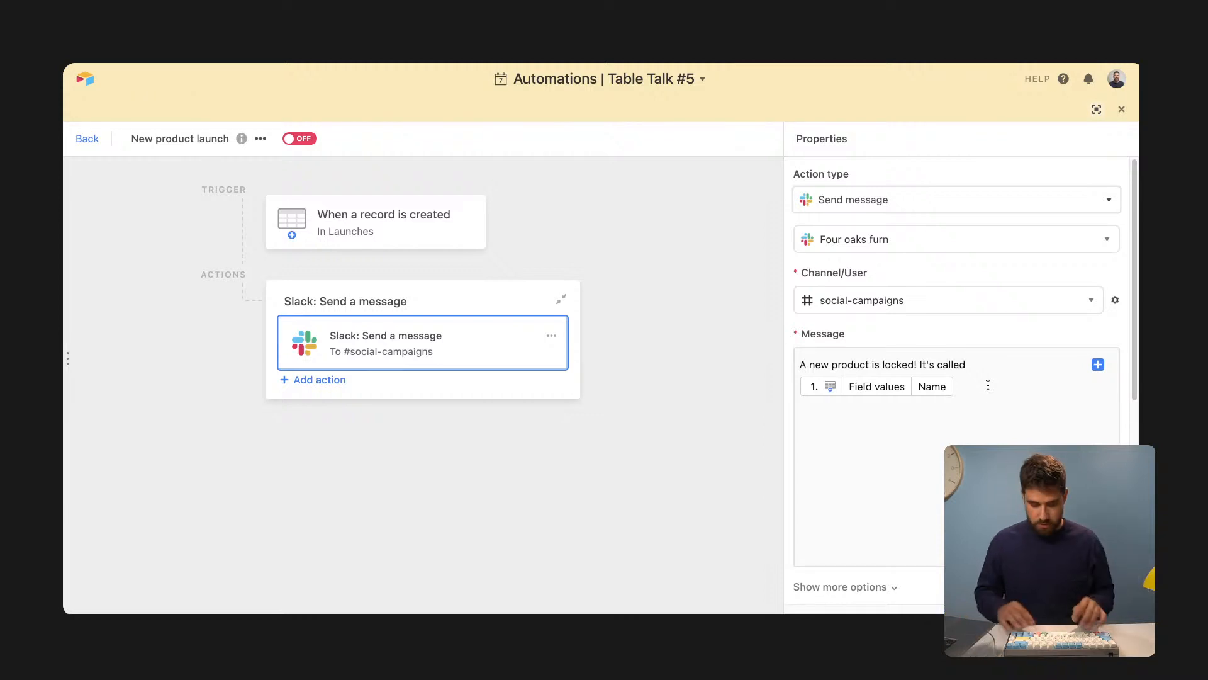
click(409, 237)
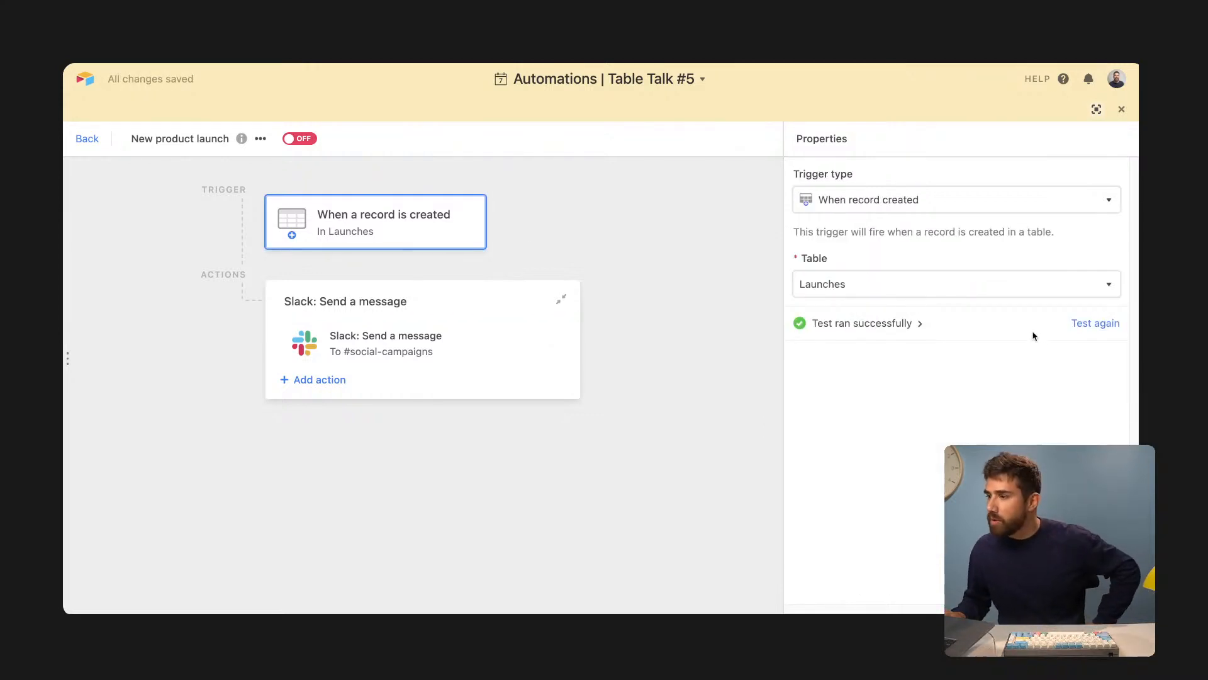
click(920, 324)
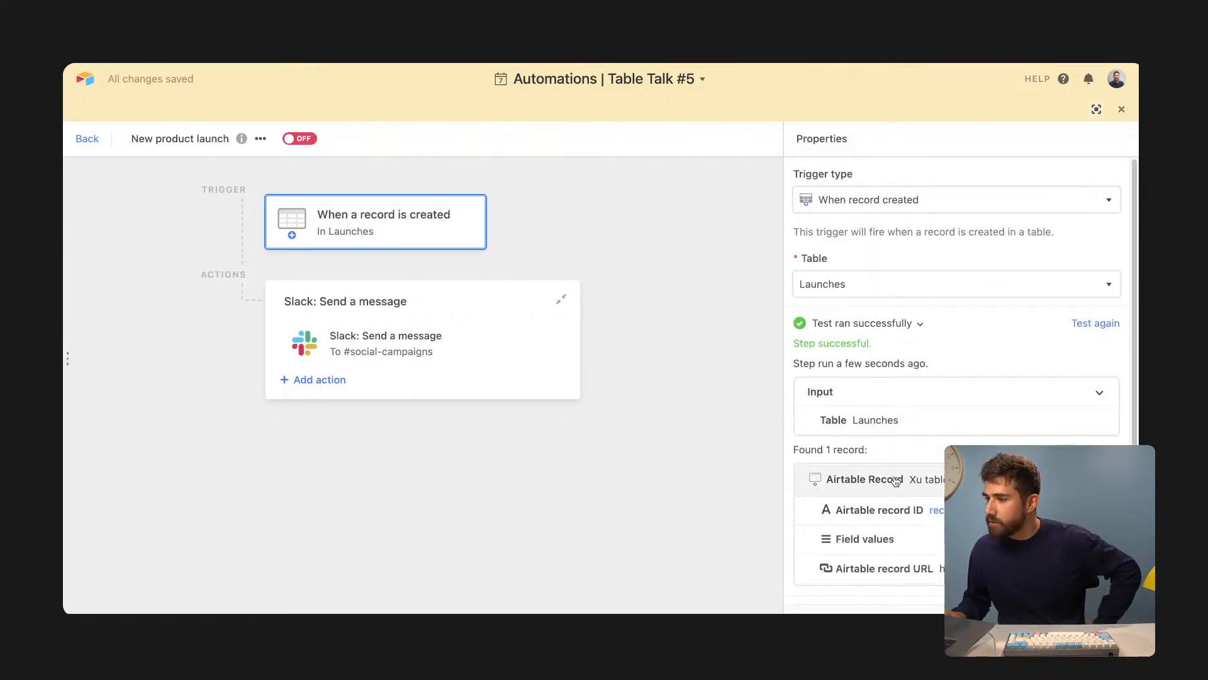
click(400, 353)
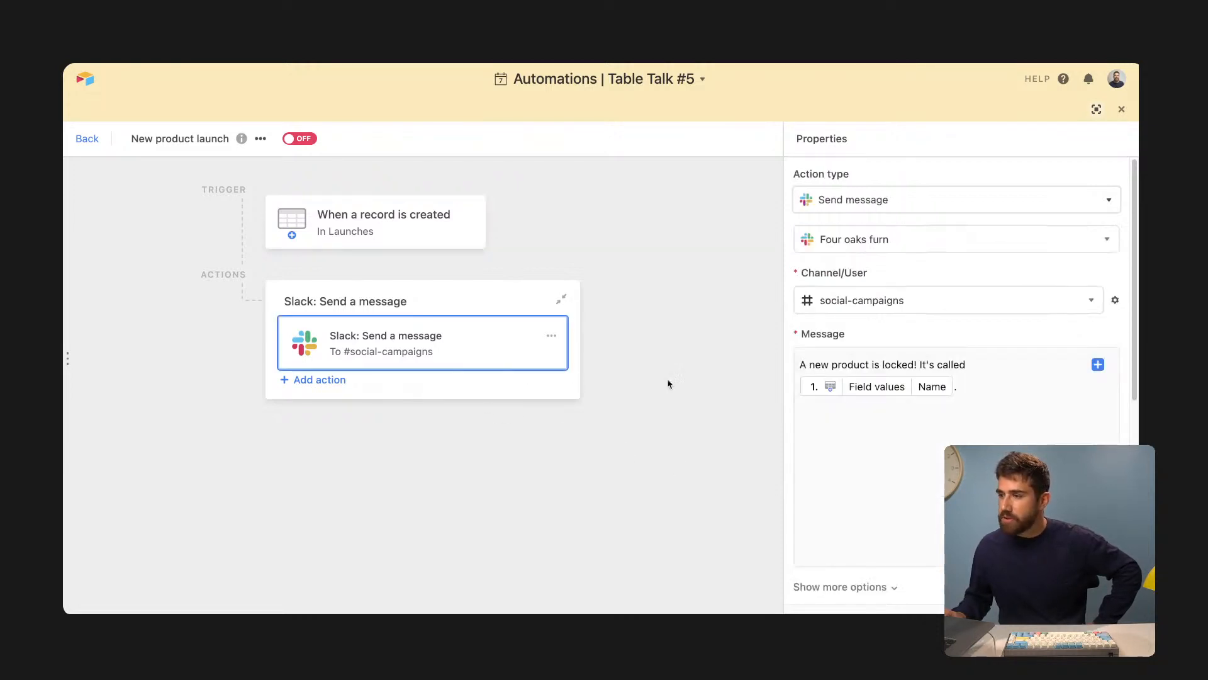
- Add a new message line 'Learn more here:' followed by the trigger record's Airtable record URL
click(1013, 392)
key(Return)
key(Return)
text(Learn mo)
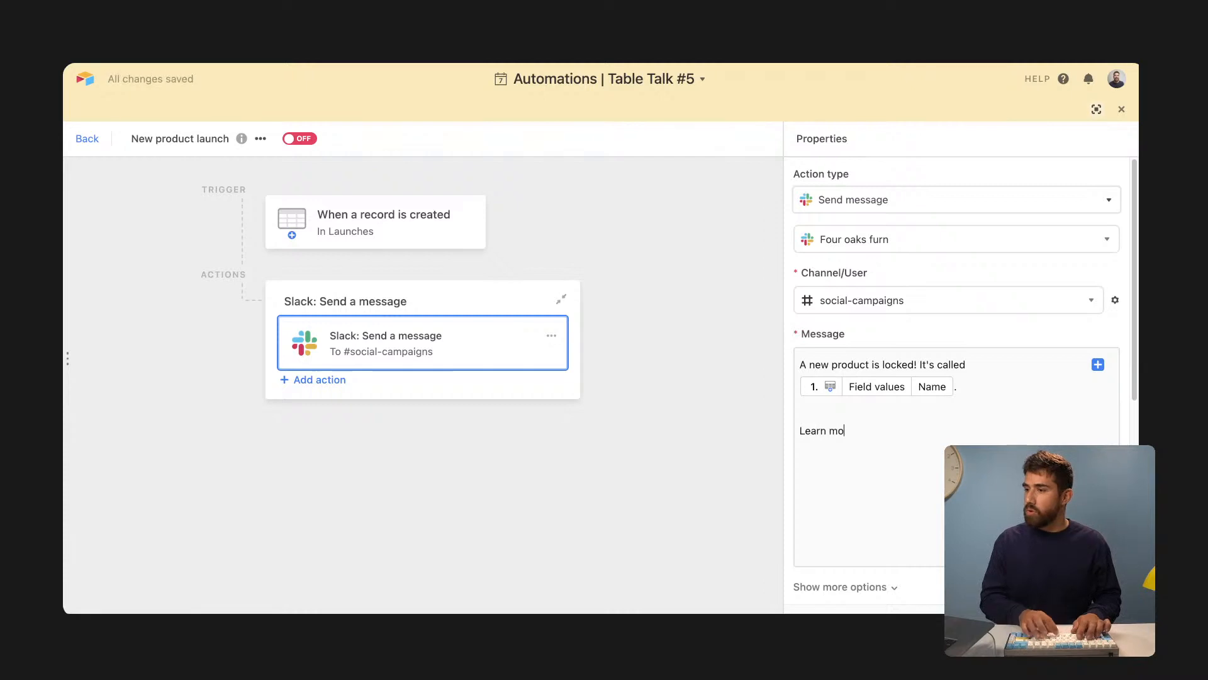
text(re here:)
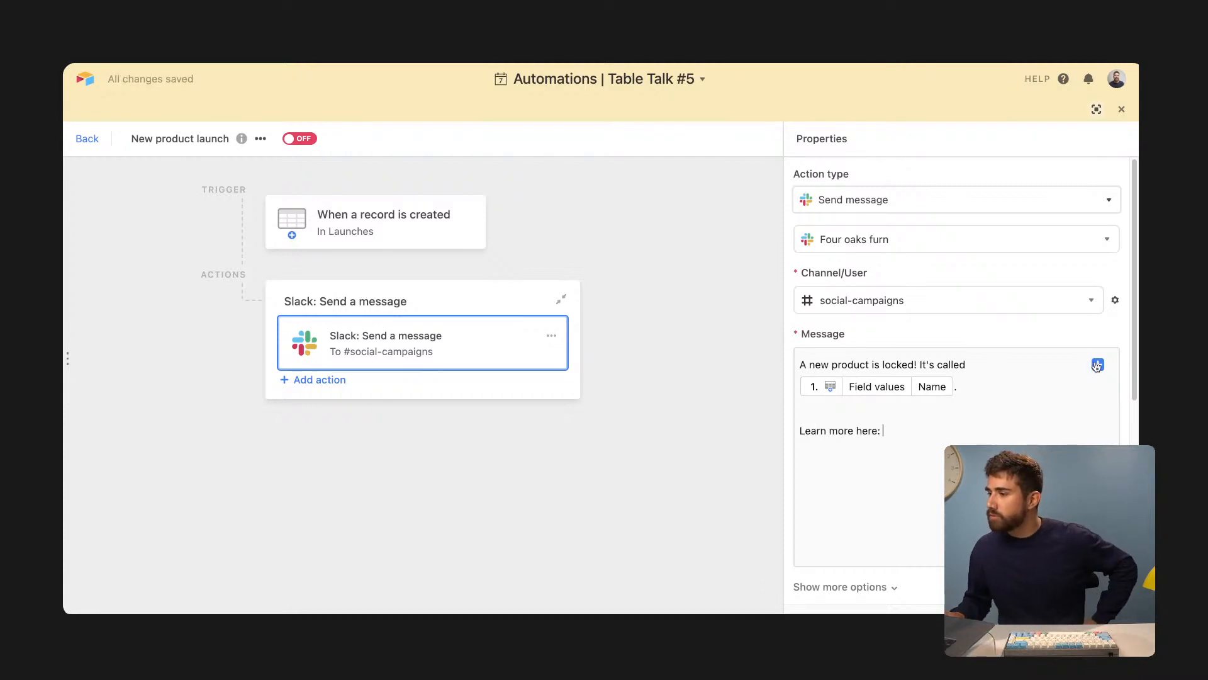
click(1097, 366)
click(1072, 419)
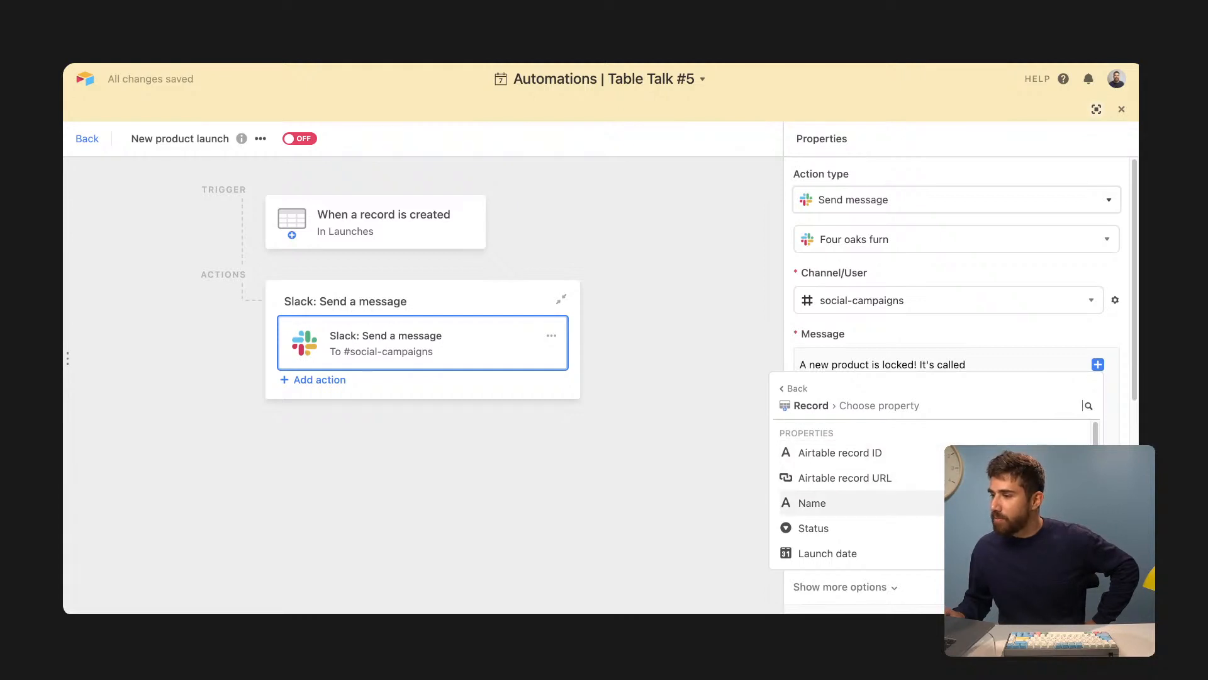
click(1007, 478)
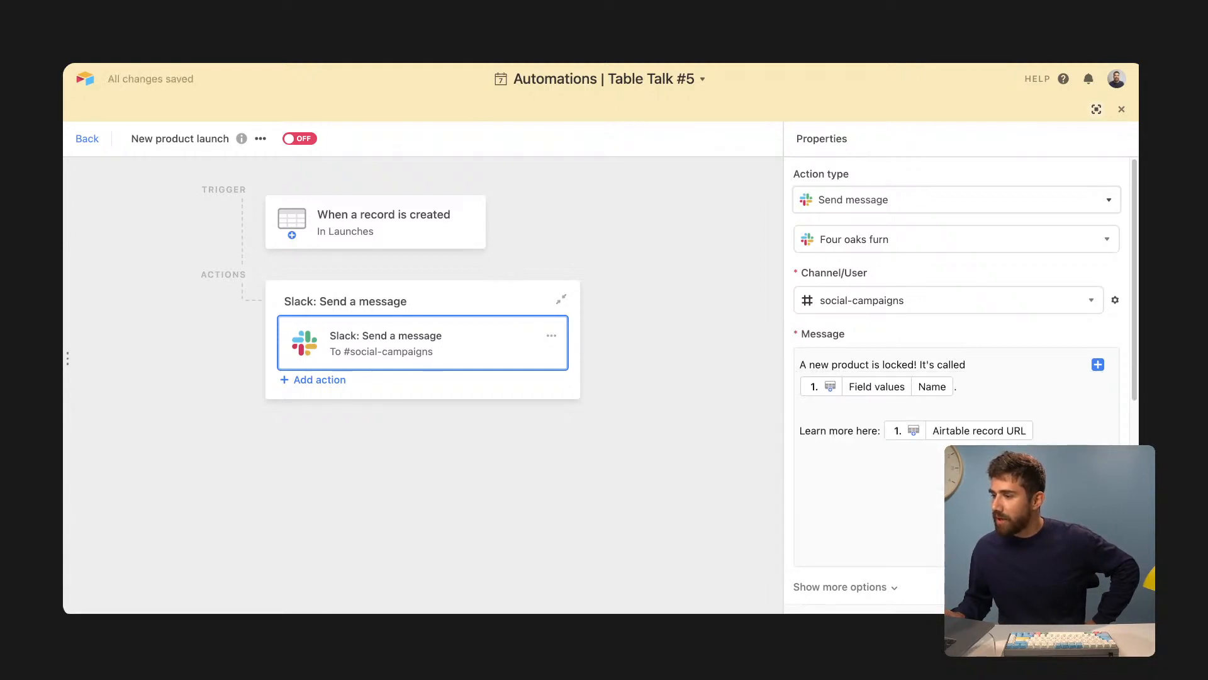
scroll(994, 516, down, 5)
scroll(994, 516, up, 2)
scroll(980, 363, up, 5)
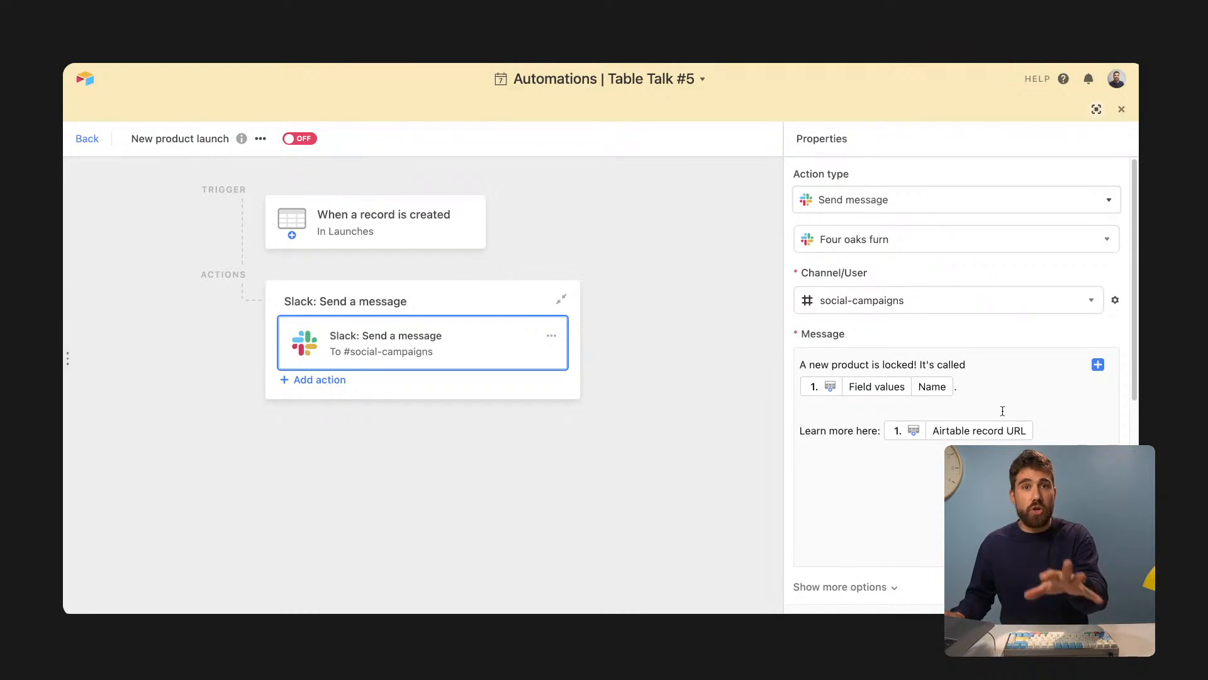
scroll(1002, 411, down, 2)
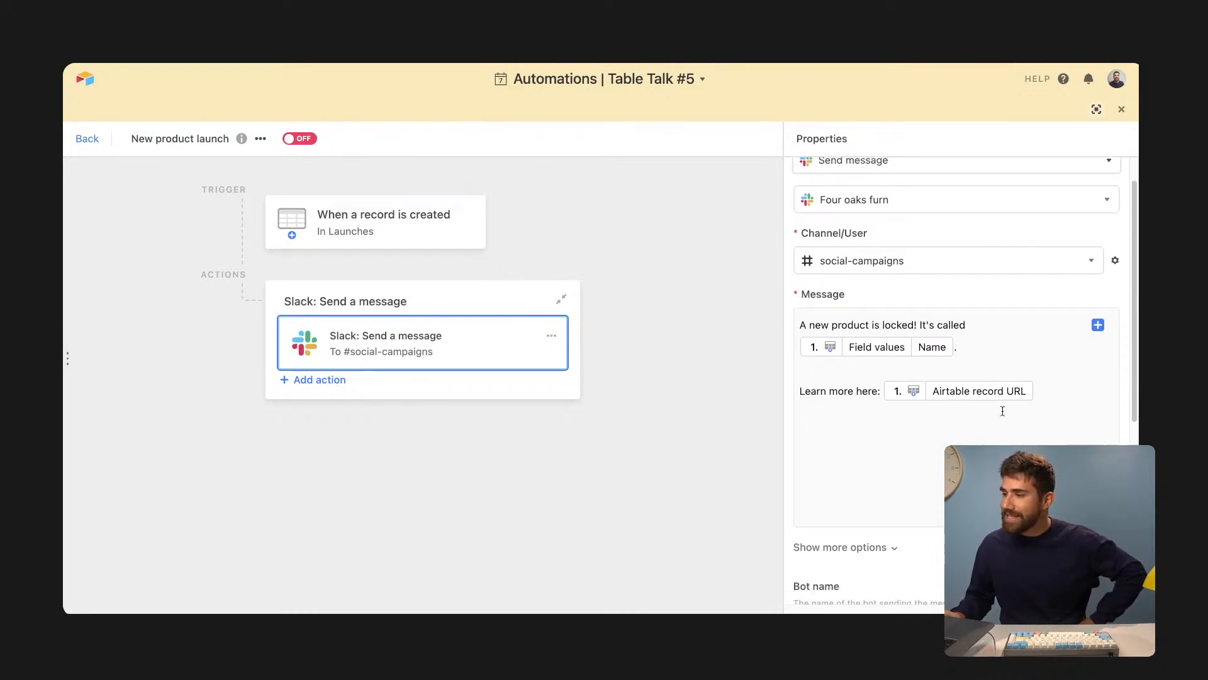
- Switch the New product launch automation on
scroll(1002, 411, down, 10)
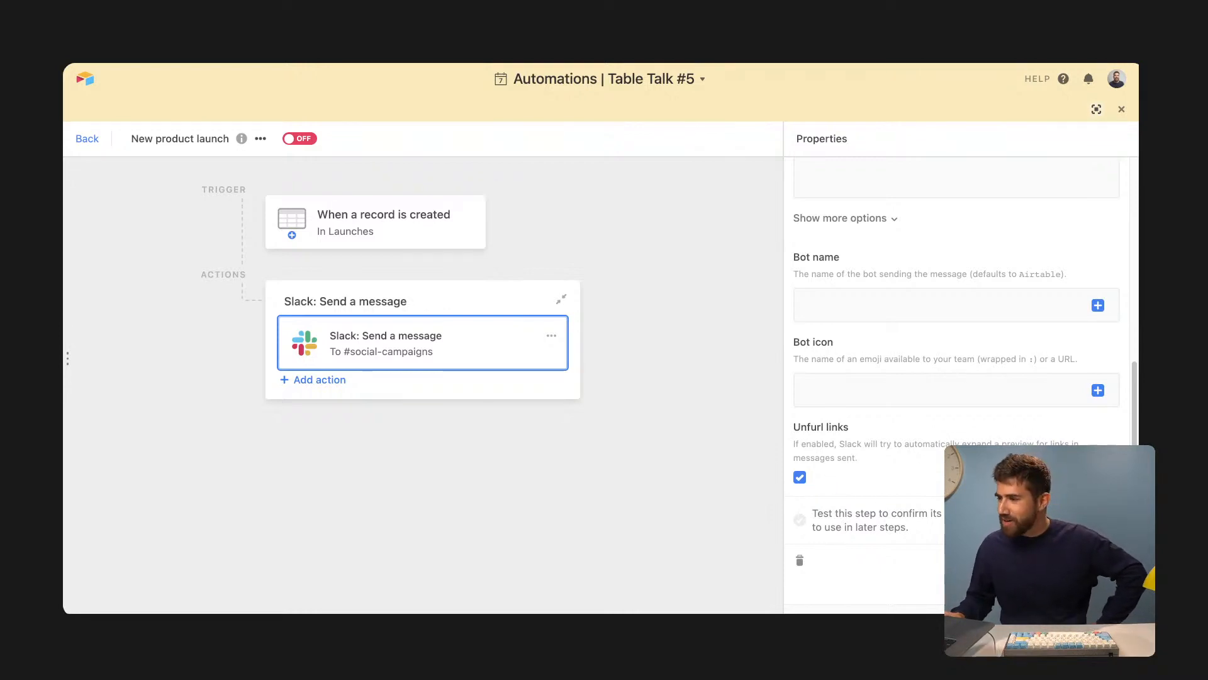
scroll(1011, 286, up, 6)
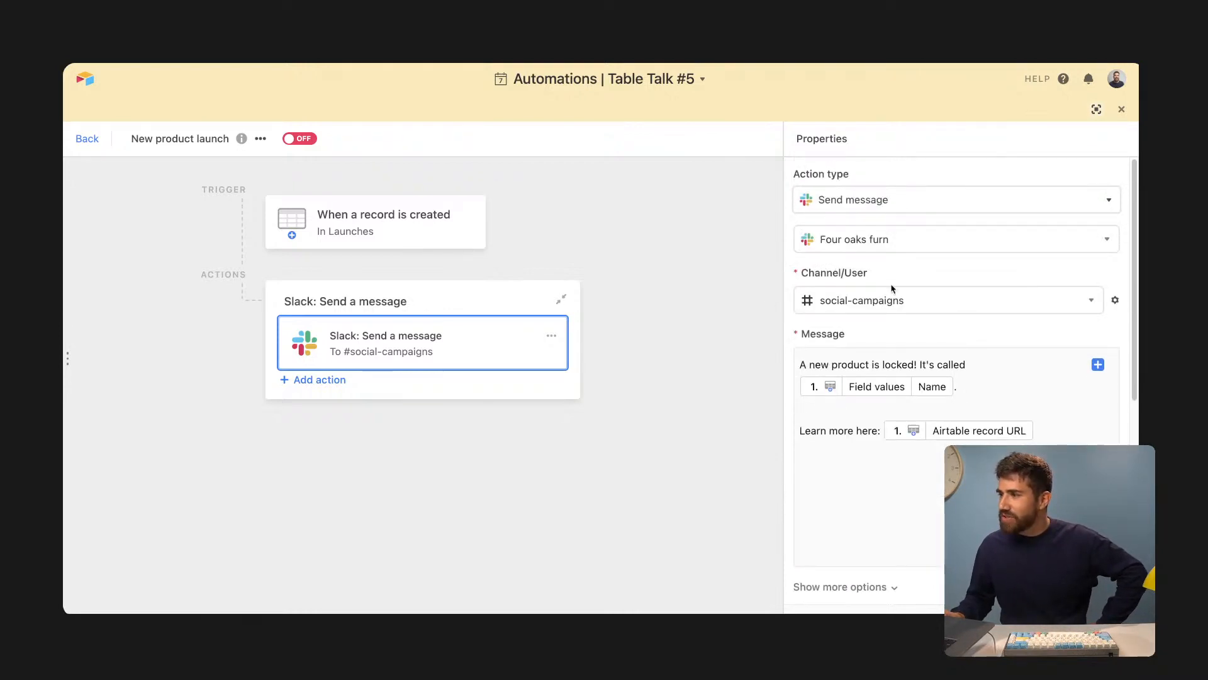
click(738, 371)
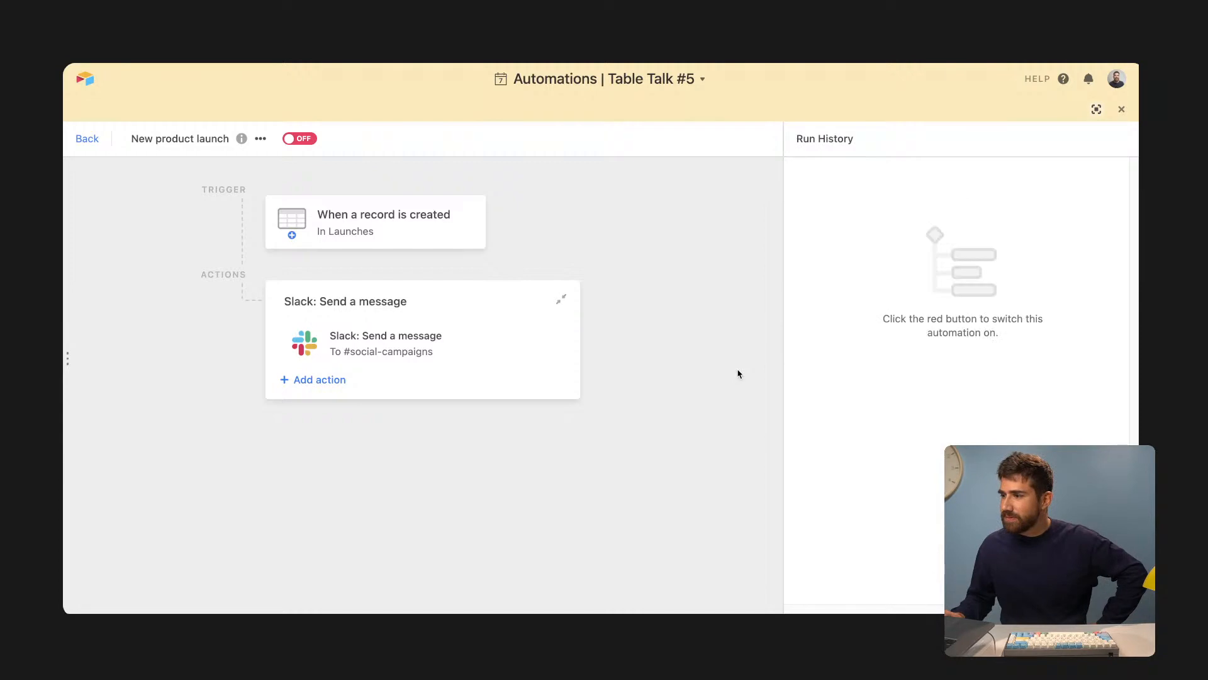
click(314, 140)
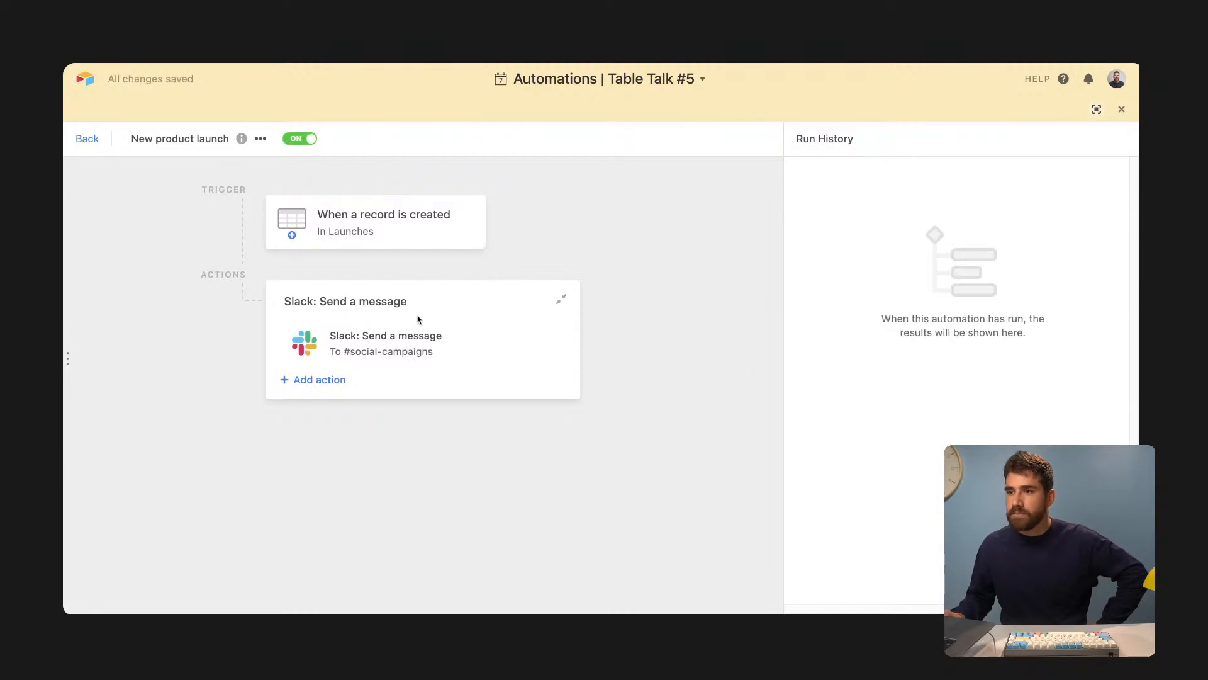
- Test the Slack message step successfully and go to Slack to see the post
click(428, 333)
scroll(957, 378, down, 10)
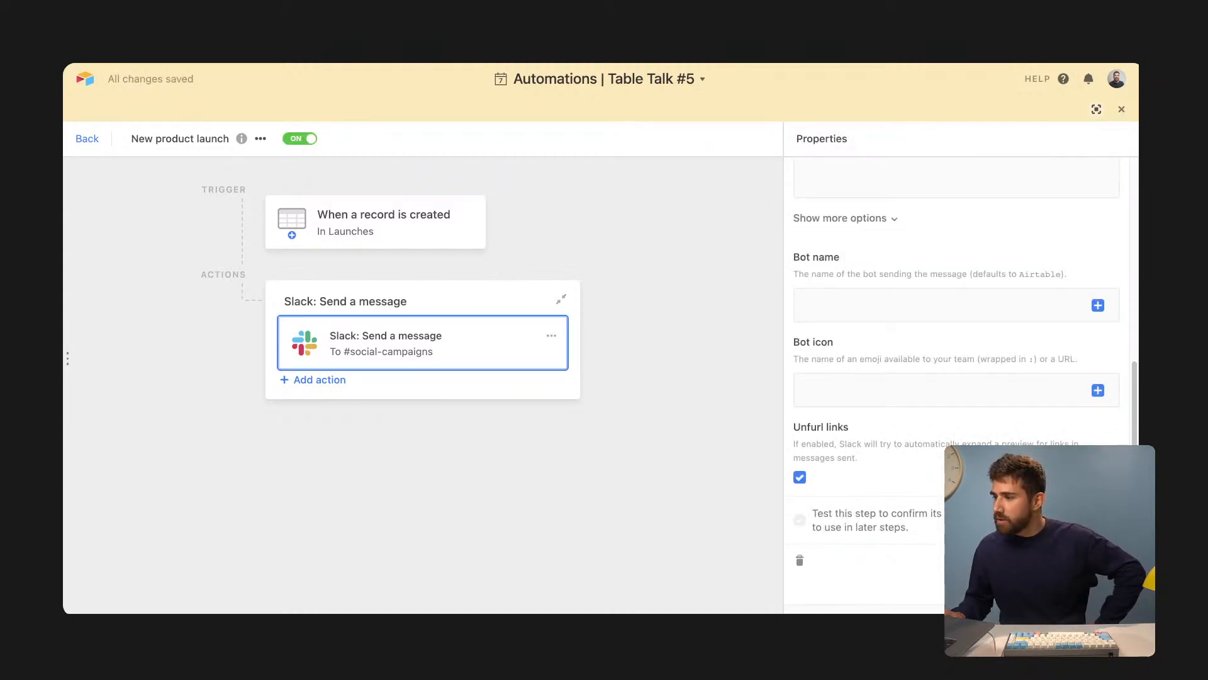
click(1090, 520)
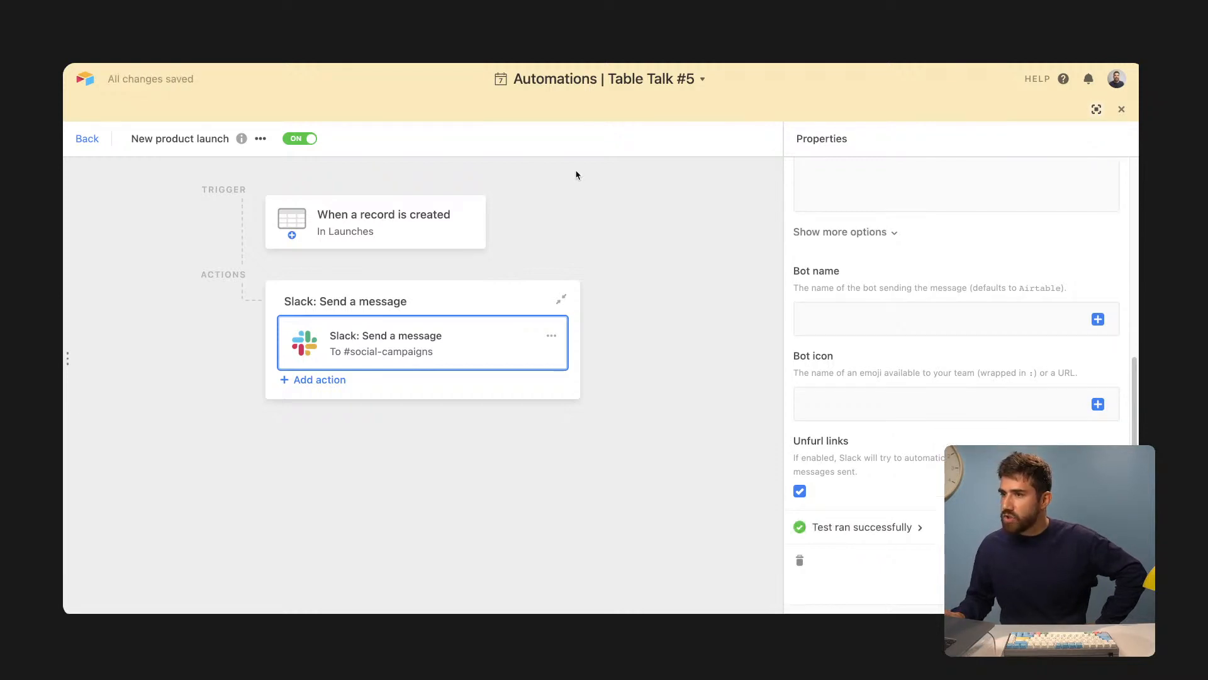
key(ctrl+Tab)
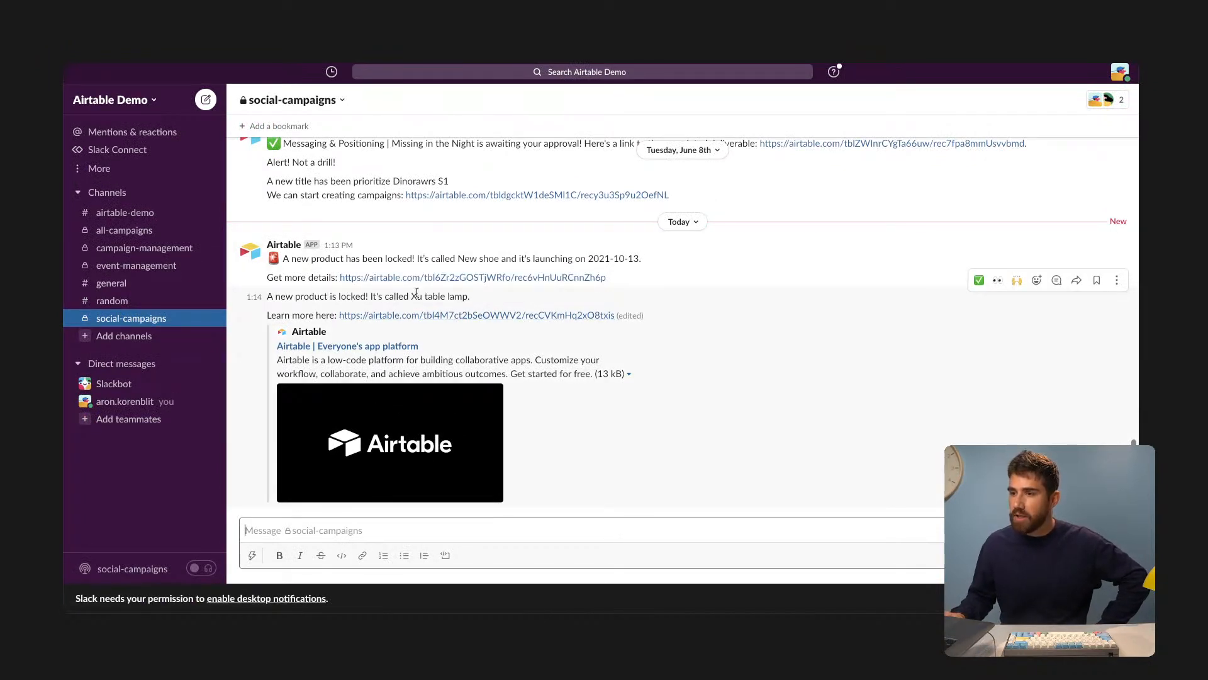
- Check the Xu table lamp post in #social-campaigns, then return to the Airtable automation
drag(414, 293, 455, 293)
click(443, 292)
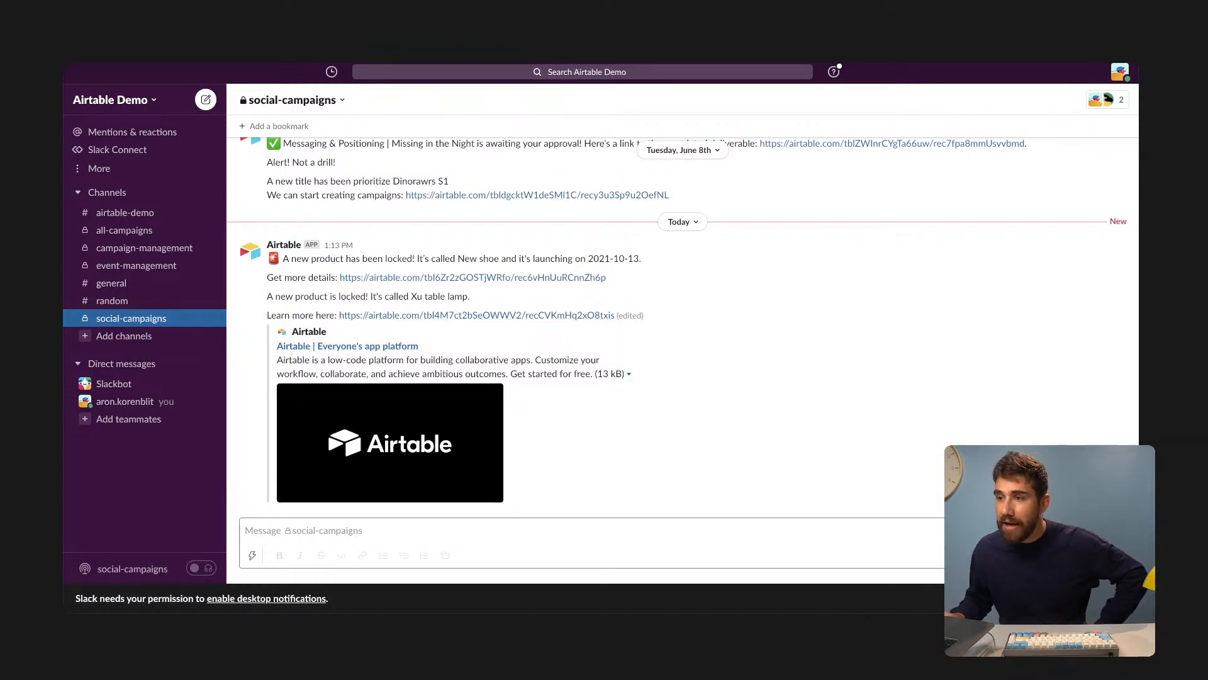
click(295, 26)
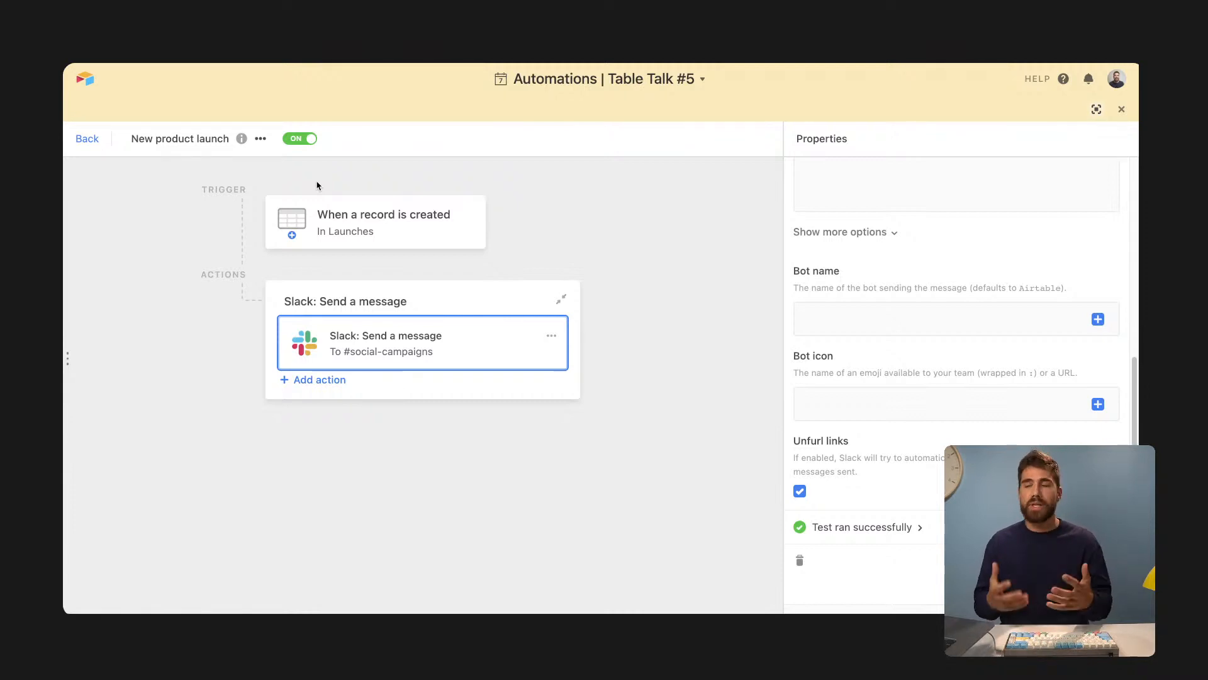
- Close the automation editor and browse Help's videos on automations, then close Help
click(1121, 110)
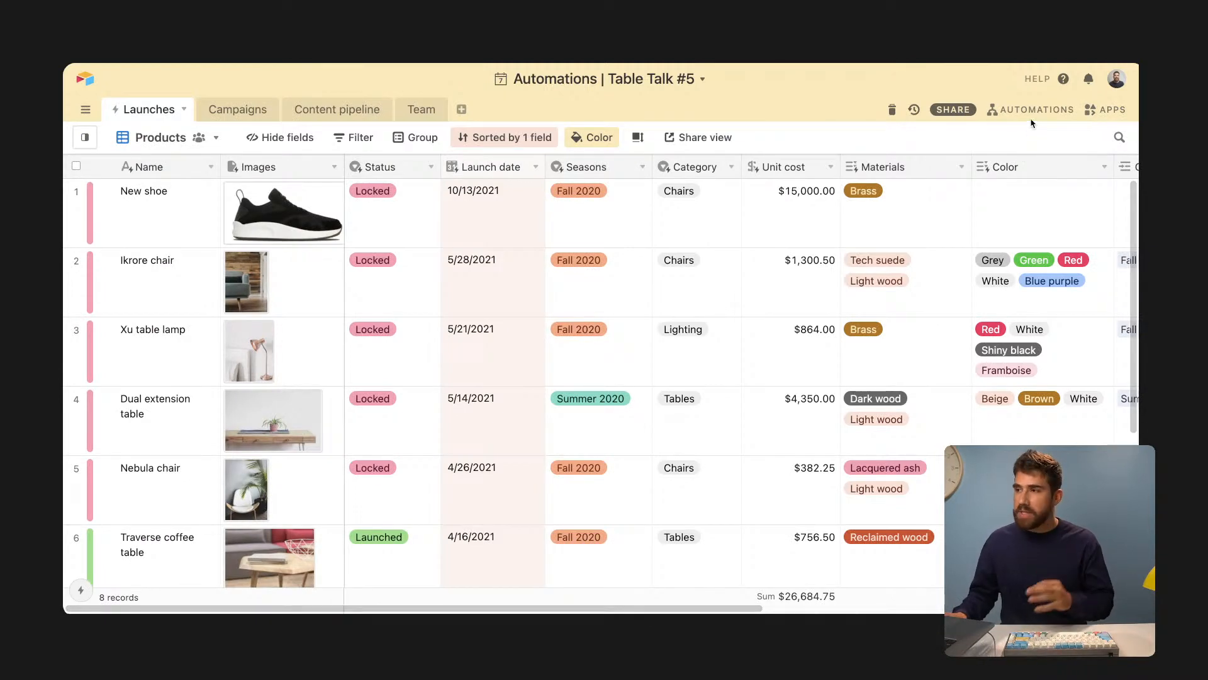
click(1037, 79)
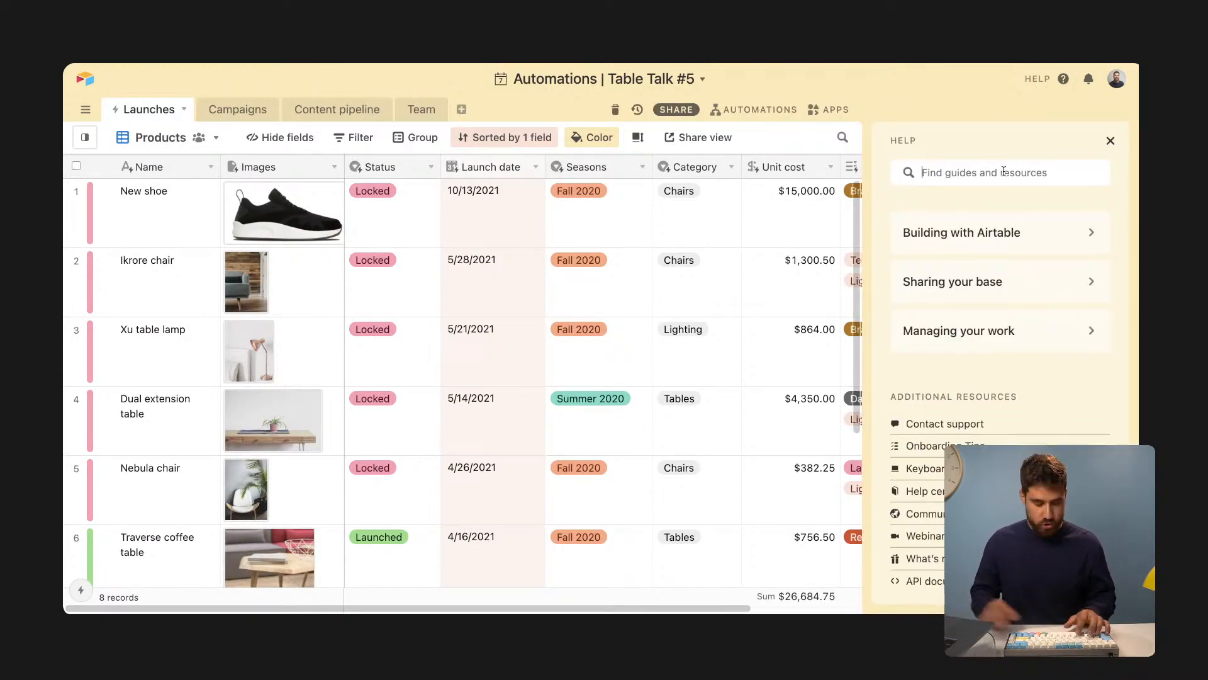
text(automations)
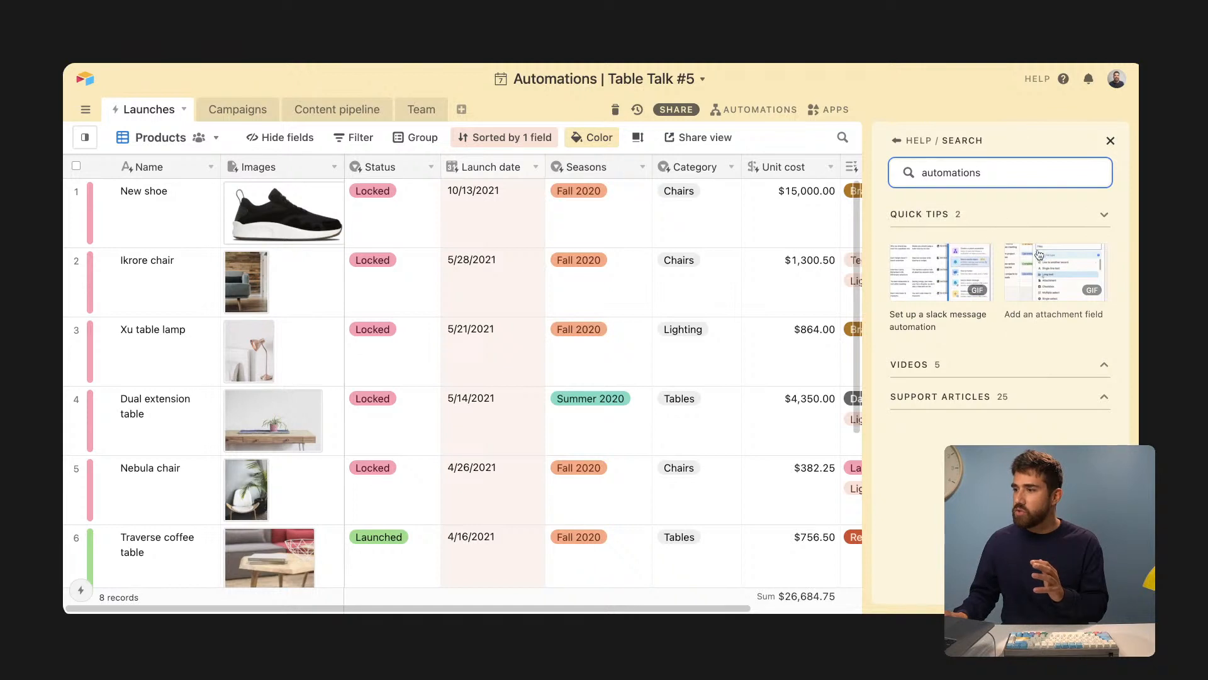
click(976, 367)
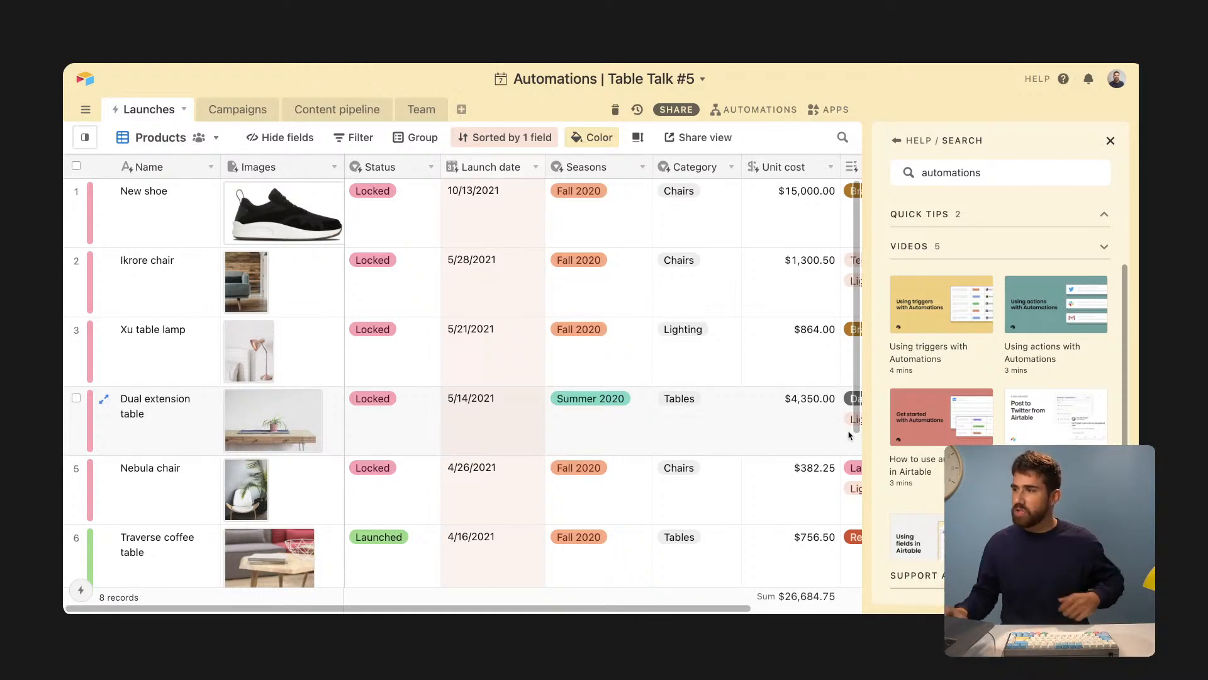
click(1111, 141)
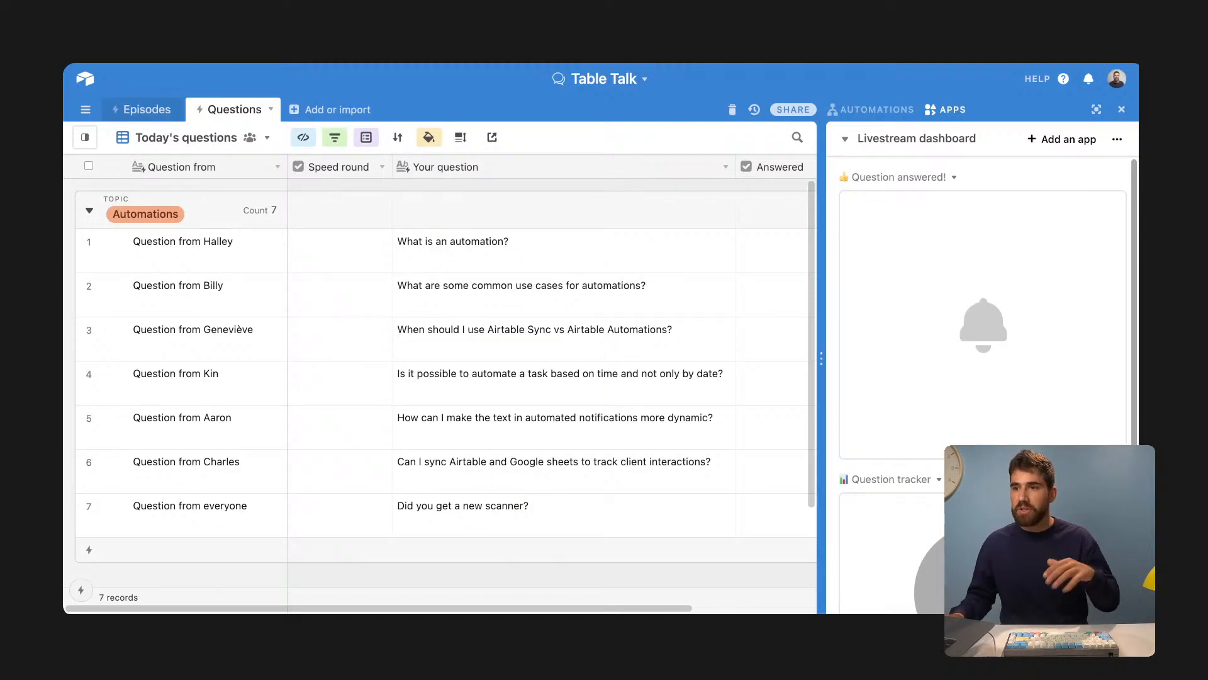
- Tick the Answered checkbox for the question 'What is an automation?'
click(632, 254)
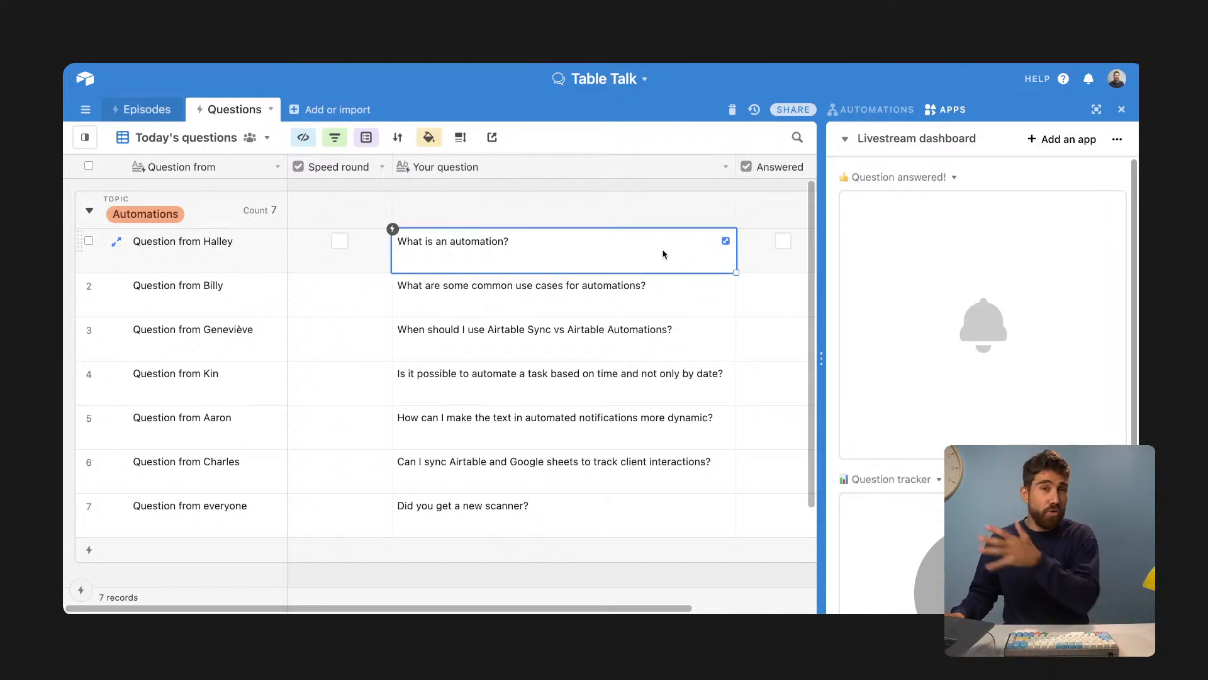
click(783, 241)
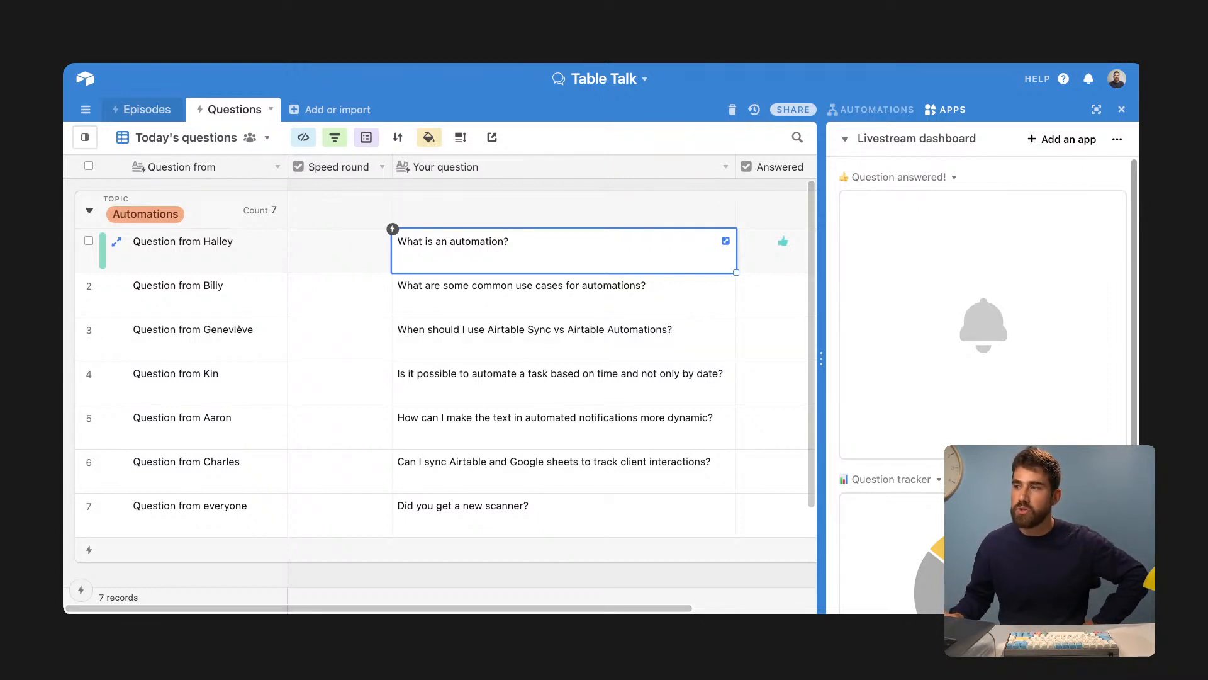
- Return to the 'Automations | Table Talk #5' base and its Launches table
click(315, 29)
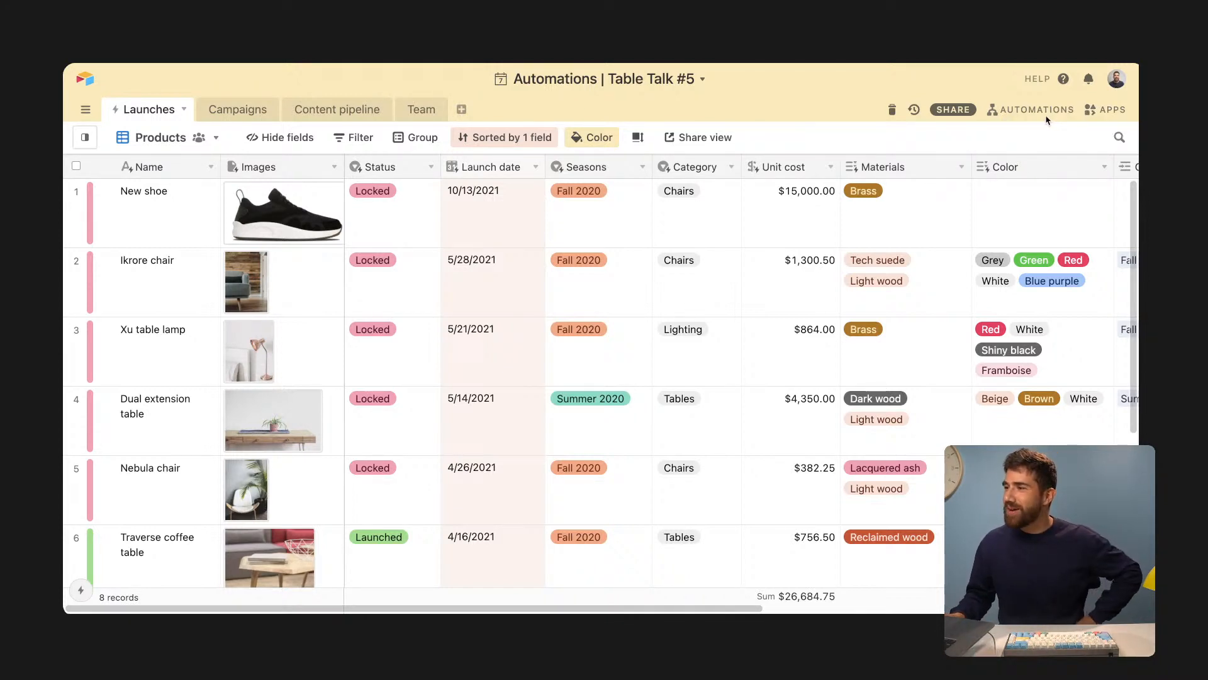
- Open the Automations panel, browse its suggestions, and switch to the Campaigns table
click(994, 109)
scroll(1032, 351, down, 2)
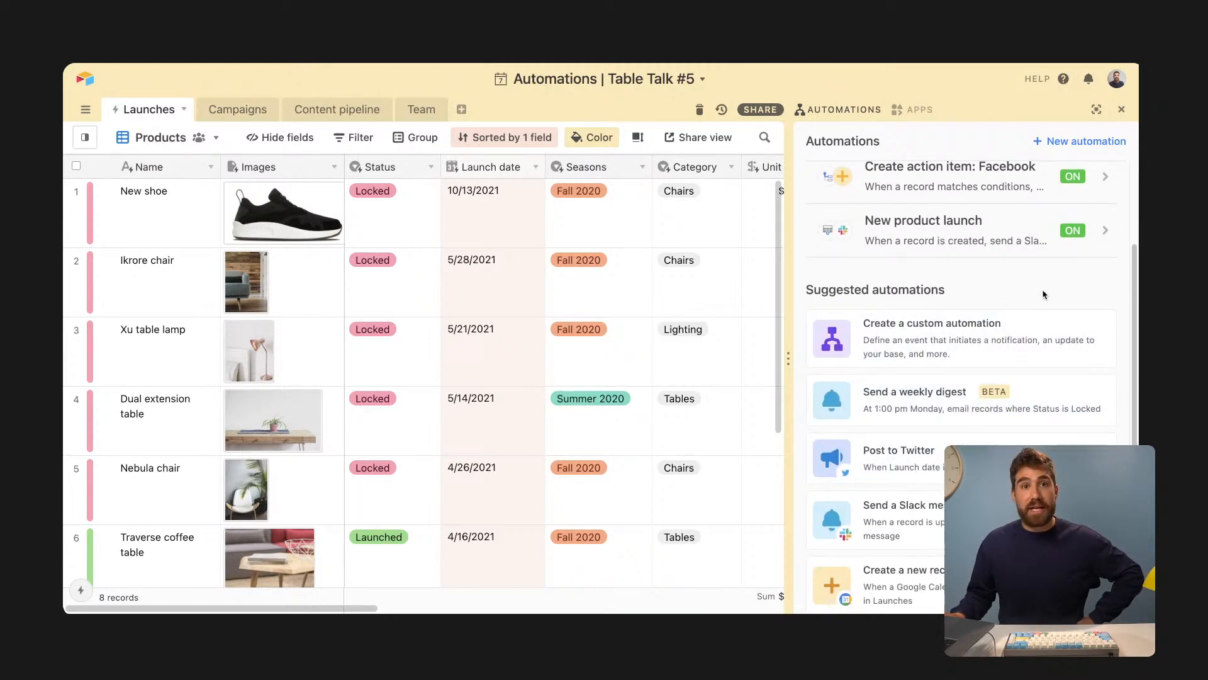
scroll(1043, 294, down, 2)
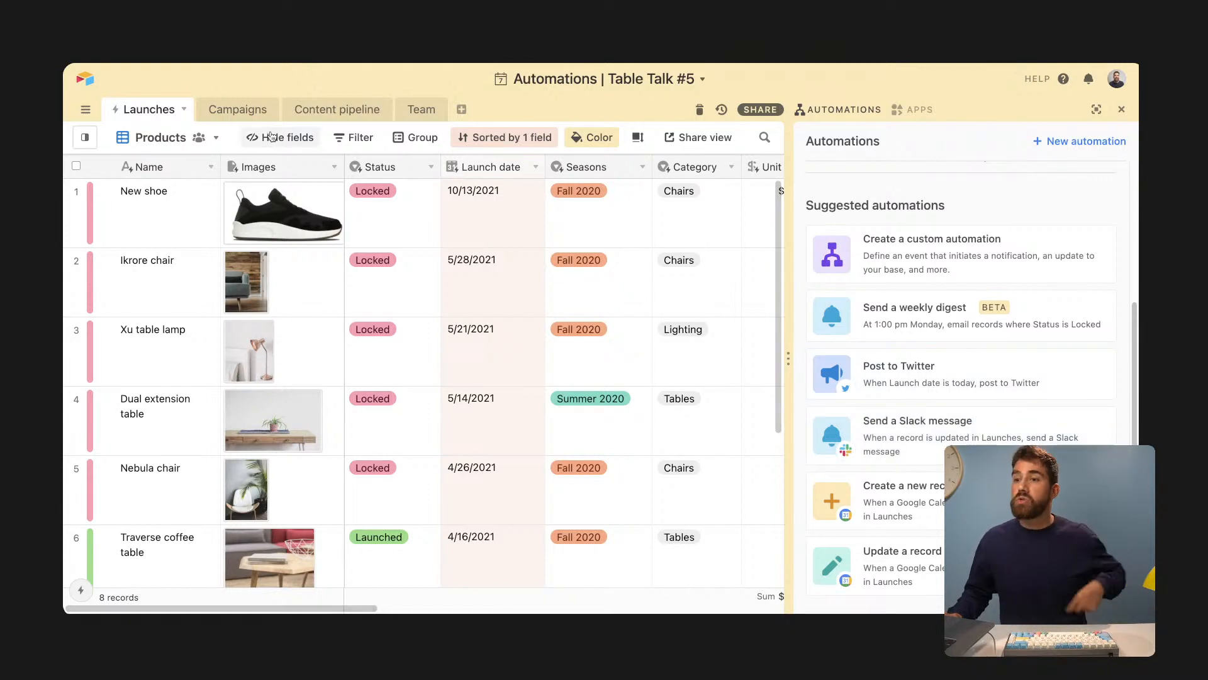
click(257, 111)
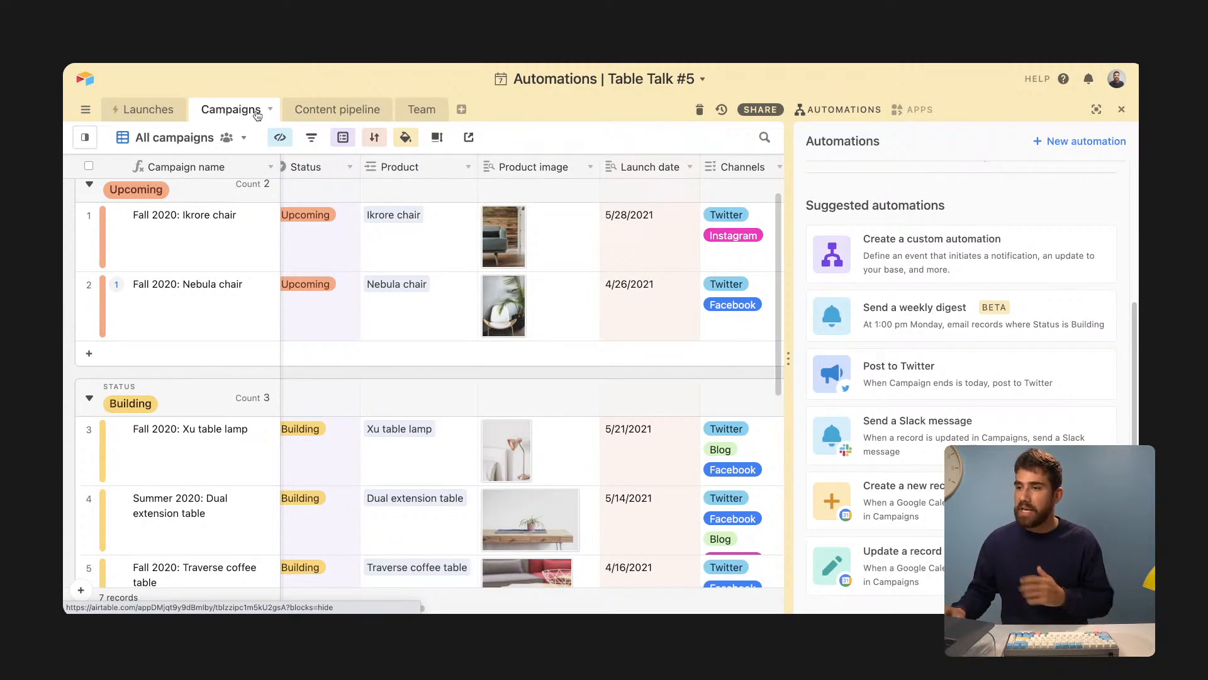
click(1121, 109)
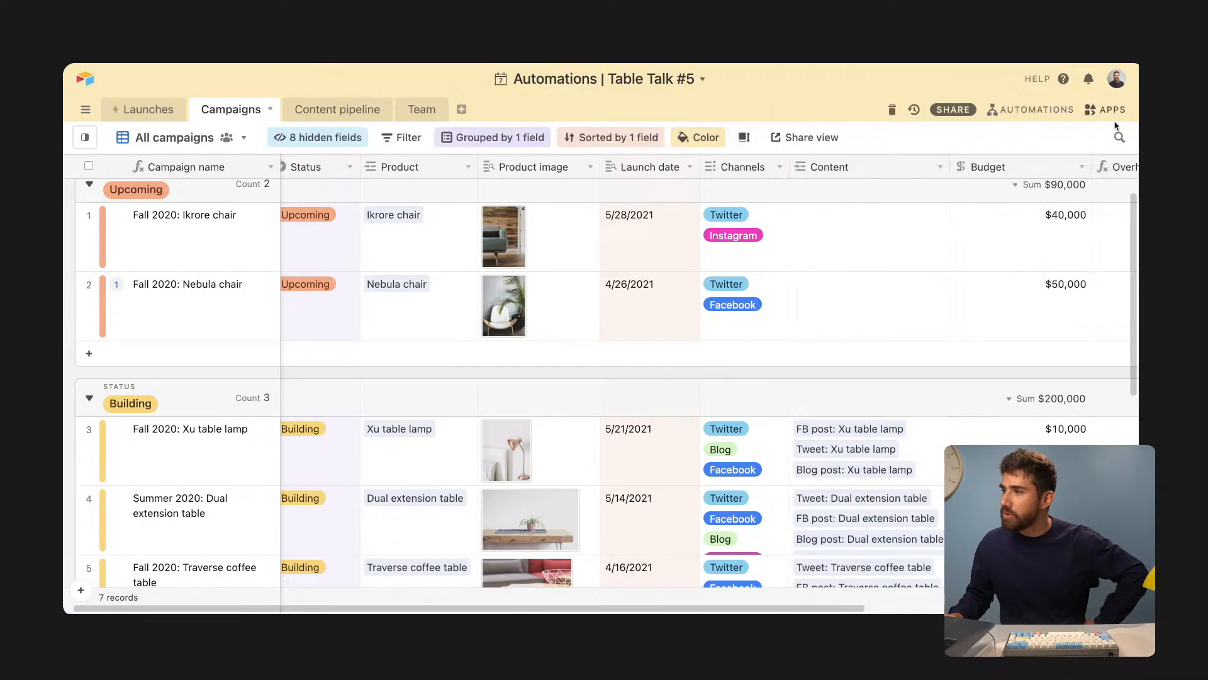
scroll(727, 434, left, 1)
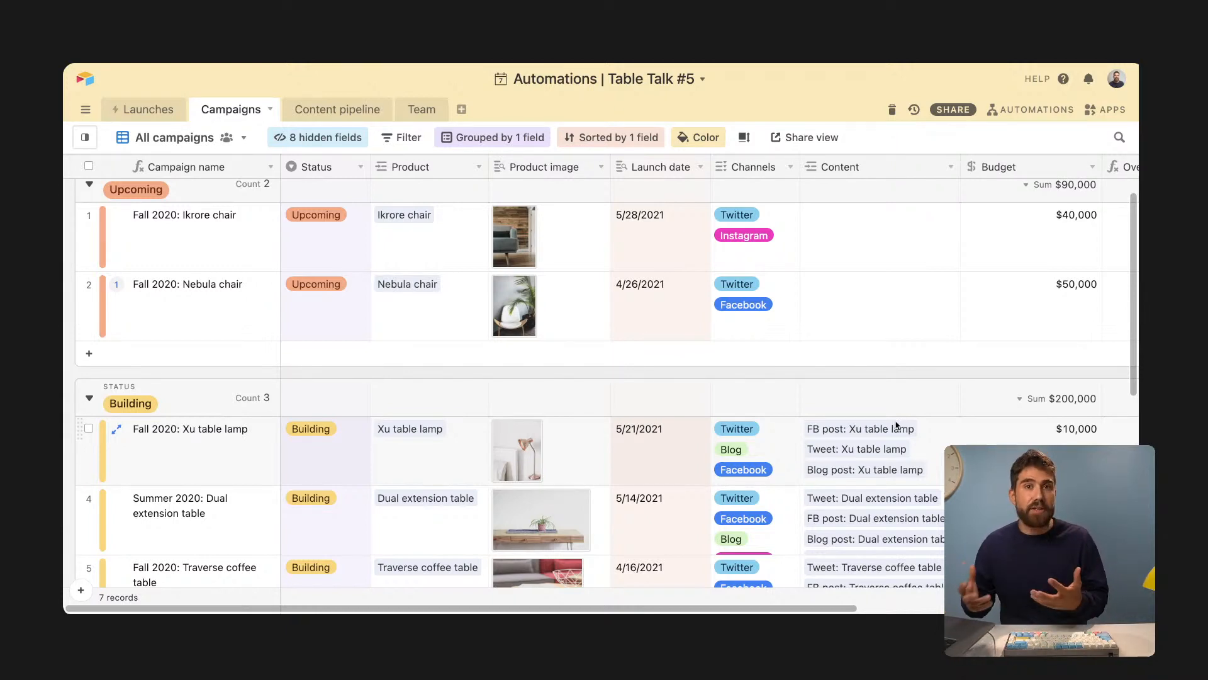
click(333, 111)
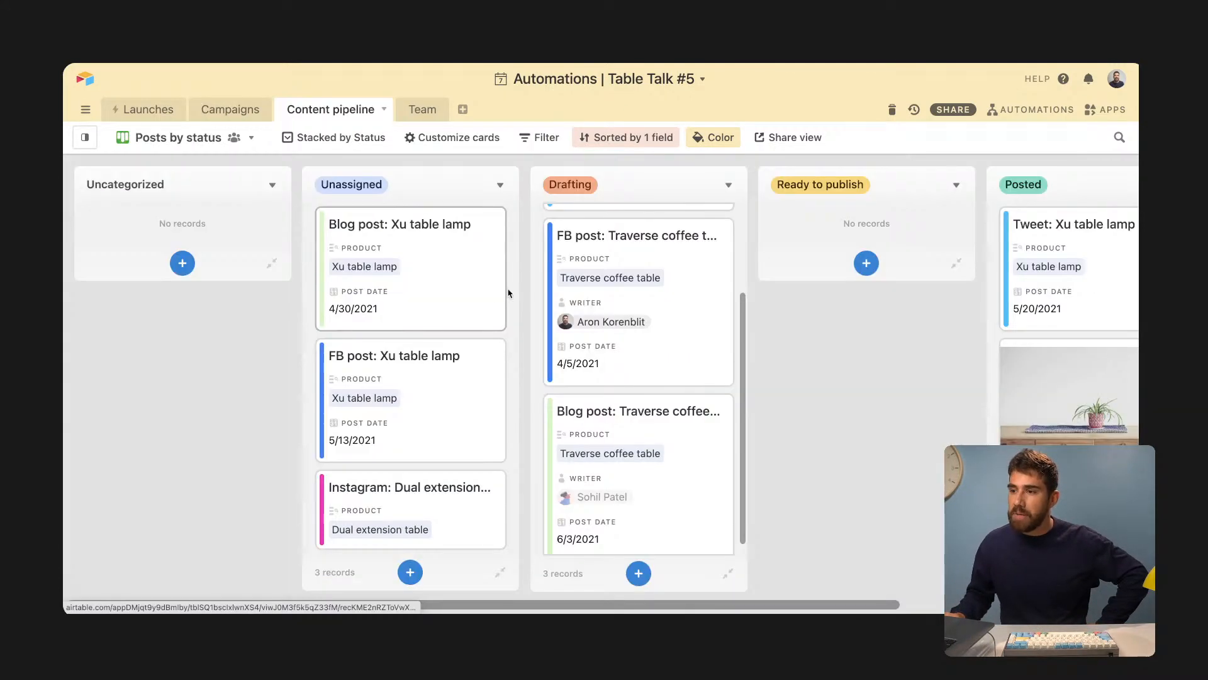
click(245, 112)
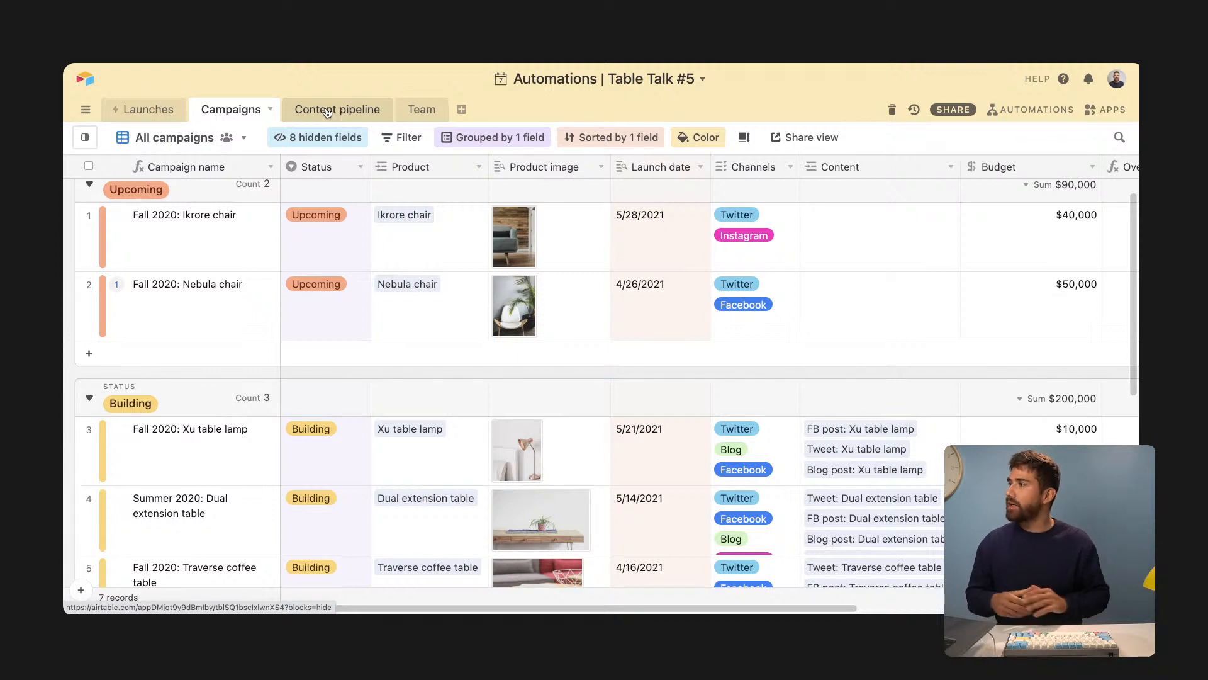
click(1048, 117)
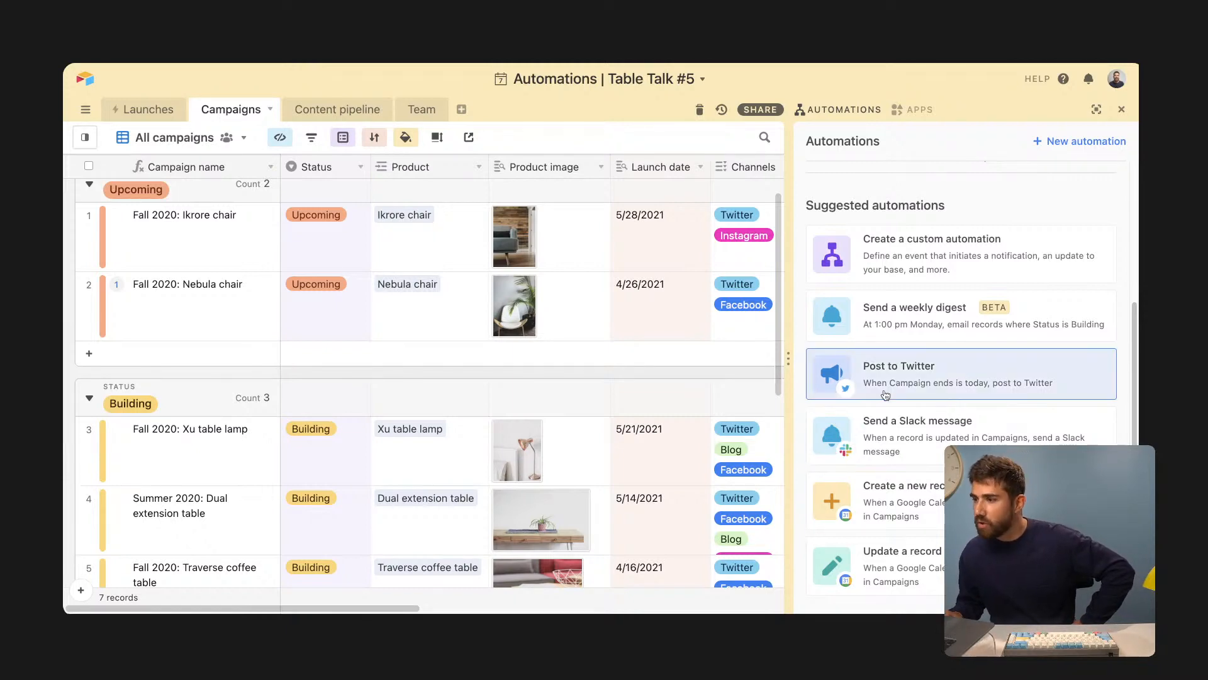
- Start a new custom automation, Automation 1, and reopen it for editing
scroll(934, 314, up, 1)
scroll(934, 314, up, 3)
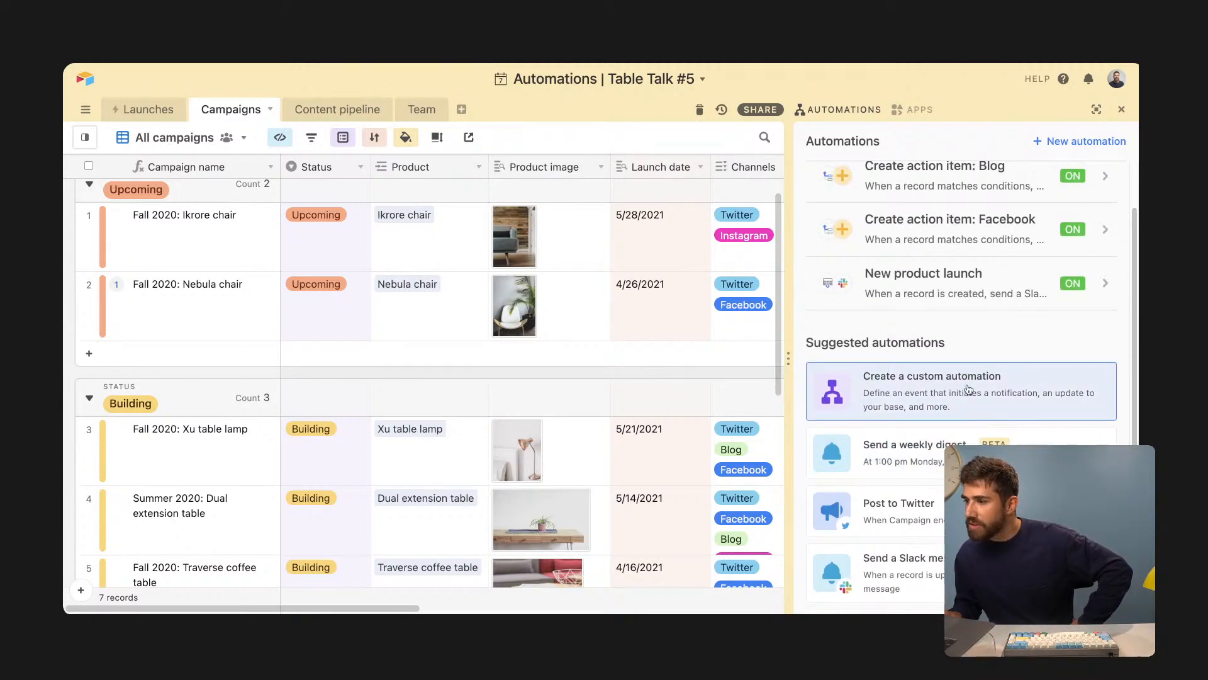
click(968, 389)
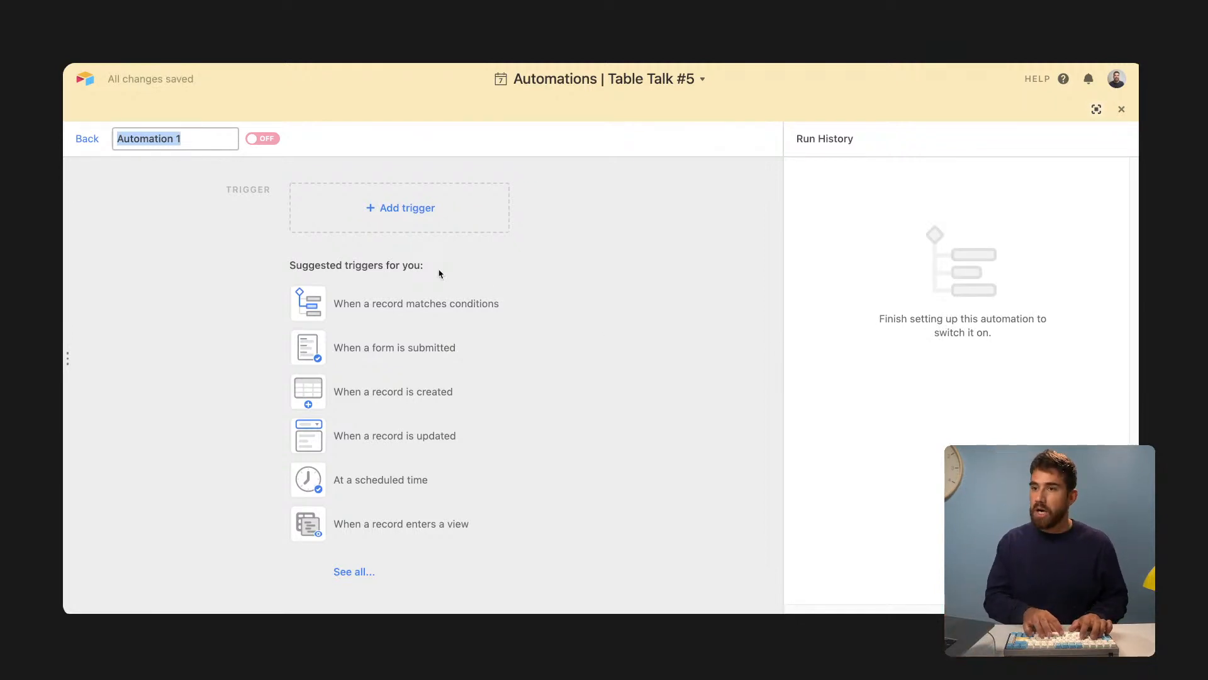
text(Ac)
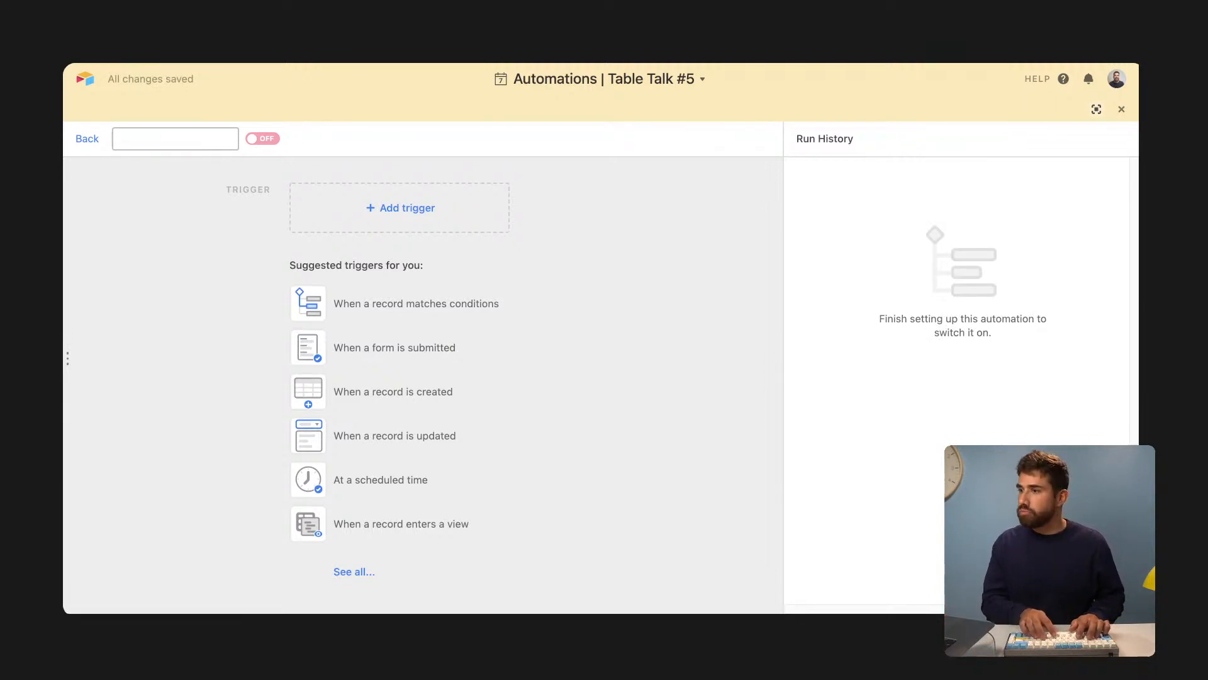
click(1120, 110)
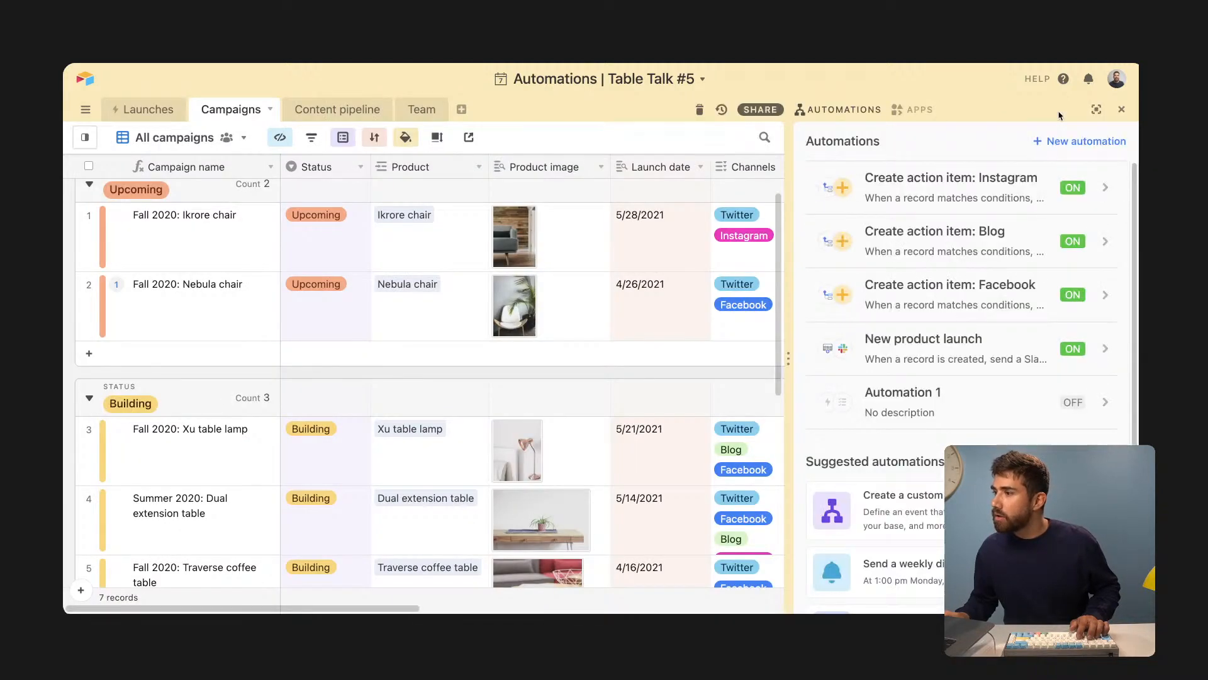
click(900, 403)
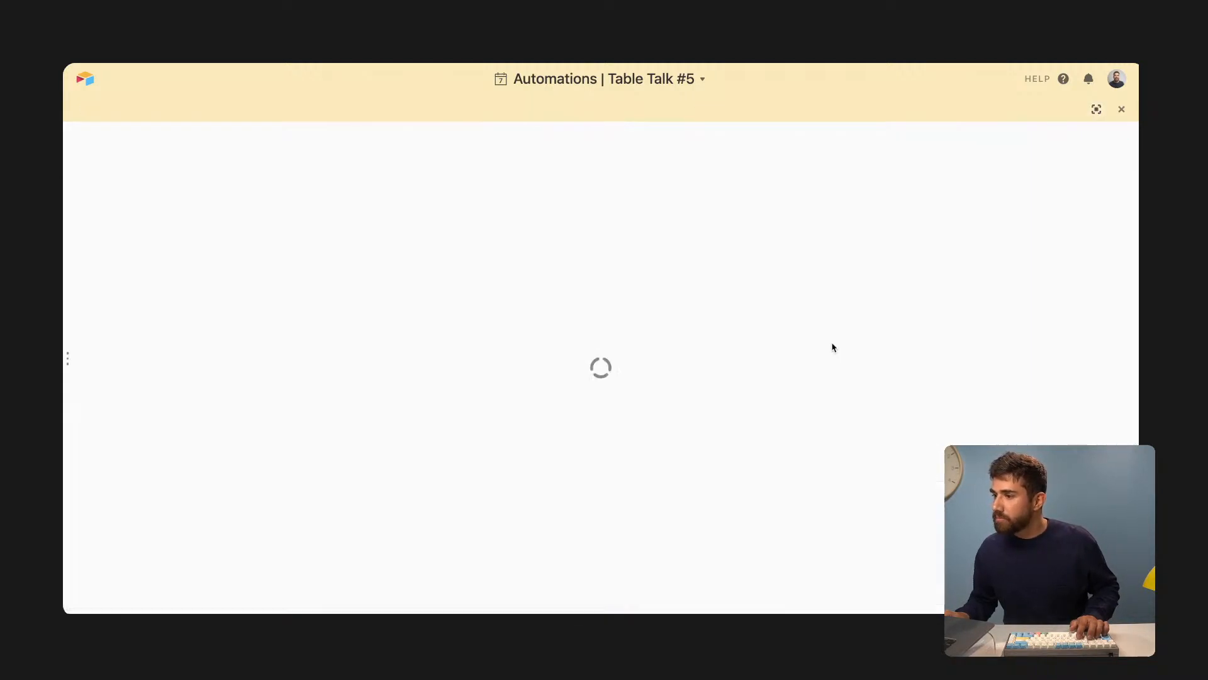
- Rename the automation to 'Action item: Twitter'
click(227, 139)
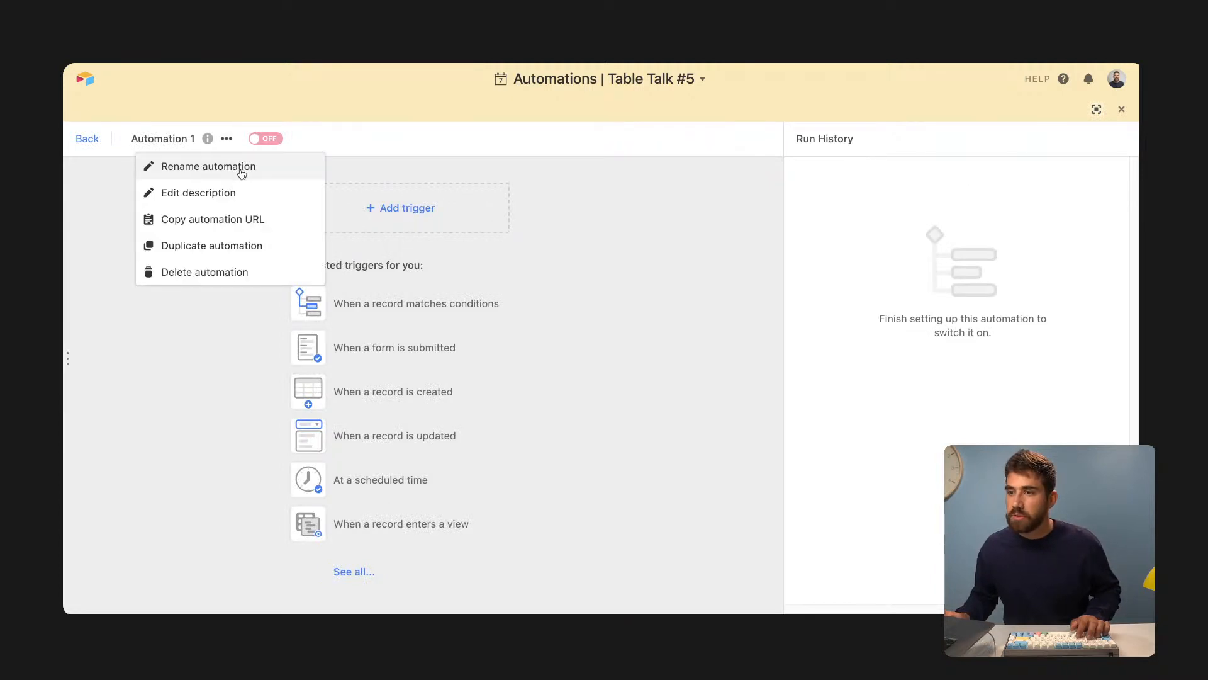
click(241, 173)
text(Create)
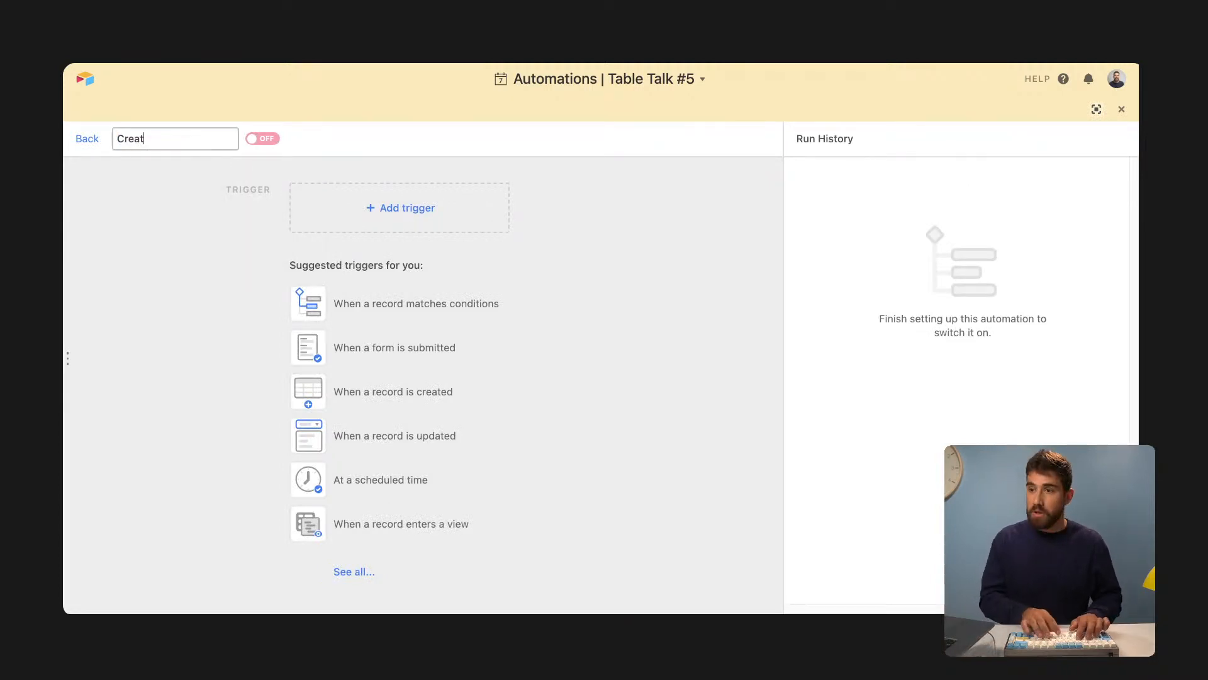
key(BackSpace)
key(BackSpace)
key(BackSpace)
key(BackSpace)
text(Acti)
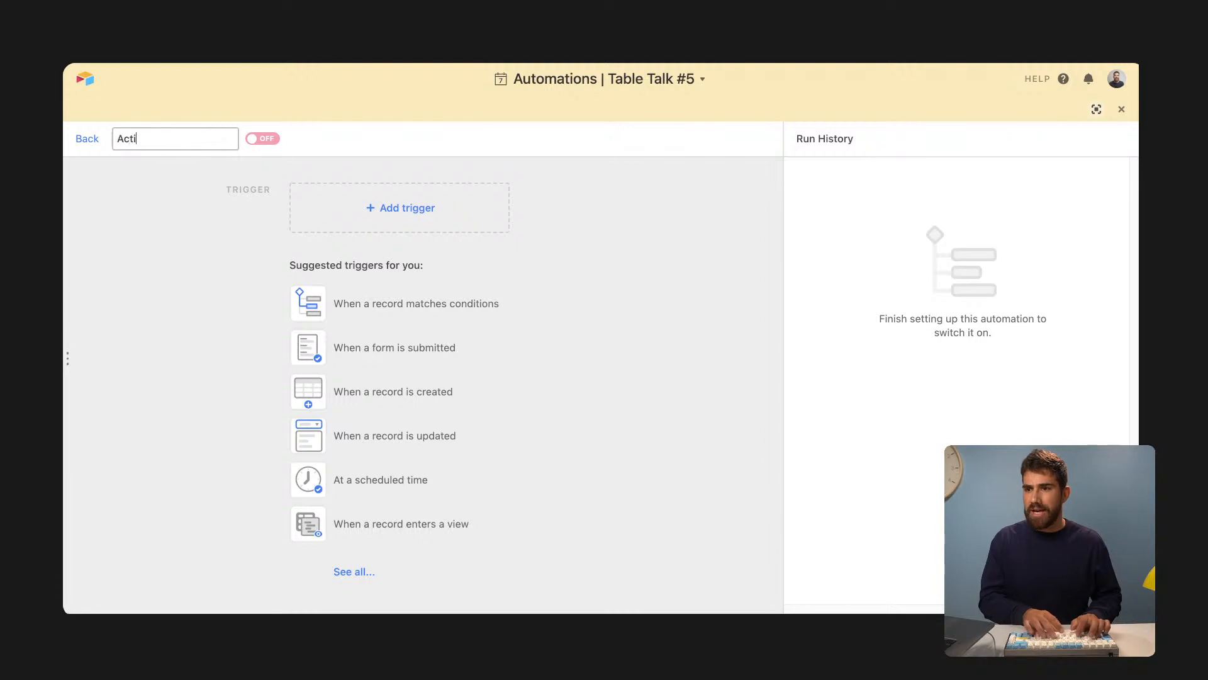
text(on item: Tell)
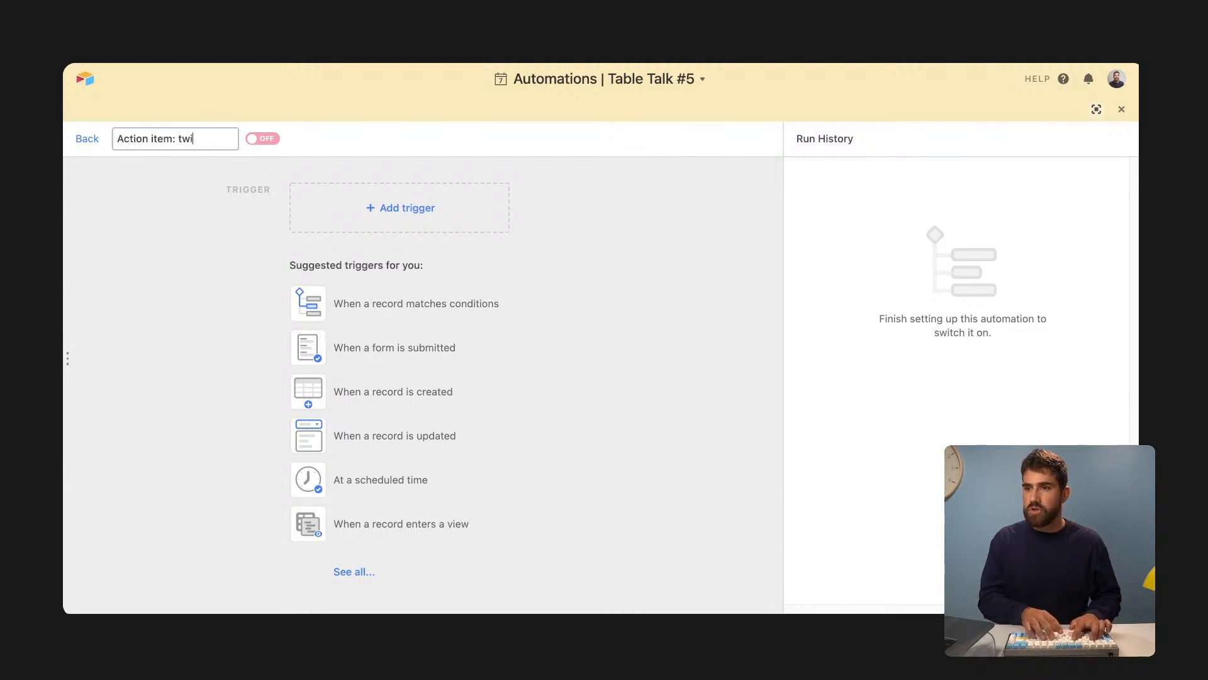
key(BackSpace)
key(BackSpace)
key(BackSpace)
text(witter)
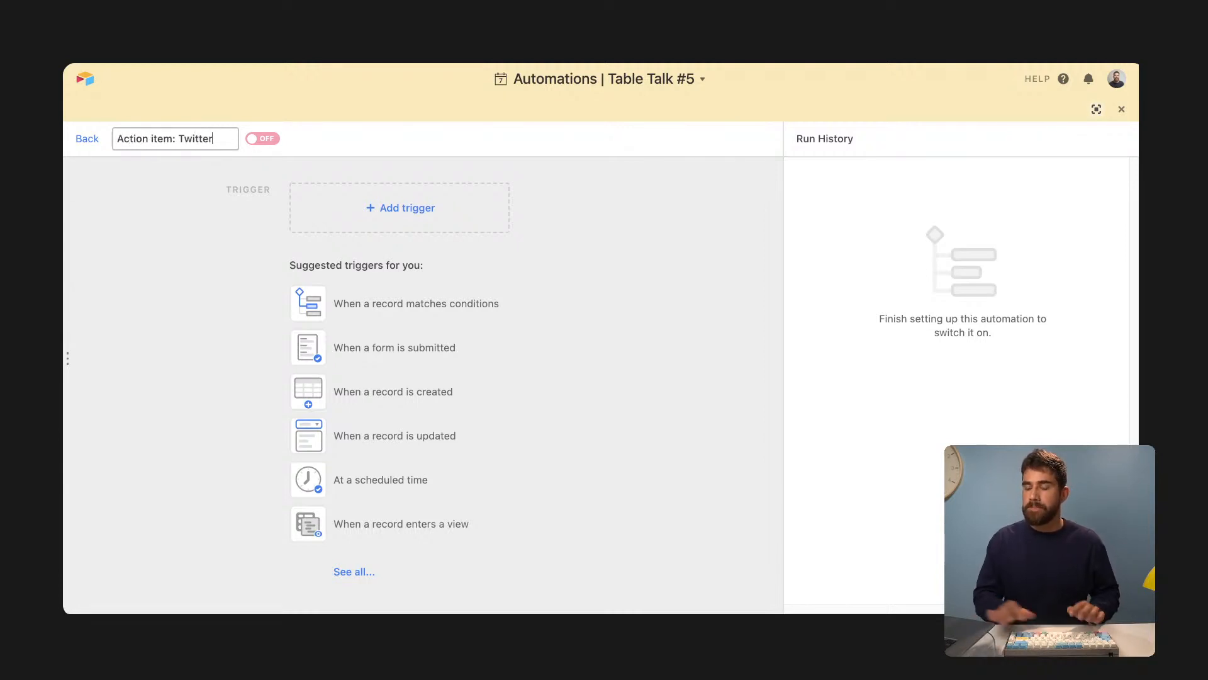
click(547, 214)
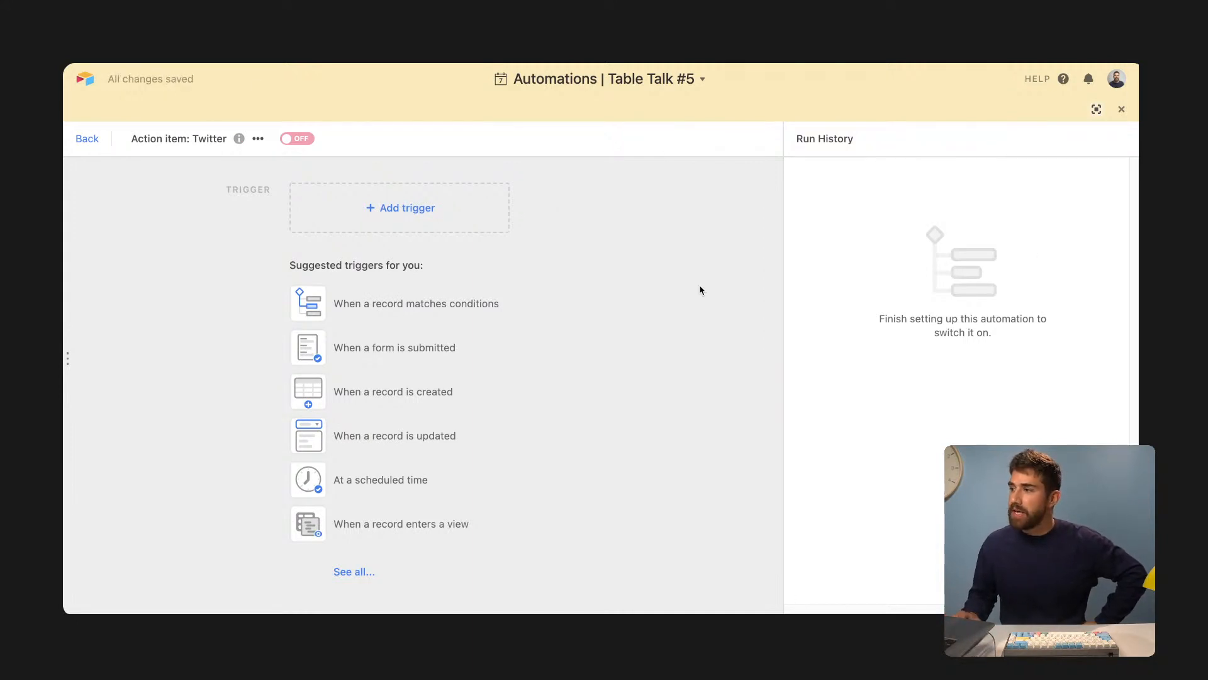
- Set the trigger to 'When a record matches conditions'
click(1096, 109)
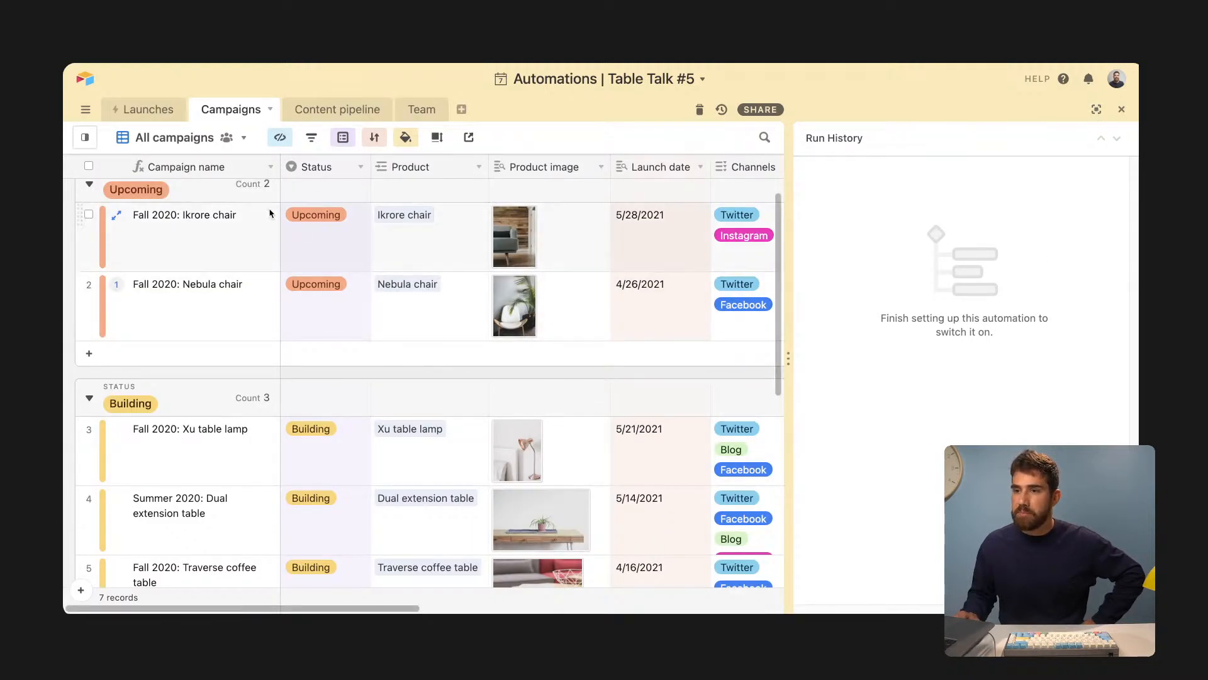
click(1096, 112)
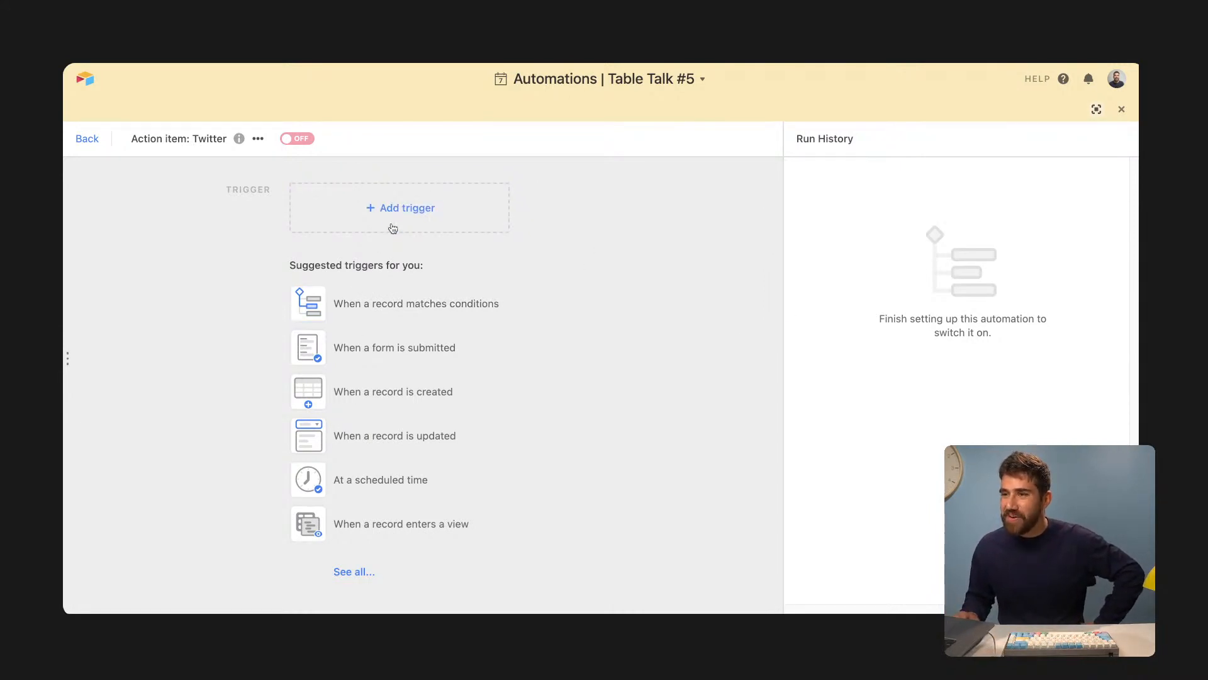
click(406, 302)
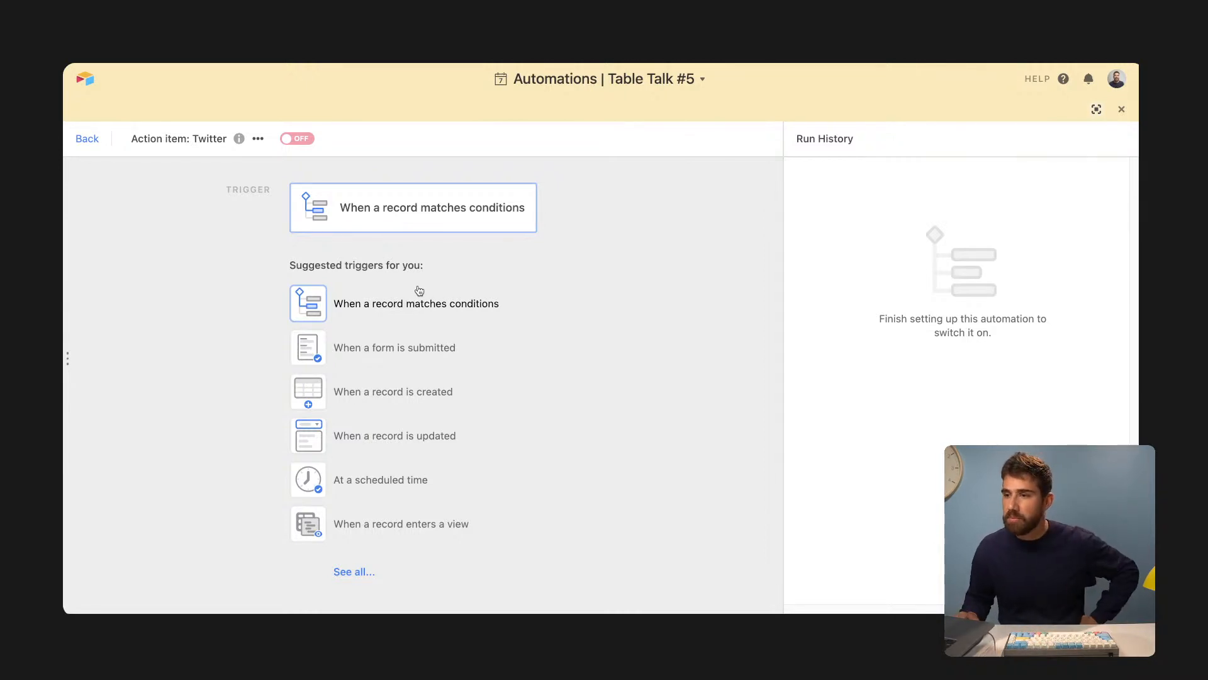
- Reapply the record-matches-conditions trigger and point it at the Campaigns table
click(416, 294)
click(406, 303)
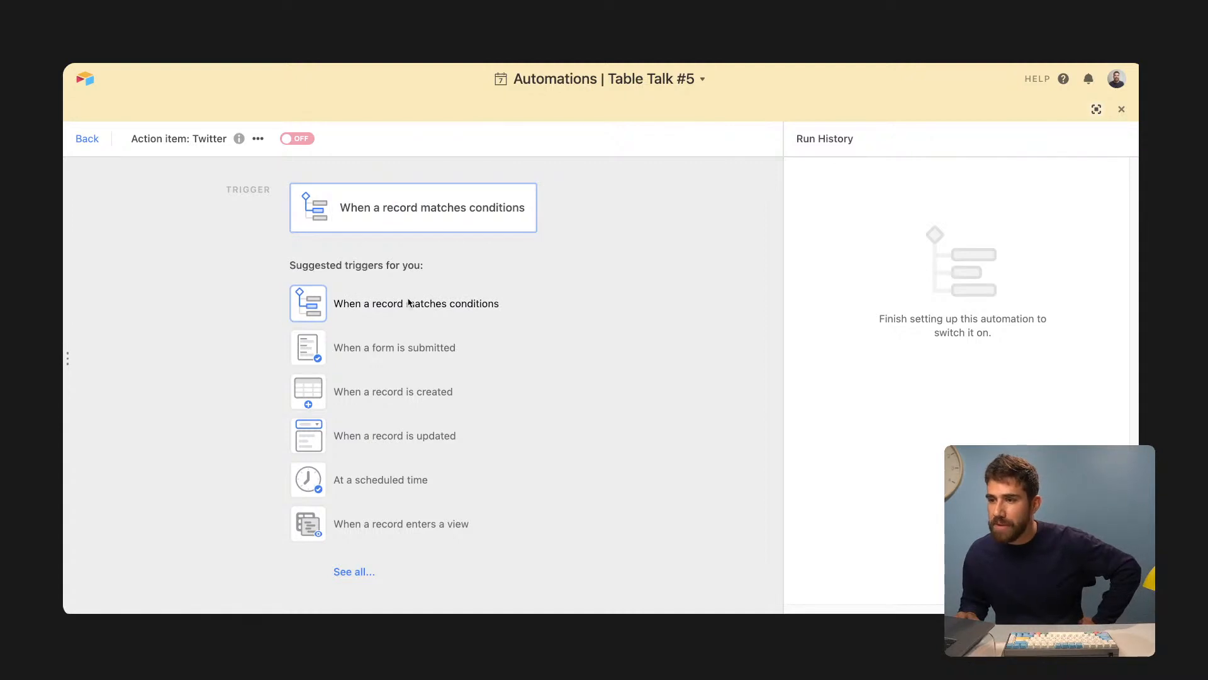
click(924, 300)
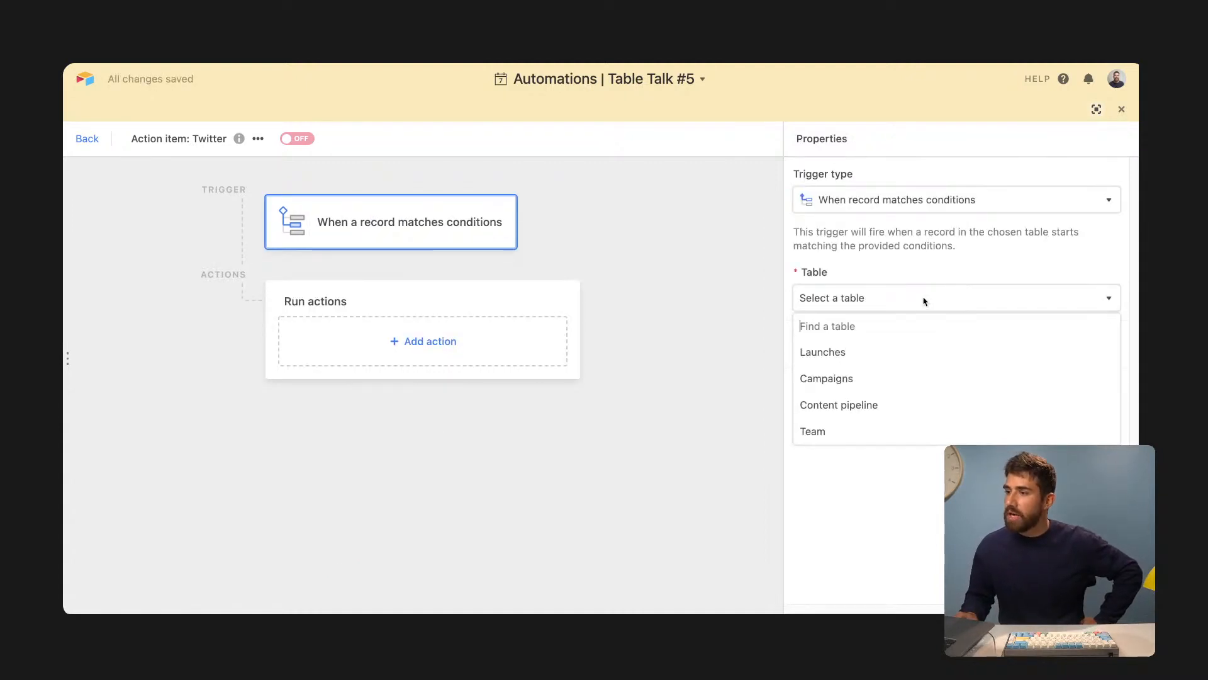
click(894, 382)
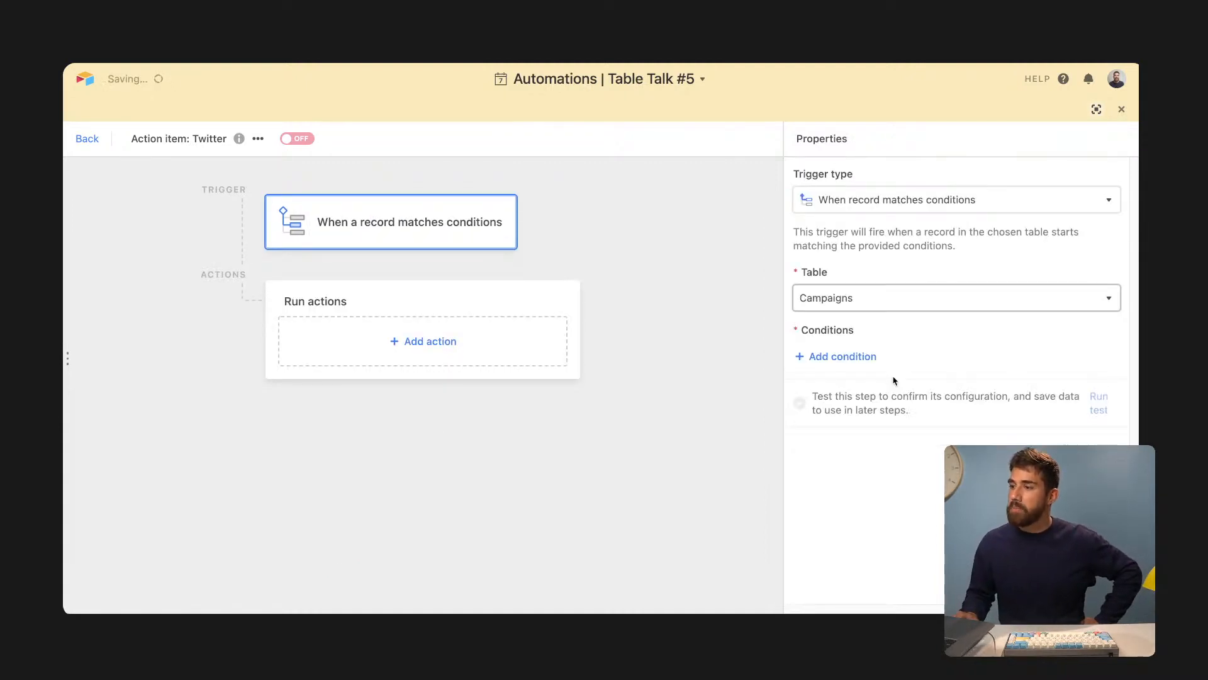
- Add the trigger condition Status is Building
click(861, 356)
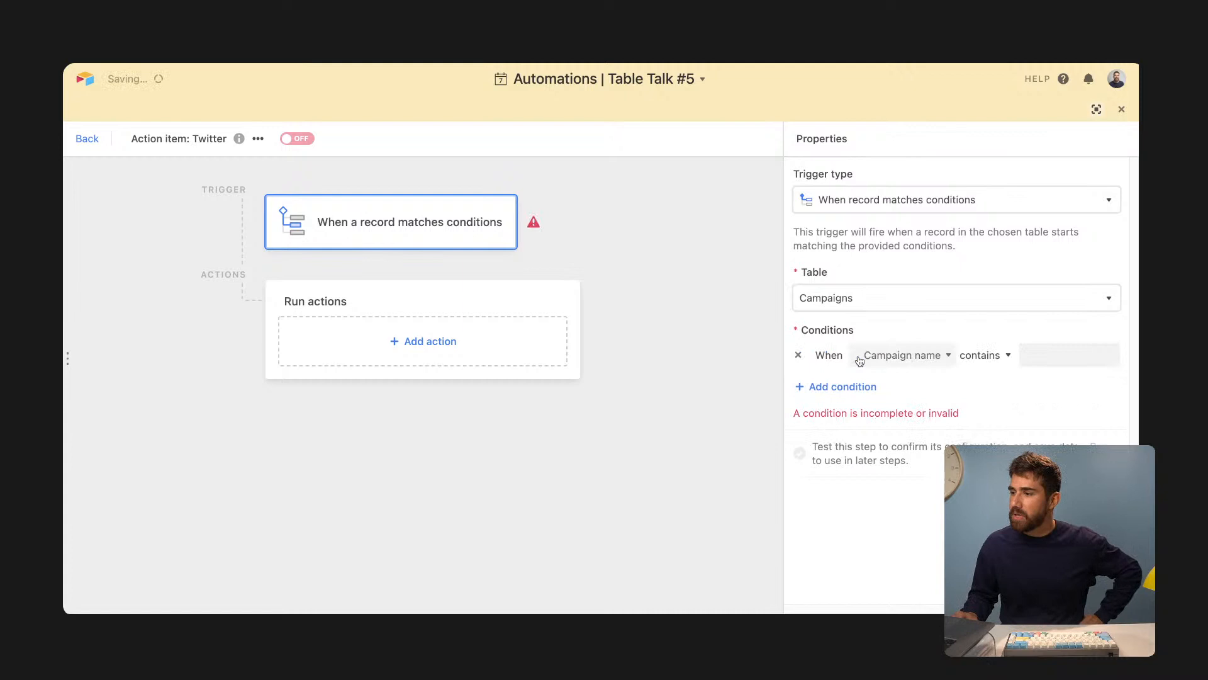
click(911, 366)
click(906, 432)
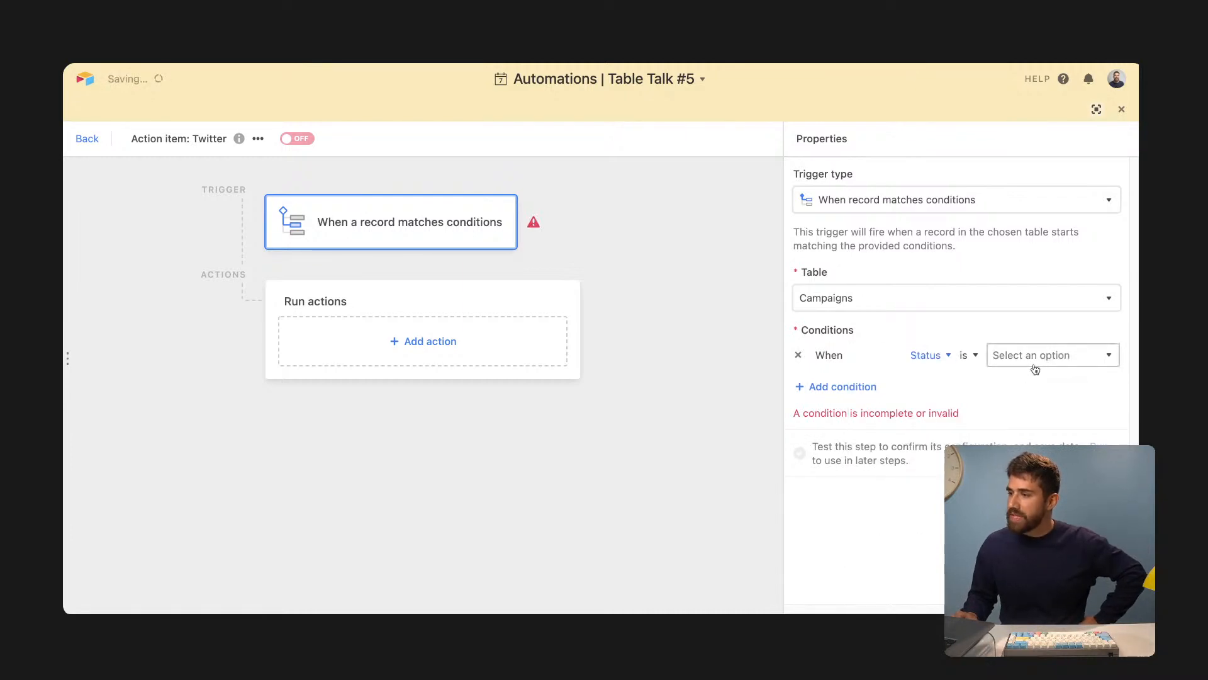
click(1035, 365)
click(1026, 428)
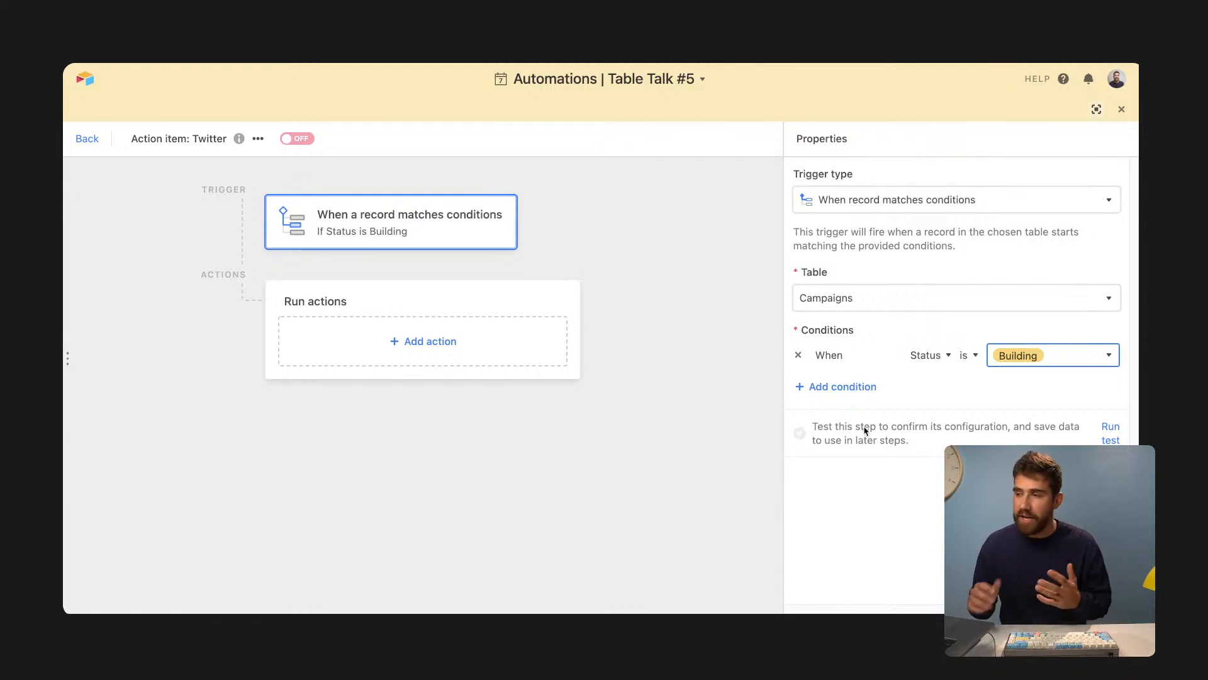
- Add a second condition: Channels has any of Twitter
click(844, 387)
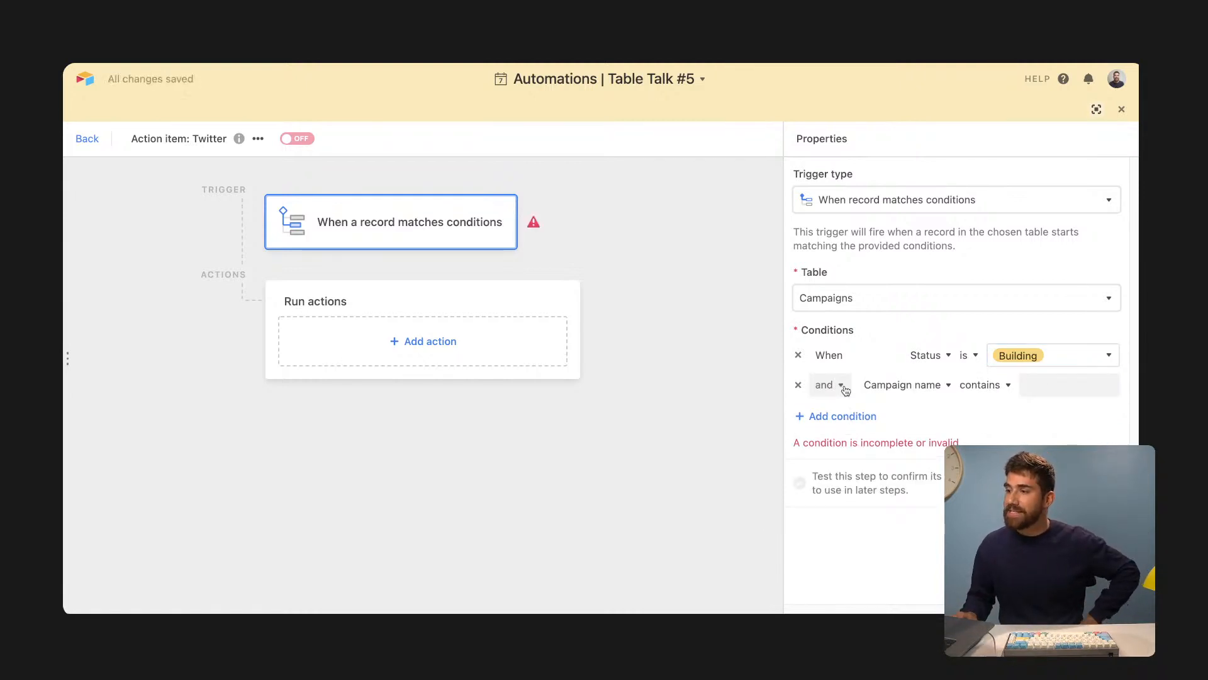
click(889, 386)
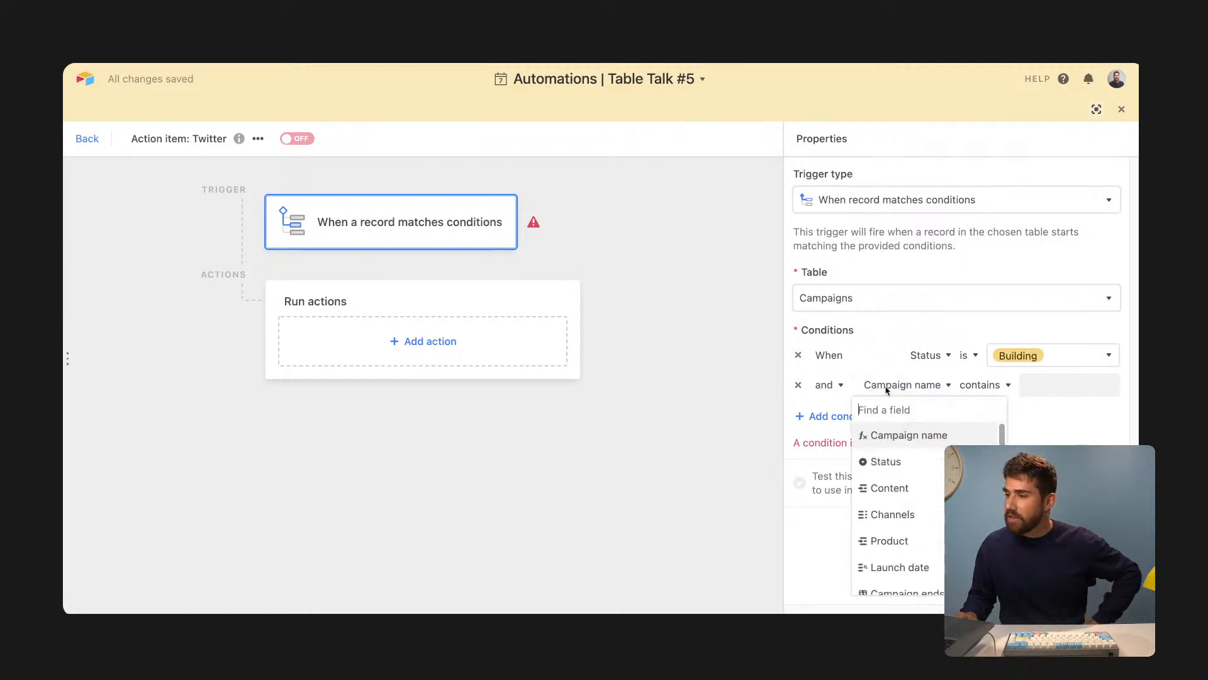
click(924, 517)
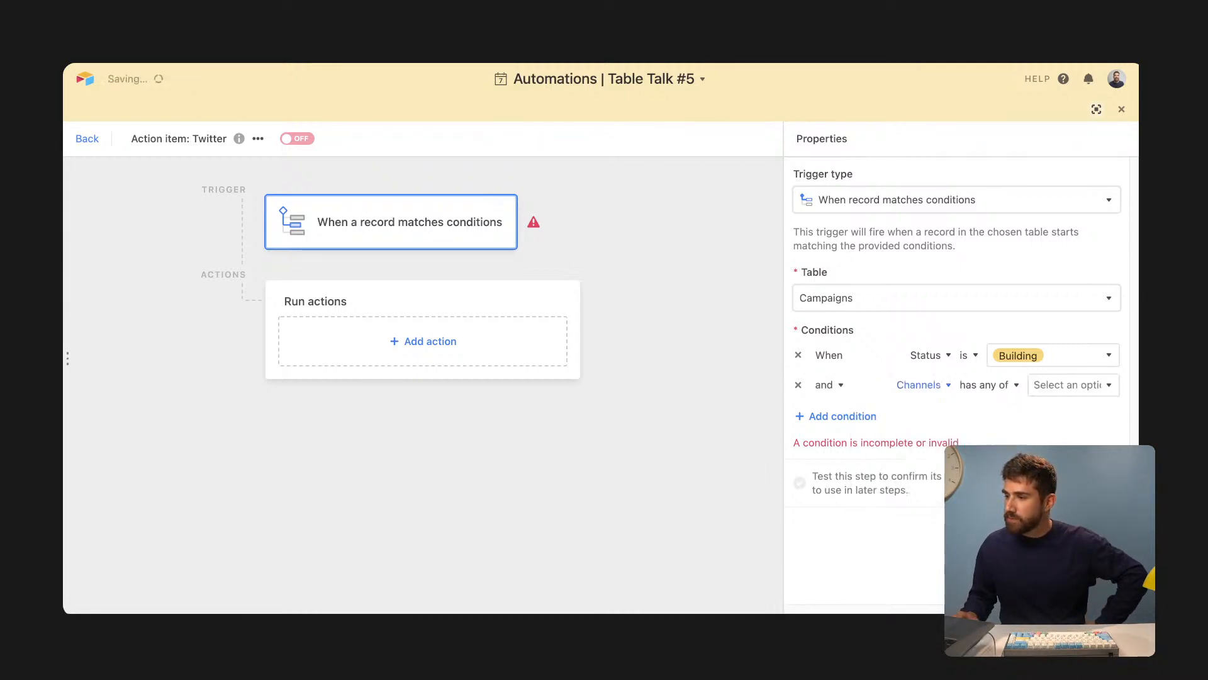
click(1068, 385)
click(1076, 443)
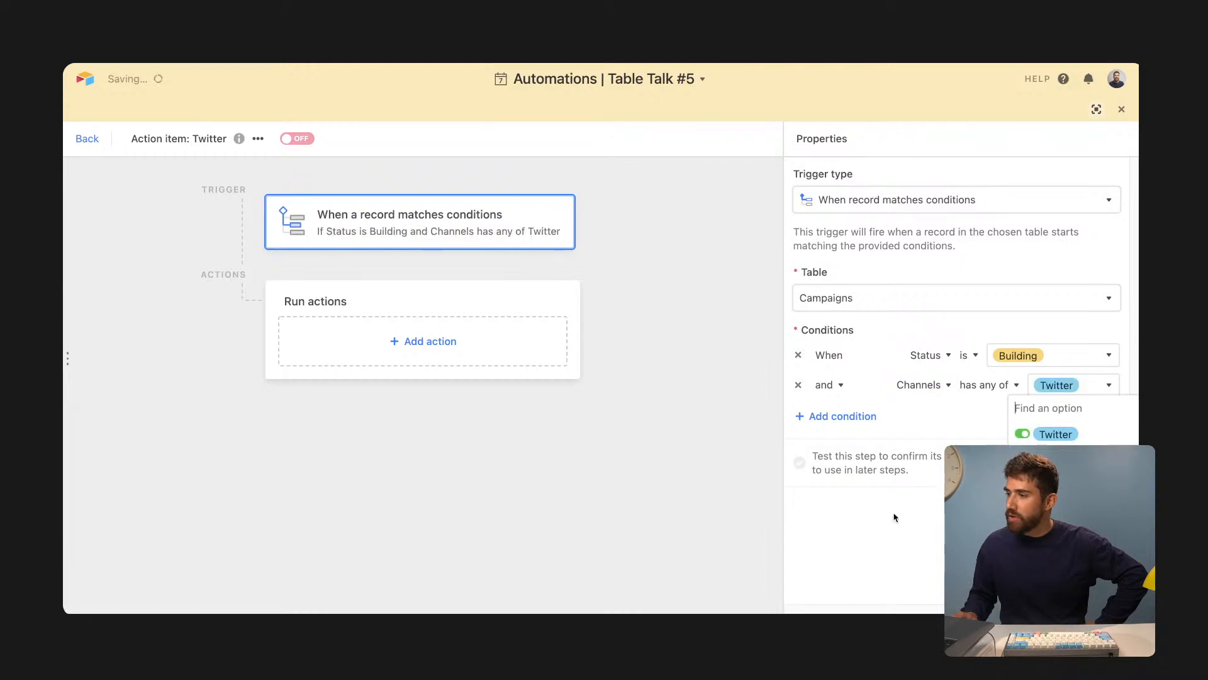
click(896, 576)
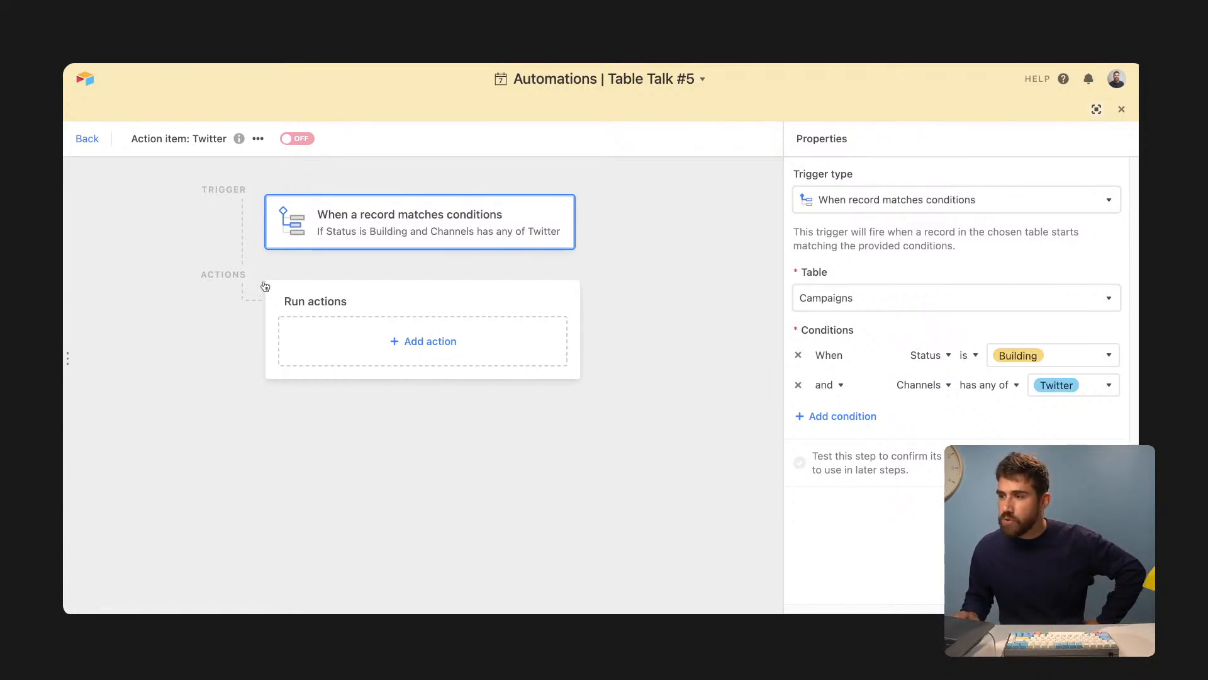
- Add a Create record action targeting the Content pipeline table, leaving its fields unset
click(455, 346)
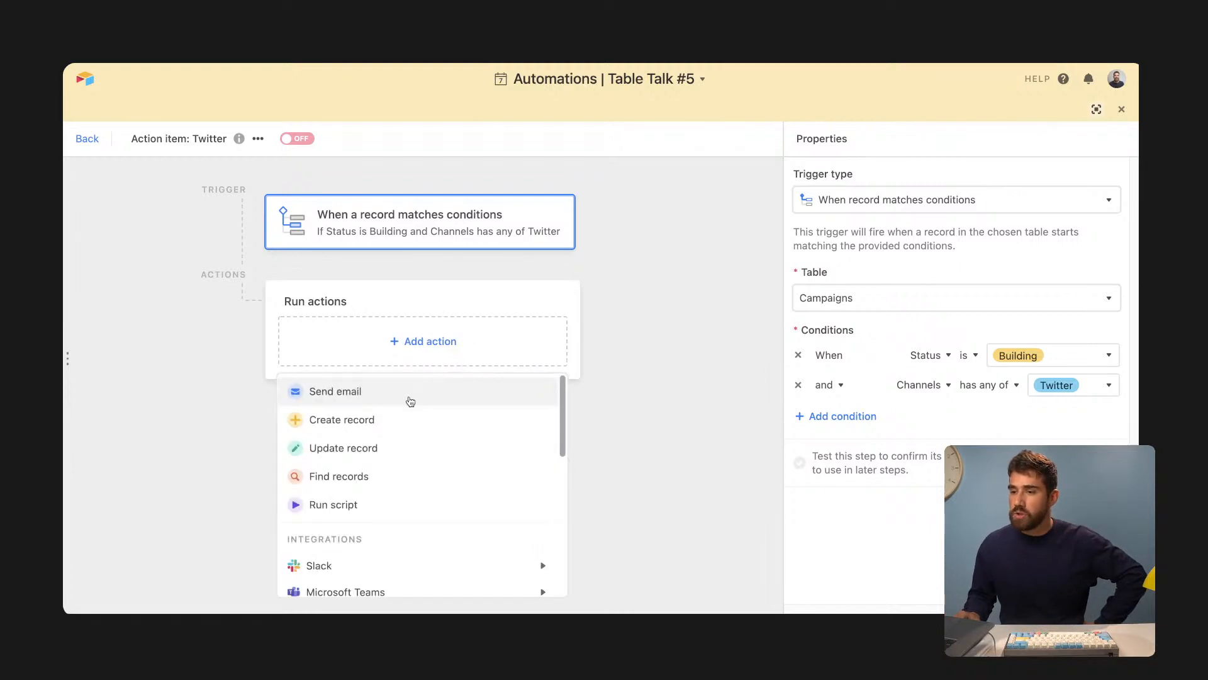
click(355, 421)
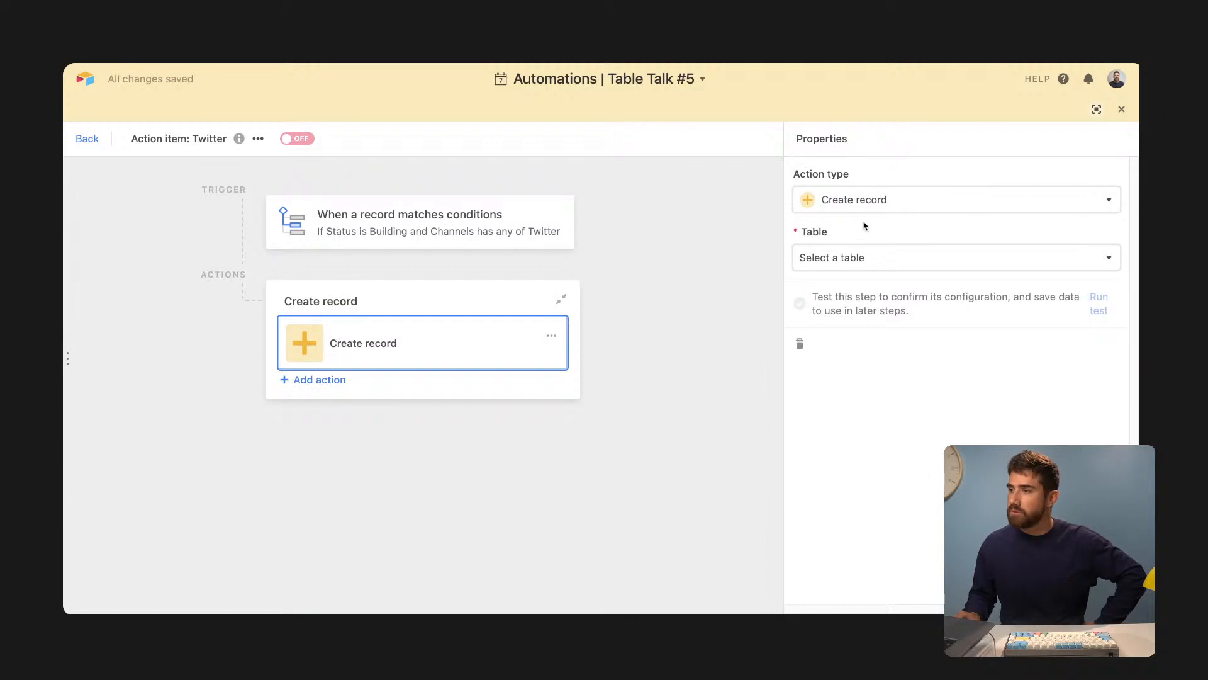
click(865, 204)
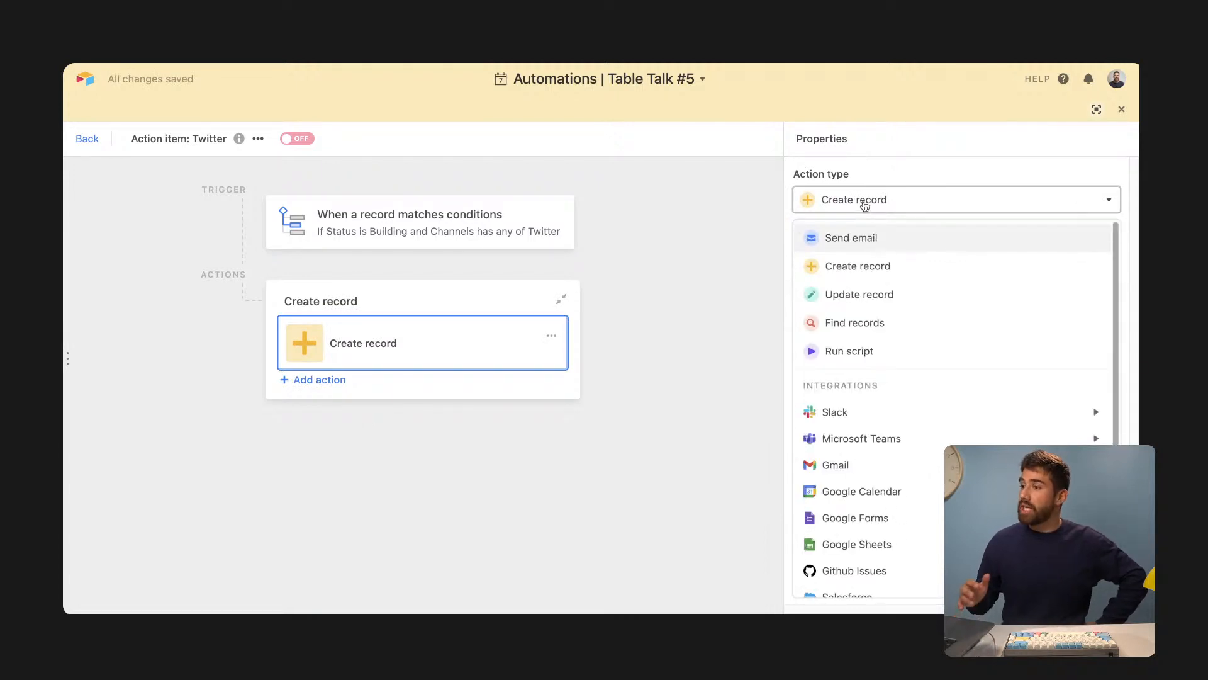
click(794, 255)
click(402, 342)
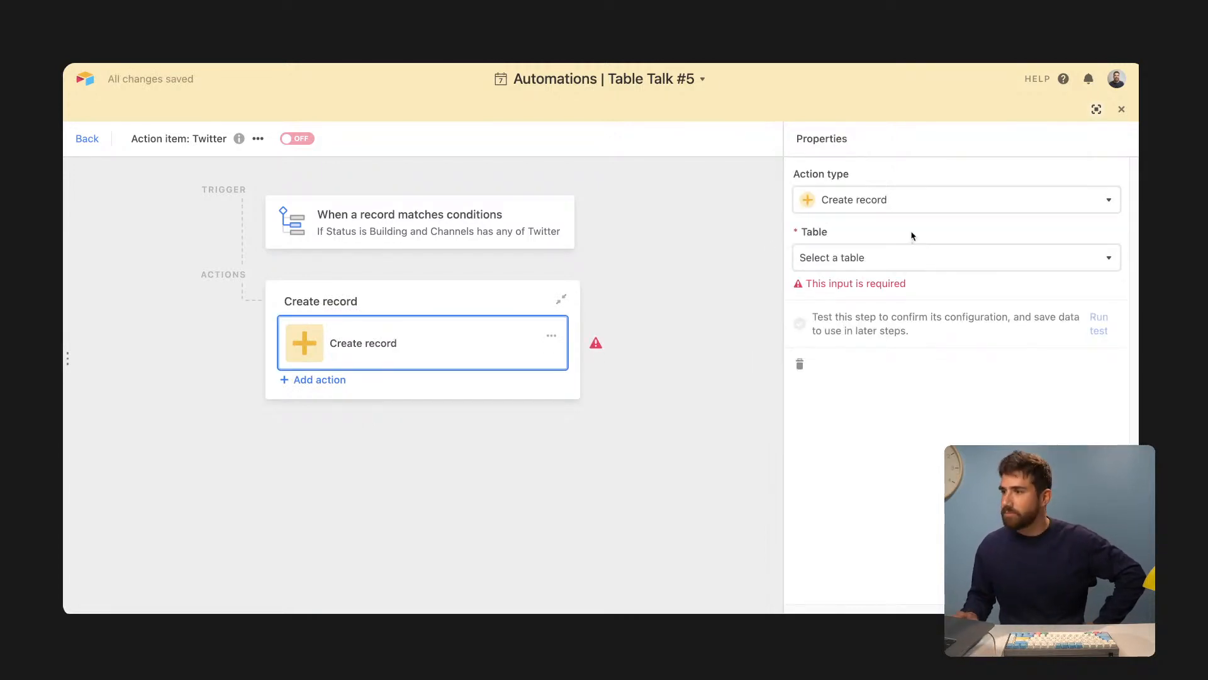
click(920, 263)
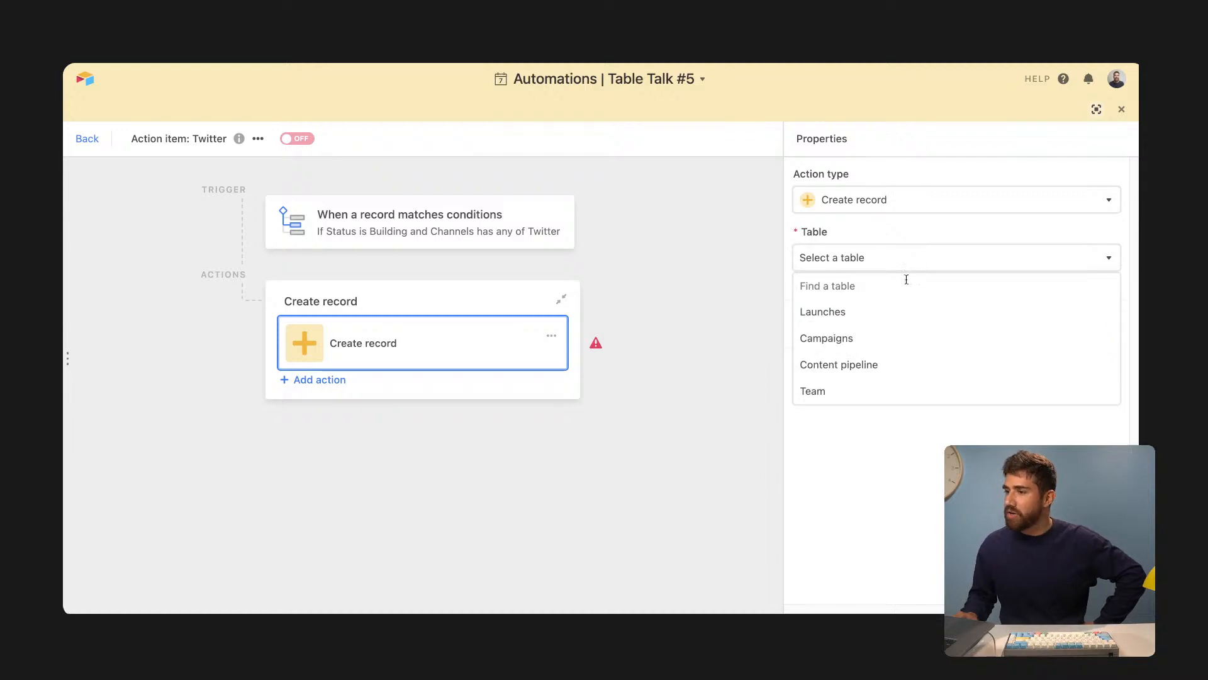
click(882, 362)
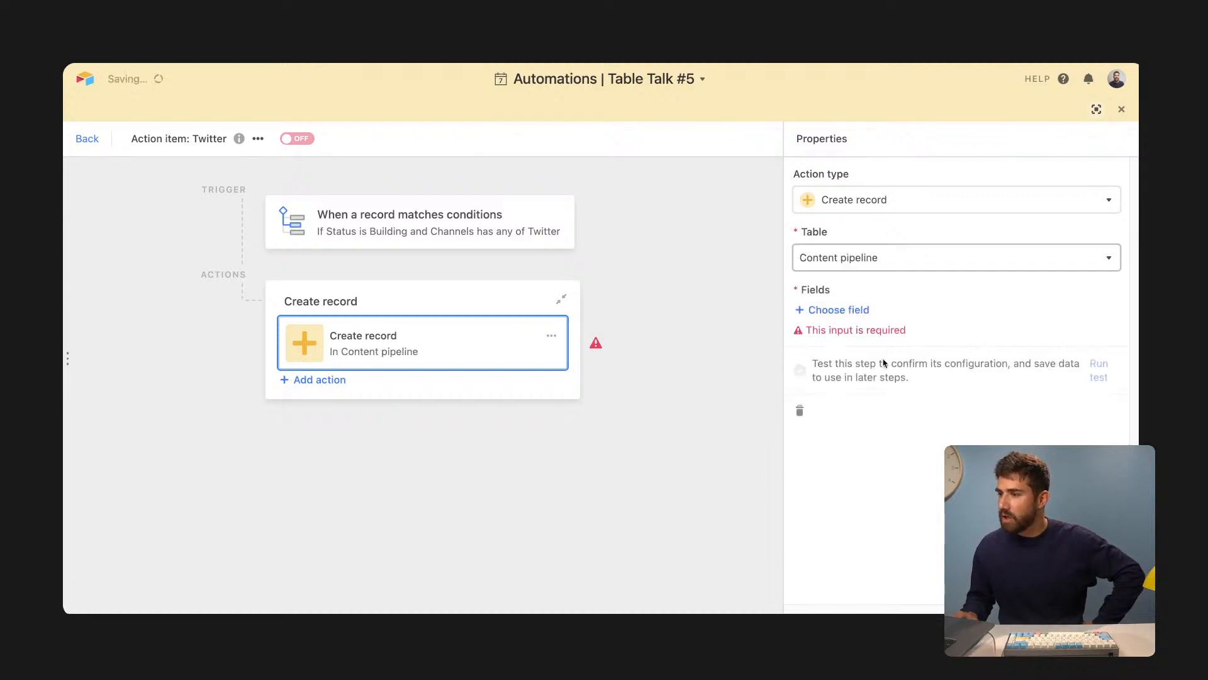
click(857, 312)
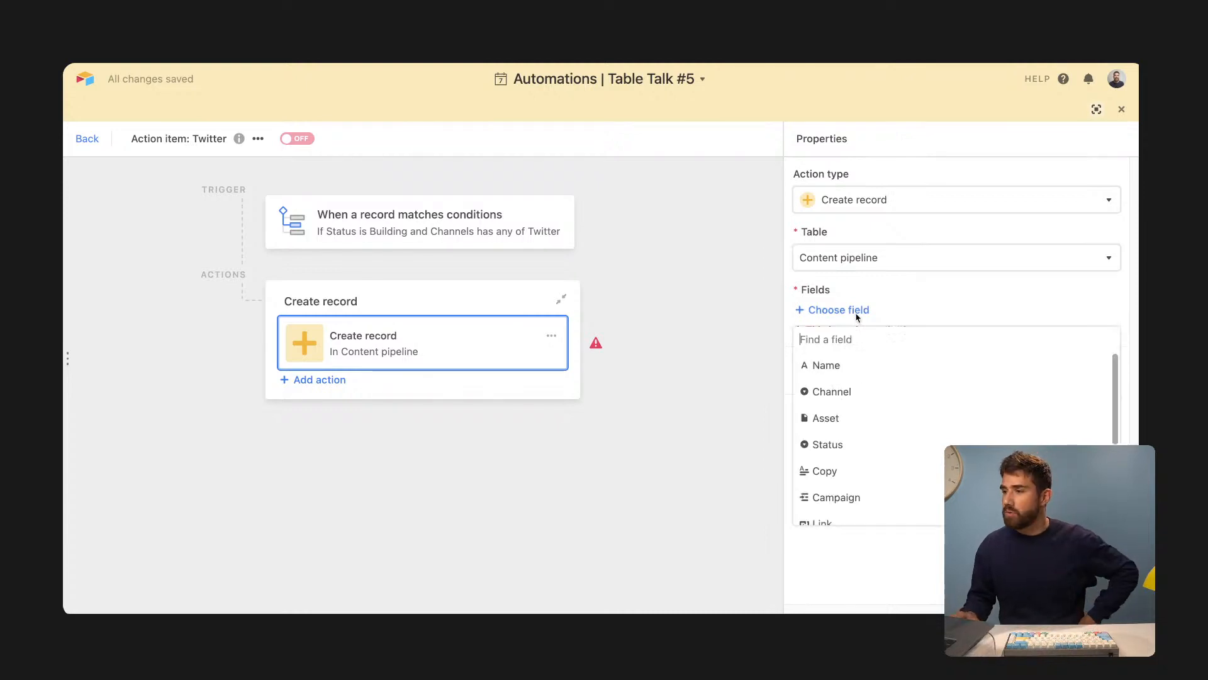
click(728, 315)
click(485, 345)
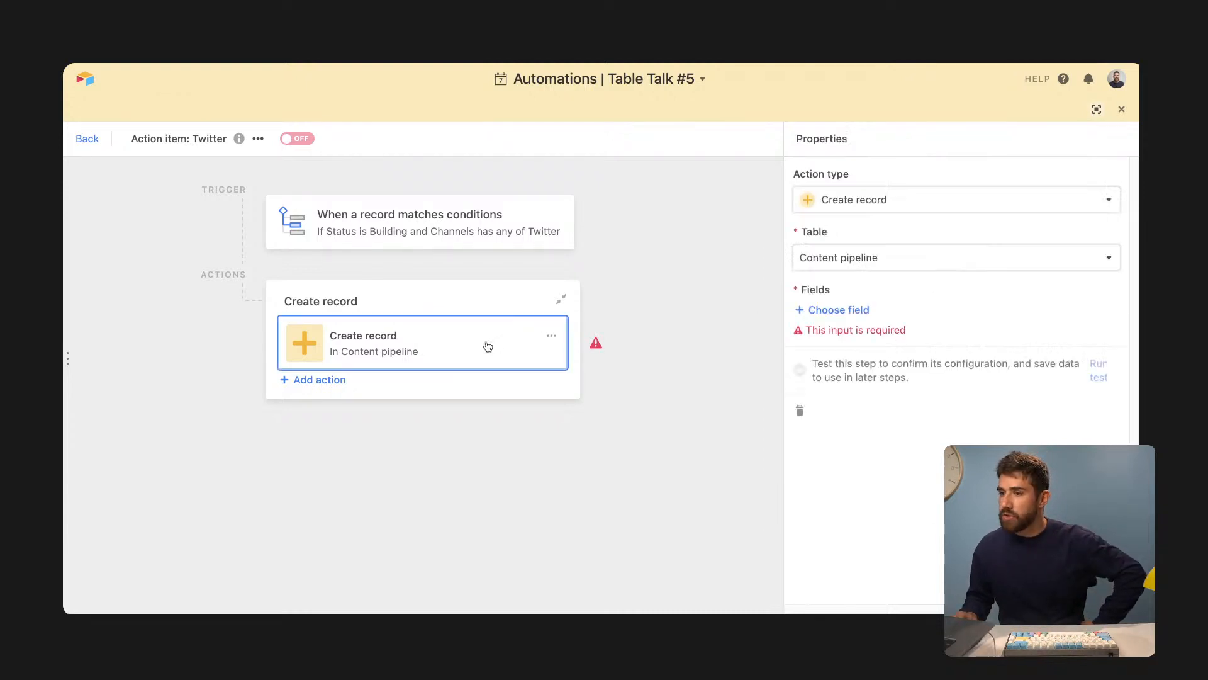
click(1097, 108)
- Show the Content pipeline table and browse its Posts by campaign and Posts by platform views
click(344, 113)
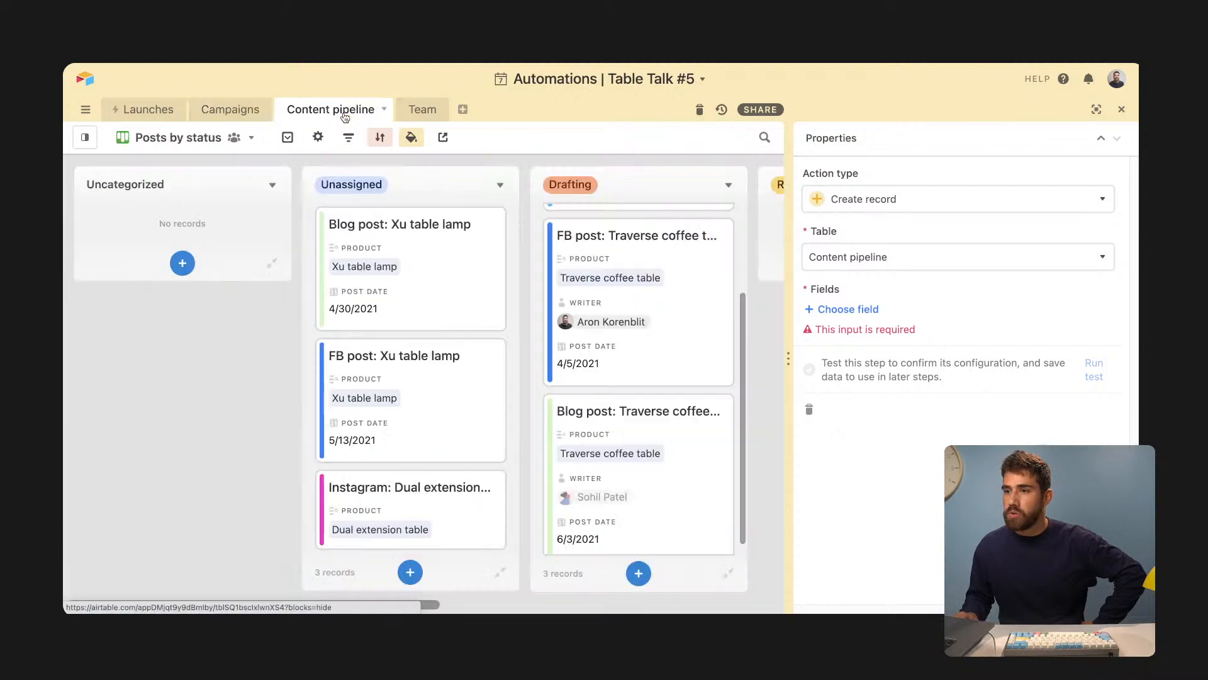
mouse_move(75, 144)
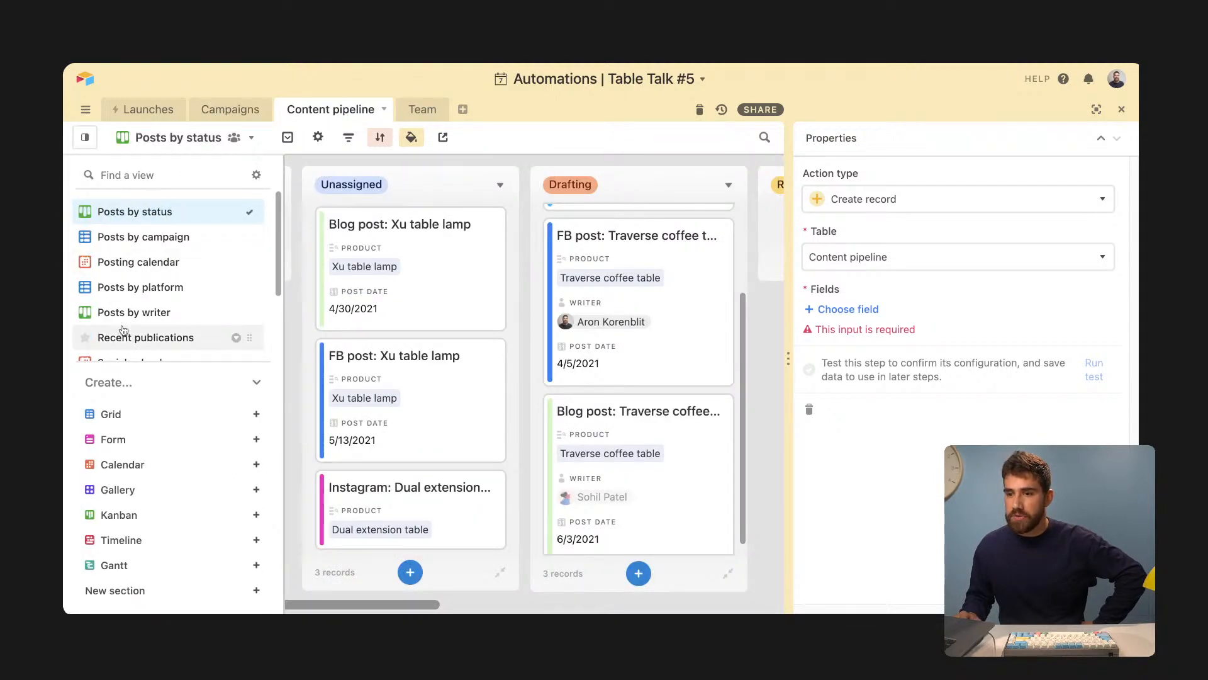
click(144, 238)
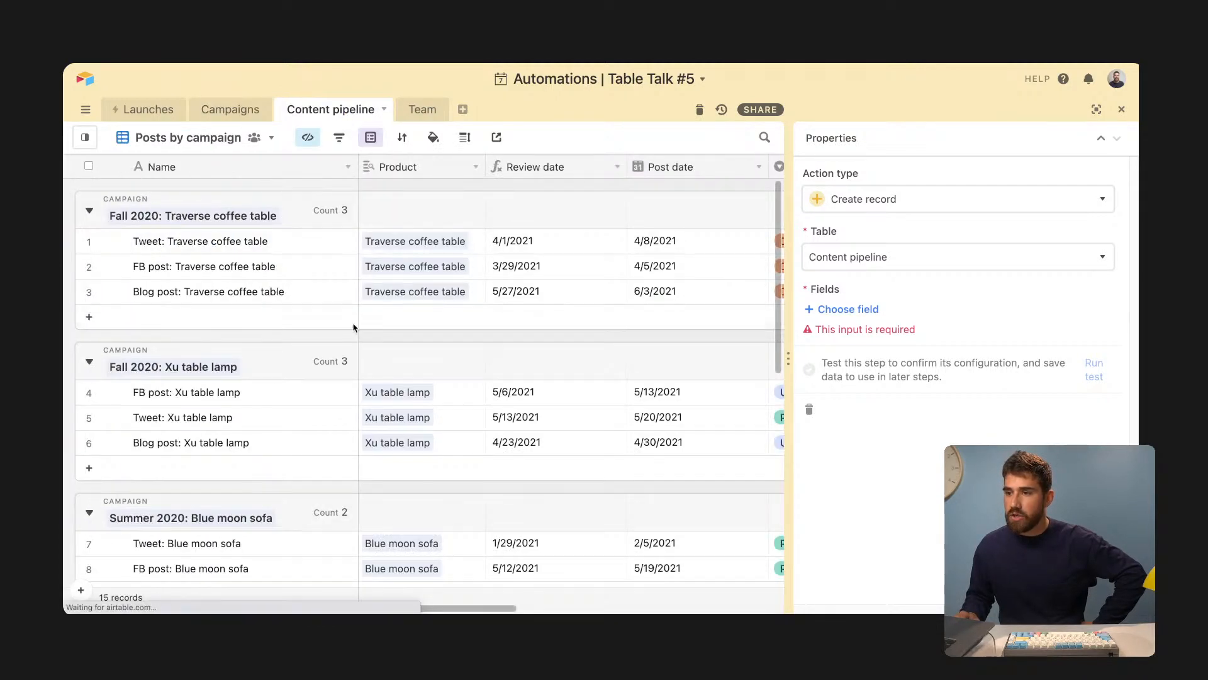
mouse_move(85, 137)
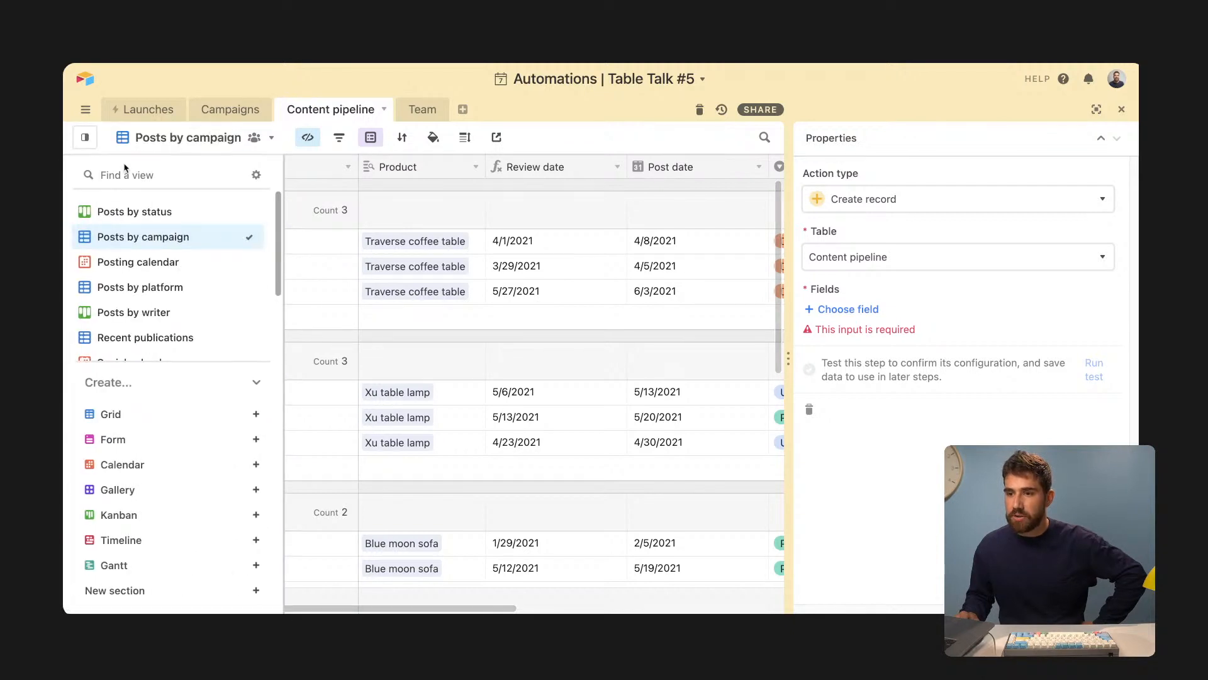
click(176, 293)
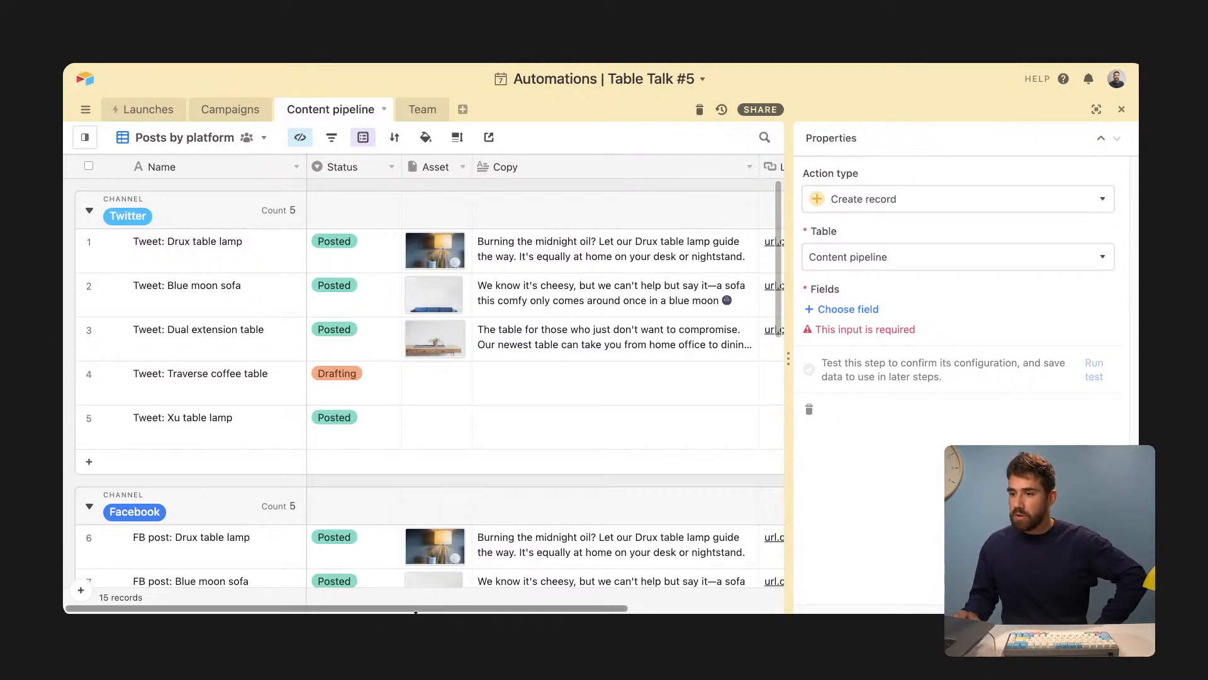
scroll(421, 606, right, 1)
scroll(421, 607, left, 1)
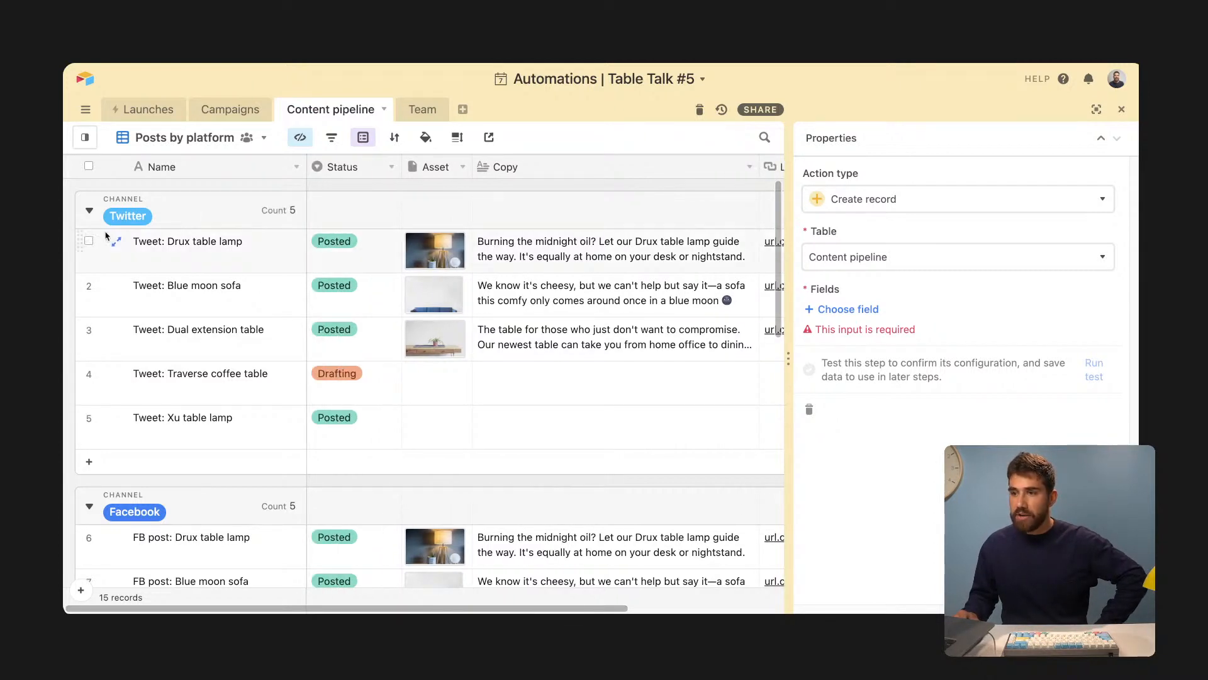
- Return to the Posts by status view and bring up the Create record field list
drag(492, 609, 455, 605)
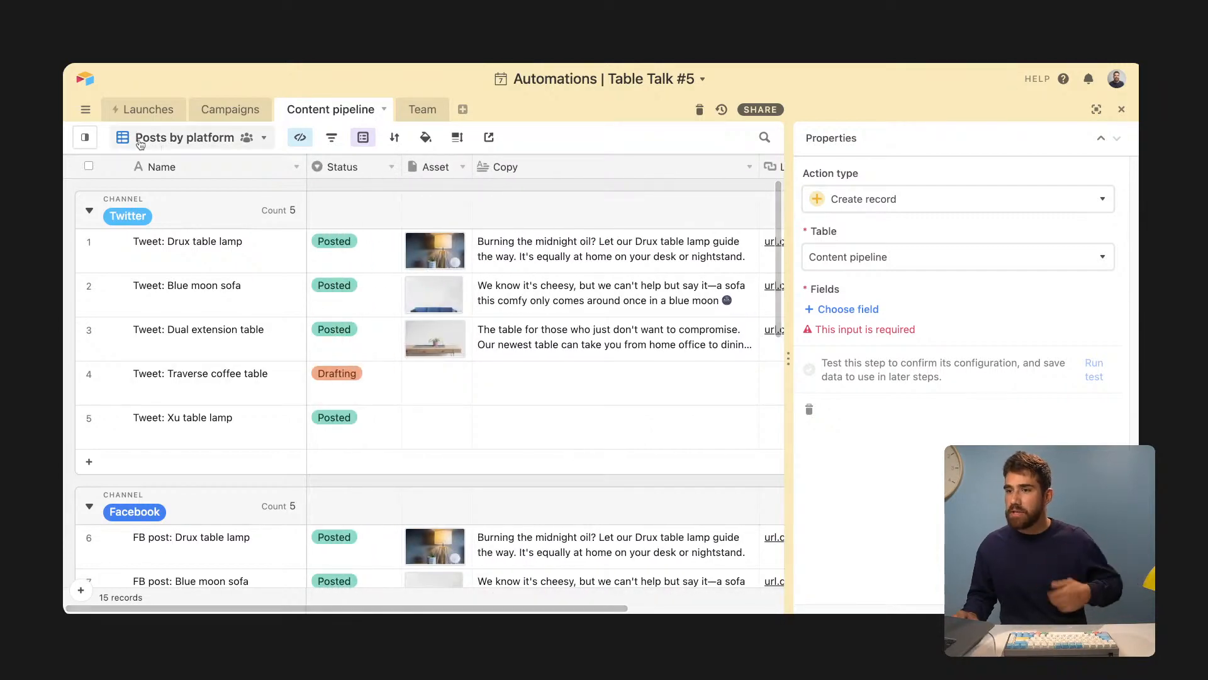
click(140, 139)
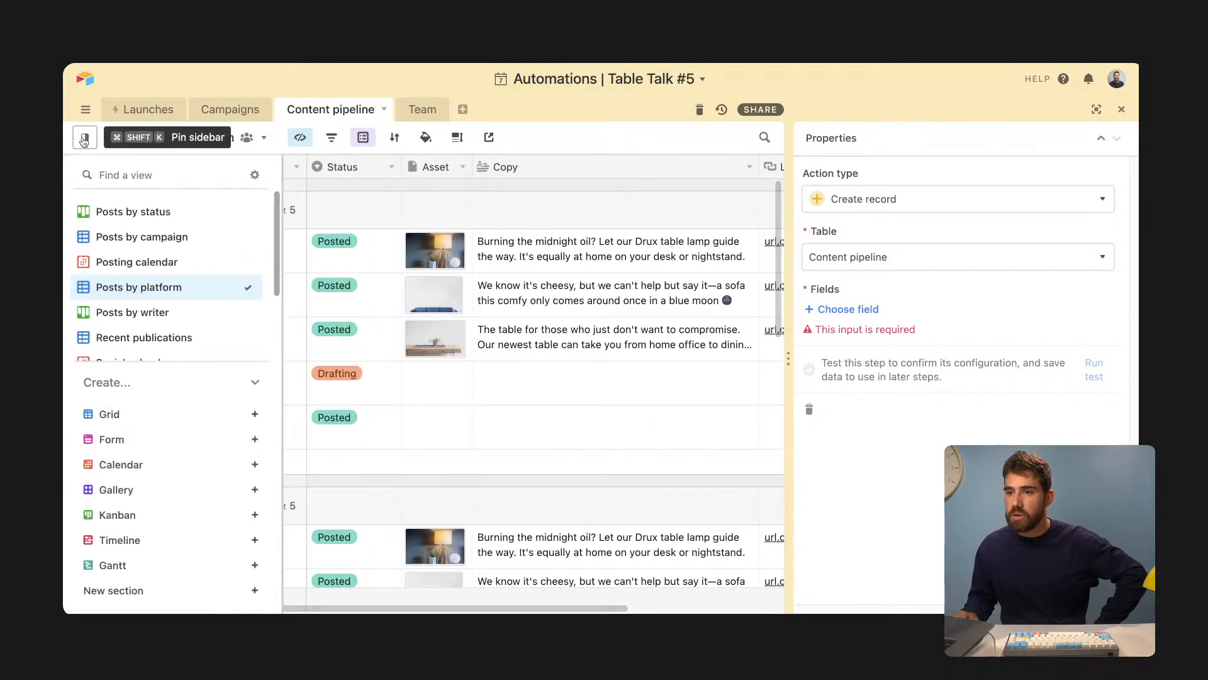
click(145, 212)
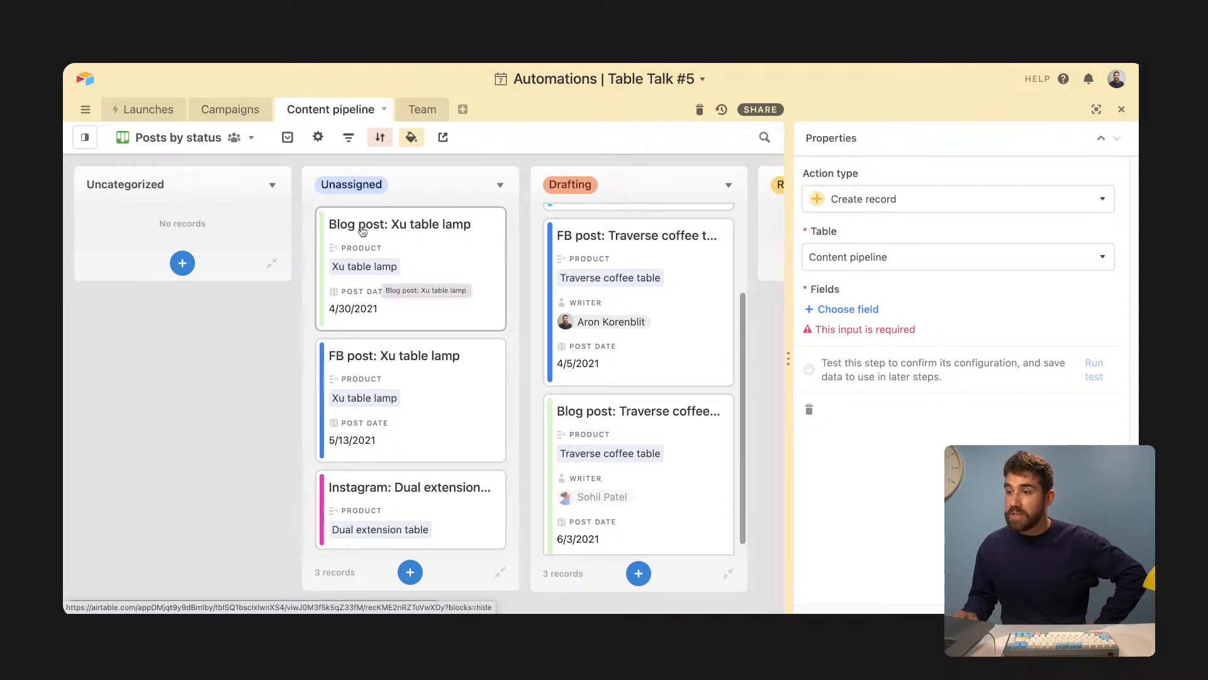
click(839, 310)
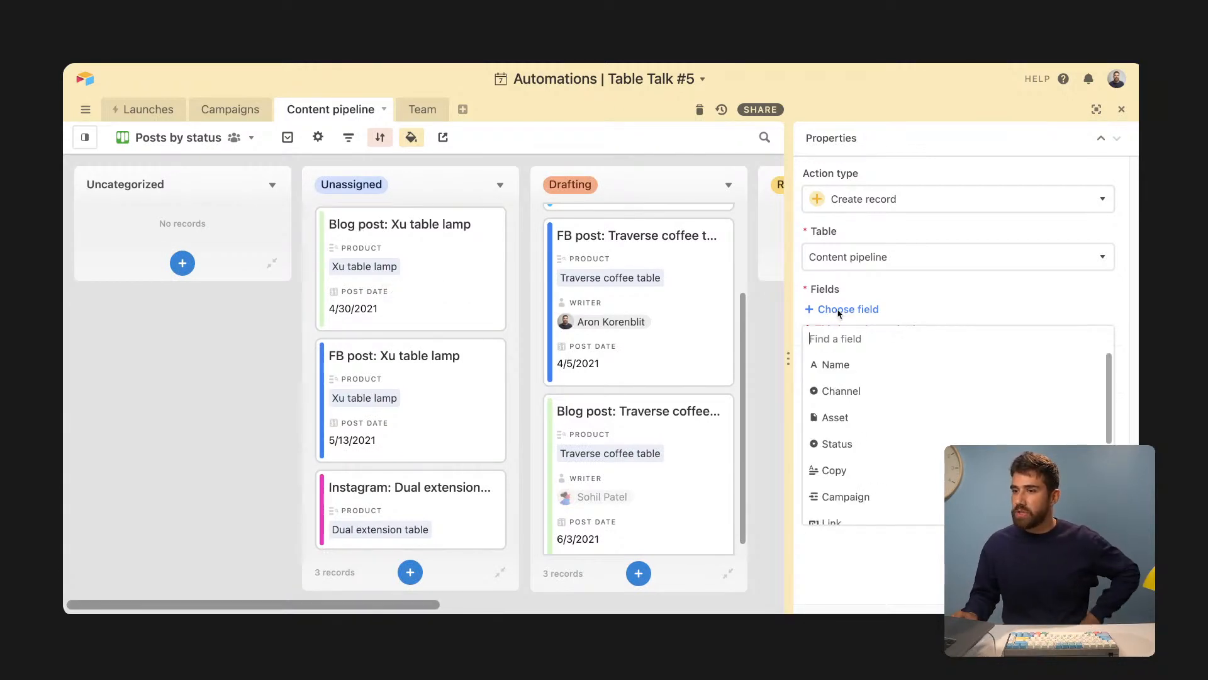
- Fill the new record's Name with 'Twitter :' followed by the Step 1 record's Product name
click(856, 368)
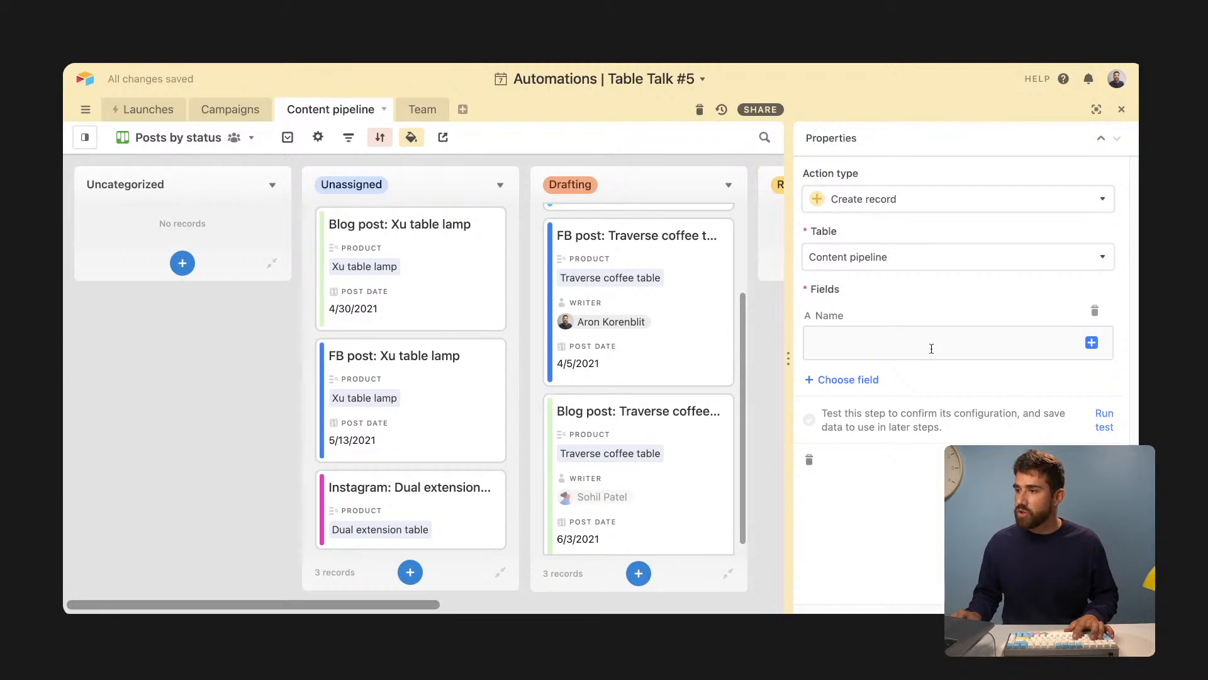
text(Twot)
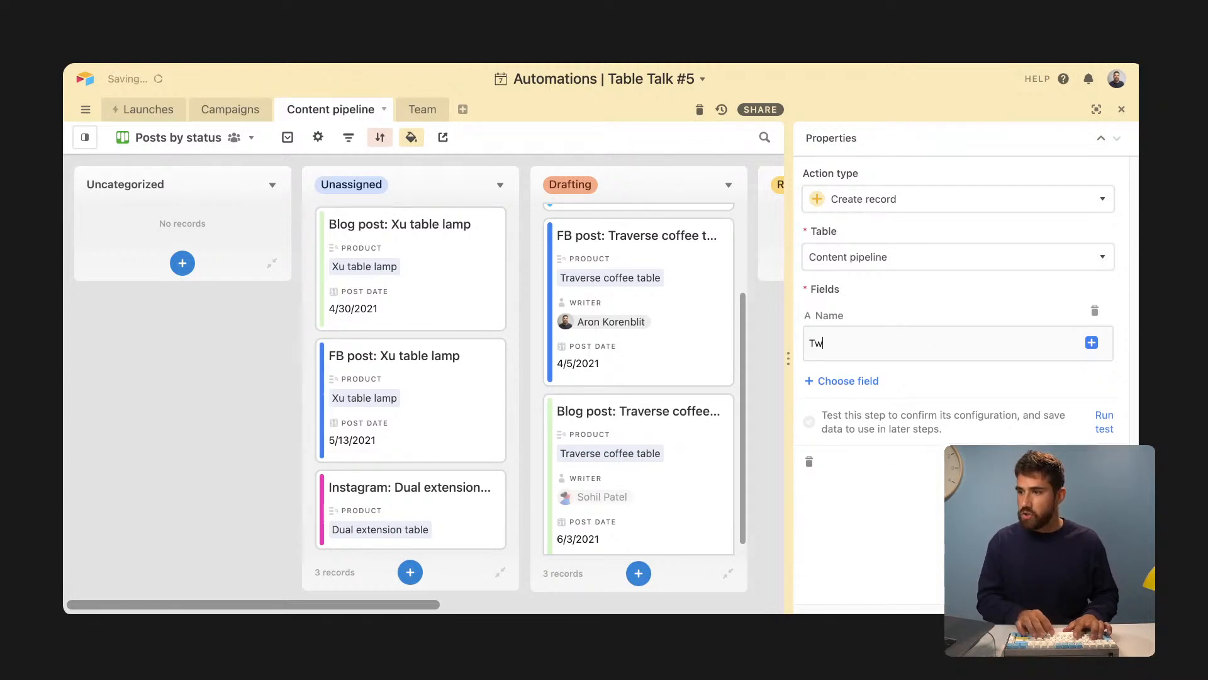
key(BackSpace)
key(BackSpace)
text(itter :)
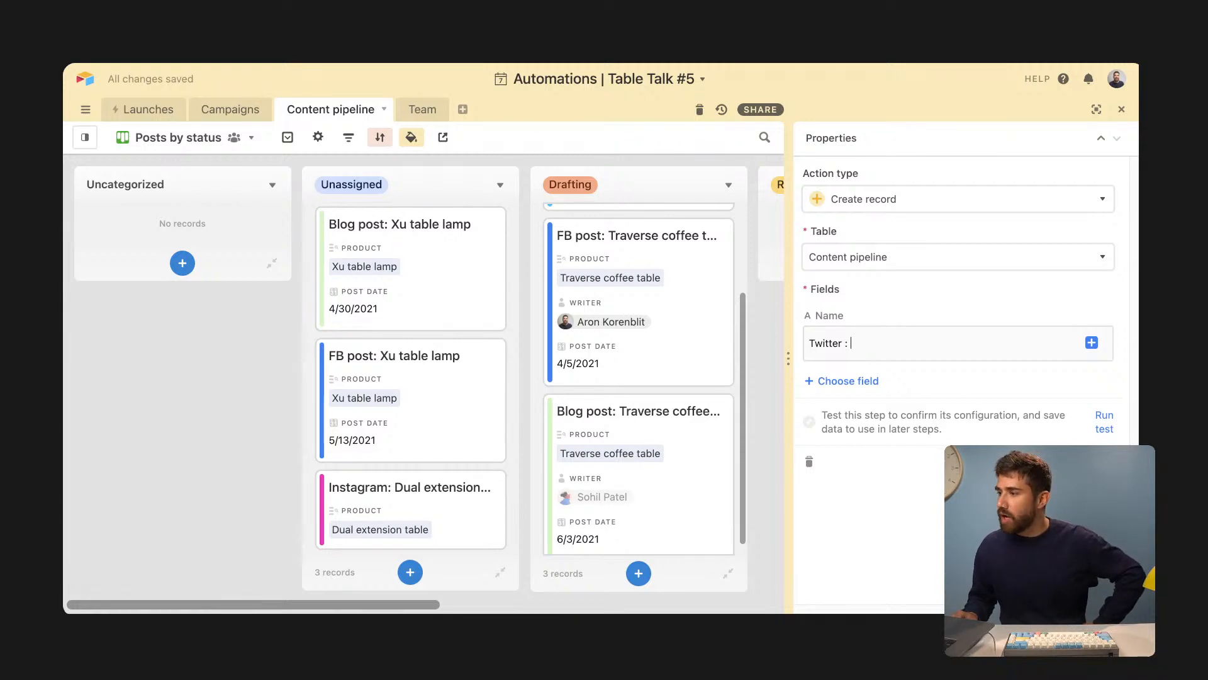
click(1092, 343)
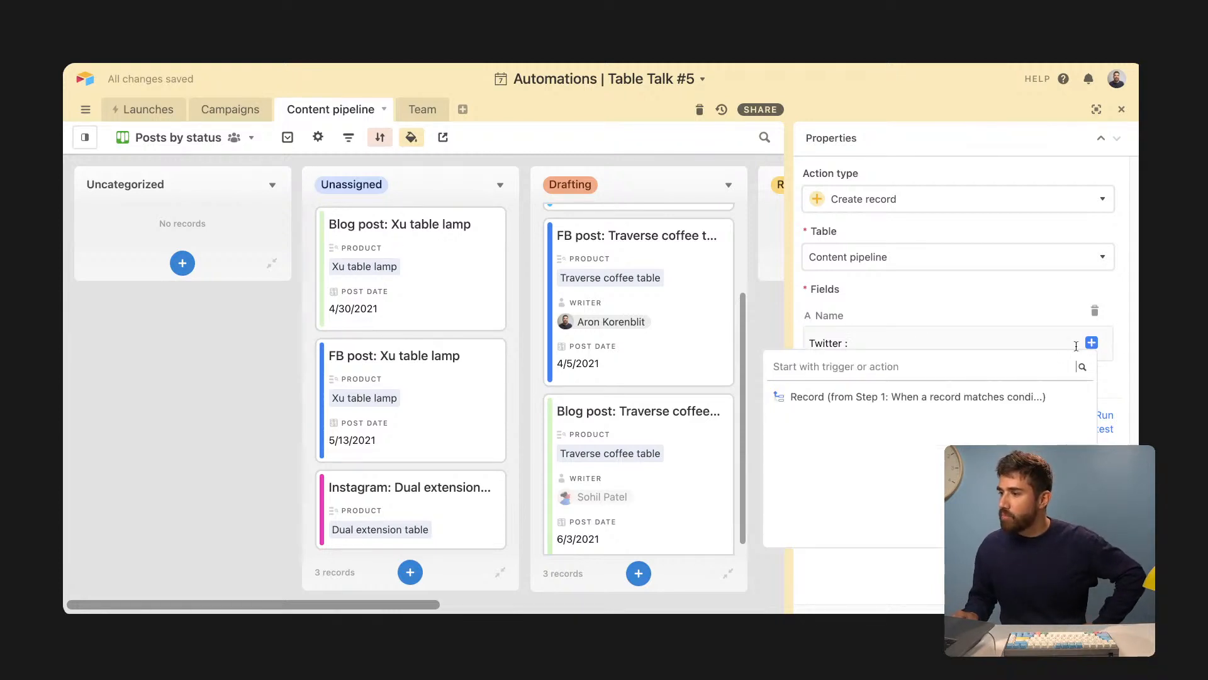
click(1055, 397)
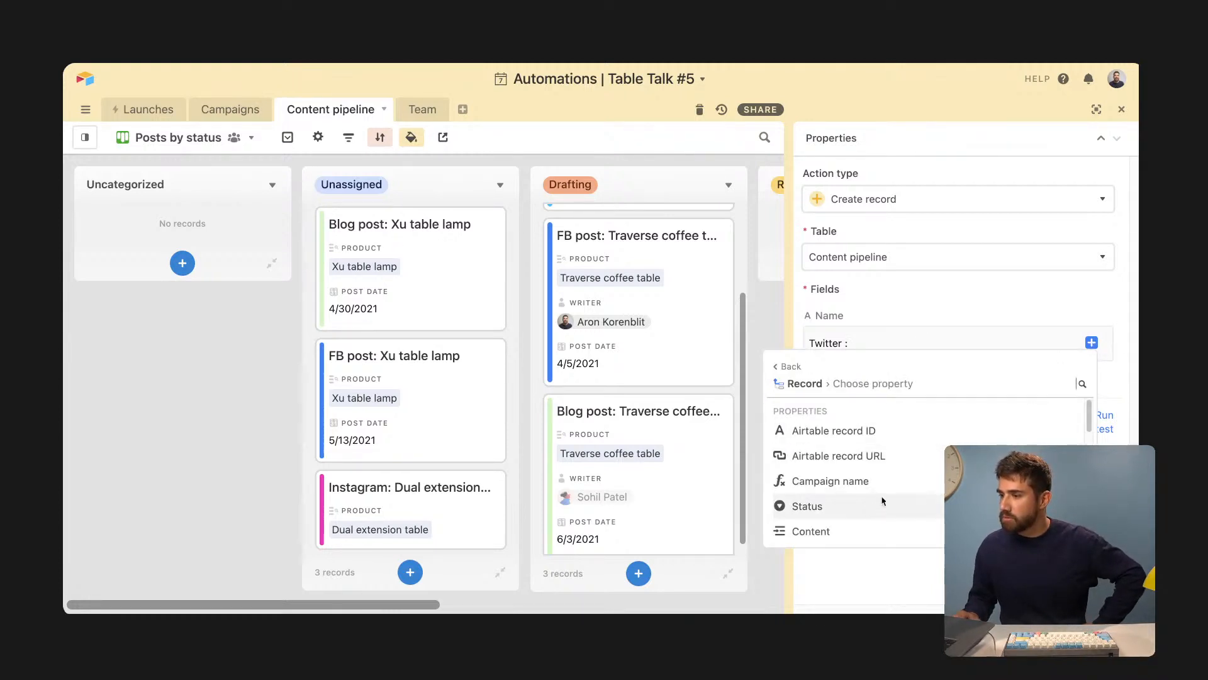
scroll(850, 521, down, 1)
scroll(850, 521, down, 3)
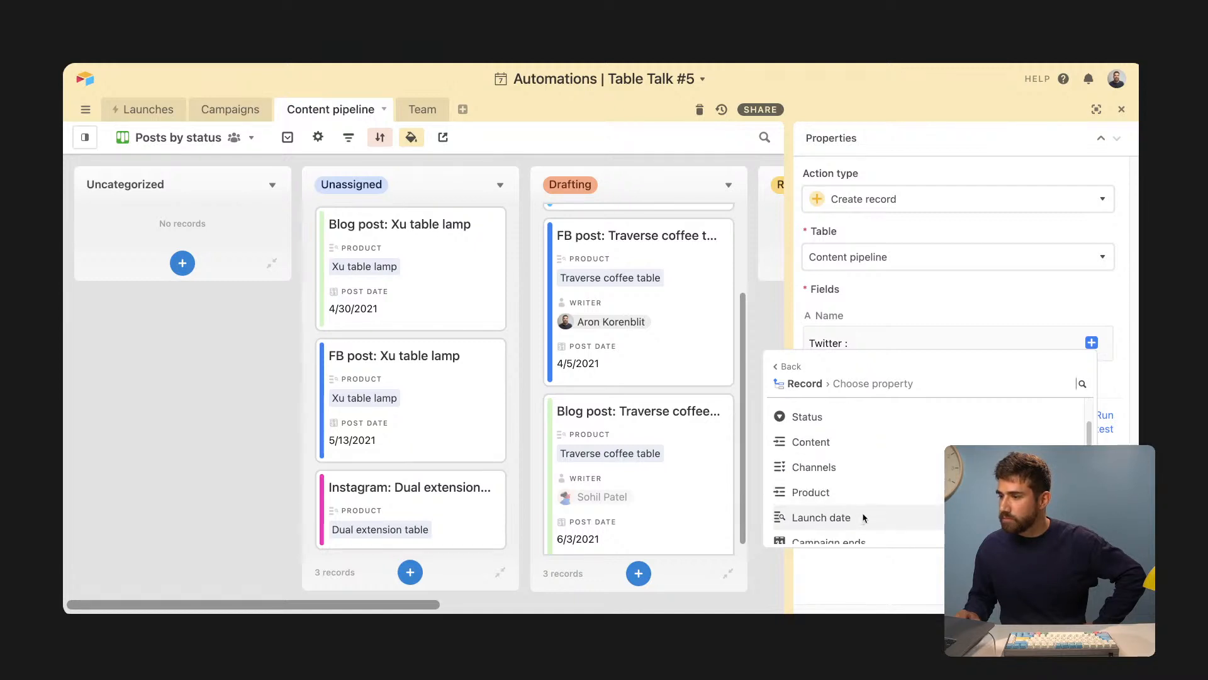
click(812, 484)
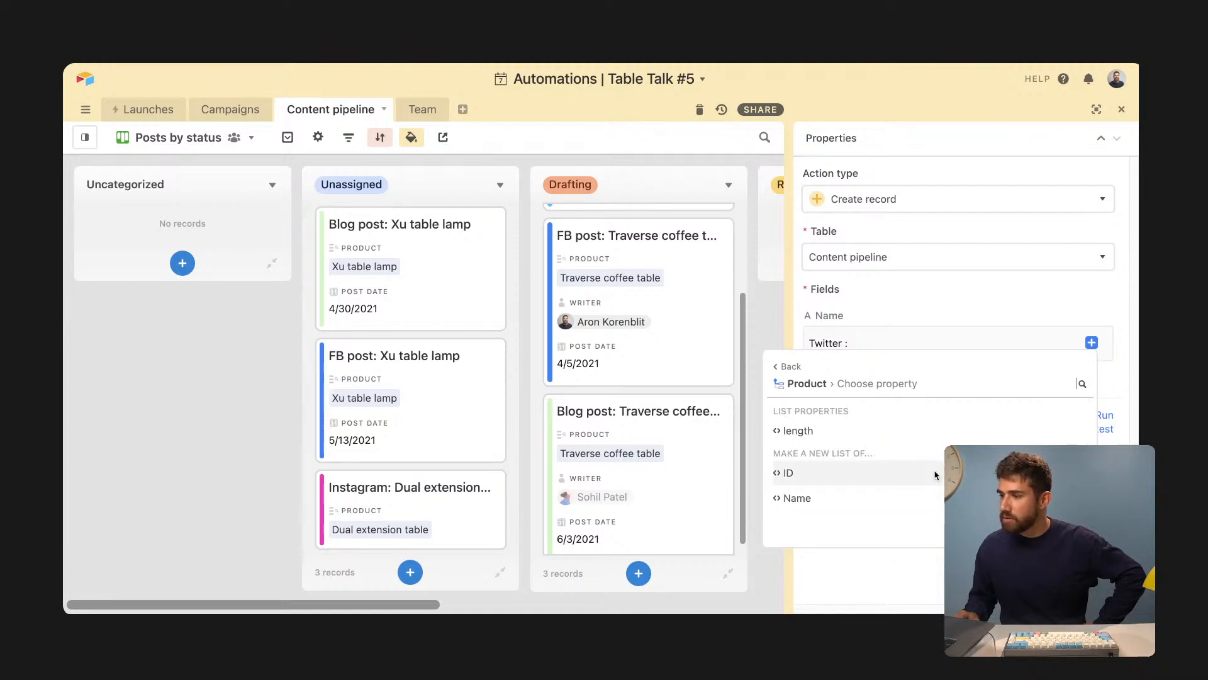
click(798, 498)
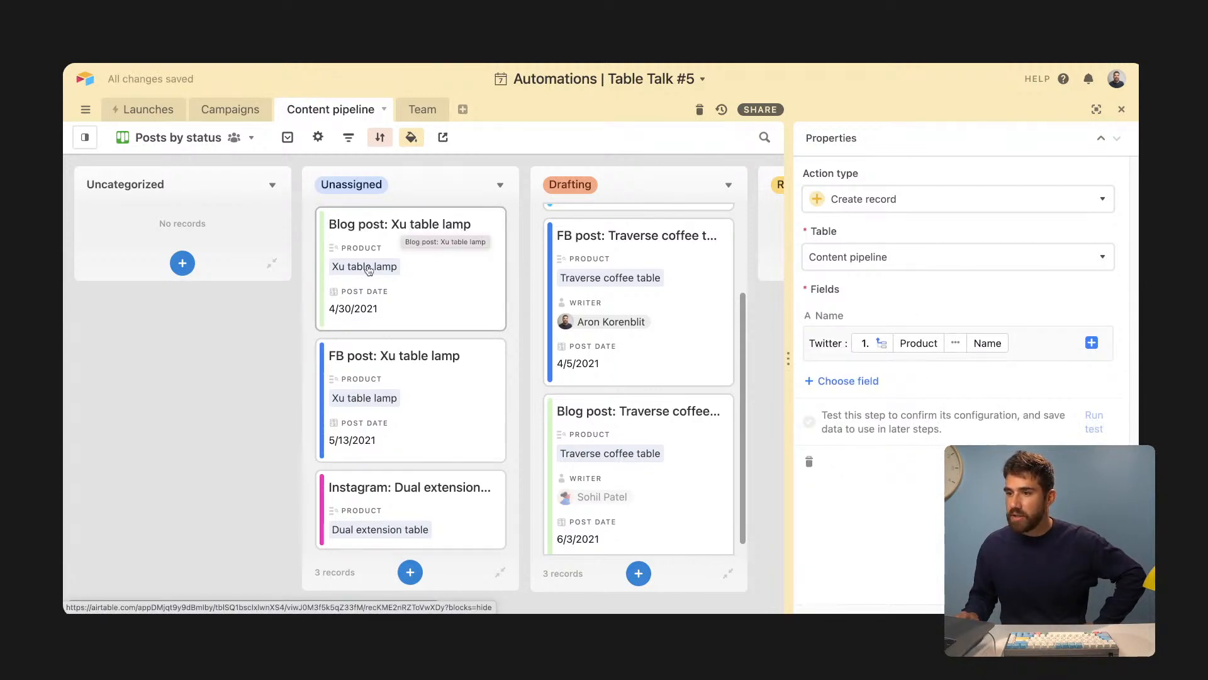
- Add the Campaign field, filled with the trigger record's Campaign name
click(846, 381)
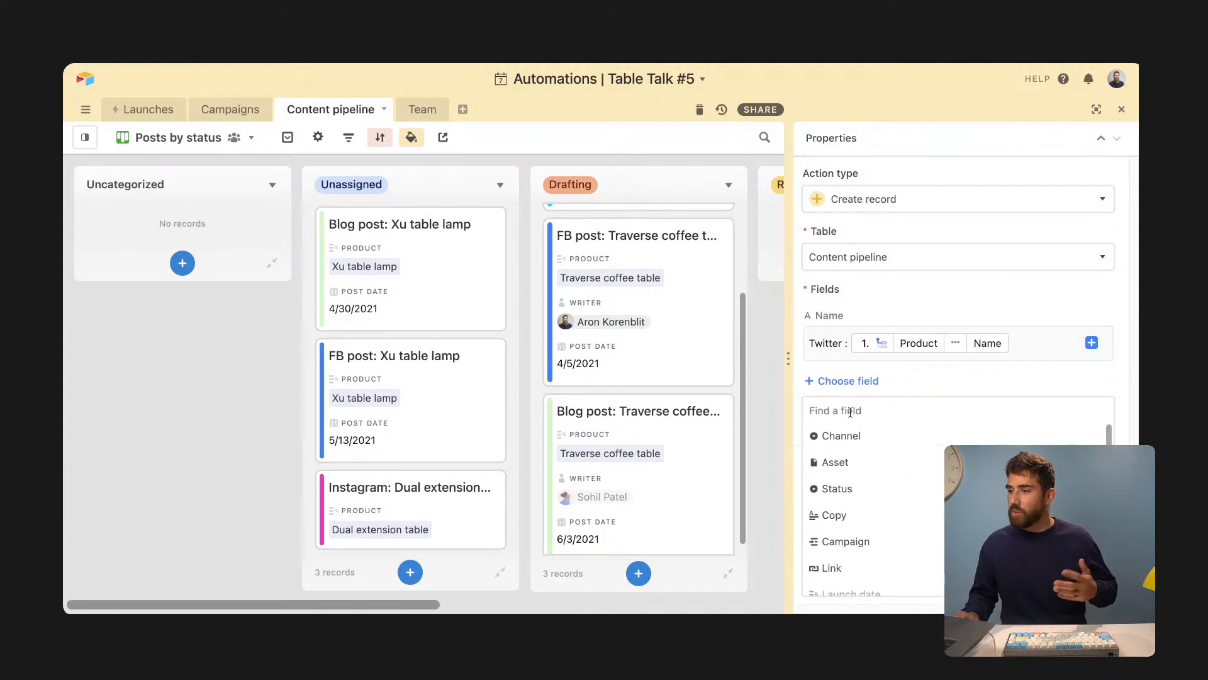
scroll(869, 471, down, 1)
scroll(869, 471, down, 1)
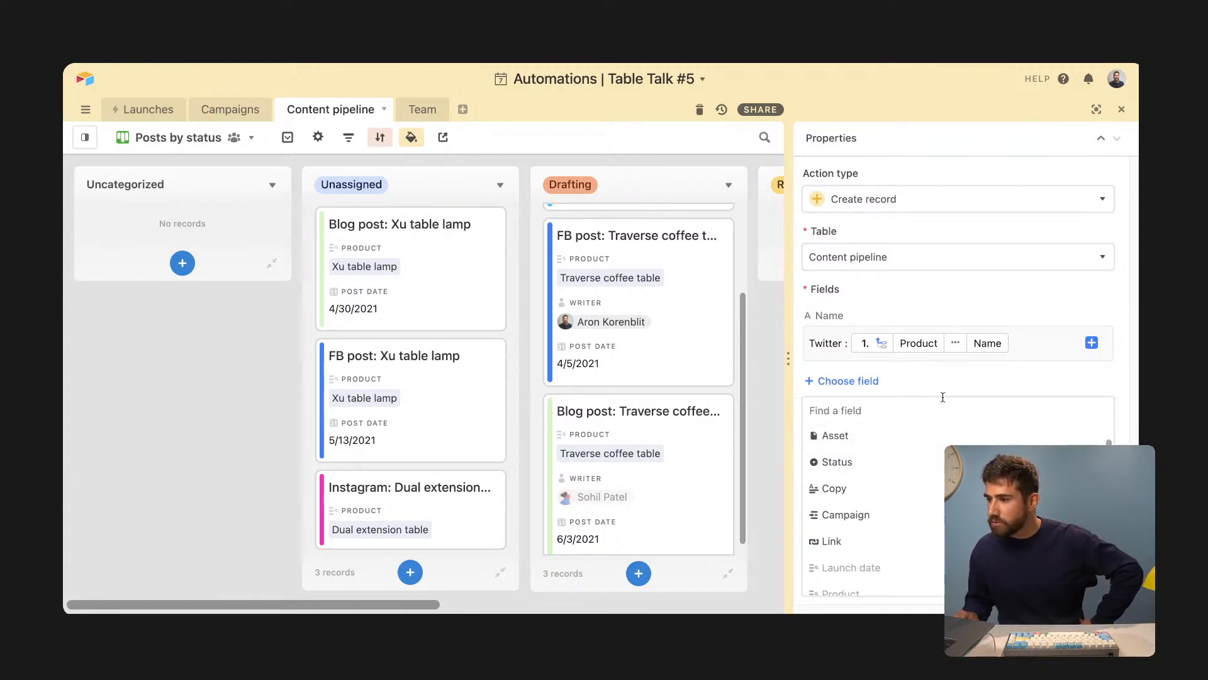
scroll(887, 487, down, 3)
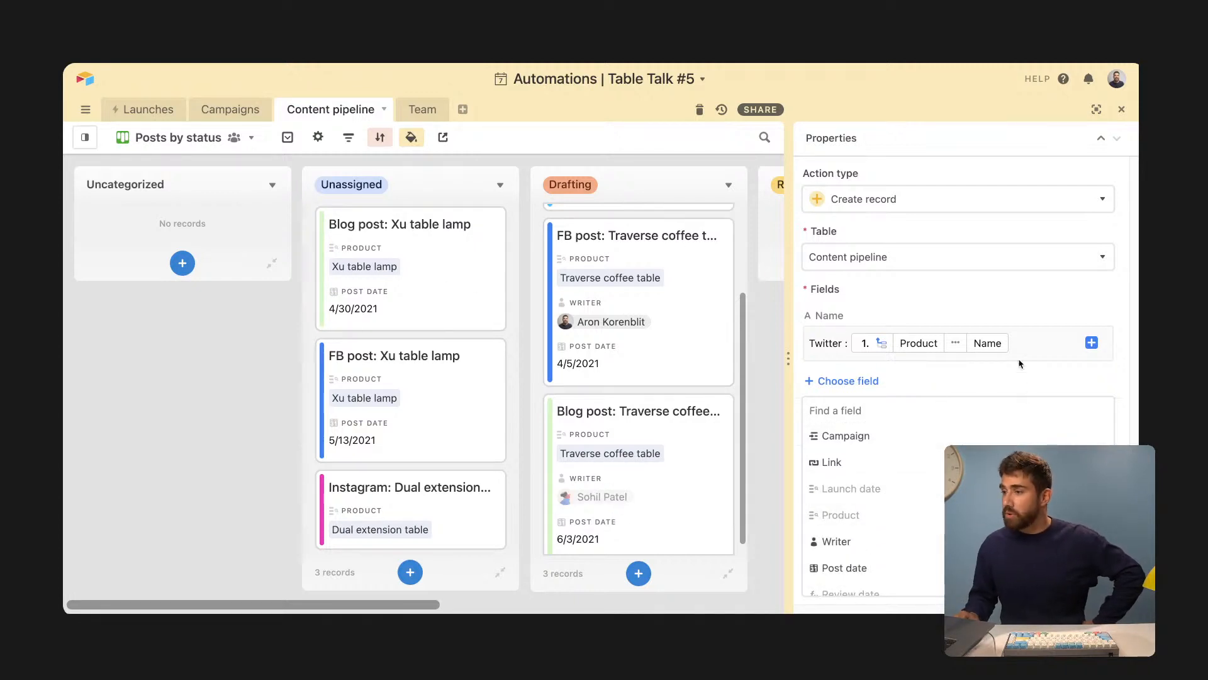
click(937, 385)
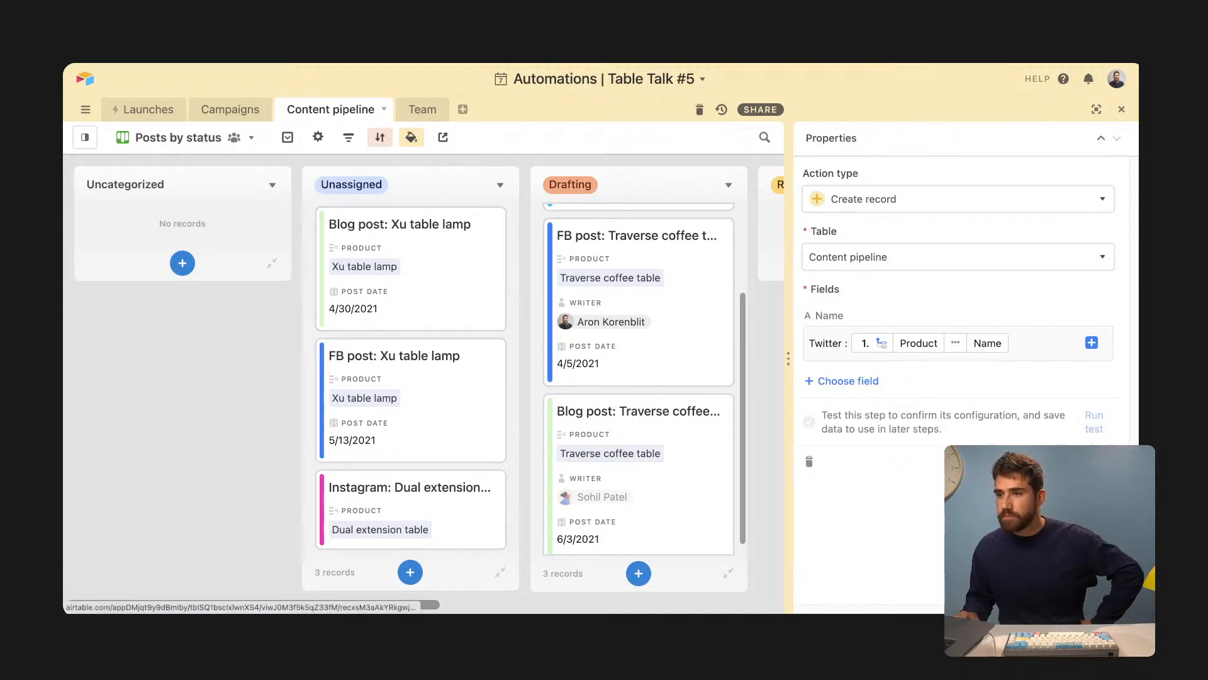
click(860, 382)
scroll(888, 493, down, 1)
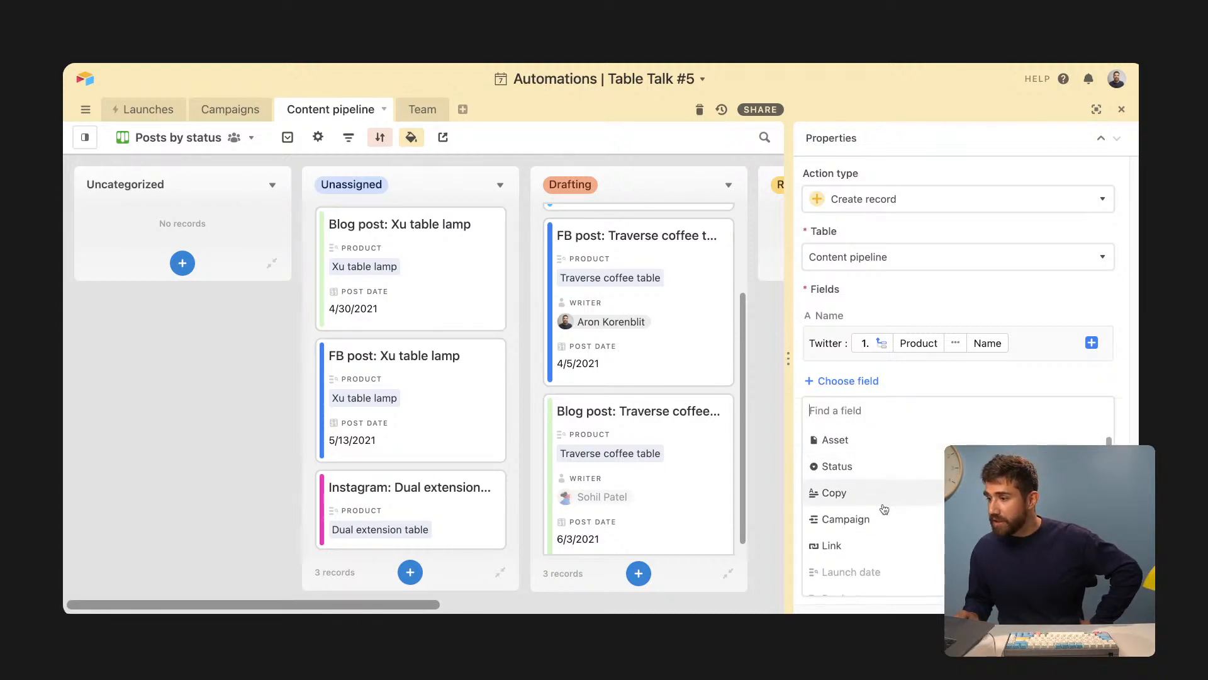
click(849, 519)
click(1092, 433)
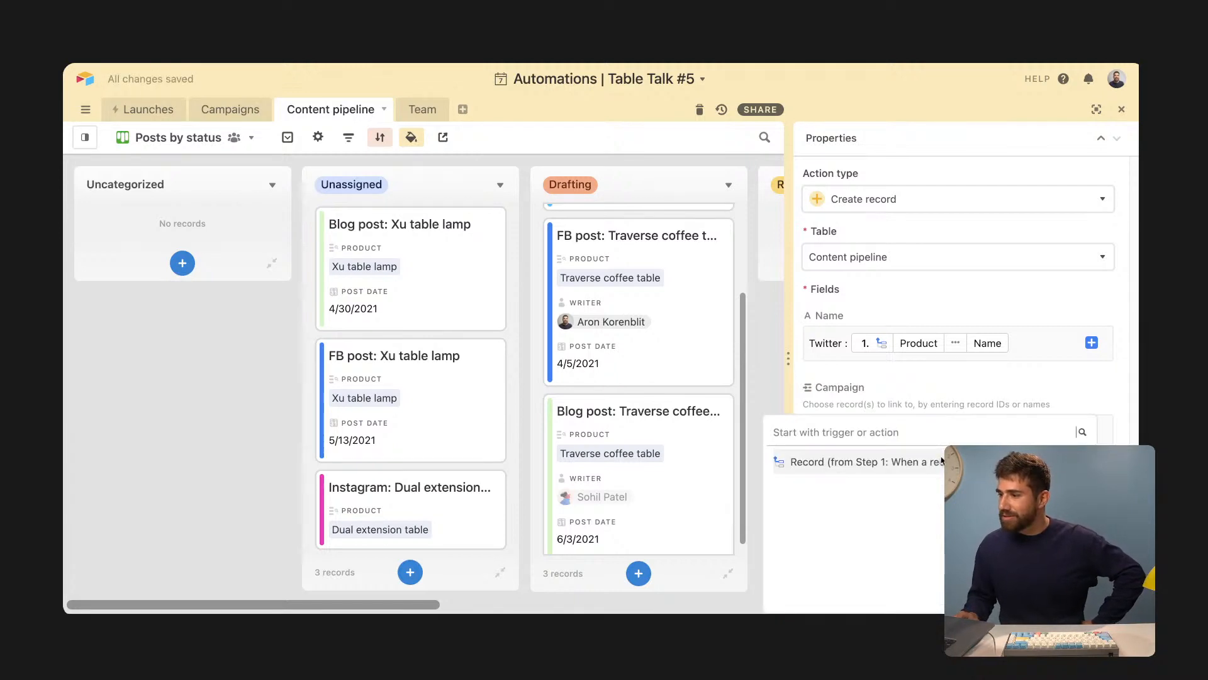
click(867, 463)
scroll(868, 516, down, 1)
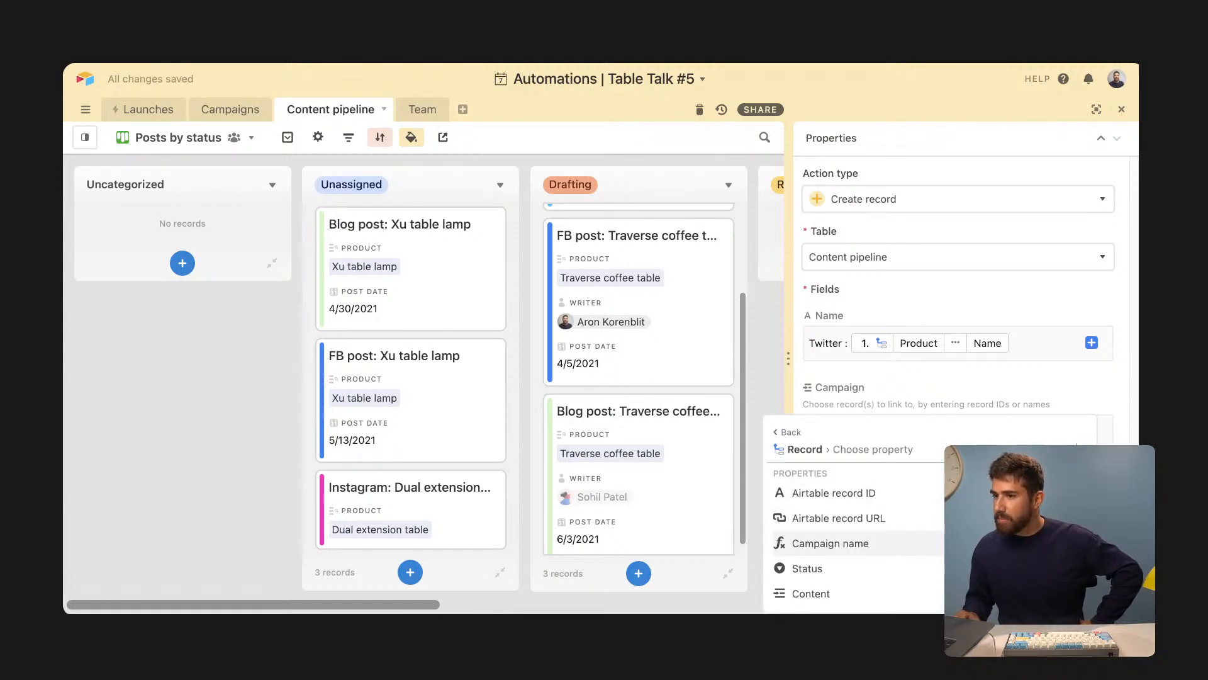
click(868, 543)
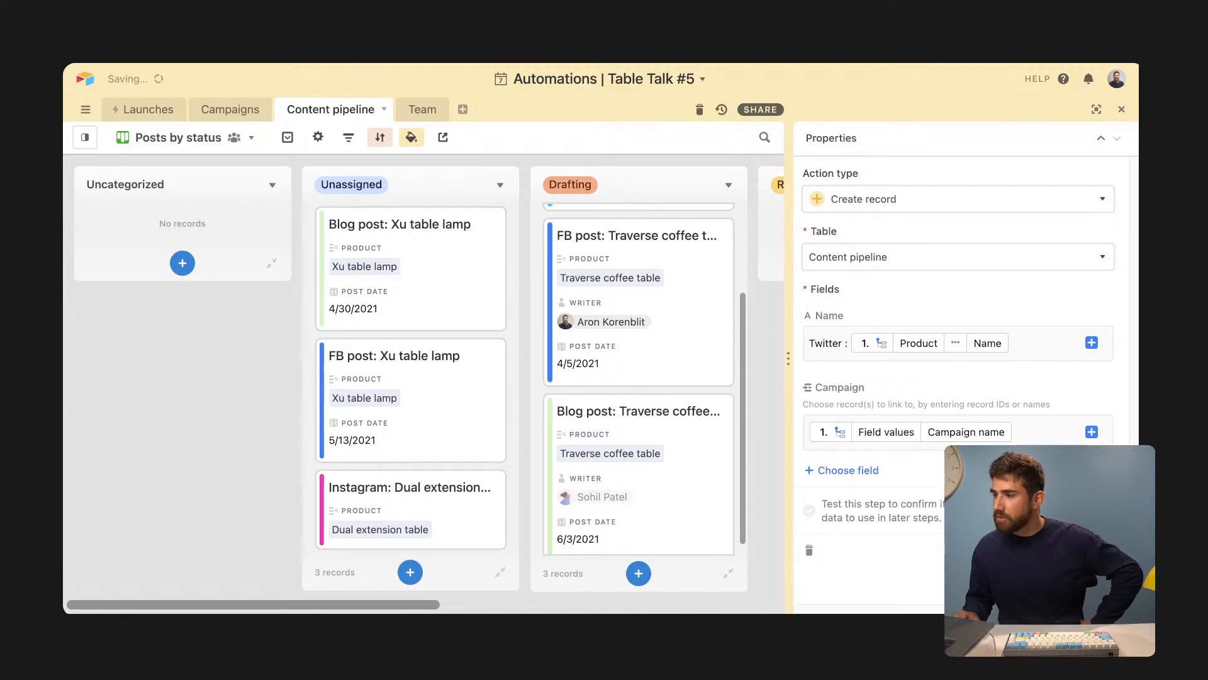
- Add the Status field and set its value to Unassigned
click(847, 471)
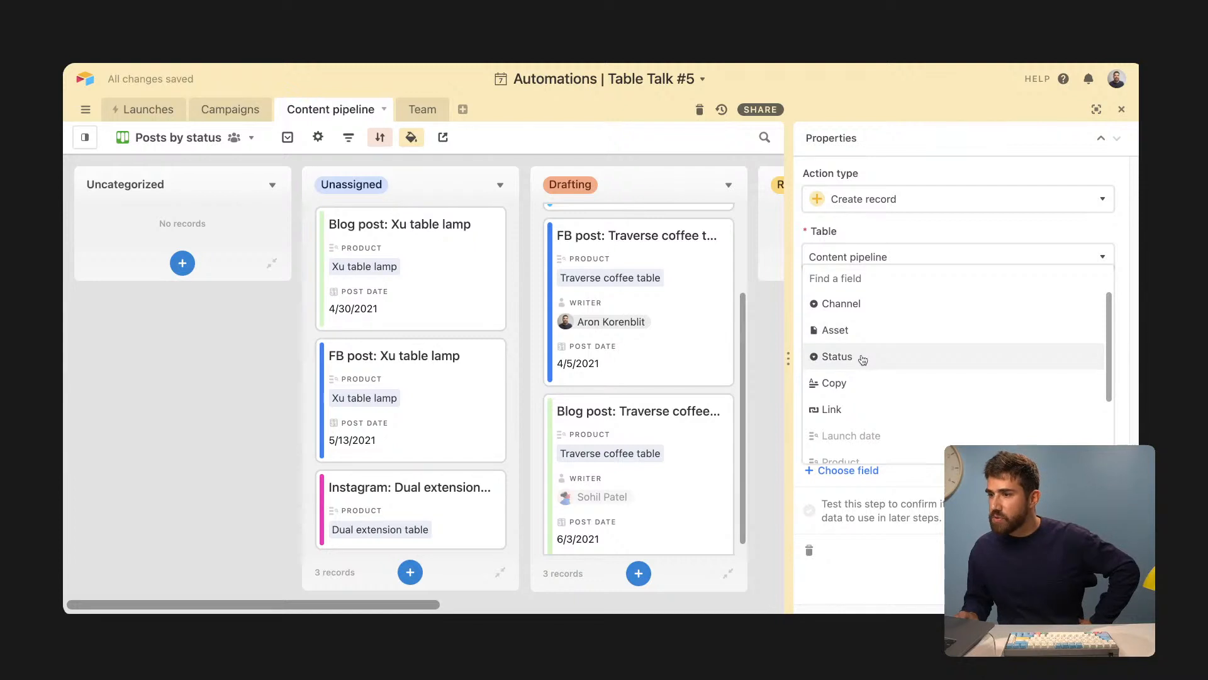
click(863, 363)
click(884, 515)
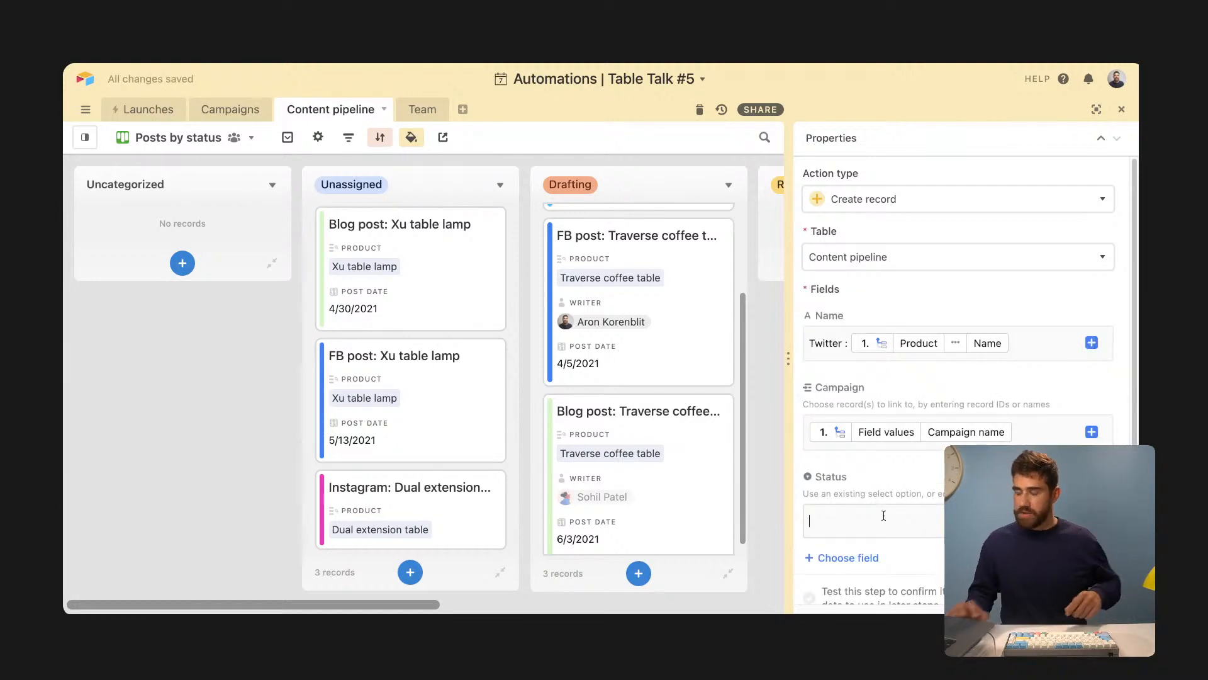
text(Unassigned)
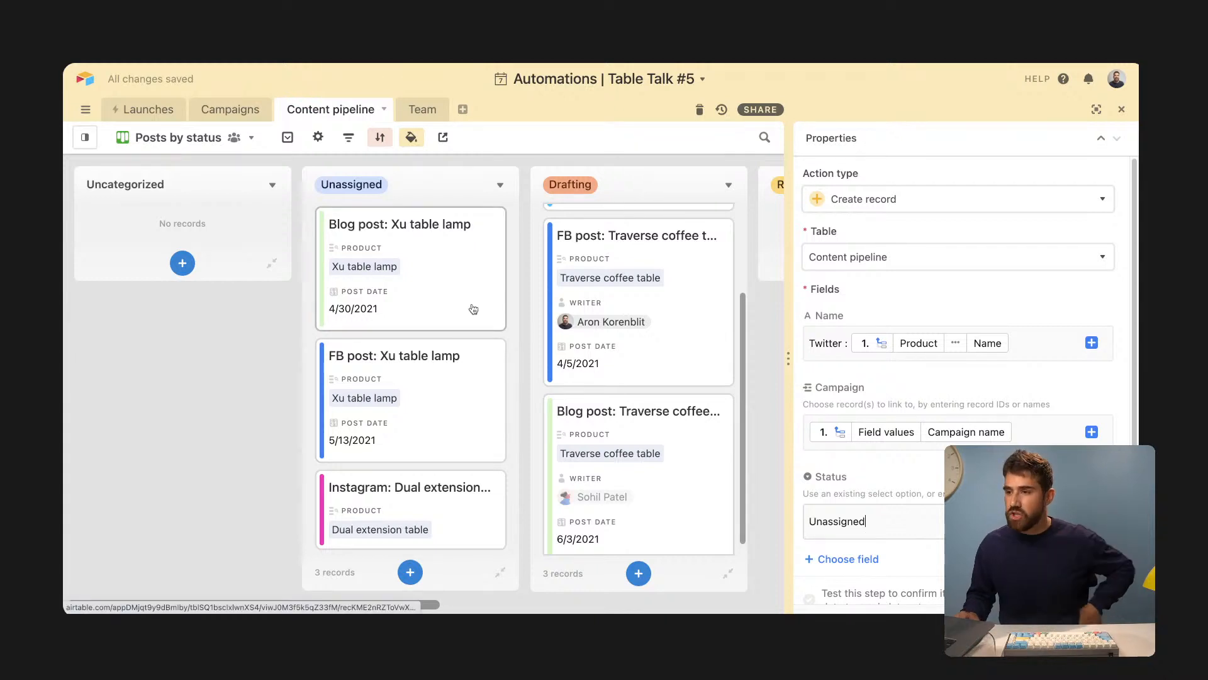
scroll(857, 446, down, 2)
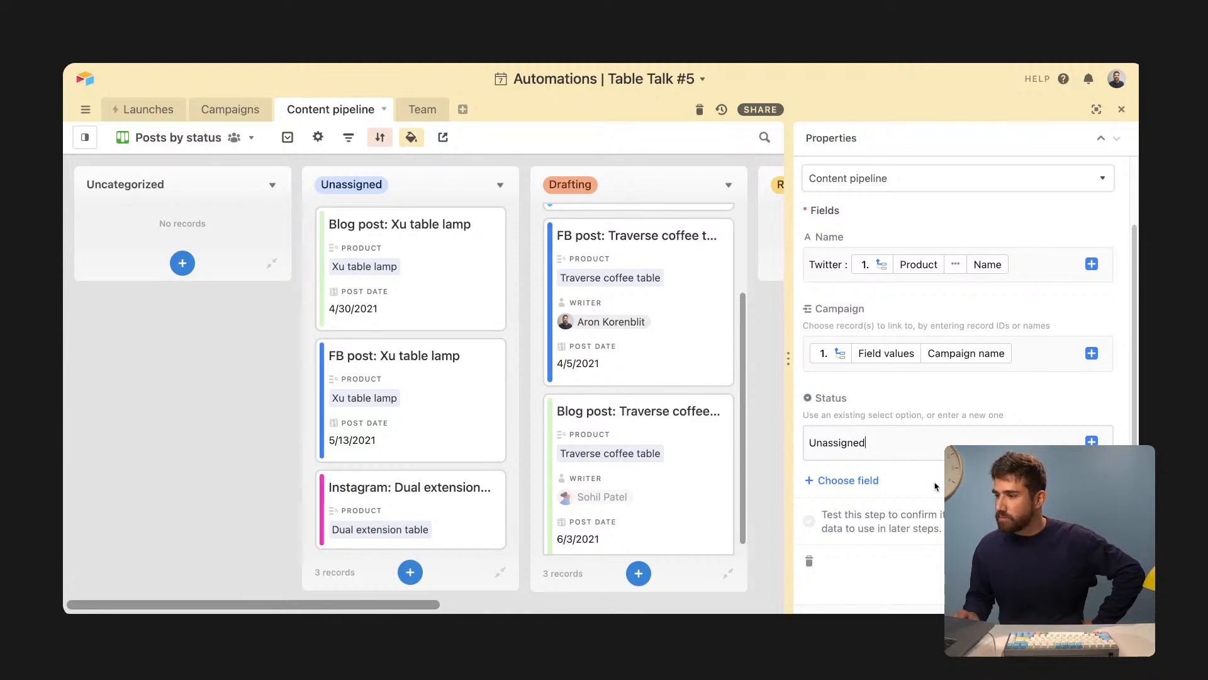
scroll(931, 441, up, 2)
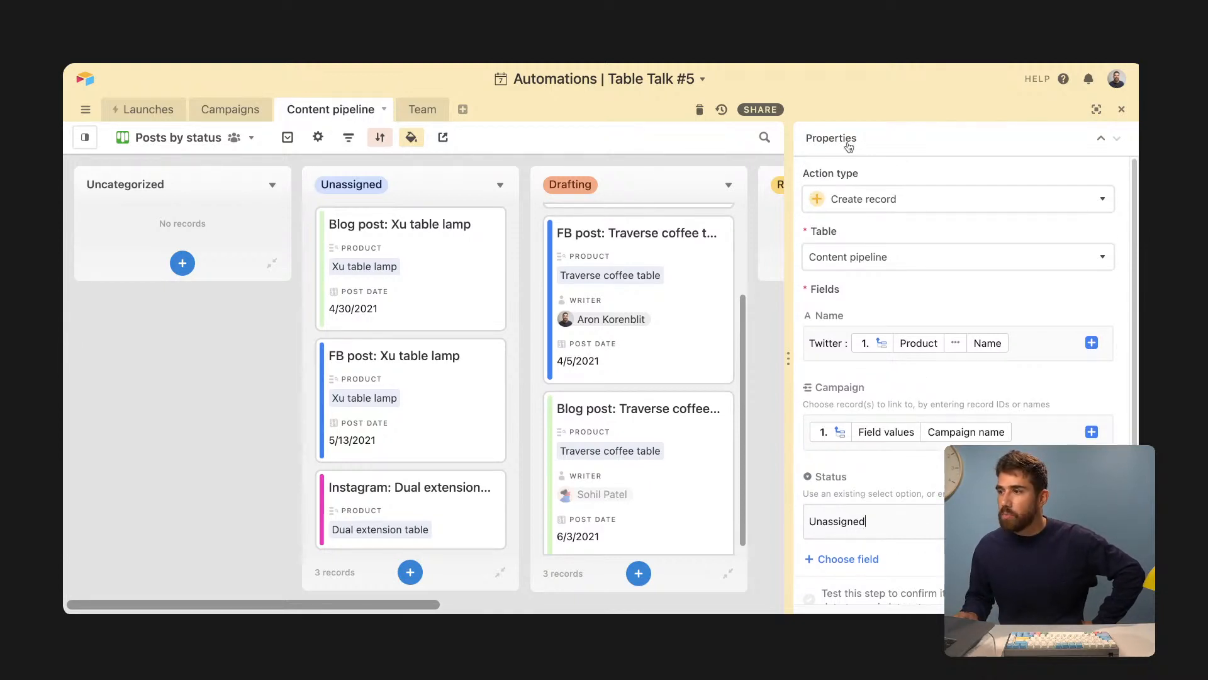
- Expand the Twitter automation to full view and review its trigger conditions and Create record settings
click(1096, 110)
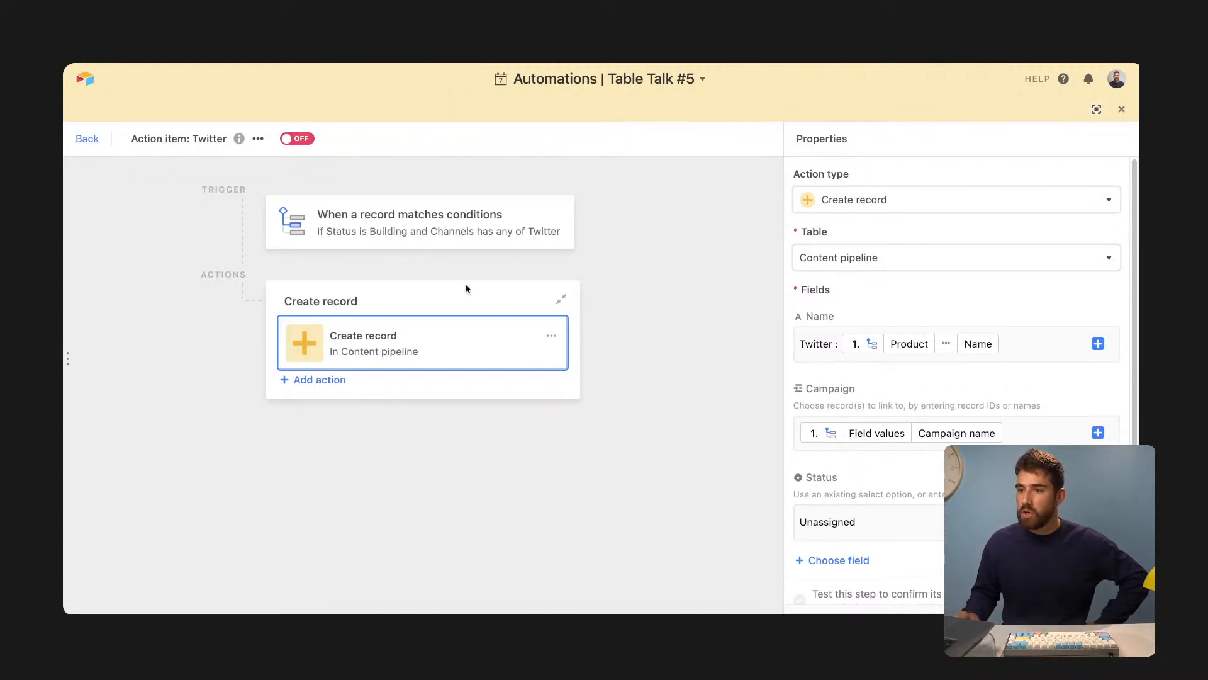
scroll(912, 461, down, 3)
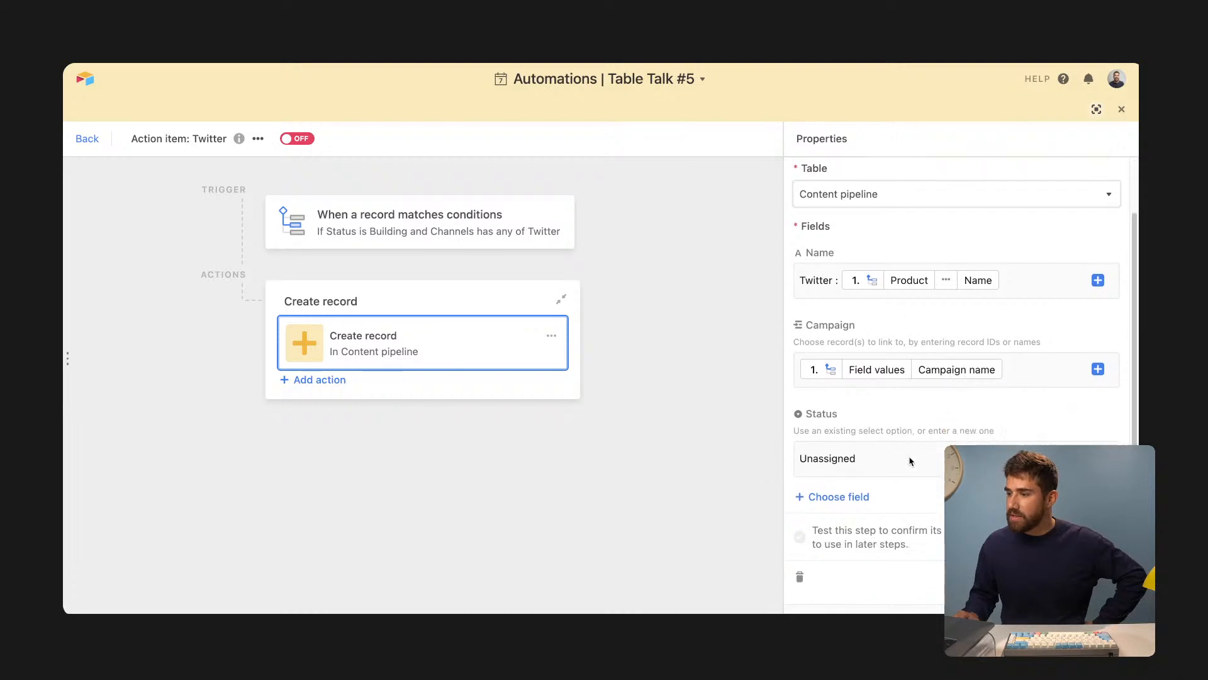
click(407, 217)
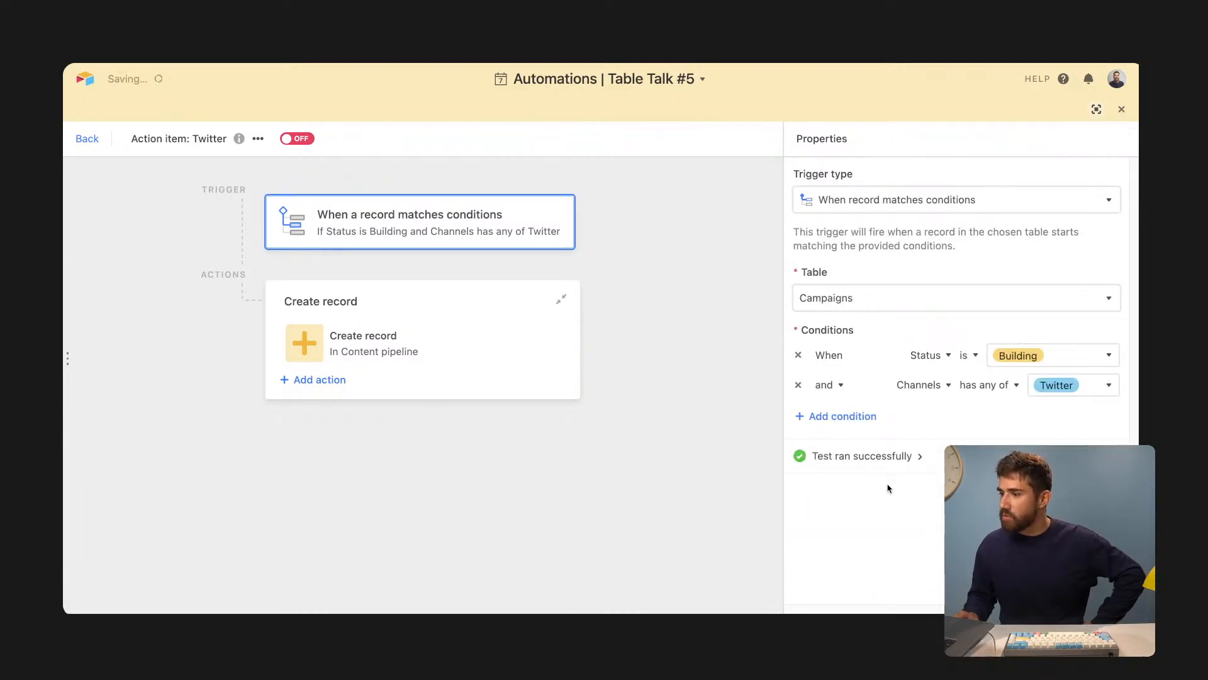
click(423, 360)
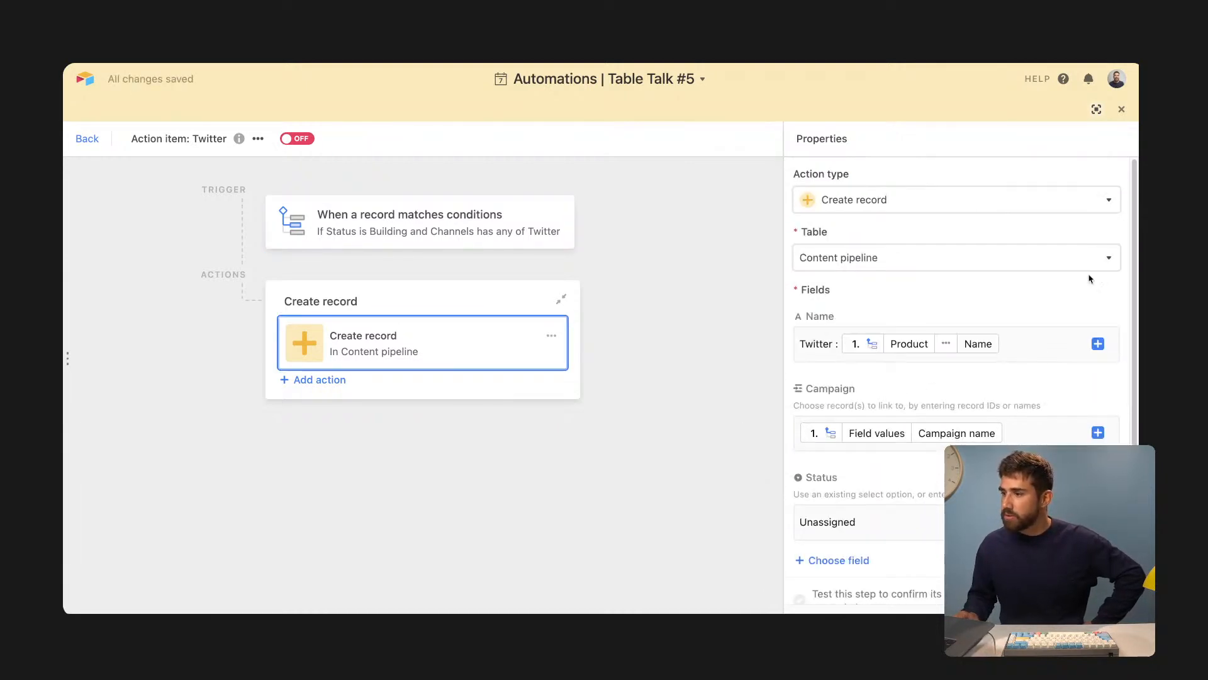
scroll(1013, 365, down, 3)
scroll(899, 384, up, 3)
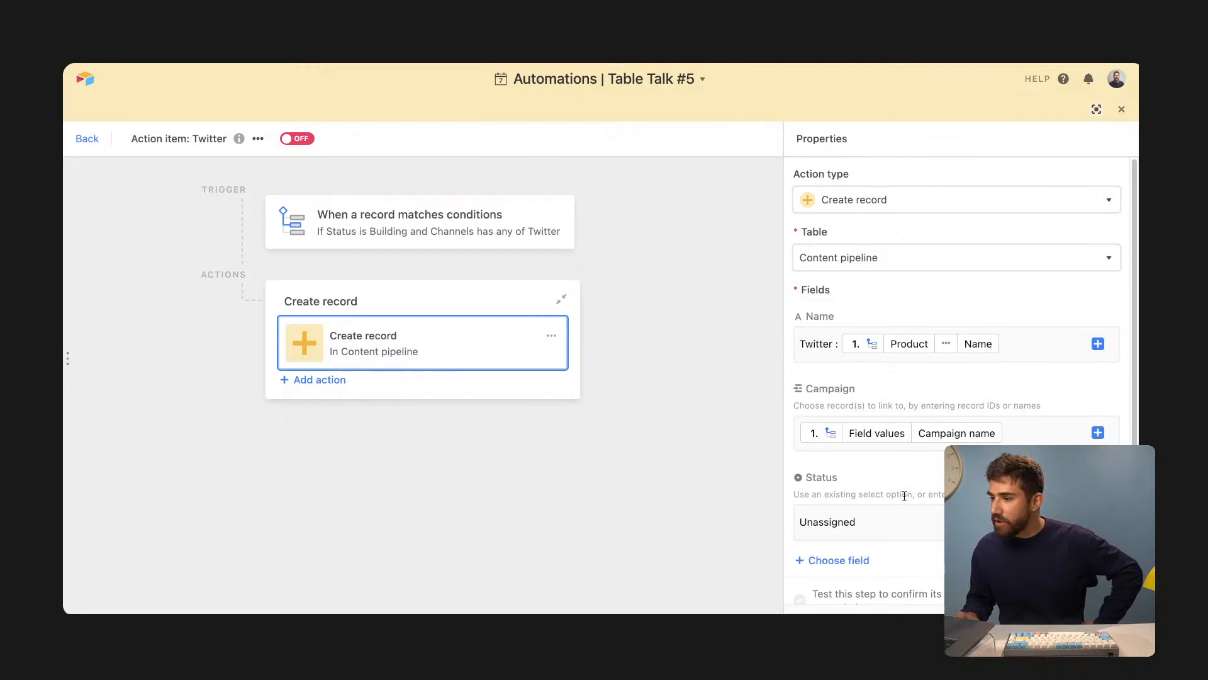
scroll(905, 496, down, 1)
scroll(890, 440, down, 2)
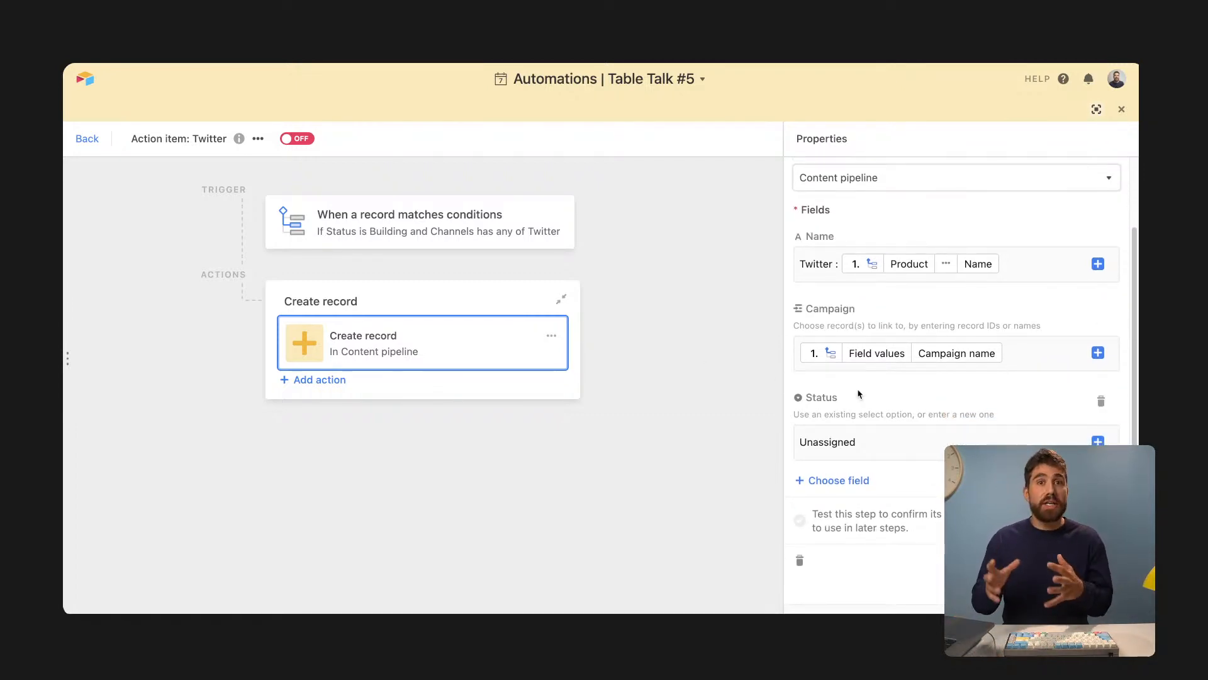
scroll(859, 395, up, 1)
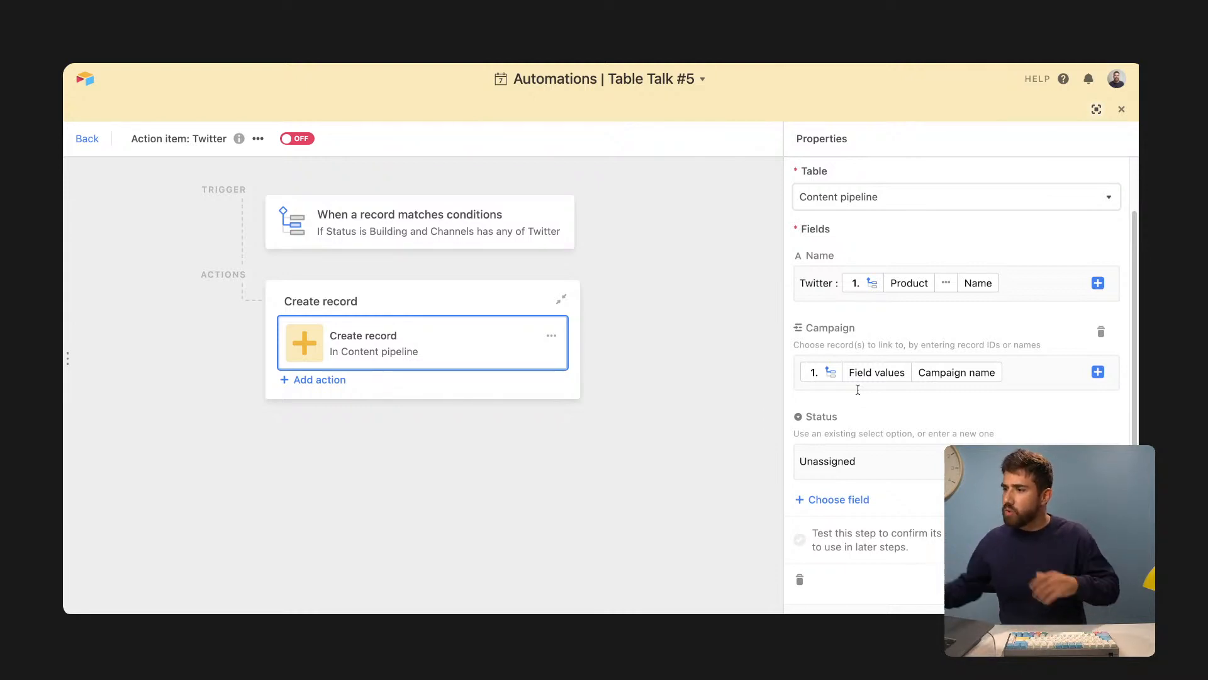
scroll(857, 389, up, 1)
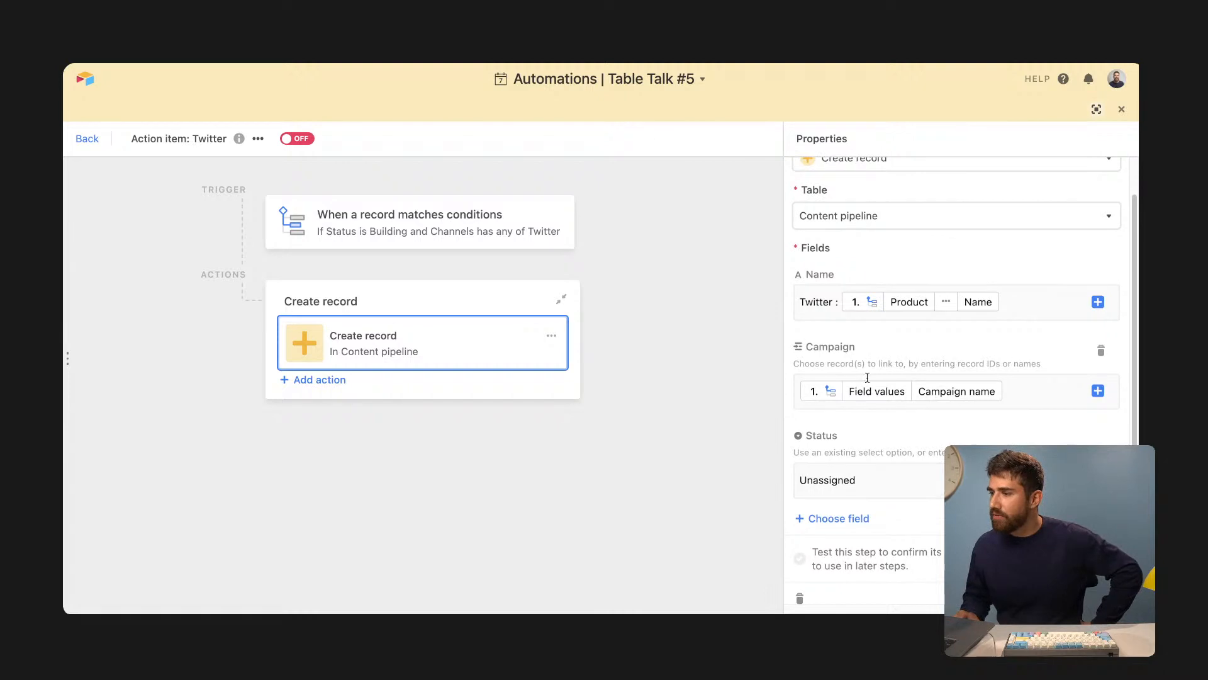
scroll(1067, 244, up, 1)
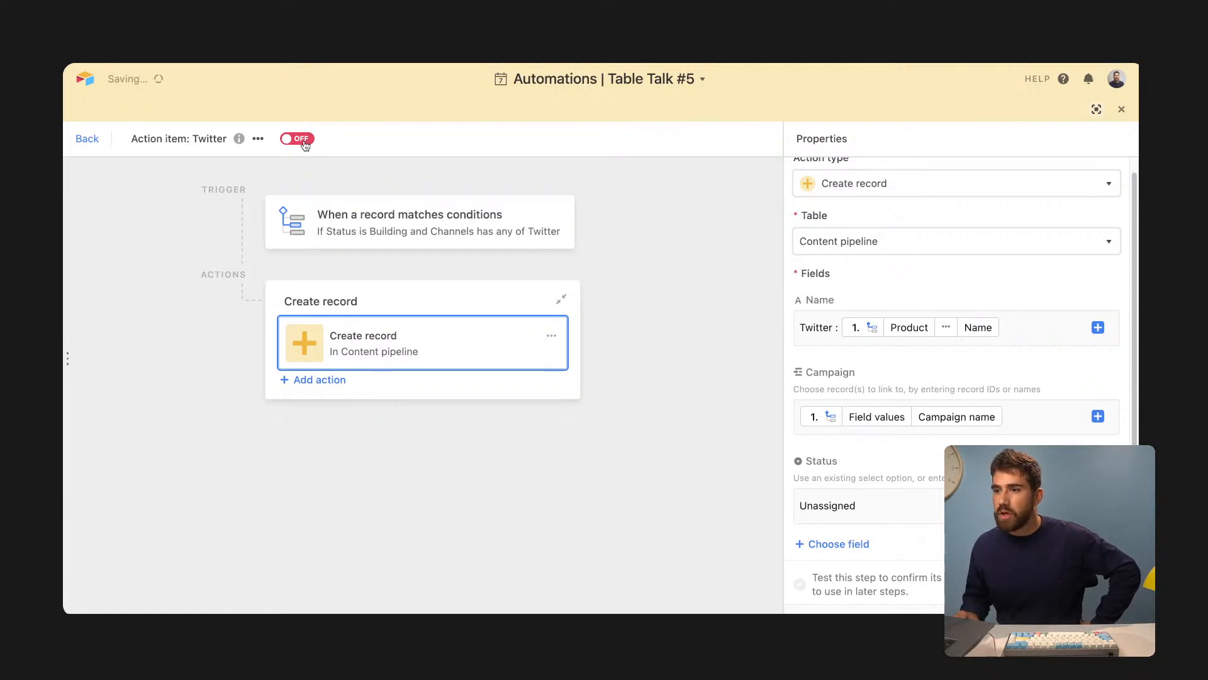
- Inspect the Blog post: Xu table lamp record's hidden fields, then re-dock the automation beside the board
click(1096, 109)
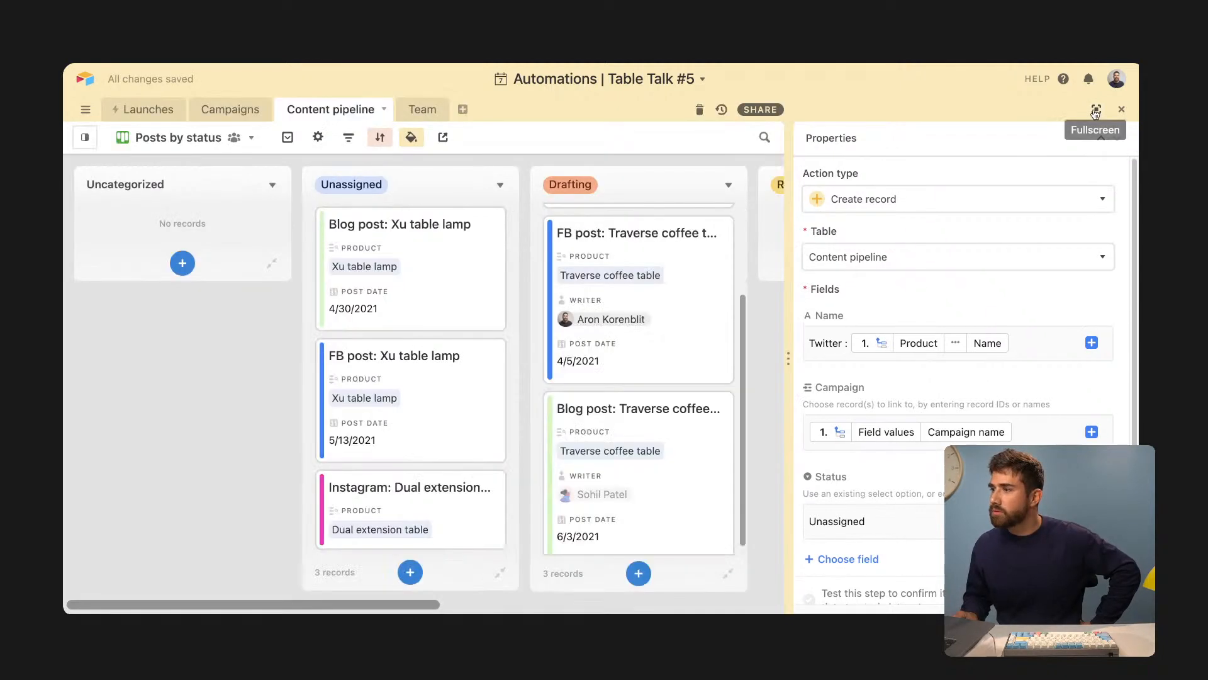
click(422, 271)
scroll(436, 327, down, 3)
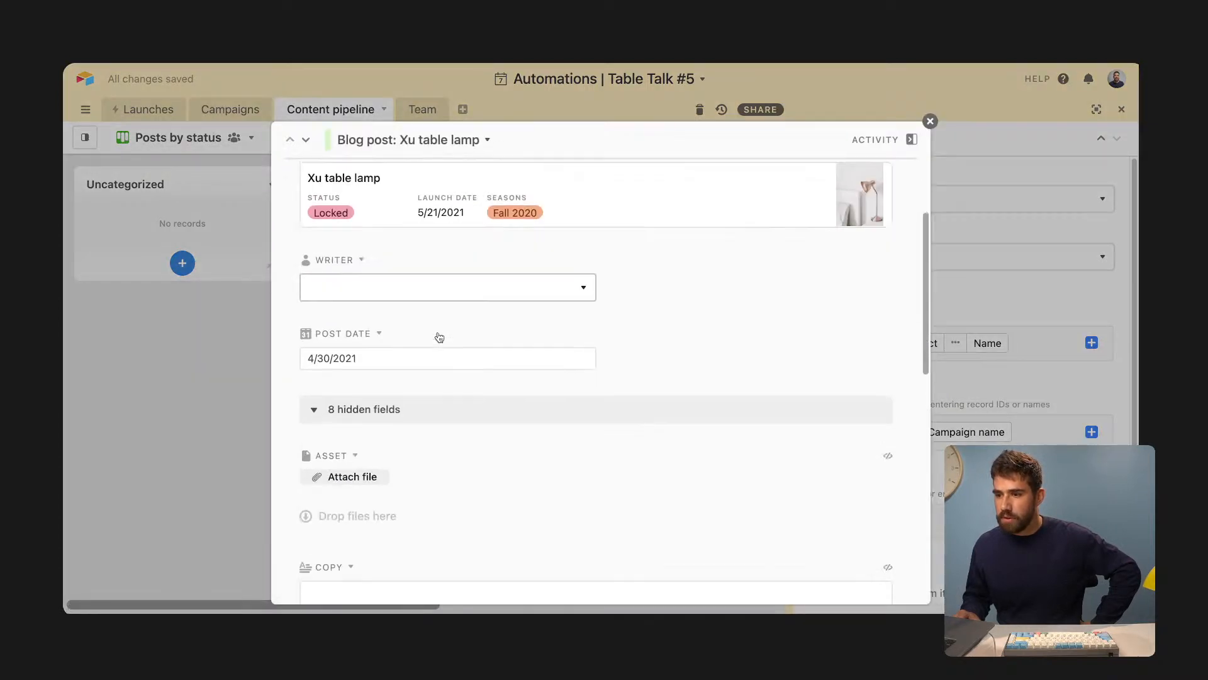
click(387, 406)
click(387, 520)
scroll(421, 487, down, 6)
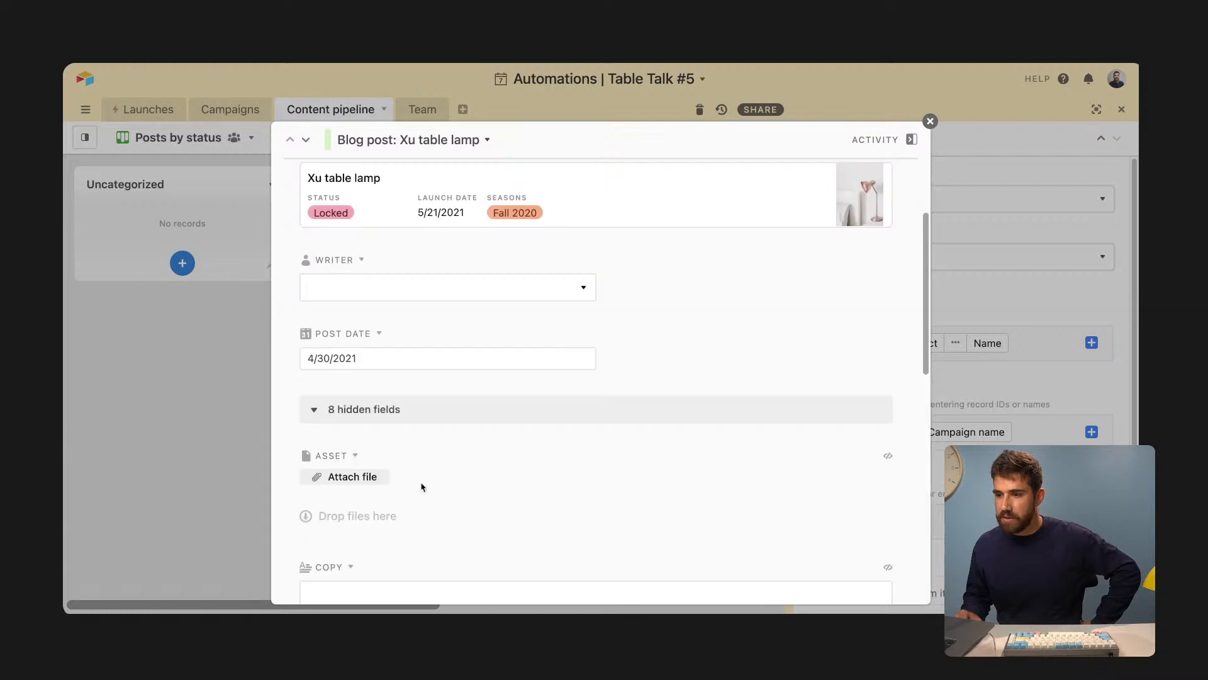
scroll(421, 483, down, 3)
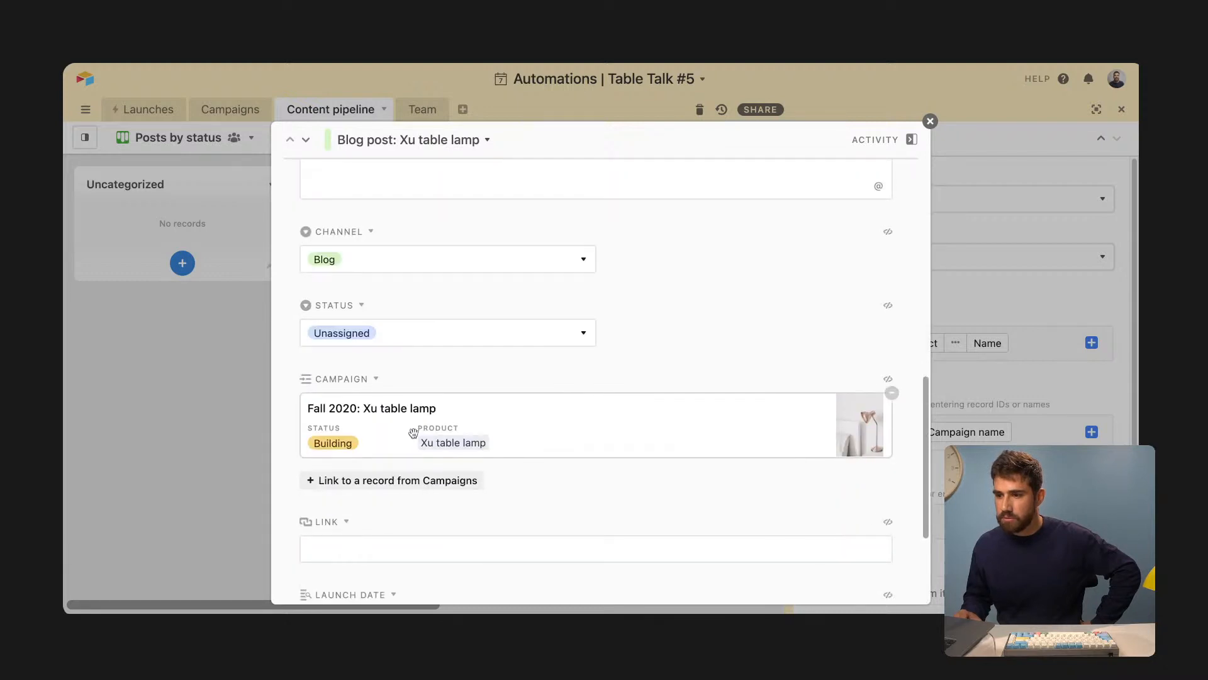
click(215, 406)
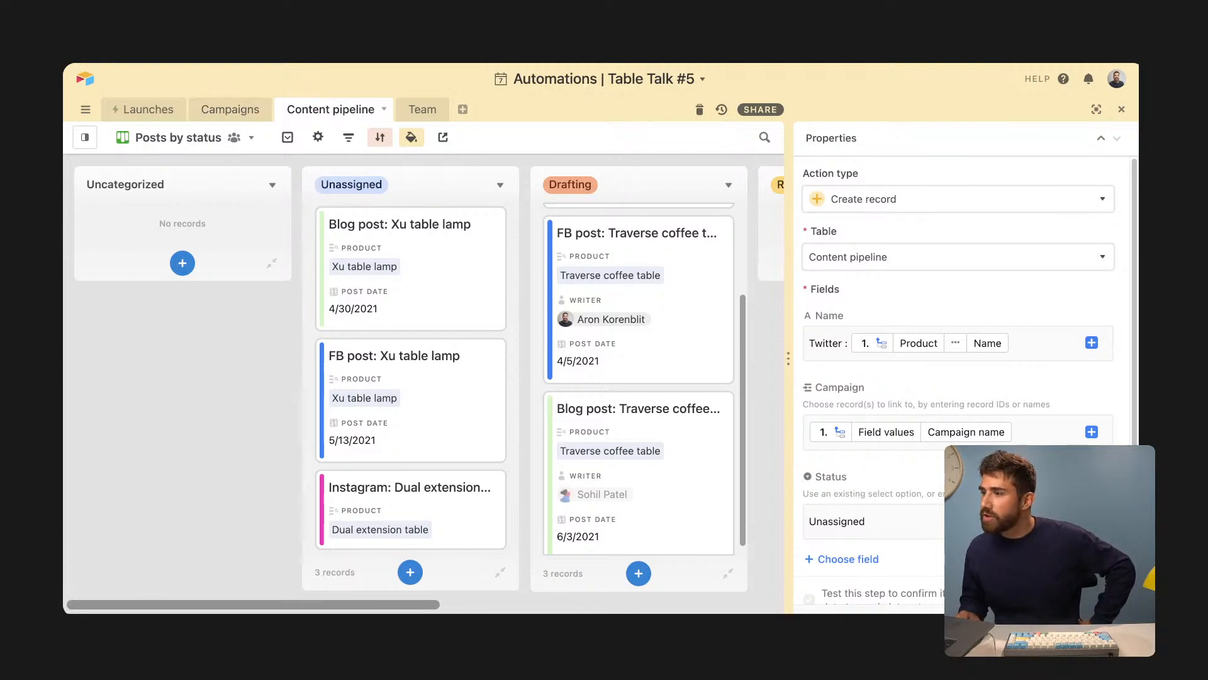
click(1095, 109)
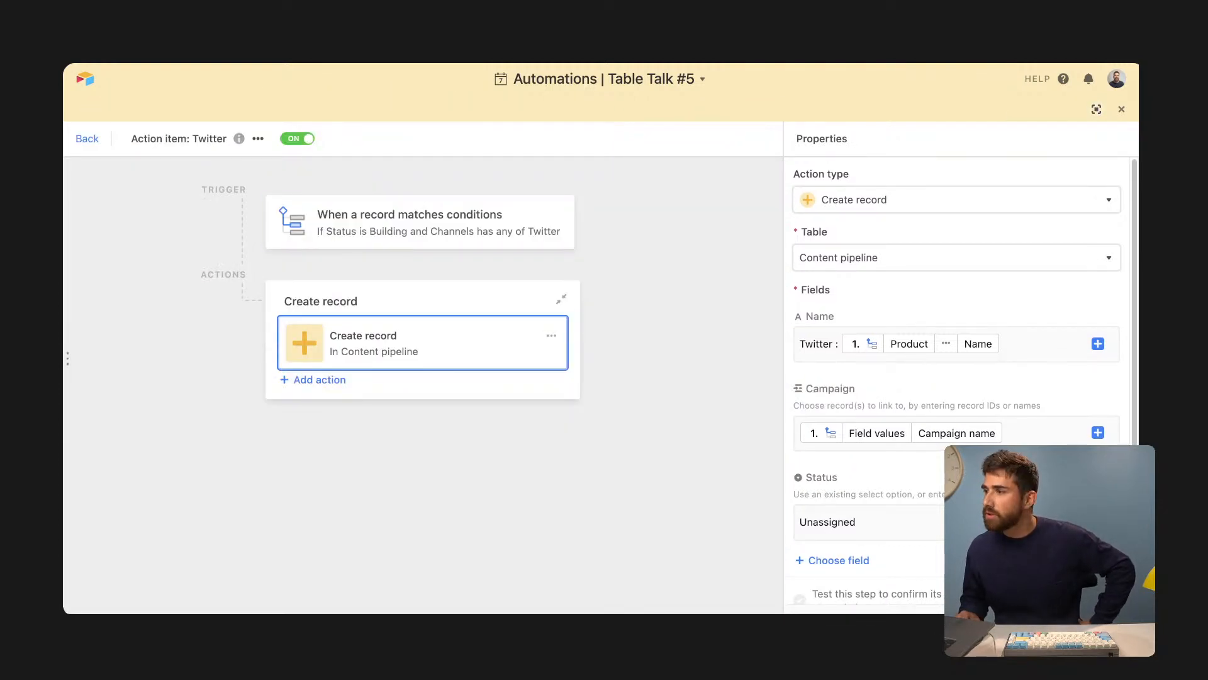
click(1095, 110)
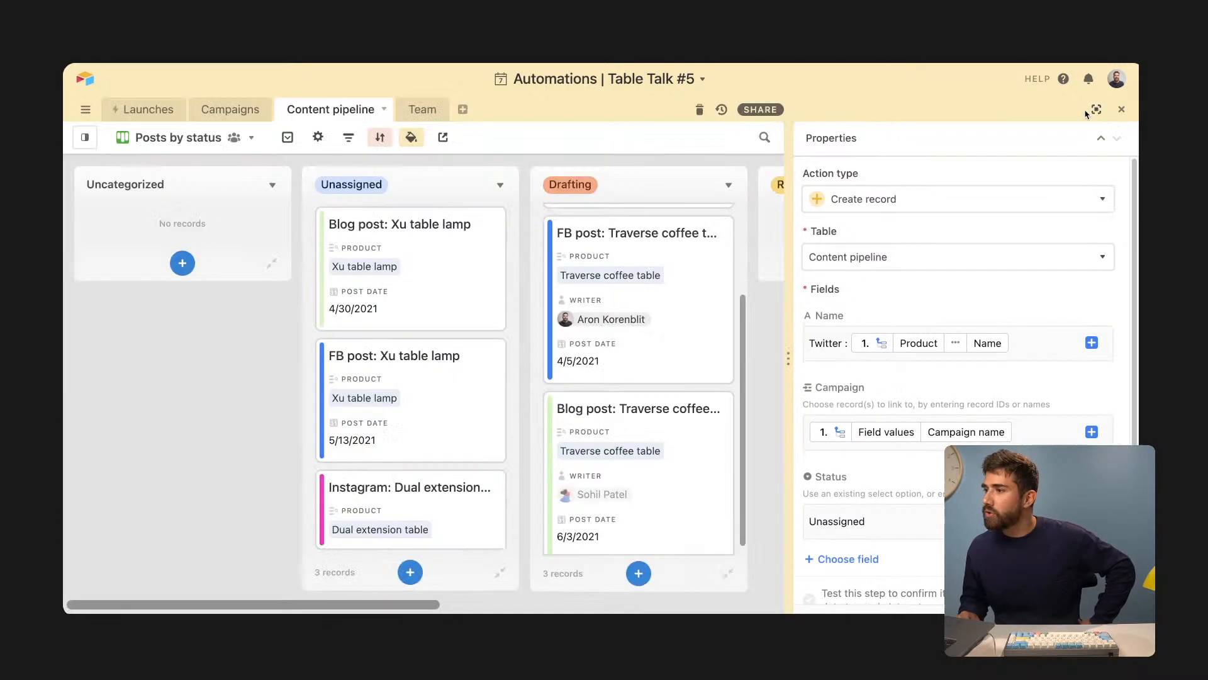
- In Campaigns, move Fall 2020: Nebula chair into Building and check its new Twitter : Nebula chair record
click(233, 109)
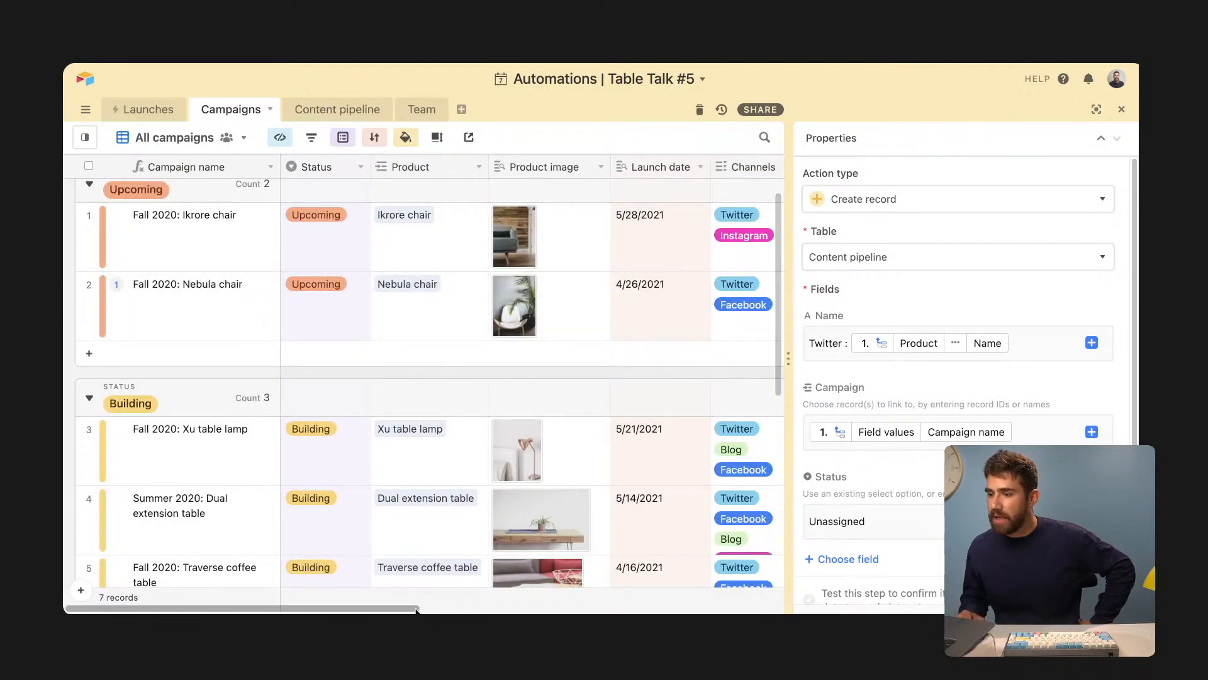
scroll(286, 398, right, 2)
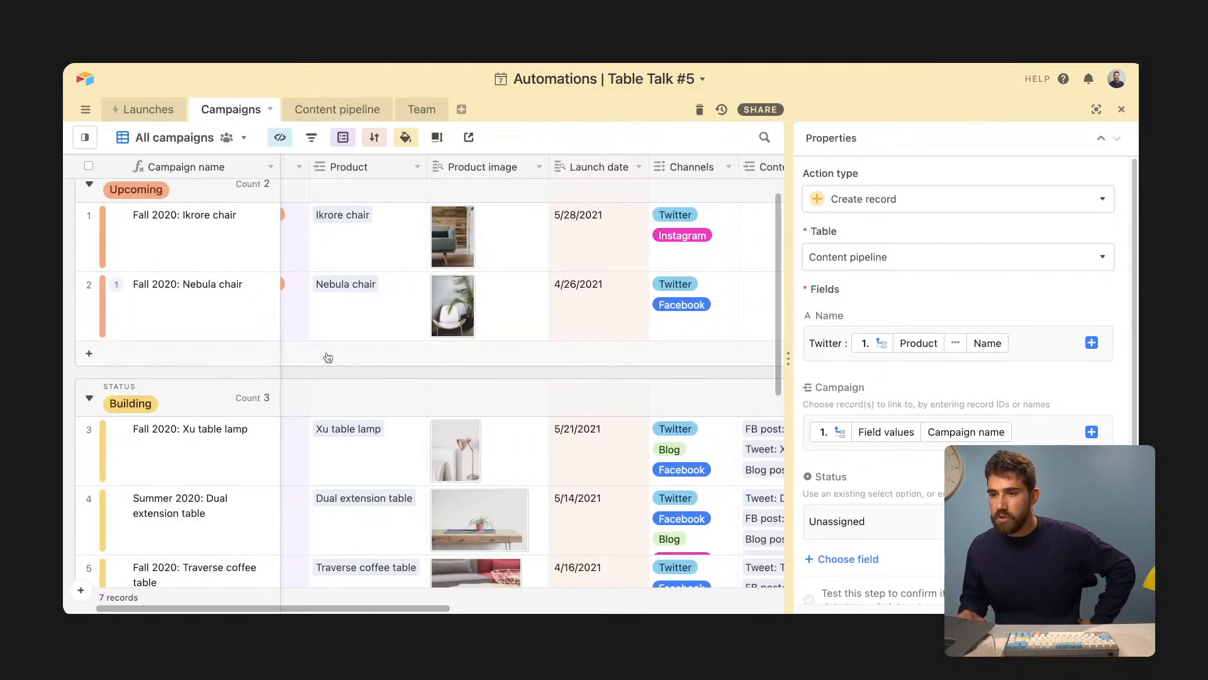
click(1123, 111)
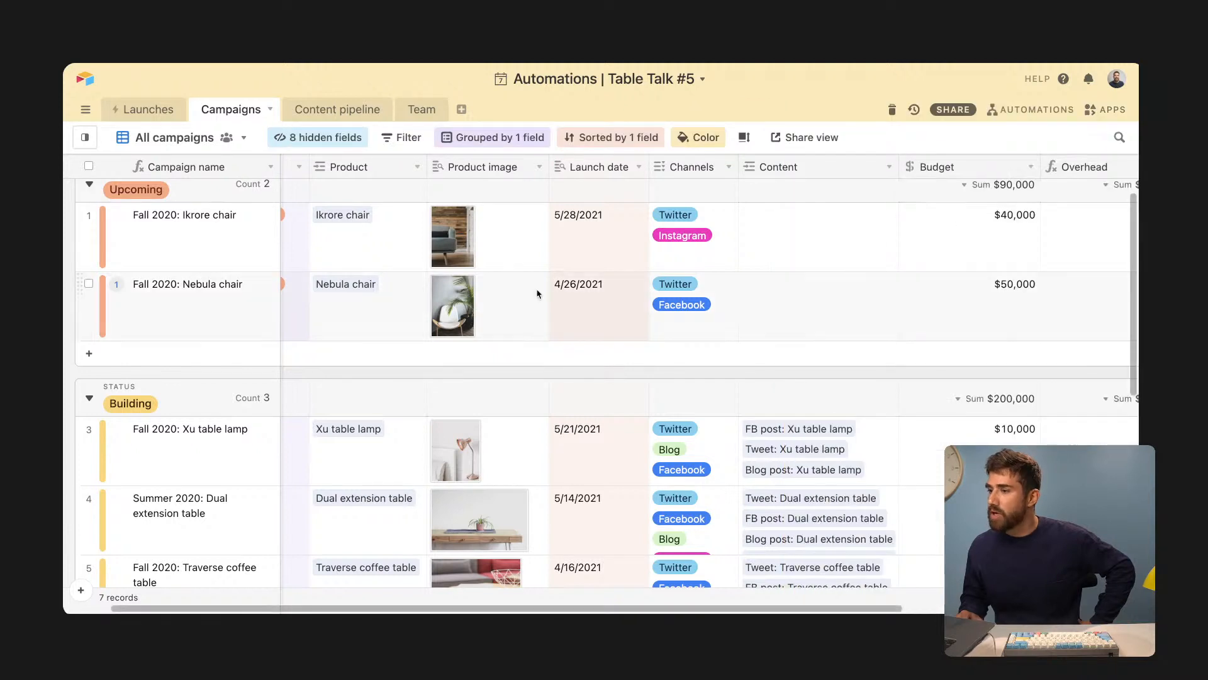
drag(75, 289, 135, 407)
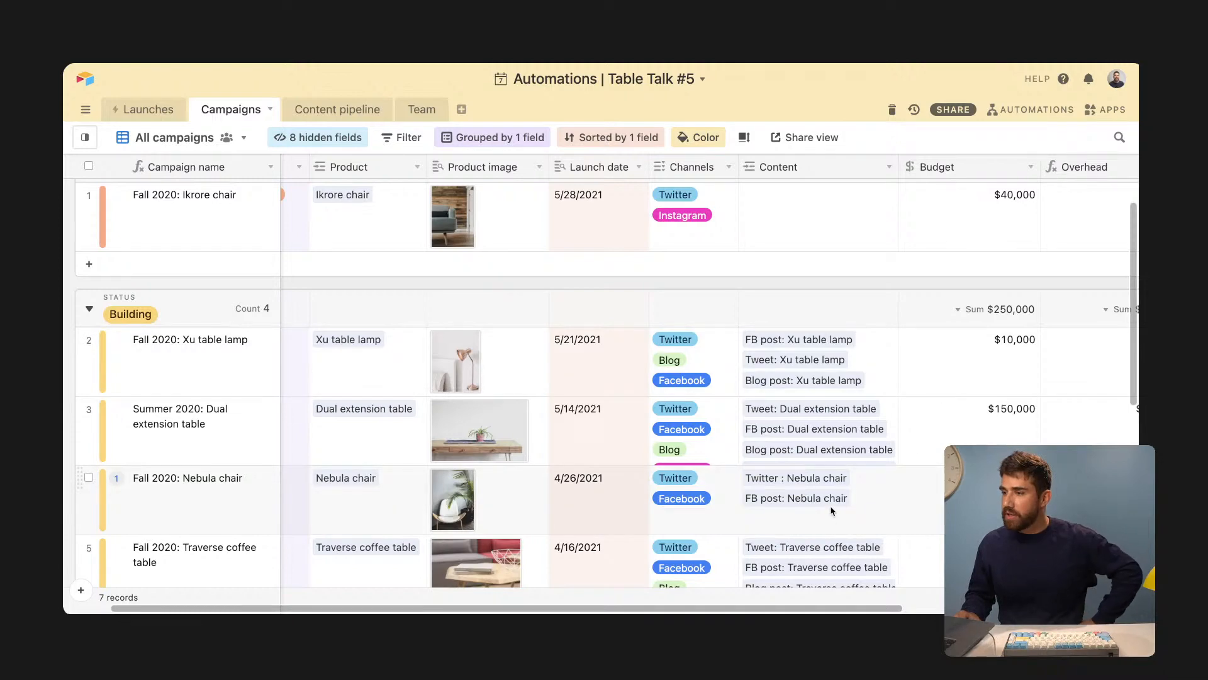
click(779, 485)
click(780, 482)
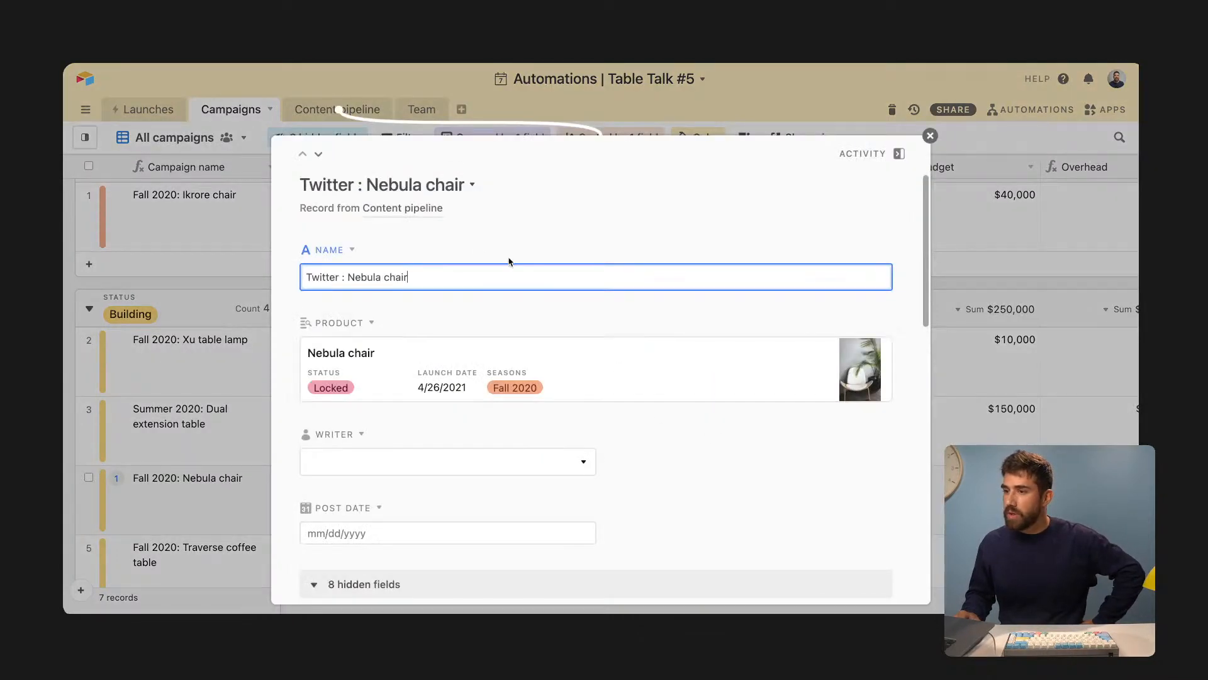
click(899, 154)
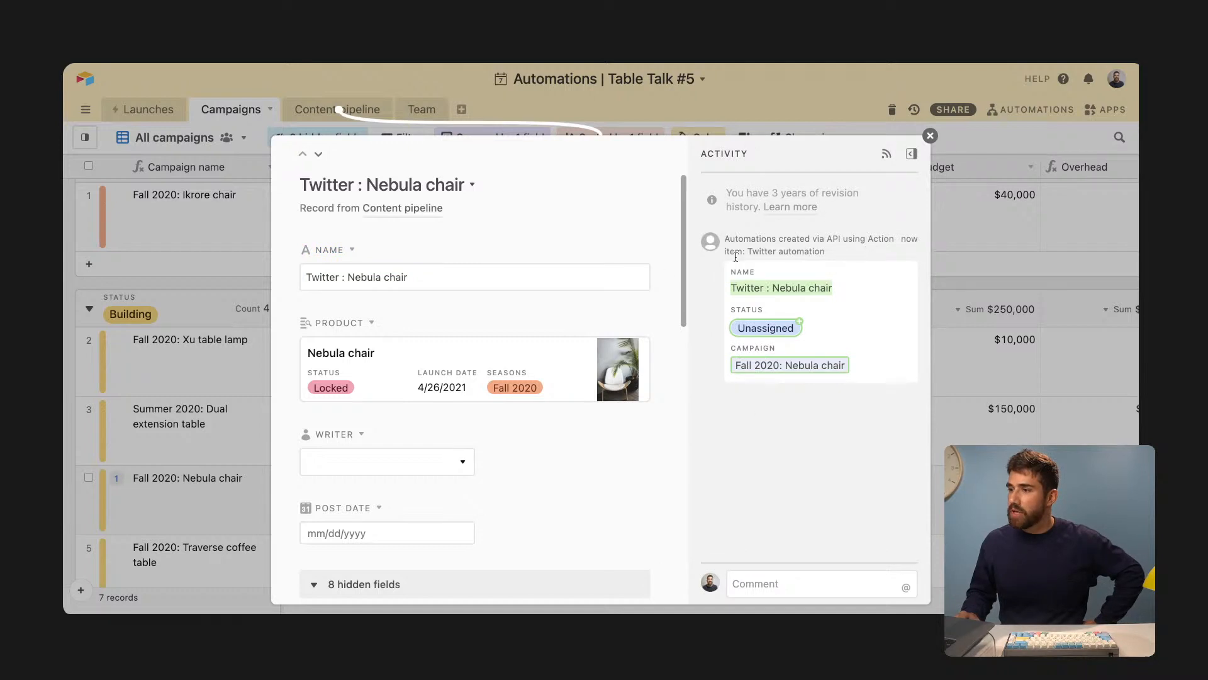
key(Escape)
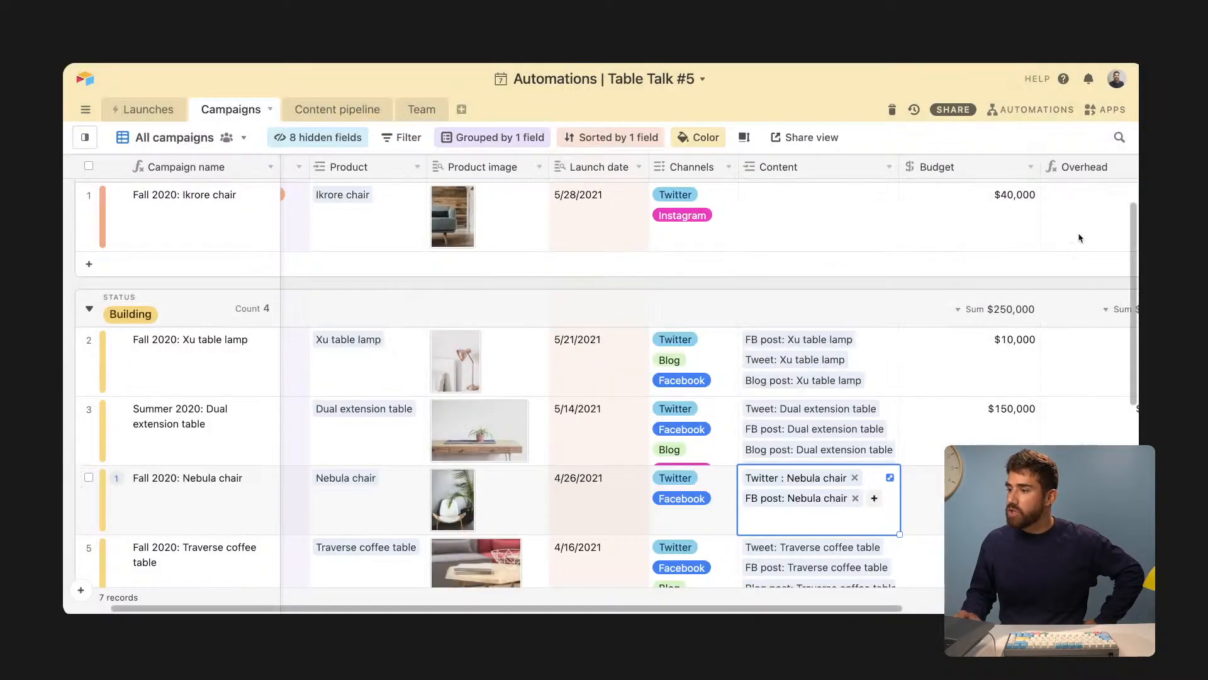
- Review the Action item: Twitter automation's details and Nebula chair's linked content, then reopen the automations list
click(1068, 108)
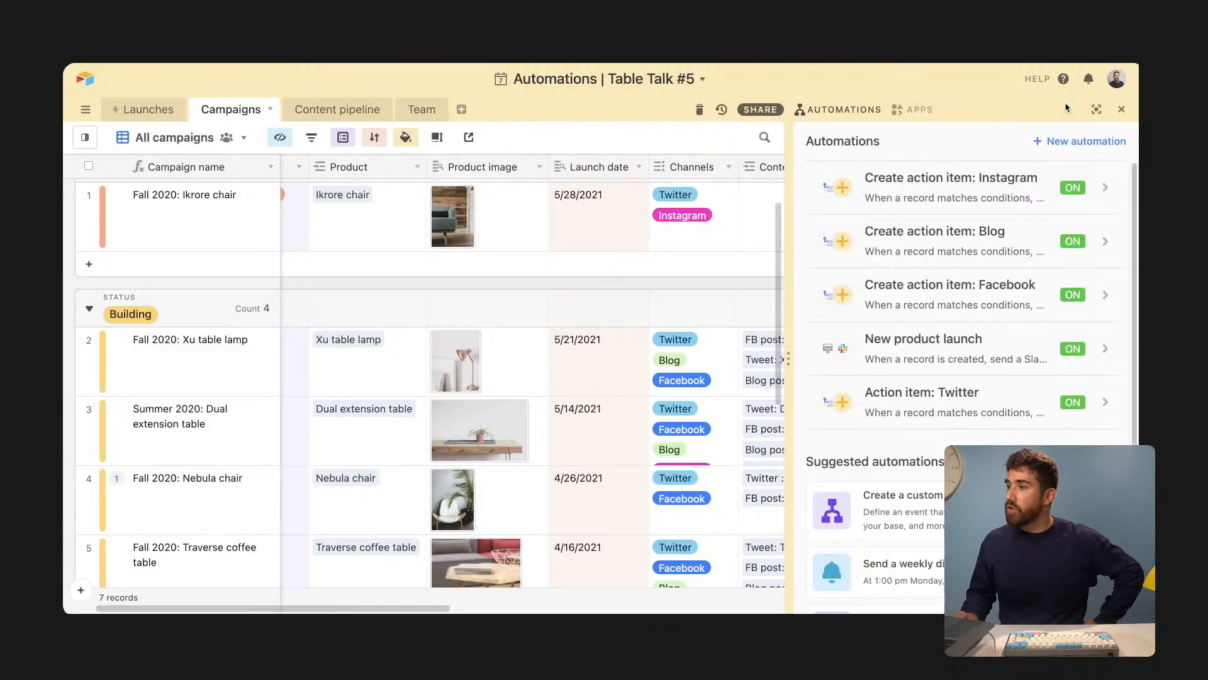
click(961, 409)
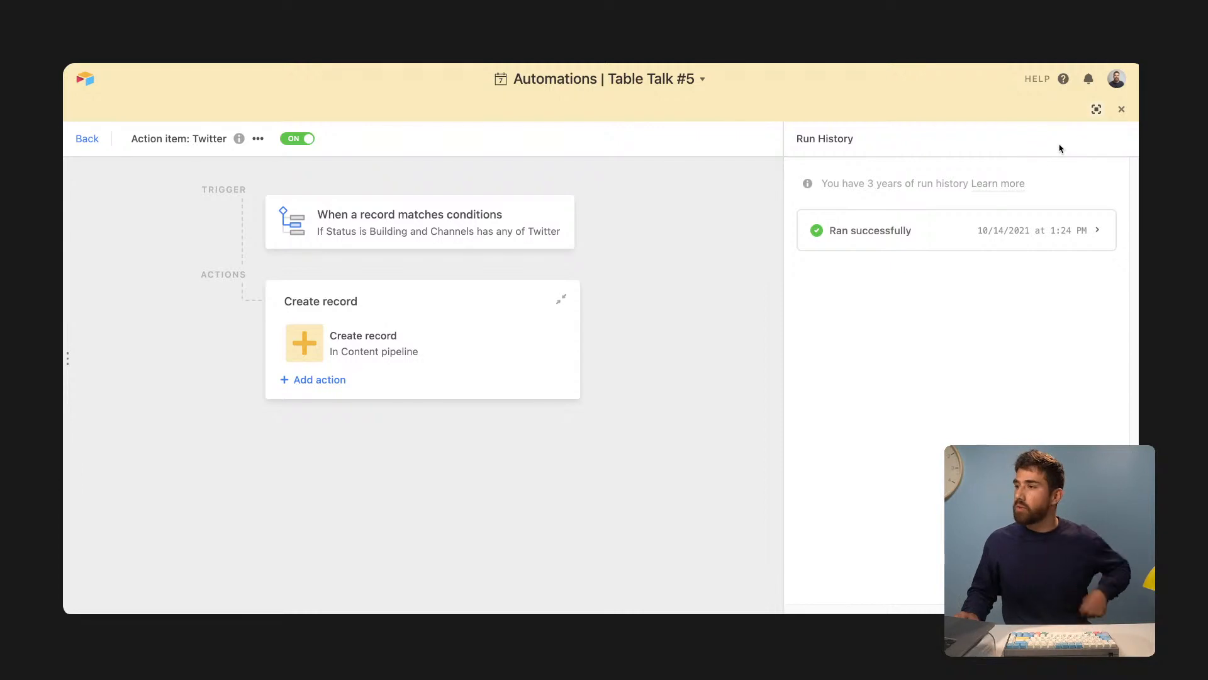
click(1124, 111)
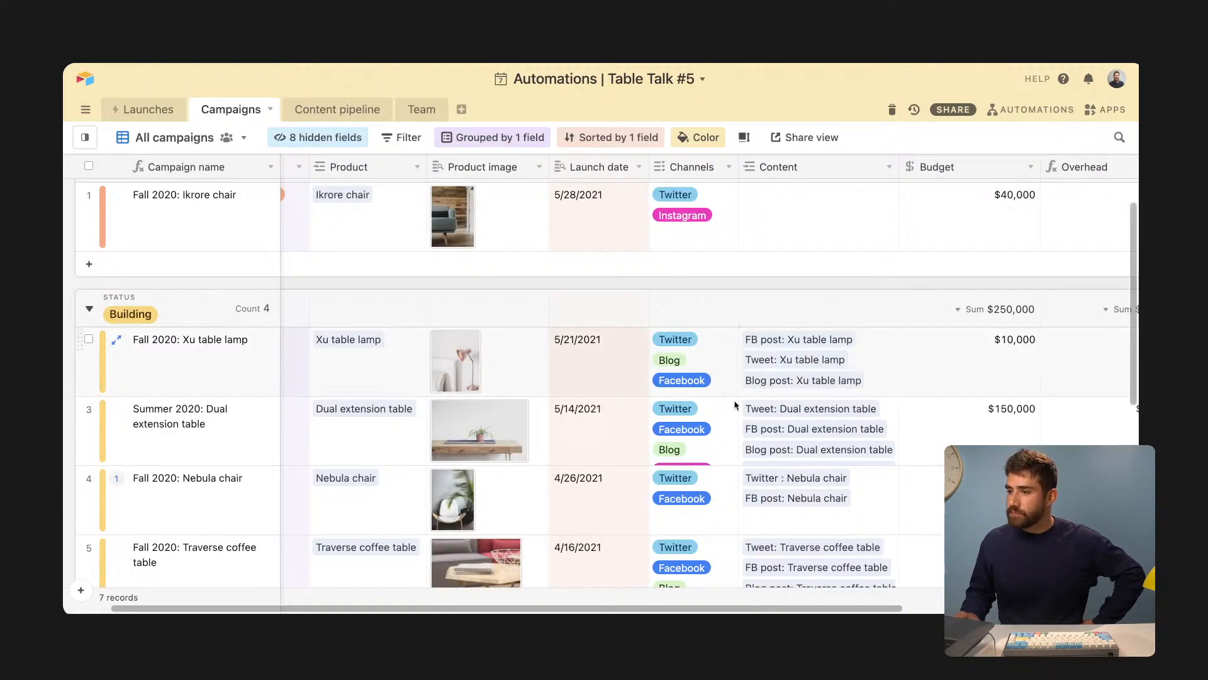
click(803, 500)
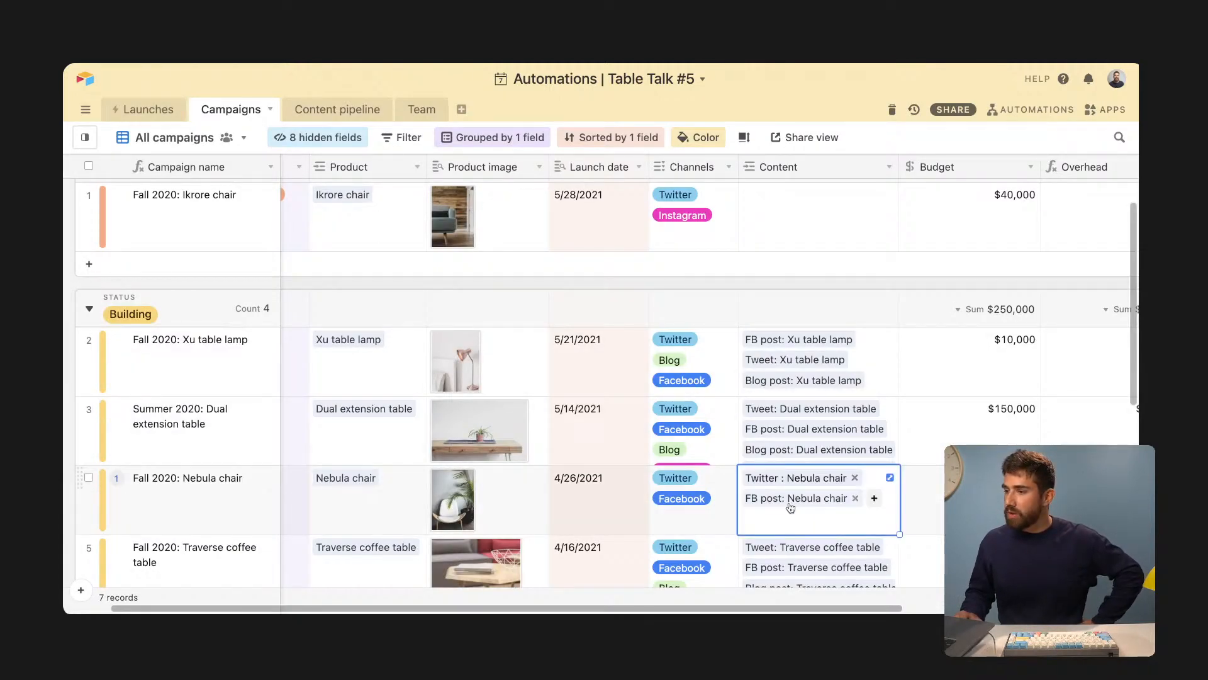
click(1000, 110)
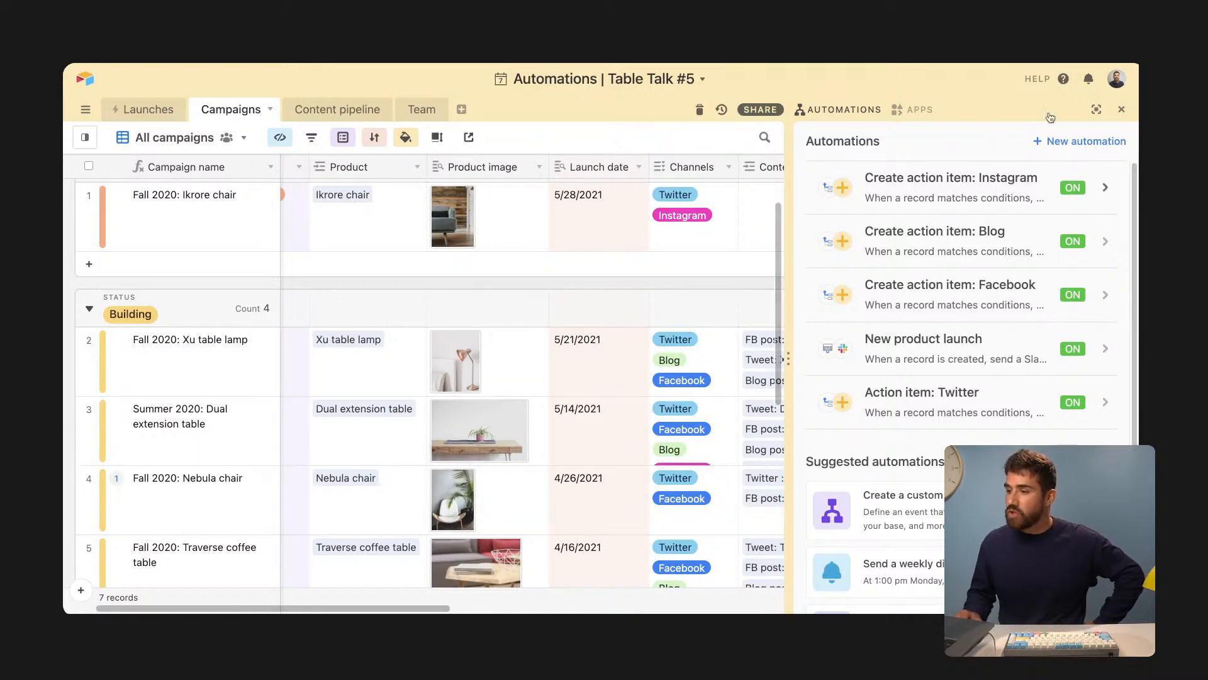
- Close the automations side panel, revealing Nebula chair linked to its Twitter and FB posts
click(1123, 110)
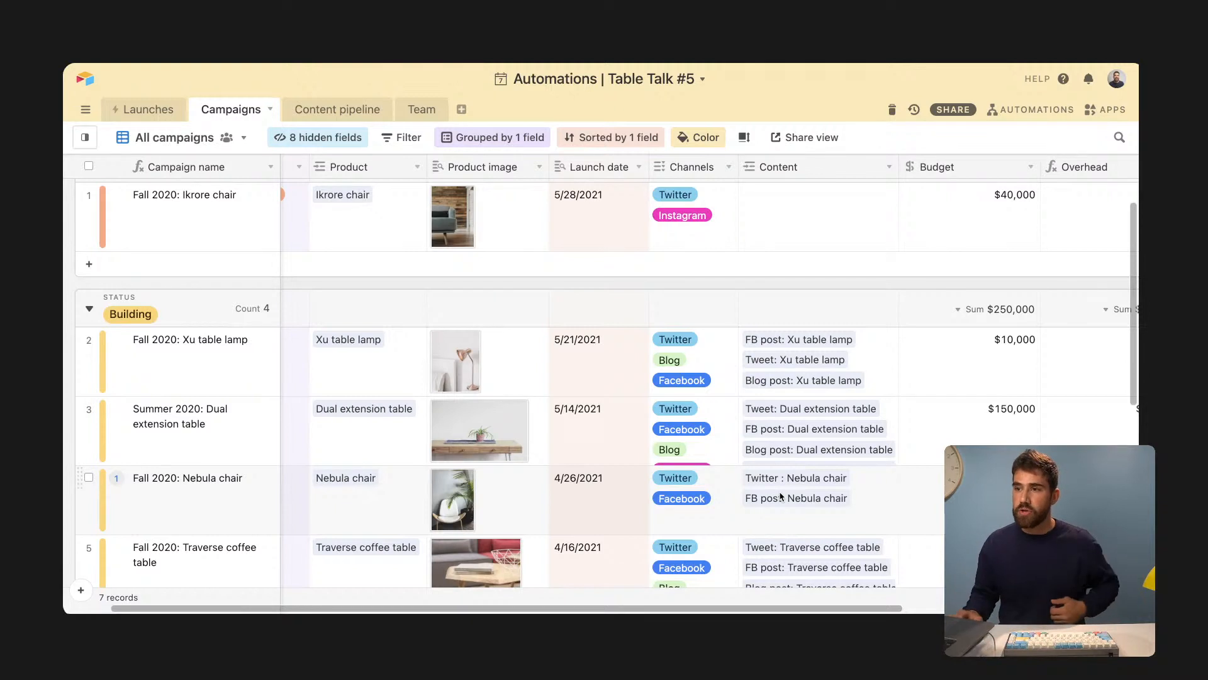
- Show Content pipeline's Posts by platform view and point out the Traverse coffee table tweet's empty Copy
click(349, 116)
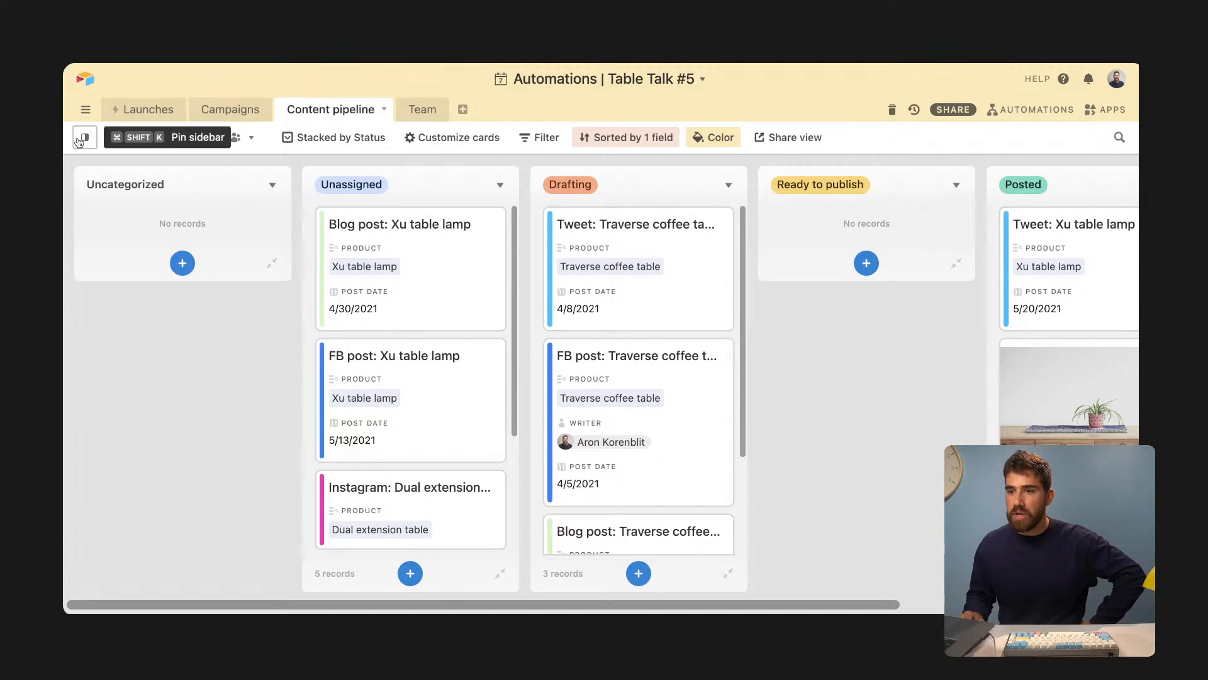
mouse_move(85, 137)
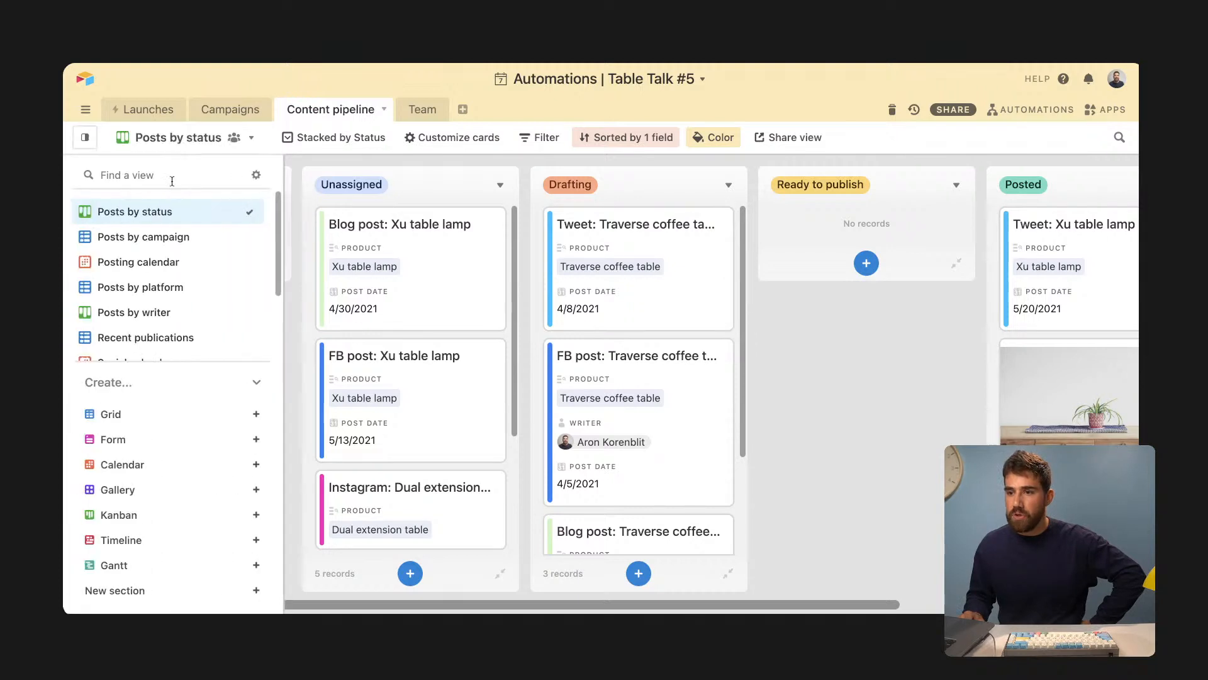
click(181, 288)
scroll(255, 362, down, 4)
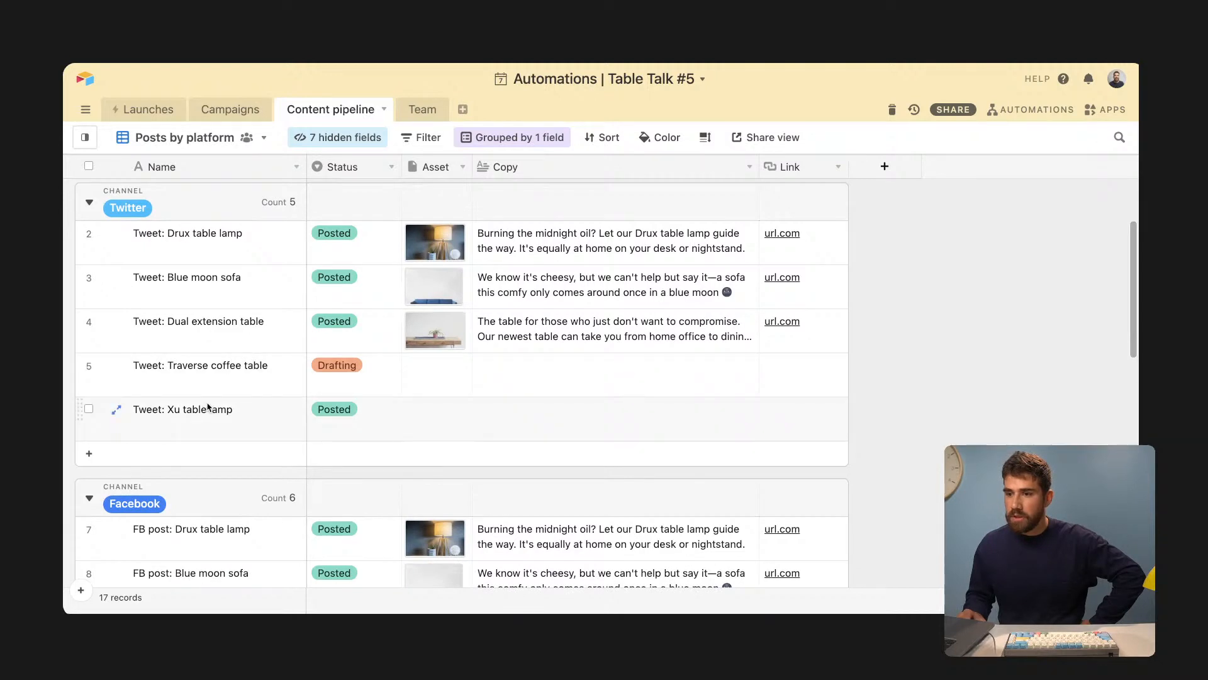
click(263, 379)
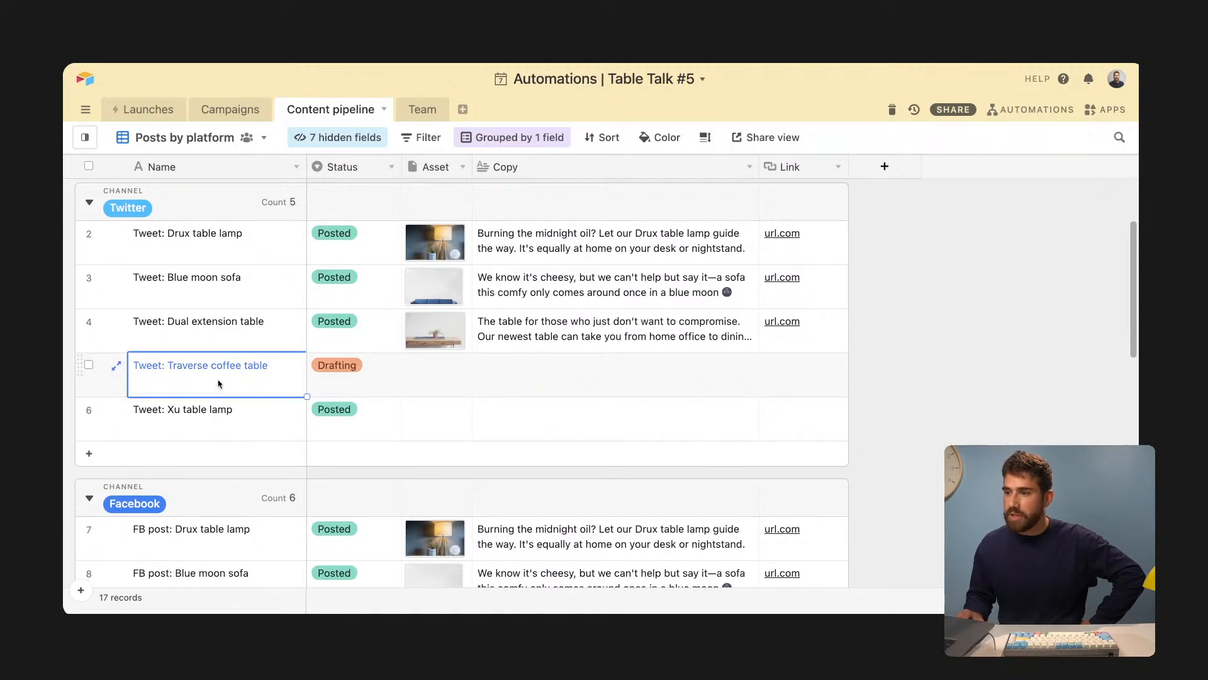
click(510, 385)
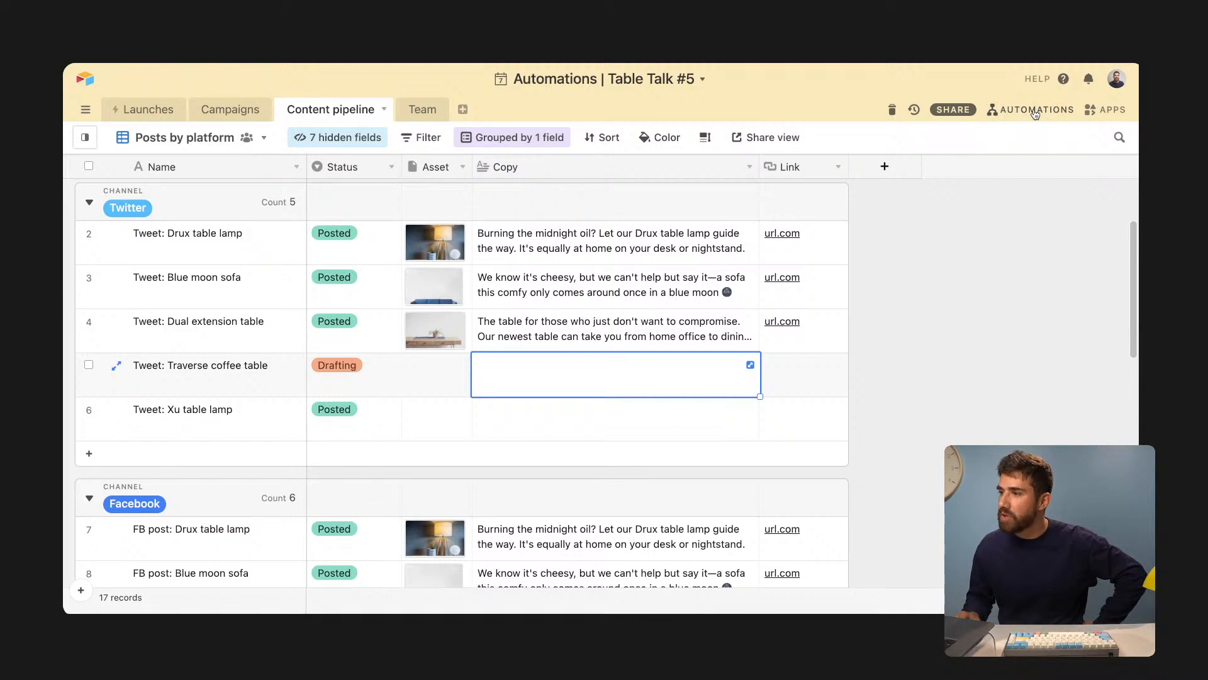
- Create a 'Send tweet' automation triggered when a Content pipeline record matches conditions
click(1035, 110)
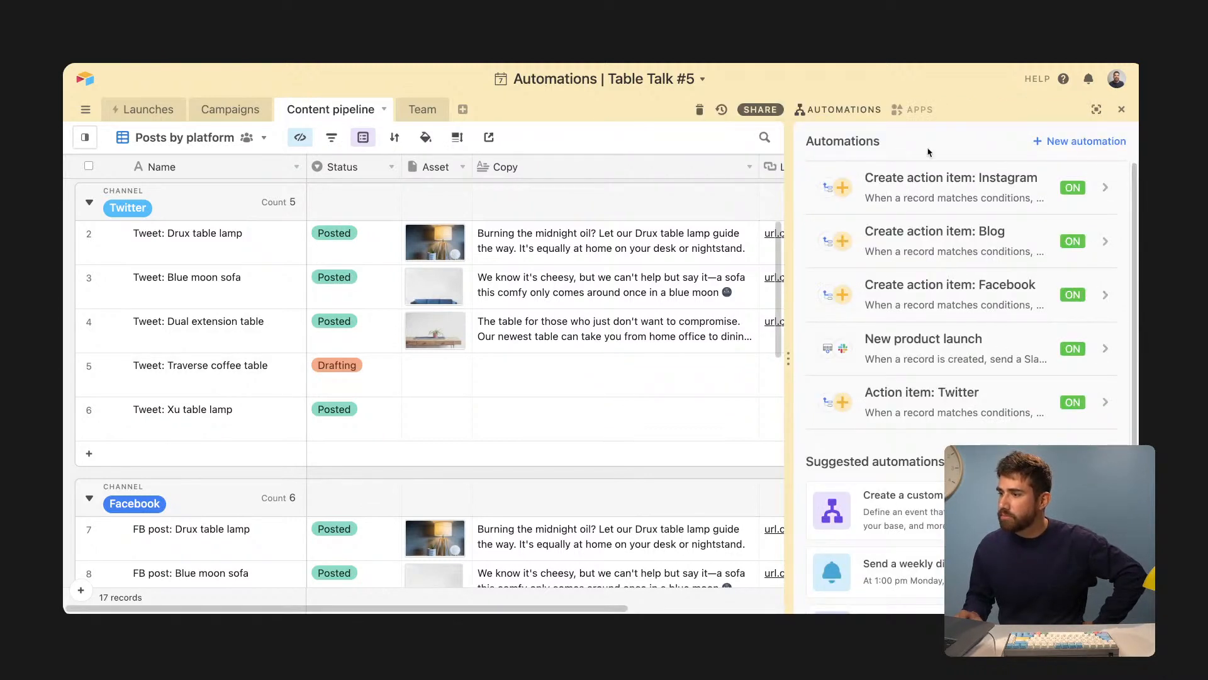
click(1102, 144)
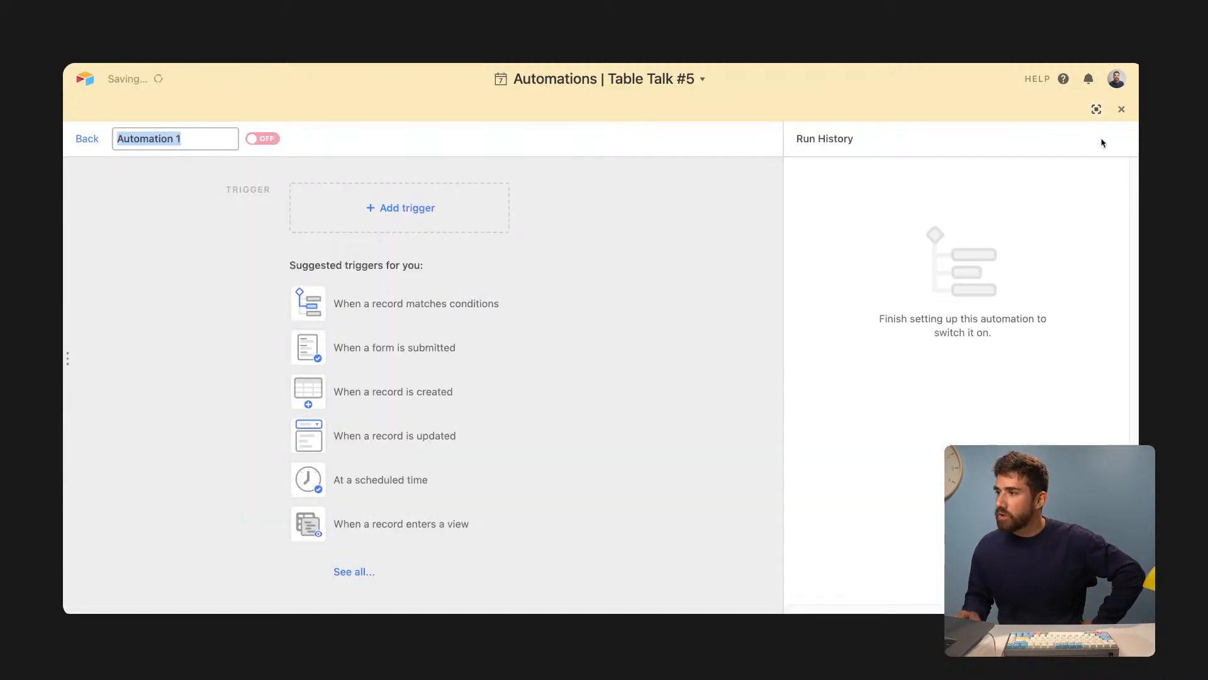
text(Send tweet)
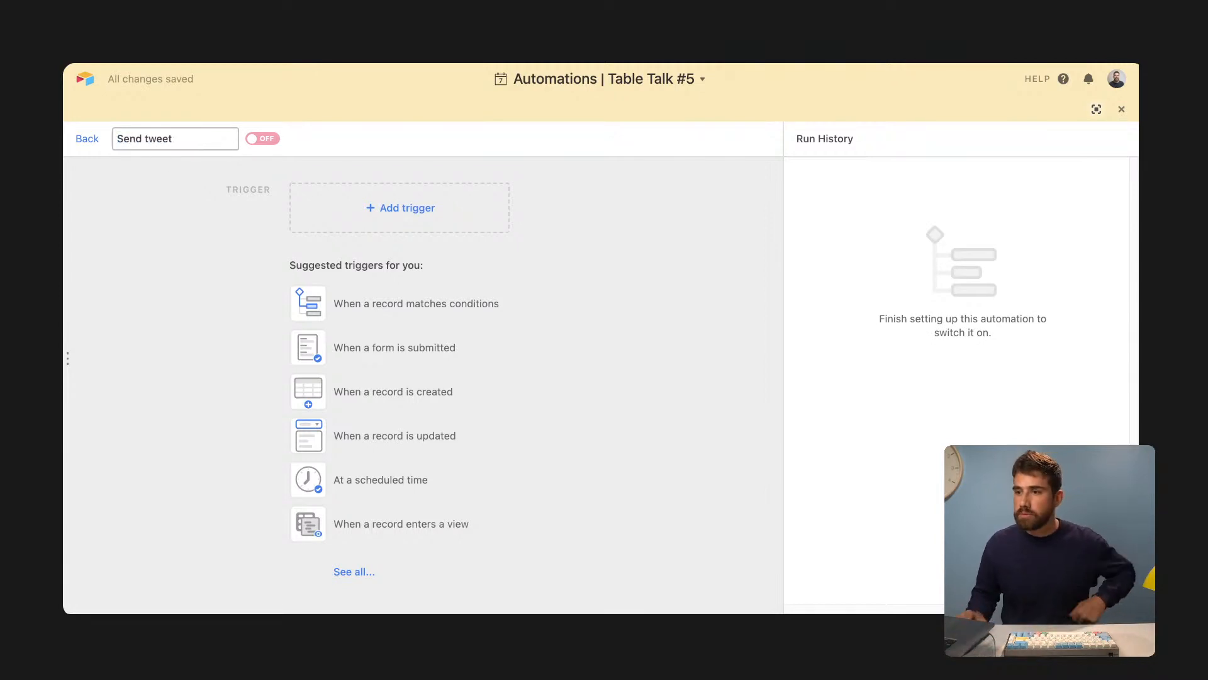
key(Return)
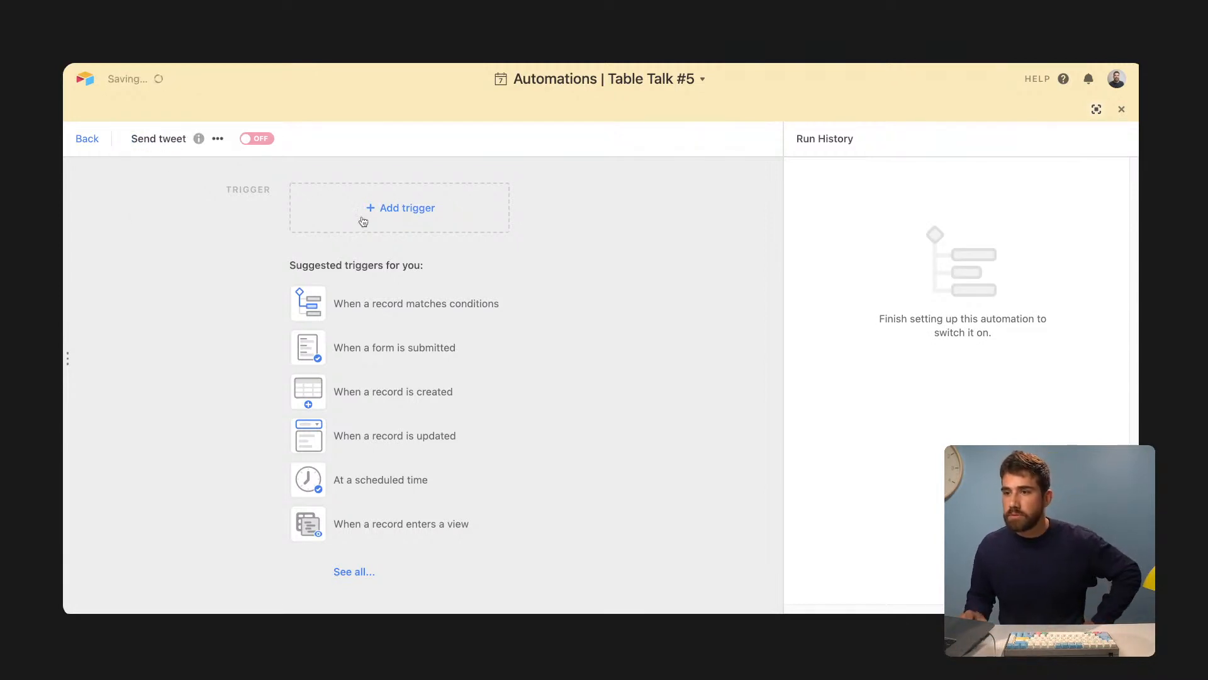
click(395, 219)
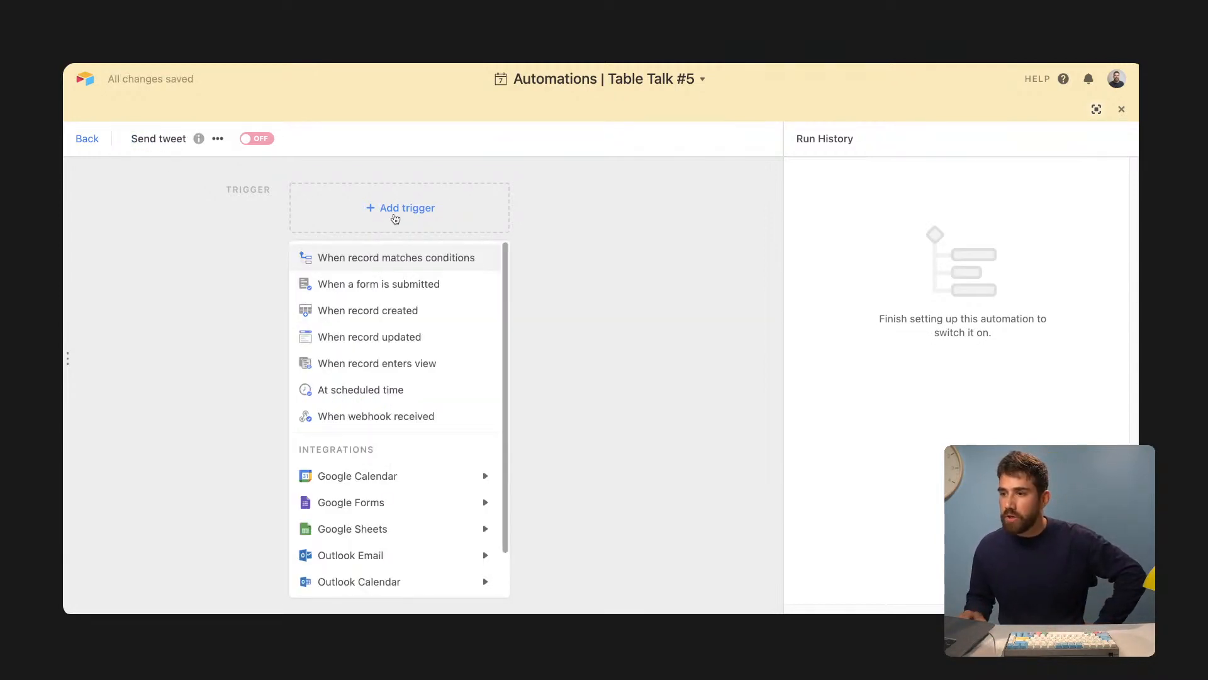
click(409, 259)
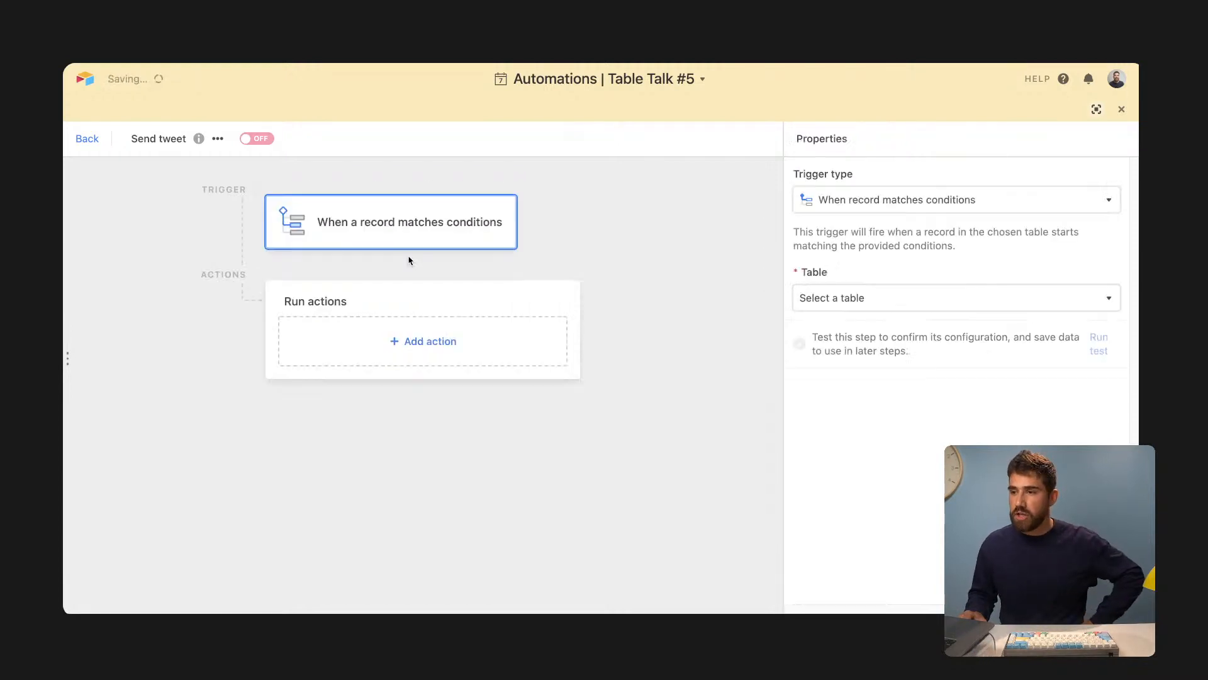
click(904, 294)
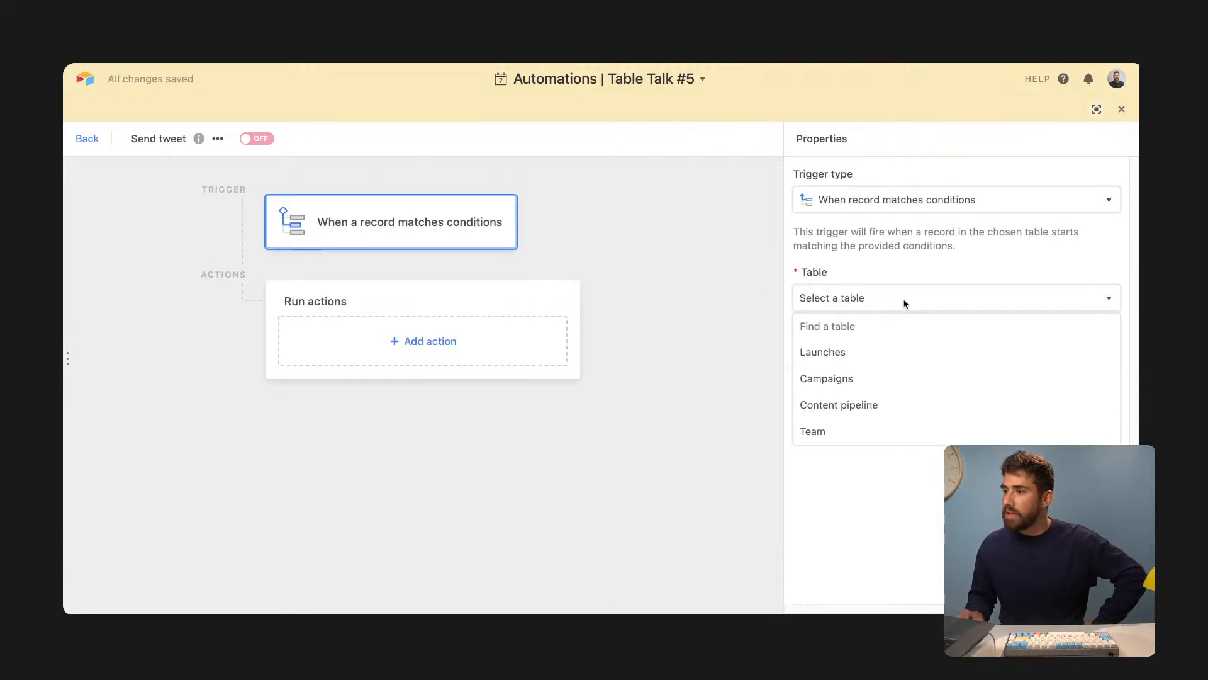
click(888, 404)
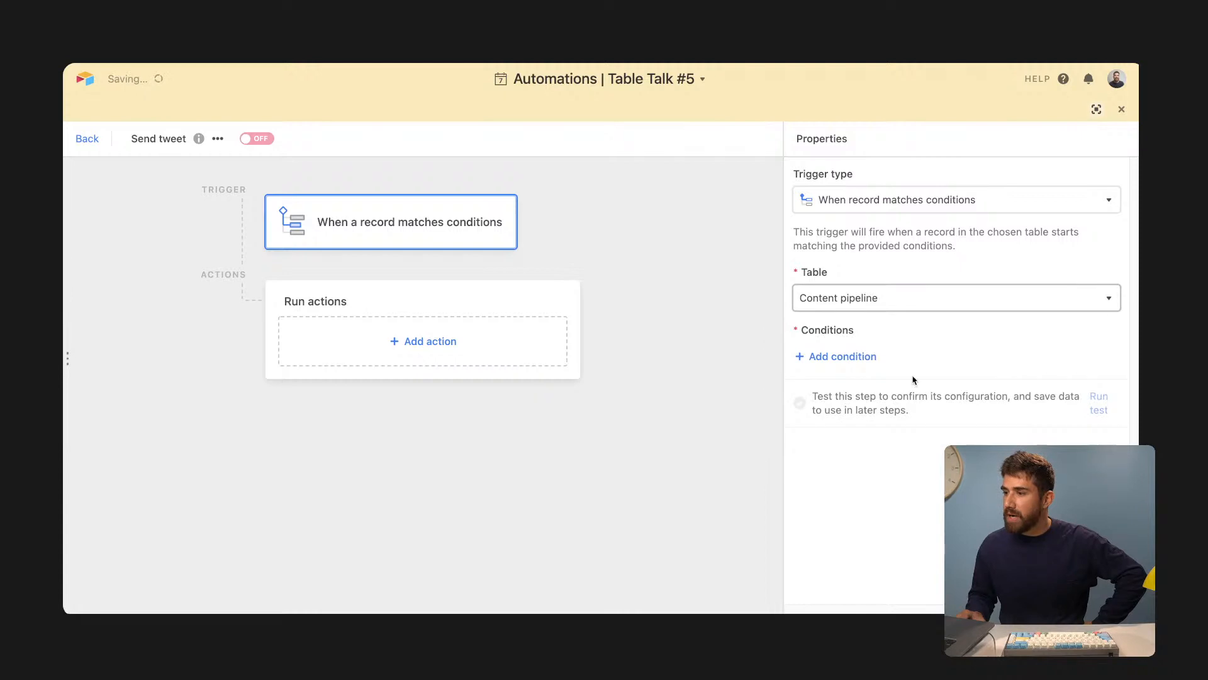
- Add trigger conditions Status is Ready to publish and Channel is Twitter
click(857, 360)
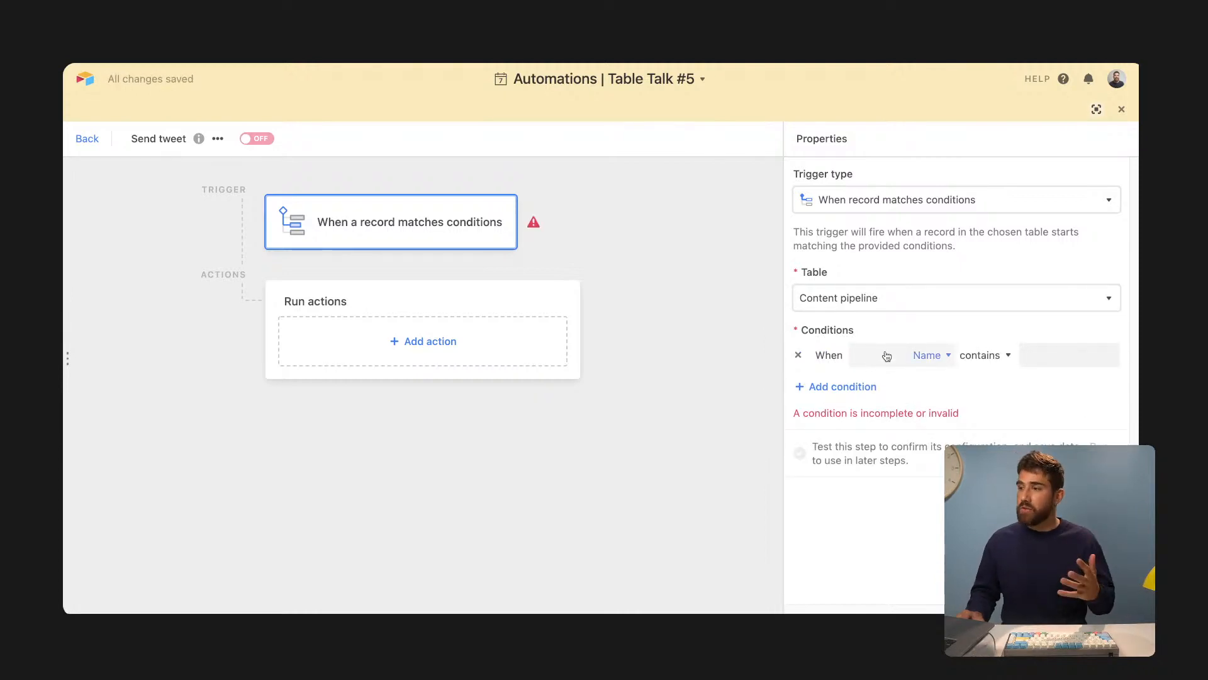
click(887, 356)
text(stat)
click(891, 412)
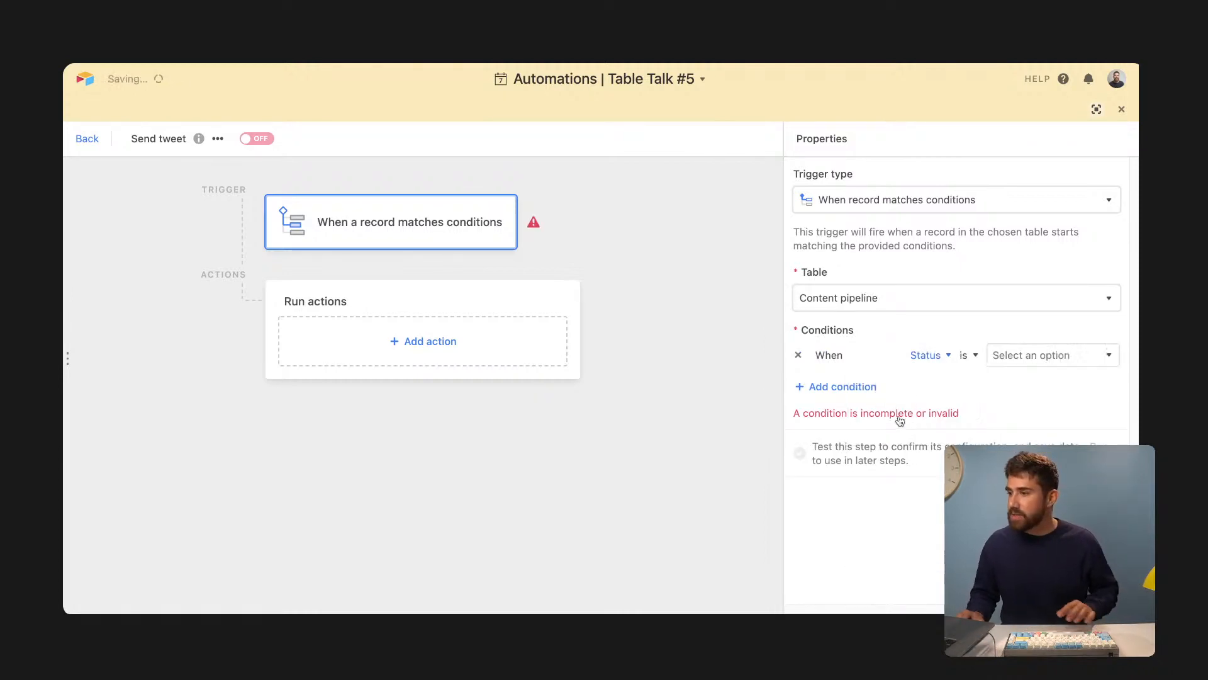
click(1016, 357)
click(1026, 485)
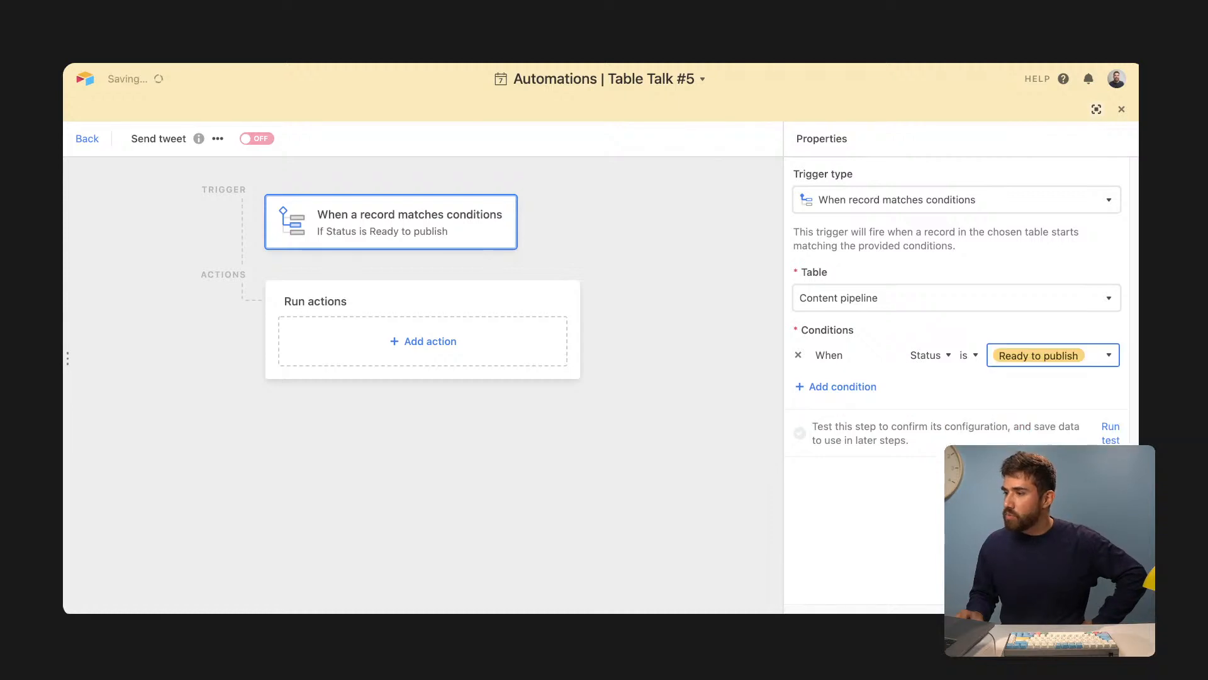
click(819, 388)
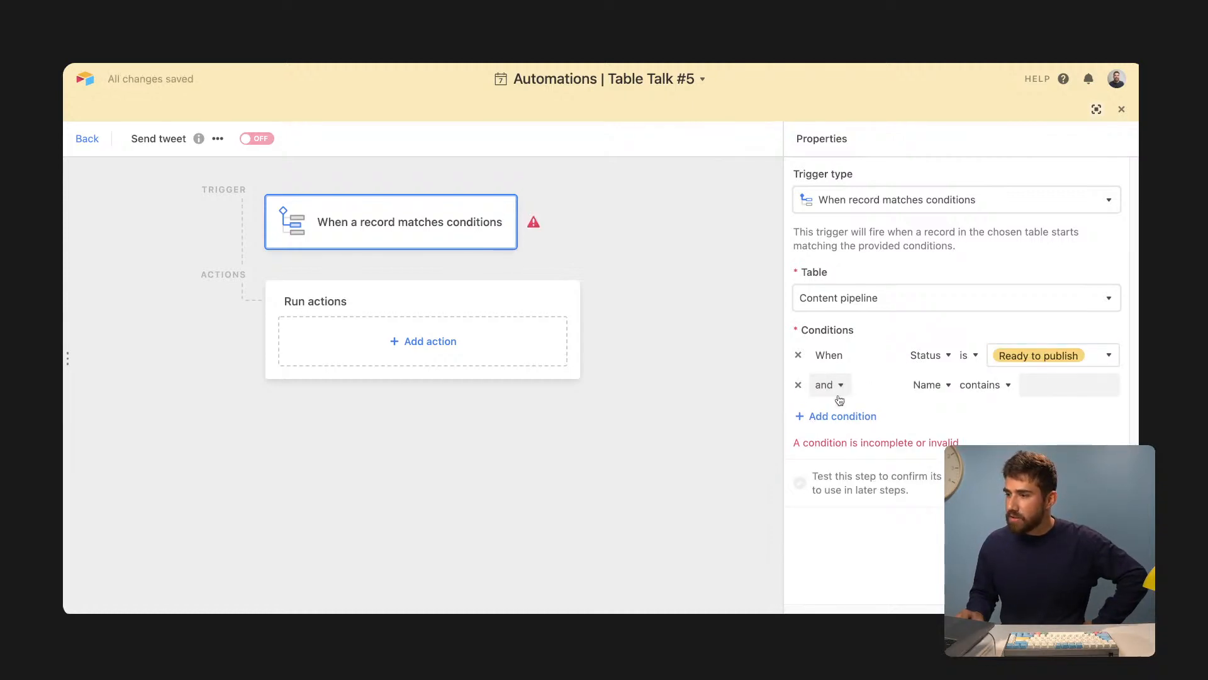
click(924, 389)
click(906, 461)
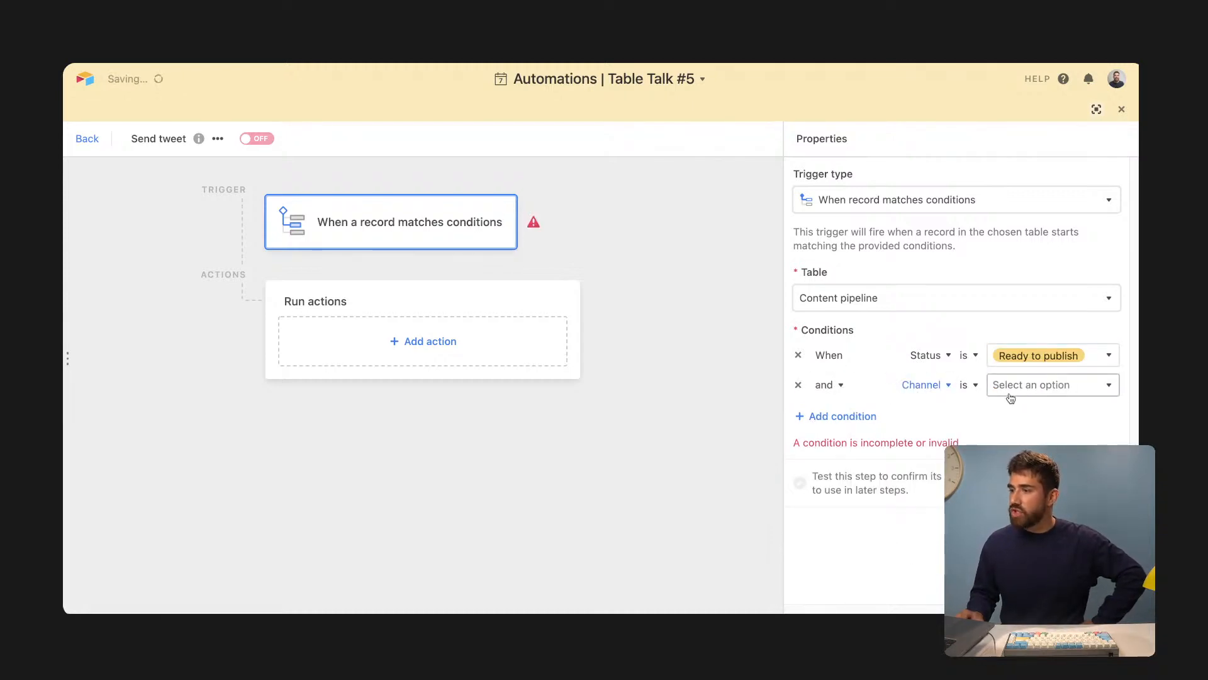
click(1016, 385)
click(1016, 434)
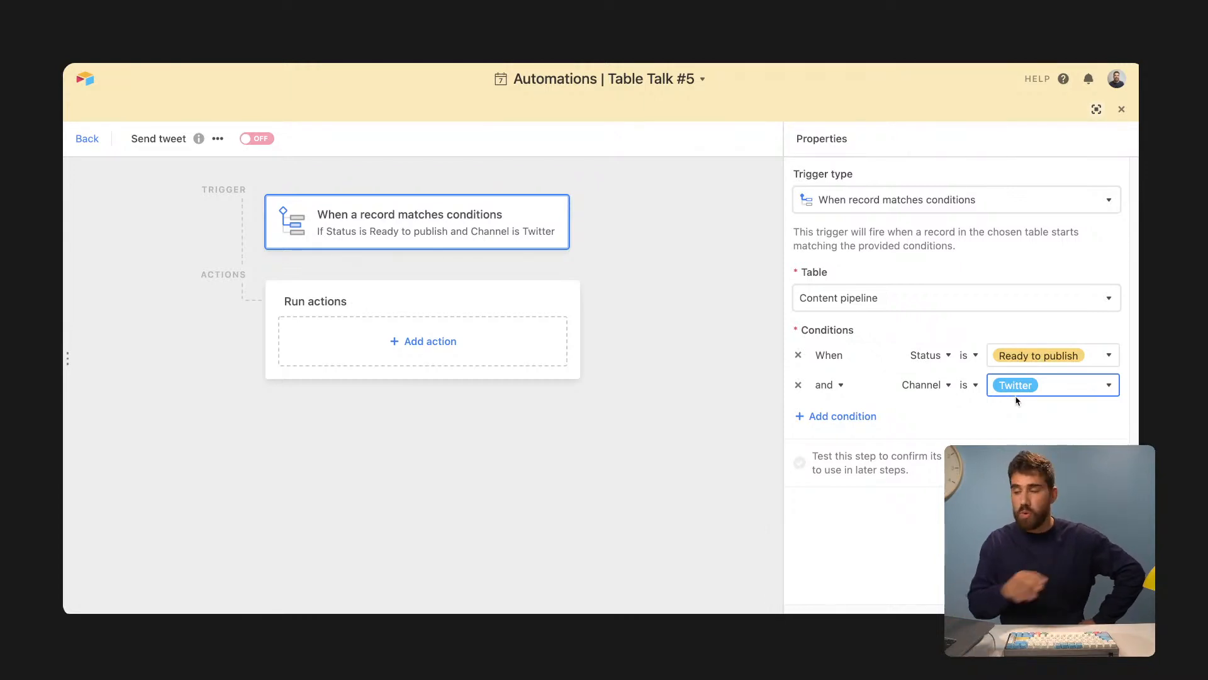
click(407, 340)
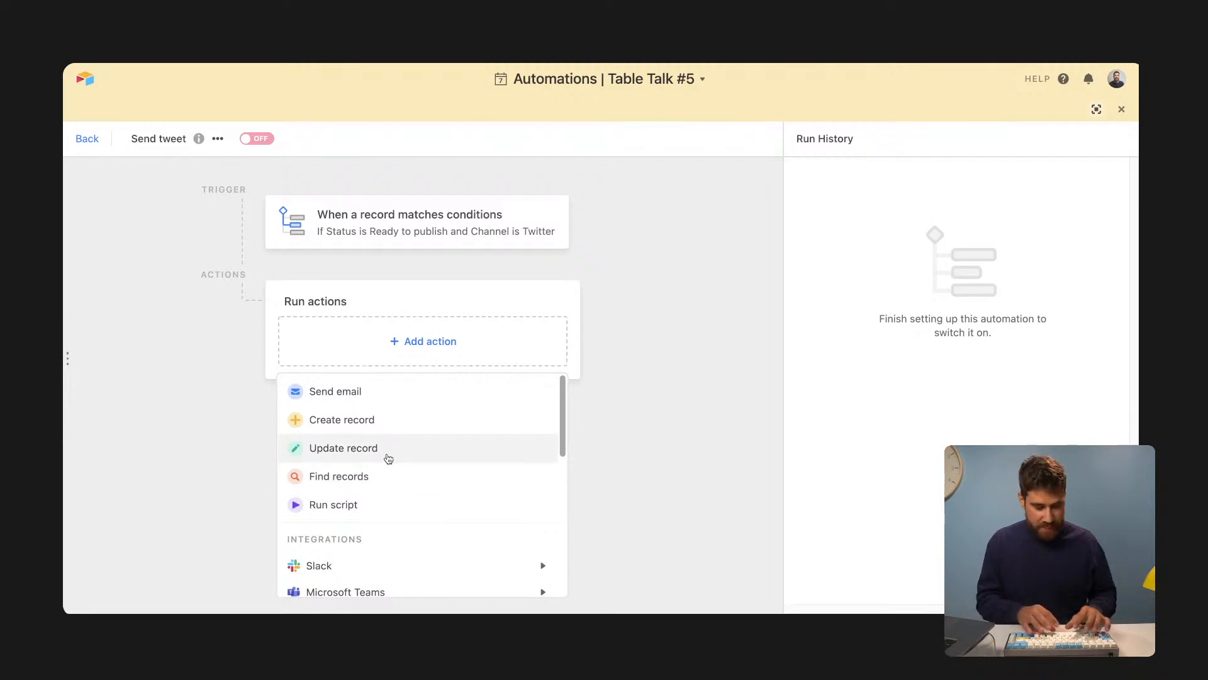
- Add a Twitter post action from the connected account whose message is the record's Copy
scroll(388, 458, down, 5)
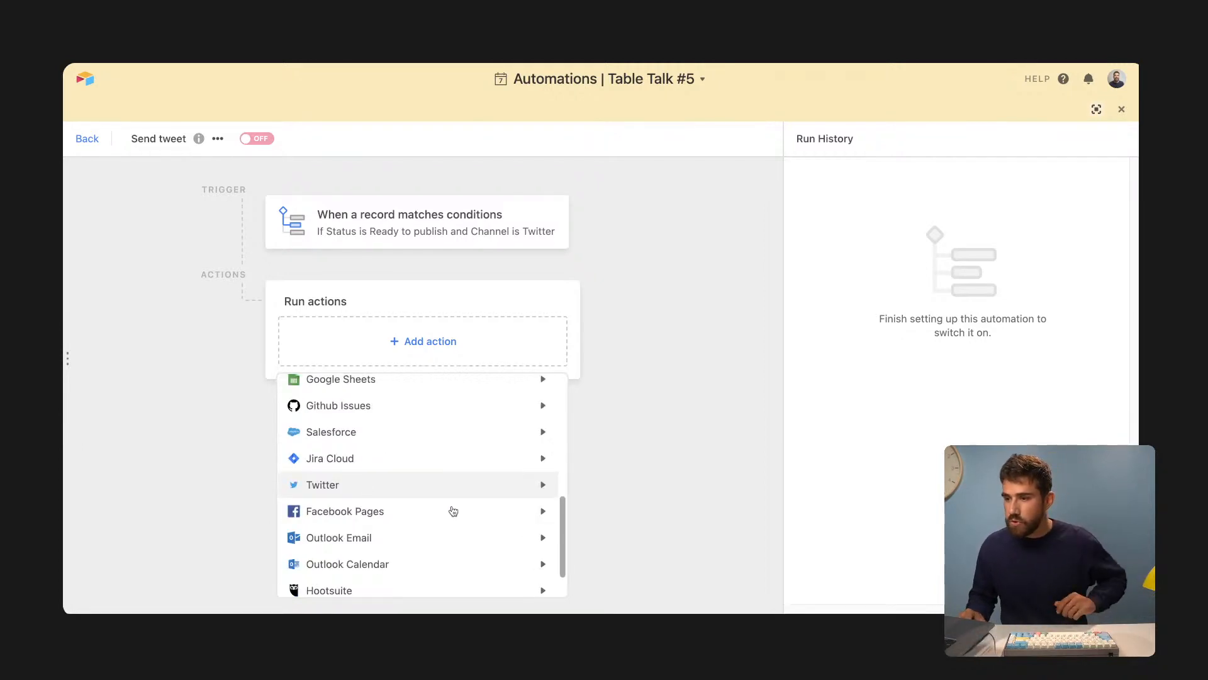
mouse_move(504, 486)
click(612, 490)
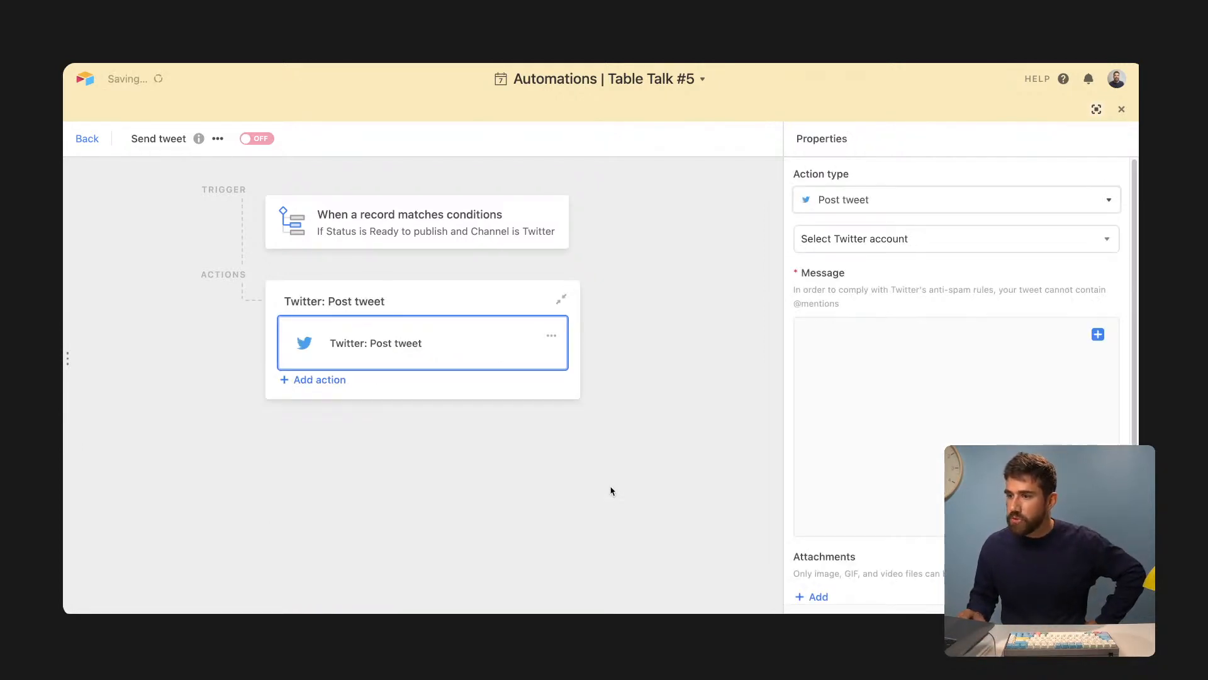
click(855, 244)
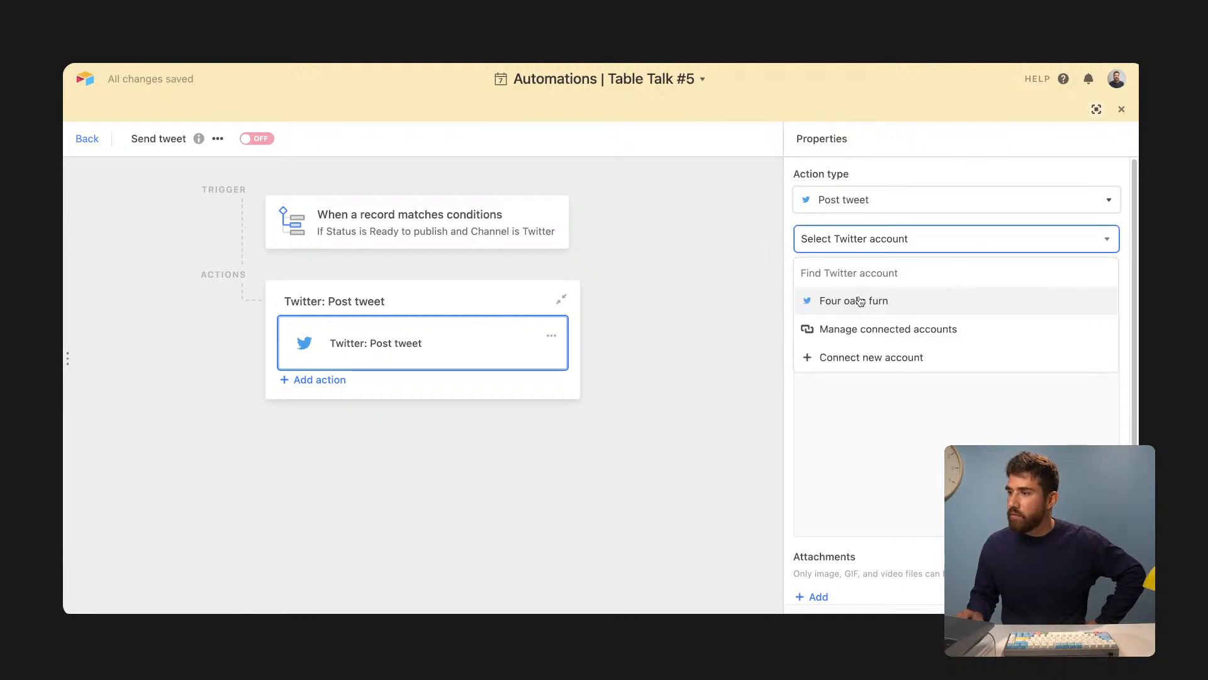
click(860, 301)
click(867, 365)
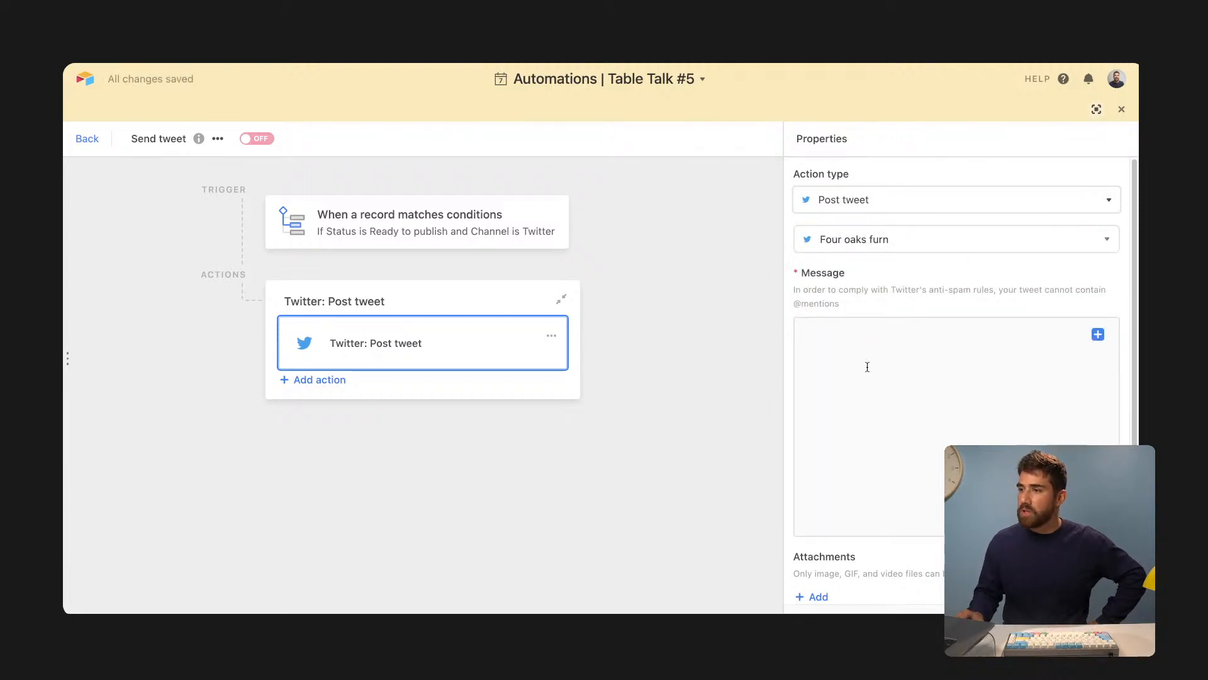
click(1098, 110)
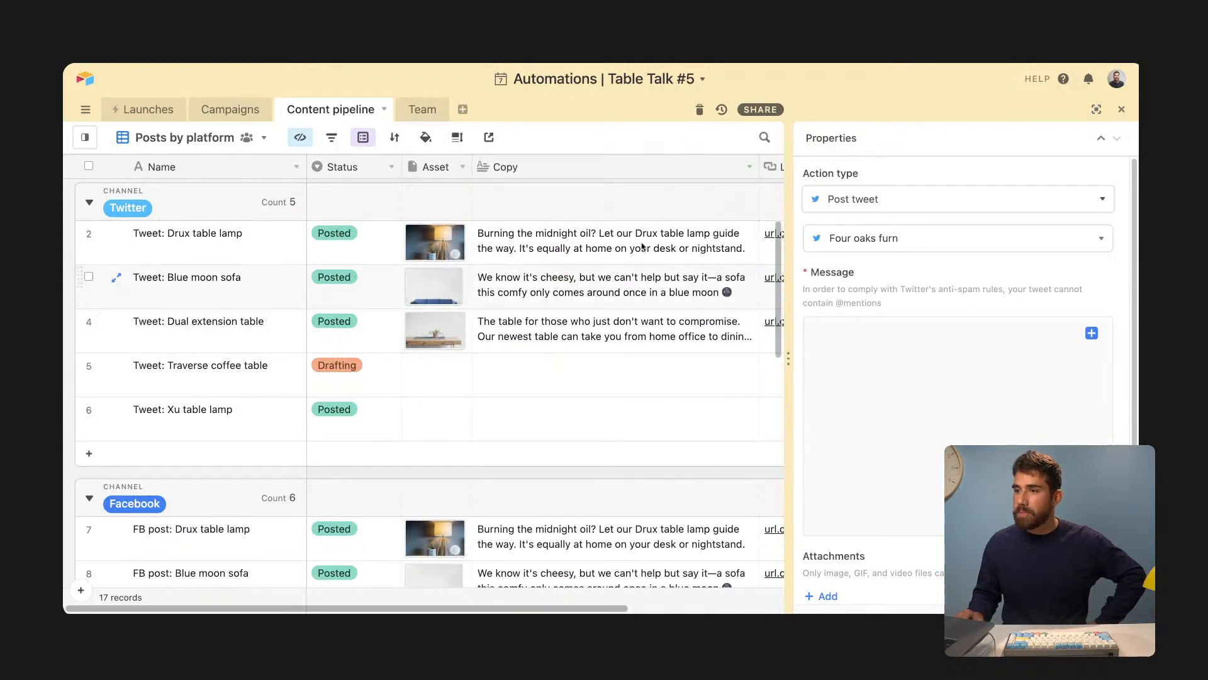
click(1091, 333)
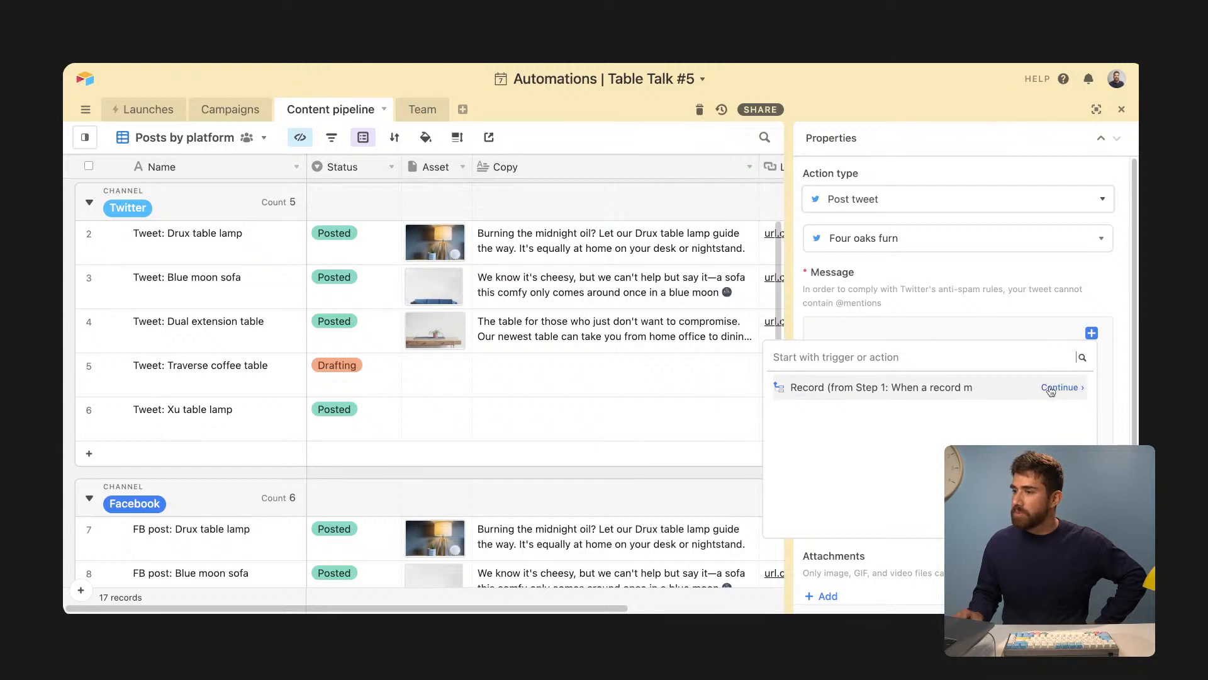
click(1051, 390)
scroll(906, 502, down, 5)
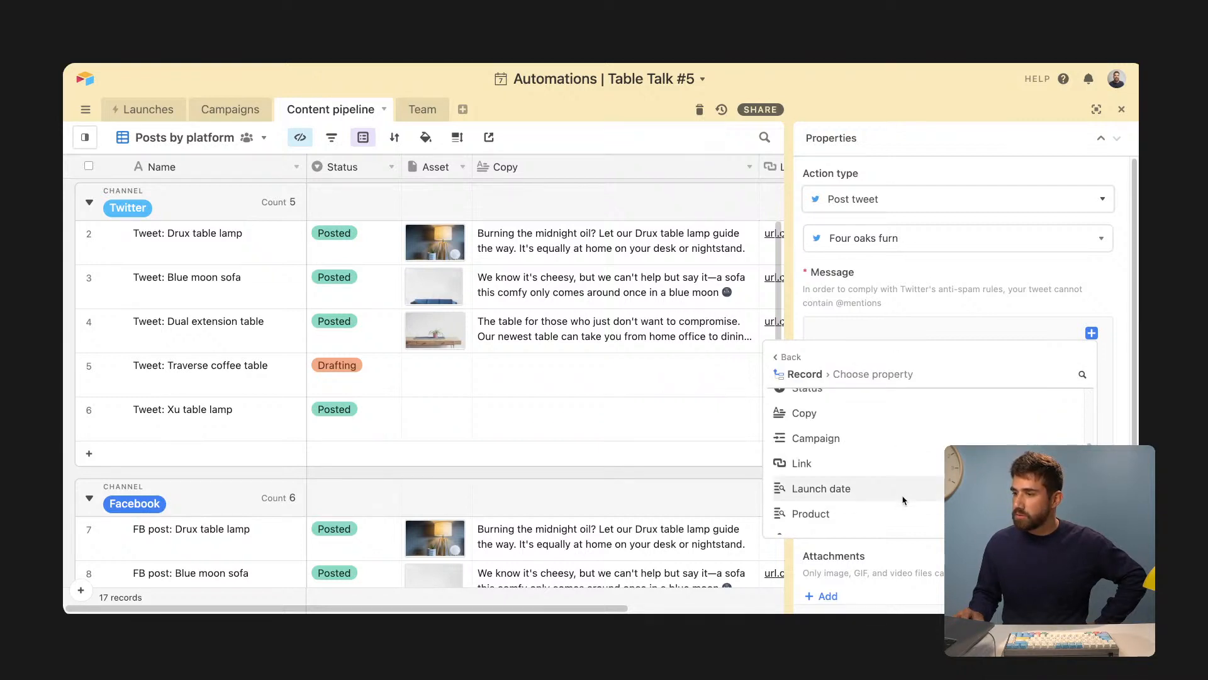
click(1007, 412)
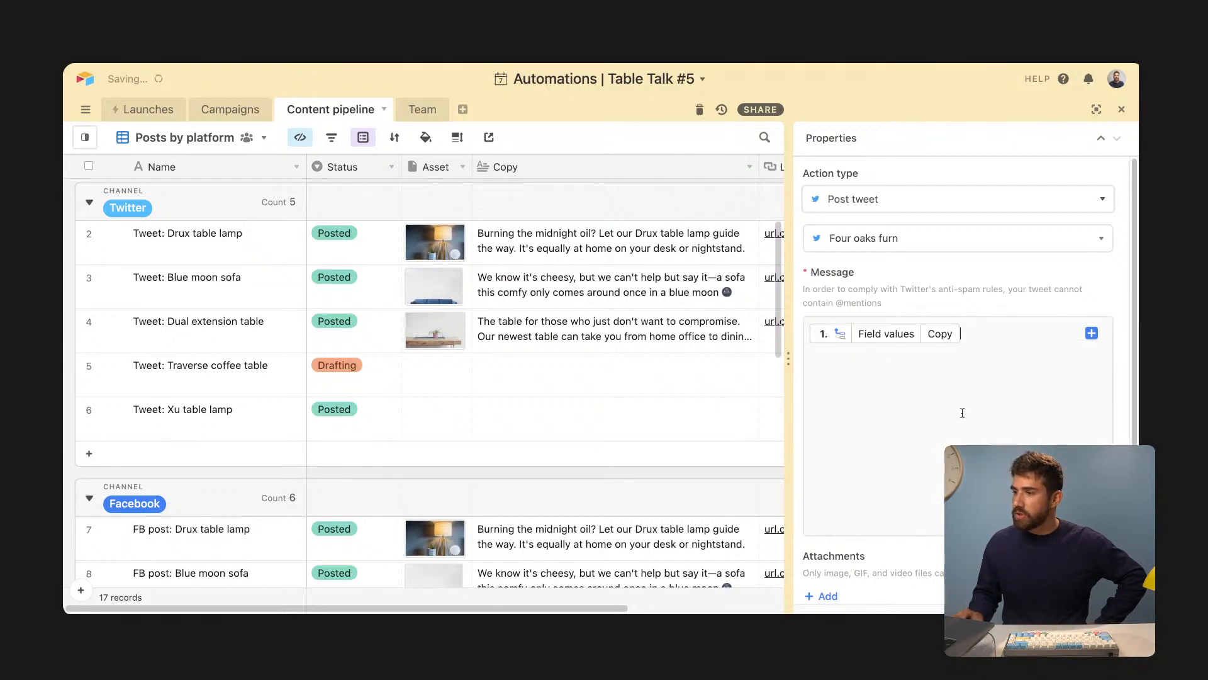
- Enter 'This tweet was sent from Airtable automations! How cool!' as Traverse coffee table's Copy
click(631, 380)
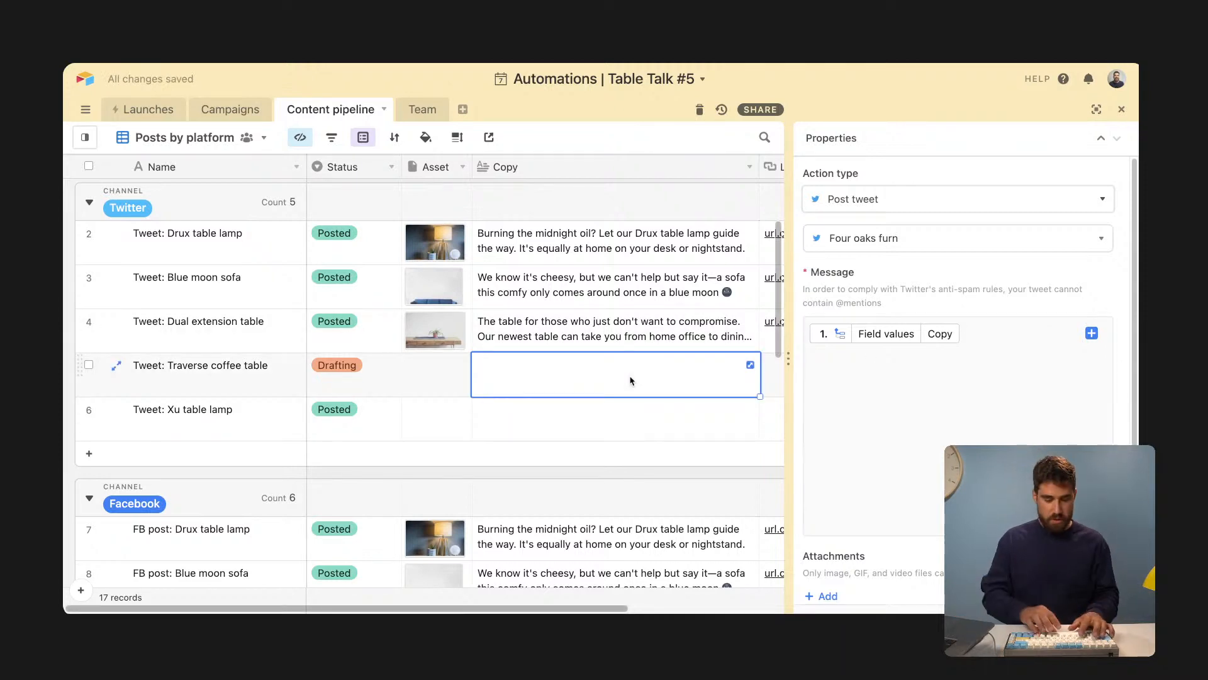
text(This tweet w)
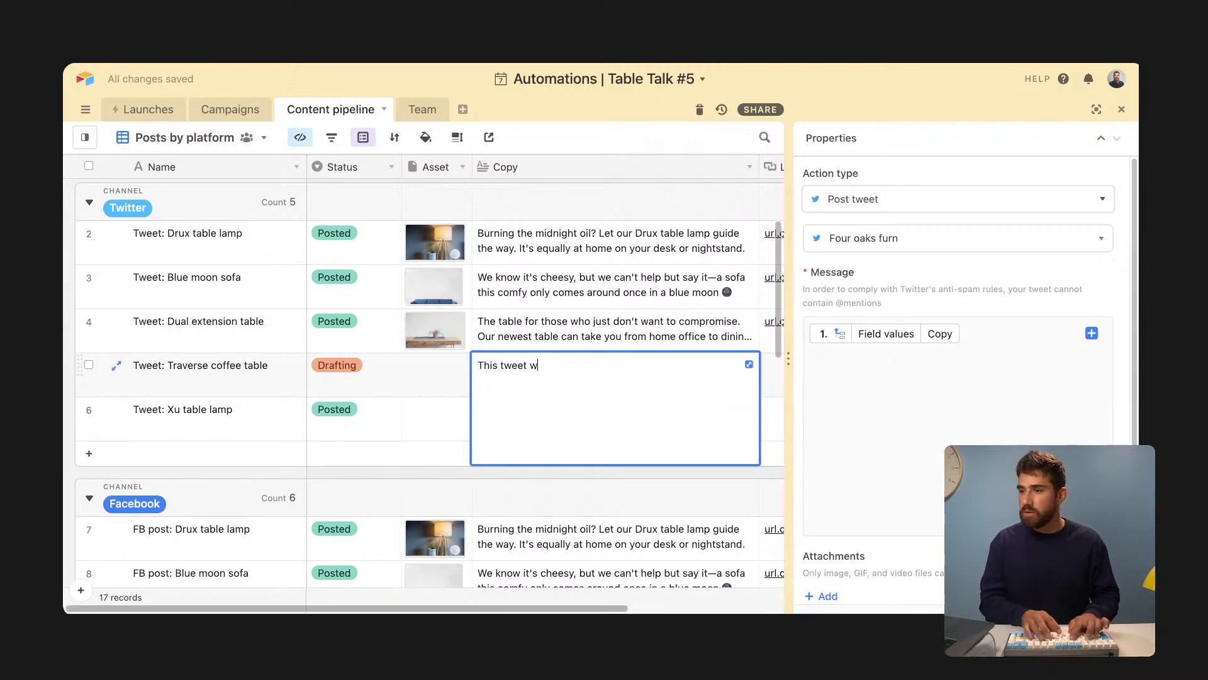
text(as sent from Airtable)
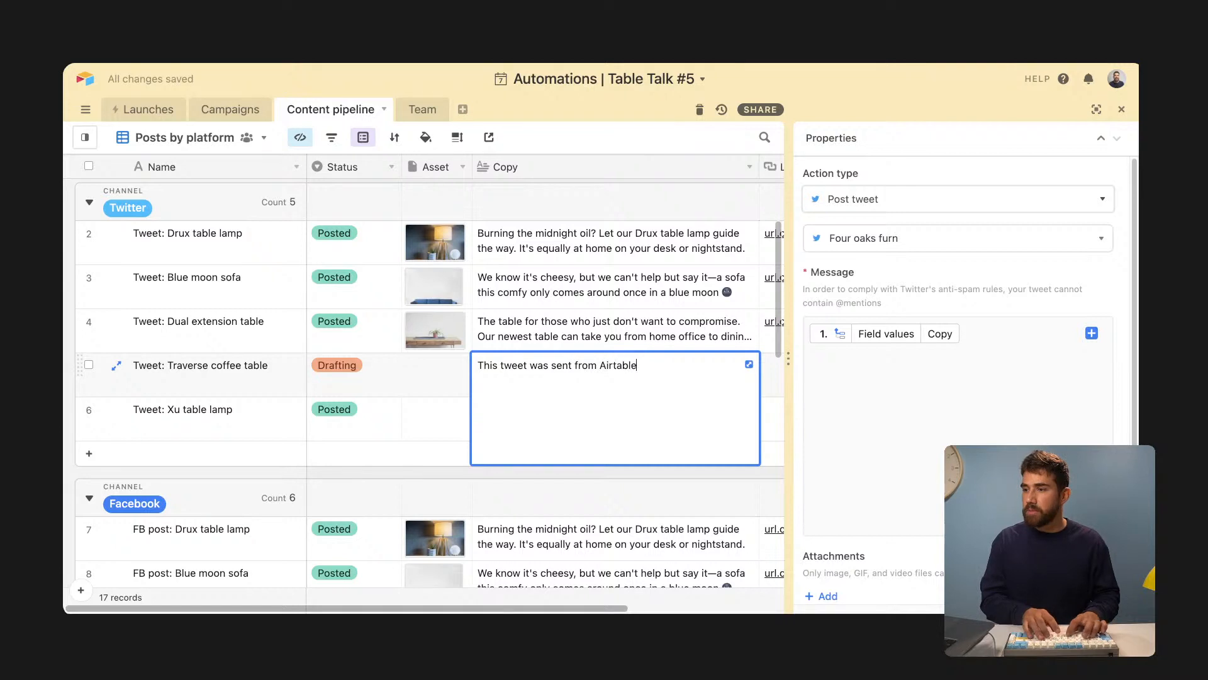
text( automations! Hwo coo)
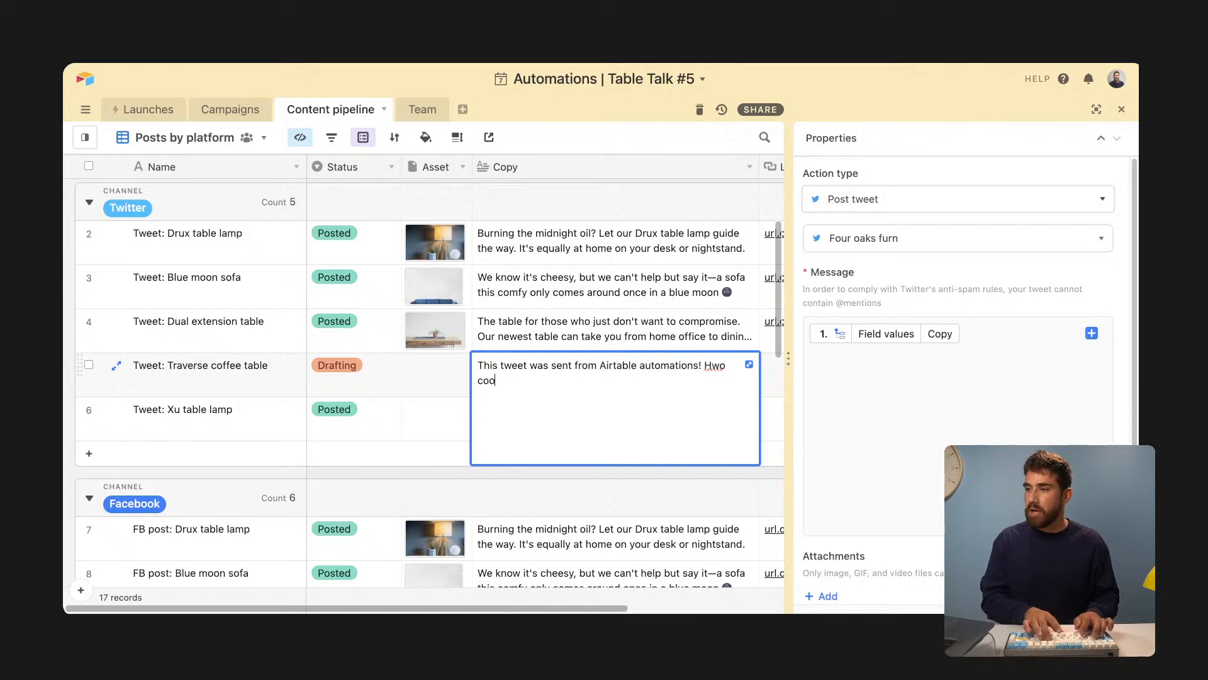
key(BackSpace)
key(BackSpace)
key(BackSpace)
key(BackSpace)
key(BackSpace)
key(BackSpace)
text(ow cool)
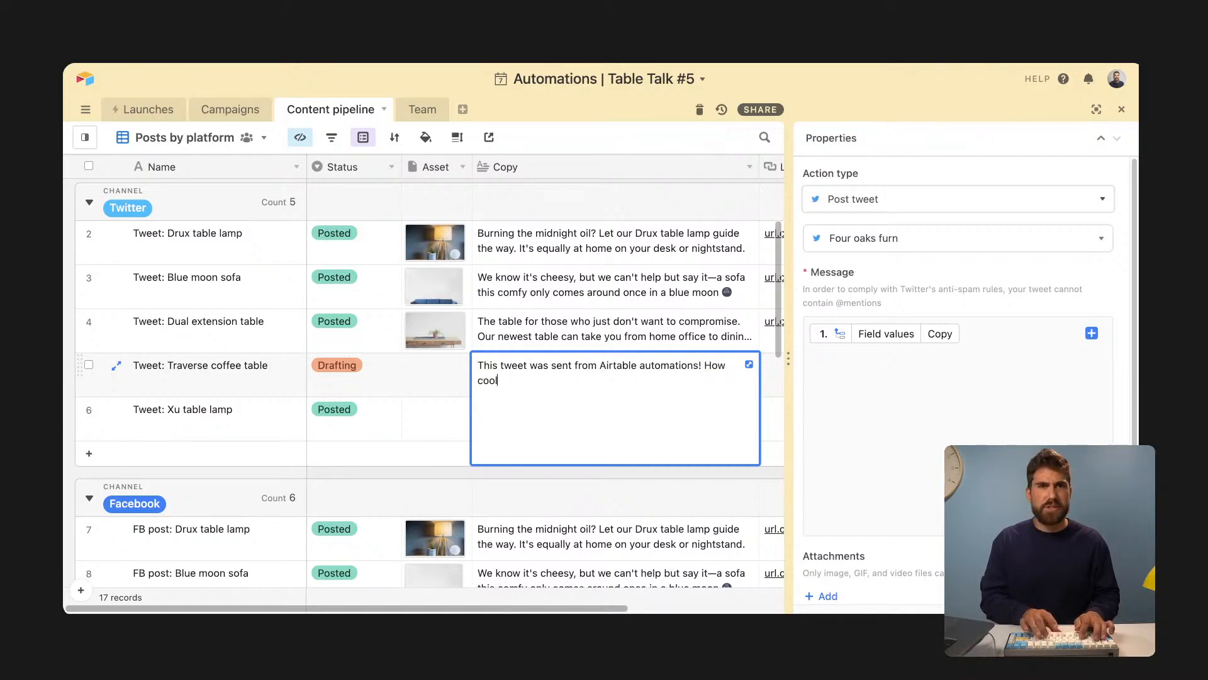
text(!)
click(831, 408)
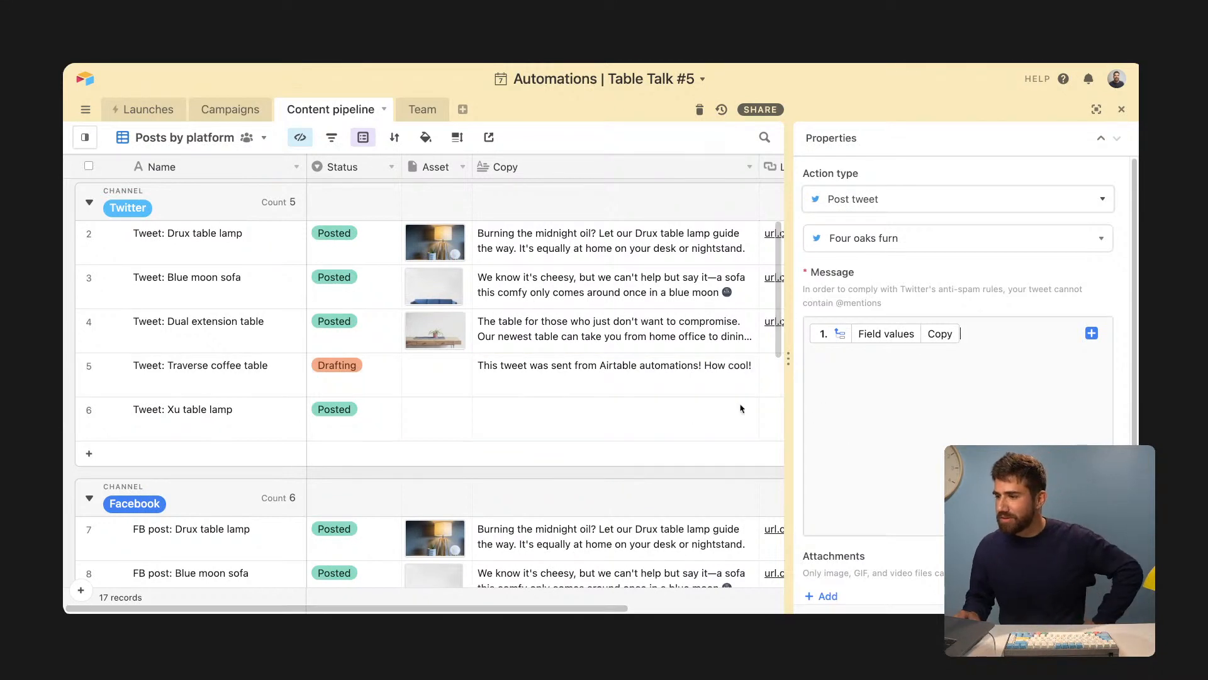
- Set the tweet's attachments to the triggering record's Asset image
click(577, 372)
scroll(821, 553, down, 1)
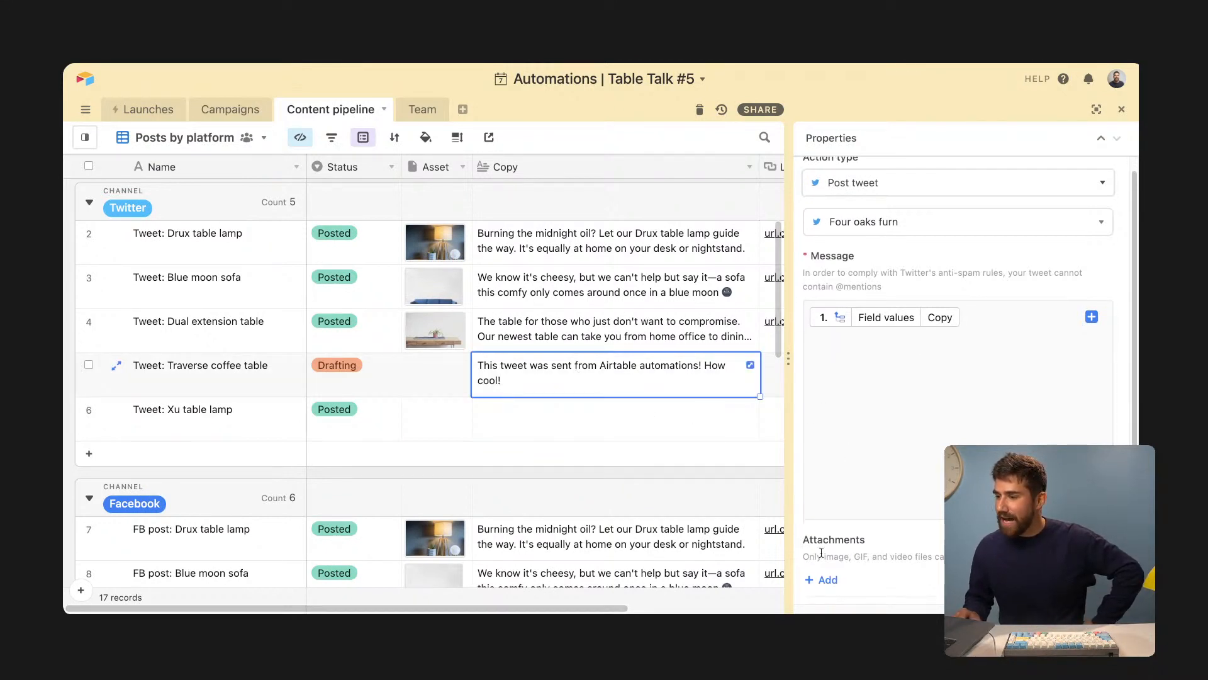
click(432, 343)
scroll(883, 502, down, 1)
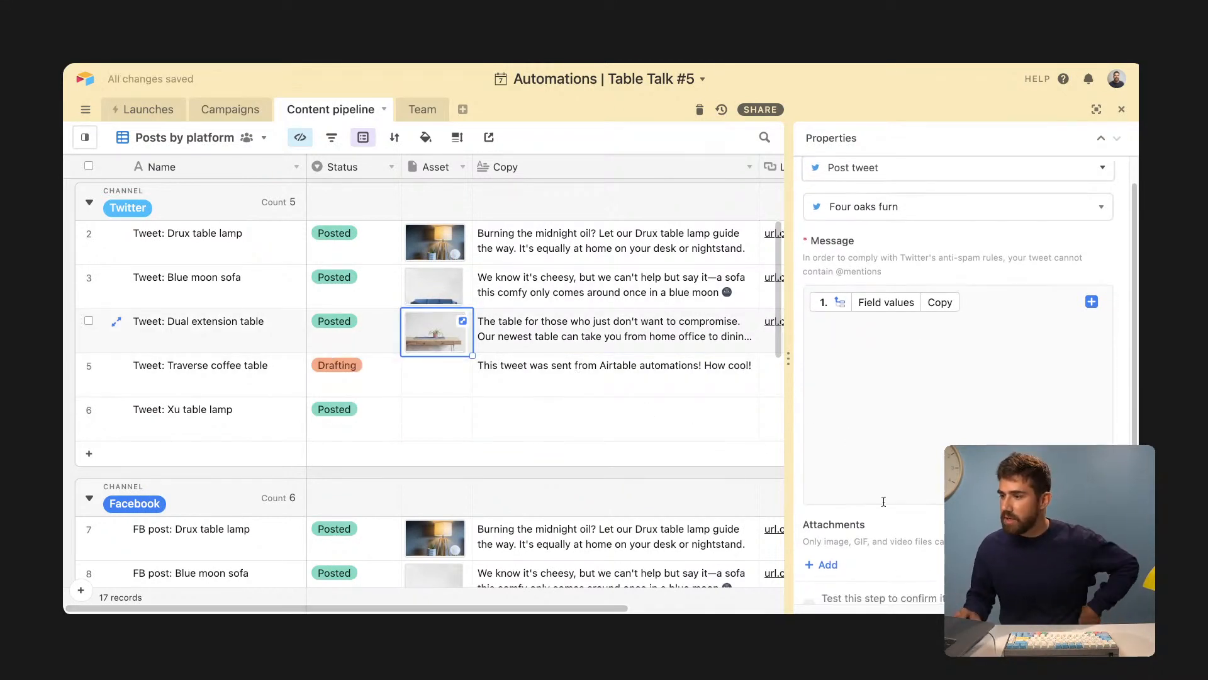
click(826, 564)
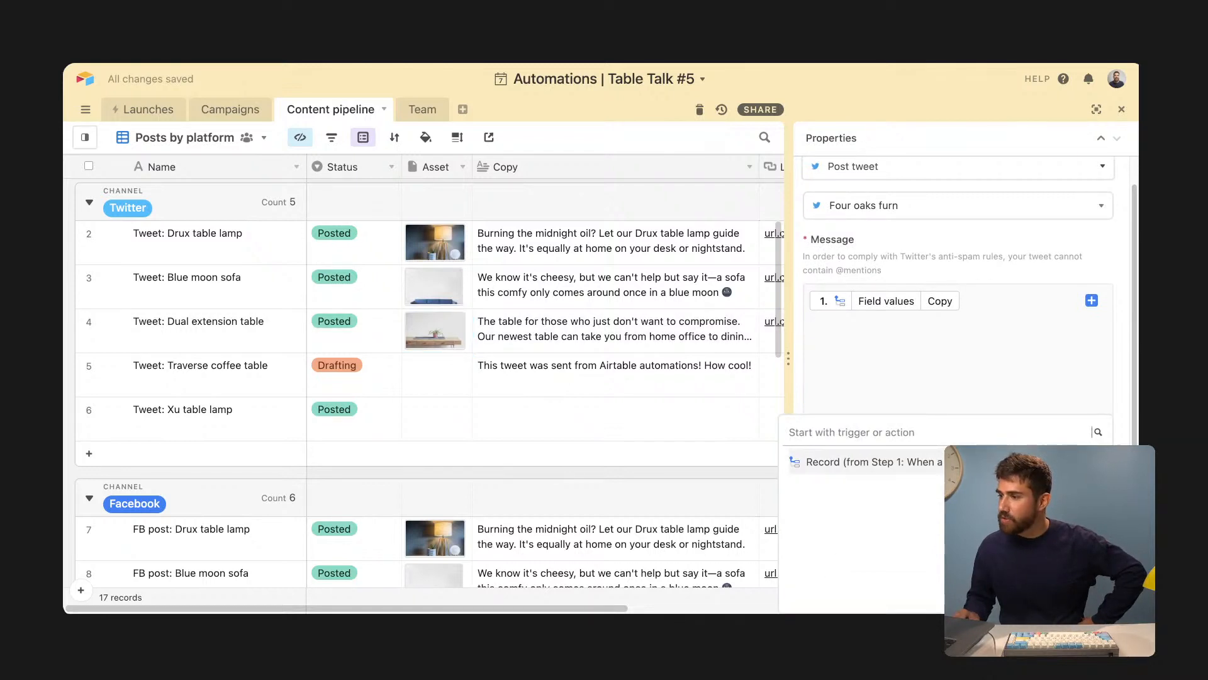
click(925, 461)
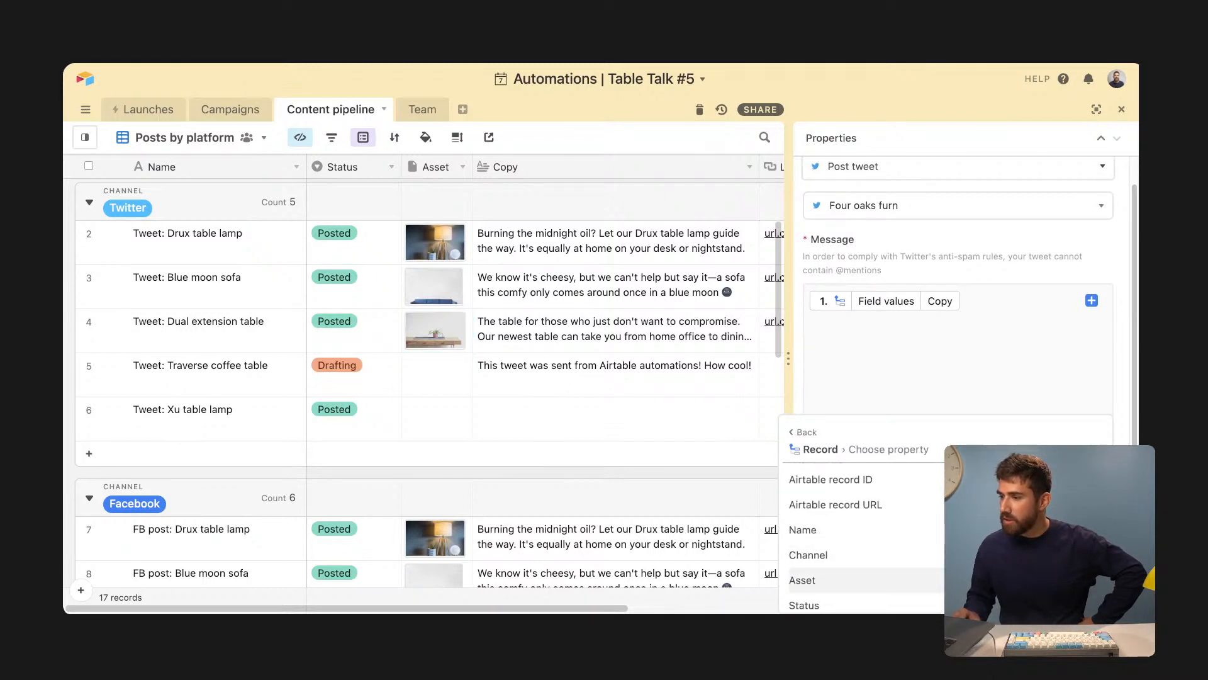
click(812, 580)
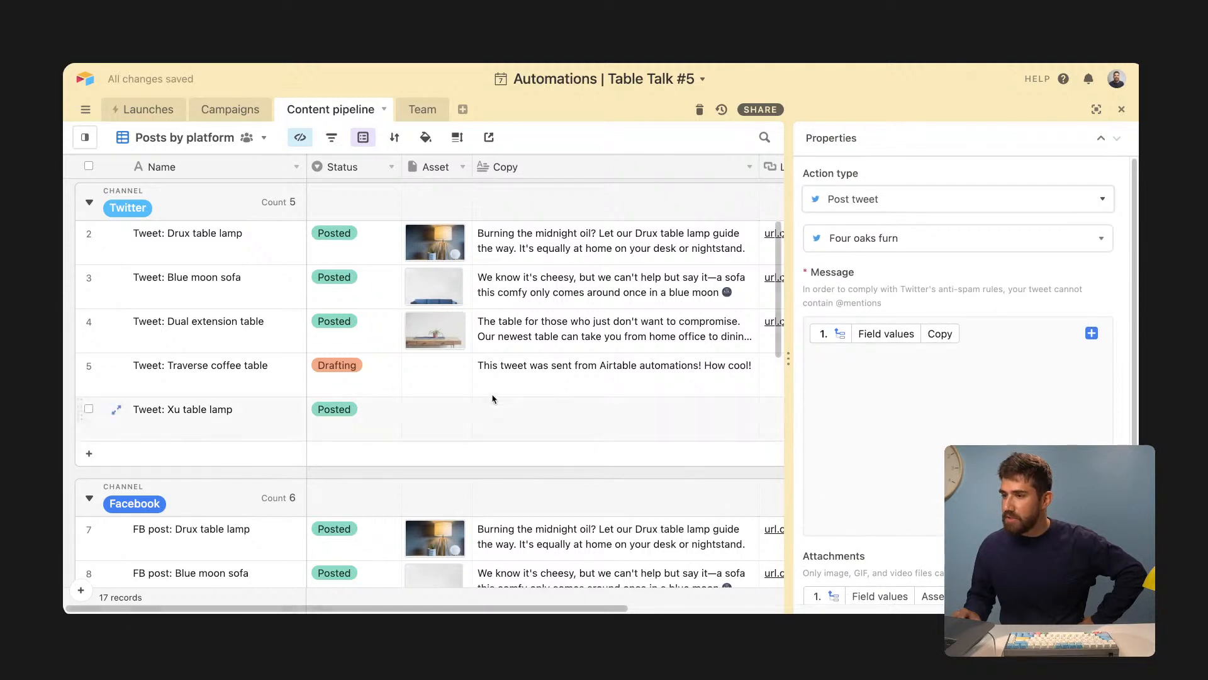
- Copy the Dual extension table image into the Traverse coffee table record's Asset cell
click(440, 373)
click(449, 338)
key(ctrl+c)
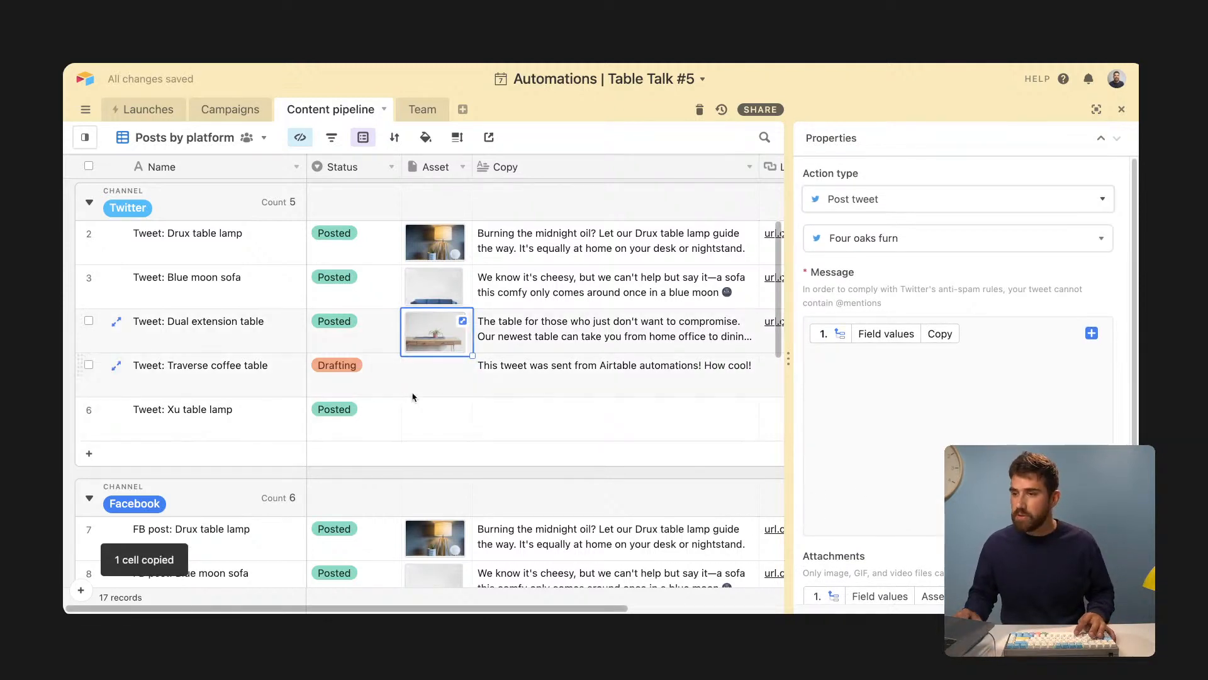
click(439, 365)
key(ctrl+v)
scroll(874, 474, down, 4)
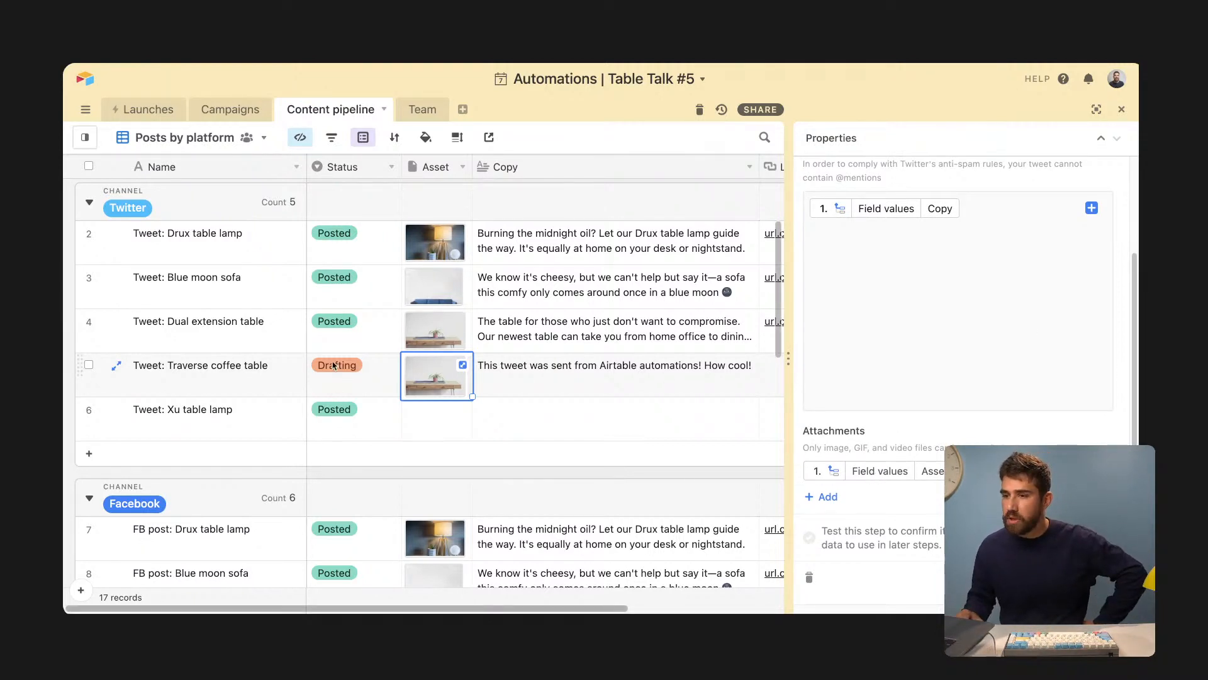
- Open the Send tweet automation in the full editor and list the available actions
click(358, 393)
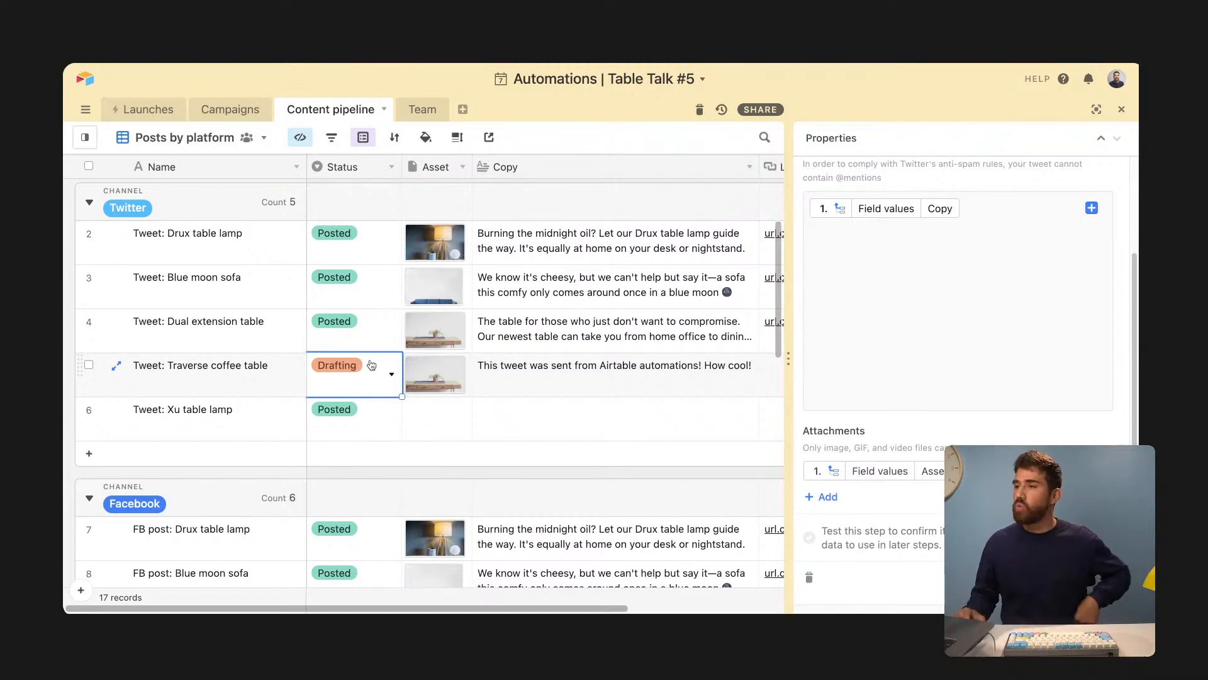
click(1098, 111)
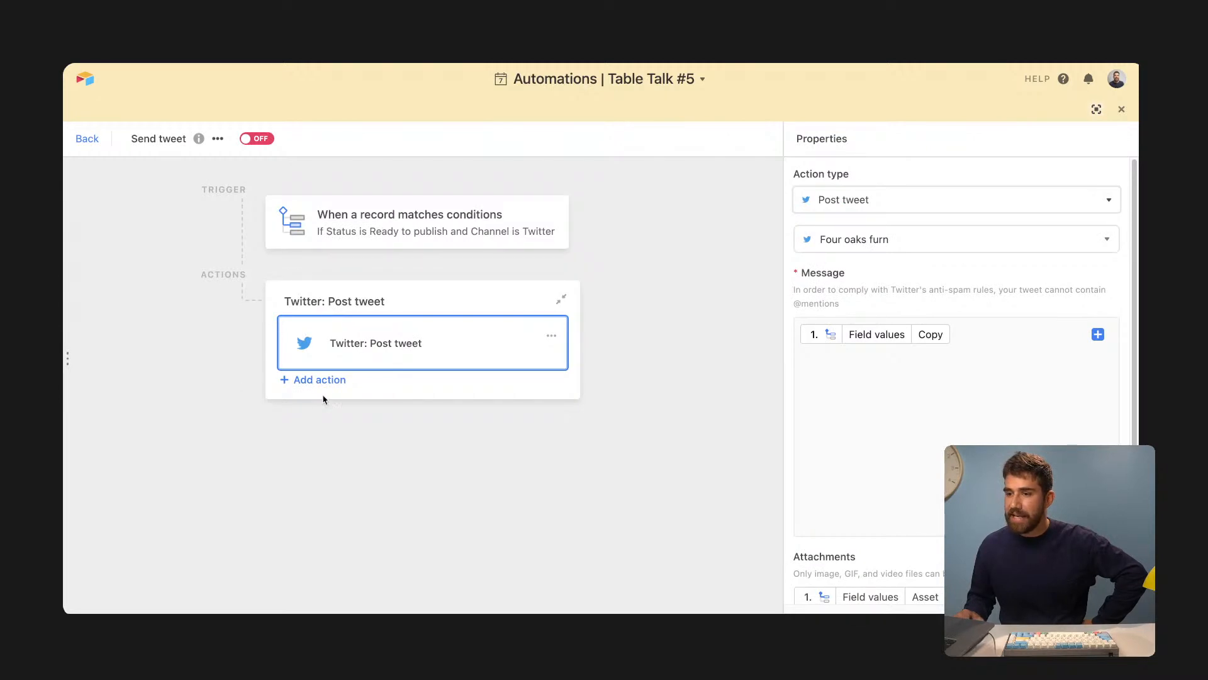
click(317, 380)
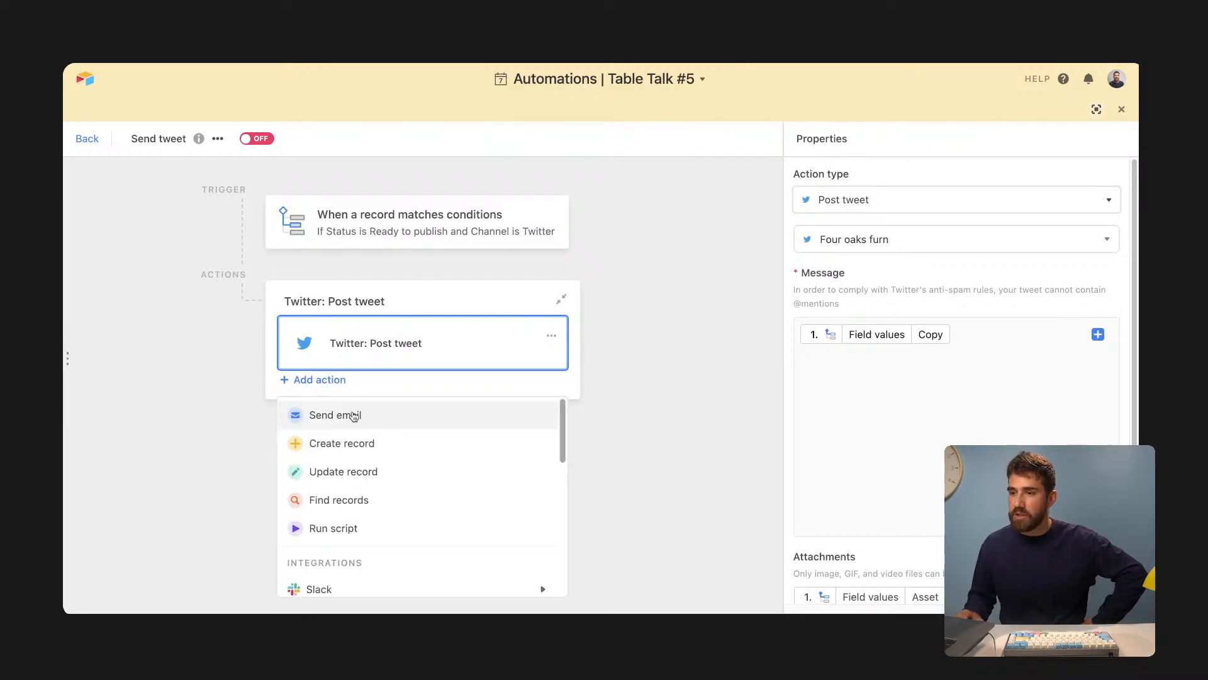
- Add an Update record action on Content pipeline using the triggering record's ID
click(367, 482)
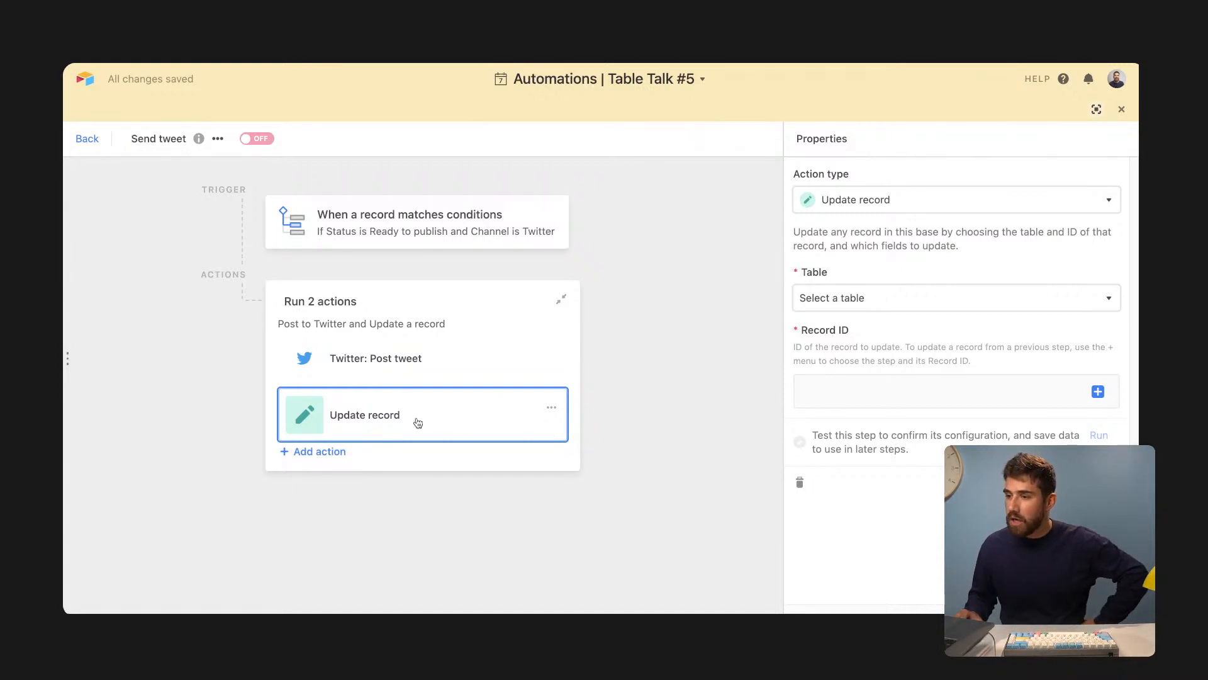
click(839, 311)
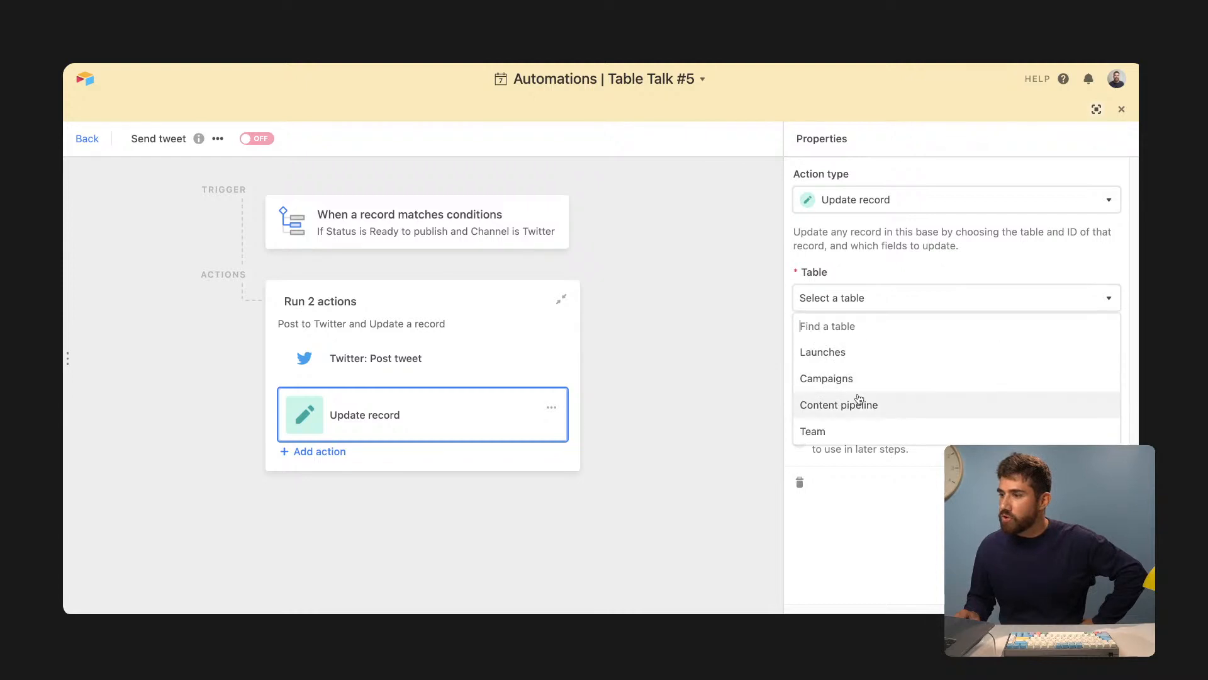
click(859, 406)
click(859, 392)
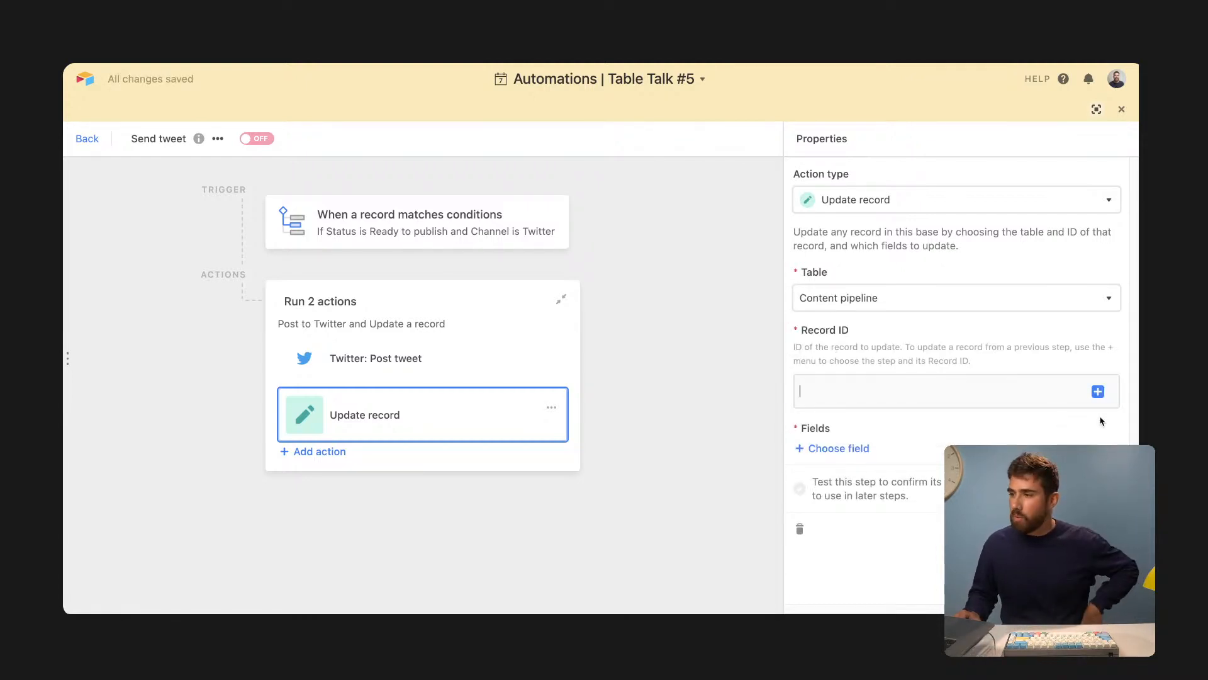
click(1095, 393)
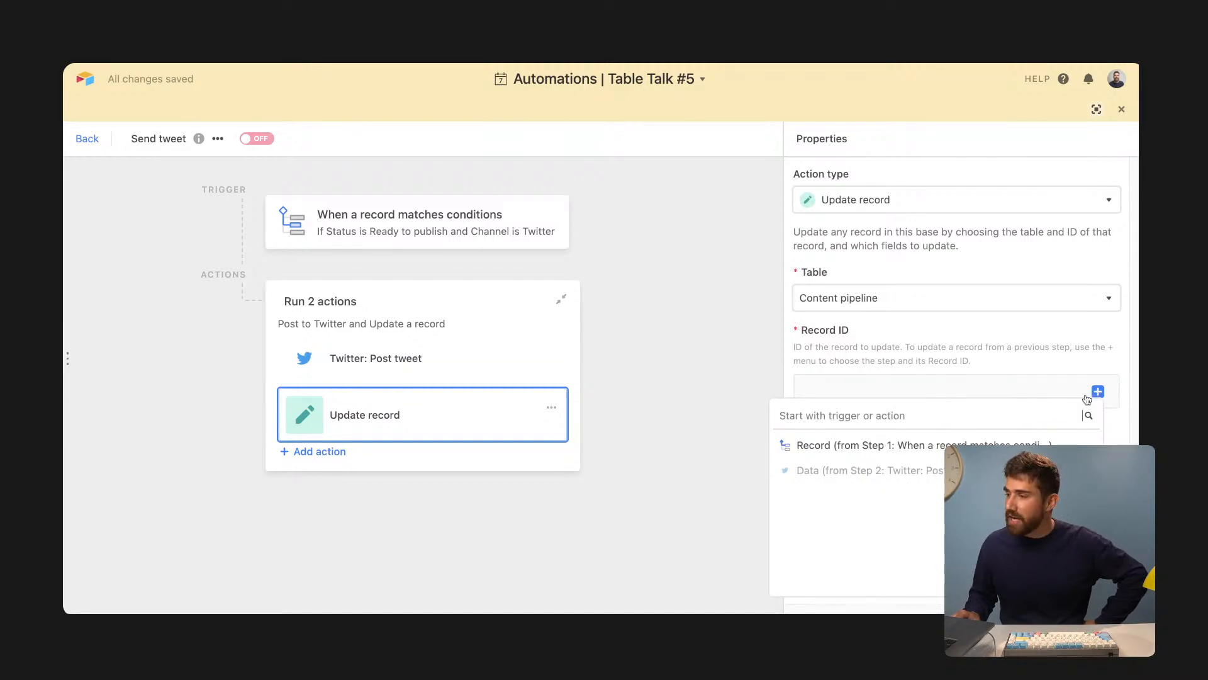
click(912, 445)
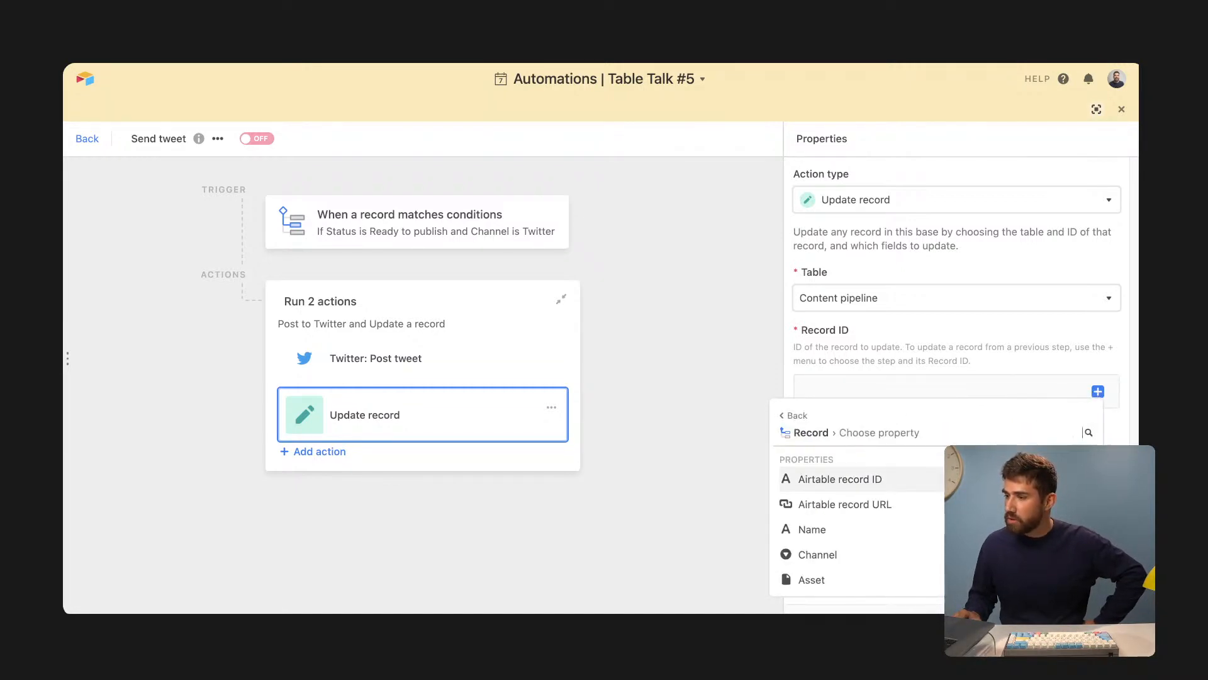
key(Return)
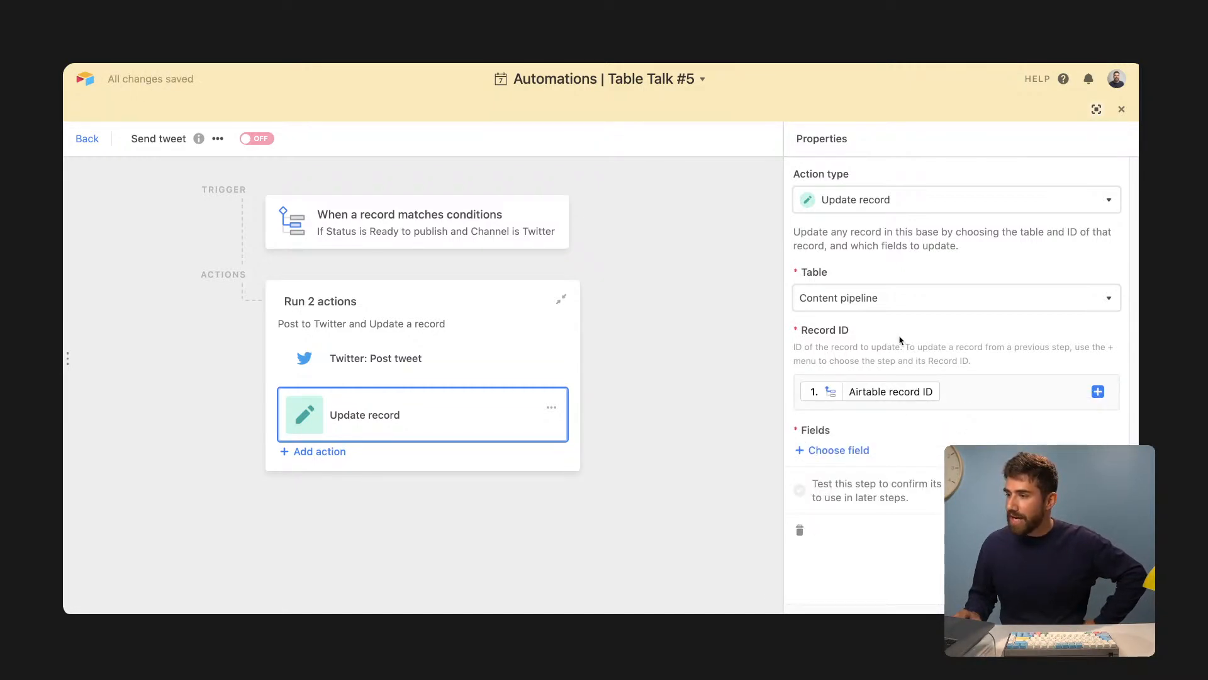
- Make the update set the Status field to 'Posted'
click(825, 454)
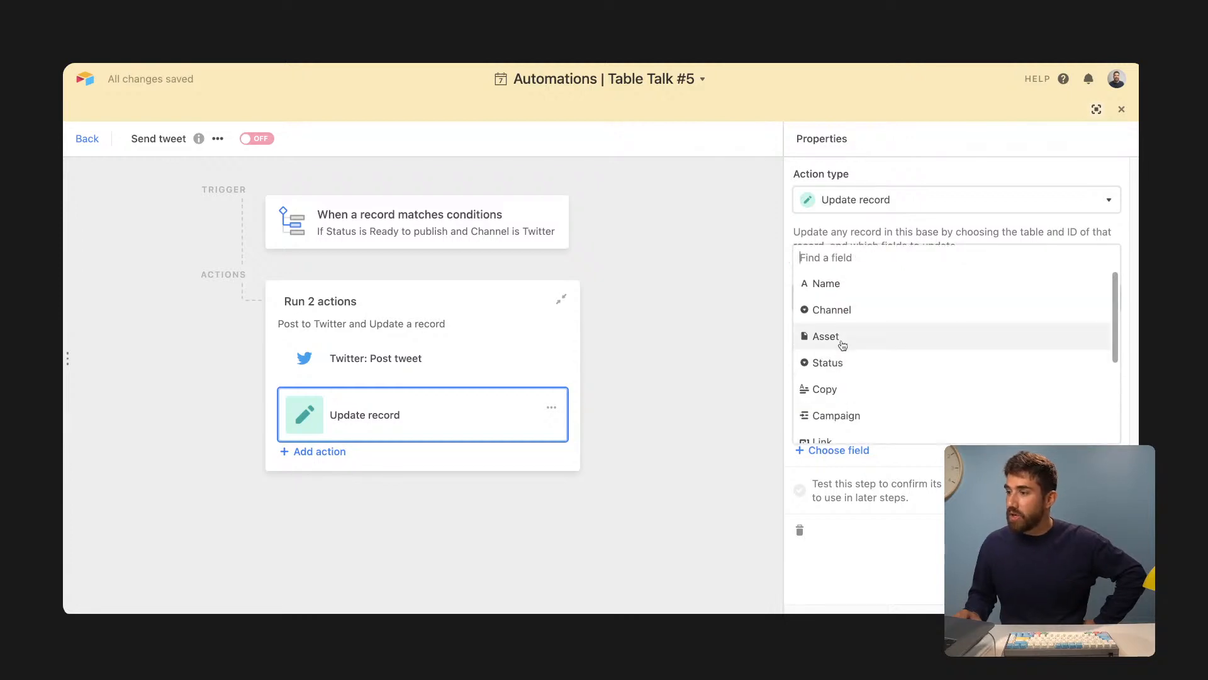
click(853, 363)
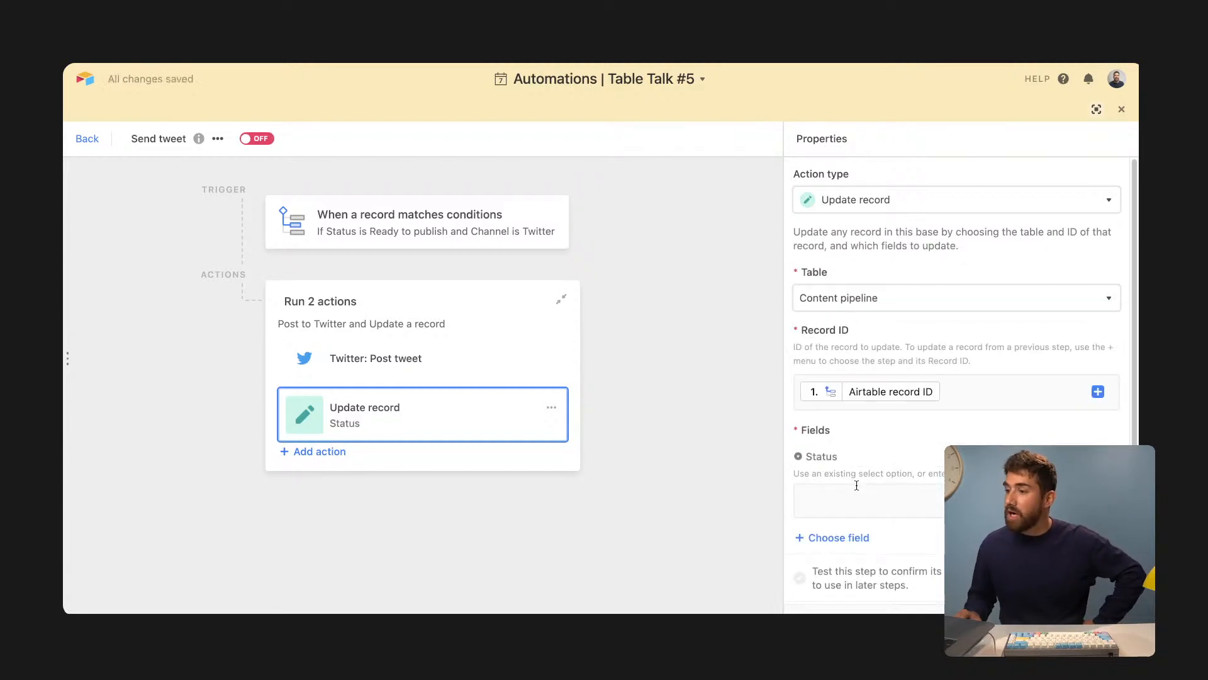
click(1096, 109)
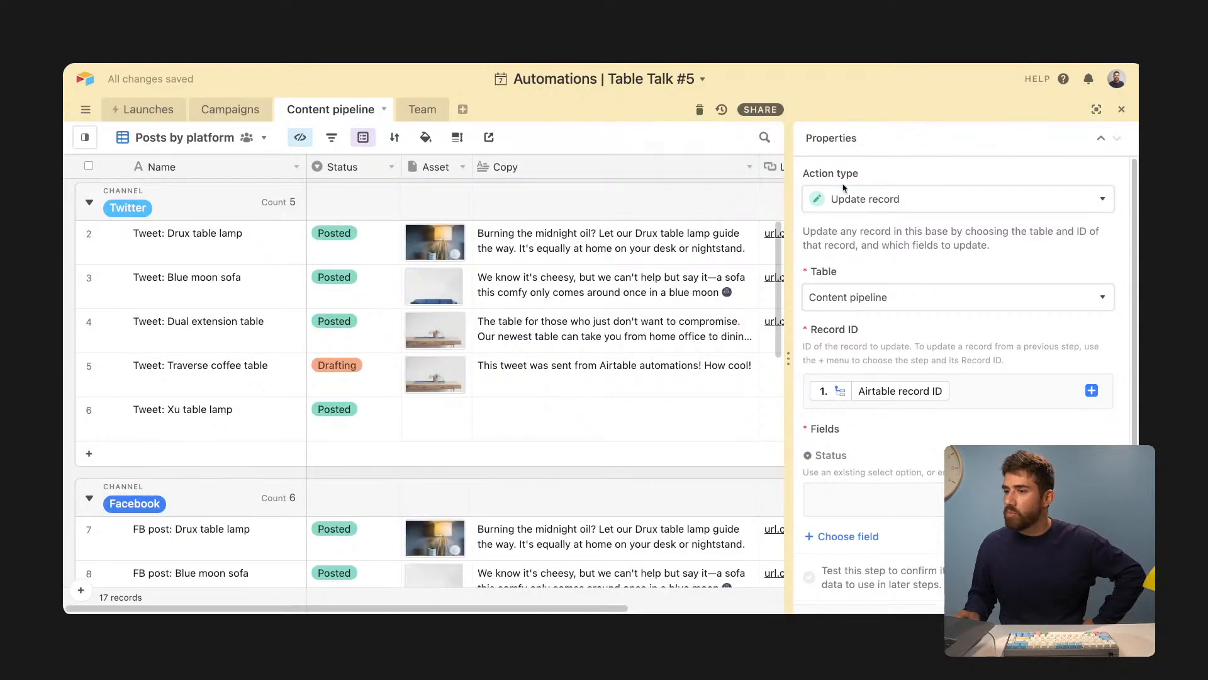
click(871, 499)
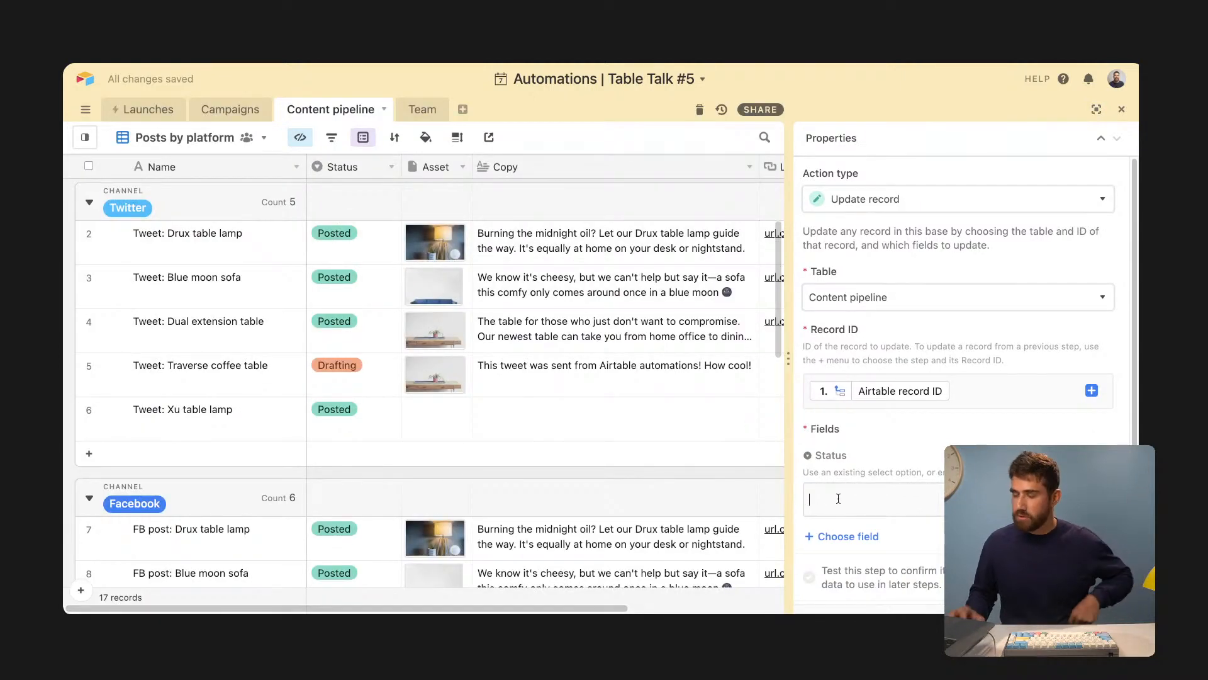
text(Posted)
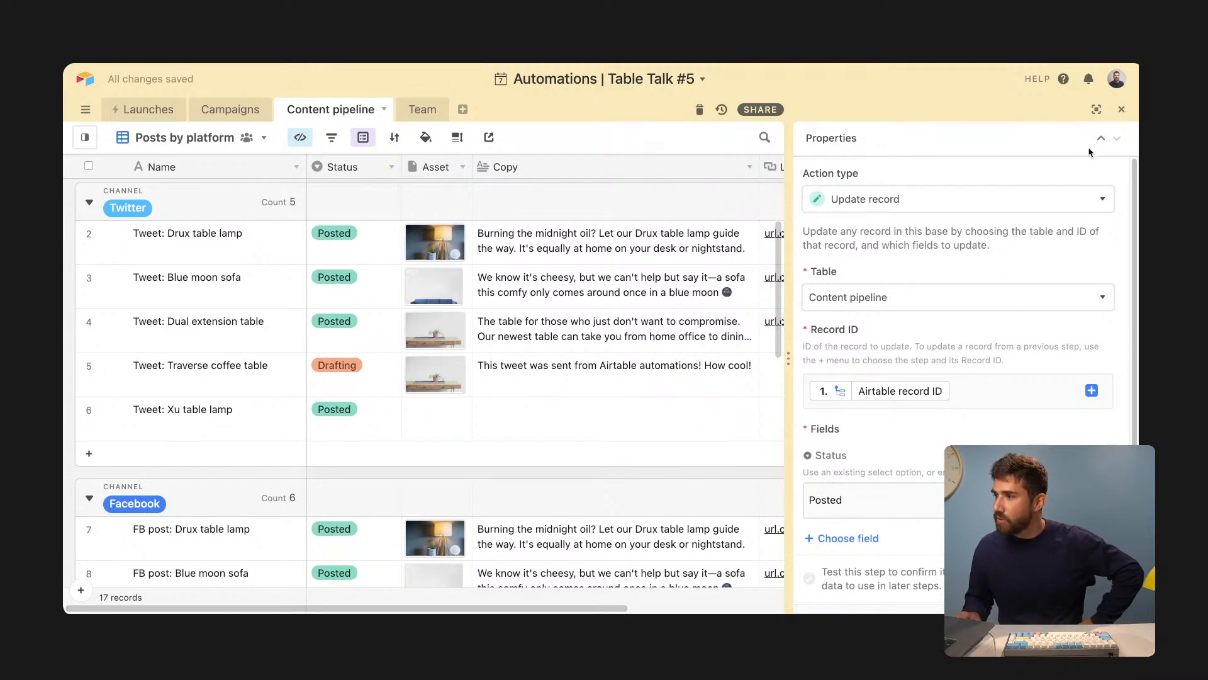
scroll(999, 358, down, 1)
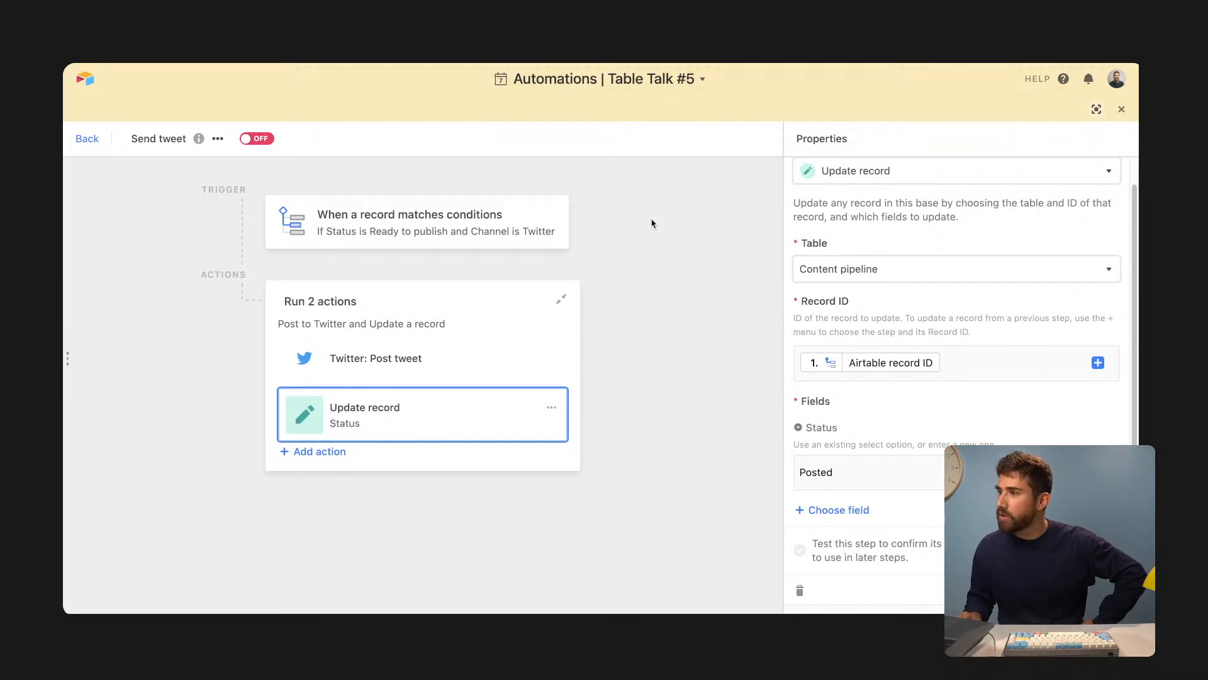
- Turn the Send tweet automation on and go back to the grid
click(263, 141)
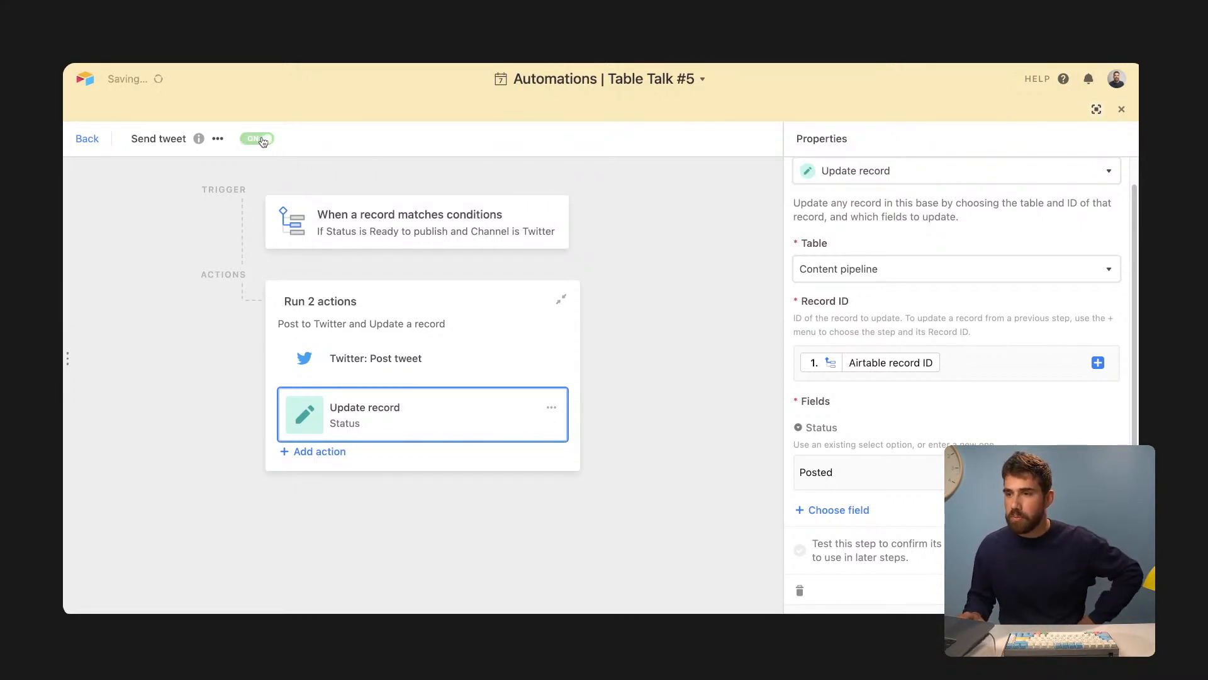
click(1097, 109)
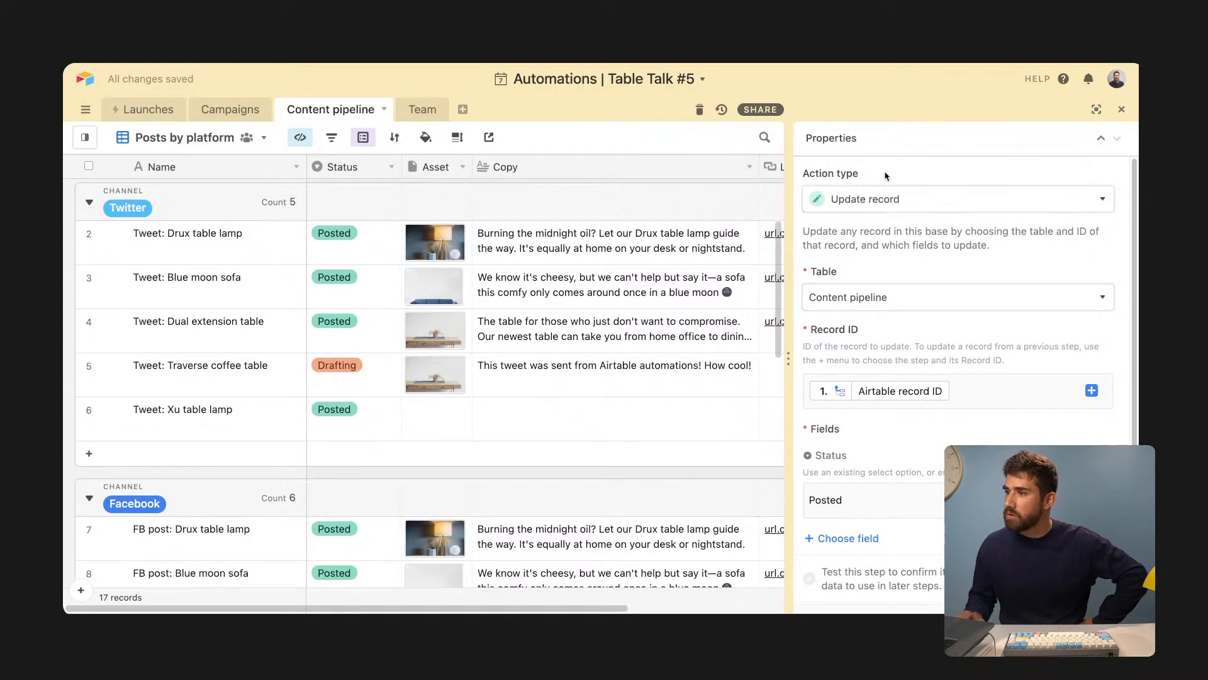
scroll(609, 335, down, 1)
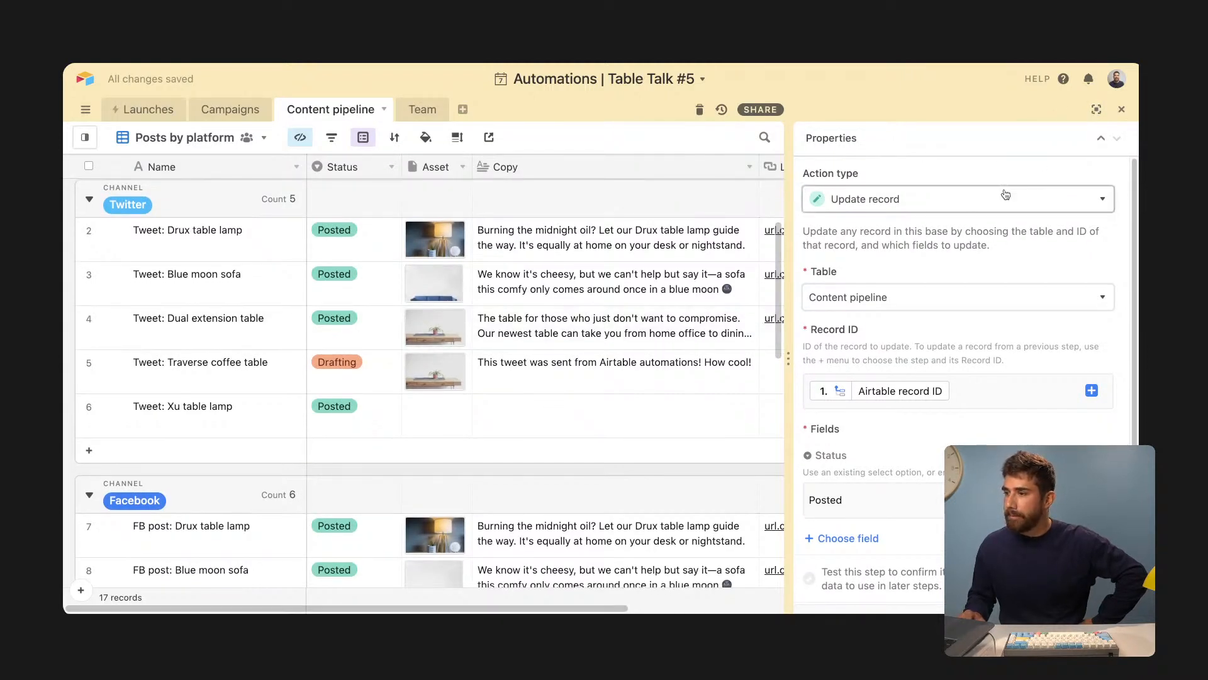
click(1095, 110)
click(88, 143)
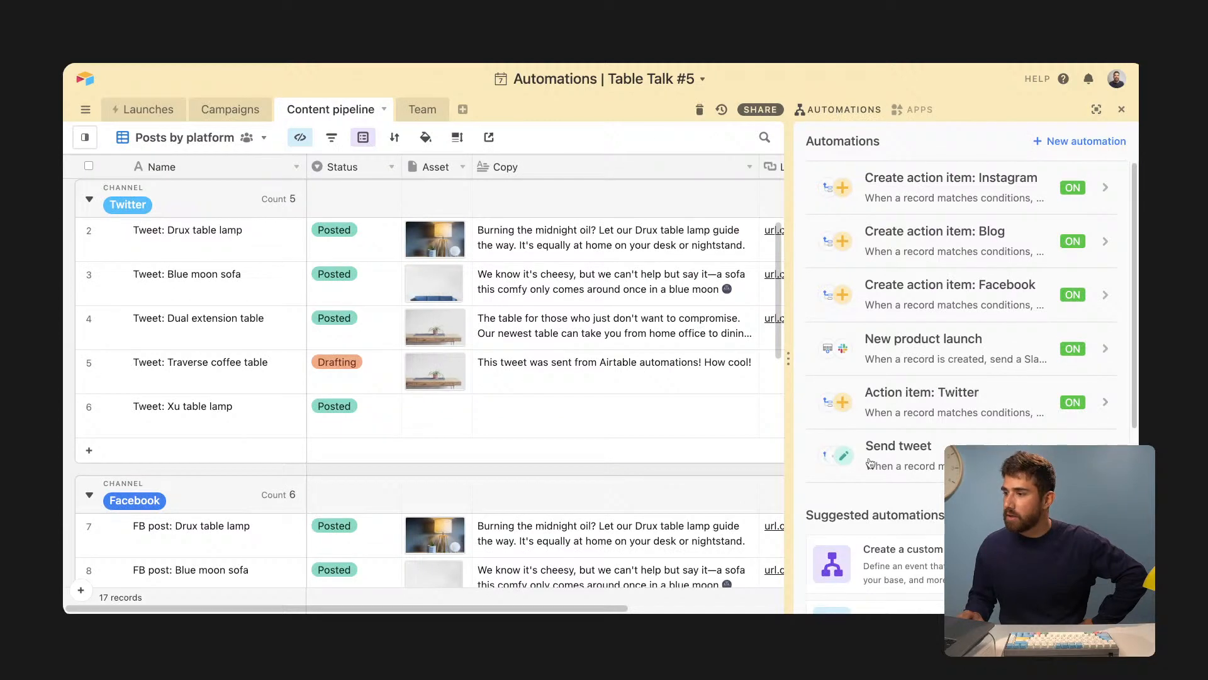
- Change the Traverse coffee table tweet's Status to Ready to publish
click(571, 405)
click(537, 375)
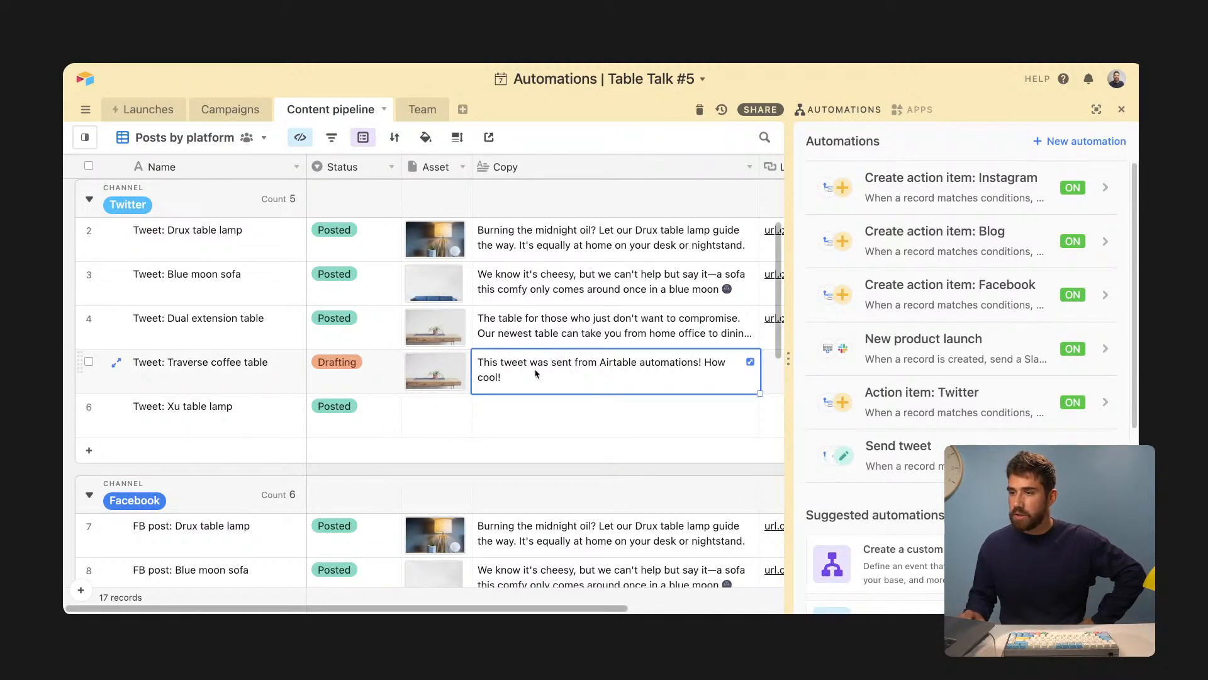
click(378, 374)
click(382, 373)
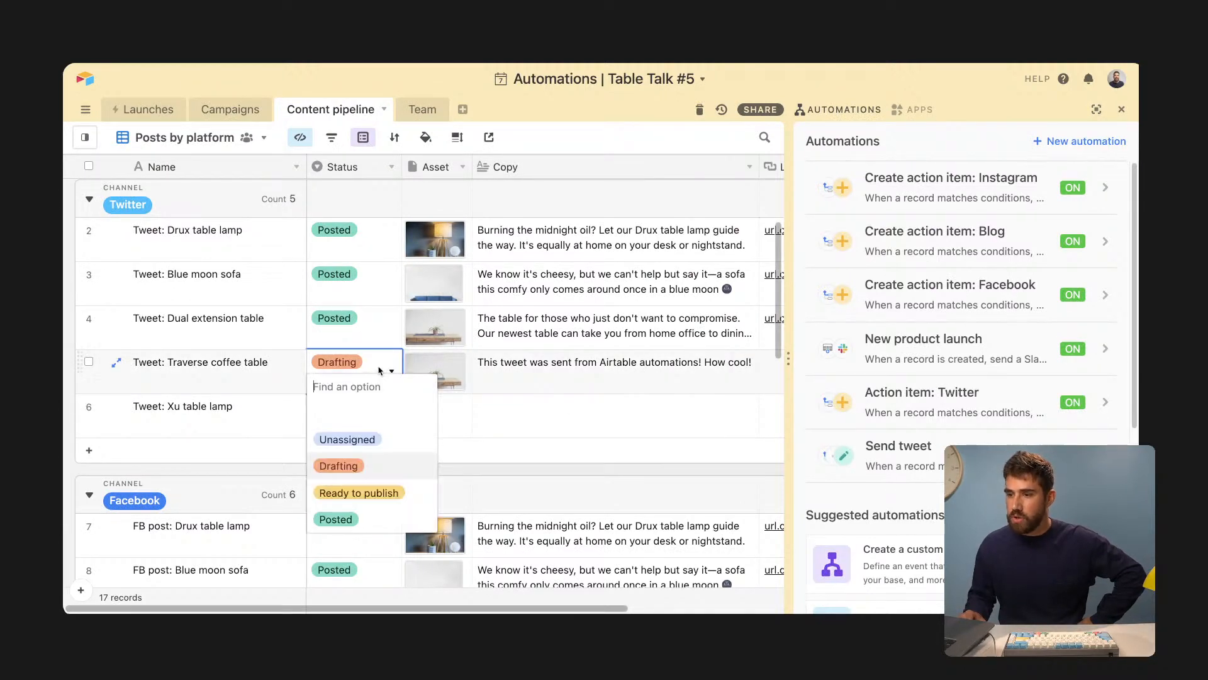
click(379, 494)
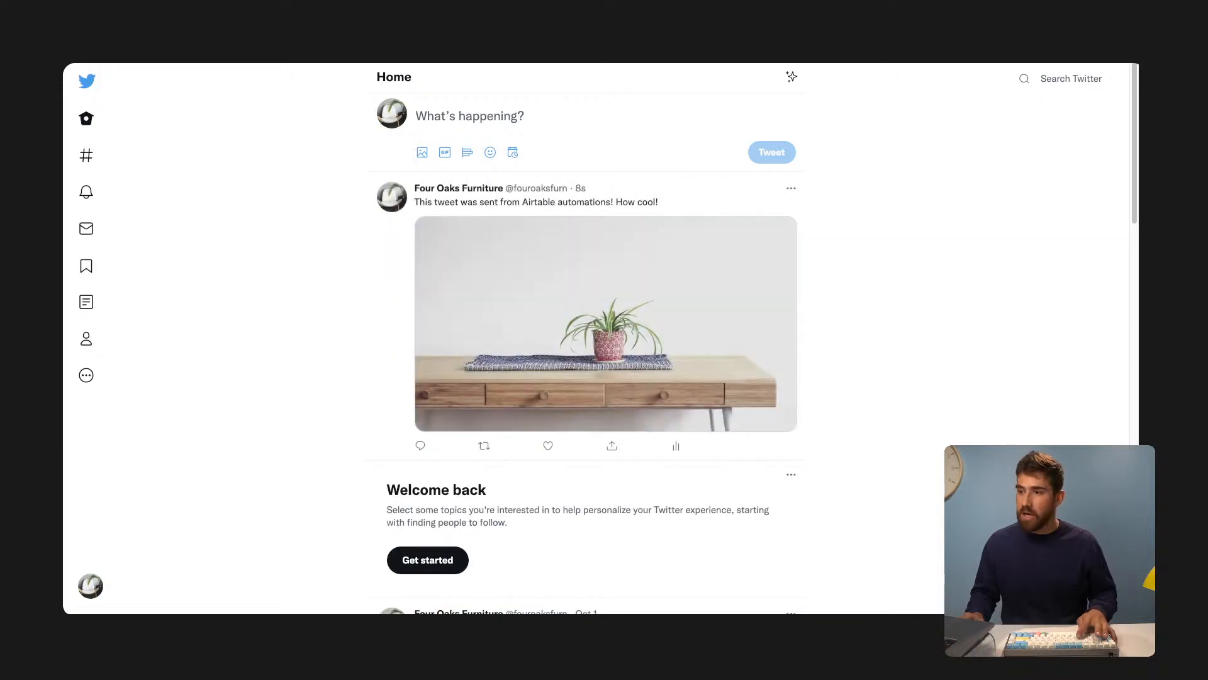
- Reload the Twitter home feed to see the coffee table tweet, then go back to the Table Talk base
key(super+r)
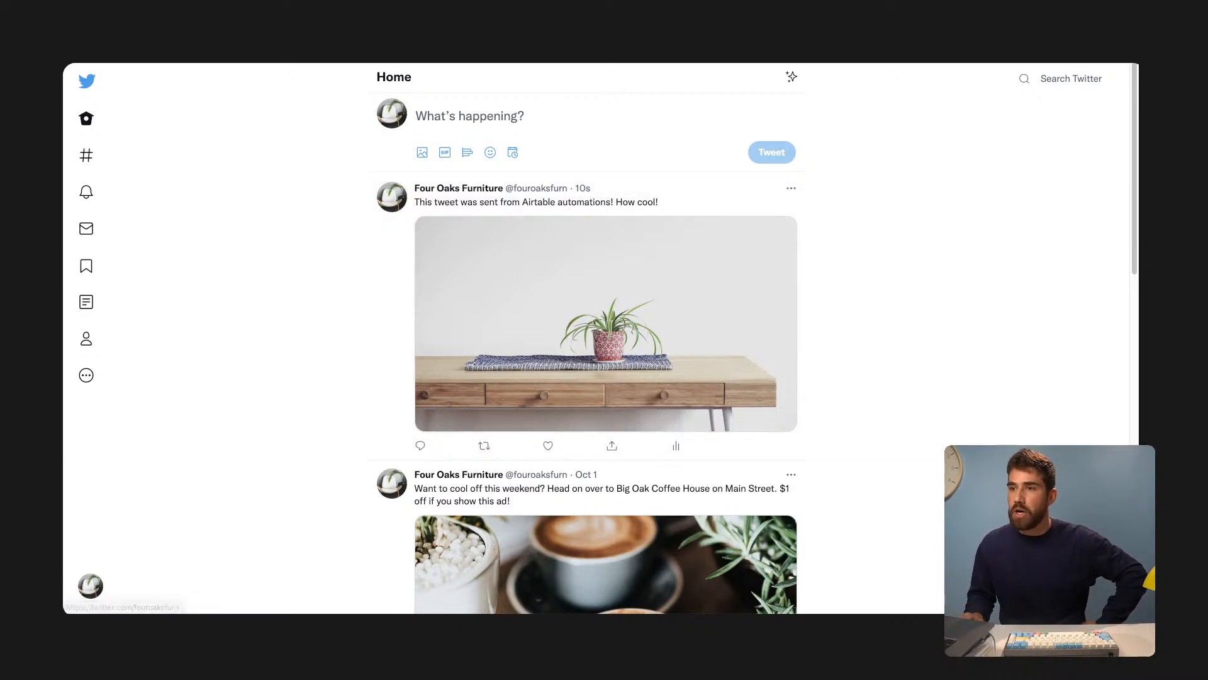
click(179, 25)
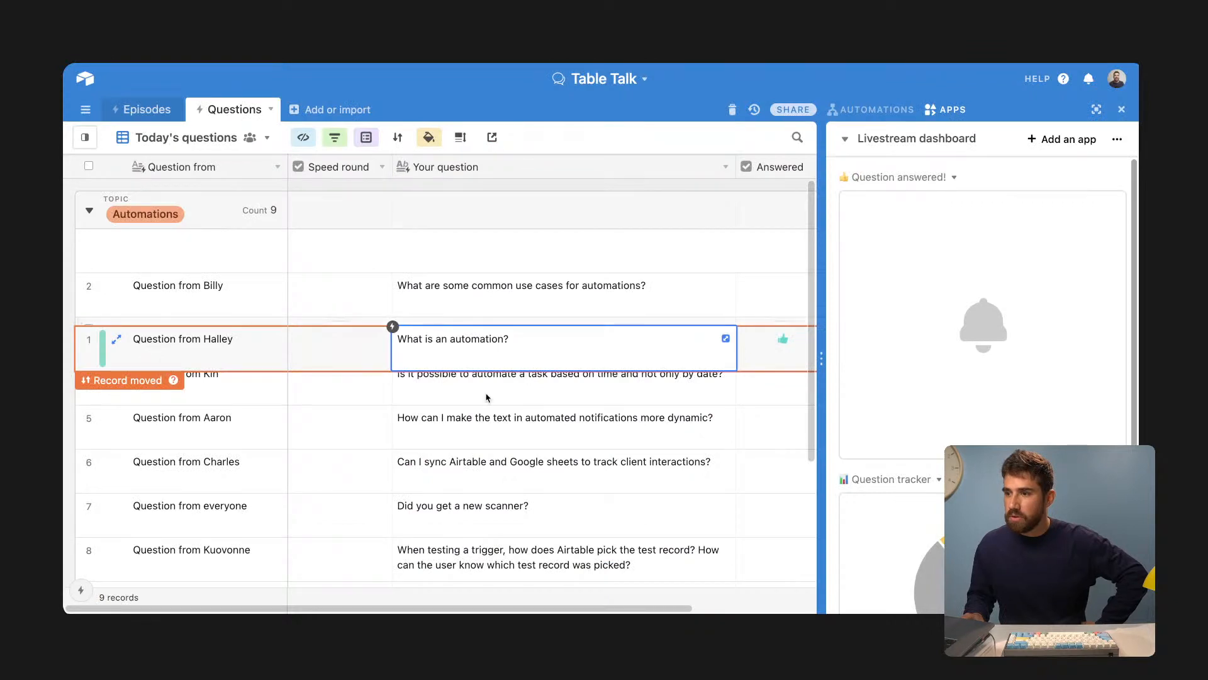
- Give the common automation use cases question a thumbs-up in its Answered field
click(491, 428)
click(648, 297)
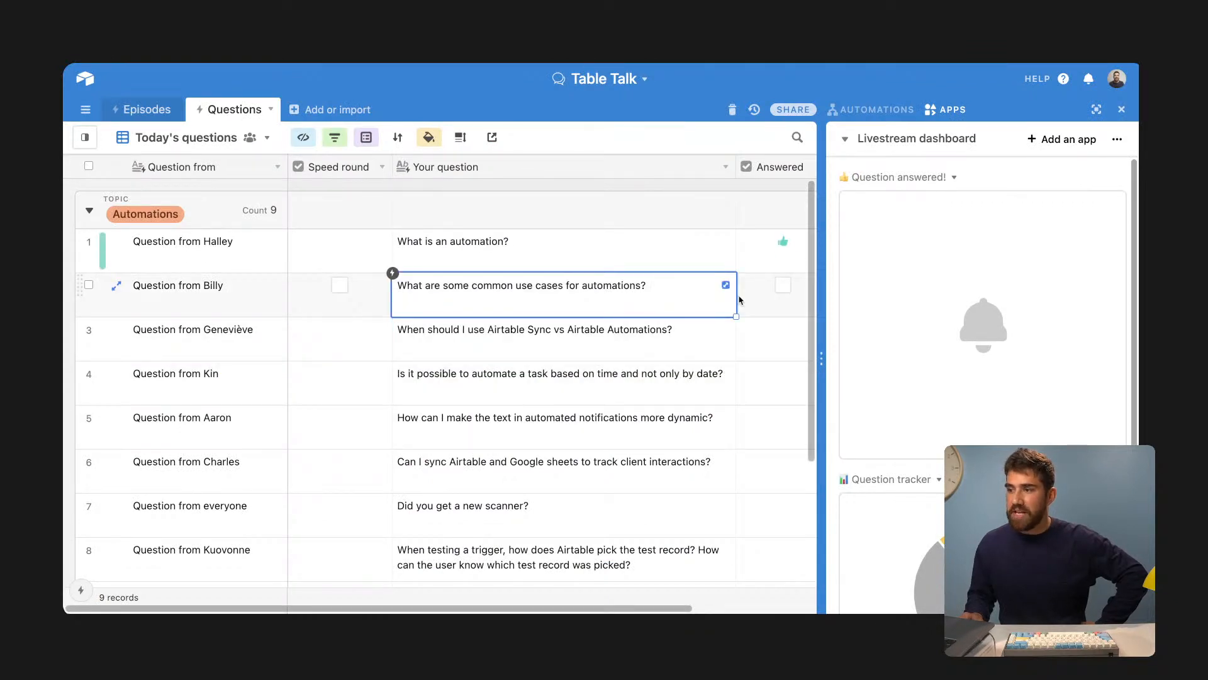
click(782, 286)
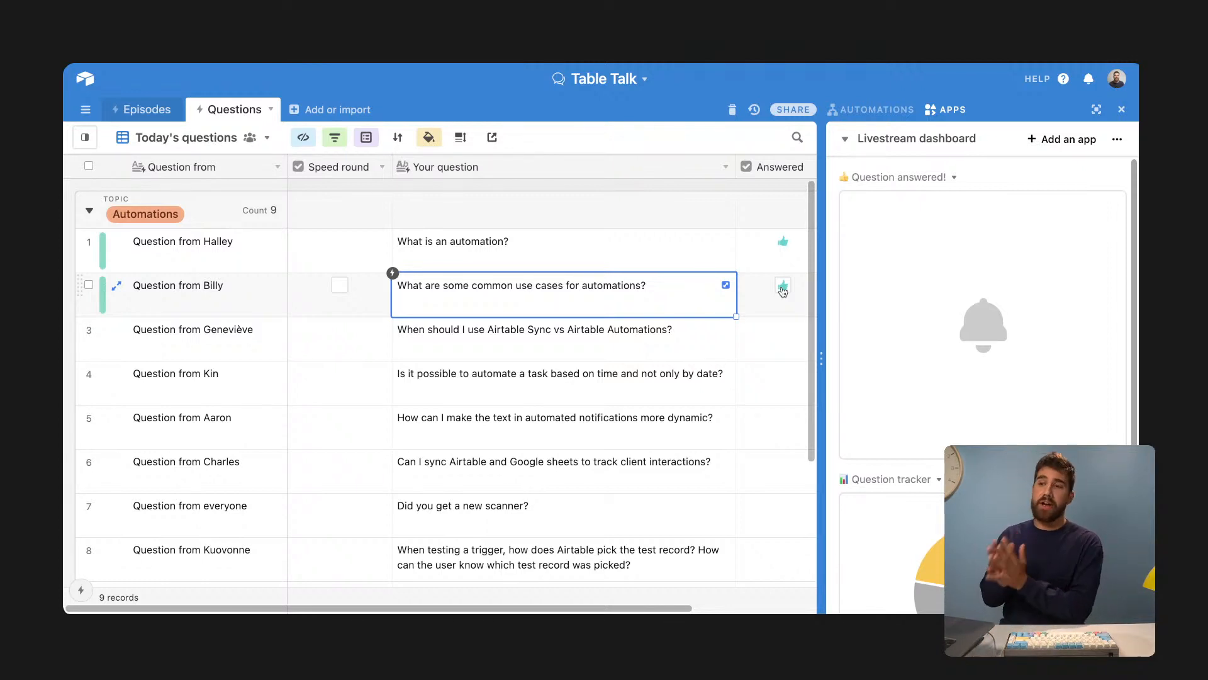
click(783, 287)
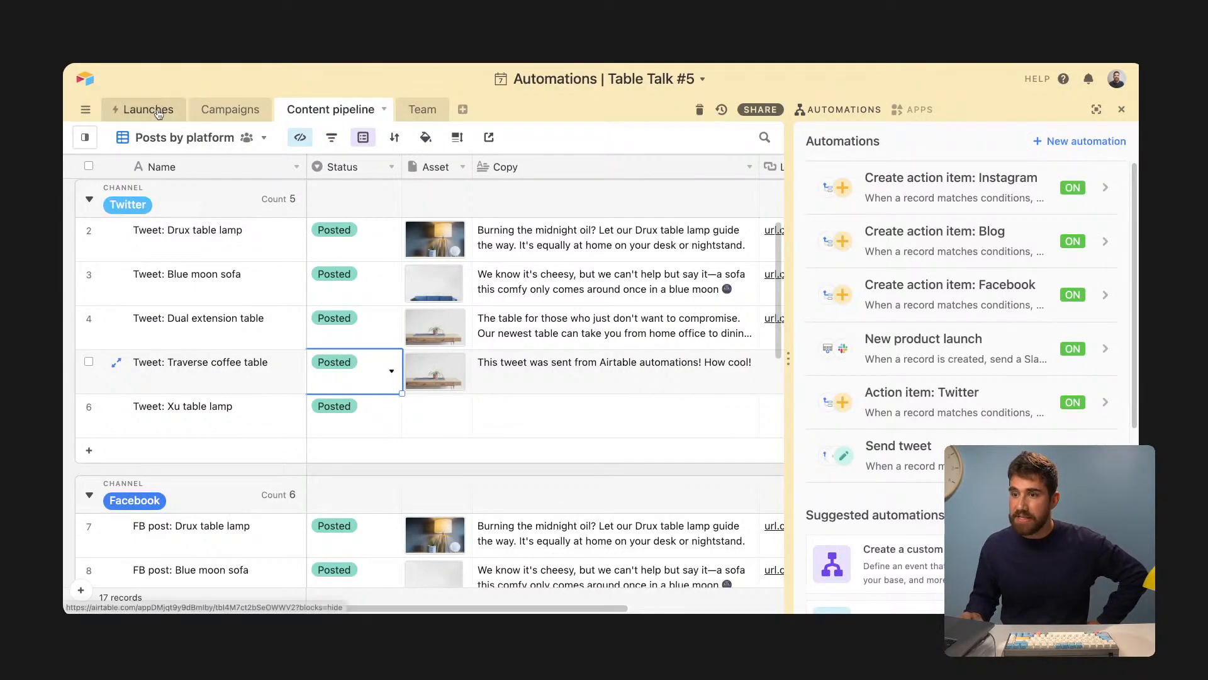
- Open the Launches table and scroll through its 8 synced products
click(159, 112)
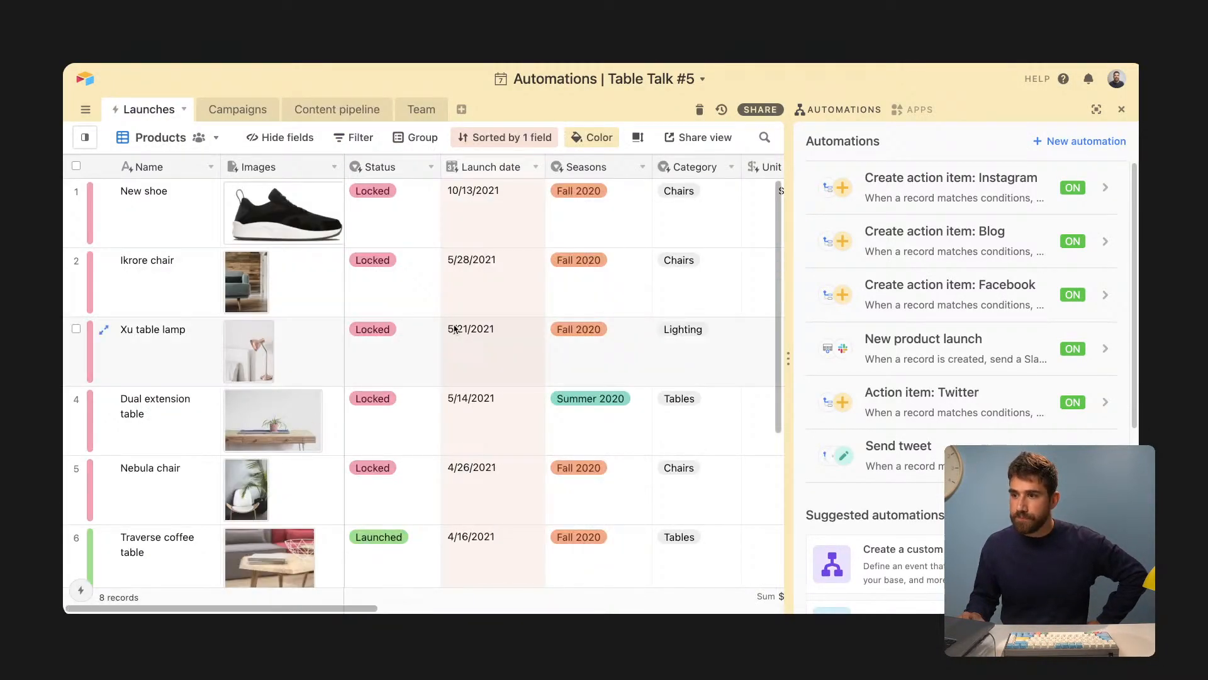
scroll(592, 333, down, 1)
scroll(460, 484, down, 1)
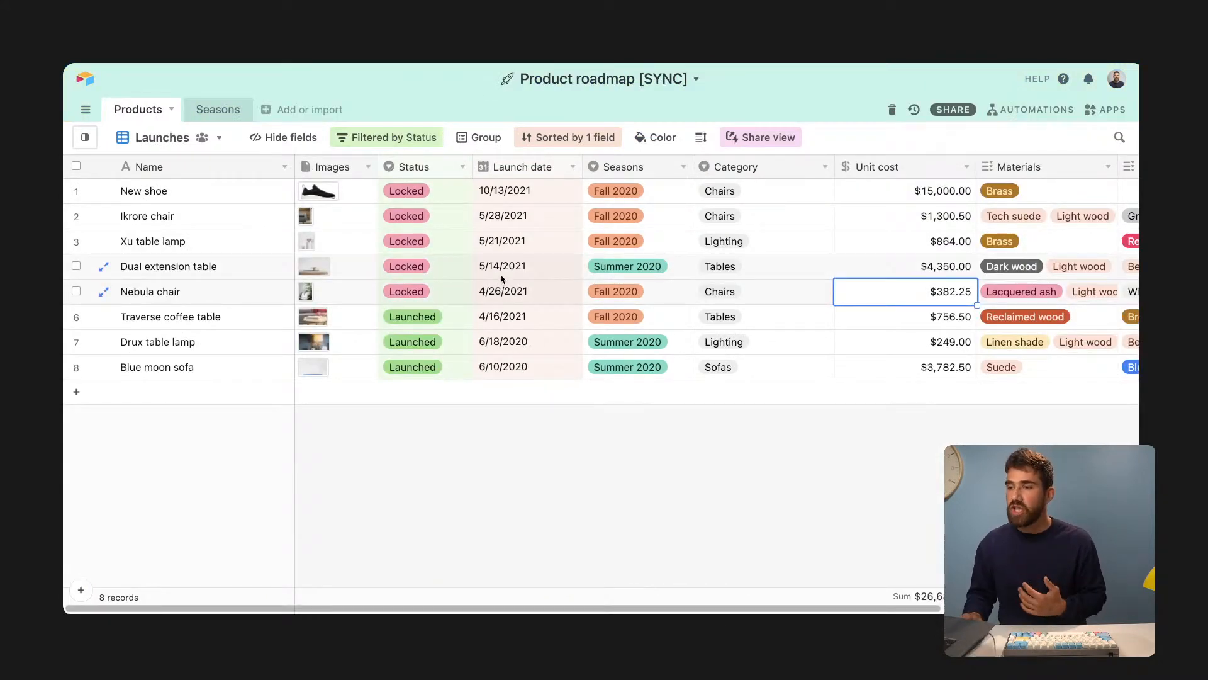
- Change the Dual extension table launch date to 5/28/2021 in the source base
click(503, 270)
click(503, 272)
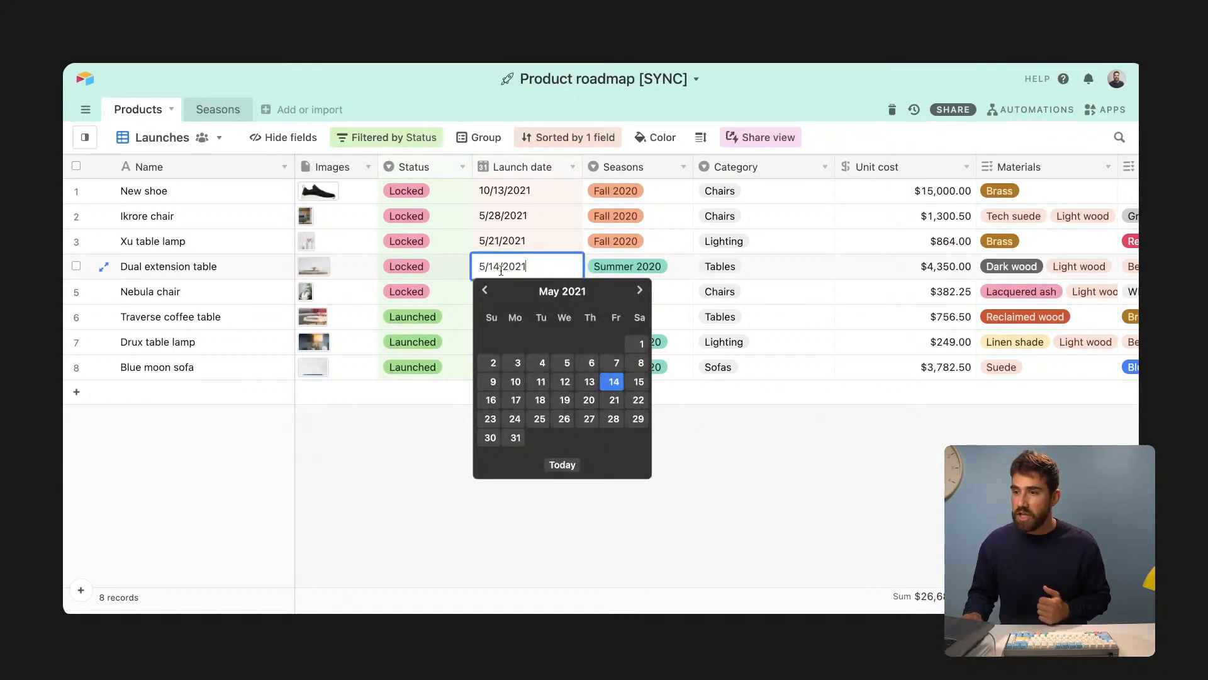
click(614, 419)
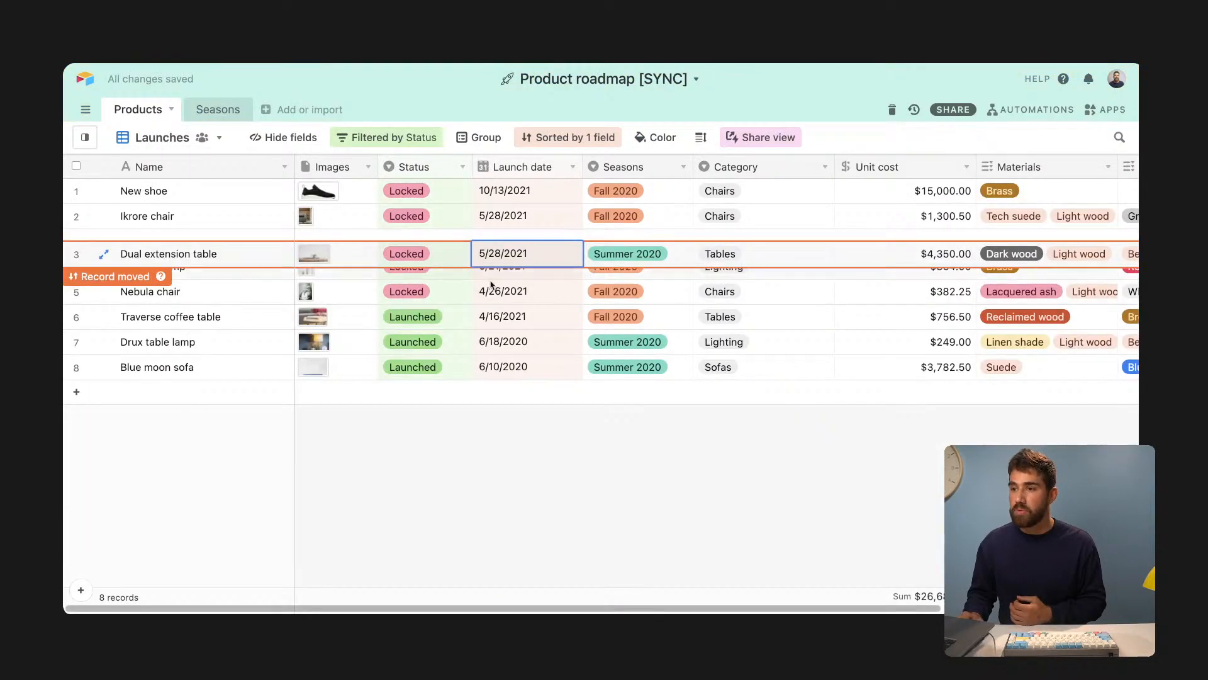
click(487, 288)
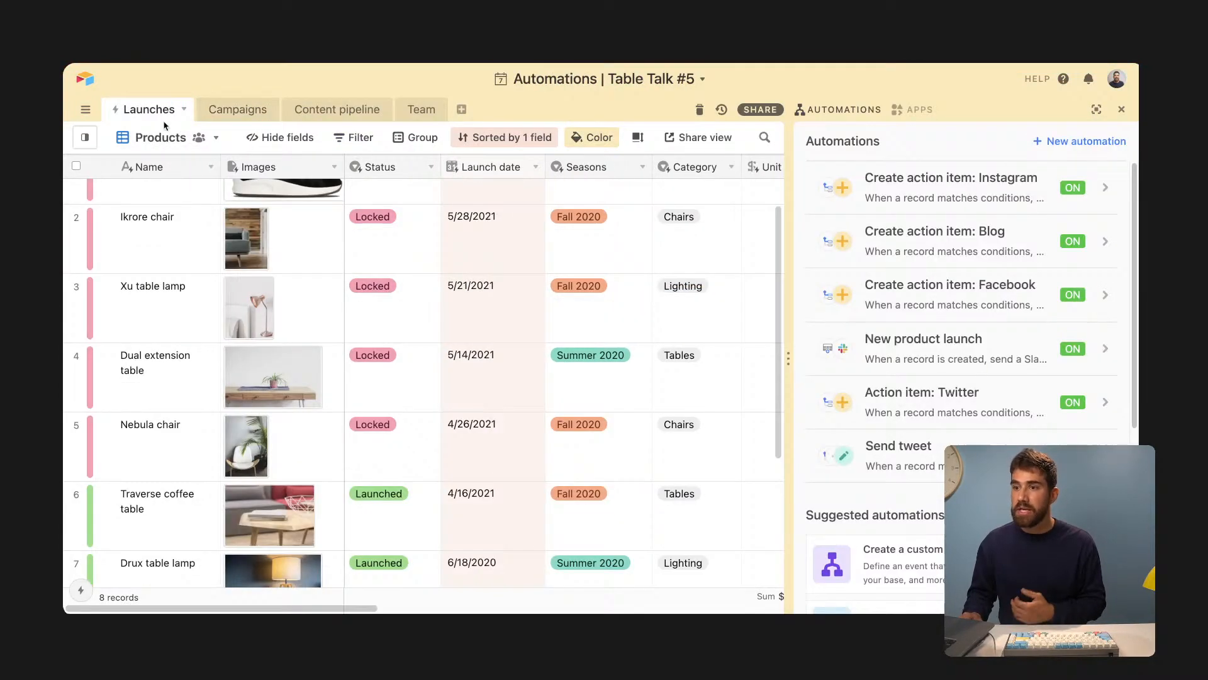
- Run Sync now on the Launches table to pull in the new date
click(182, 112)
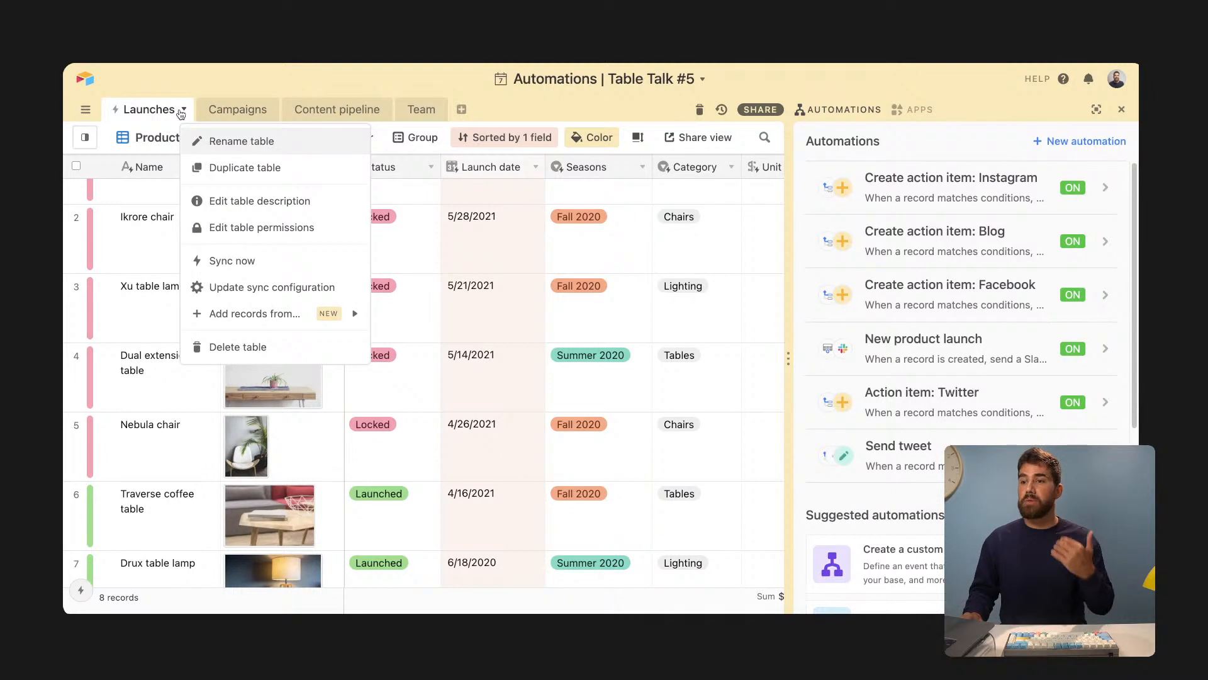
click(244, 262)
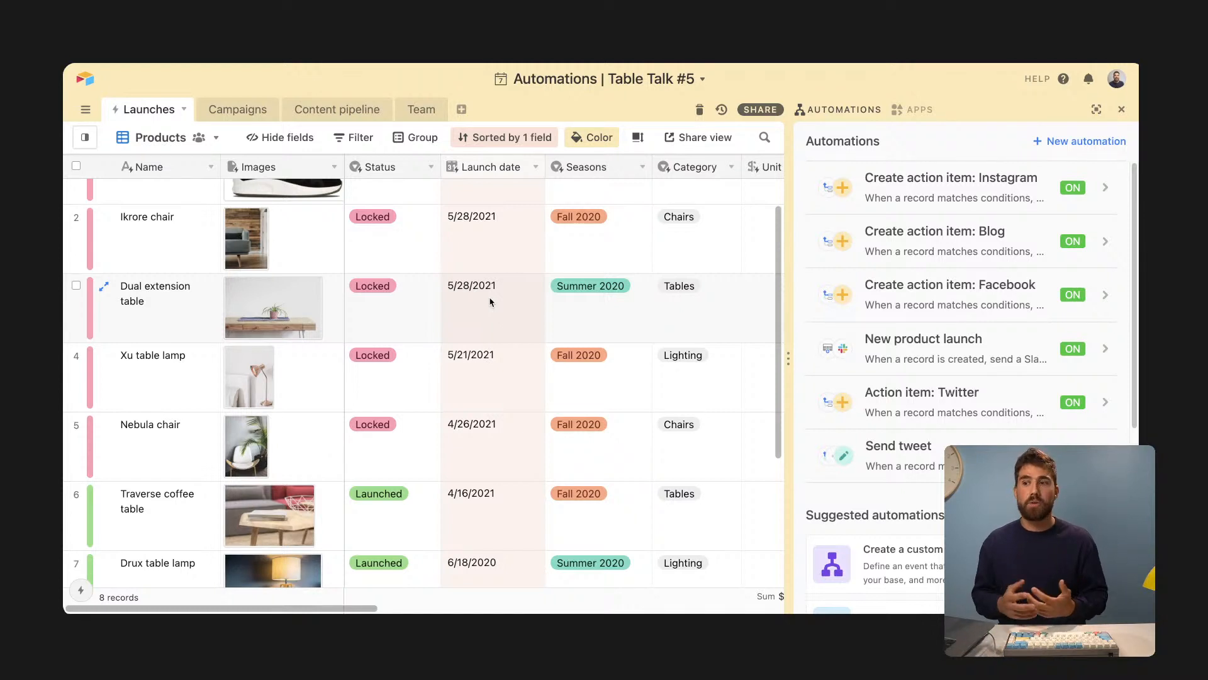
click(186, 110)
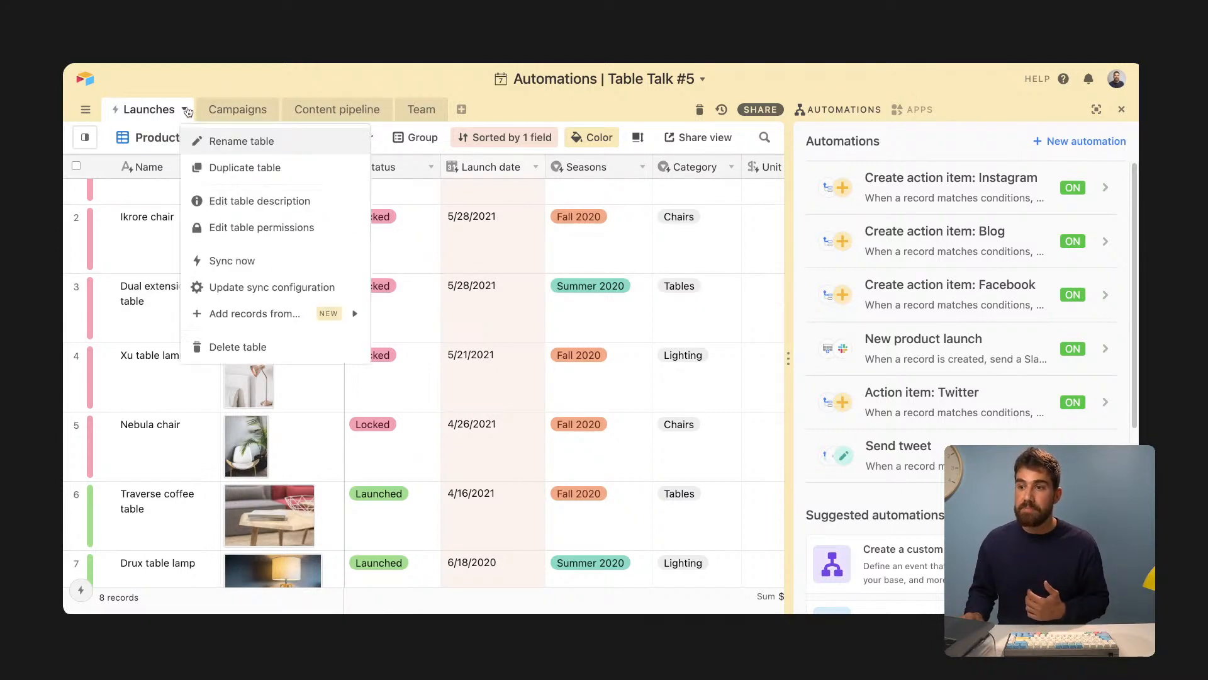
mouse_move(254, 318)
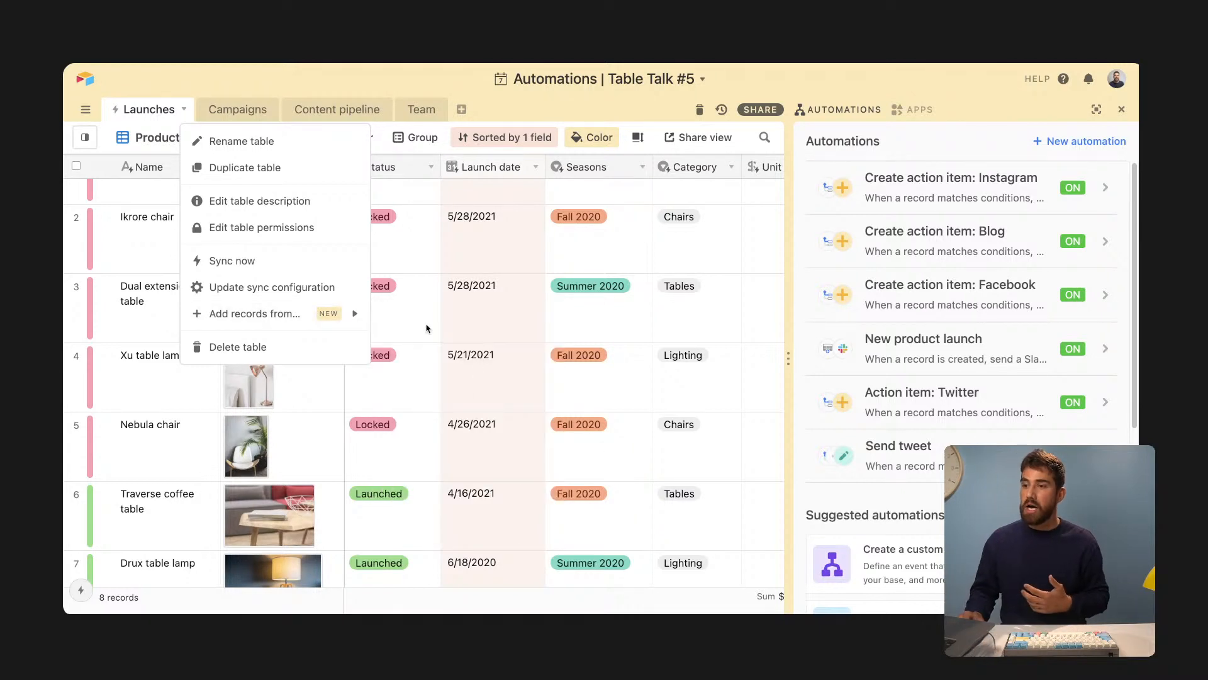
click(408, 312)
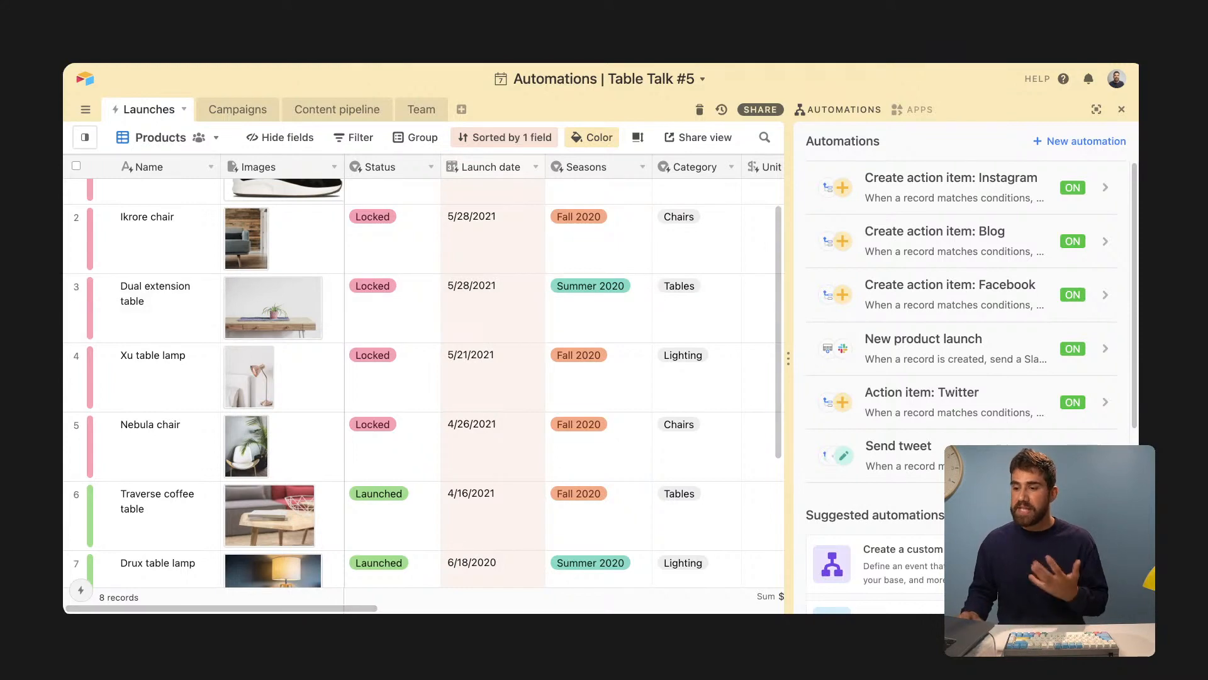
scroll(547, 215, right, 10)
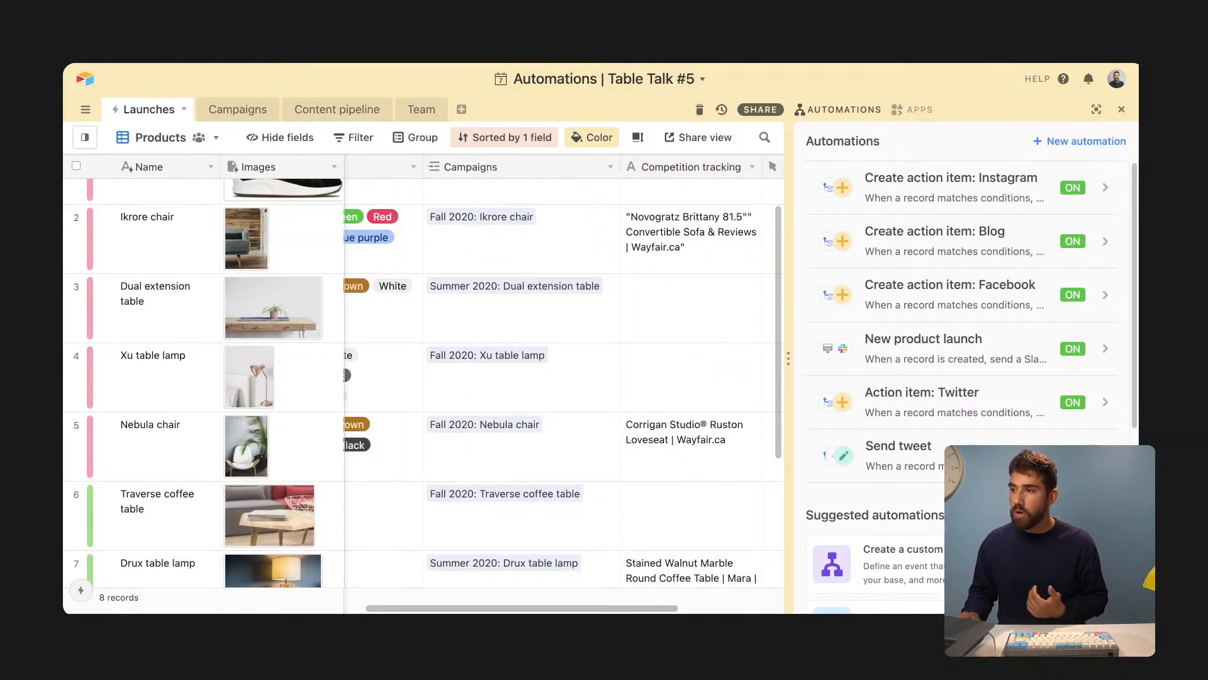
- Close the automations panel, check the Ikrore chair campaign, and open the Campaigns table
click(1121, 110)
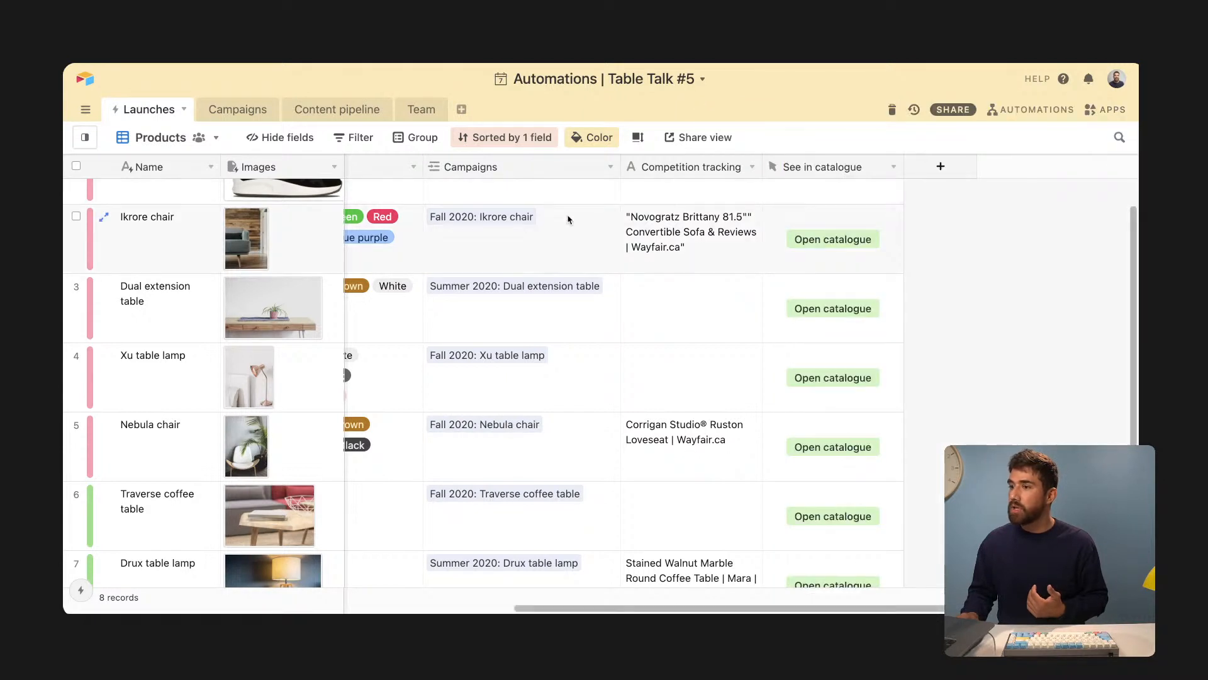
click(529, 224)
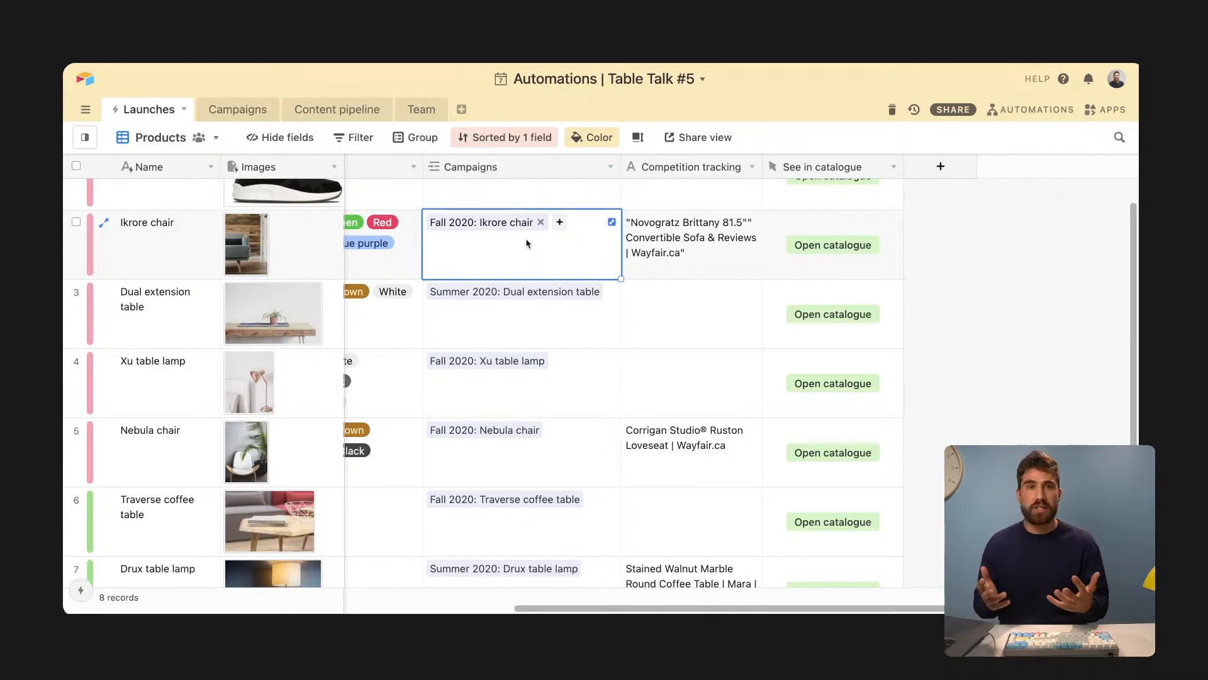
click(256, 112)
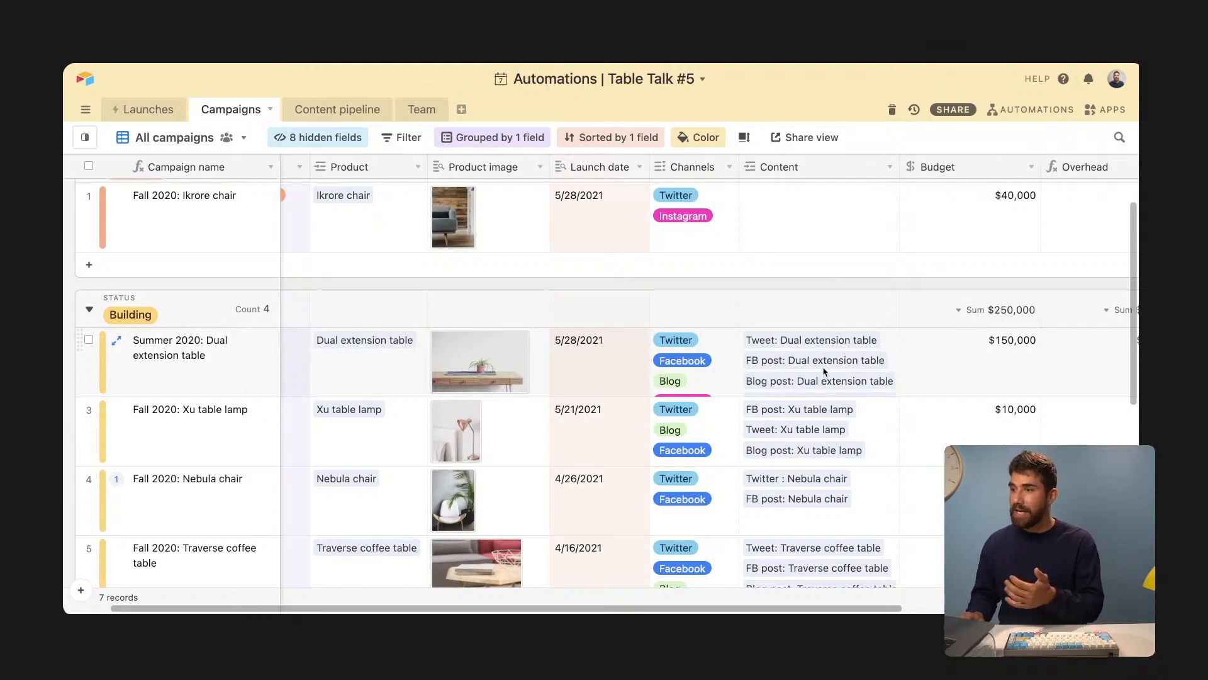
- Review the Dual extension table campaign's linked content, then go back to the Table Talk base
click(826, 372)
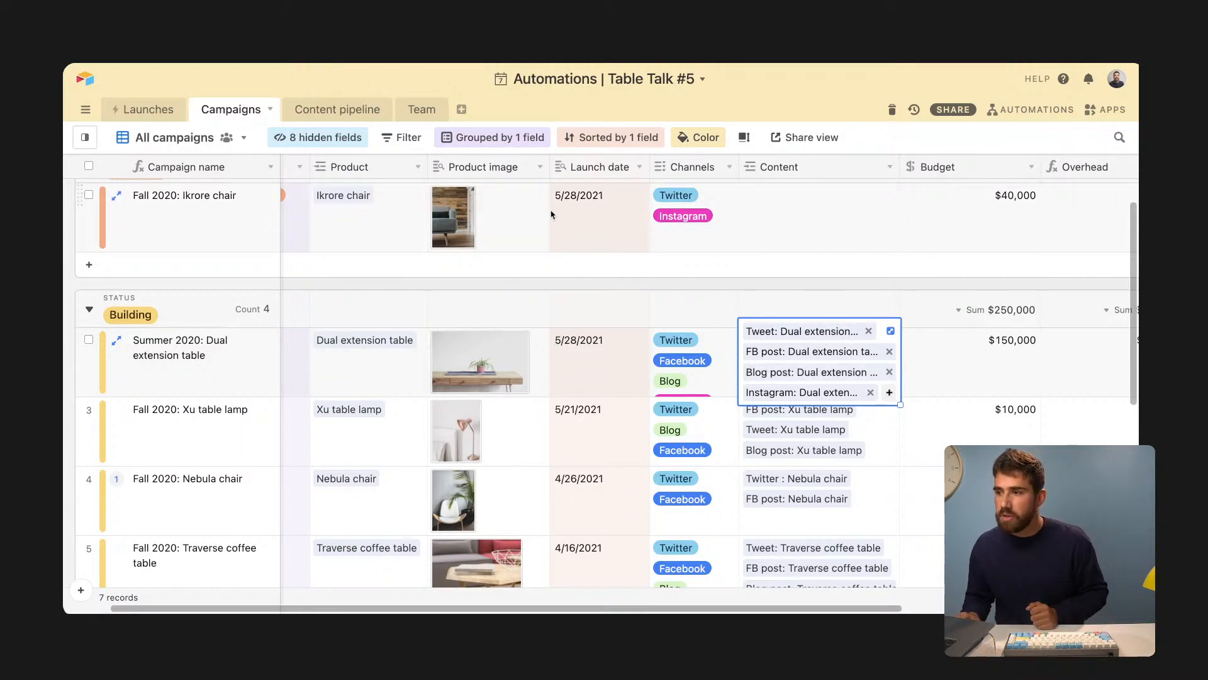
key(ctrl+Tab)
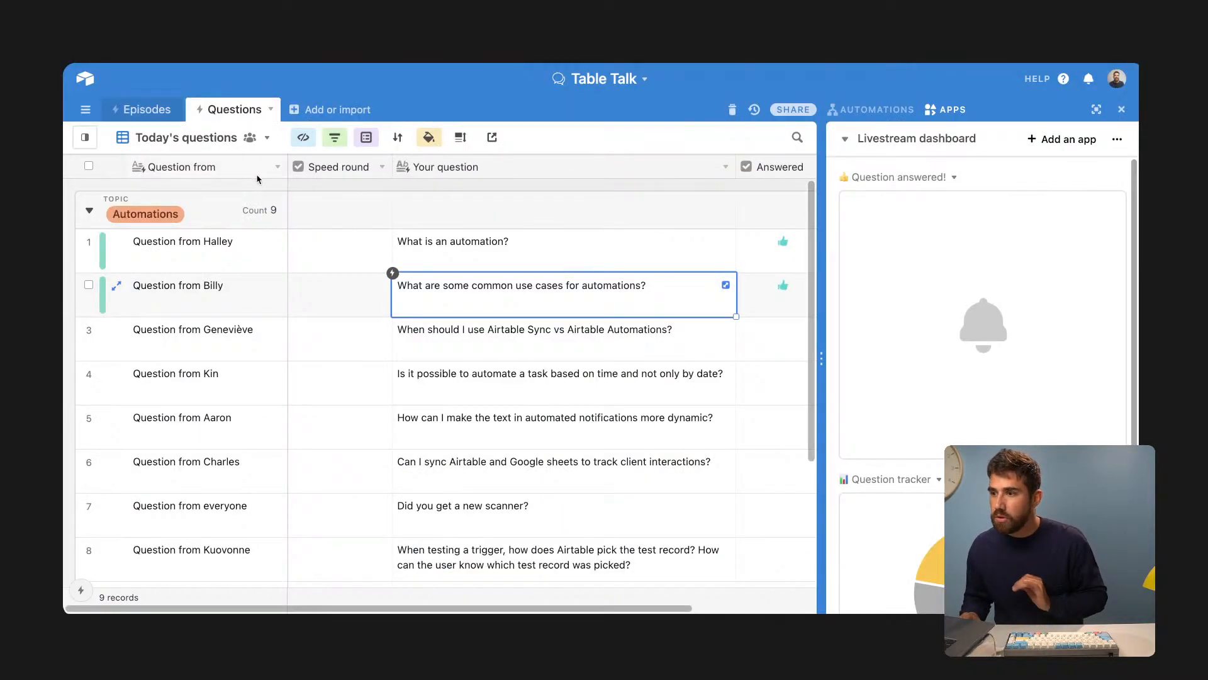
- Give the 'When should I use Airtable Sync vs Airtable Automations?' question a thumbs-up as answered
click(626, 343)
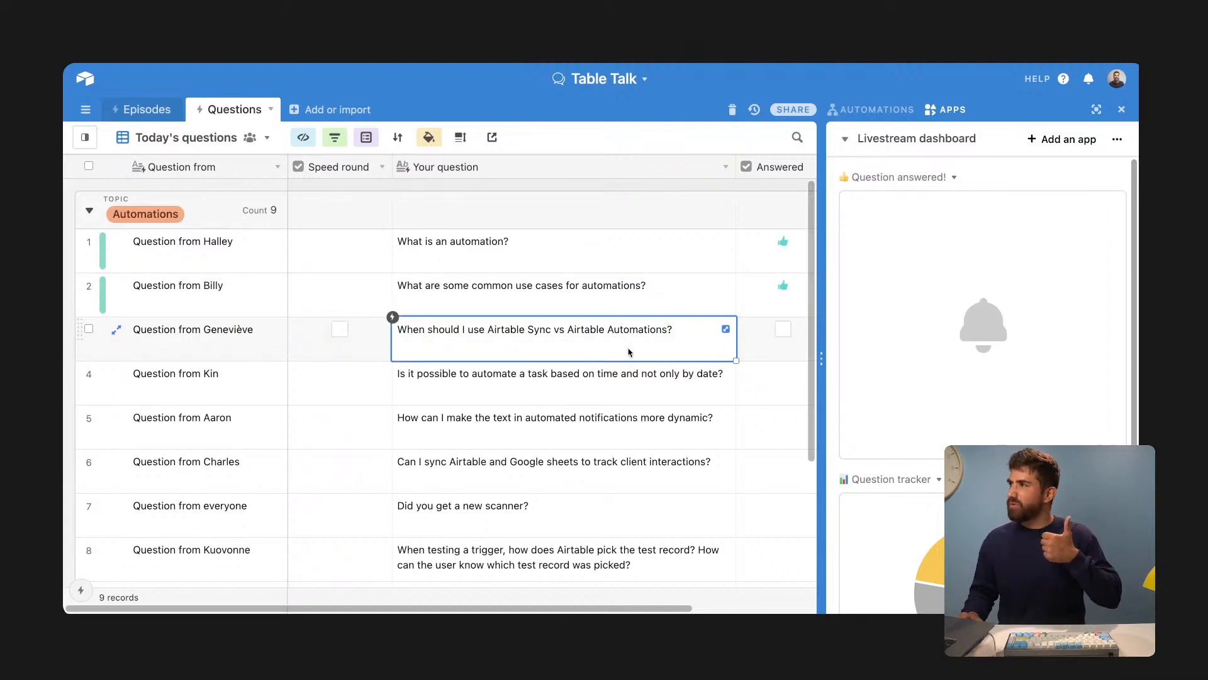
click(783, 330)
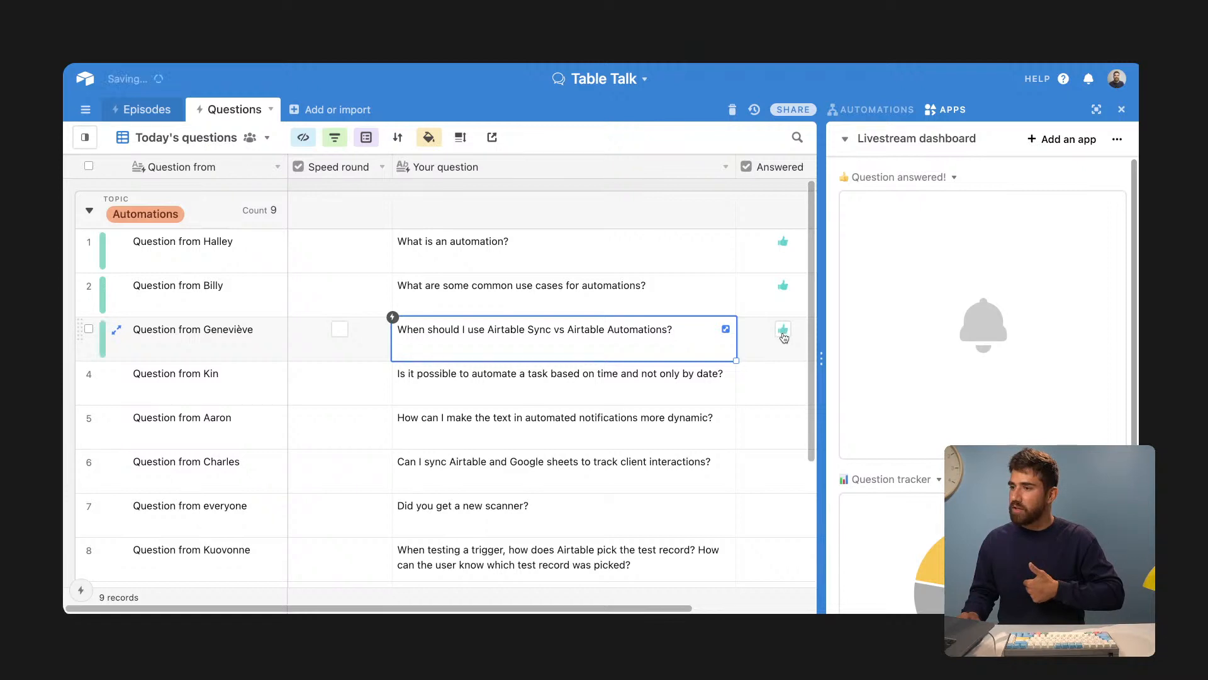
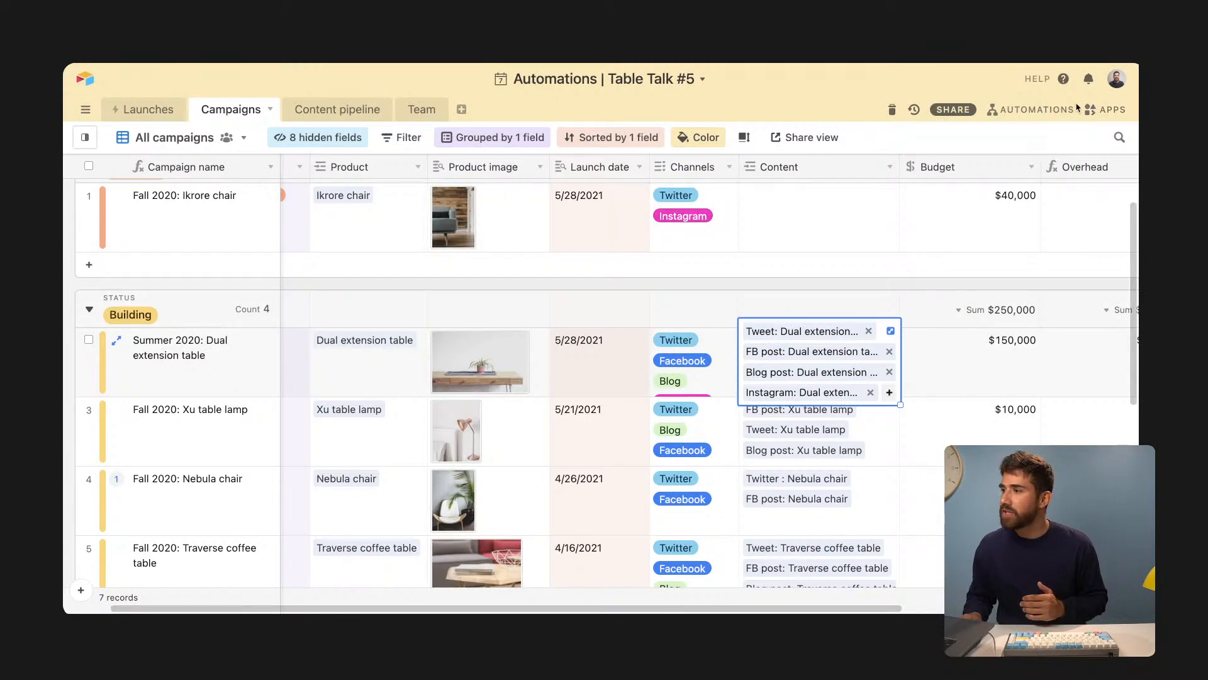
- Create a new automation in the Table Talk #5 base and select its default name 'Automation 1'
click(1057, 110)
click(1059, 151)
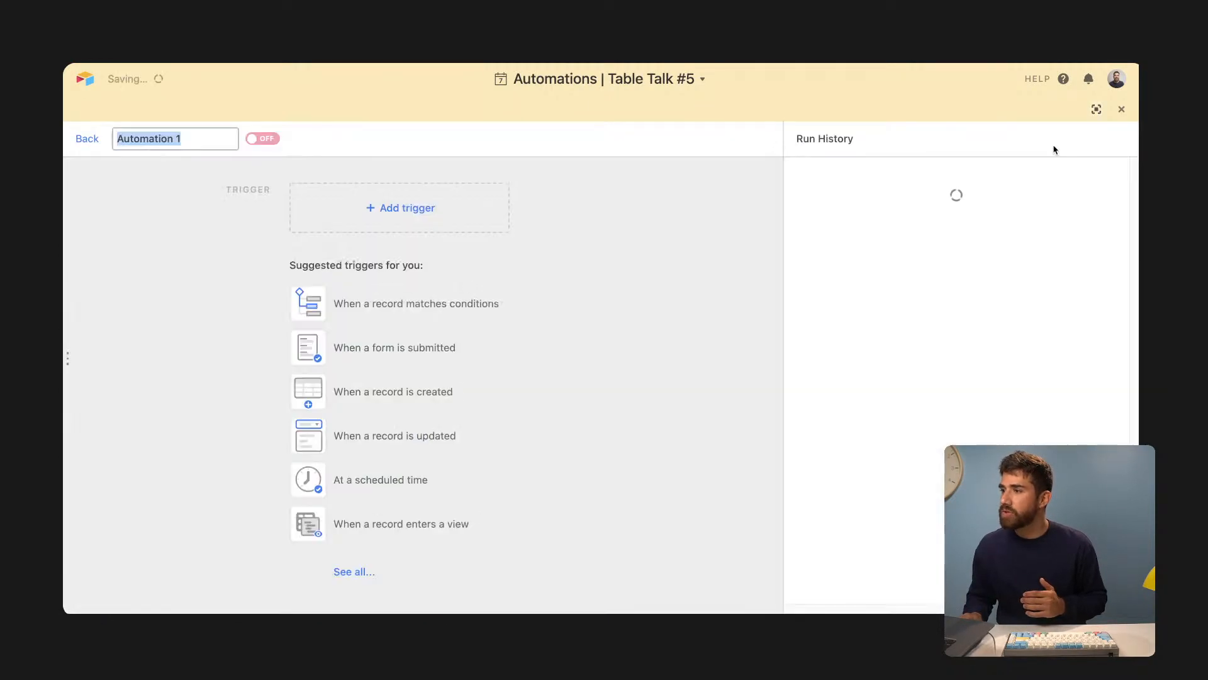
click(472, 315)
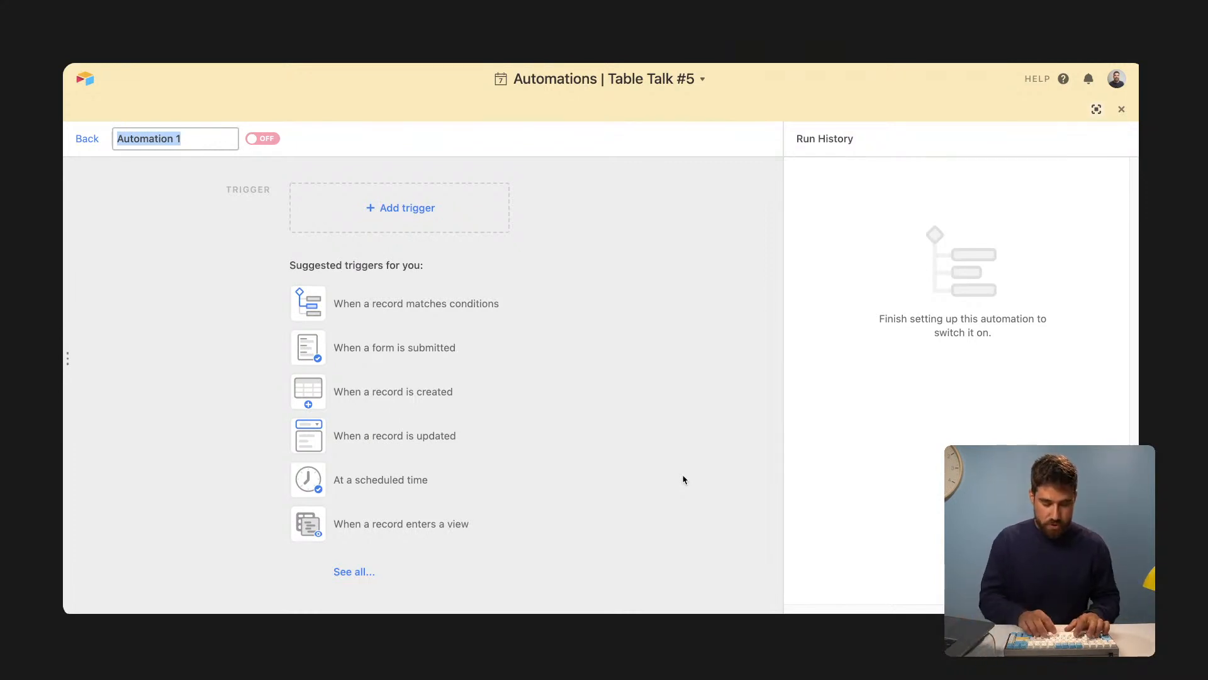
- Rename the automation to 'Send update on campaigns in progress' and bring up the trigger choices
text(Send )
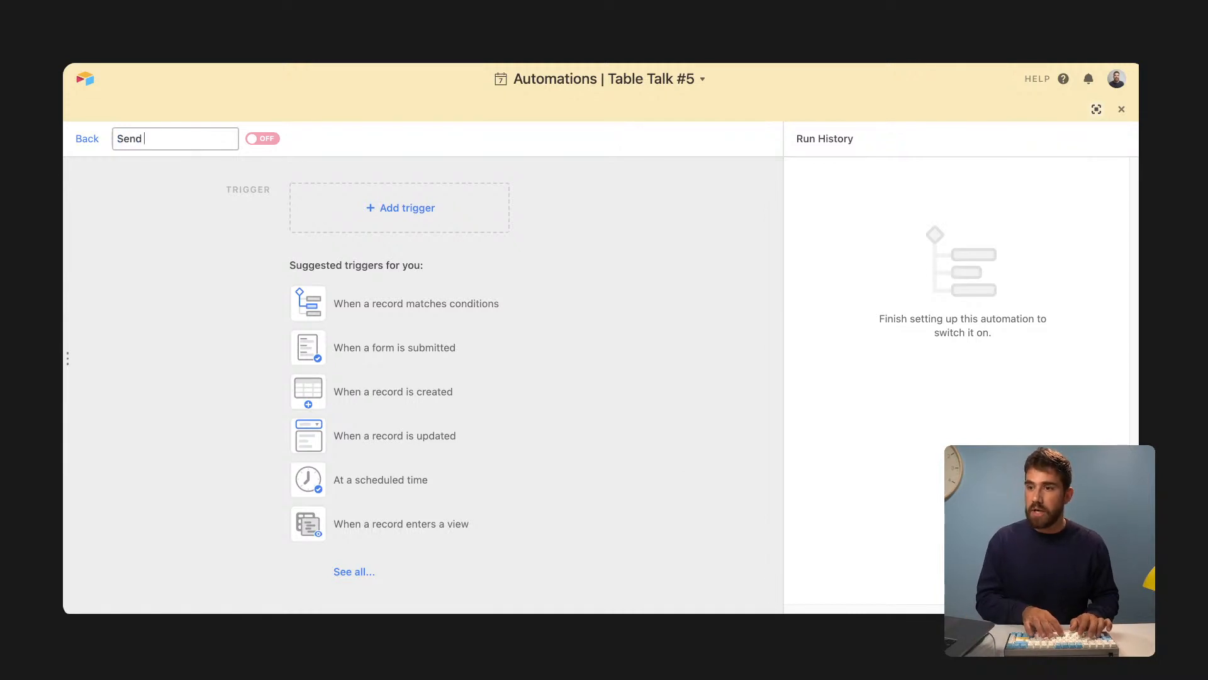
text(update on )
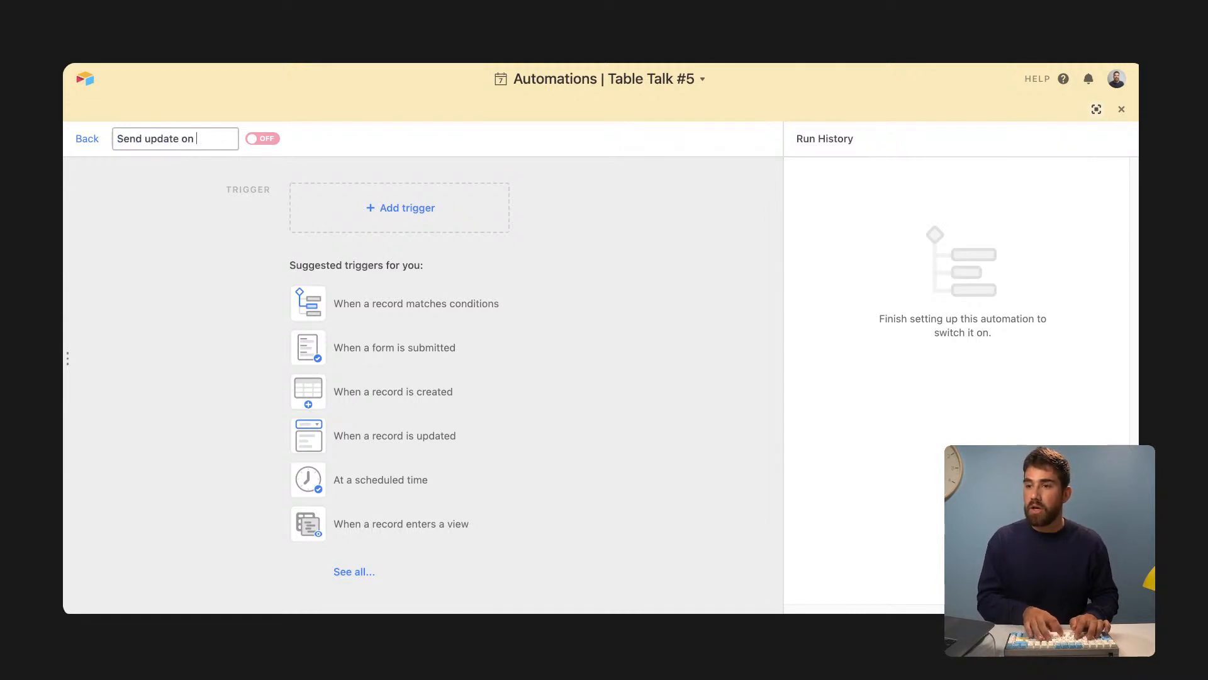
text(campaigns in pgore)
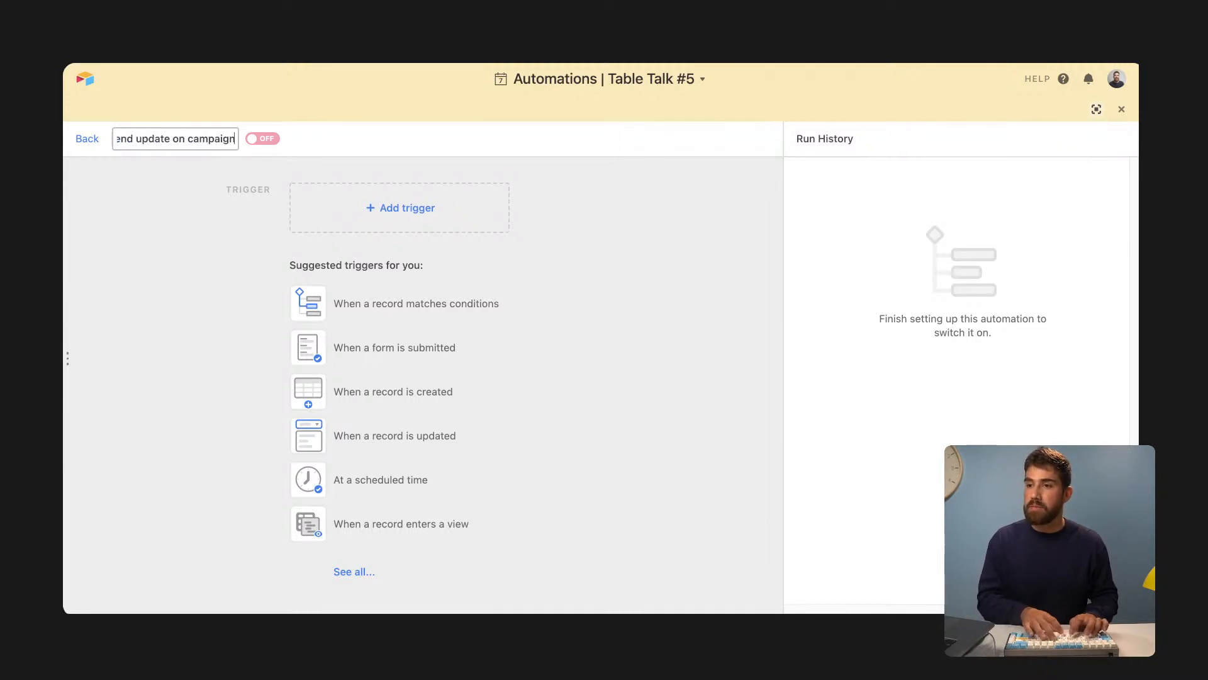
key(BackSpace)
key(BackSpace)
key(BackSpace)
key(BackSpace)
text(rogress)
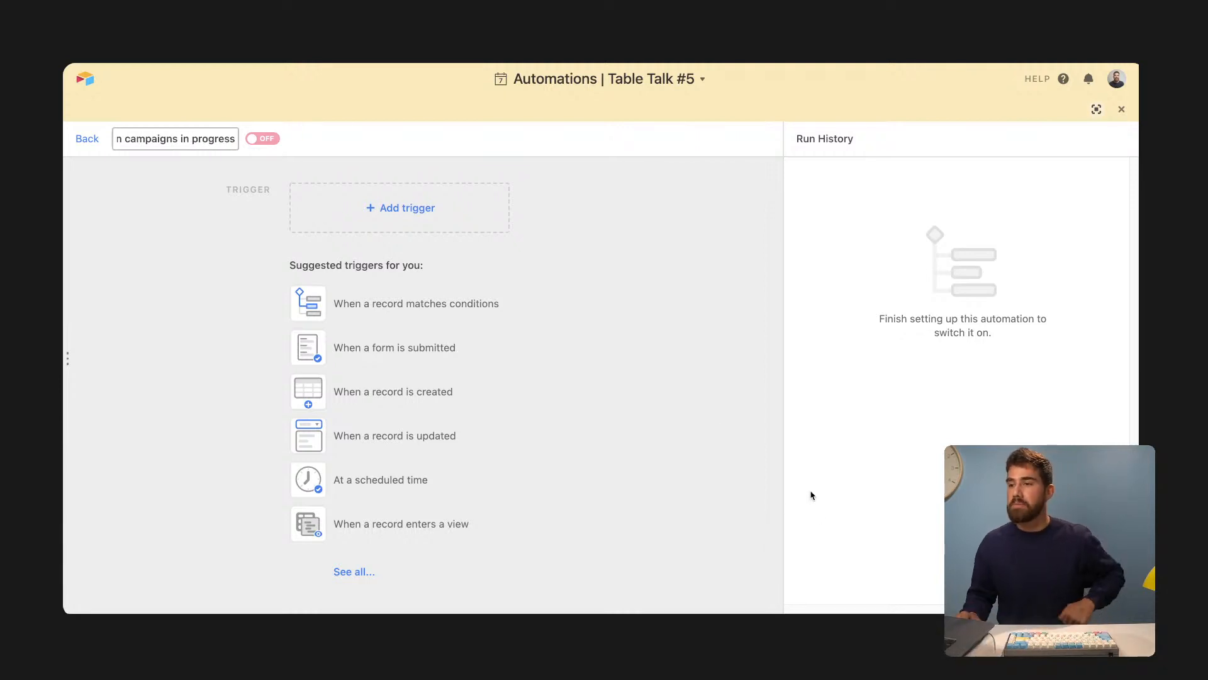
click(705, 401)
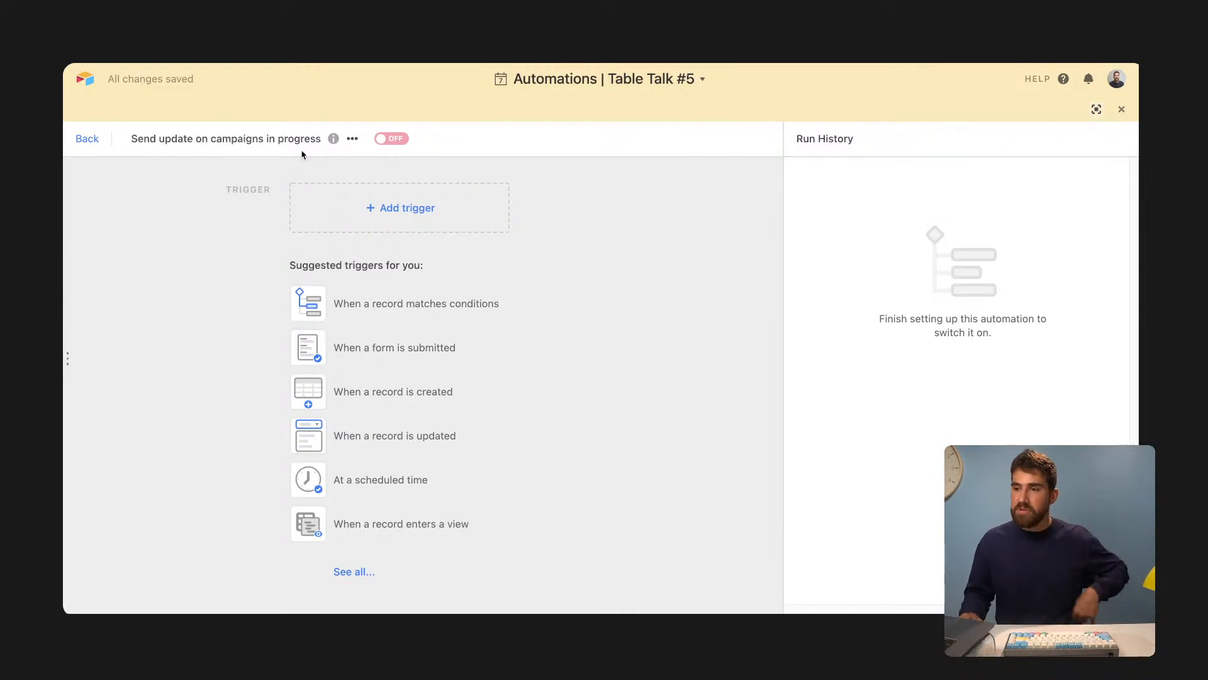
click(372, 219)
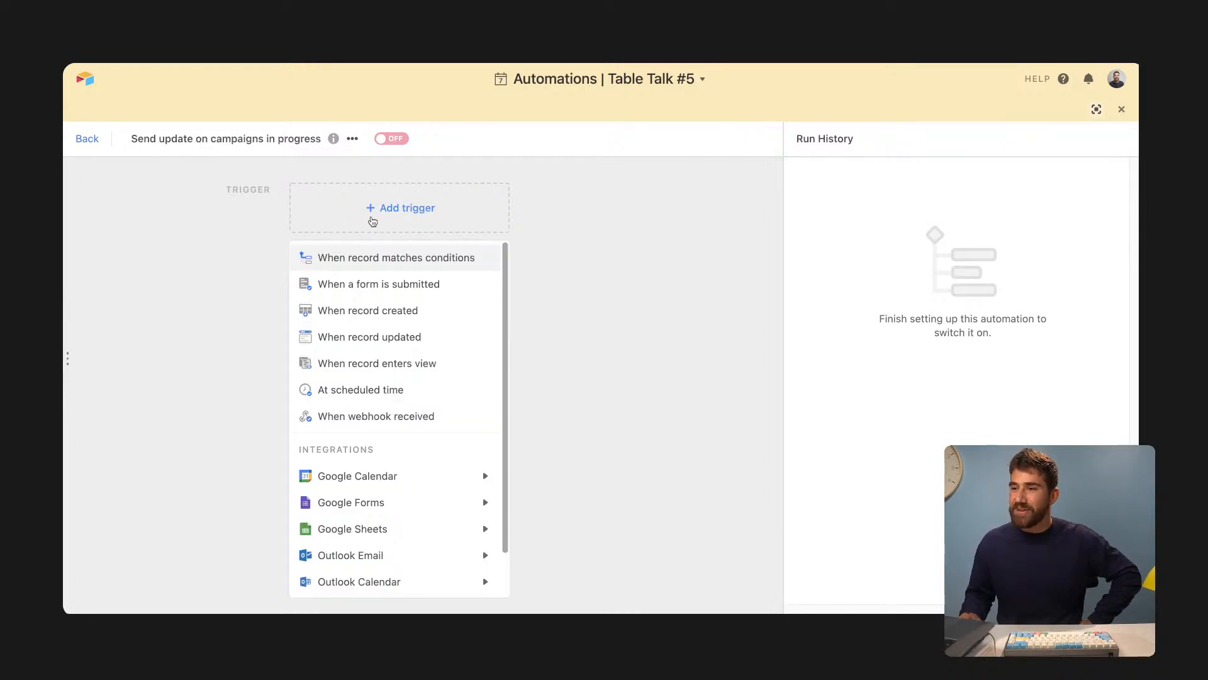
- Add an 'At scheduled time' trigger repeating every 1 week on Monday
click(422, 394)
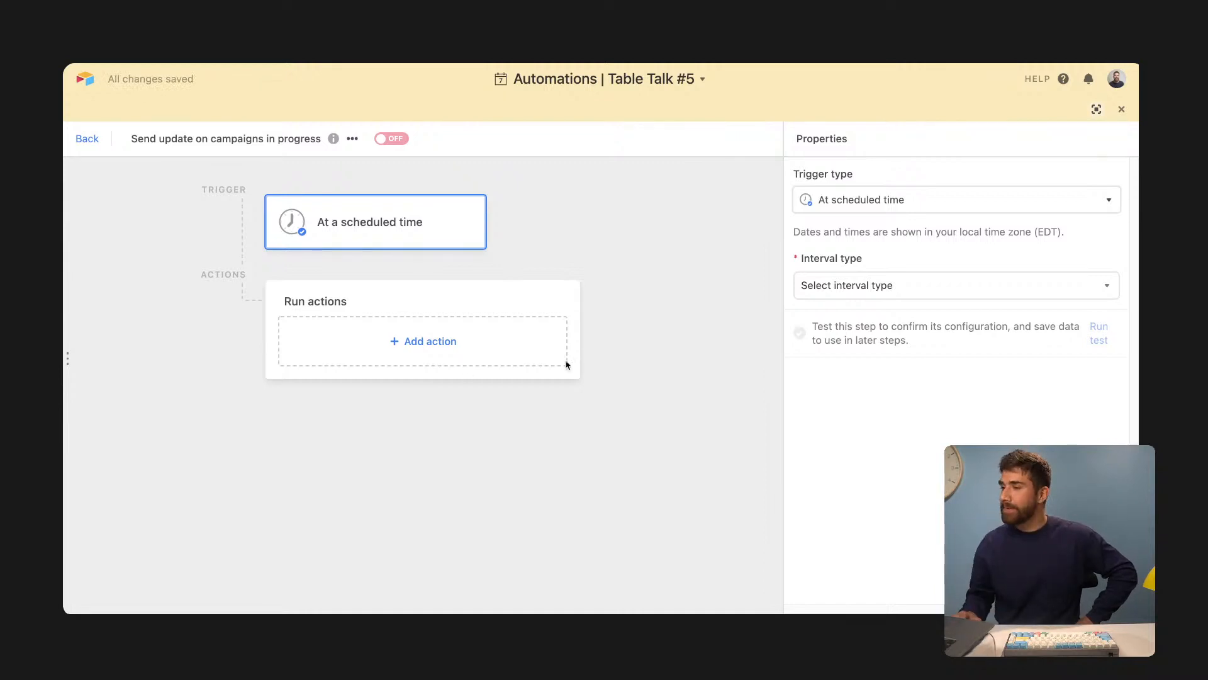
click(891, 298)
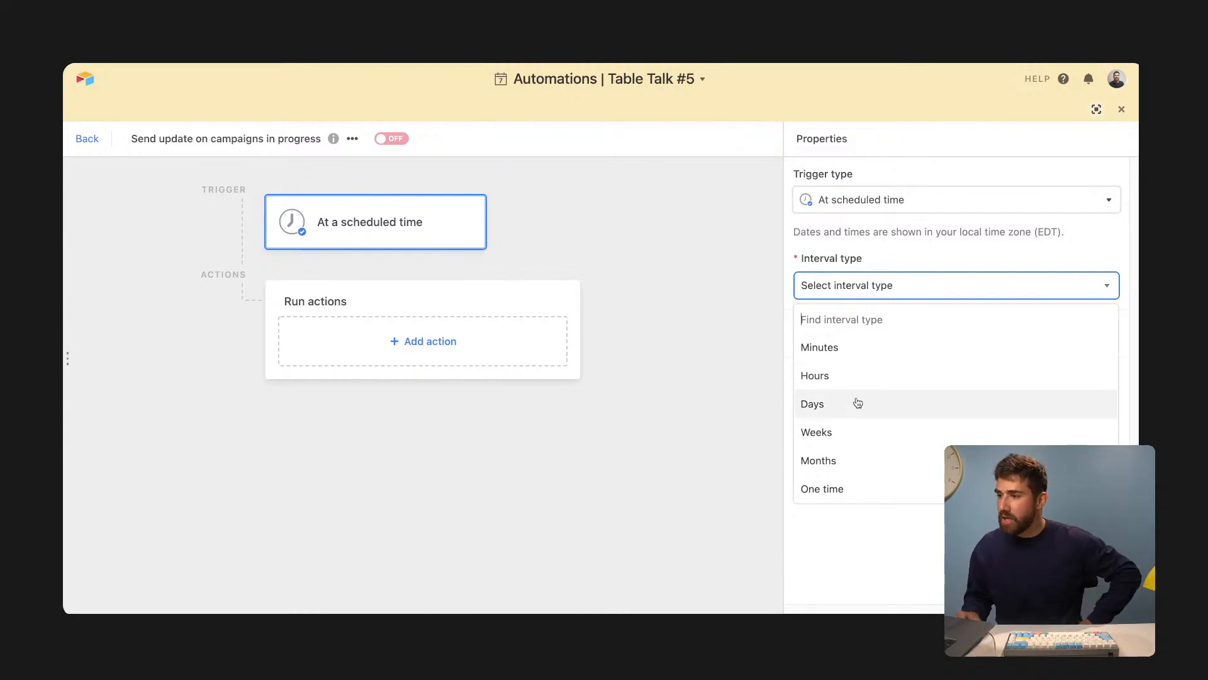
click(857, 434)
click(859, 353)
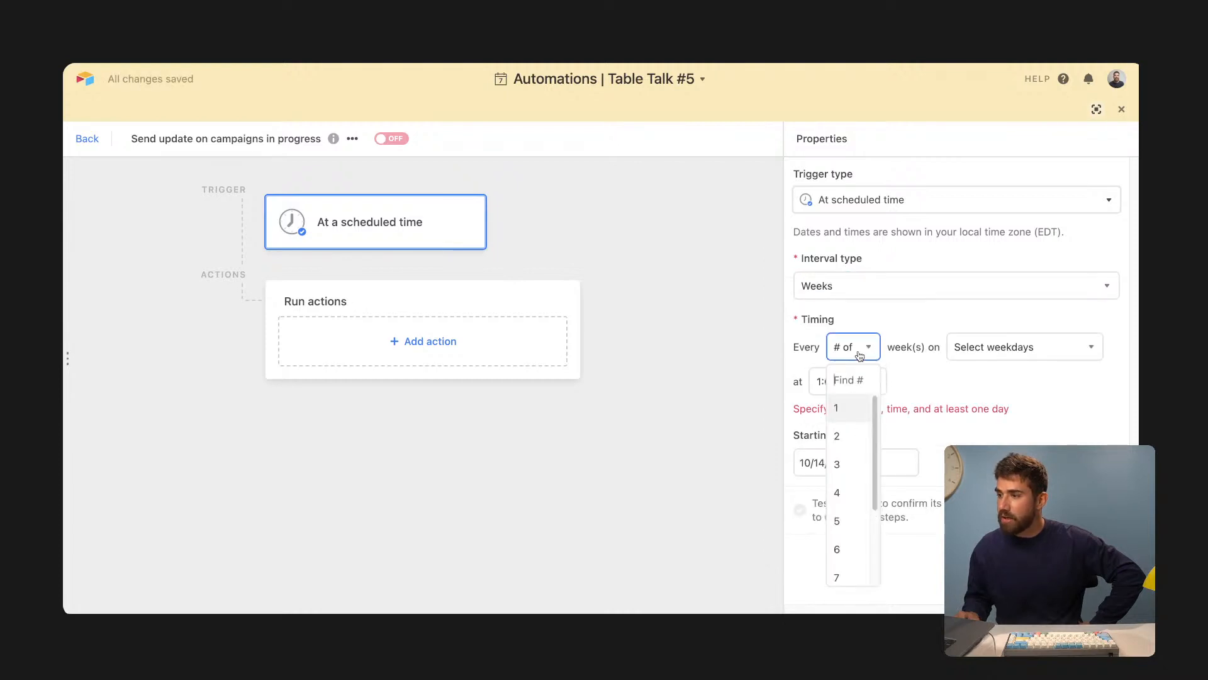
click(858, 419)
click(1014, 348)
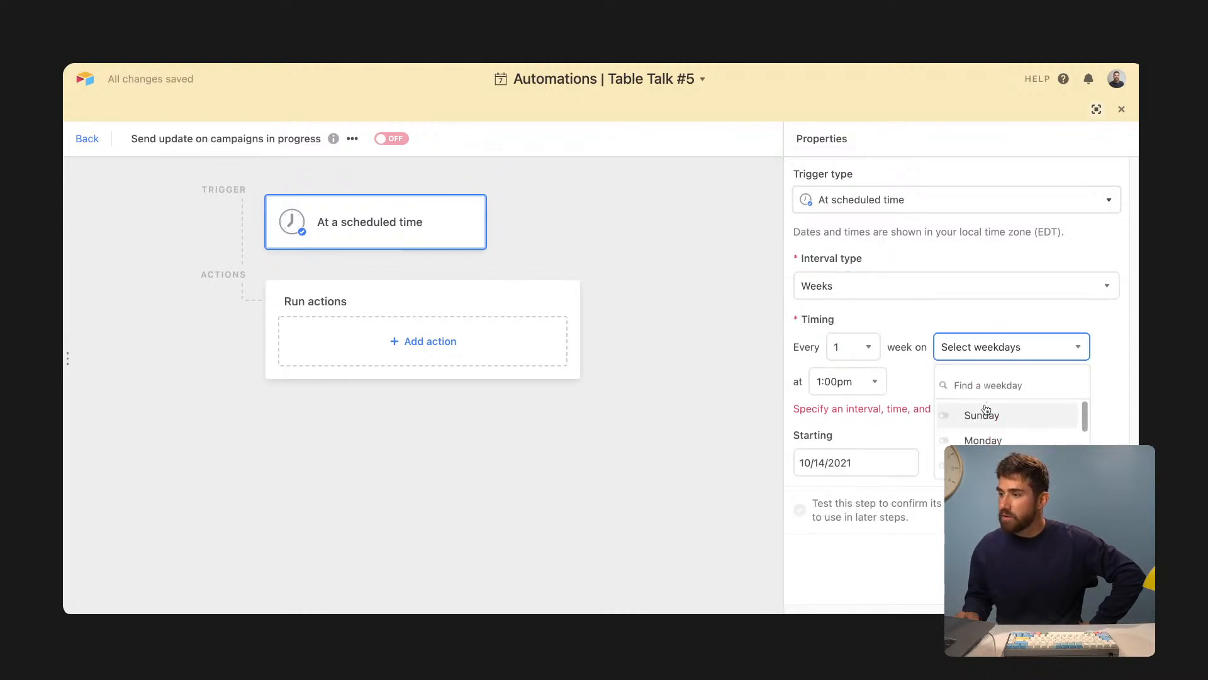
click(981, 440)
click(700, 409)
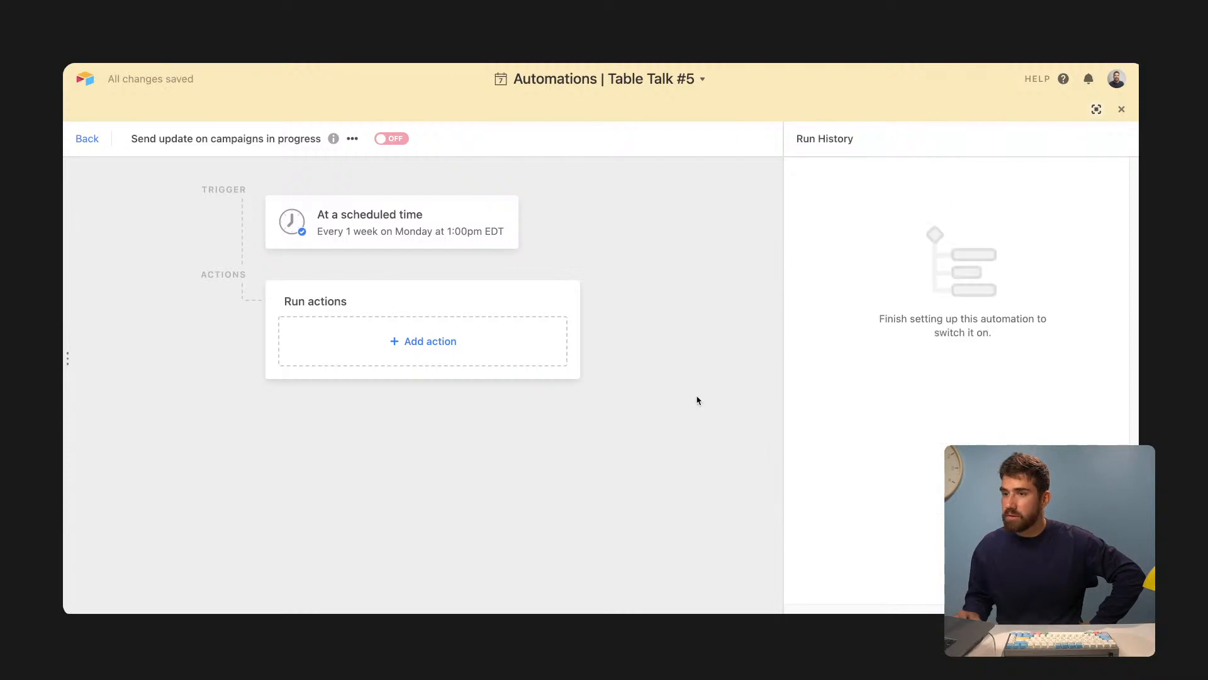
click(399, 242)
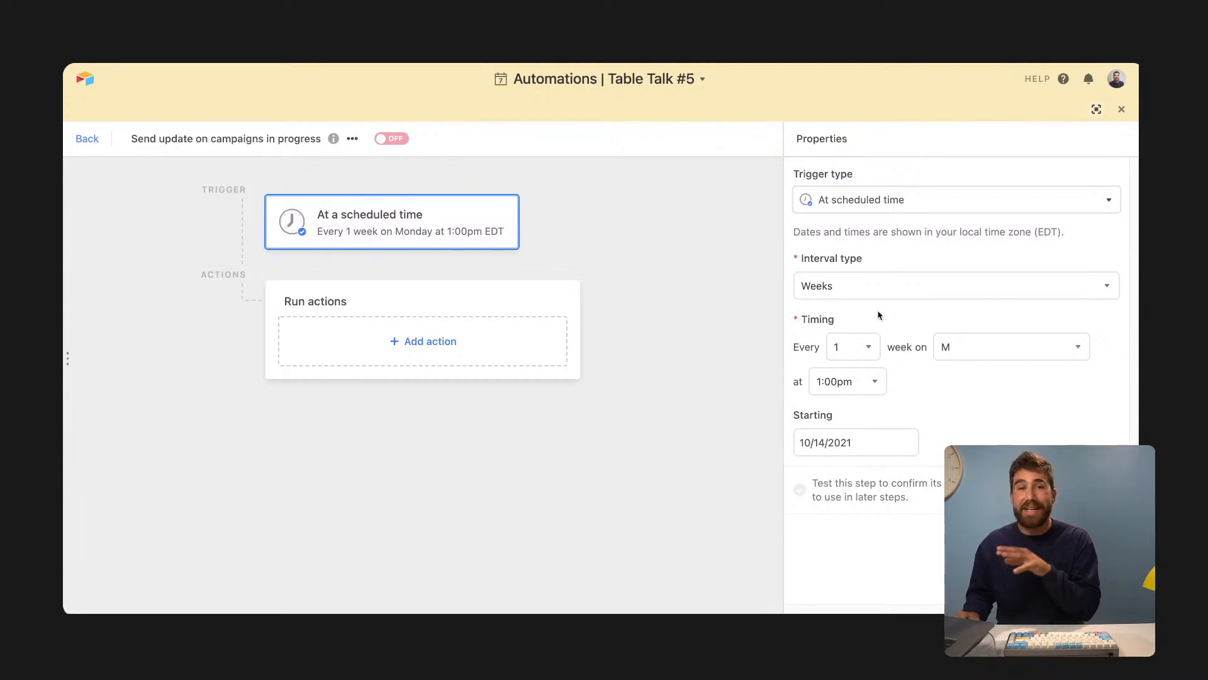
- Set the trigger time to 10:00am, start date 10/17/2021, and run its test
click(853, 381)
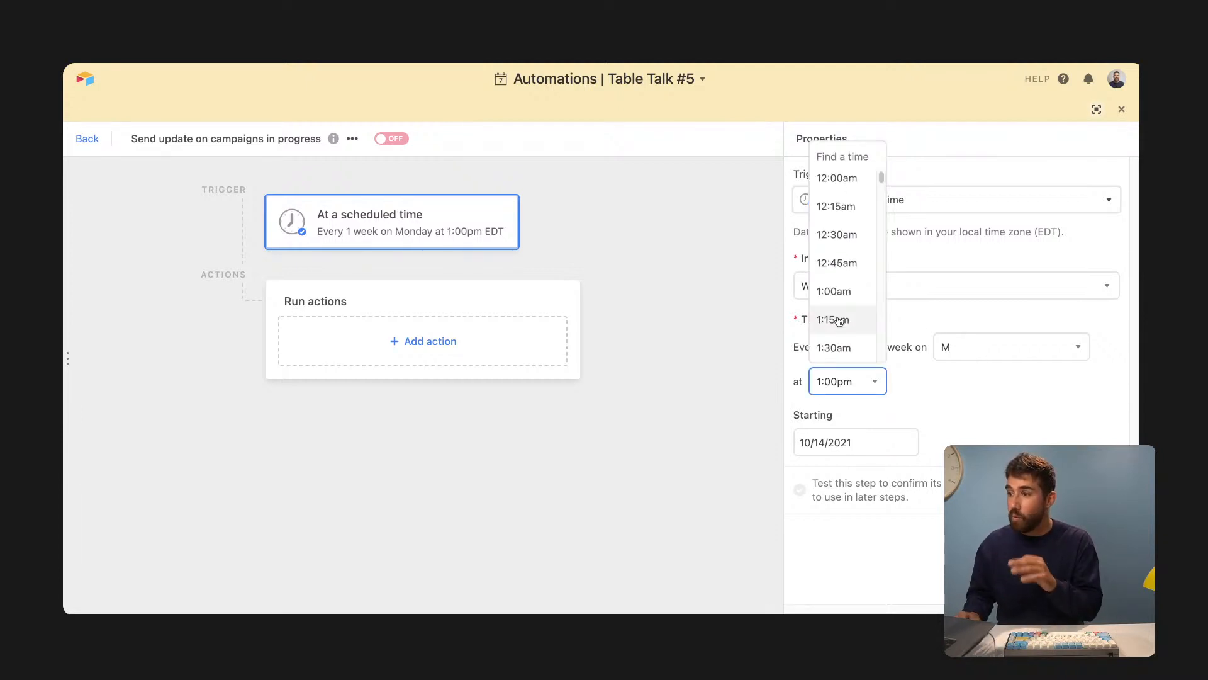
scroll(840, 318, down, 15)
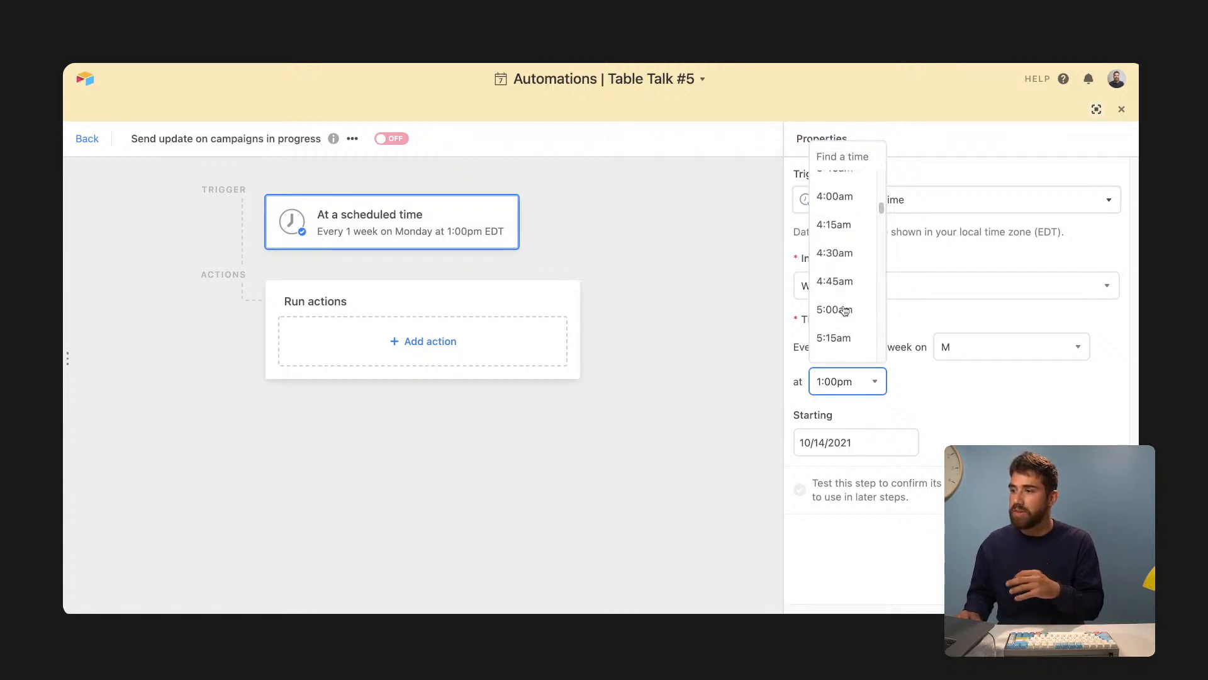
scroll(846, 296, down, 5)
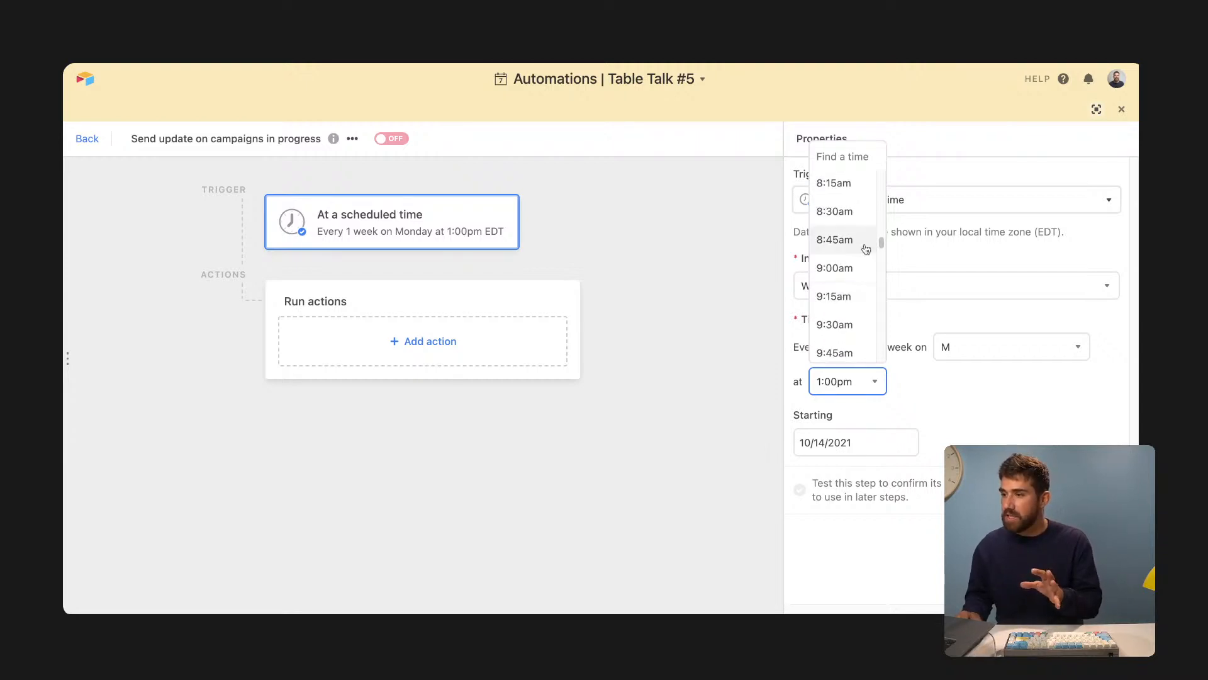
scroll(866, 261, down, 1)
click(851, 321)
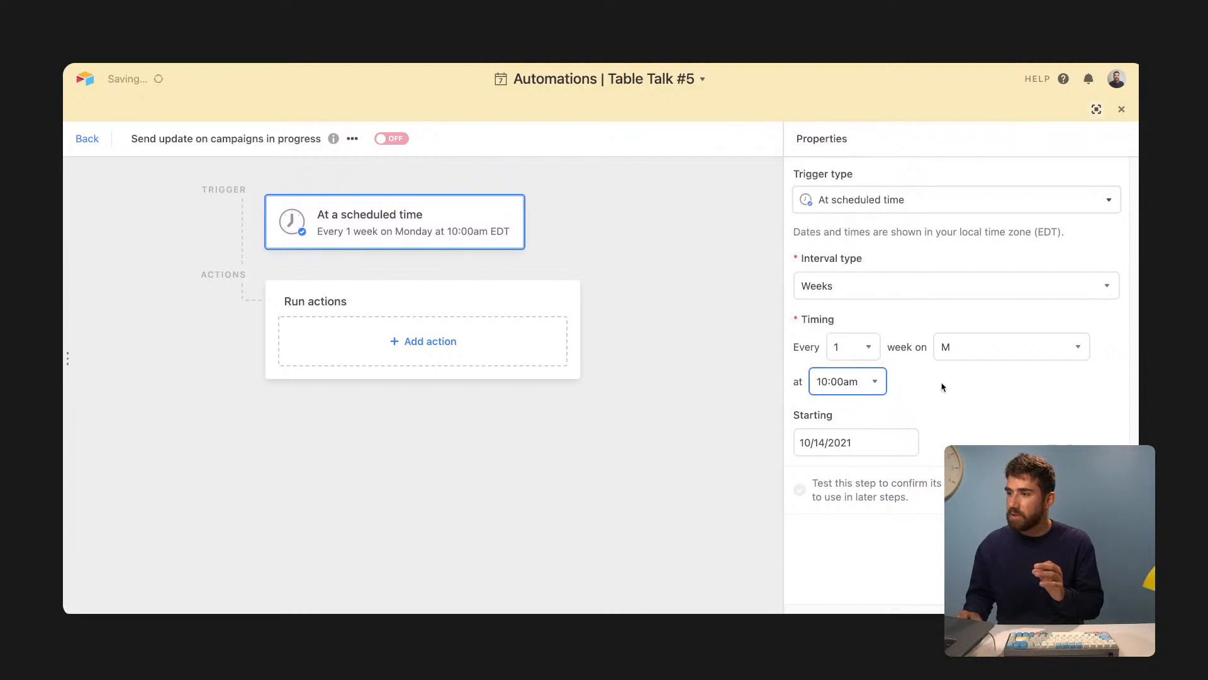
click(819, 446)
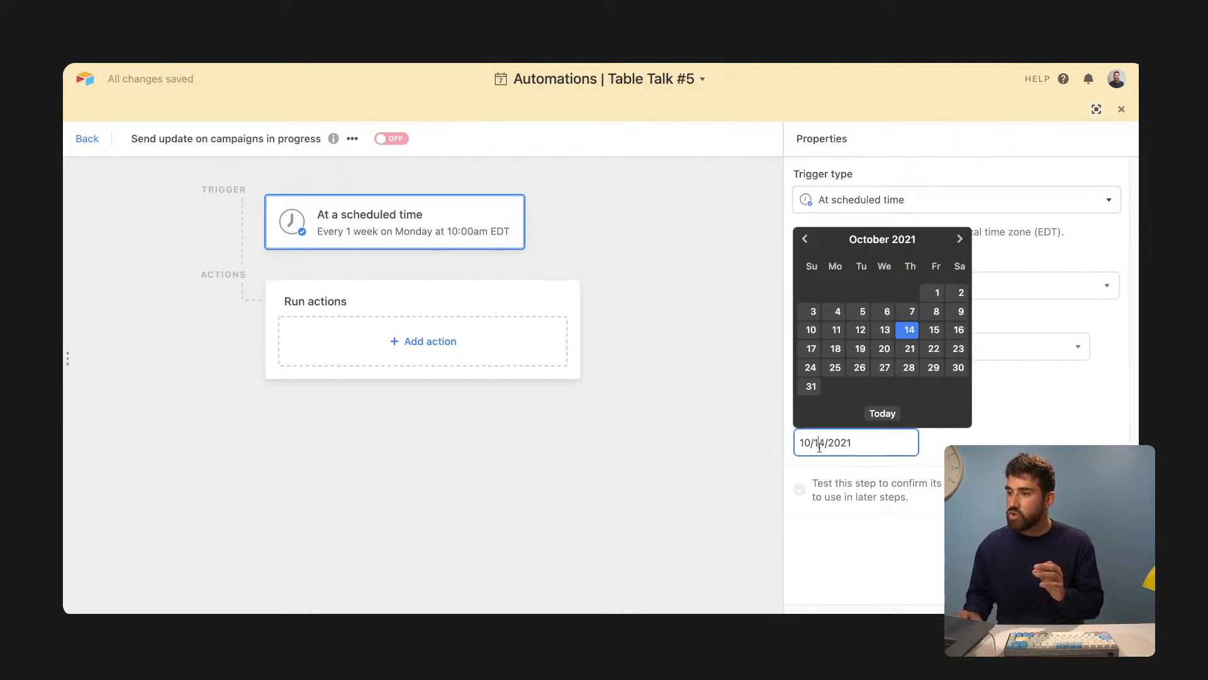
click(810, 350)
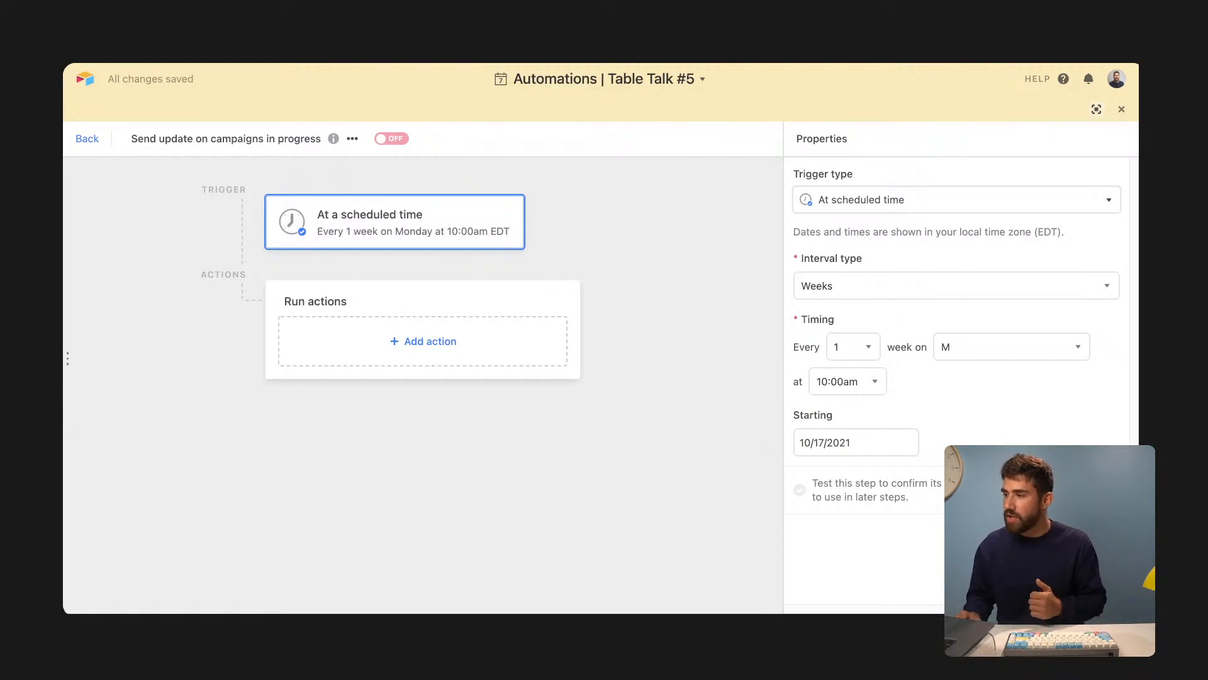
click(1084, 489)
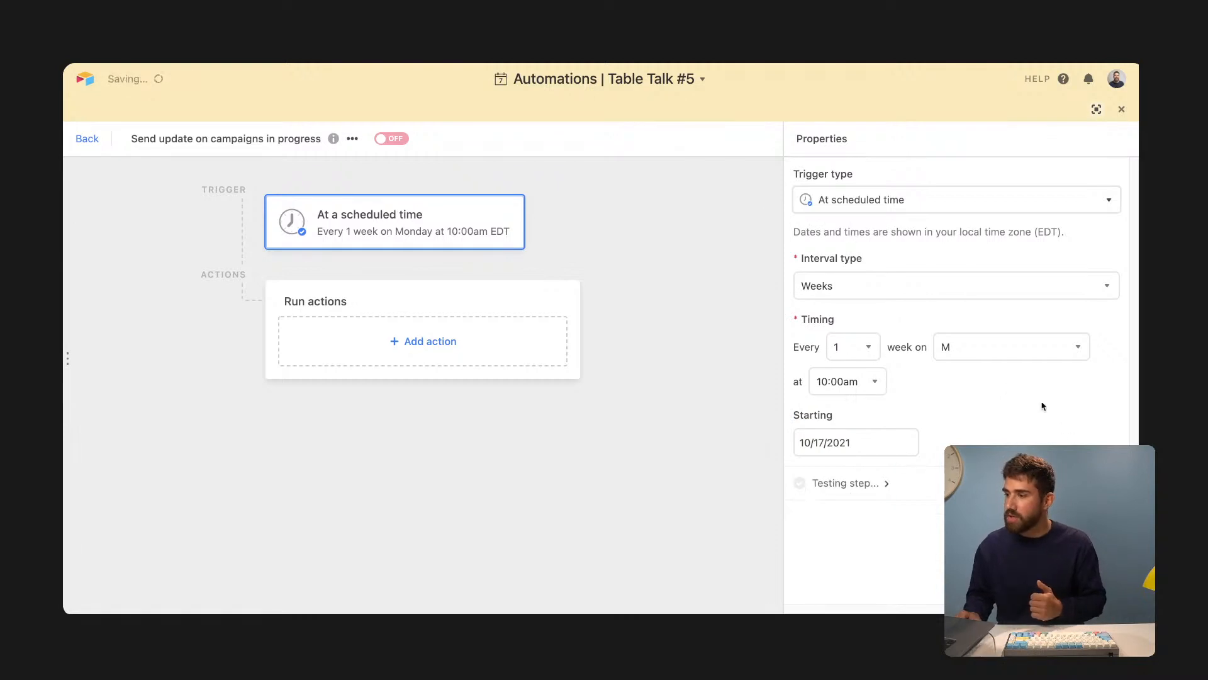
- Browse the list of available actions and integrations under Run actions
click(403, 345)
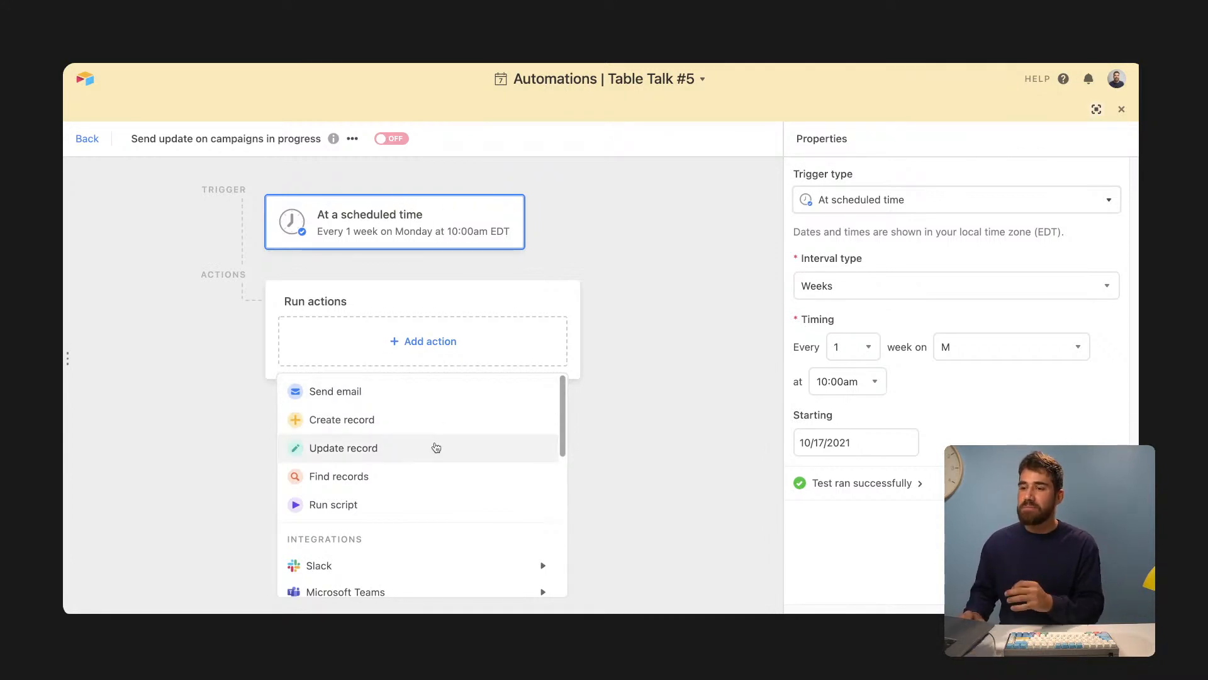
scroll(436, 448, down, 1)
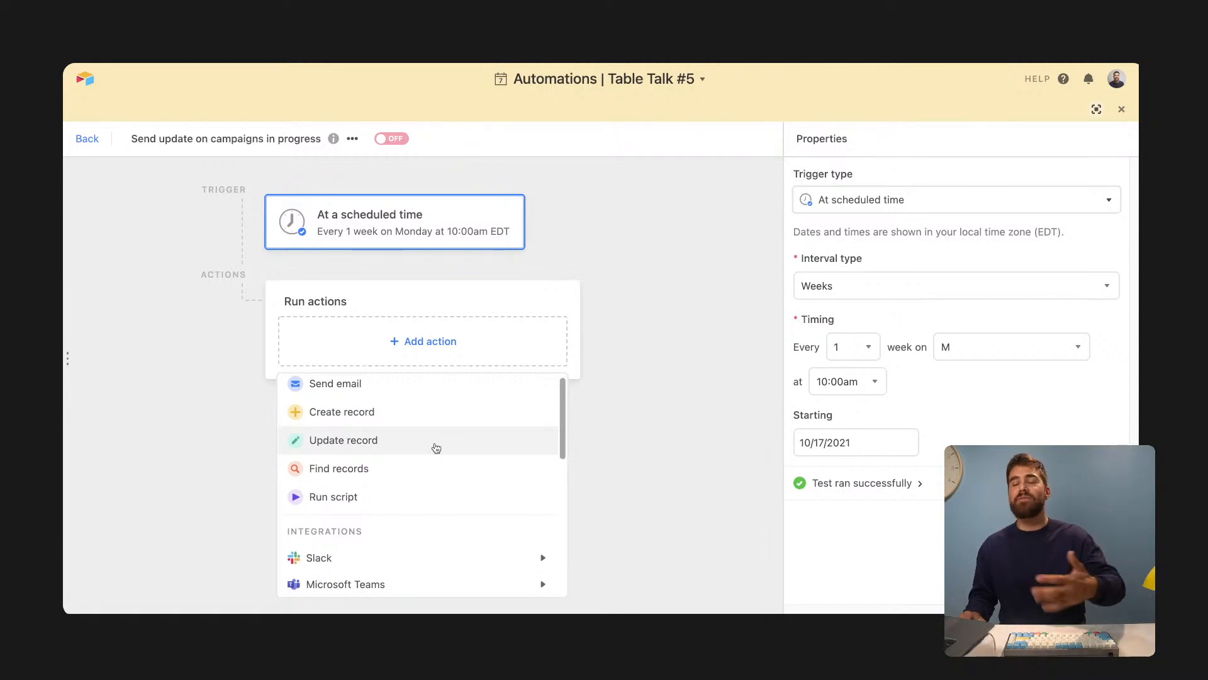
scroll(436, 447, down, 5)
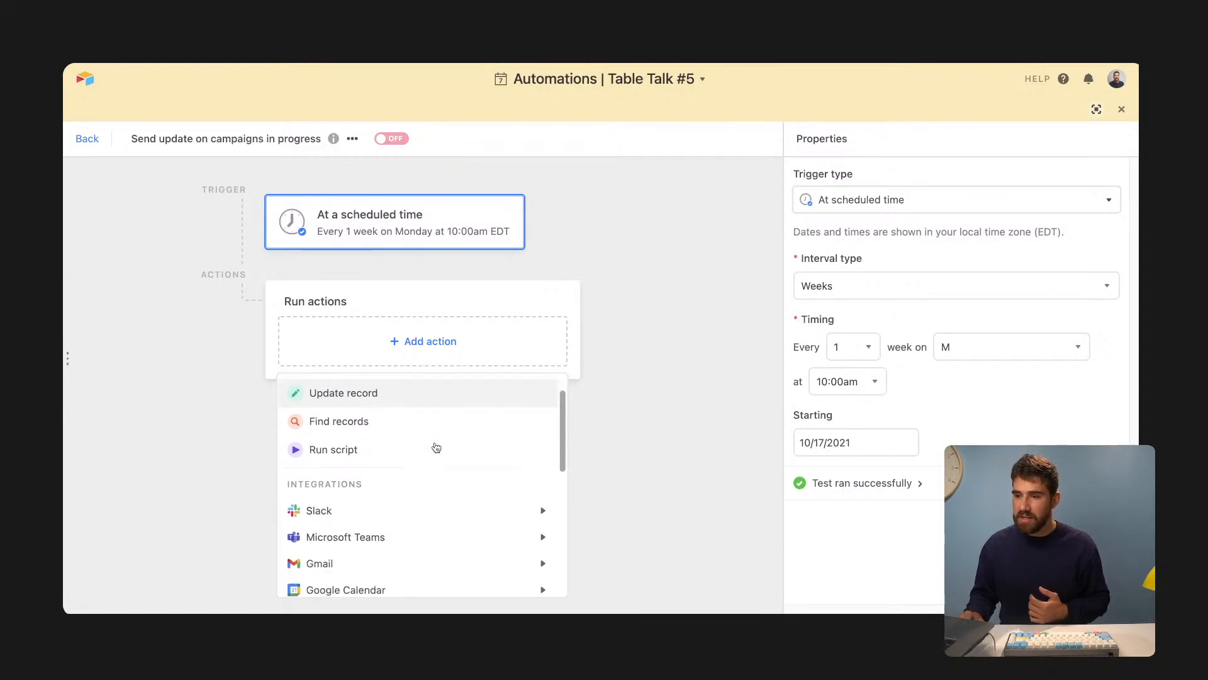
scroll(436, 448, up, 5)
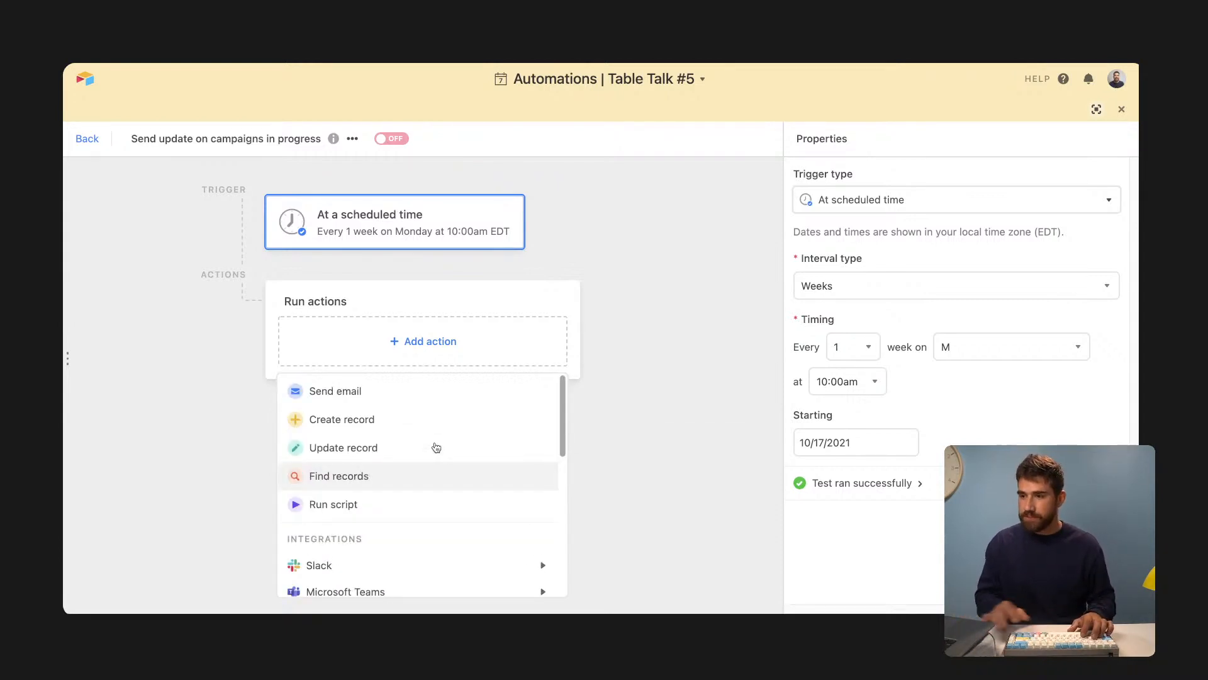
scroll(384, 428, down, 8)
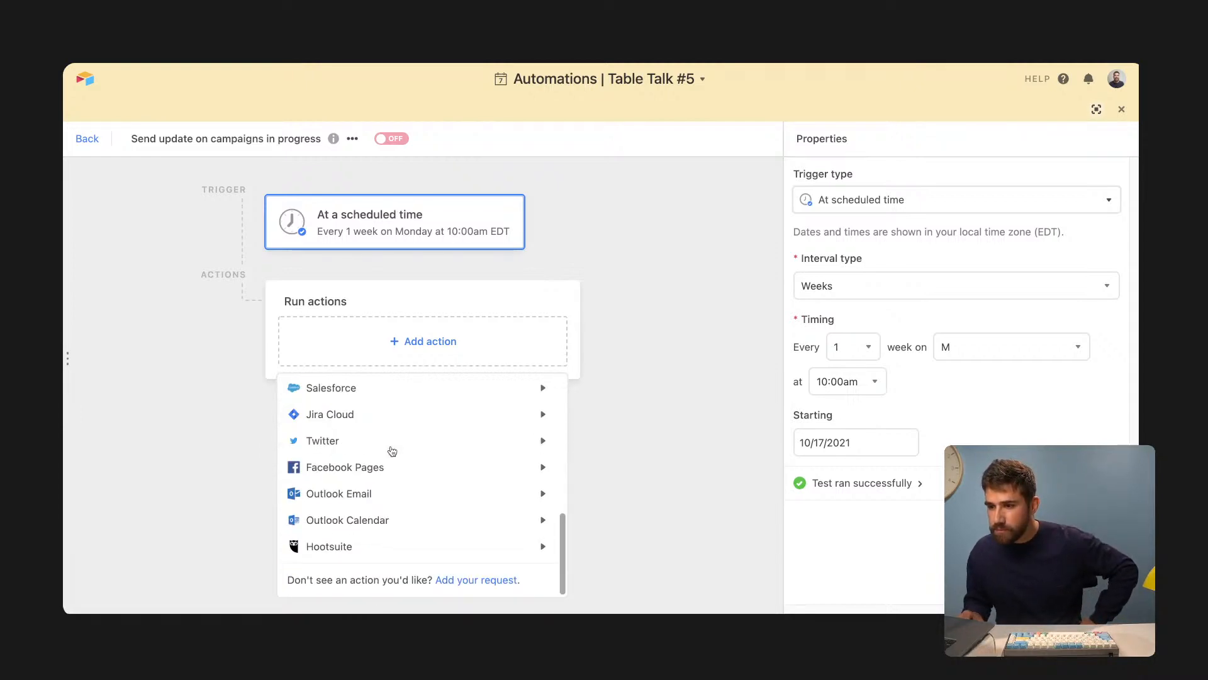
scroll(392, 451, up, 8)
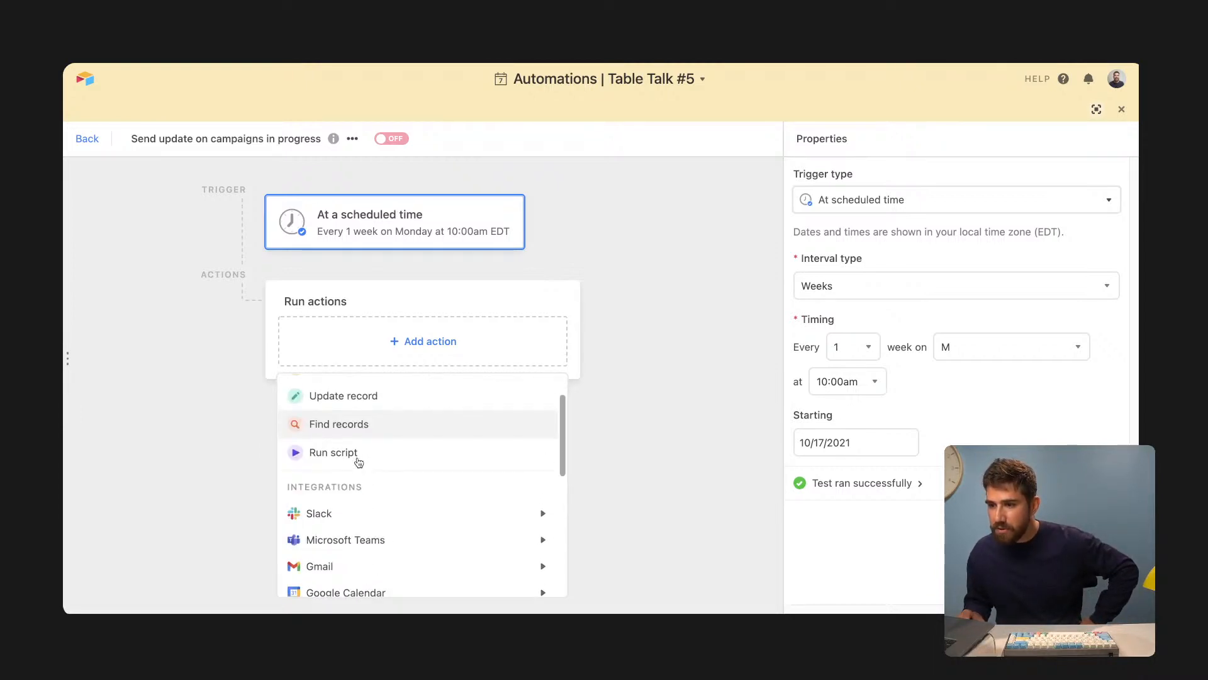
scroll(386, 428, up, 2)
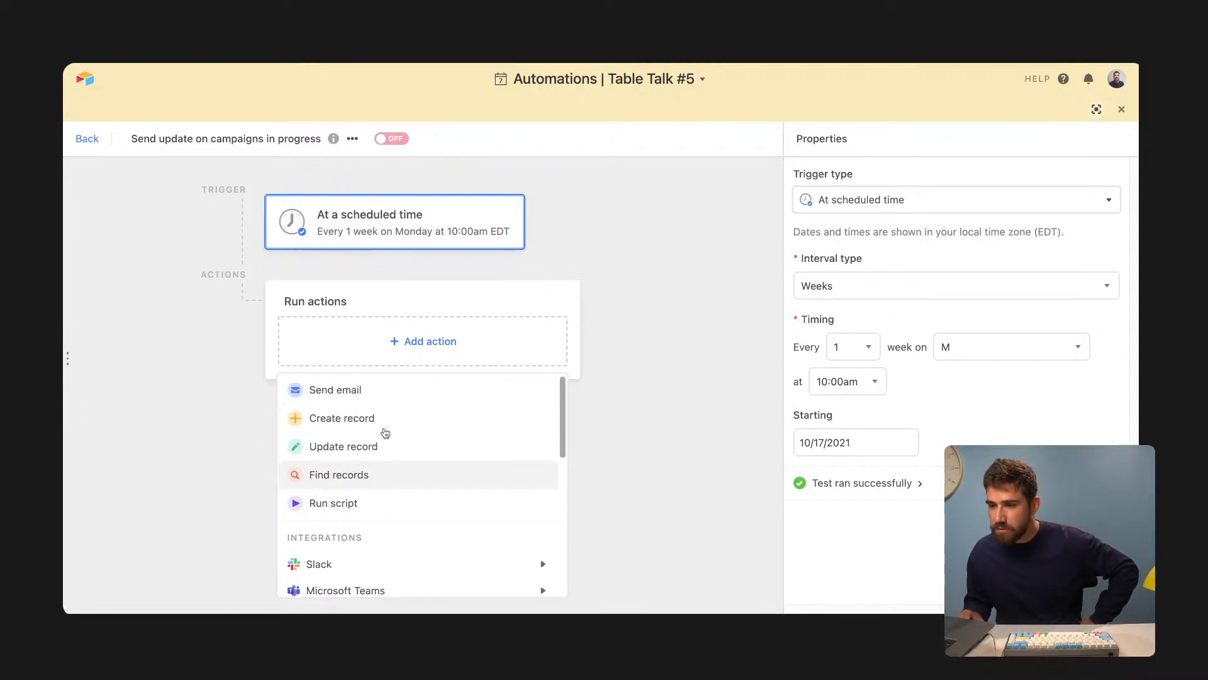
click(616, 413)
click(439, 343)
- Add a Find records action searching the Campaigns table, viewing its grid alongside
click(323, 478)
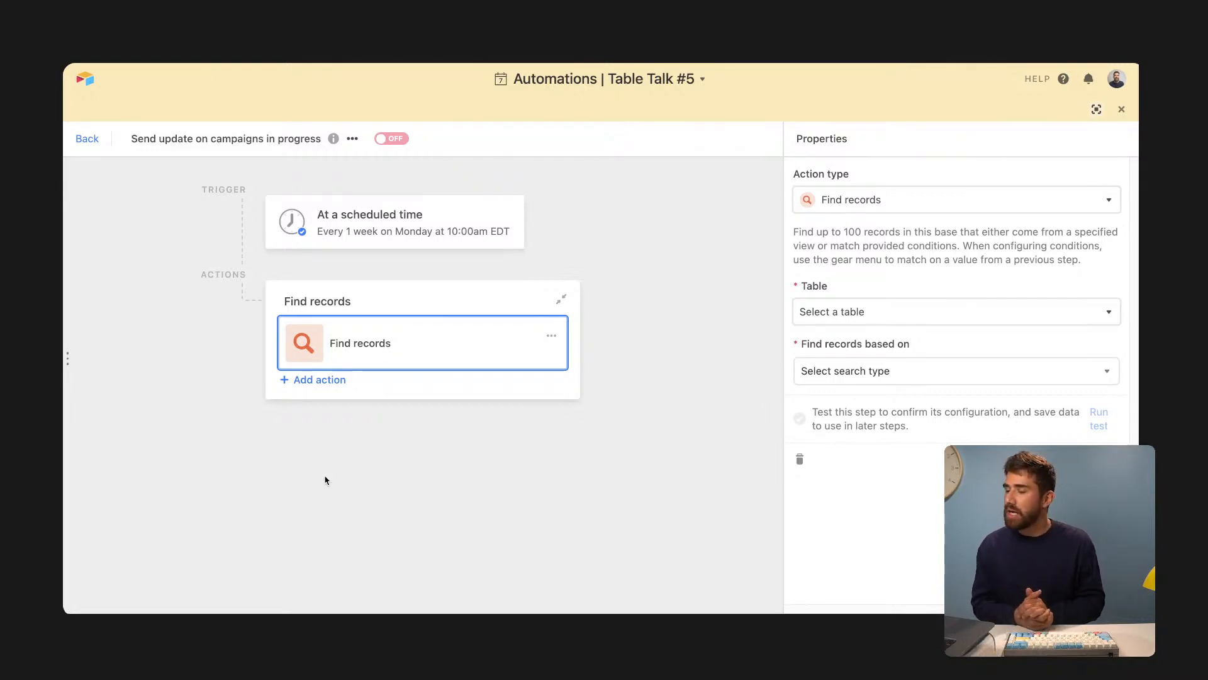
click(881, 310)
click(885, 399)
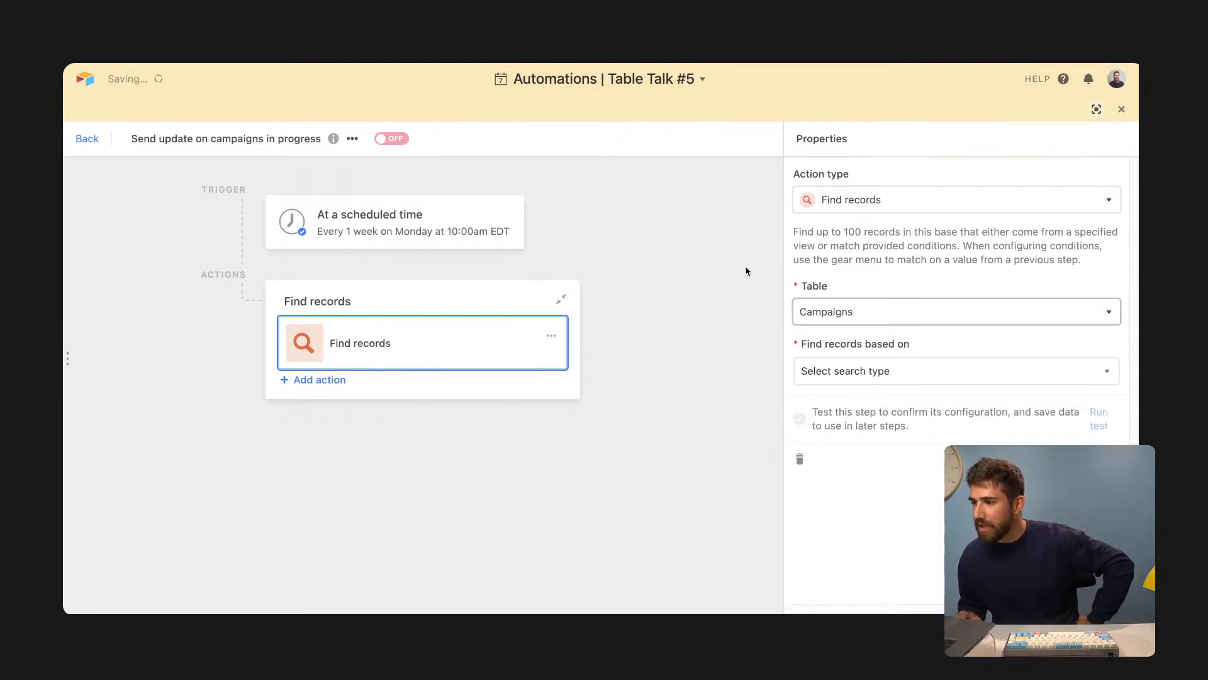
click(1097, 109)
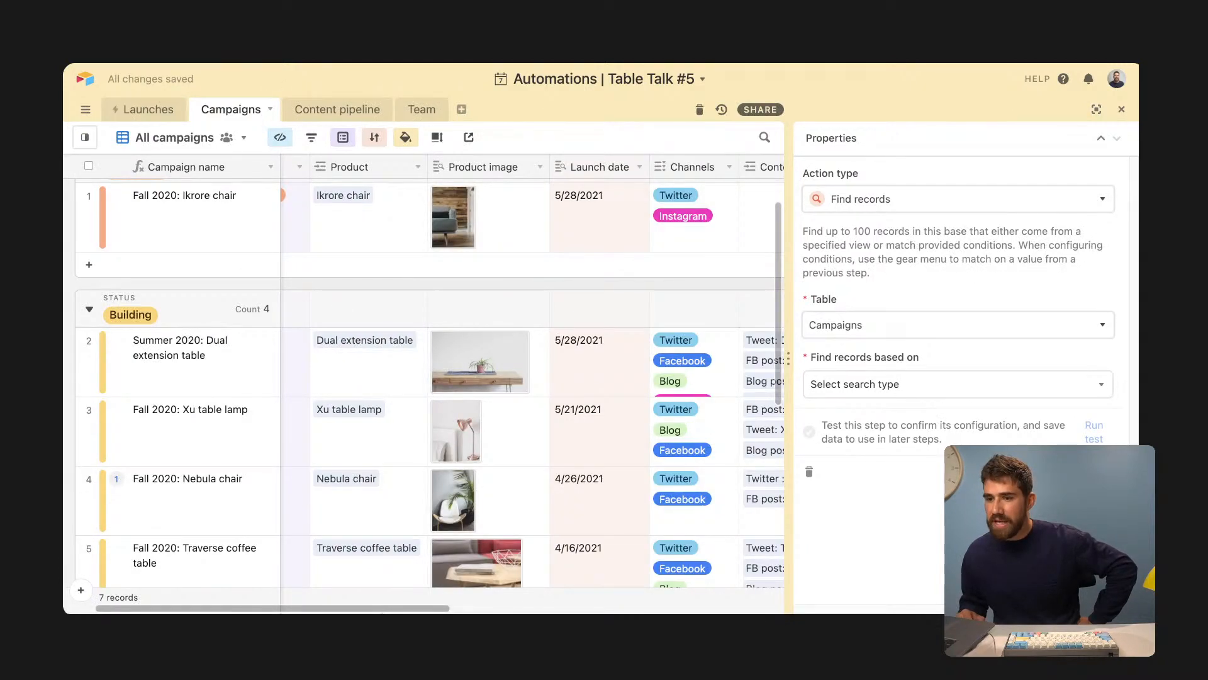
drag(388, 610, 338, 610)
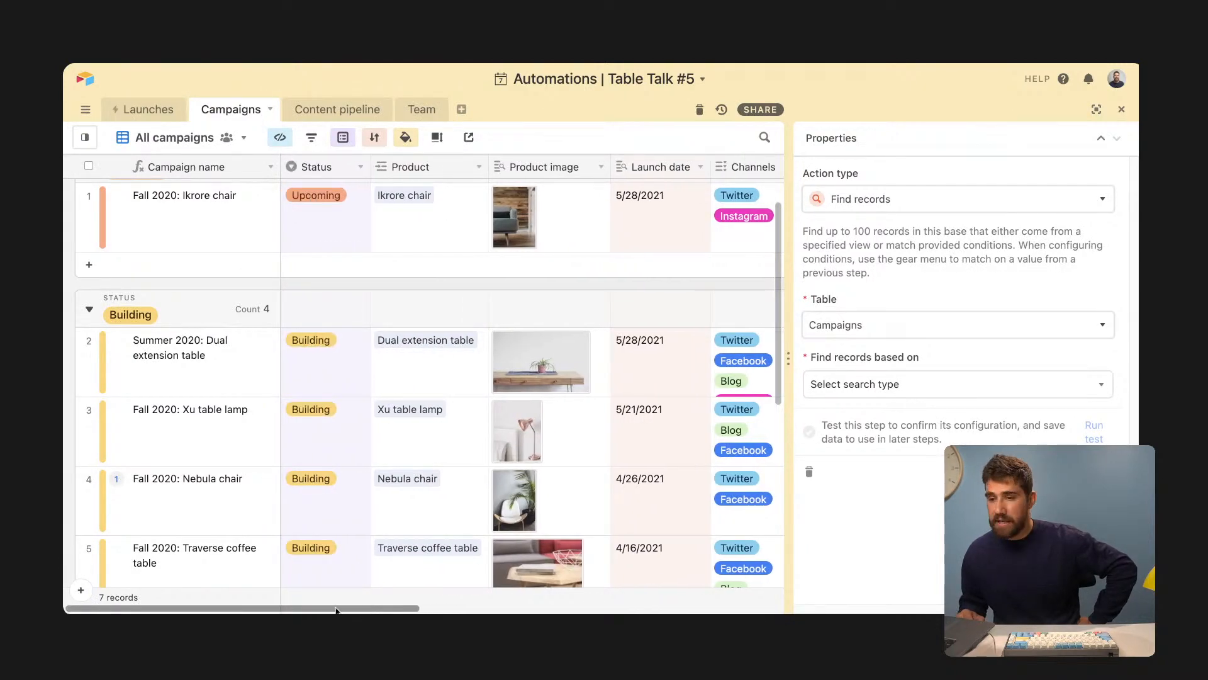
scroll(189, 444, down, 5)
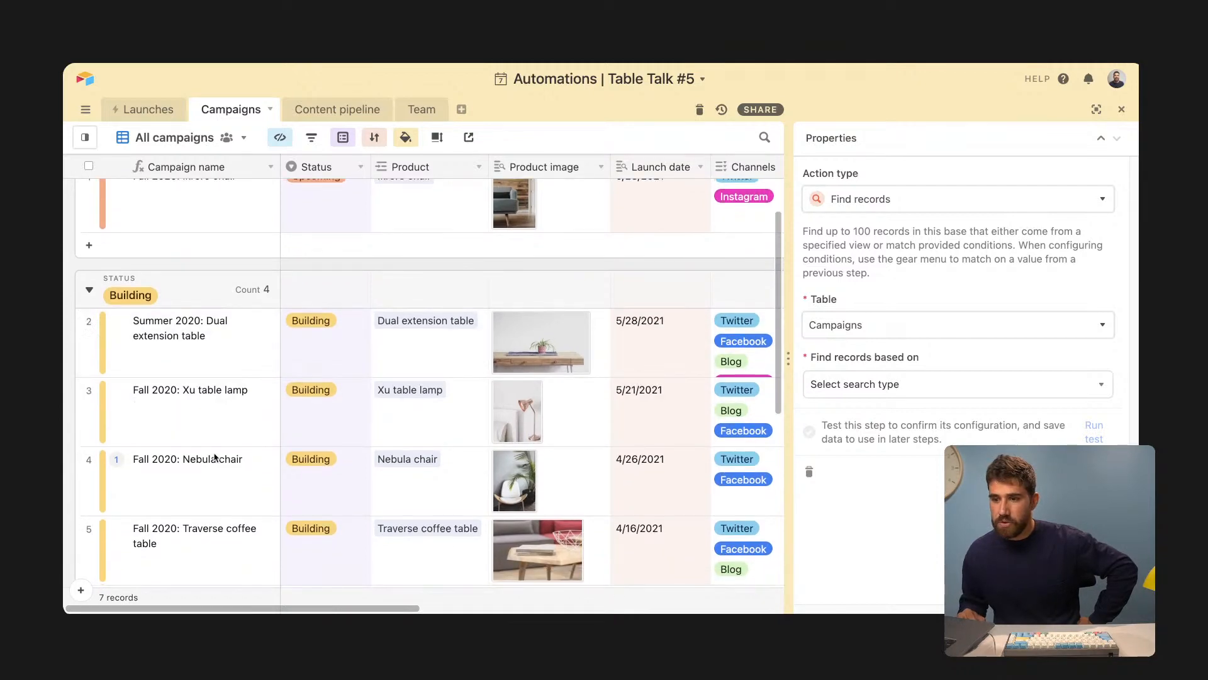
scroll(220, 439, up, 5)
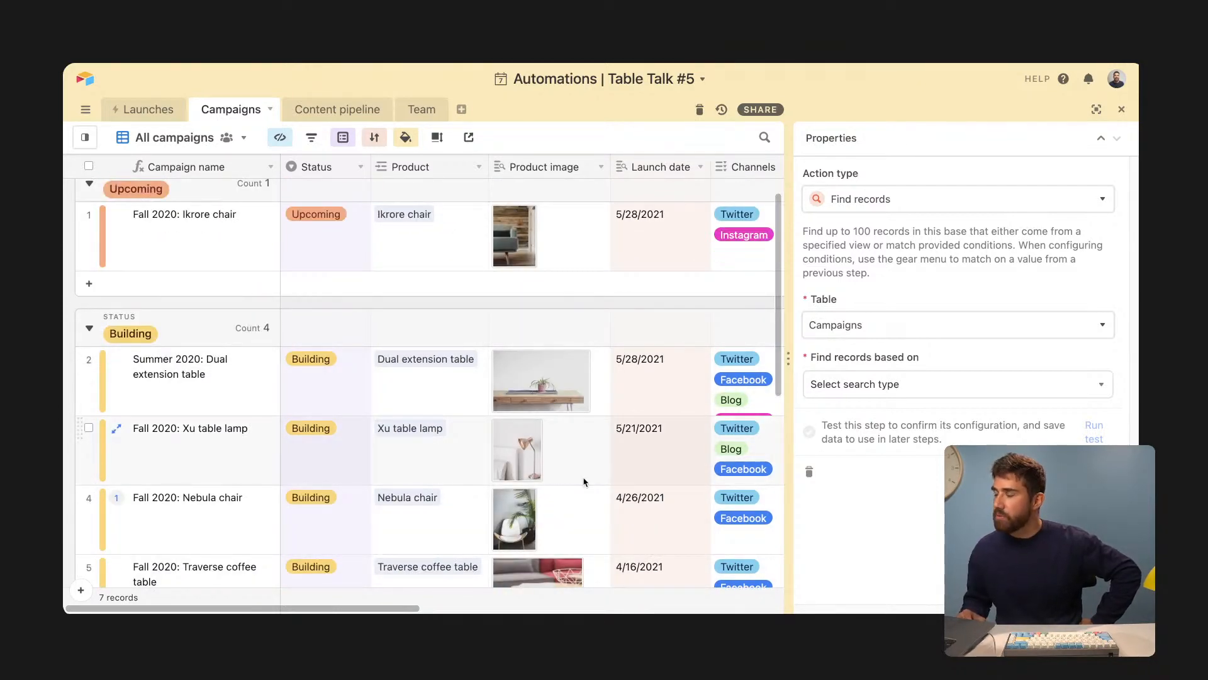
- Set Find records to search based on Condition and return to the automation canvas
click(879, 387)
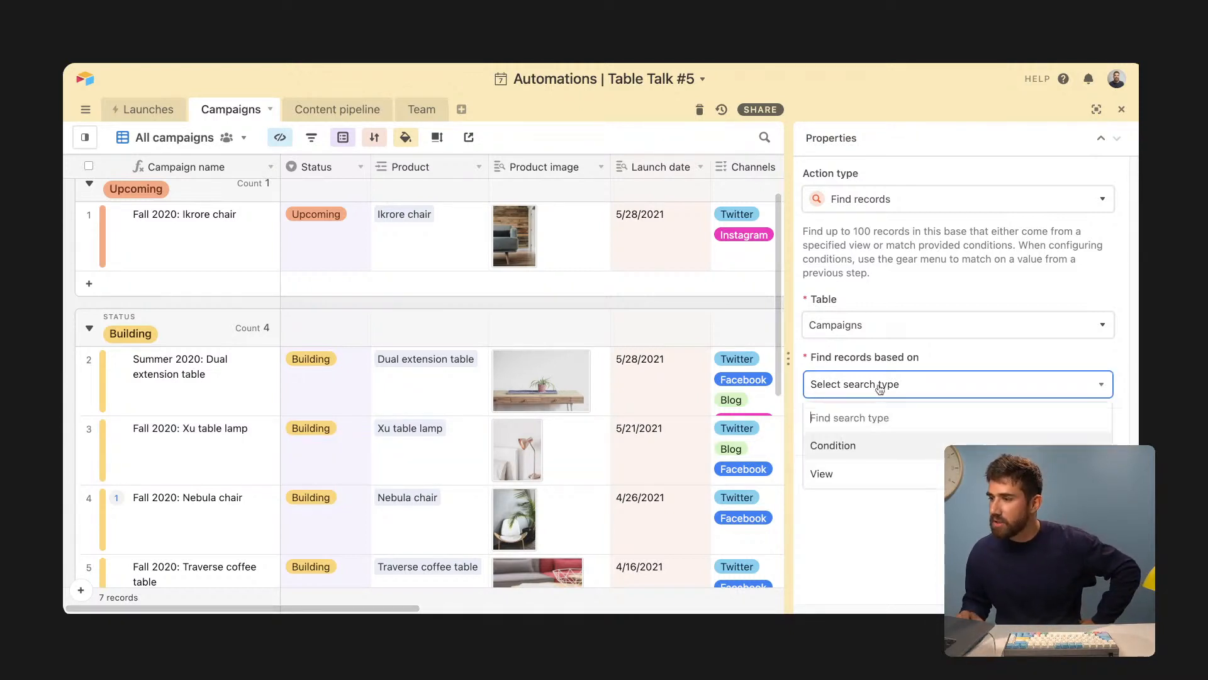
click(869, 450)
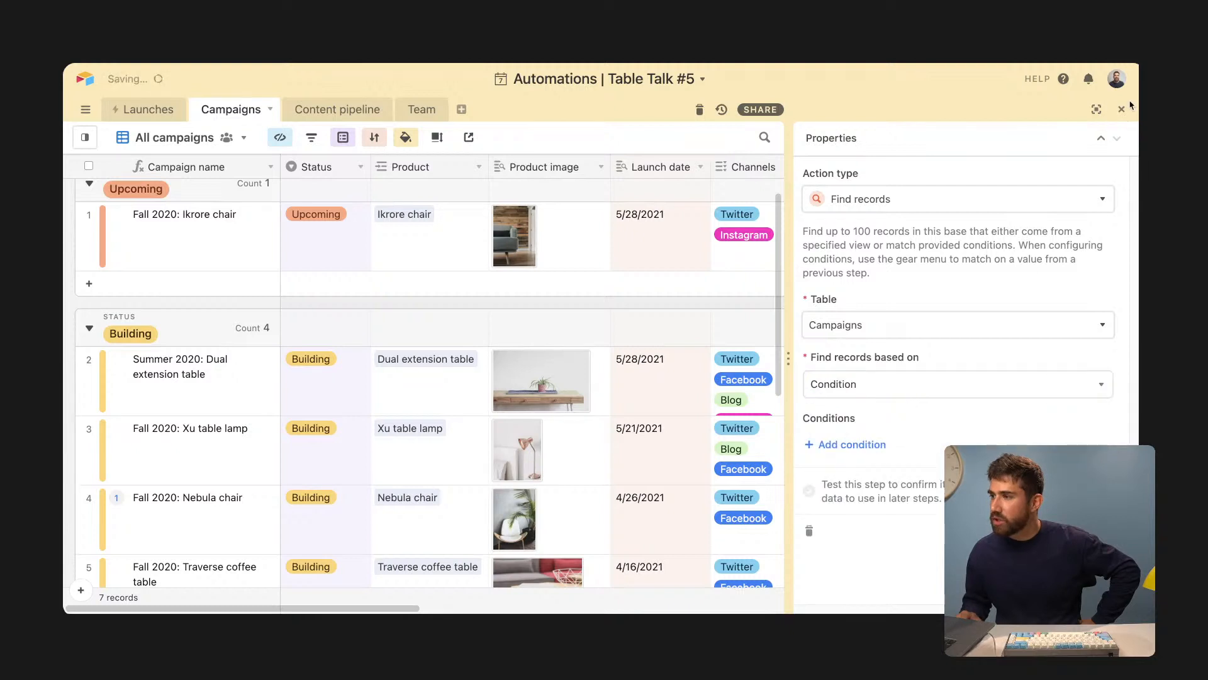
click(1097, 110)
click(905, 383)
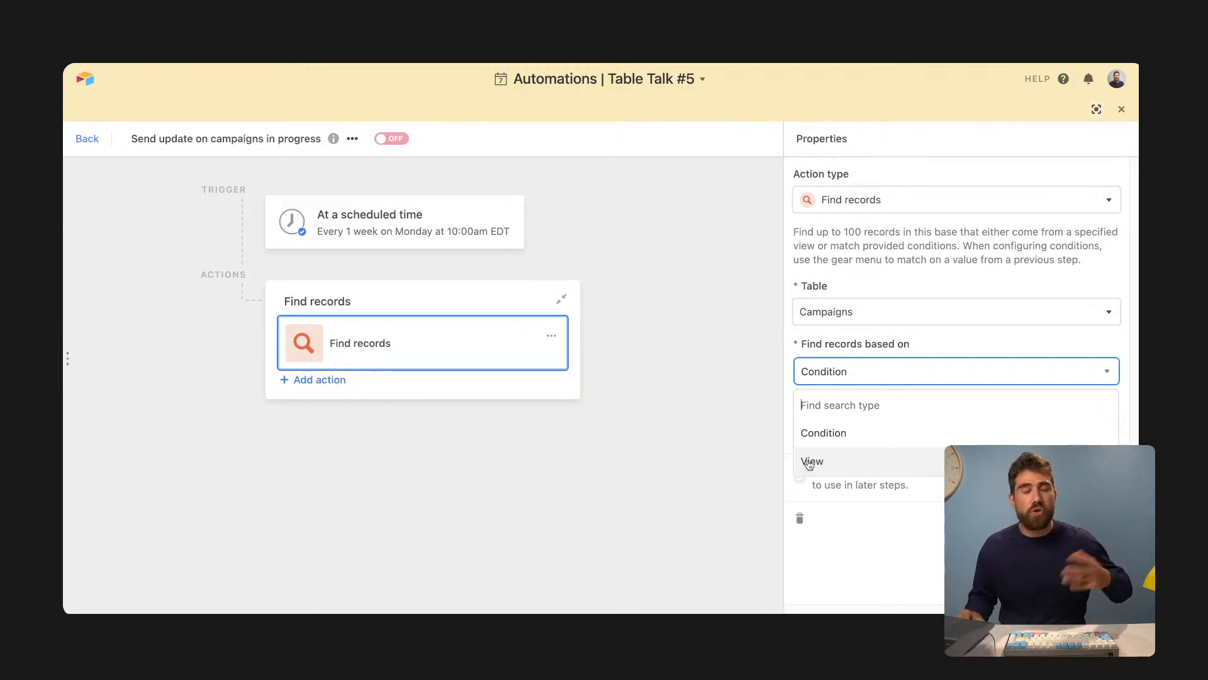
- Add the condition Status is Building to Find records, then add a Send email action
click(830, 432)
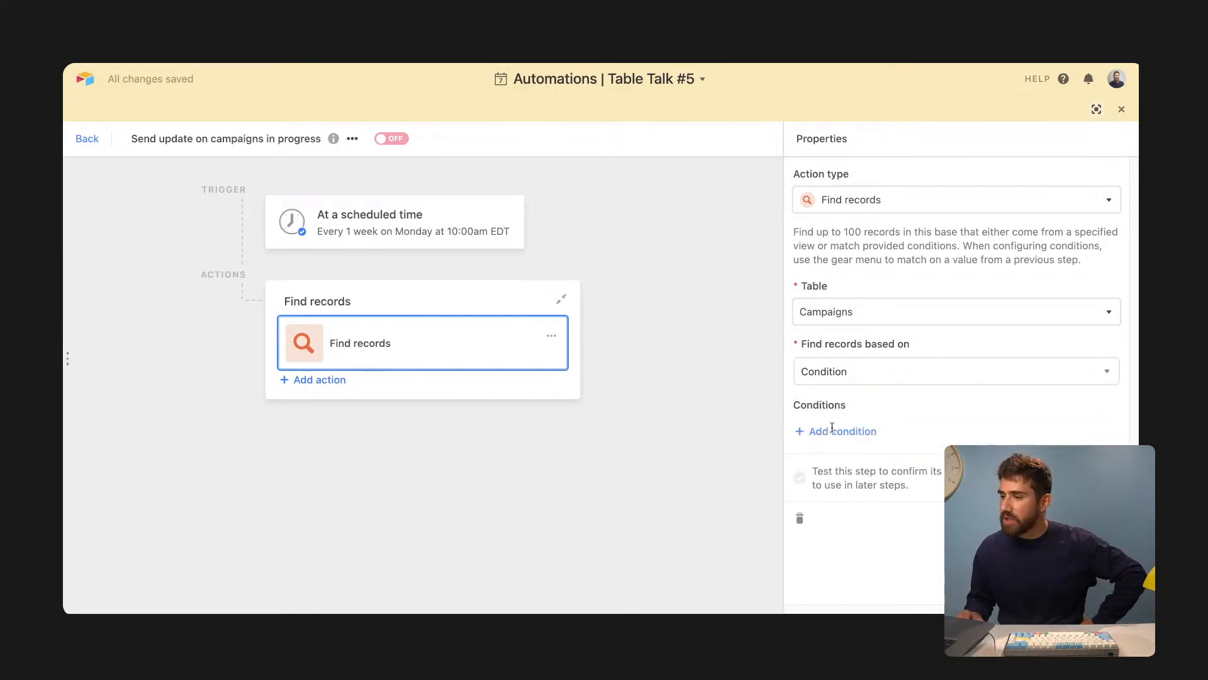
click(832, 430)
click(868, 430)
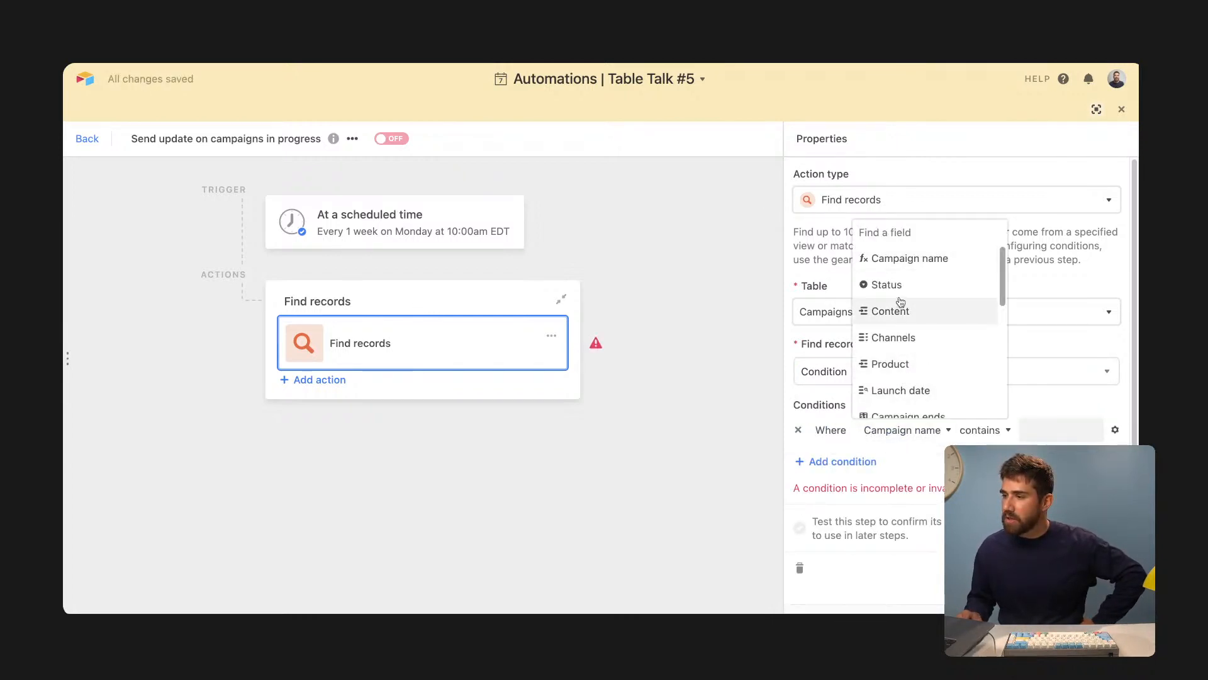
click(898, 287)
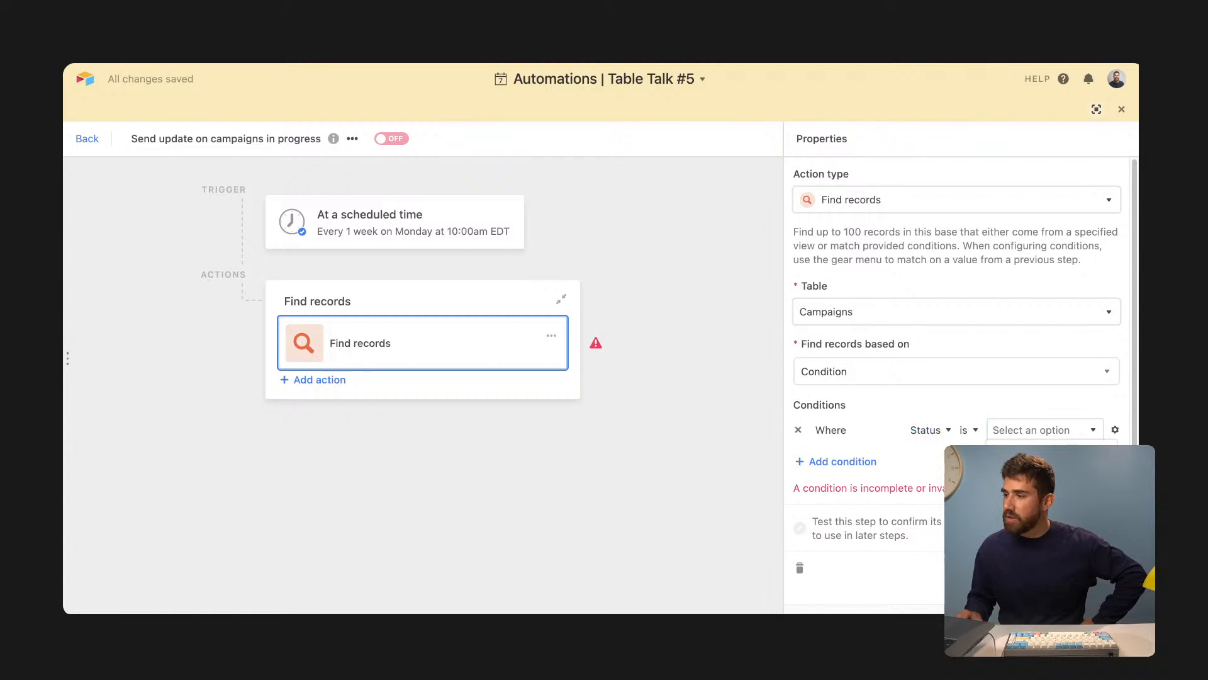
click(1014, 507)
click(564, 509)
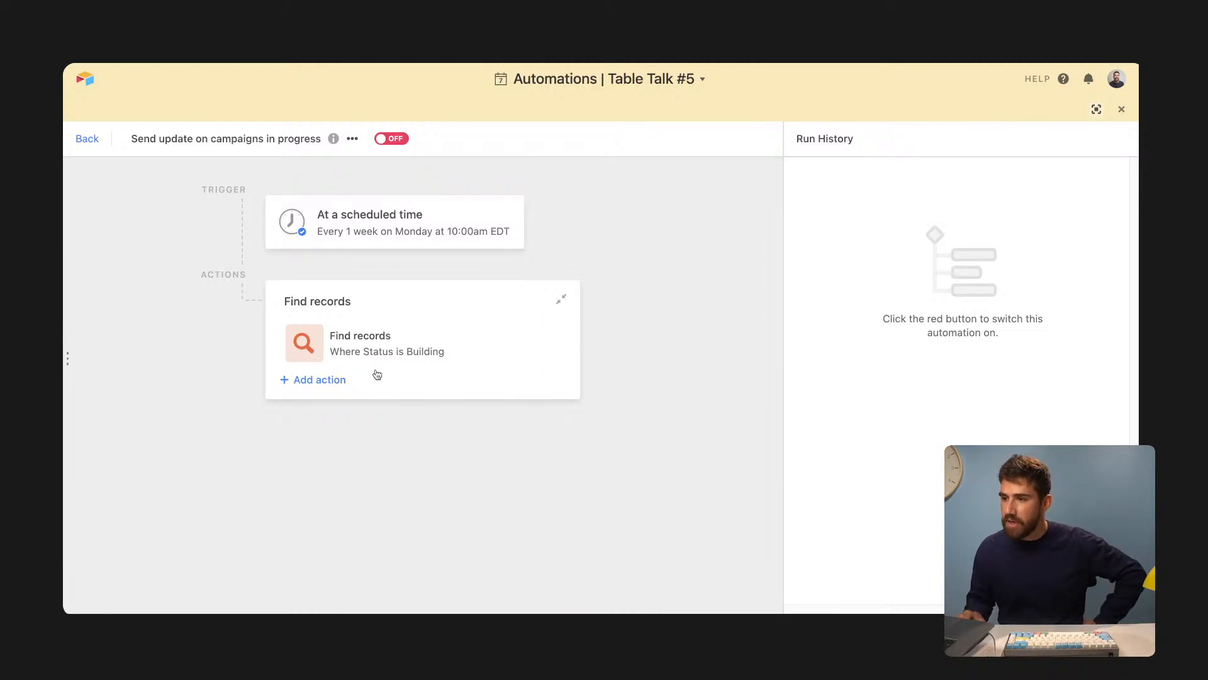
click(338, 380)
click(361, 420)
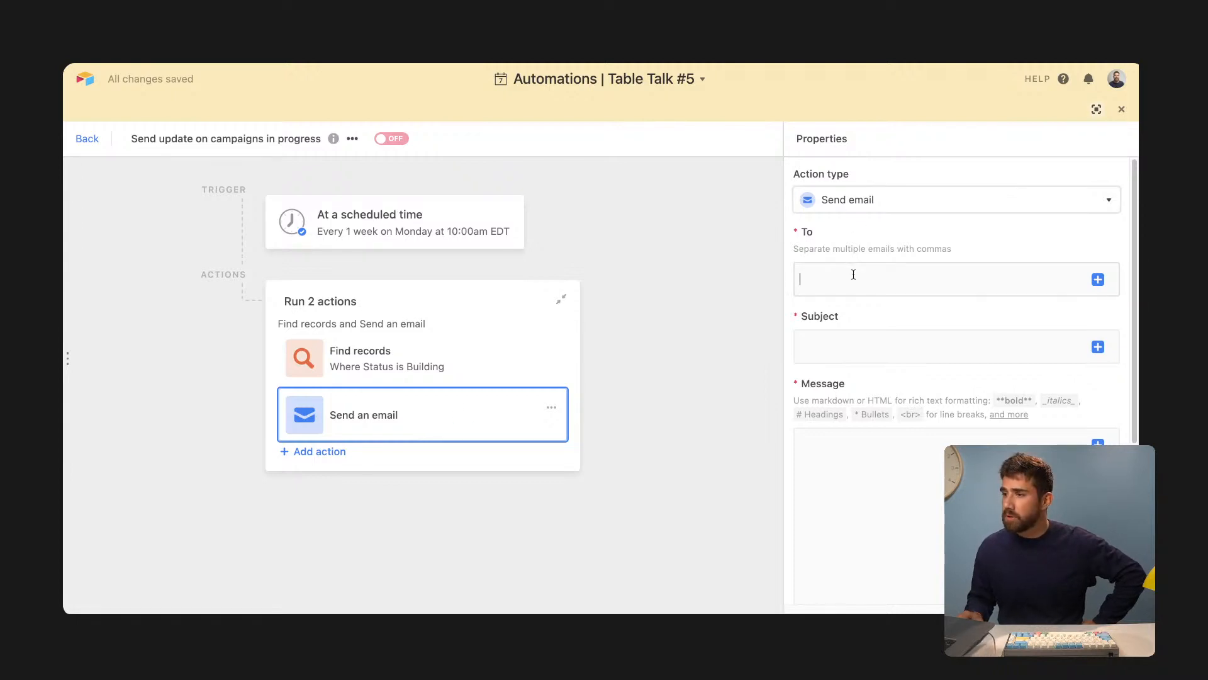
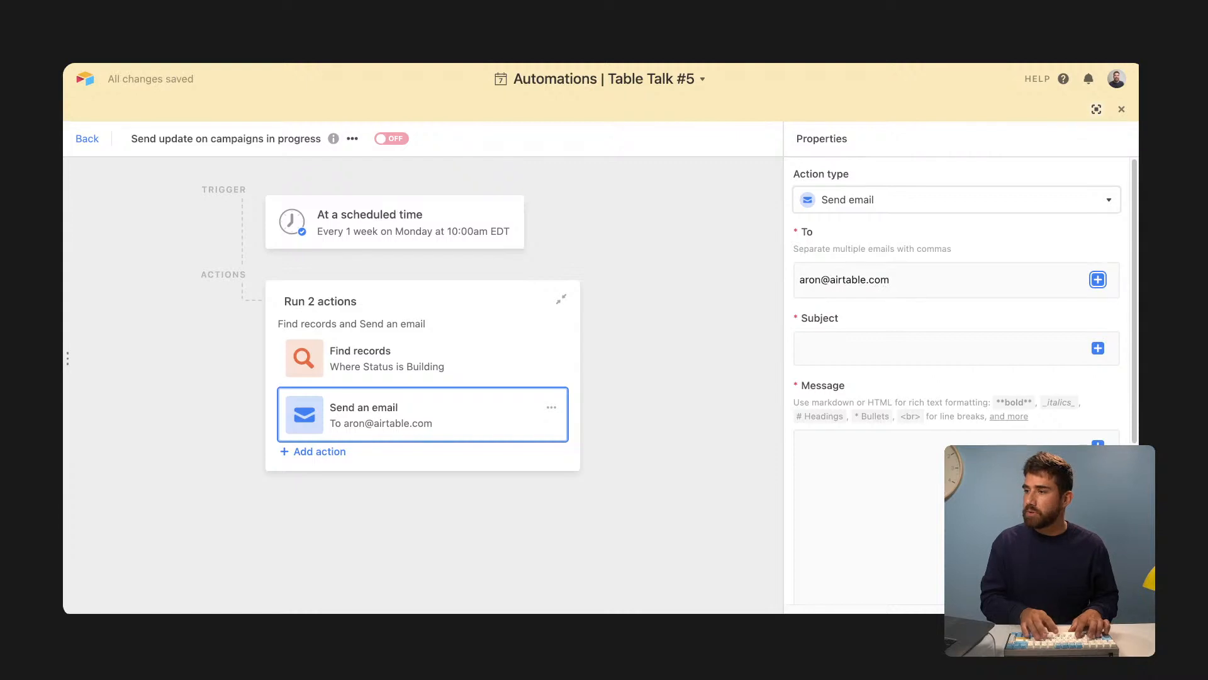
- Enter the recipient's e-mail address and set the subject to Campaigns in "building"
click(862, 337)
text(Build)
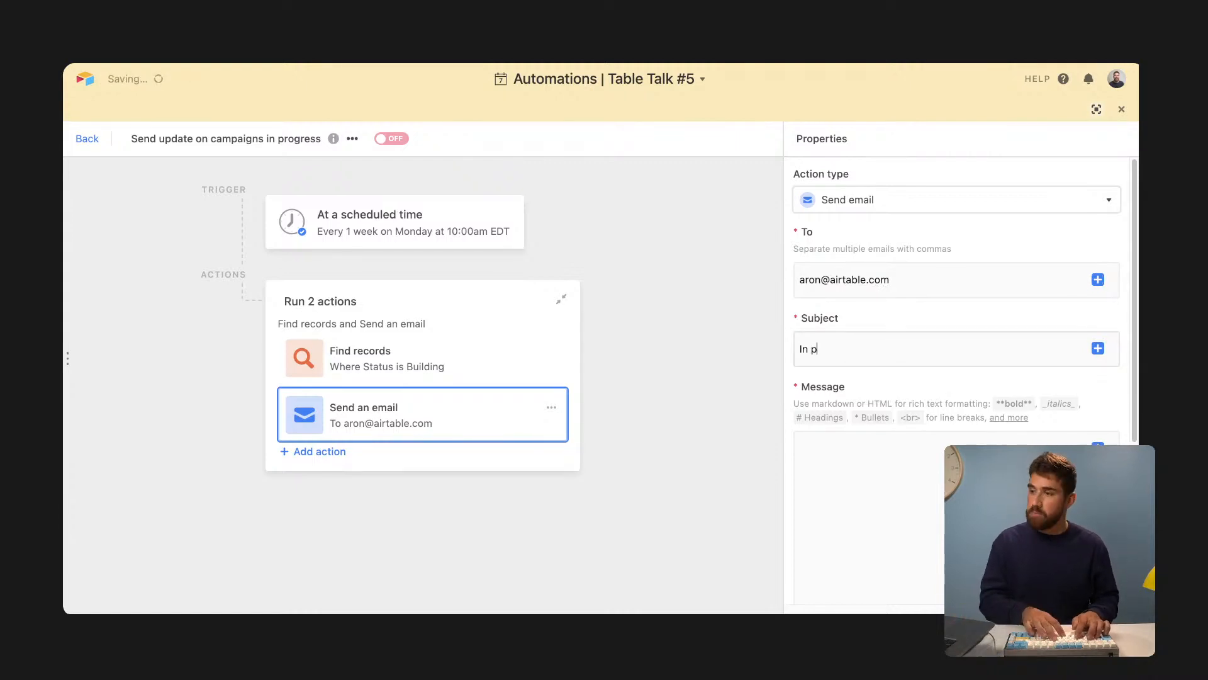
text(ing)
key(ctrl+a)
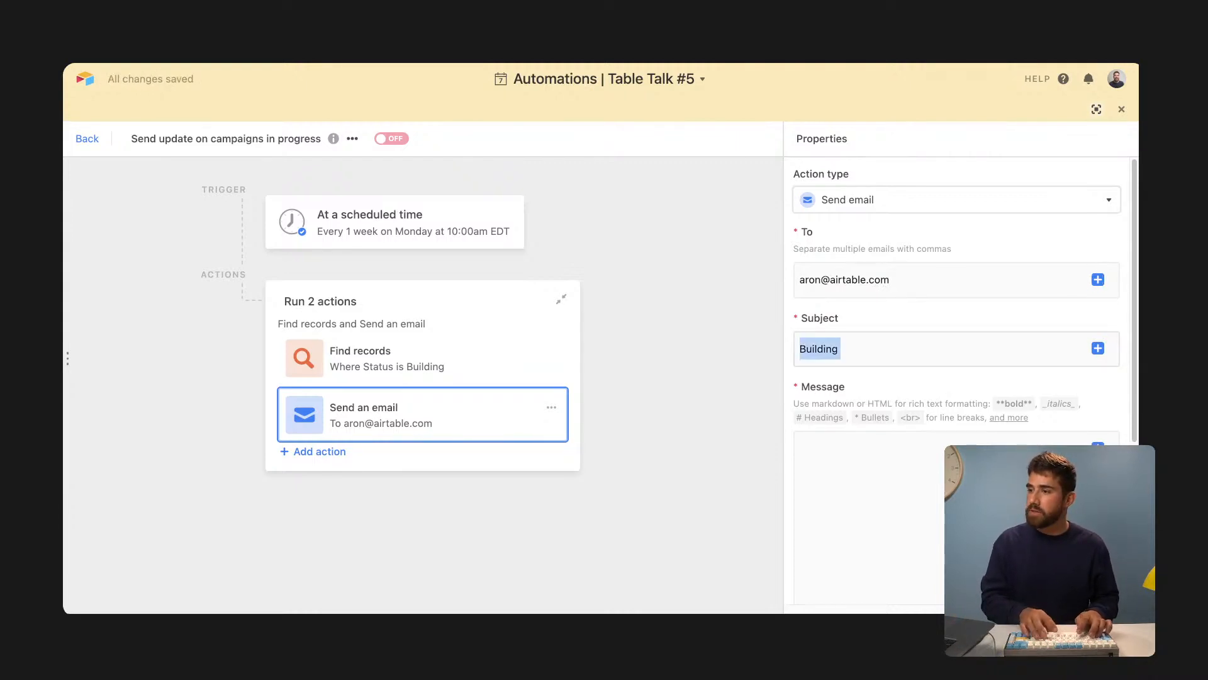
text(Campaigns being)
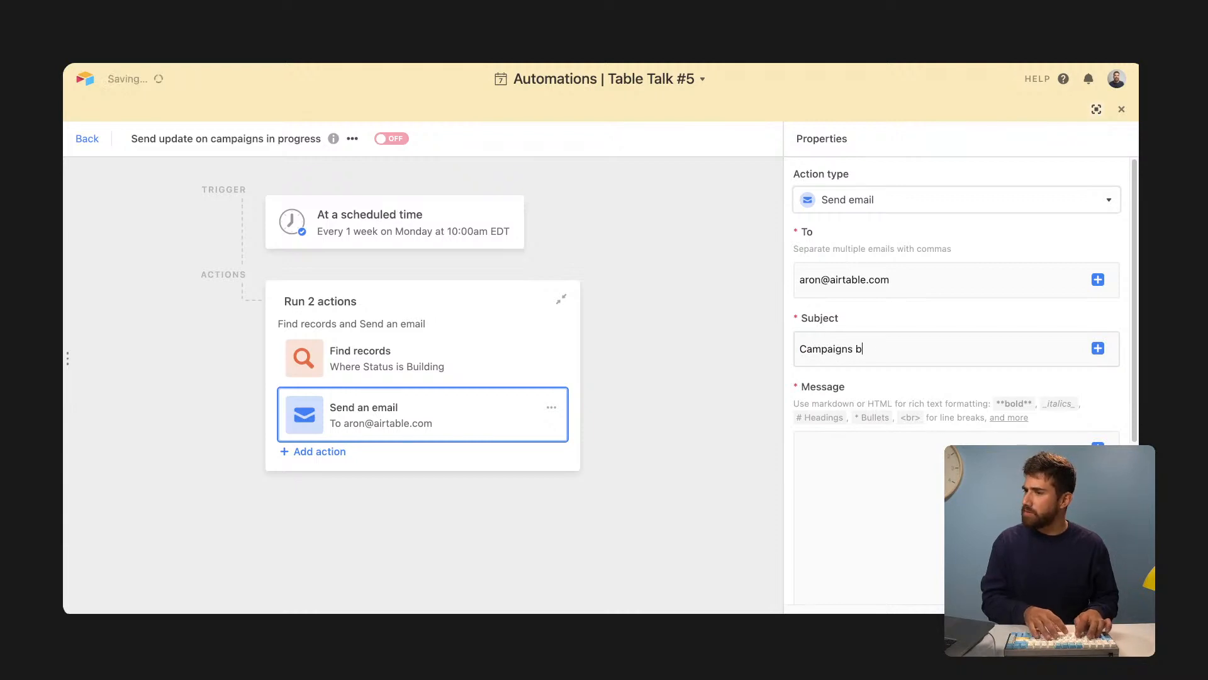
key(BackSpace)
key(BackSpace)
key(BackSpace)
key(BackSpace)
key(BackSpace)
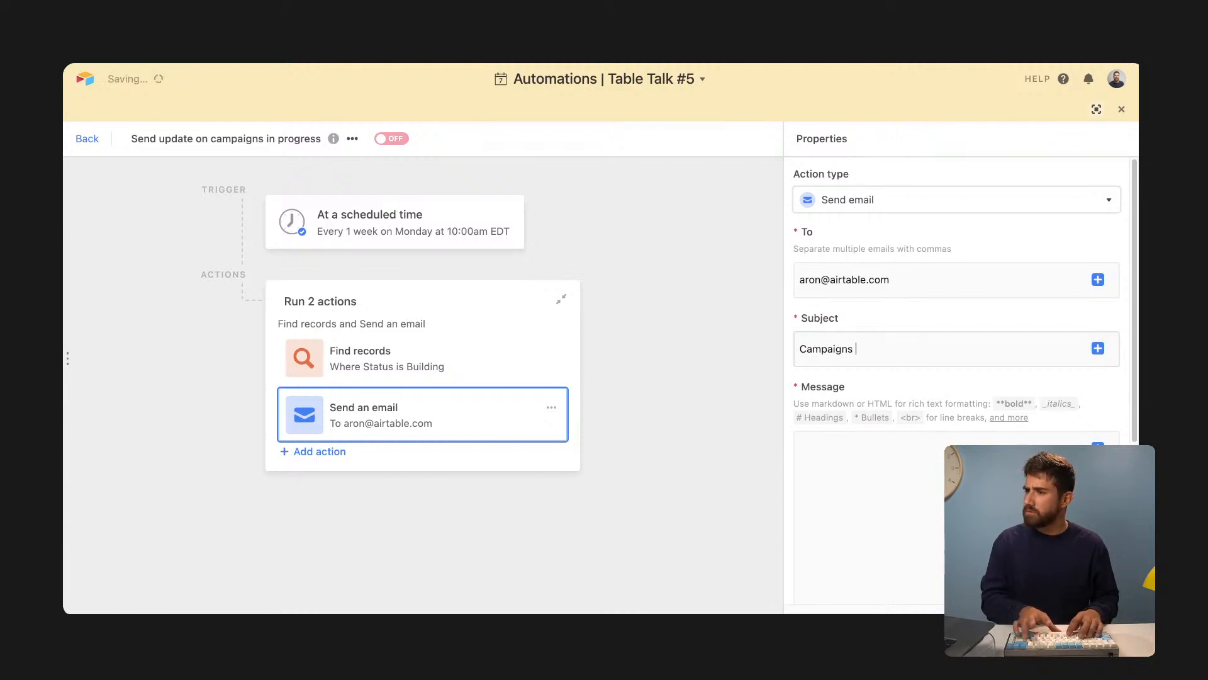
text(in "building")
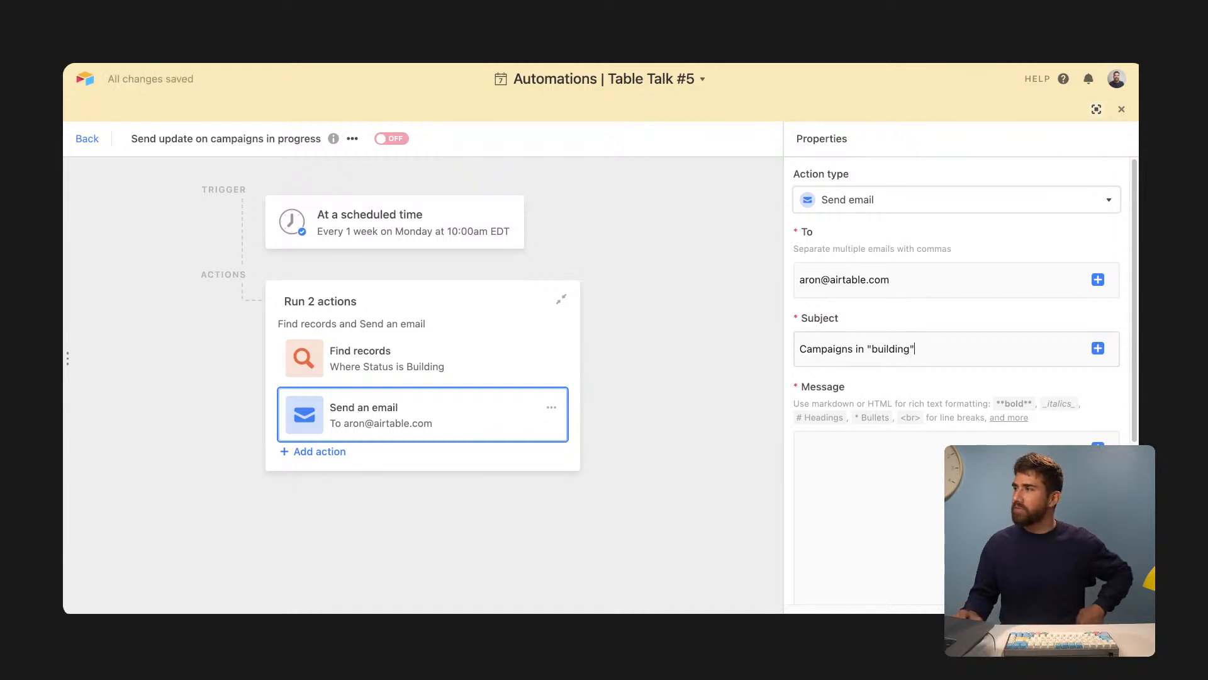
click(824, 467)
scroll(858, 443, down, 1)
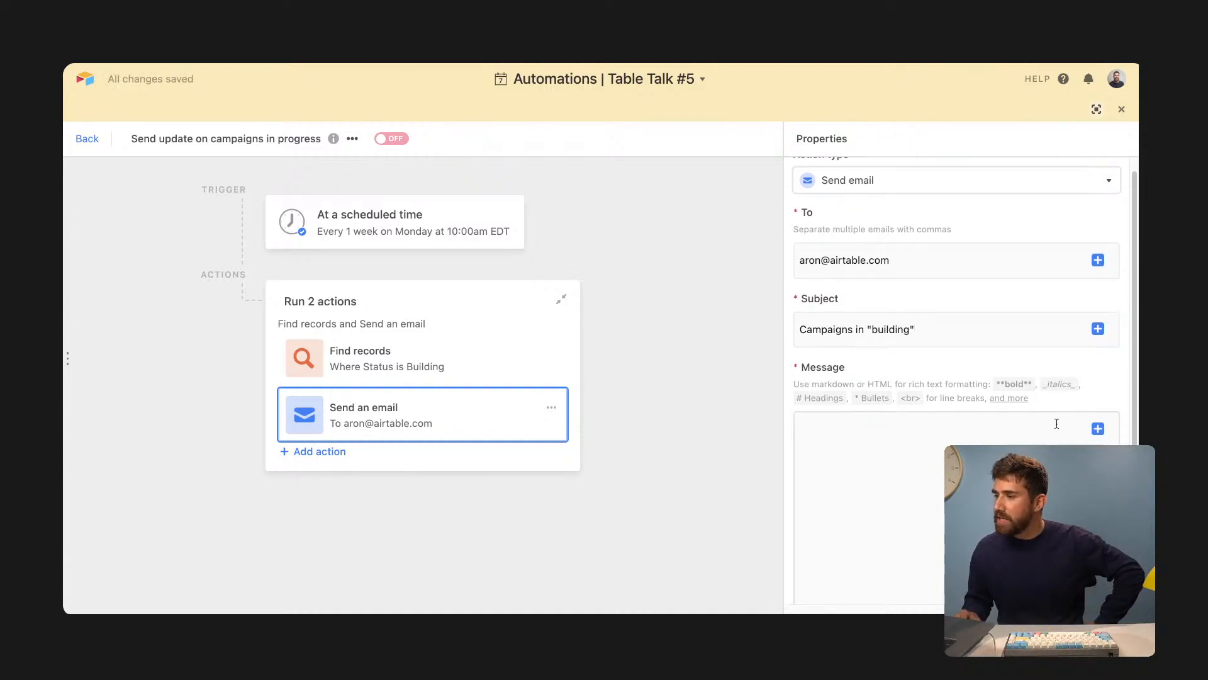
- Insert Step 2's found records into the message as a grid with Status, Channels, Product, Launch date, Owner
click(1097, 428)
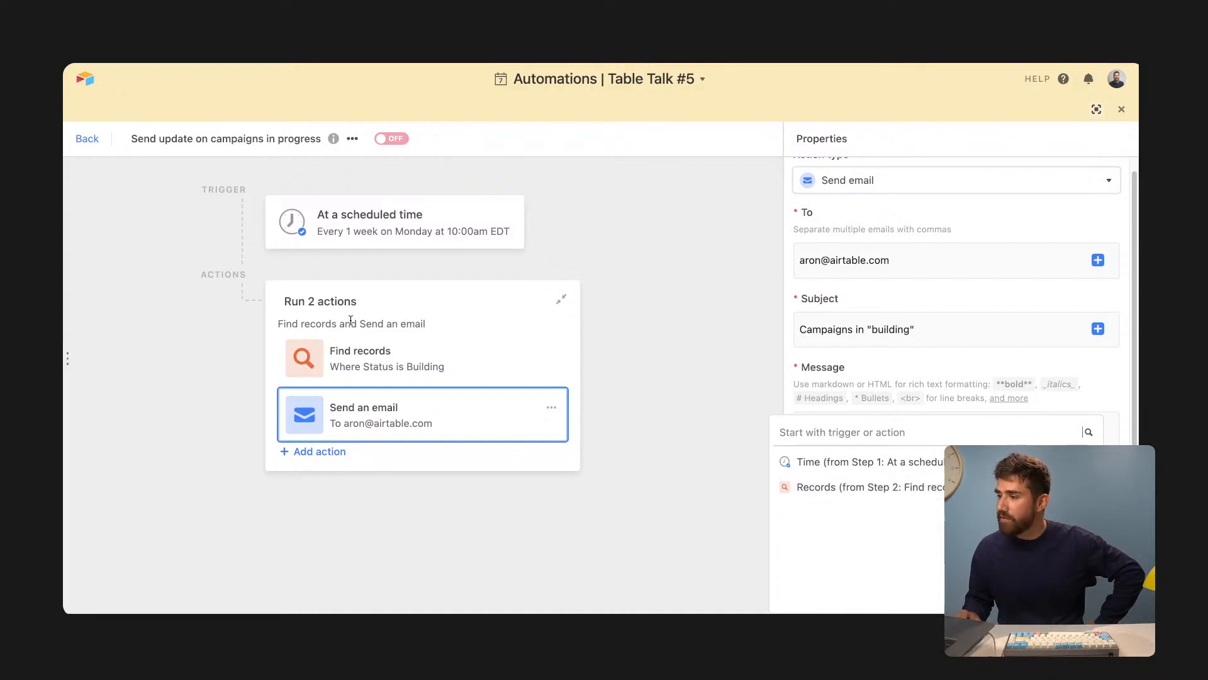
click(862, 486)
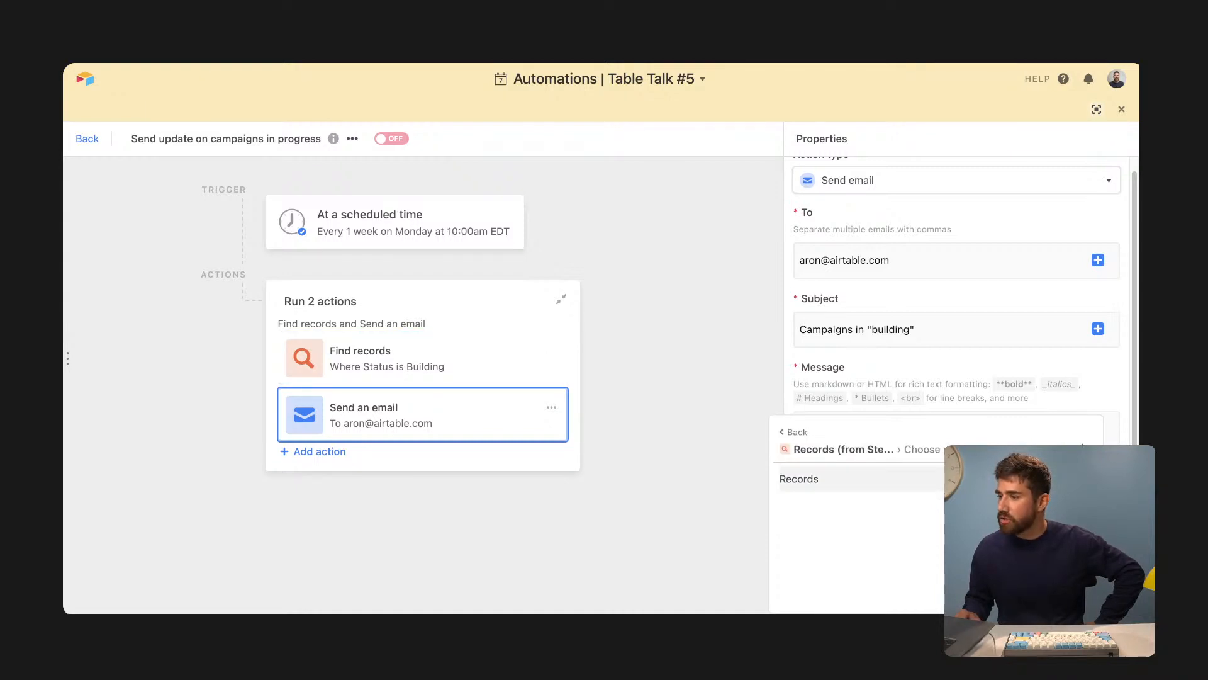
click(881, 479)
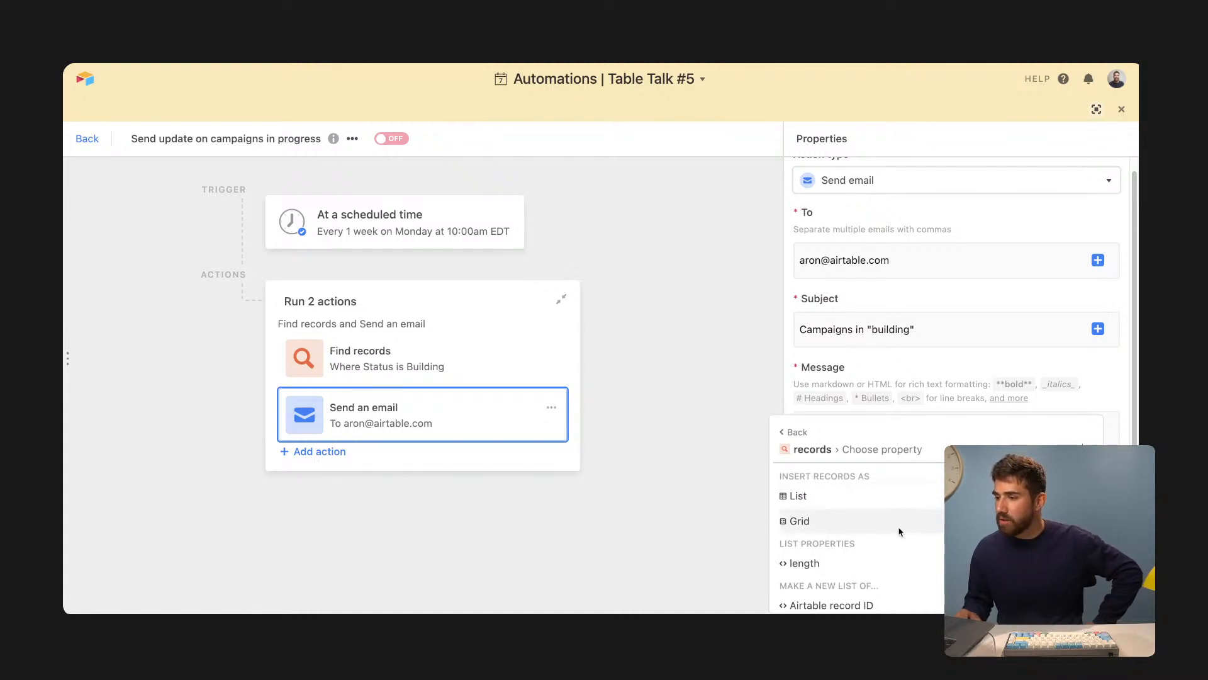
click(951, 521)
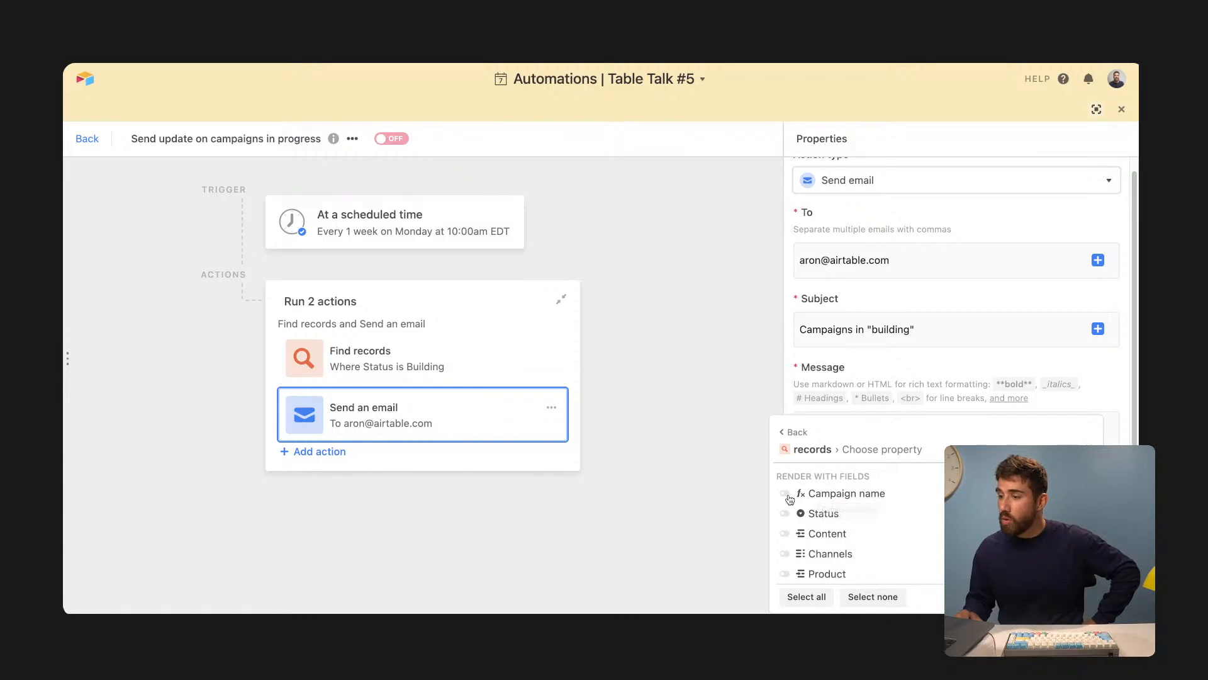
click(784, 513)
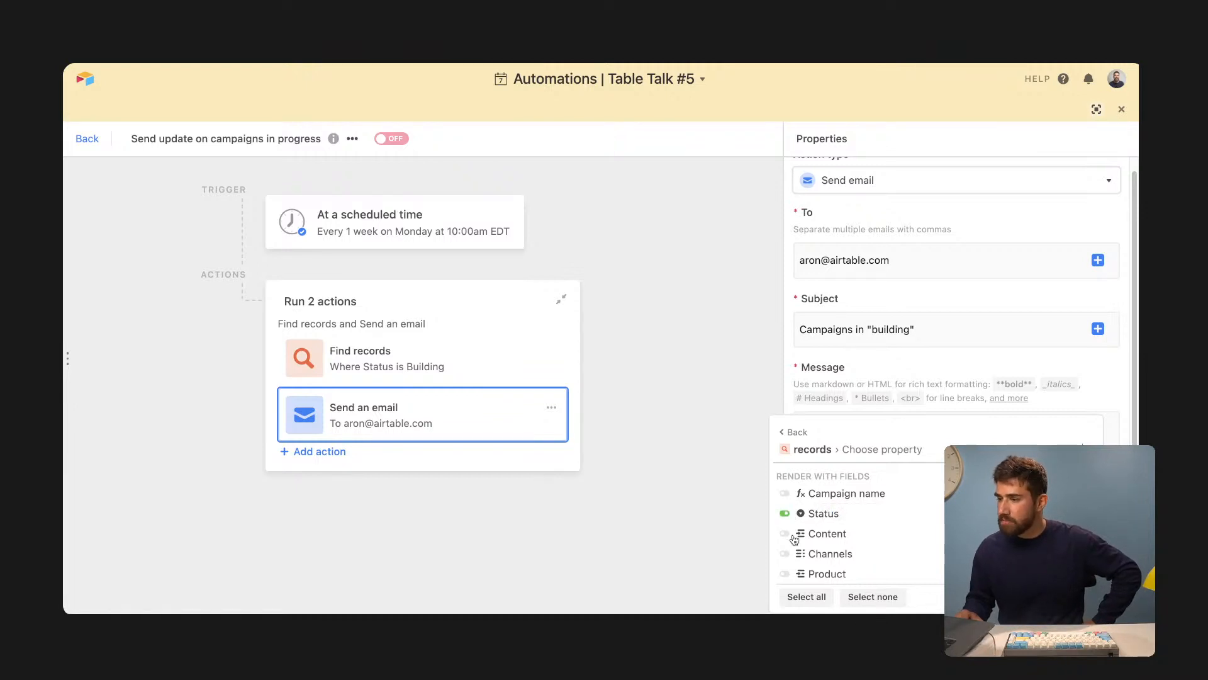
click(784, 551)
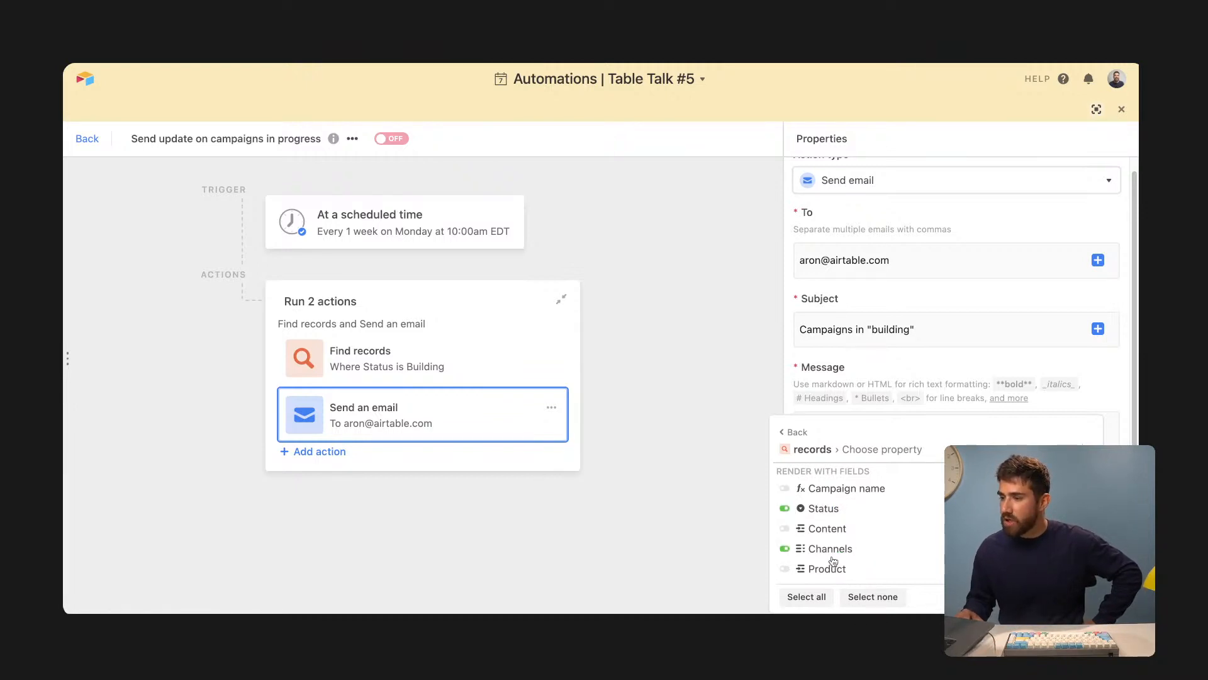
click(784, 569)
scroll(853, 538, down, 1)
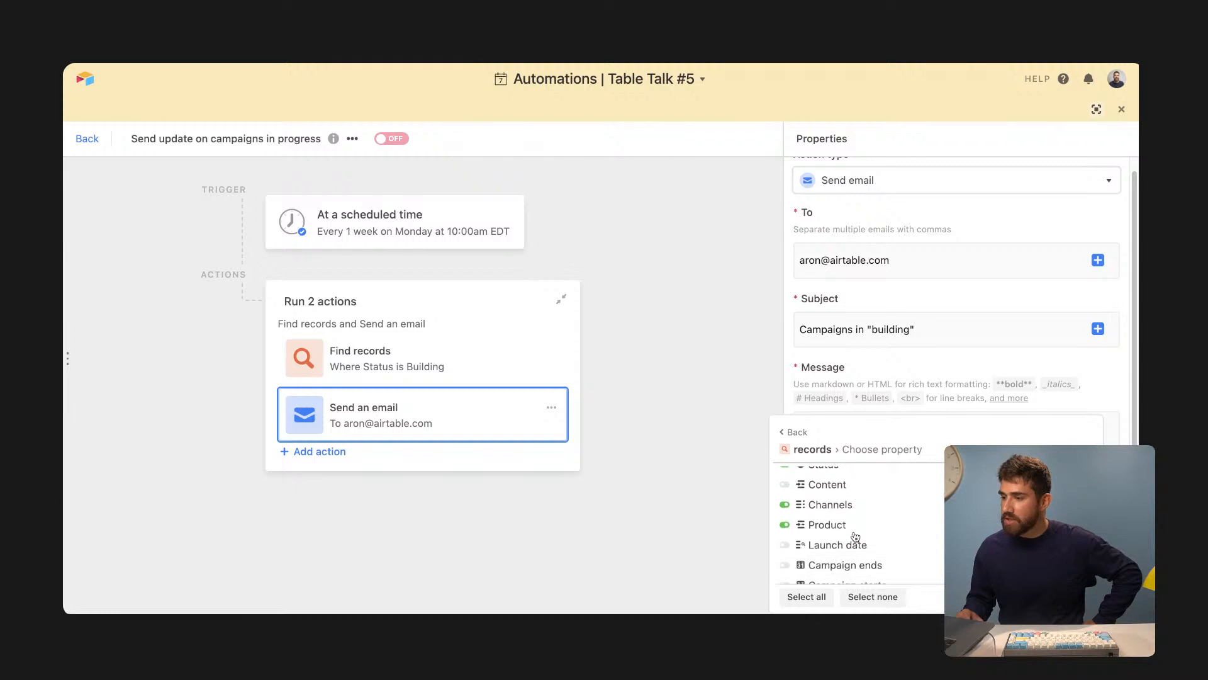
click(784, 545)
scroll(840, 557, down, 1)
scroll(842, 559, down, 3)
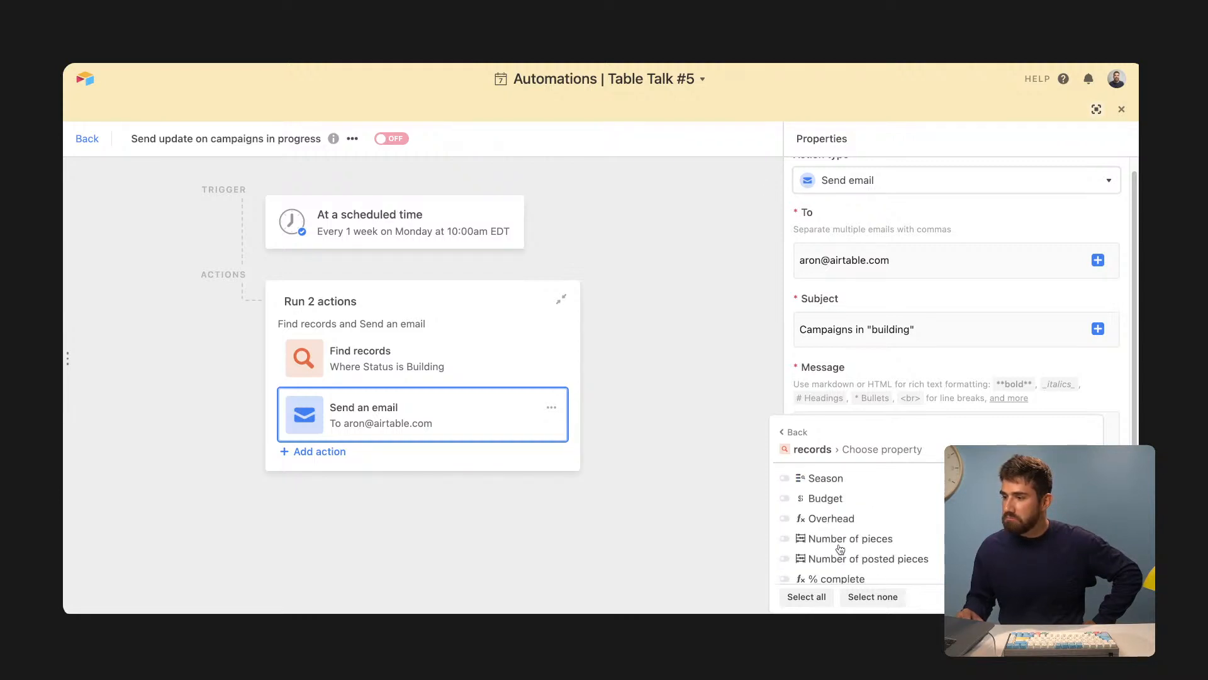
scroll(818, 522, up, 3)
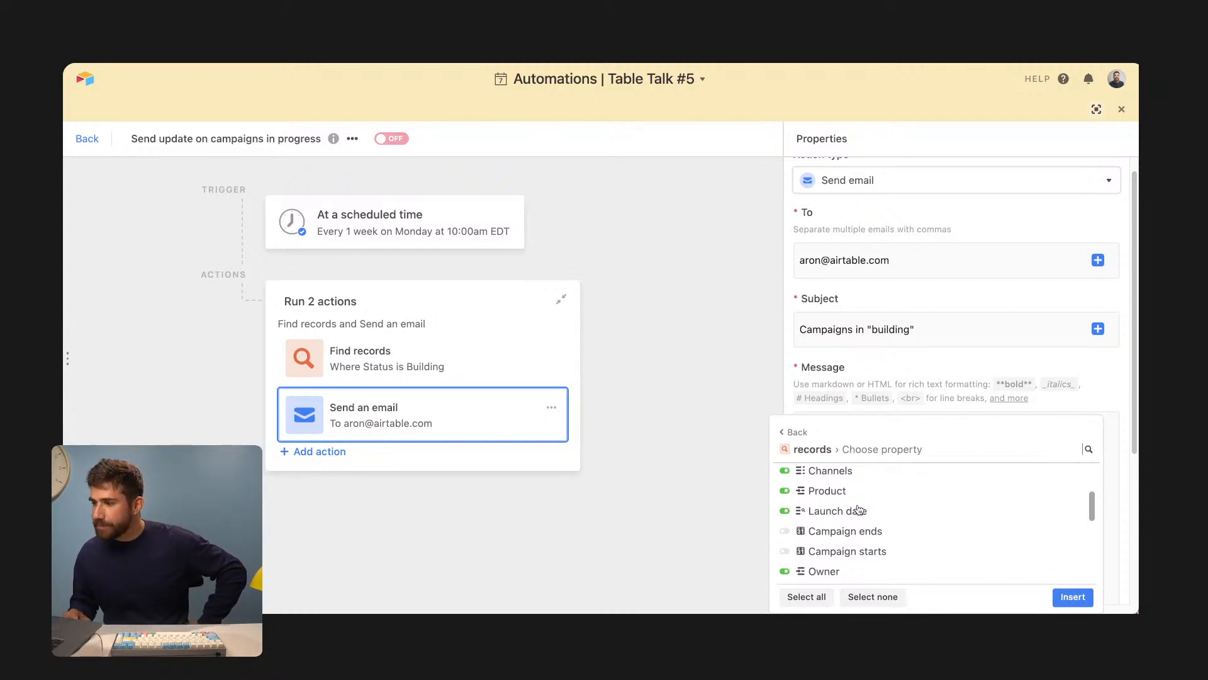
scroll(859, 510, down, 1)
scroll(832, 502, up, 4)
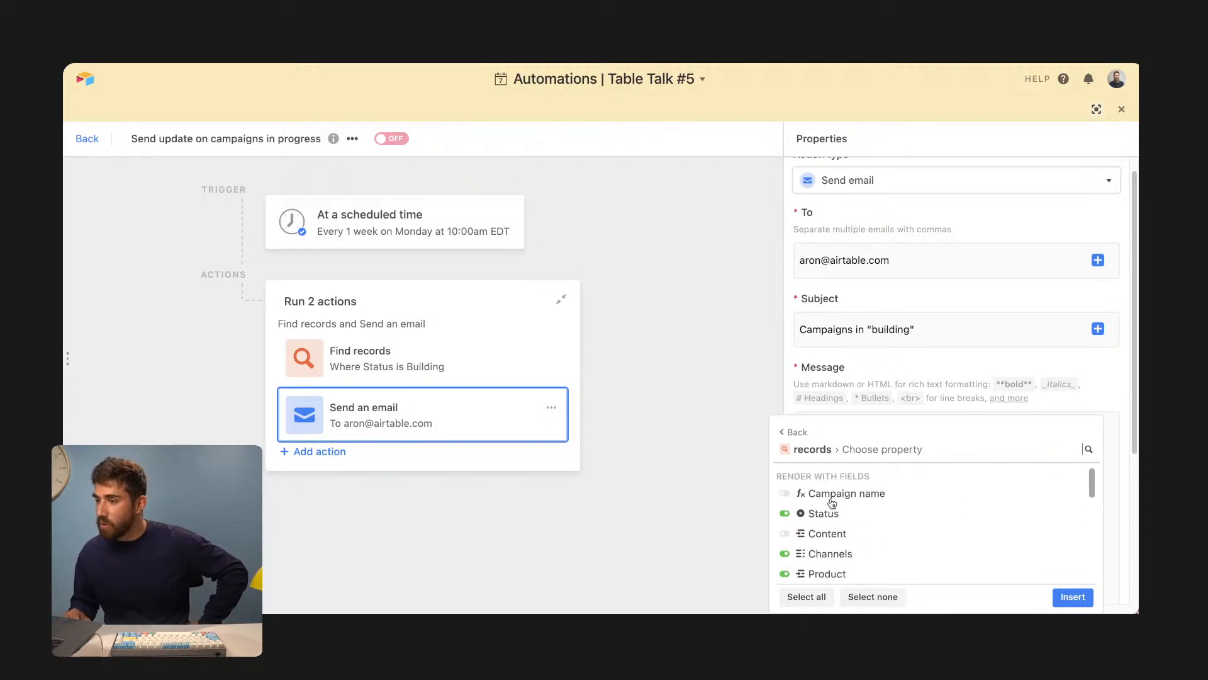
scroll(856, 547, down, 1)
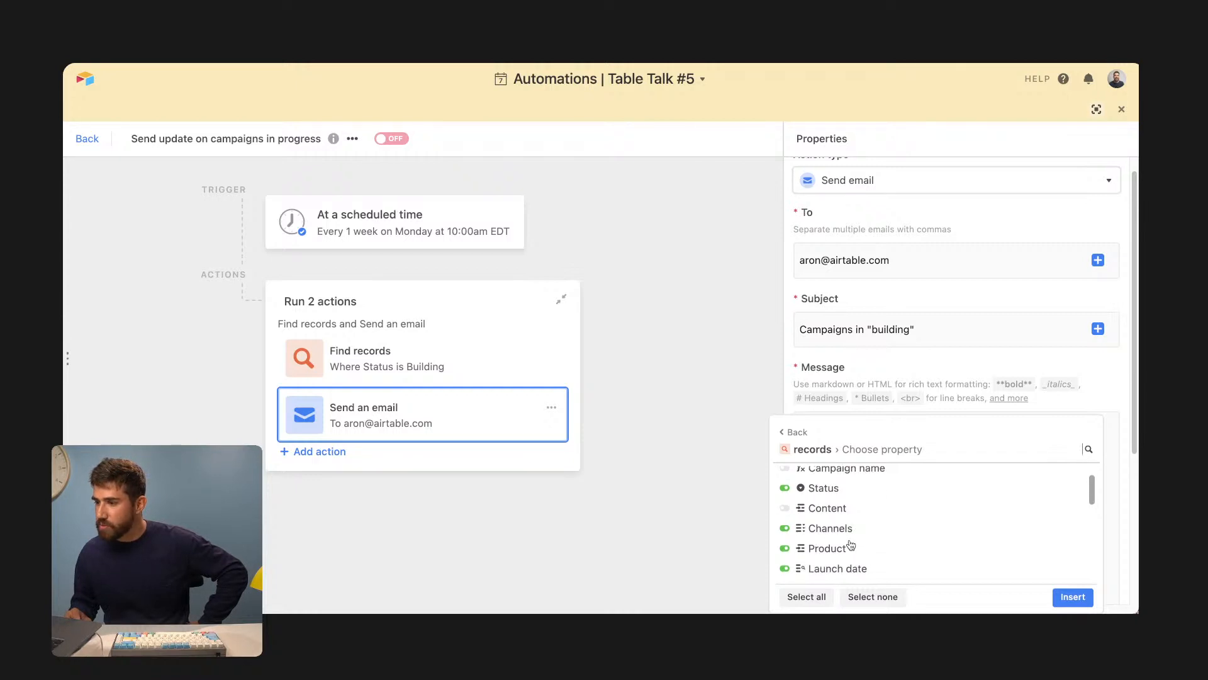
scroll(851, 545, down, 3)
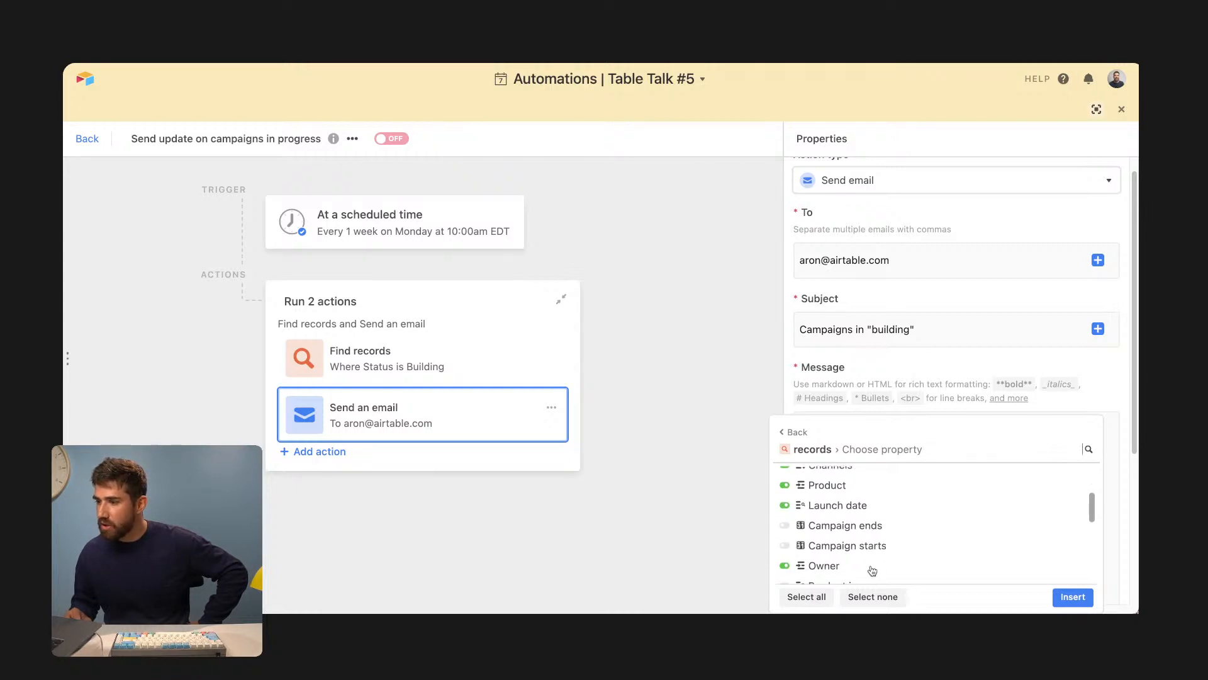
click(1072, 597)
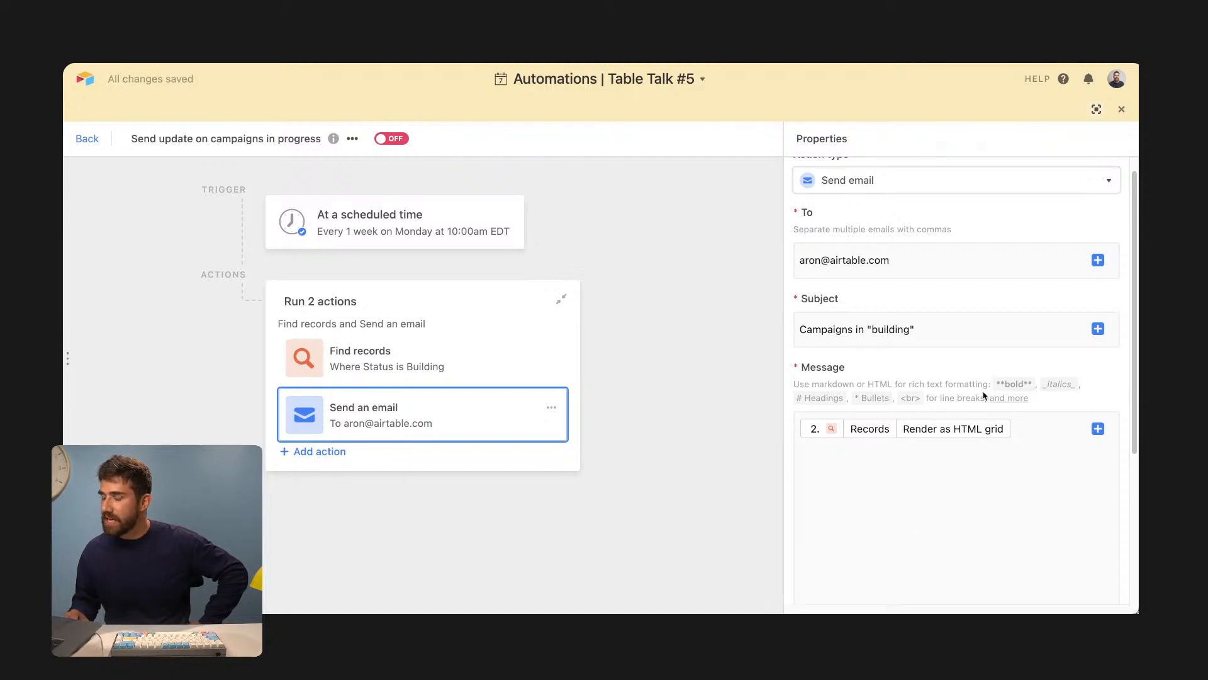
- Test the Find records and Send email steps, and preview the email listing four Building campaigns
scroll(998, 365, down, 5)
scroll(991, 468, up, 5)
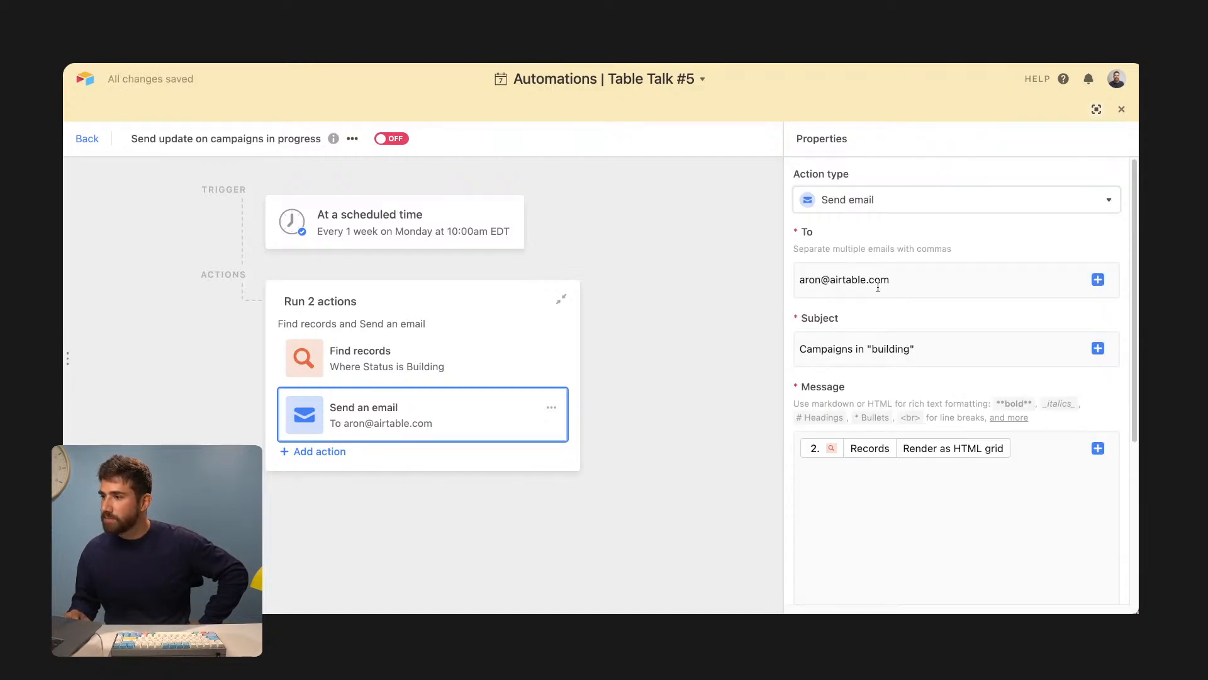
click(472, 363)
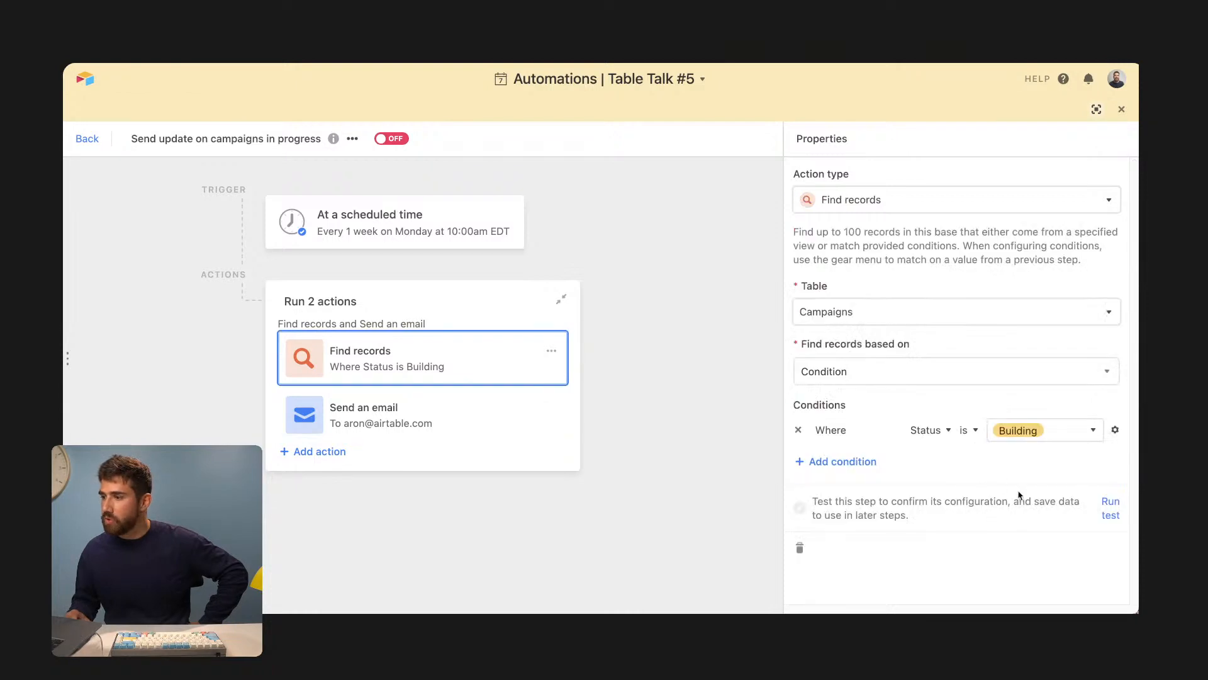
click(1111, 516)
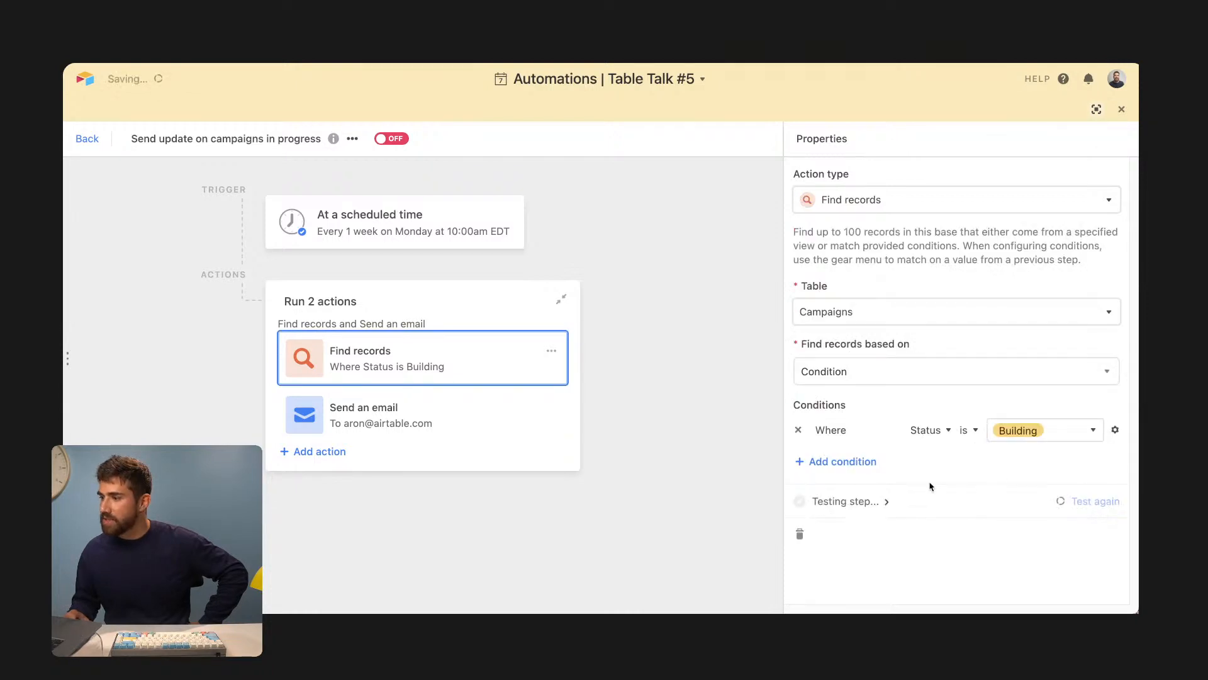
click(441, 435)
scroll(998, 384, down, 5)
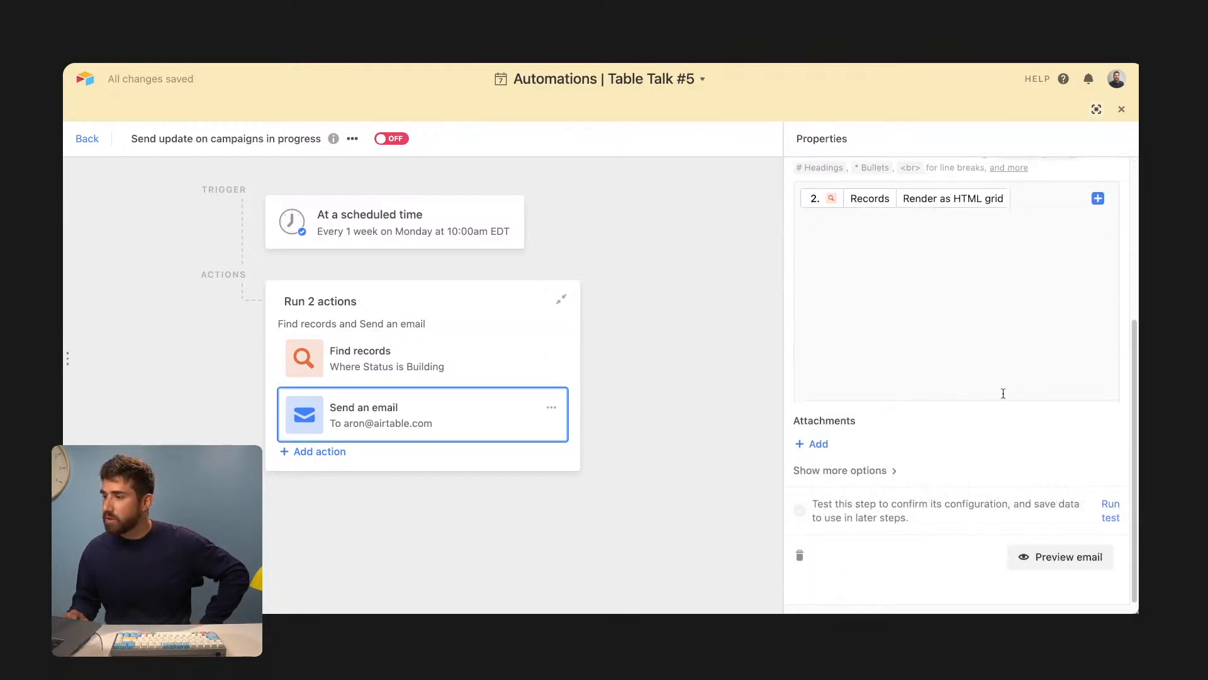
click(1111, 516)
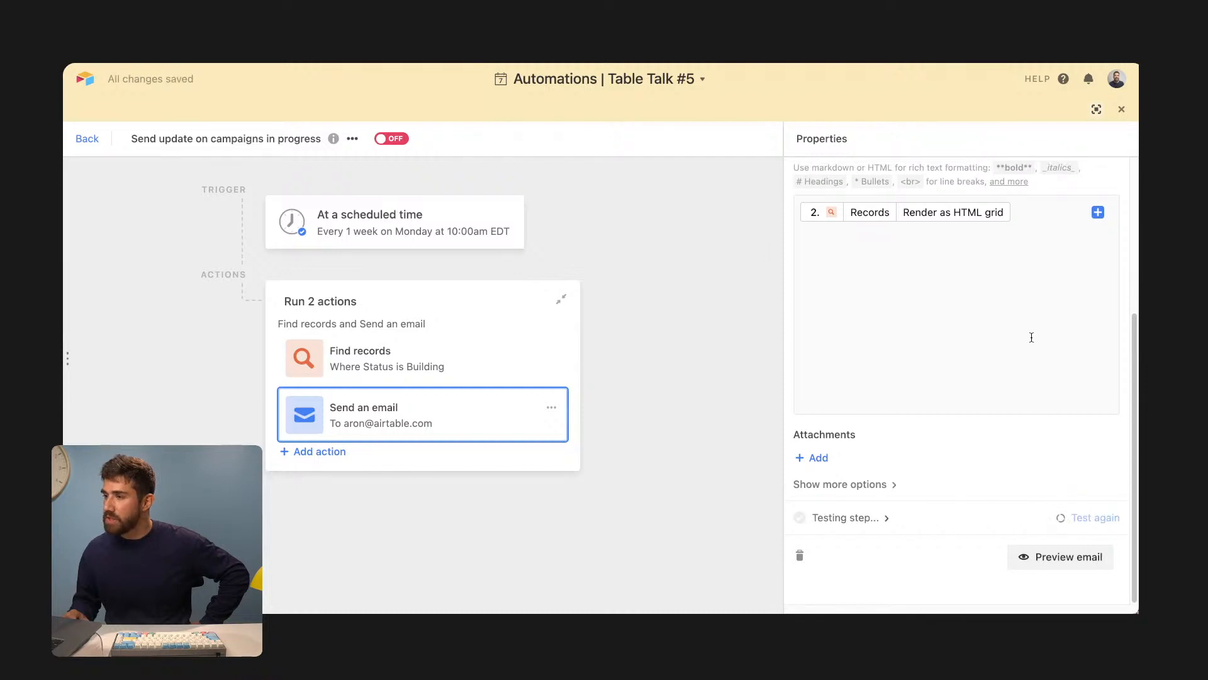
click(1063, 558)
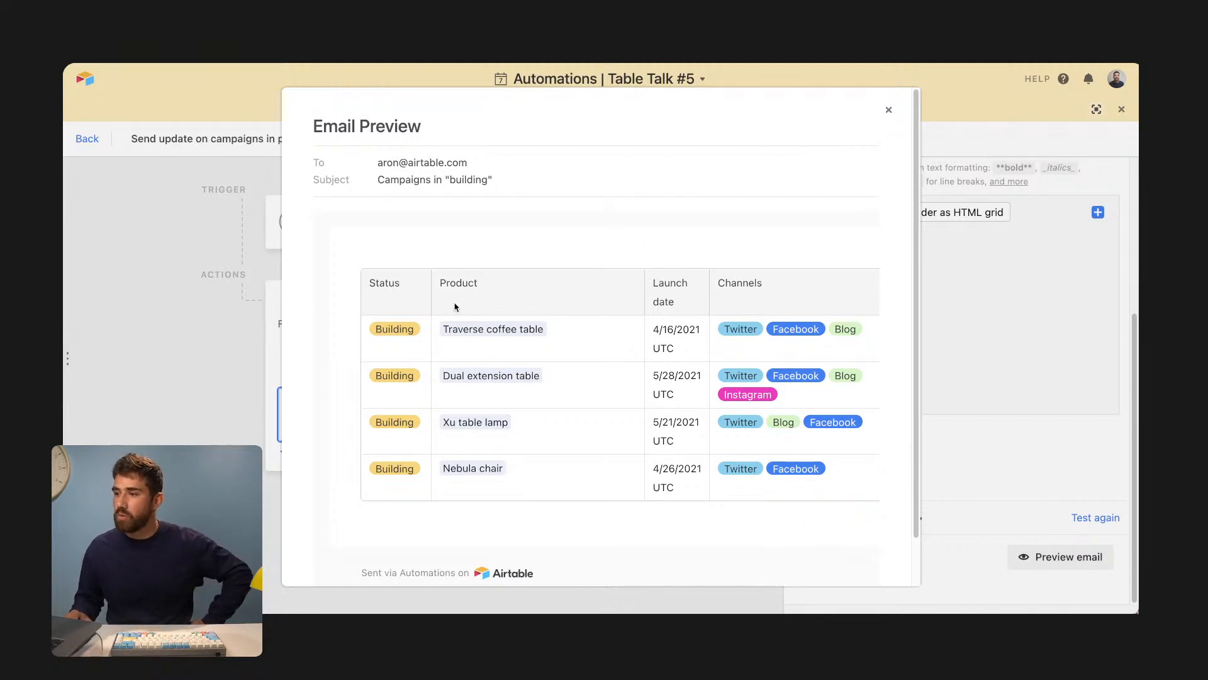
click(1086, 321)
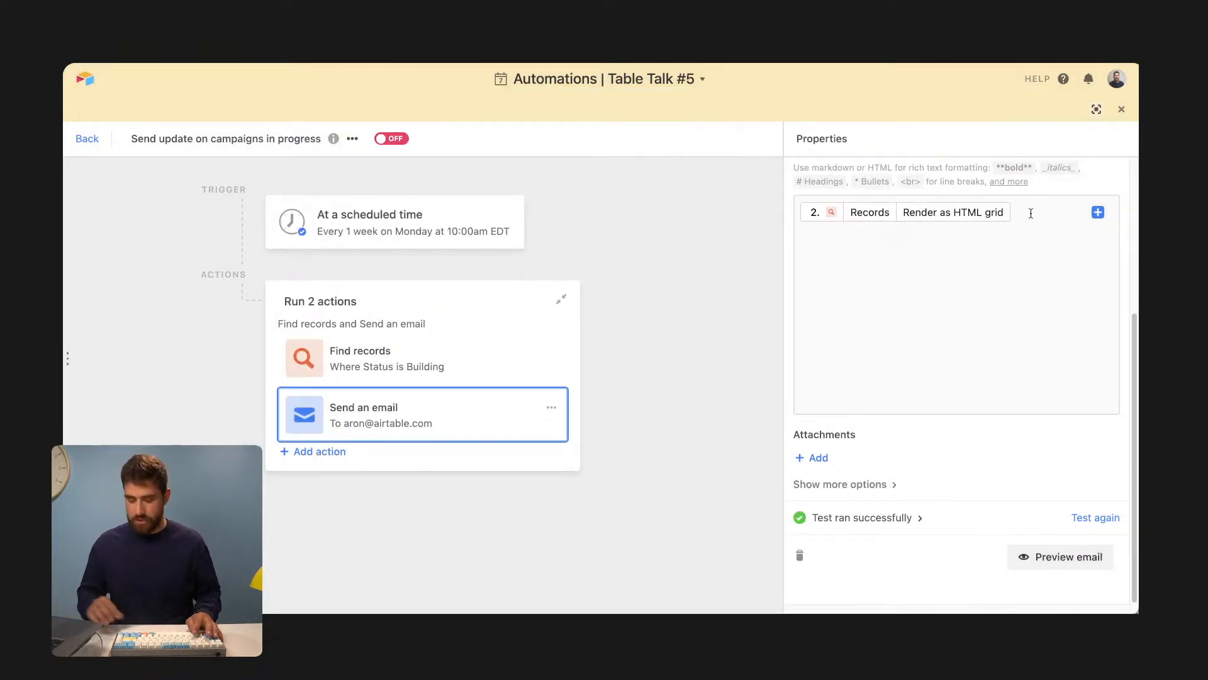
- Add the intro 'Here is everything that is in building!' above the grid, preview, and switch the automation on
key(Return)
key(Return)
key(Up)
key(Up)
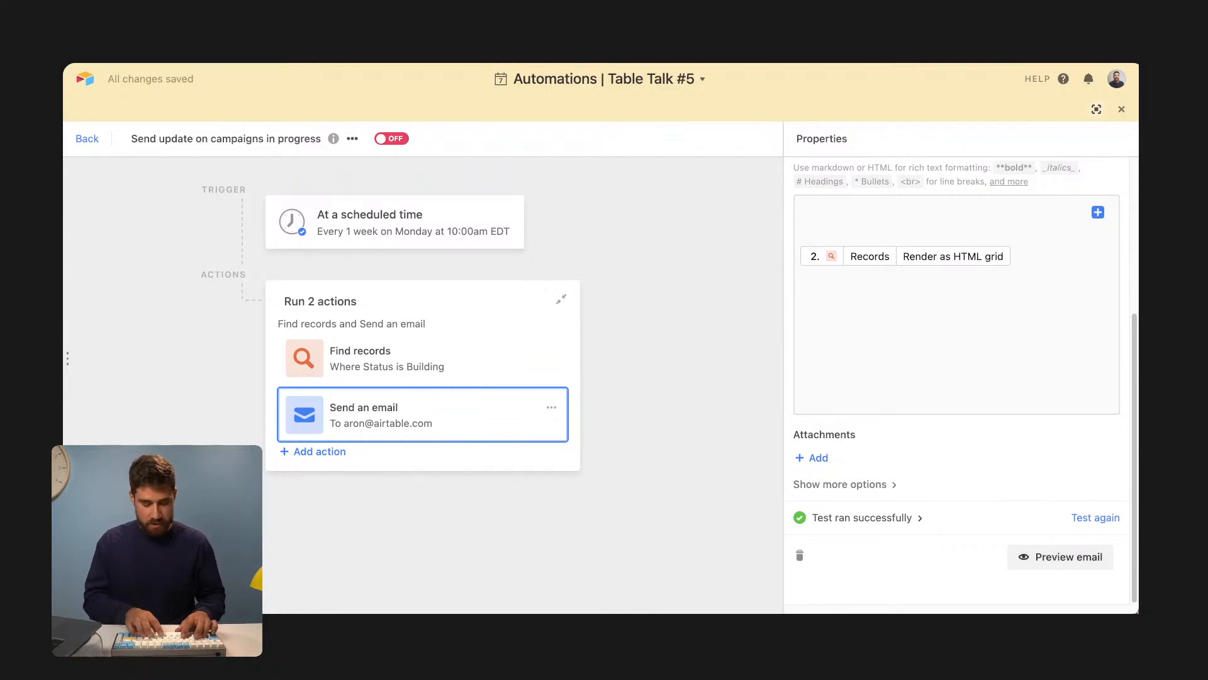
text(HEre a)
key(BackSpace)
key(BackSpace)
text(ere is )
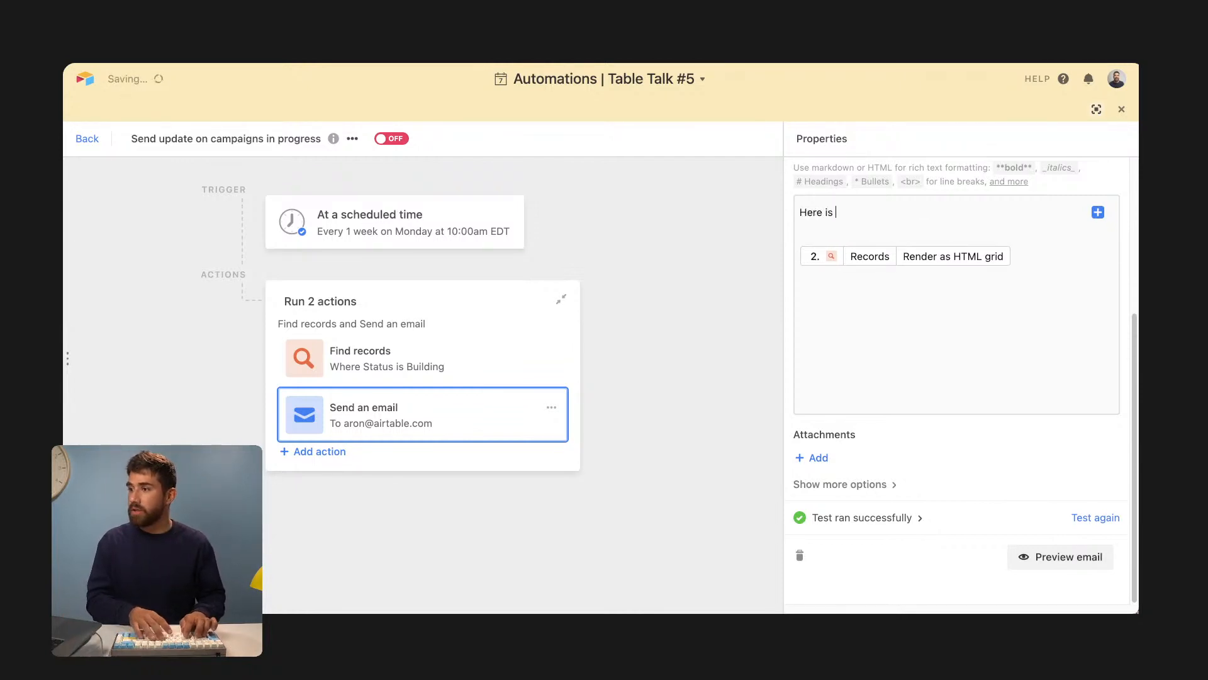
text(everything that is)
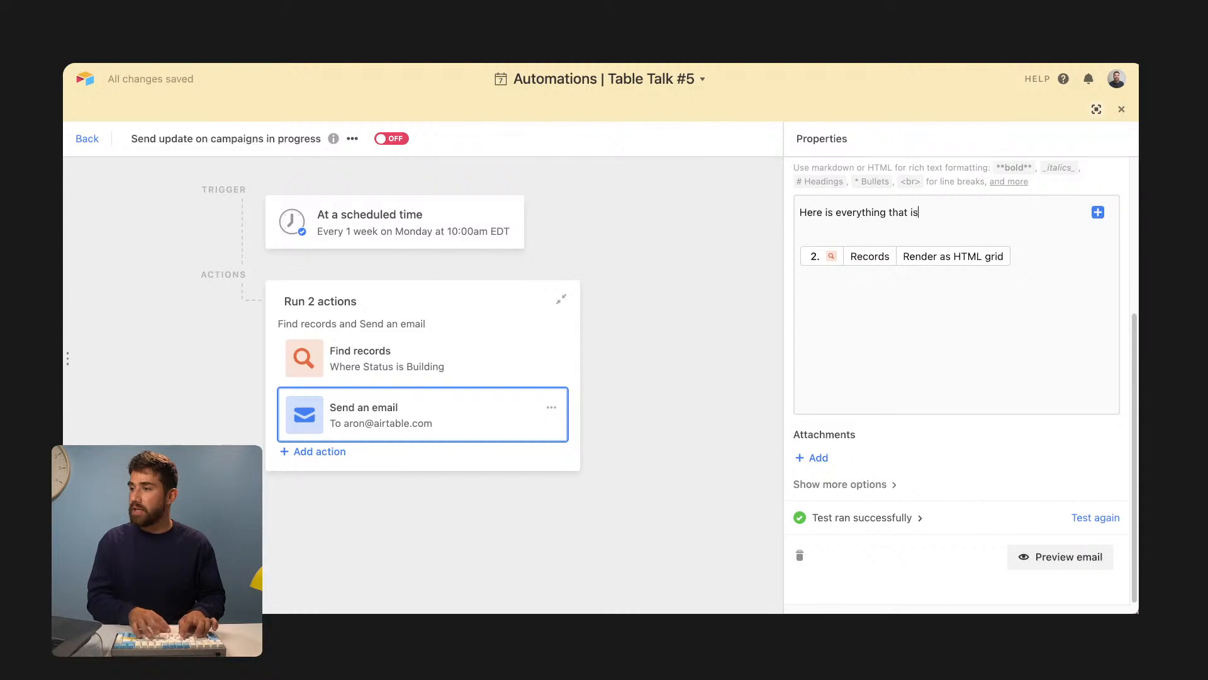
text( in building!)
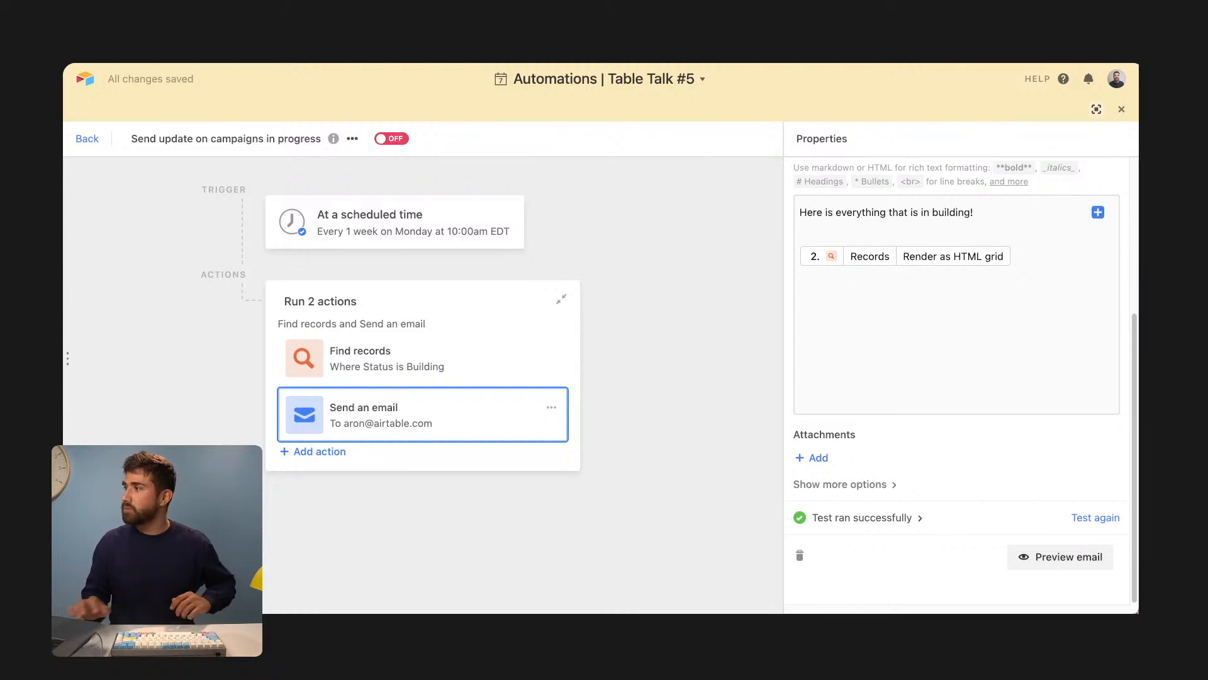
click(1054, 557)
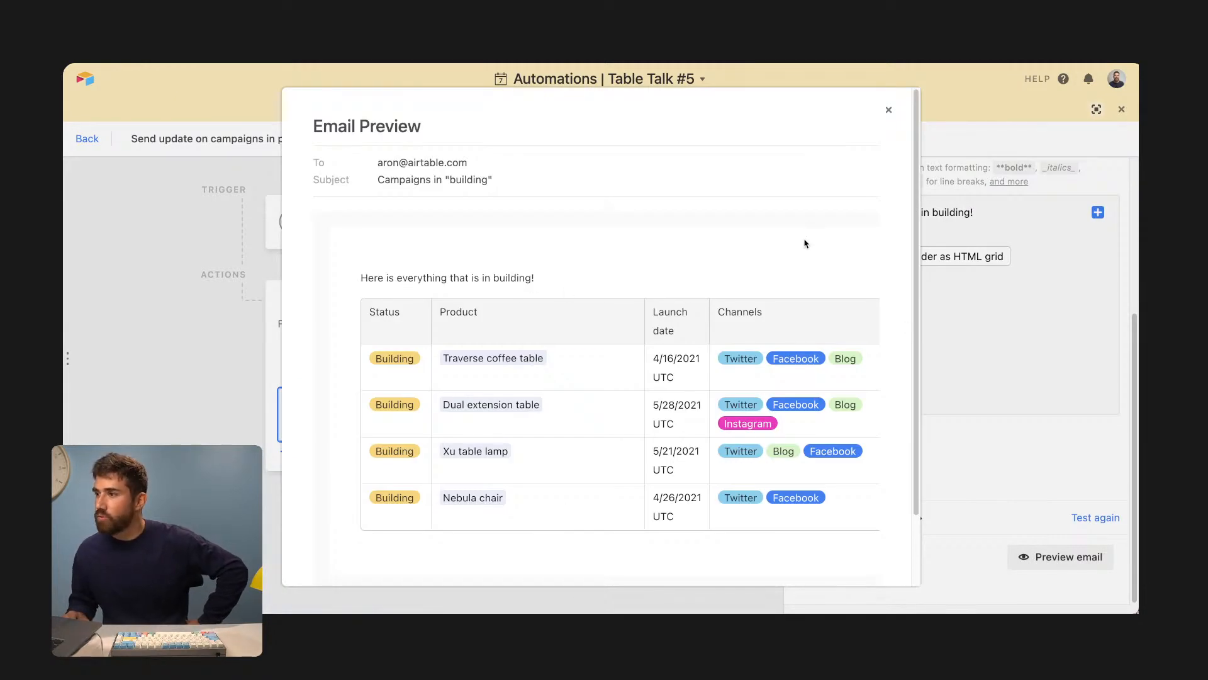
click(988, 322)
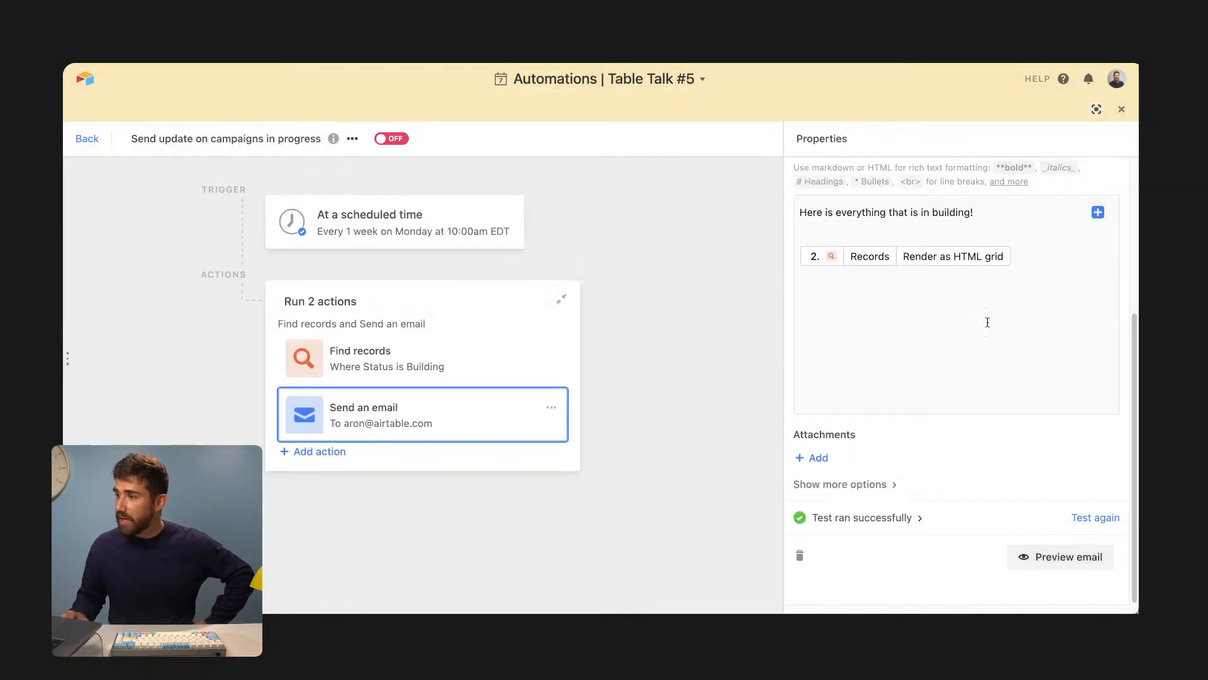
click(386, 139)
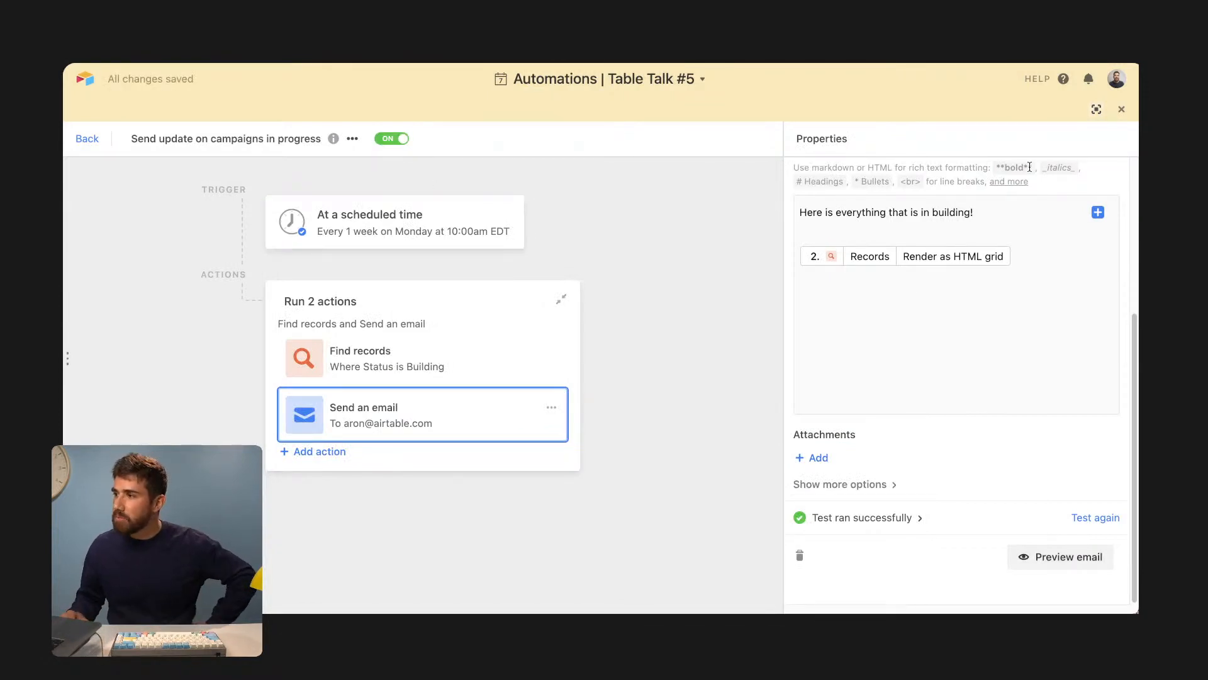
- Close the automation editor and bring up the Content pipeline table
click(1119, 111)
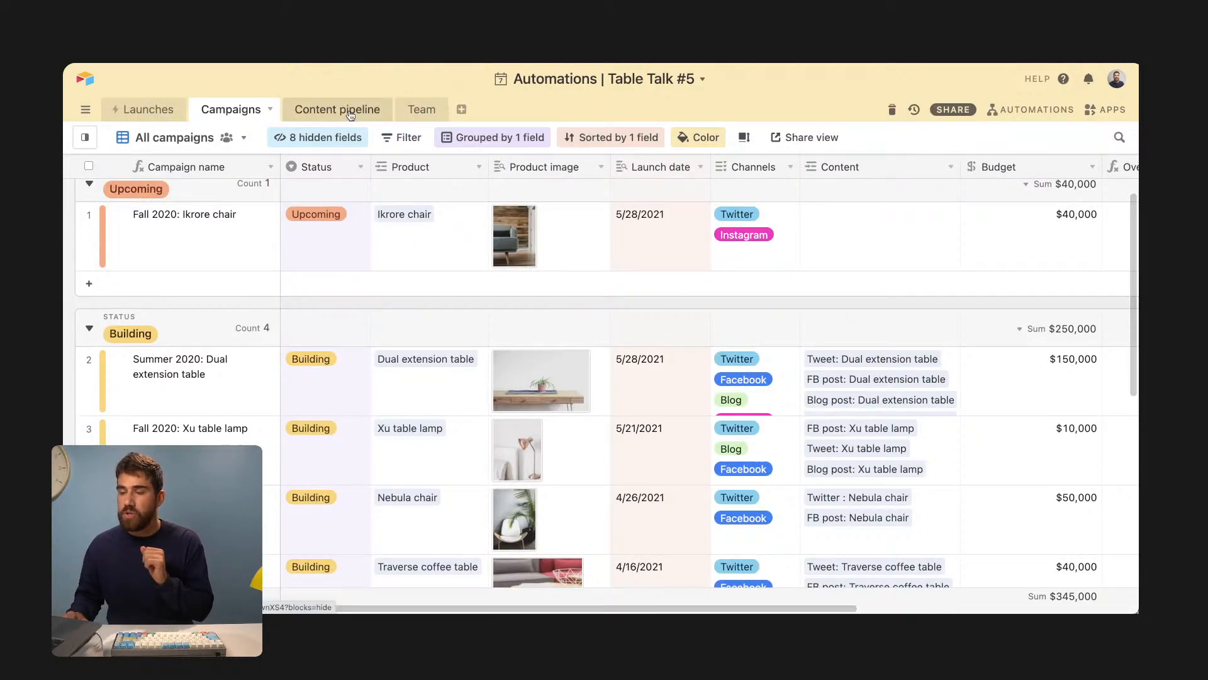
click(351, 114)
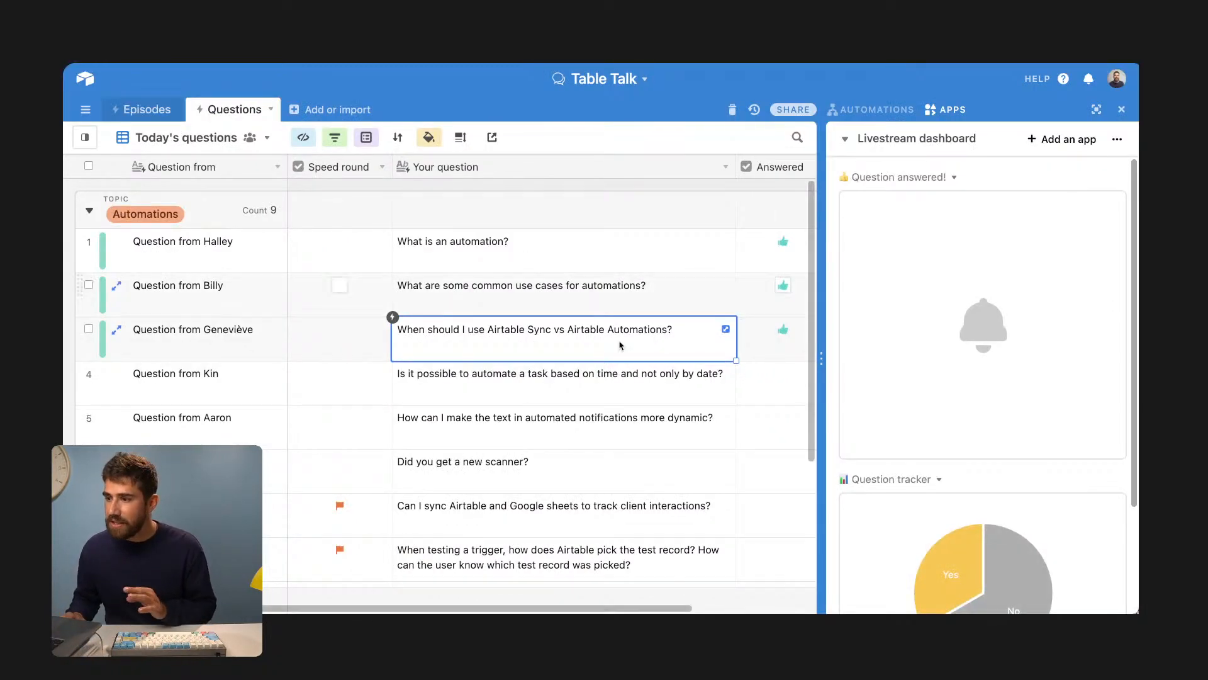
- Tick Answered on row 4, the question about time-based rather than date-based automation
click(623, 380)
scroll(636, 603, right, 2)
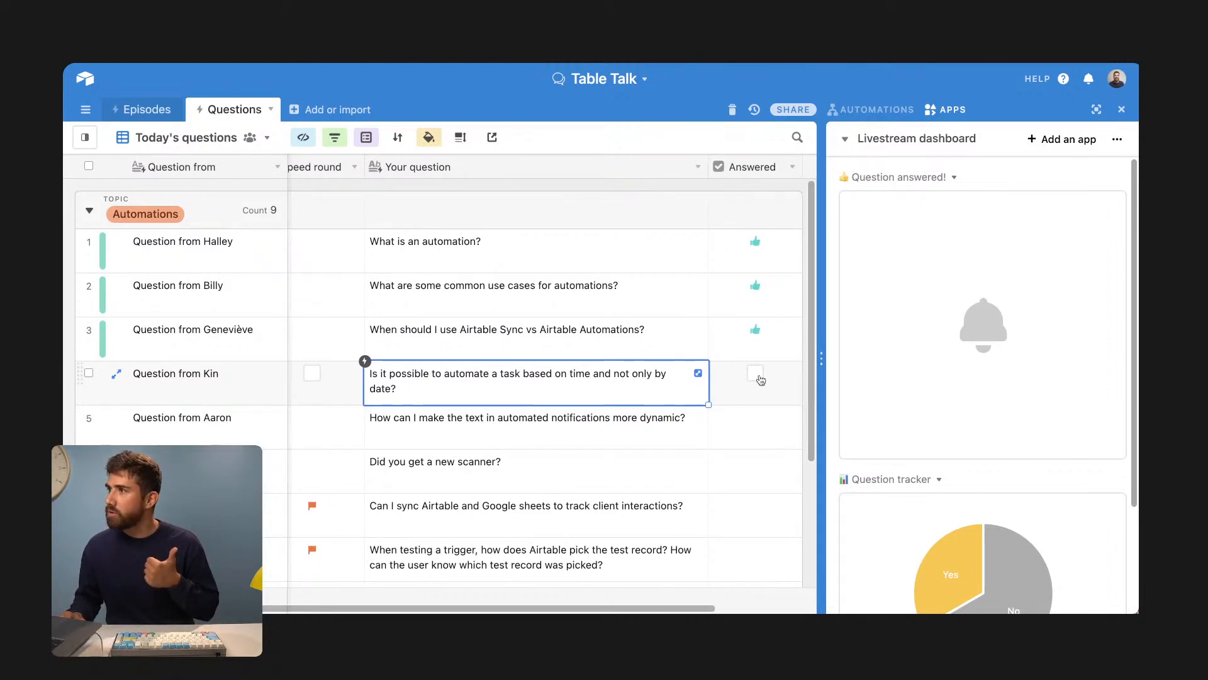
click(758, 377)
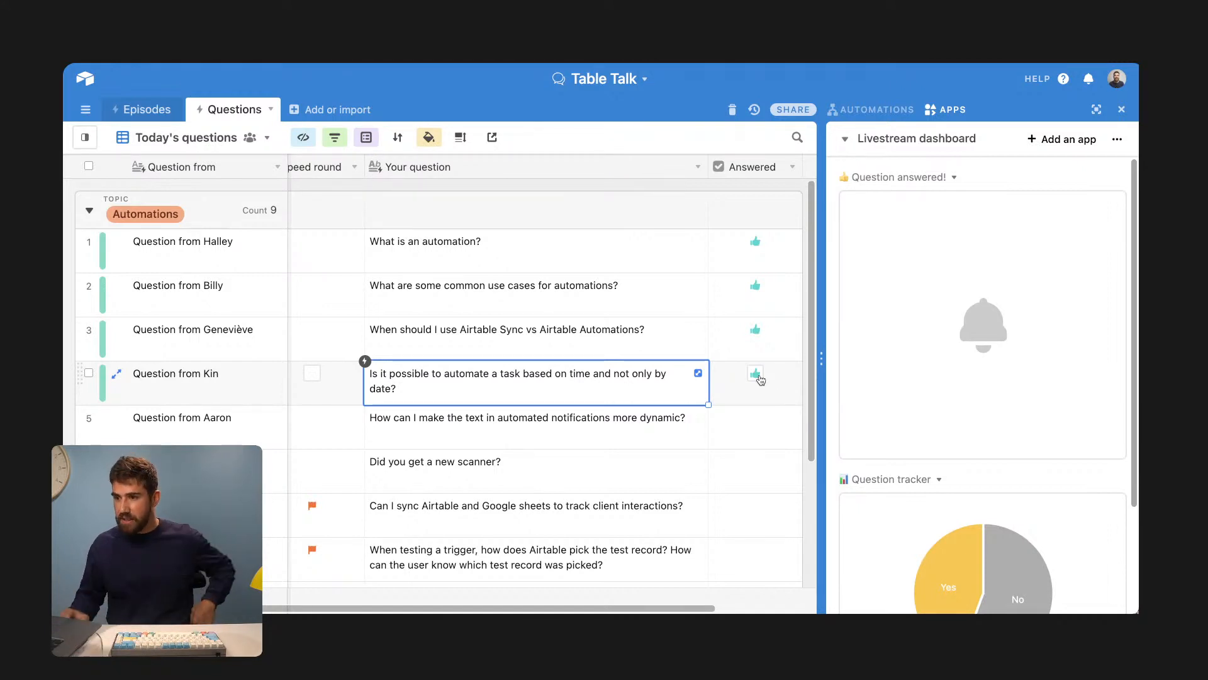
click(588, 421)
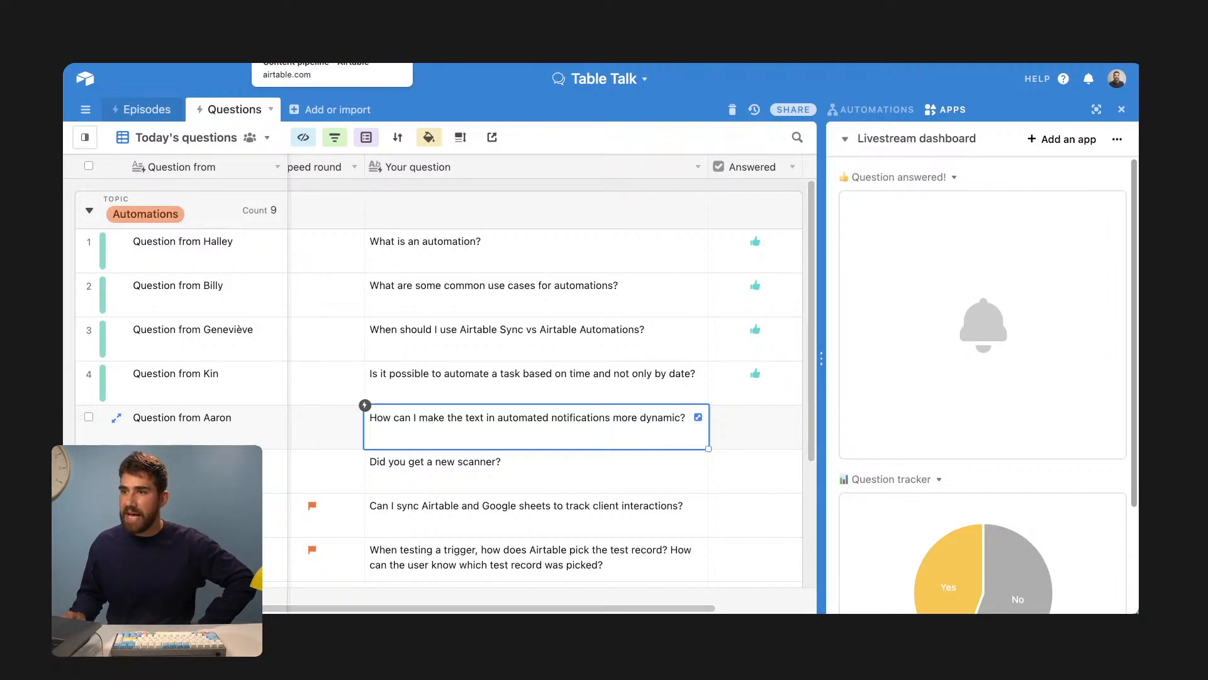
click(350, 39)
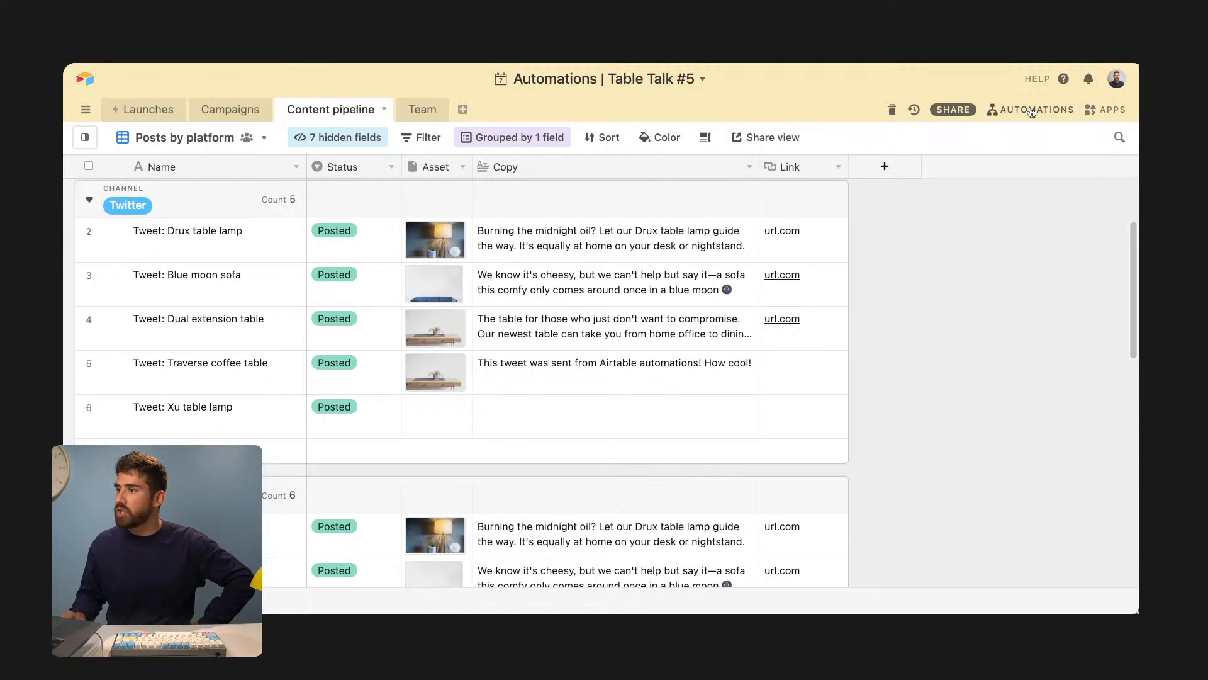
- Open the New product launch automation and show its Slack: Send a message step
click(1056, 112)
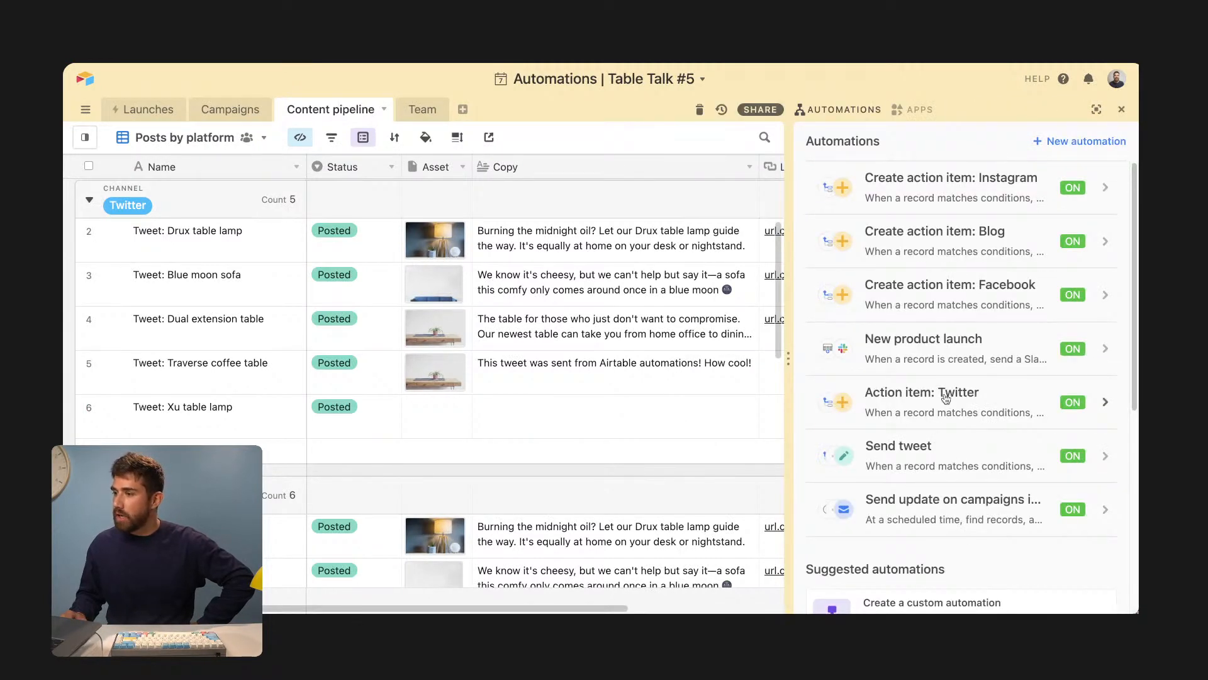
click(954, 356)
click(500, 355)
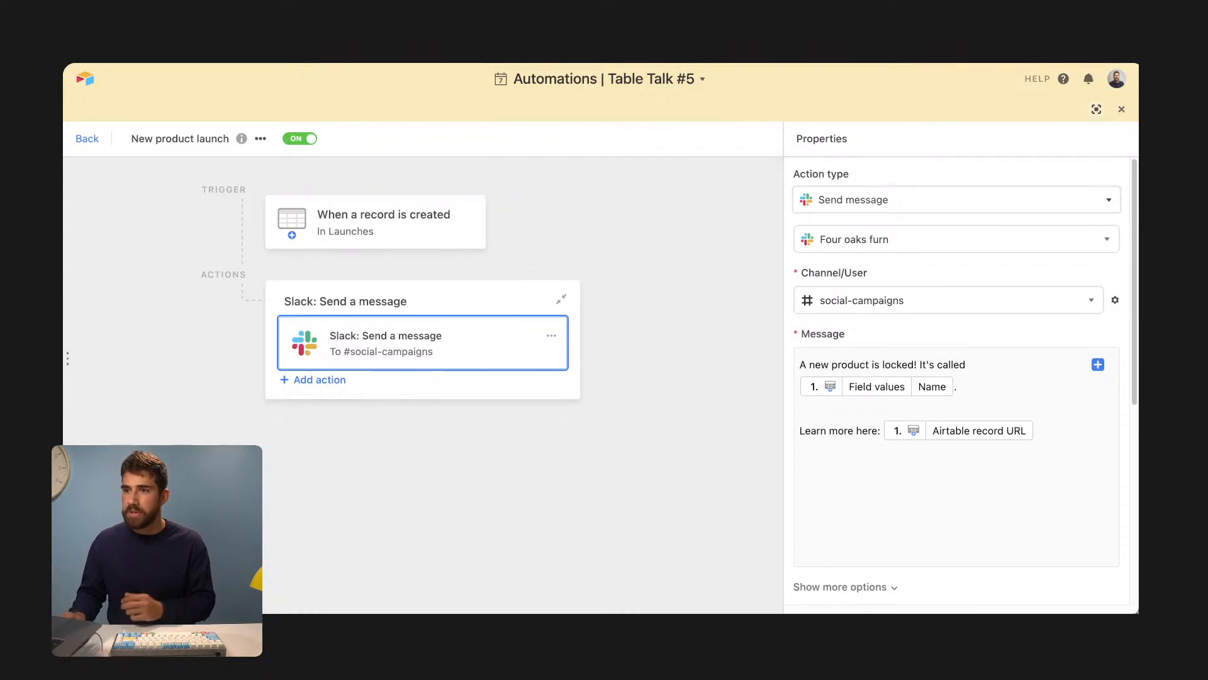
- Close the automation panel and browse the Launches table's Products grid columns
click(1122, 109)
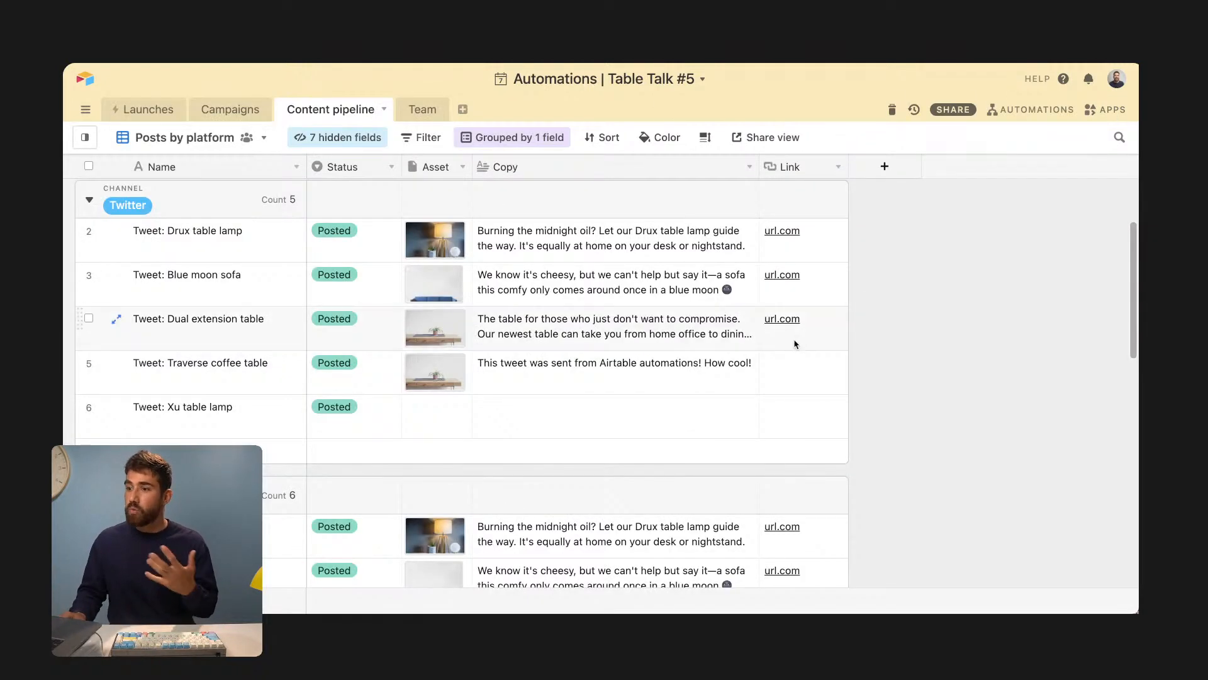
click(149, 109)
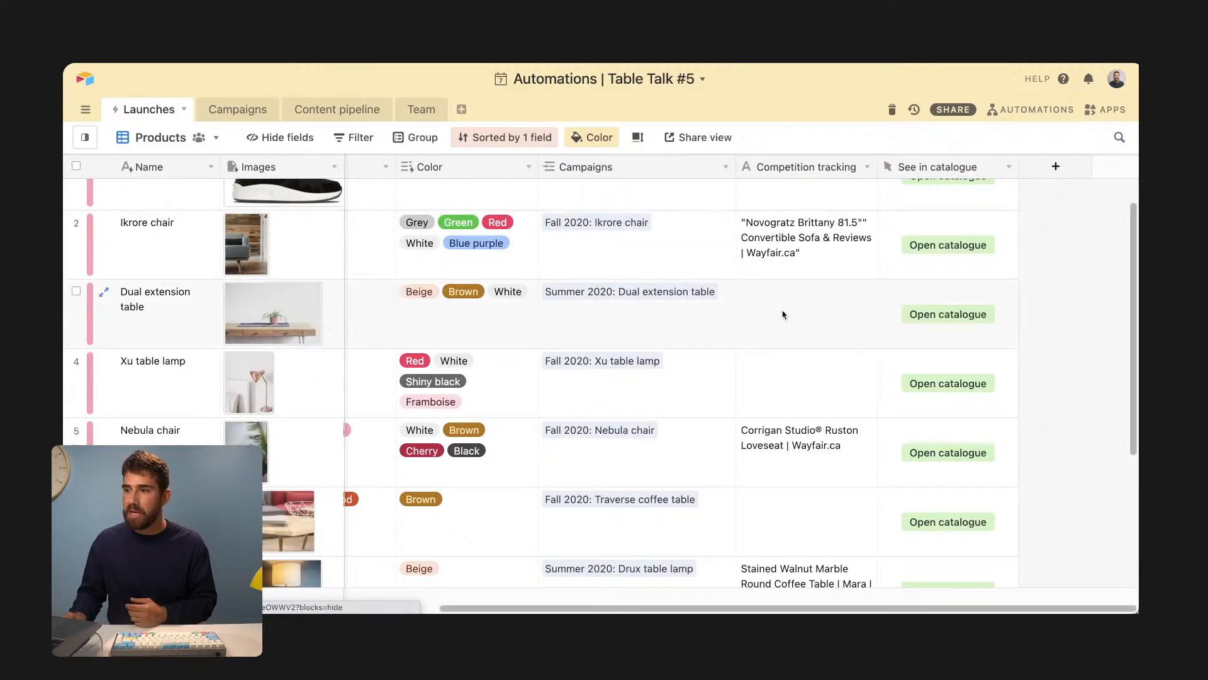
scroll(961, 266, up, 1)
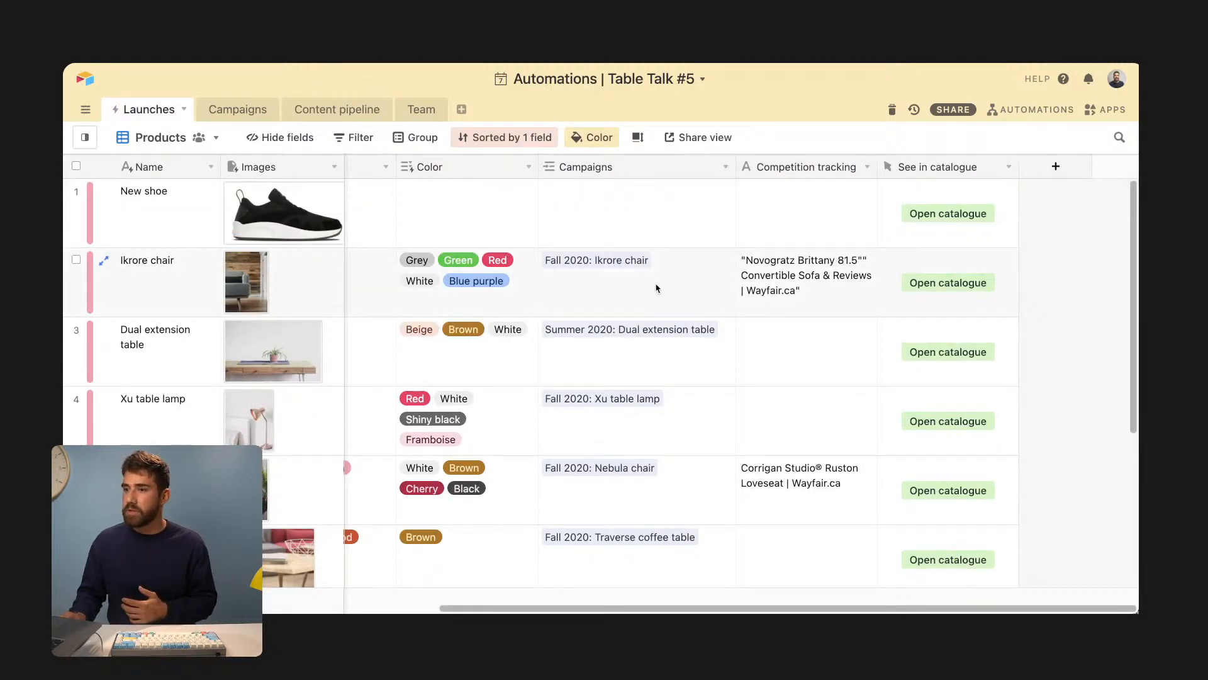
mouse_move(586, 599)
scroll(482, 382, left, 5)
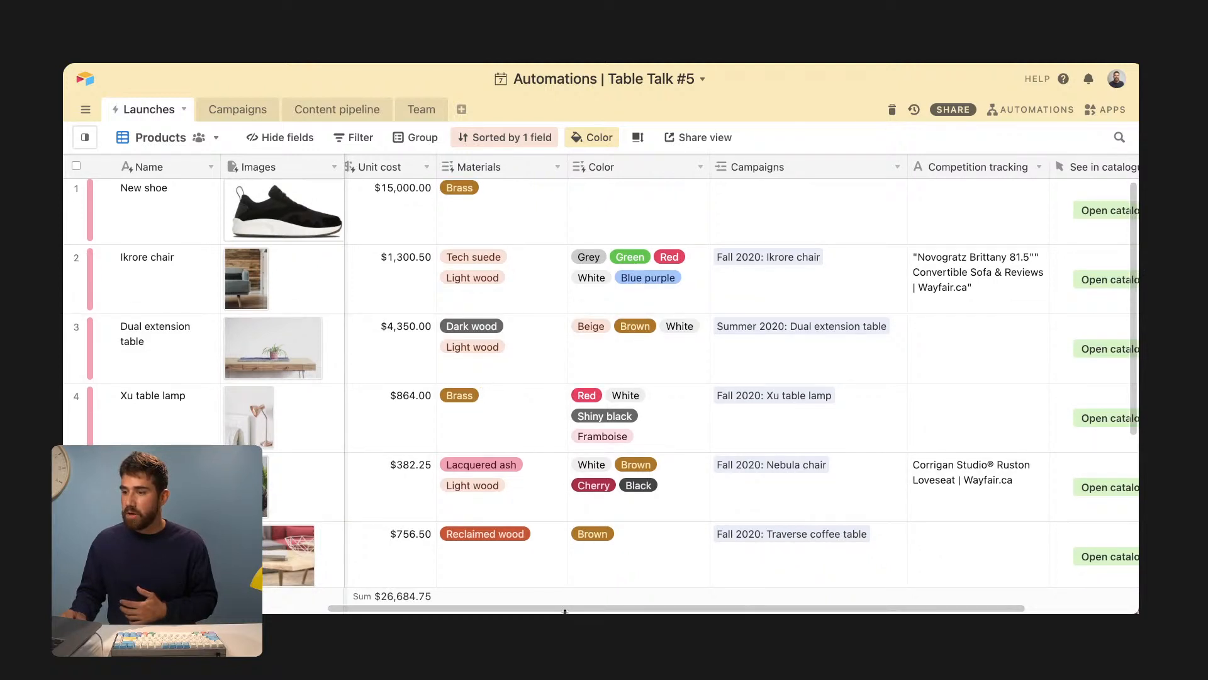
scroll(564, 607, left, 5)
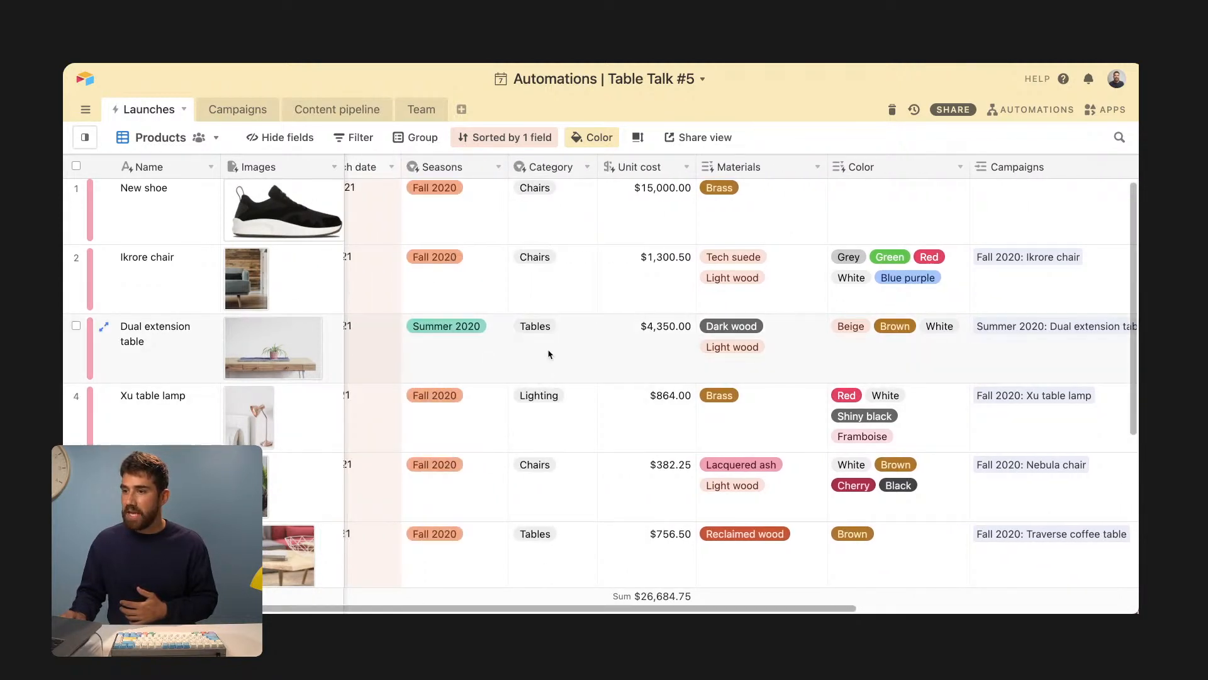
drag(608, 608, 650, 605)
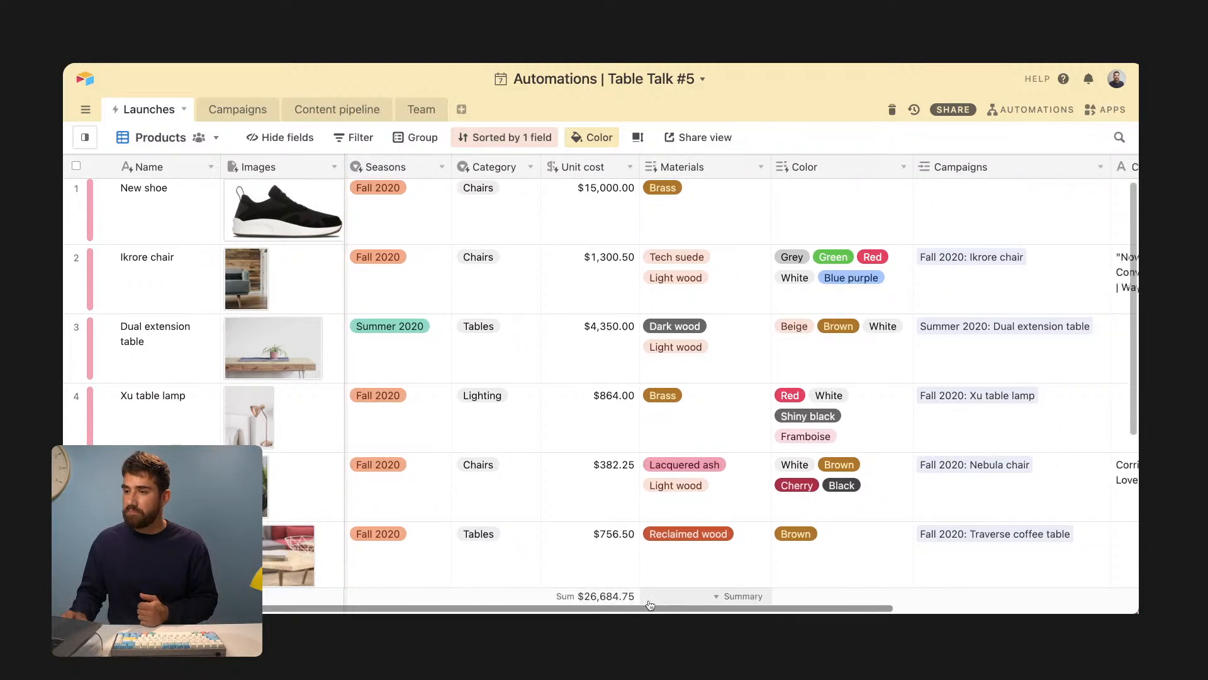
scroll(650, 605, right, 10)
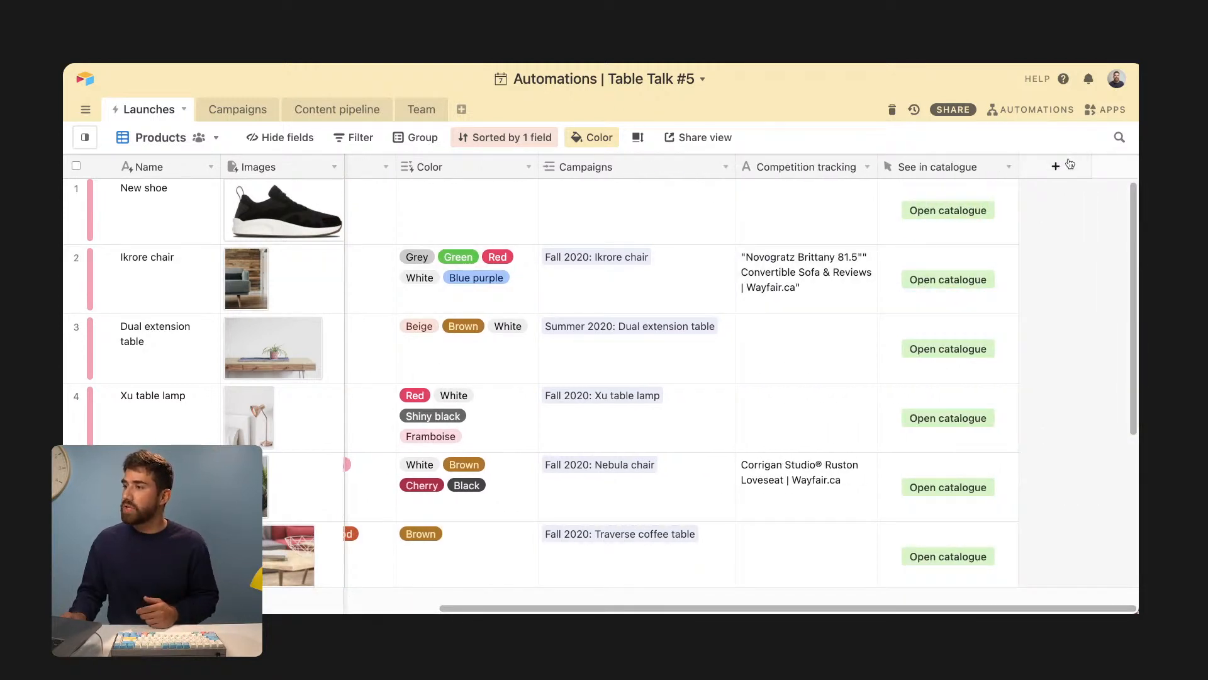
click(1070, 164)
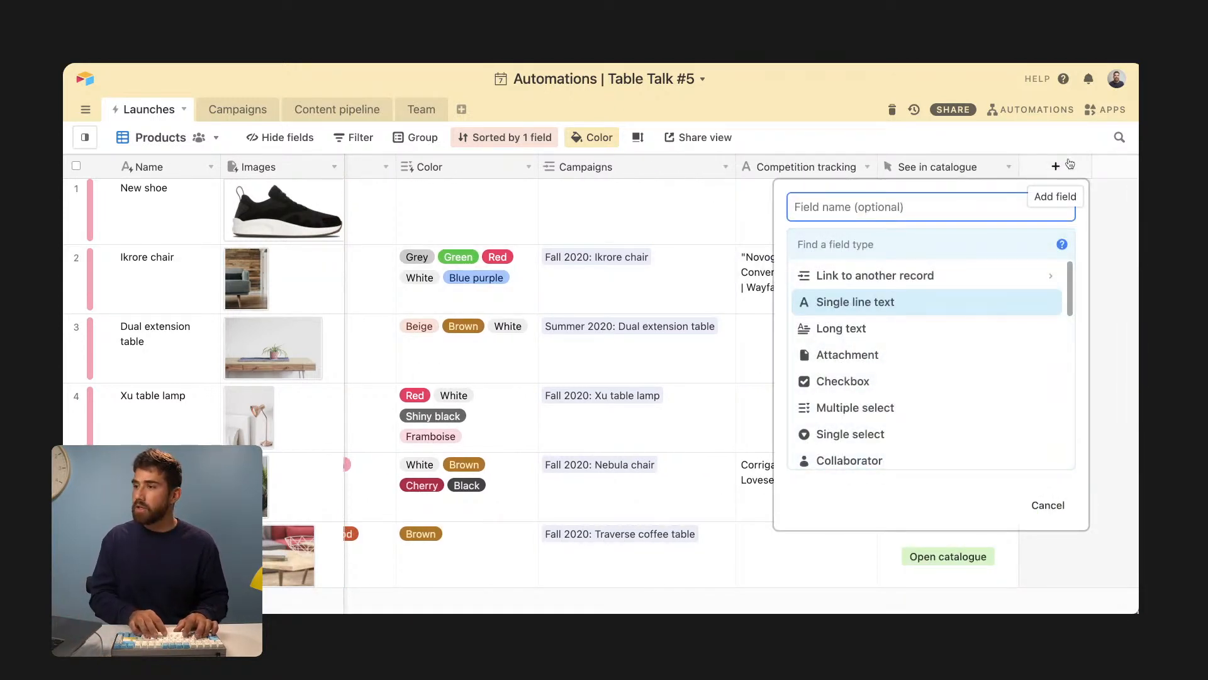
- Name the new field 'Campaign message' and set its type to Formula
text(Compa)
key(BackSpace)
key(BackSpace)
key(BackSpace)
key(BackSpace)
text(a)
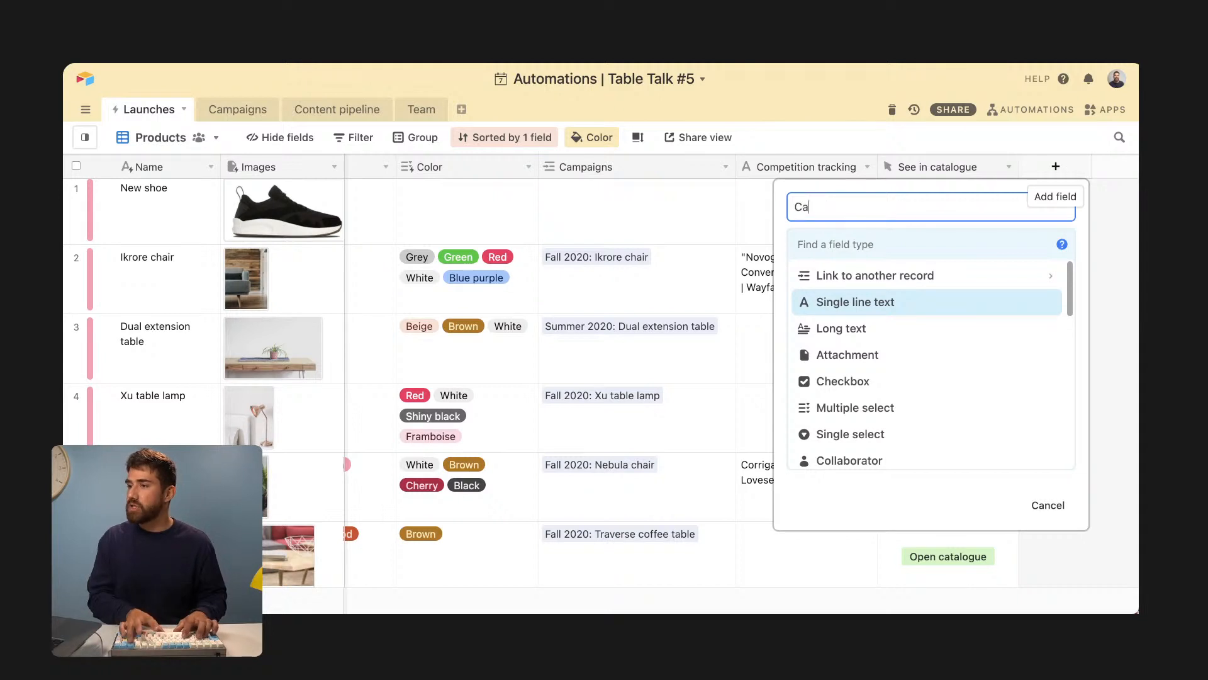
text(mpaign message)
key(Tab)
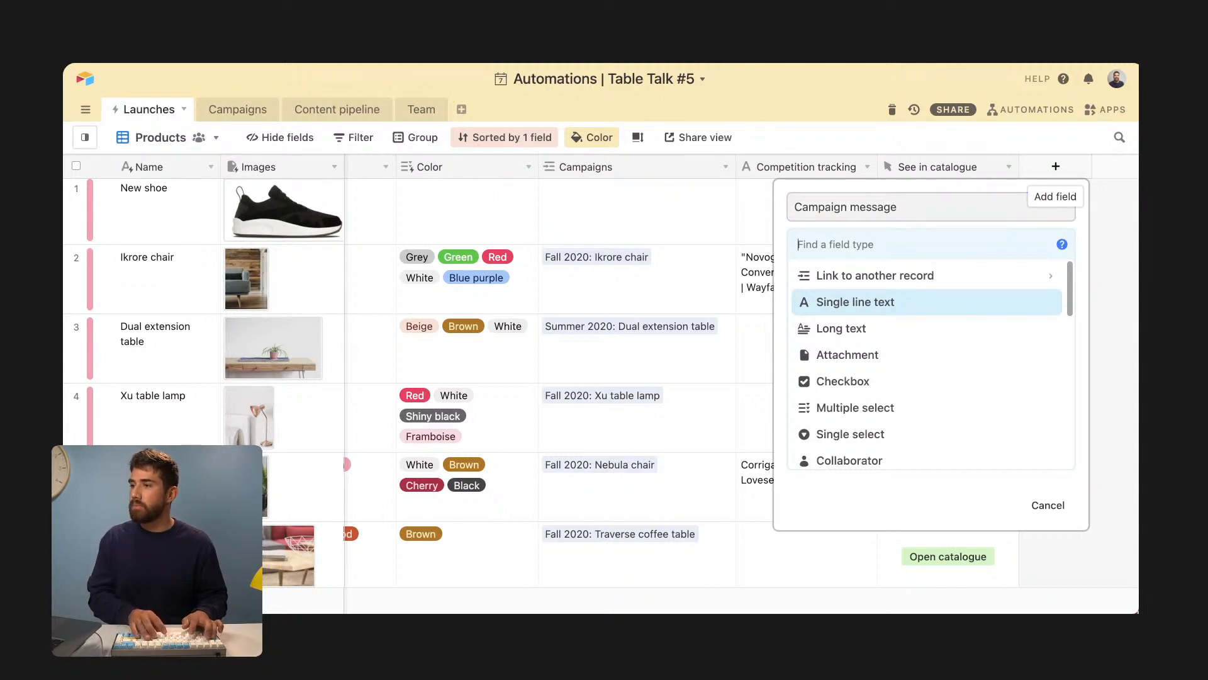
text(form)
key(Return)
- Begin the formula as IF(Category, picking Category from the suggestions
click(838, 348)
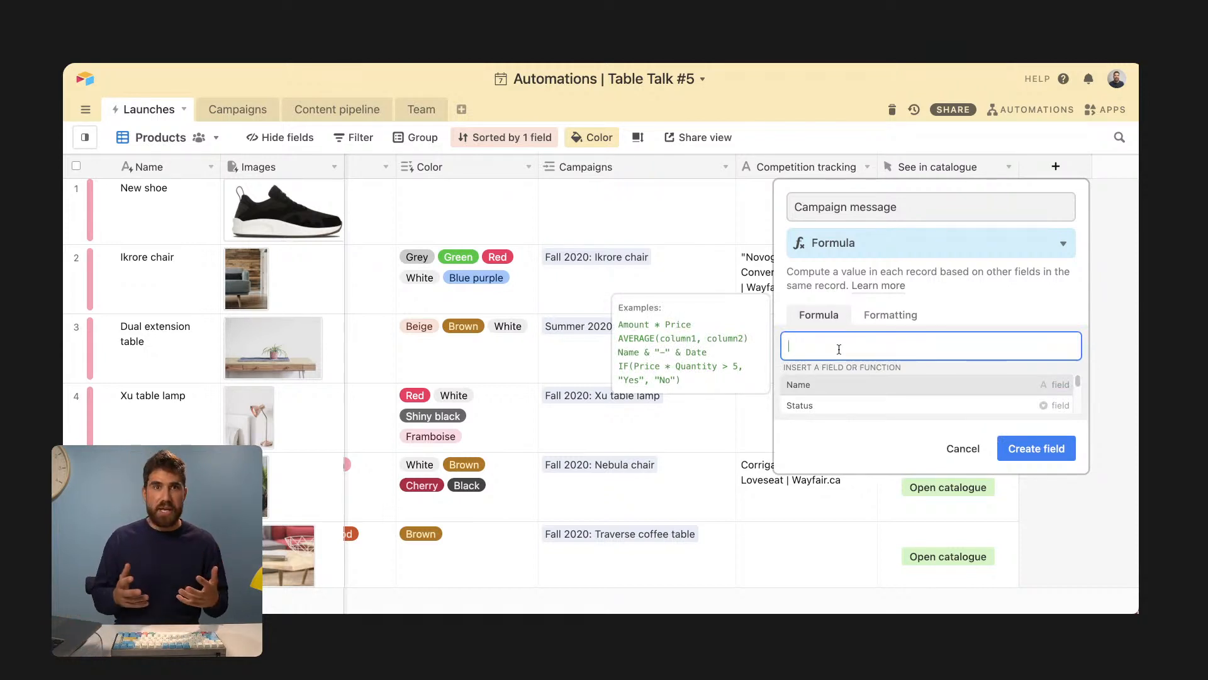
text(IF()
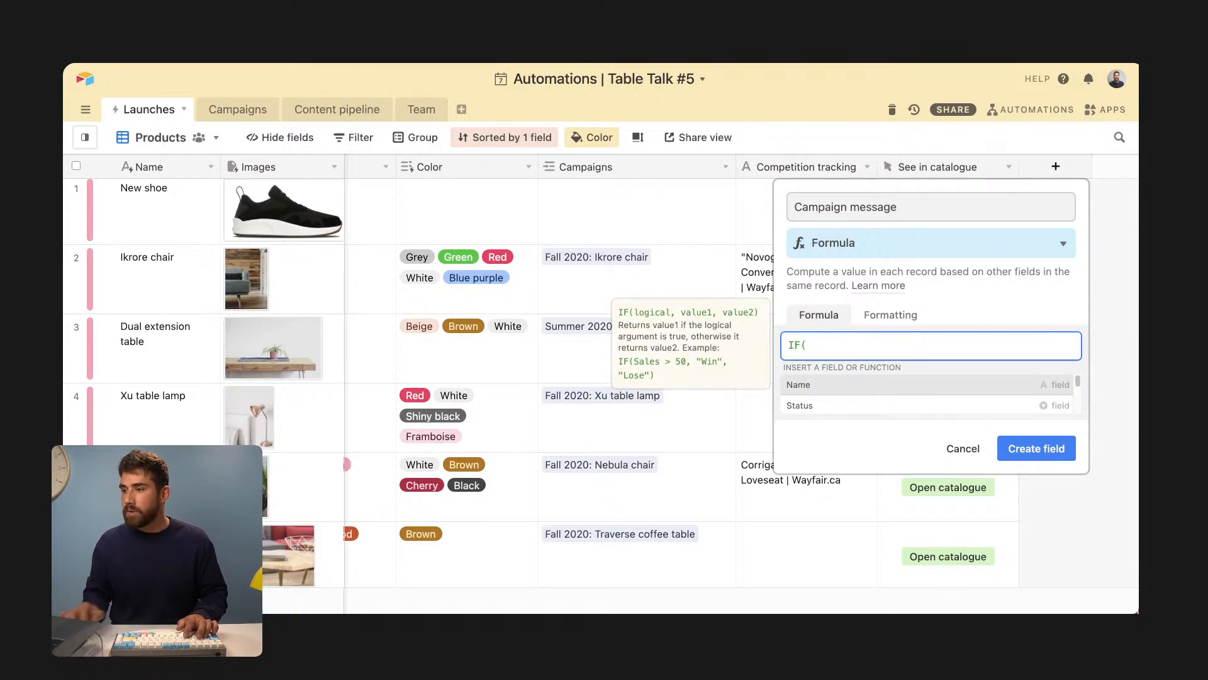
text(ty)
key(BackSpace)
key(BackSpace)
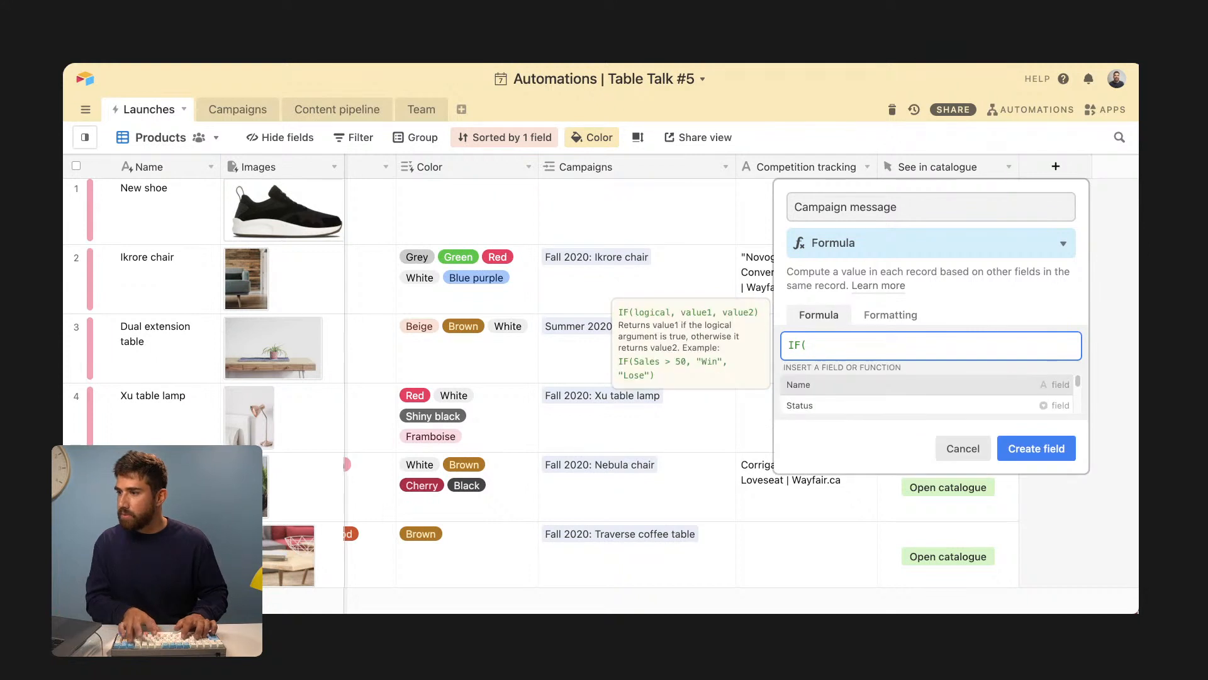
scroll(934, 390, down, 3)
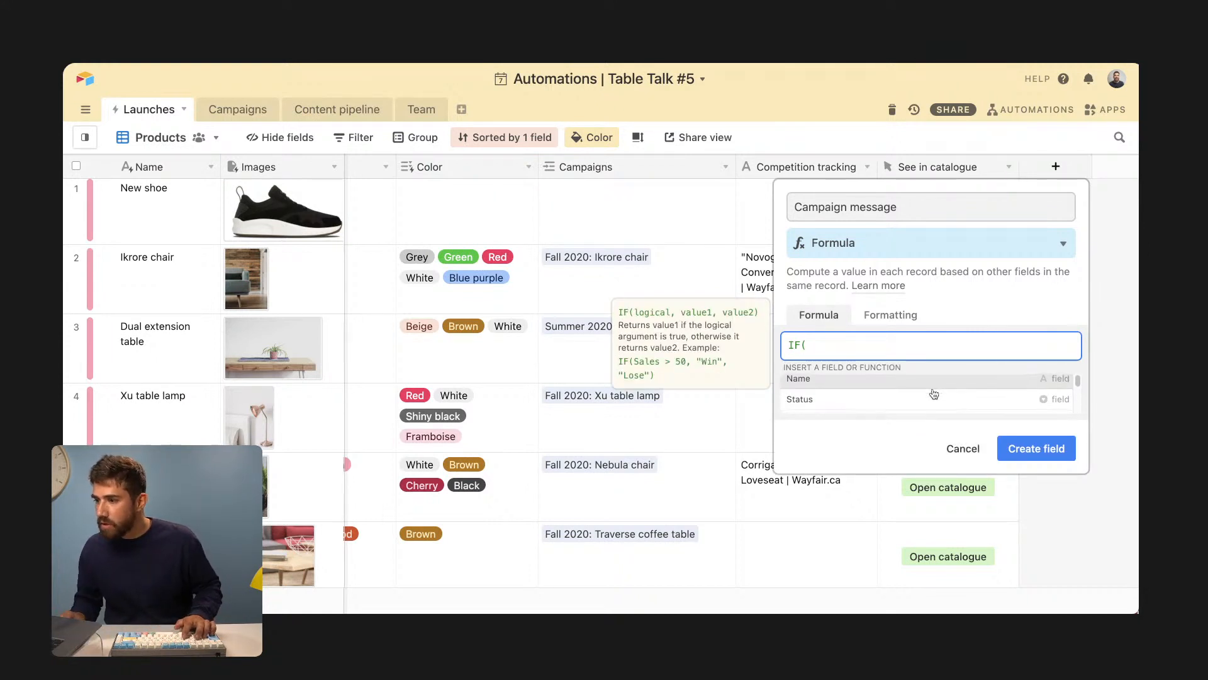
scroll(934, 390, down, 5)
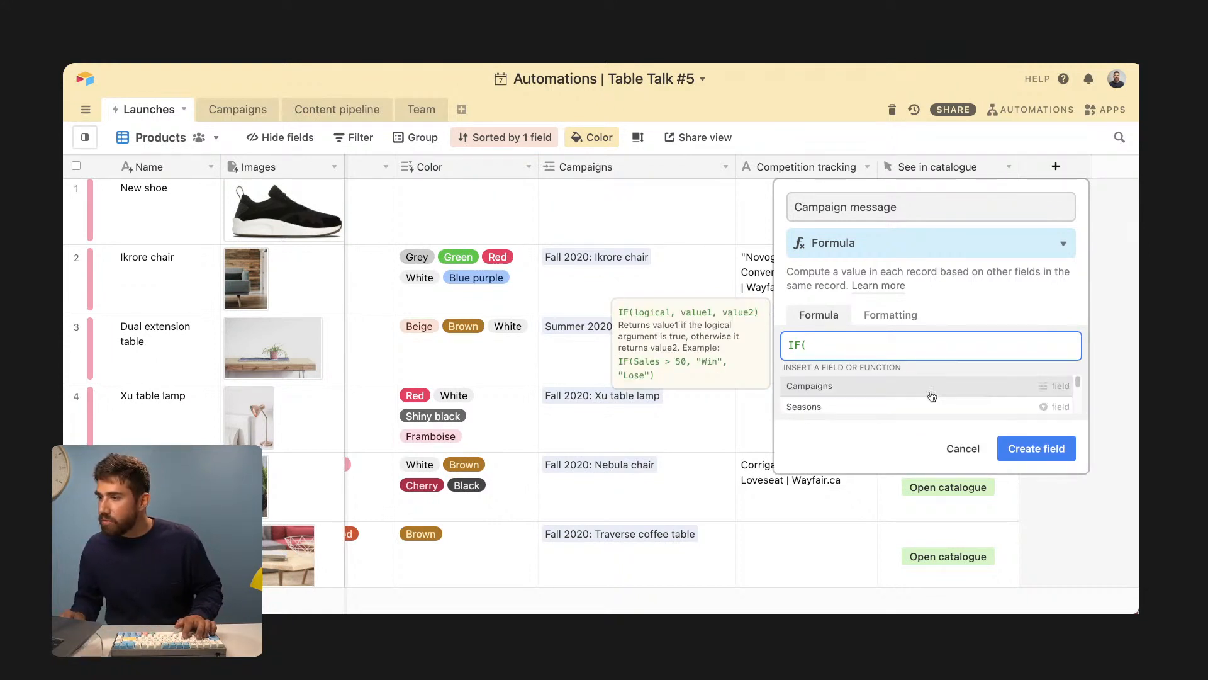
drag(1078, 381, 1077, 379)
scroll(965, 415, up, 5)
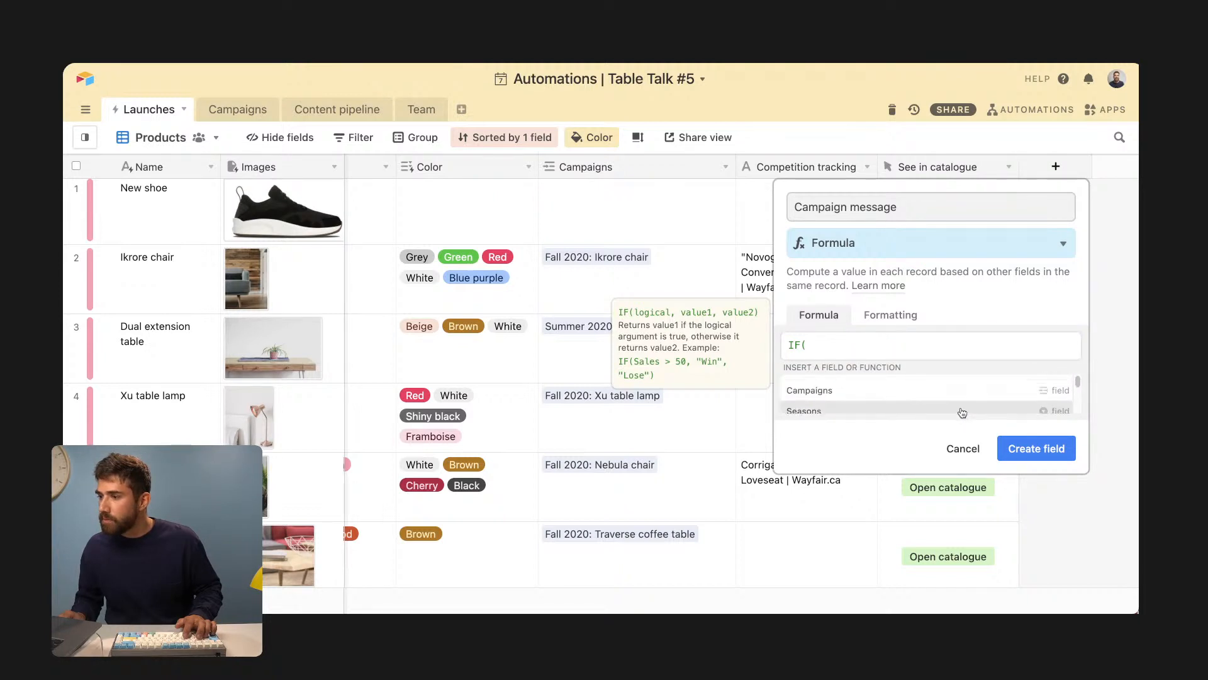
scroll(963, 412, up, 3)
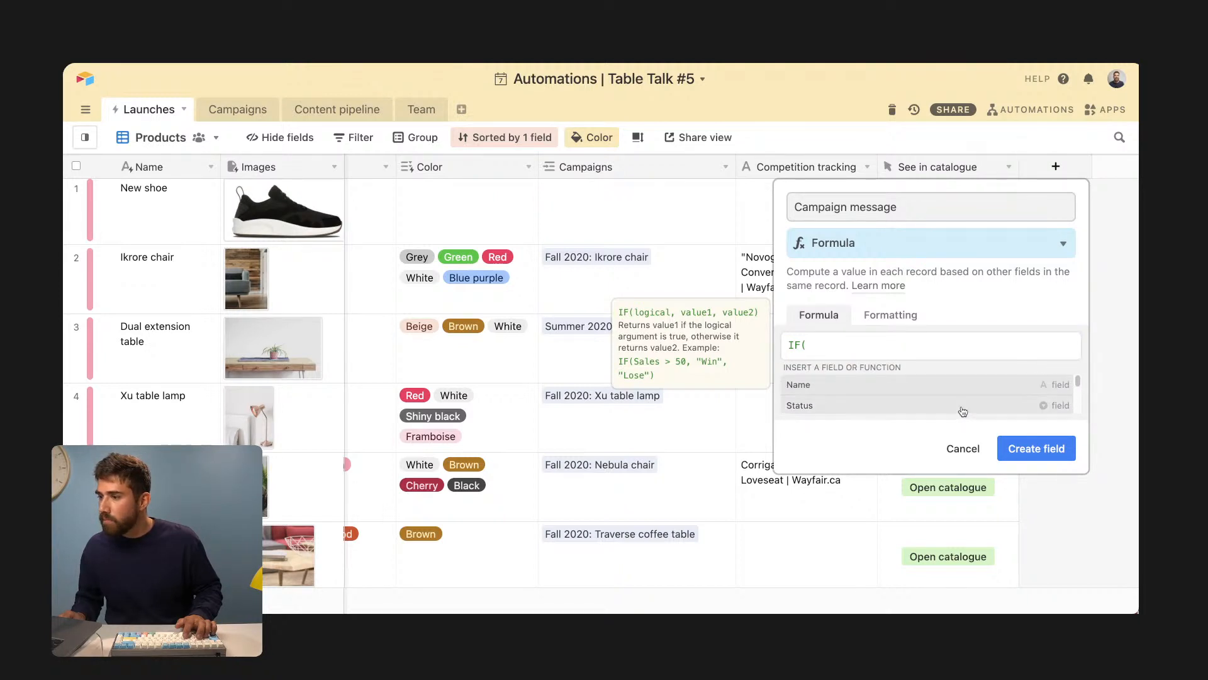
scroll(963, 410, down, 8)
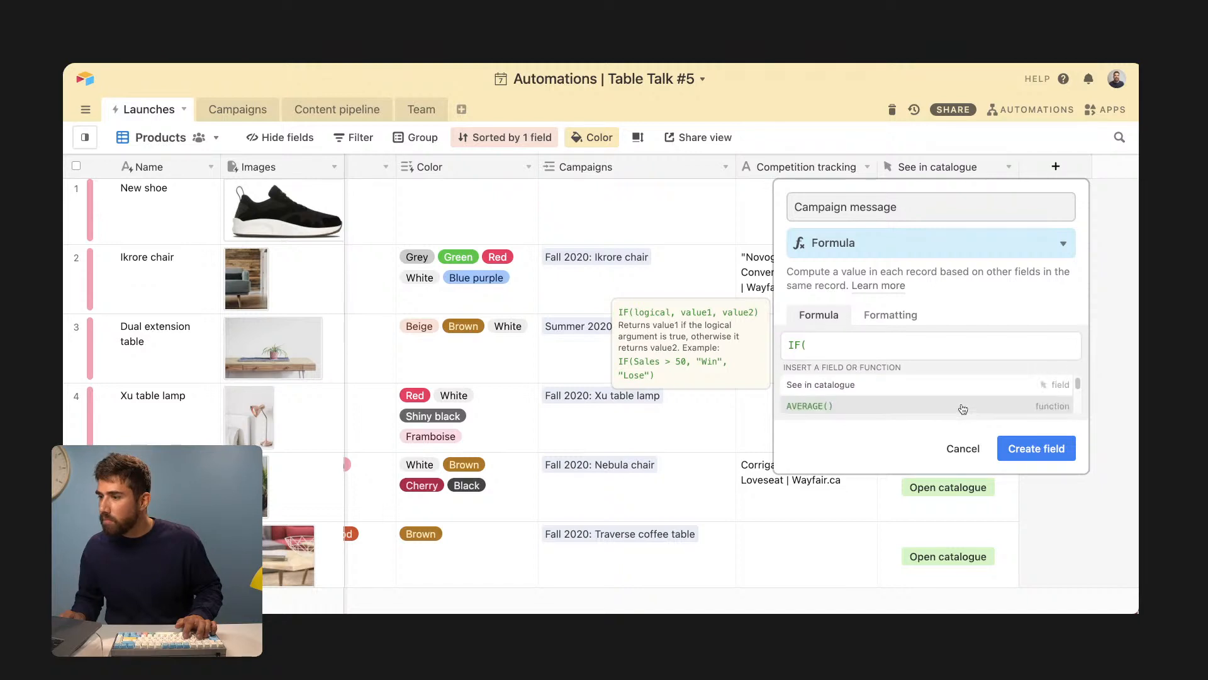
click(961, 343)
text(cate)
key(Tab)
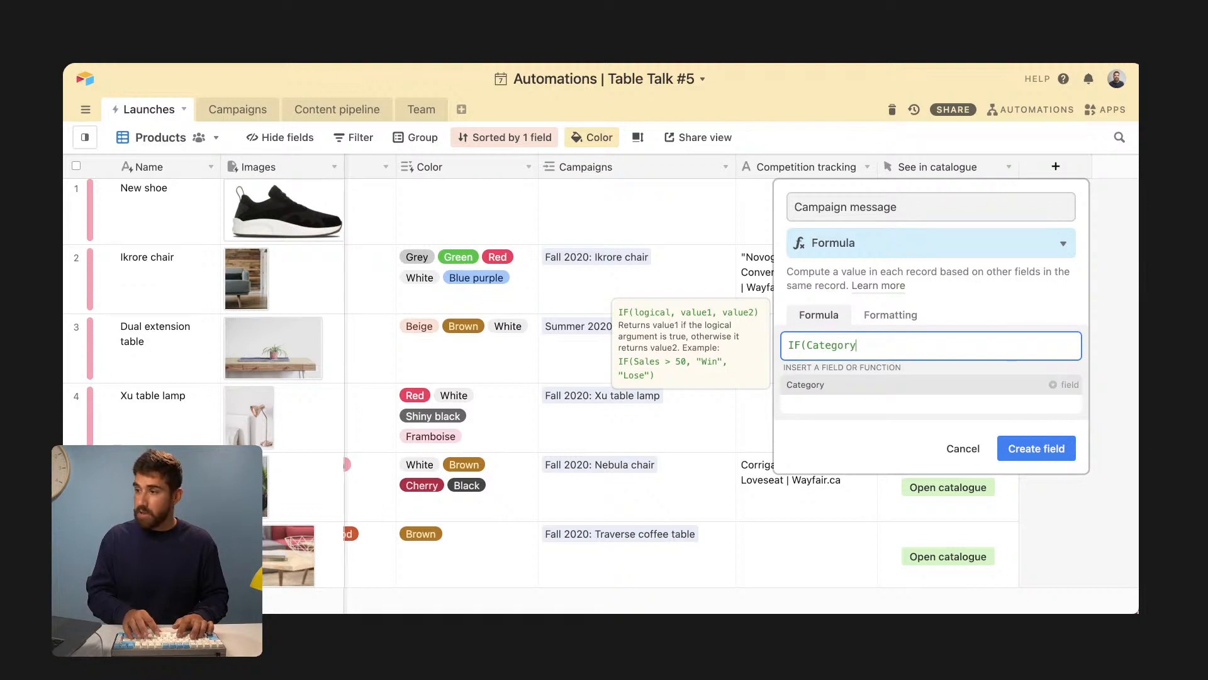
- Finish the formula with the Tables price-check reminder and 'this is not a table', then create it
text(="Tables")
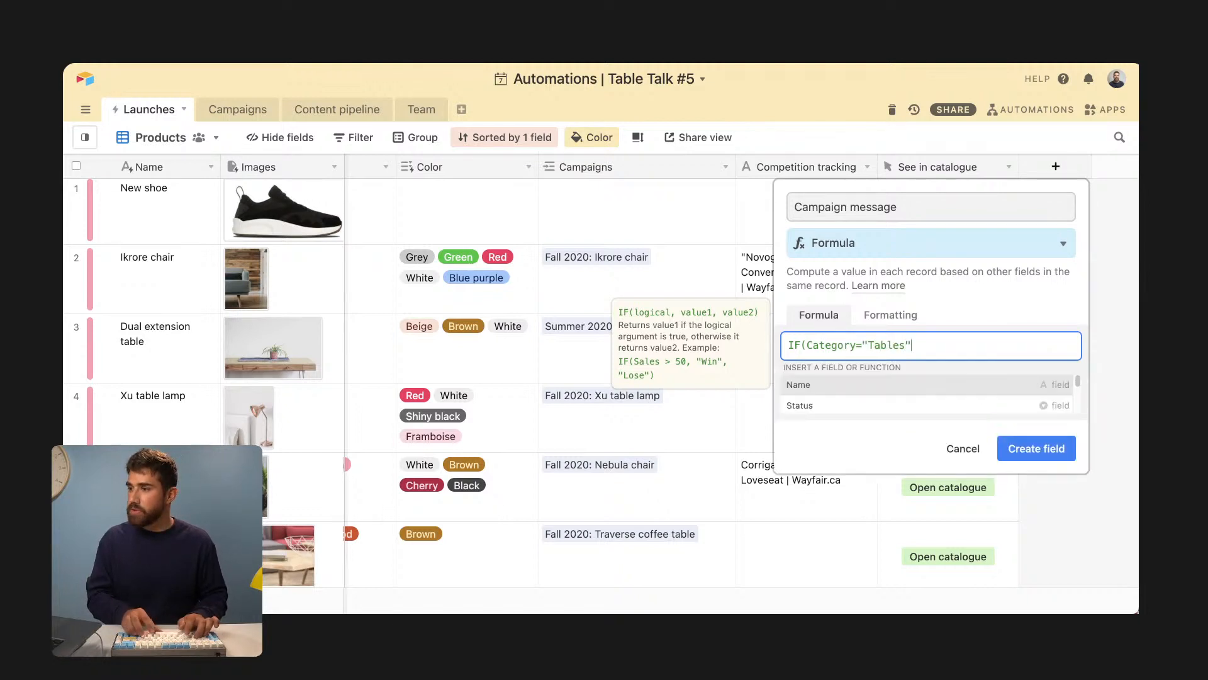
text(,)
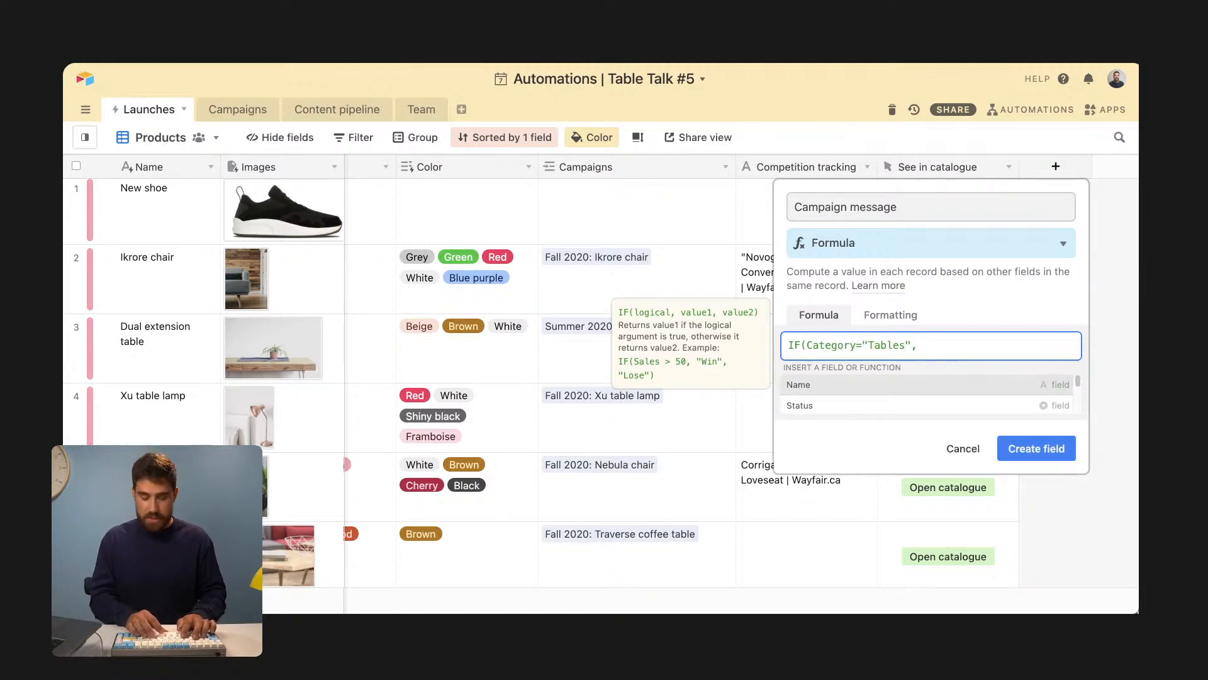
text(":his is a)
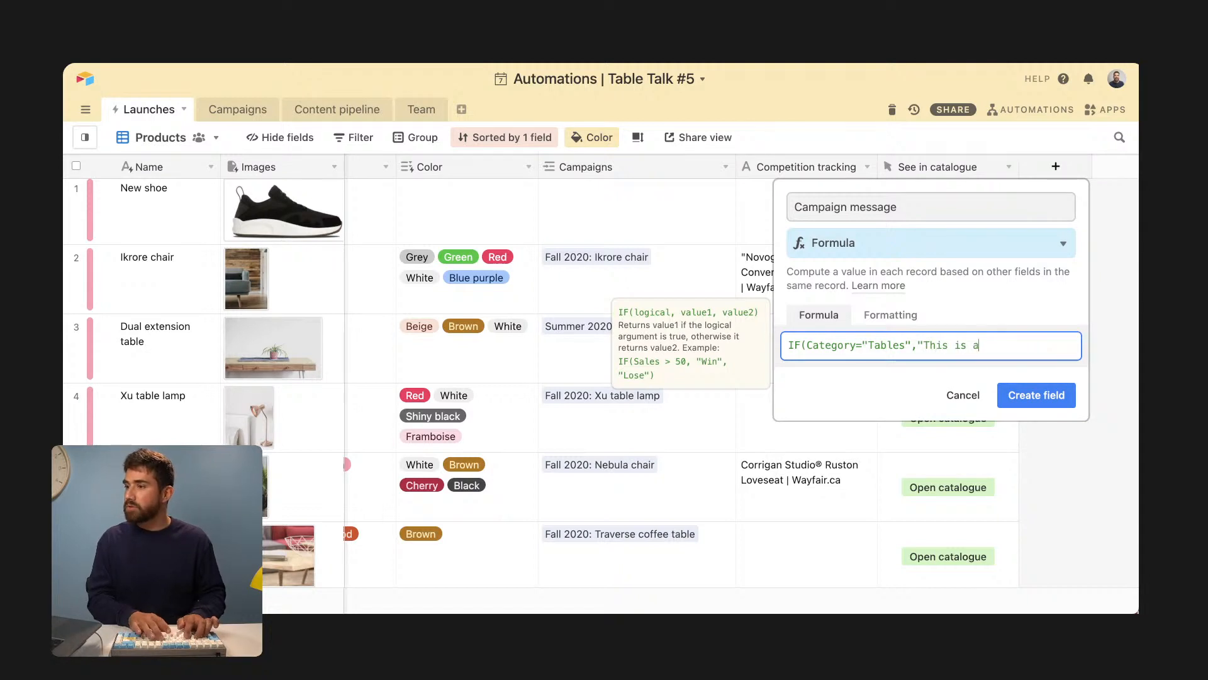
text( new table, r)
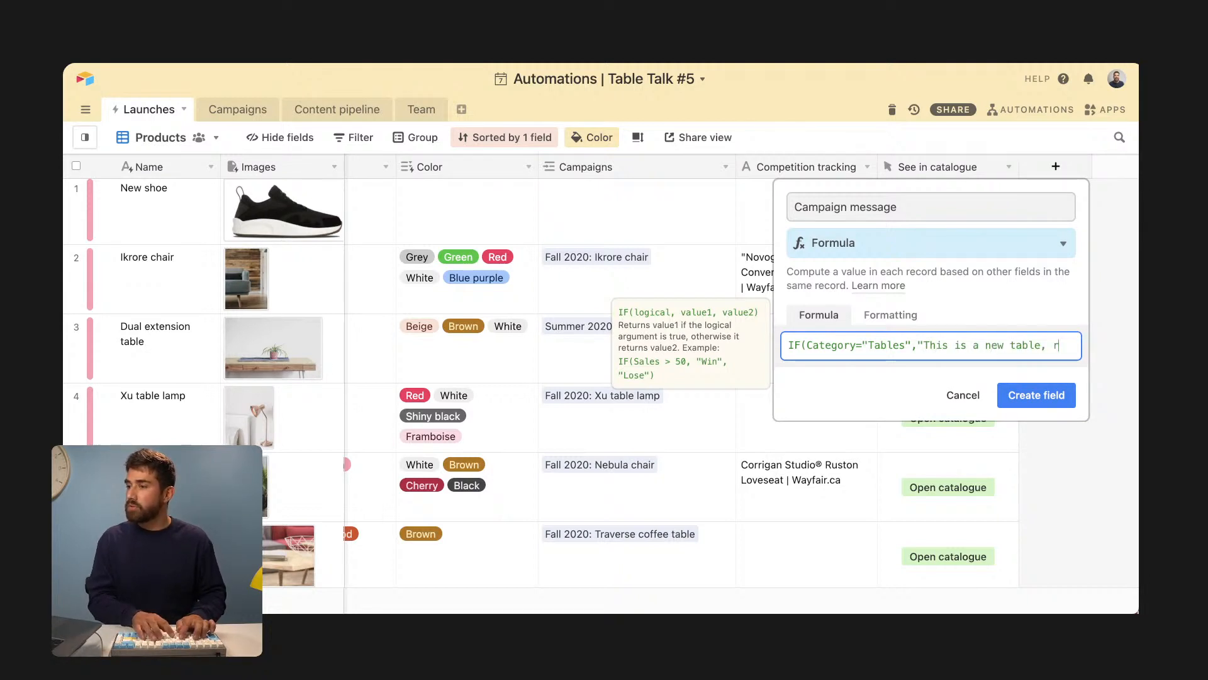
text(emember step one is t)
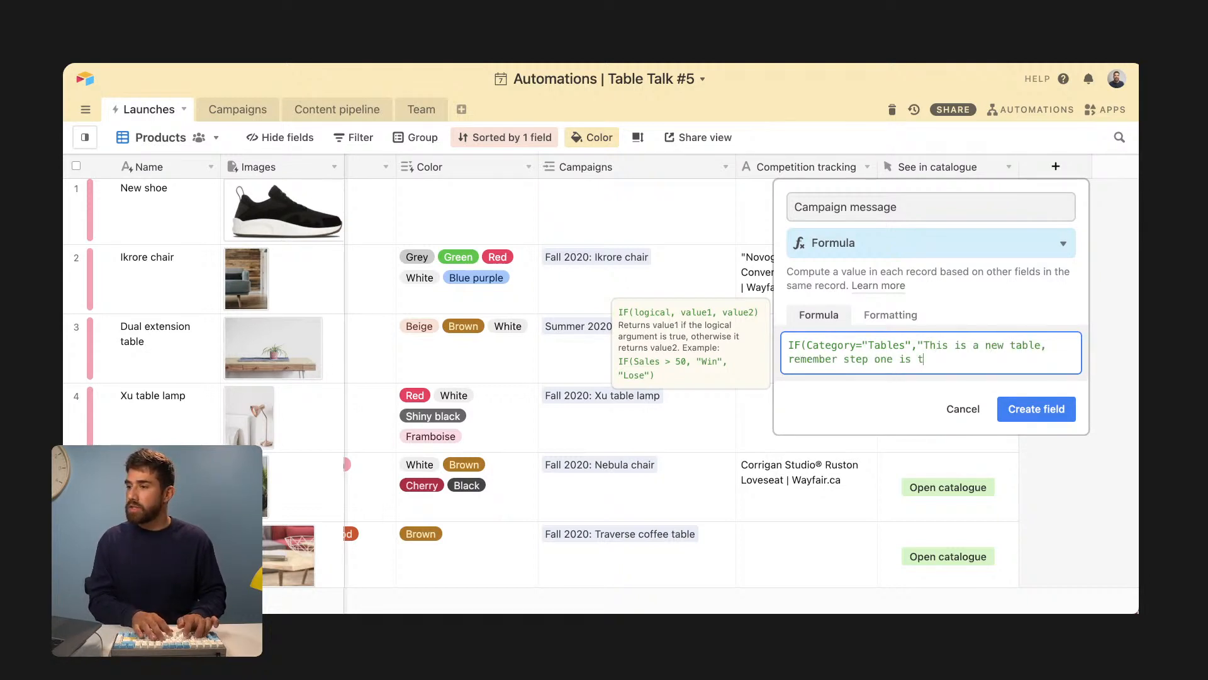
text(o check i)
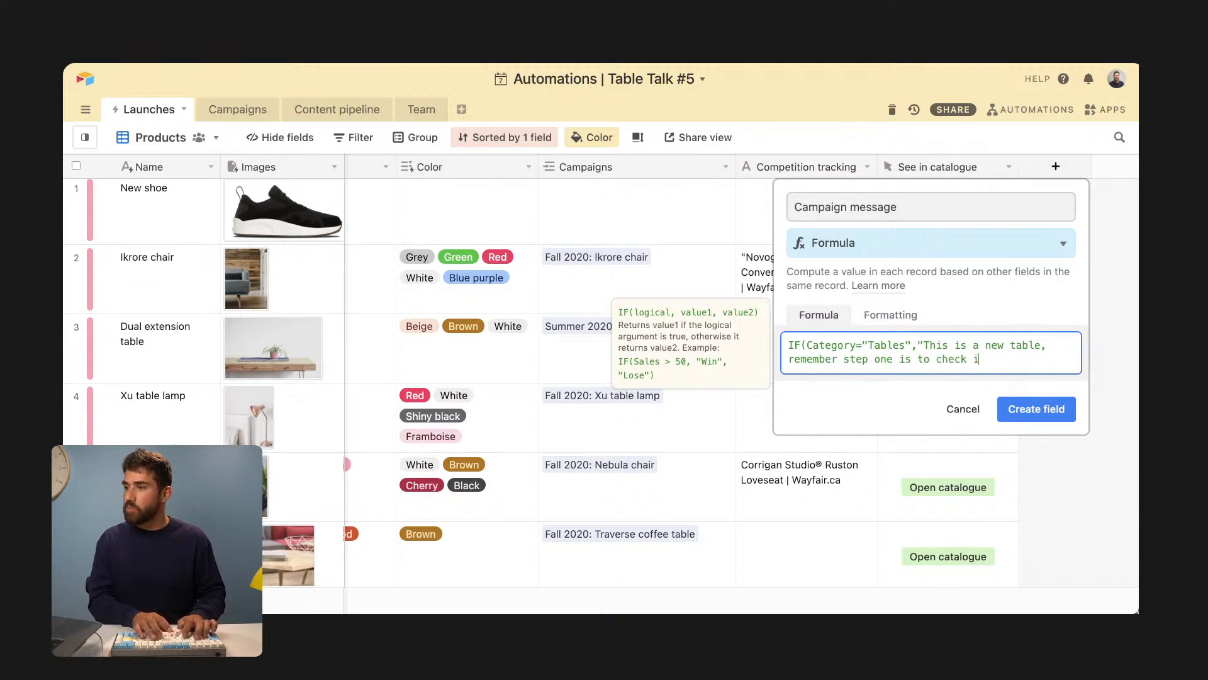
text(ts price",)
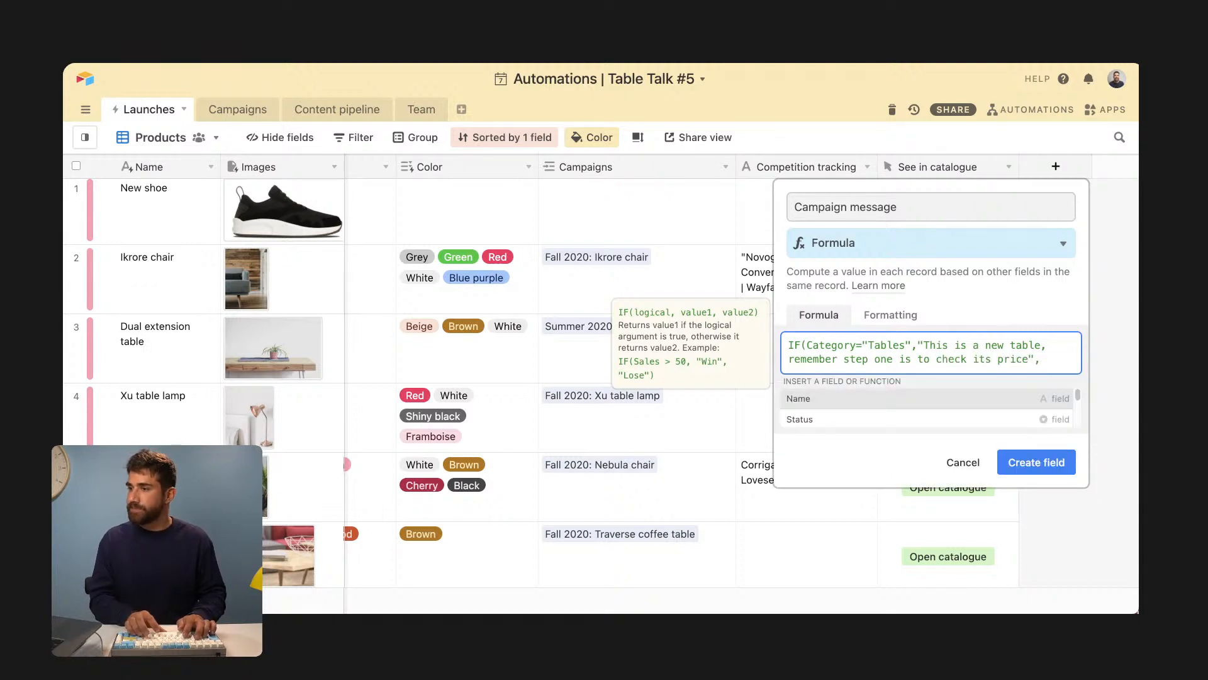
key(BackSpace)
text())
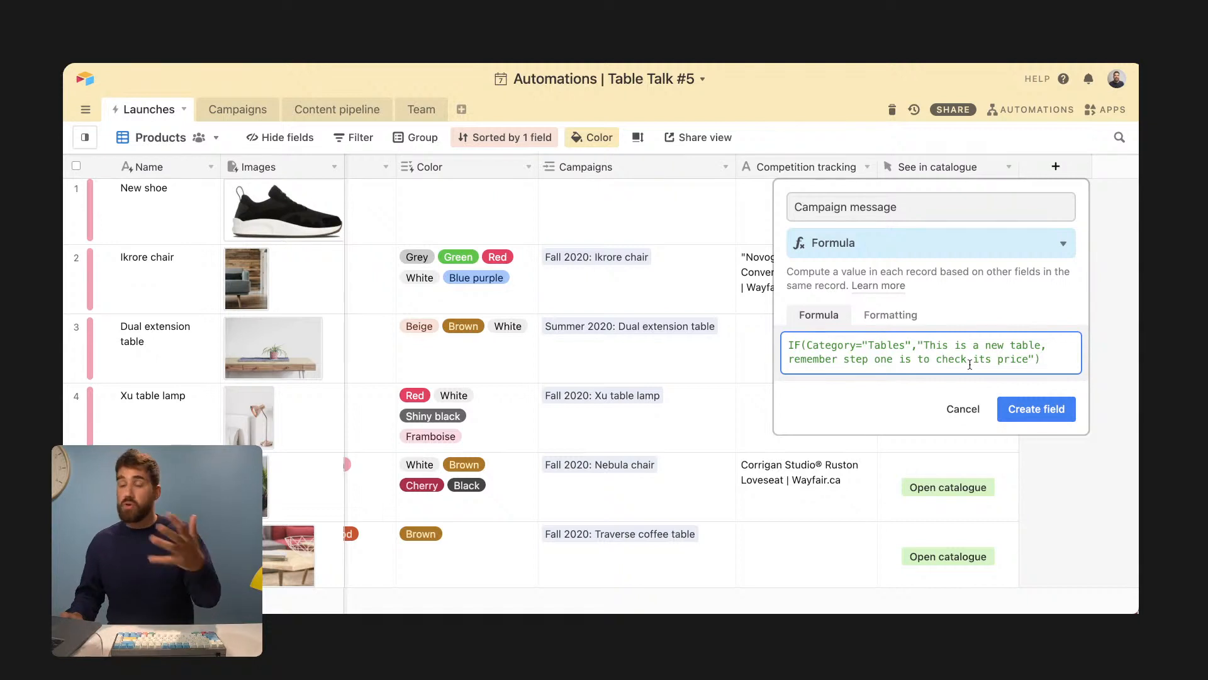
text())
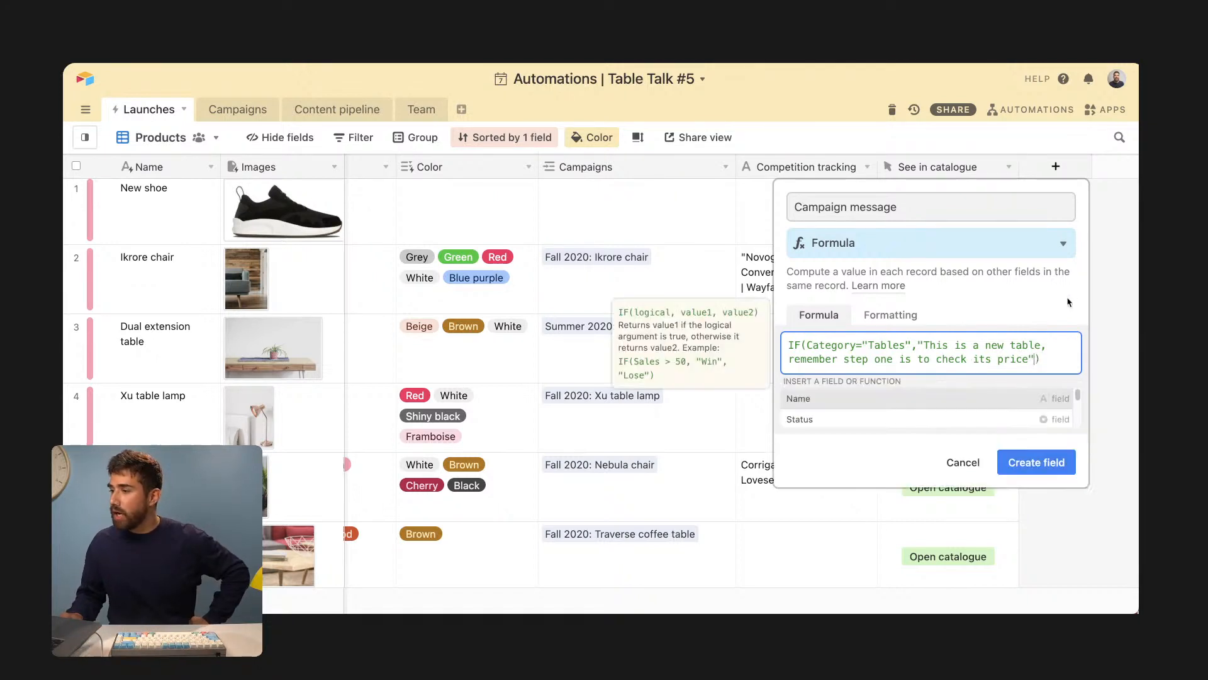
text(, "this is not a table")
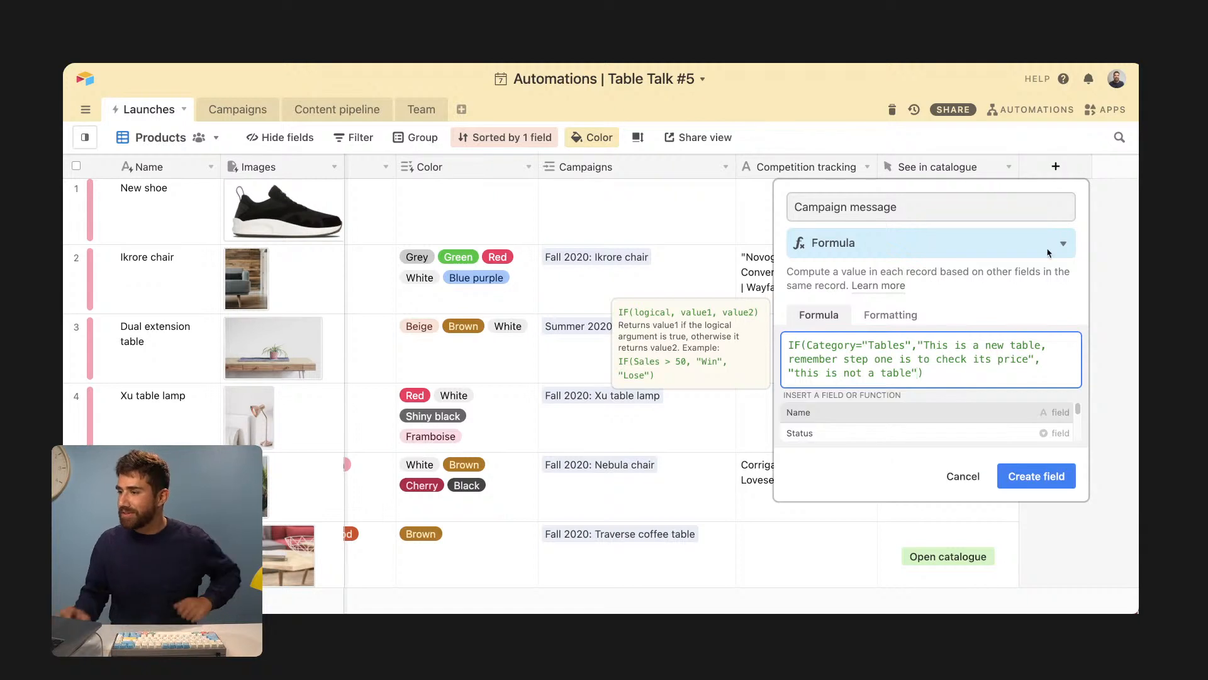
click(1037, 473)
click(1048, 339)
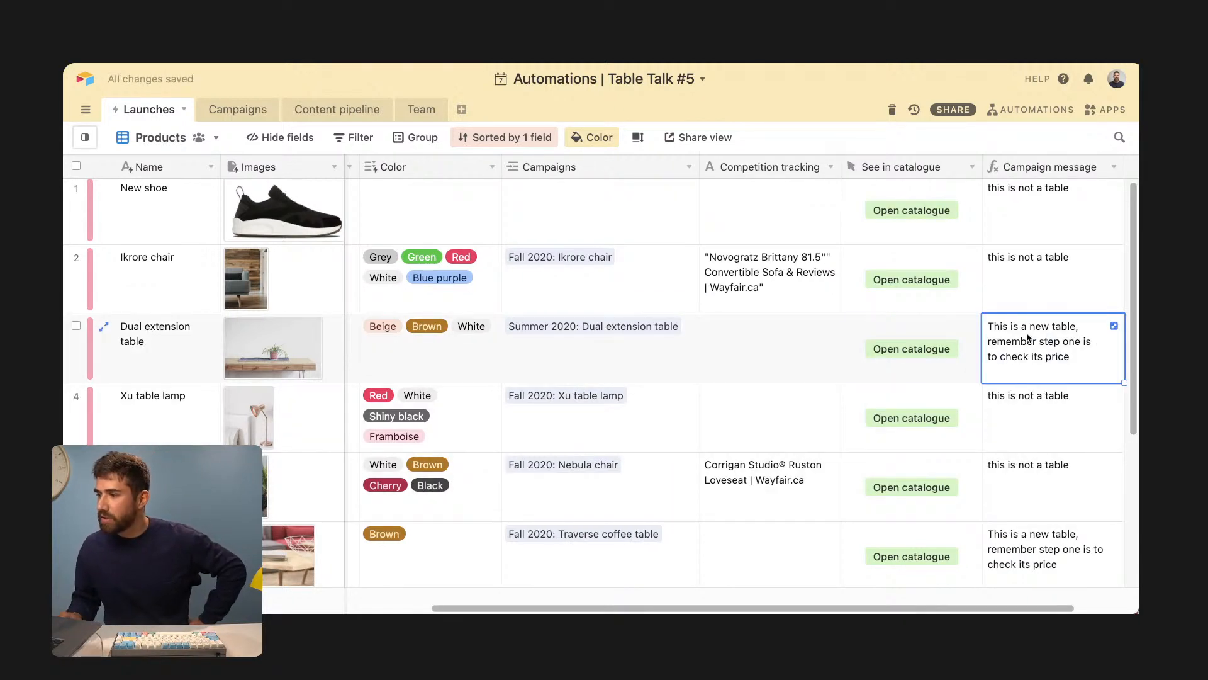
scroll(385, 338, left, 2)
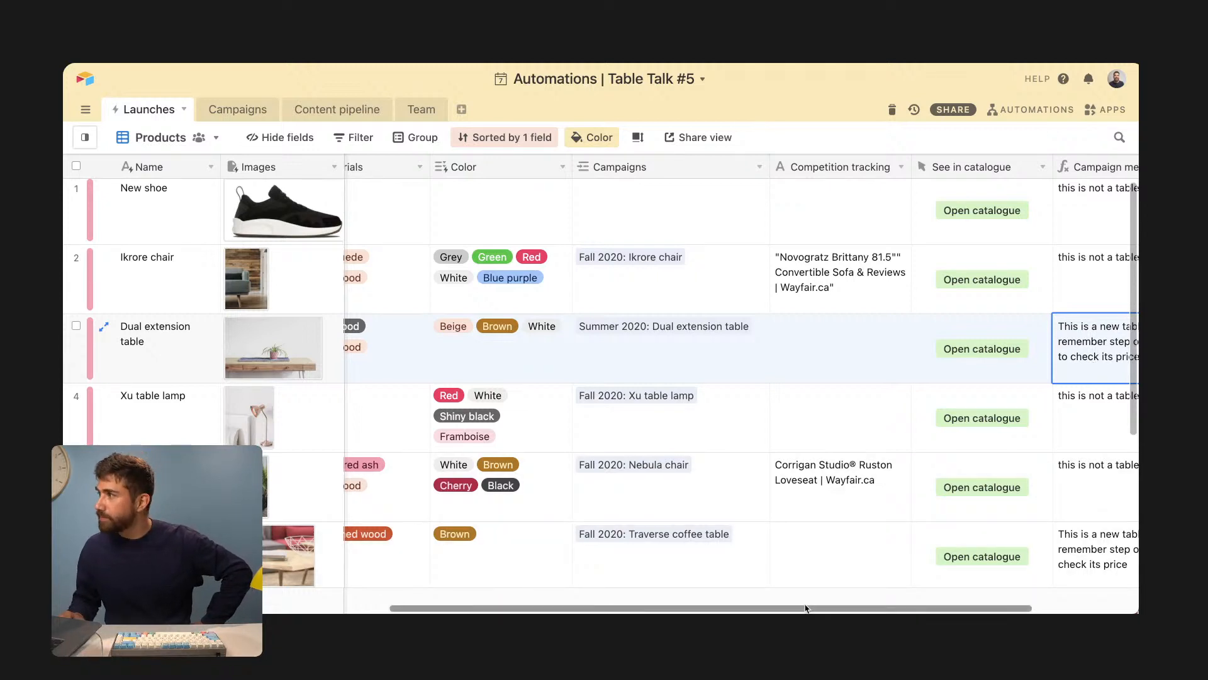
drag(805, 608, 925, 499)
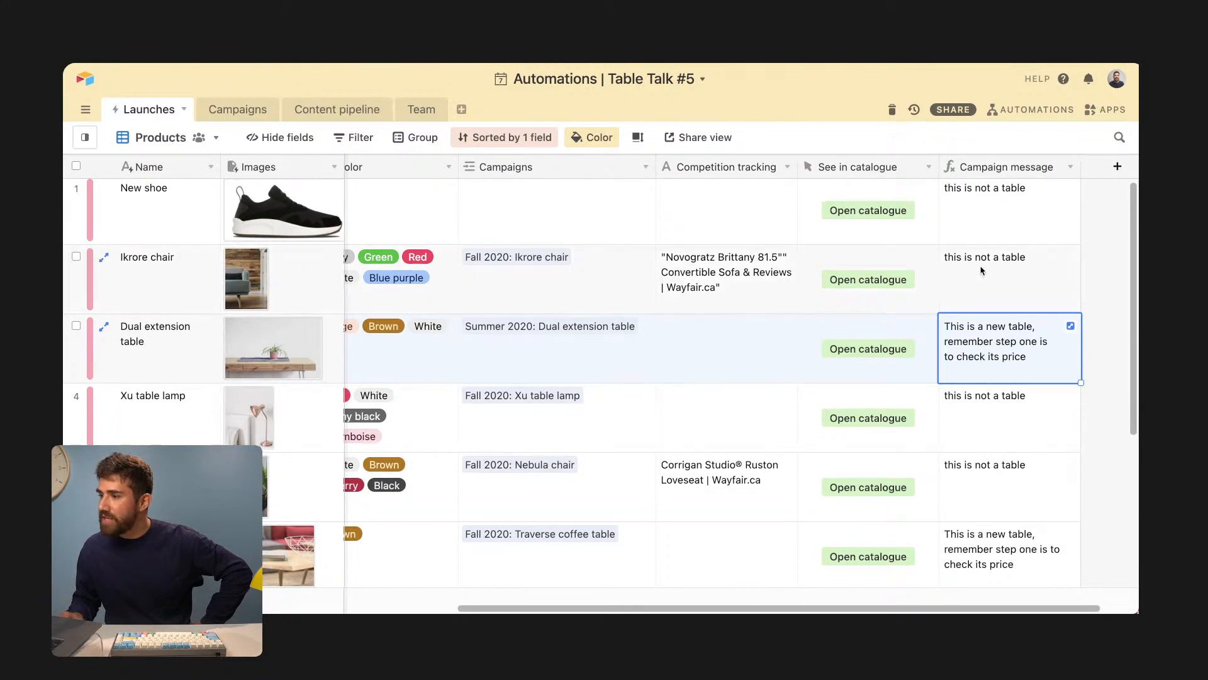
- Rerun New product launch's trigger test, finding the Xu table lamp record, then view its Slack step
click(1030, 108)
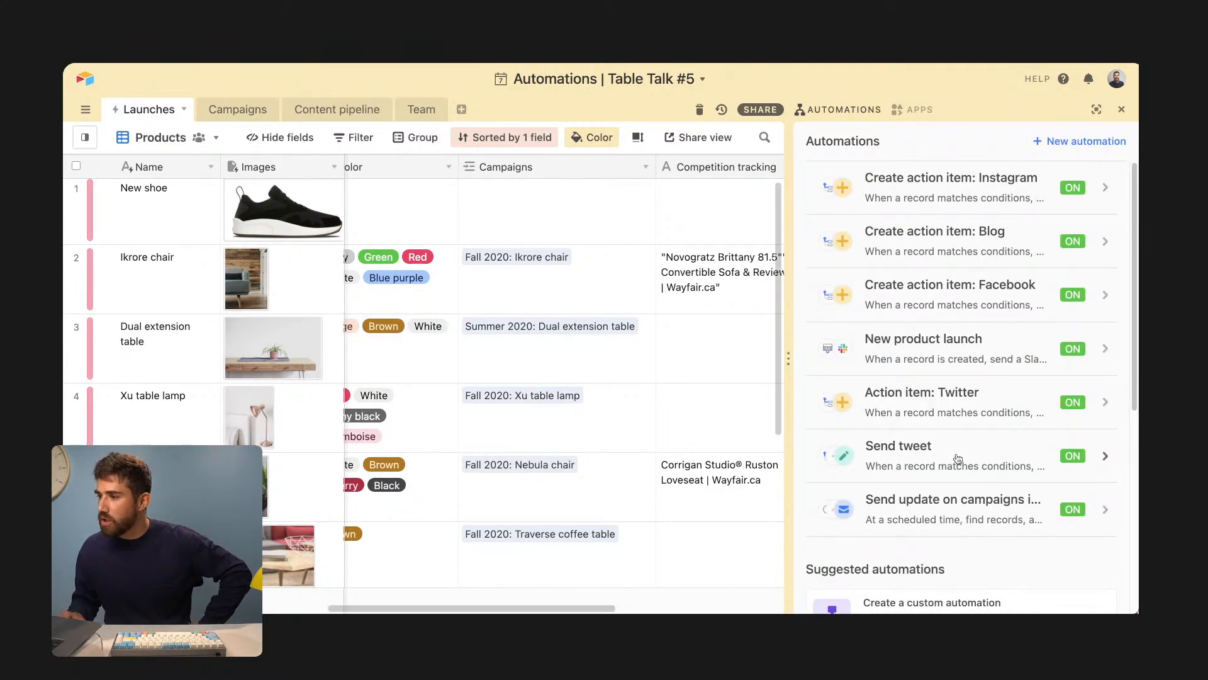
click(950, 343)
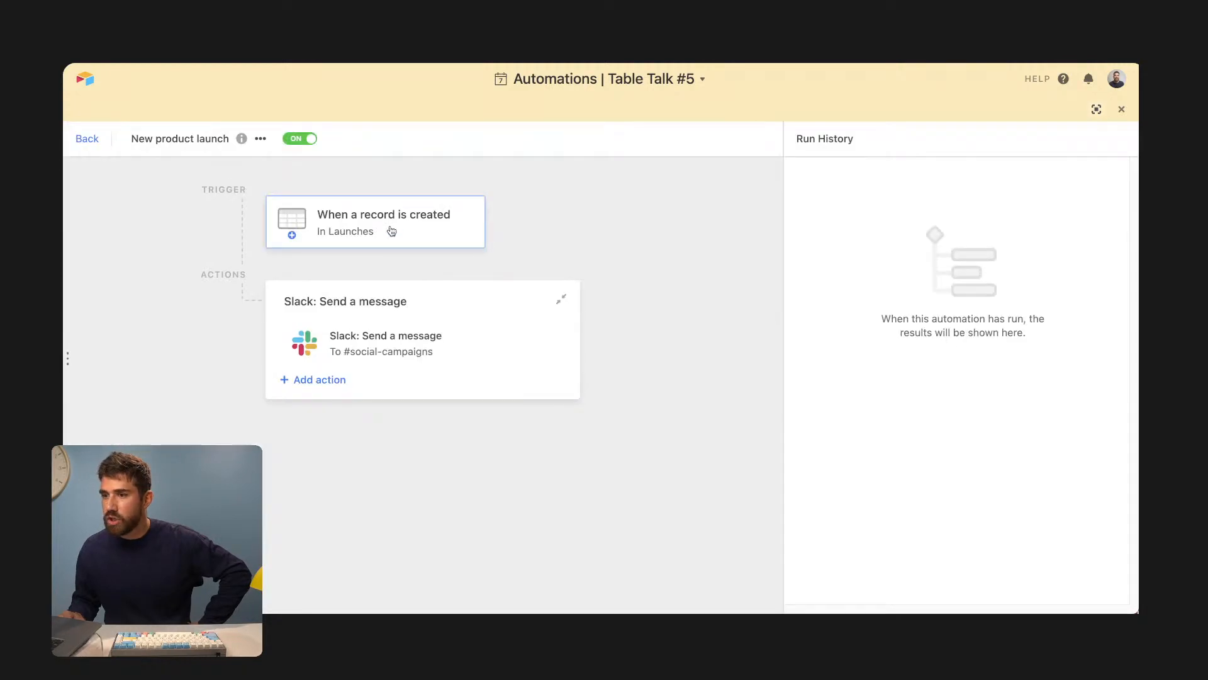
click(405, 227)
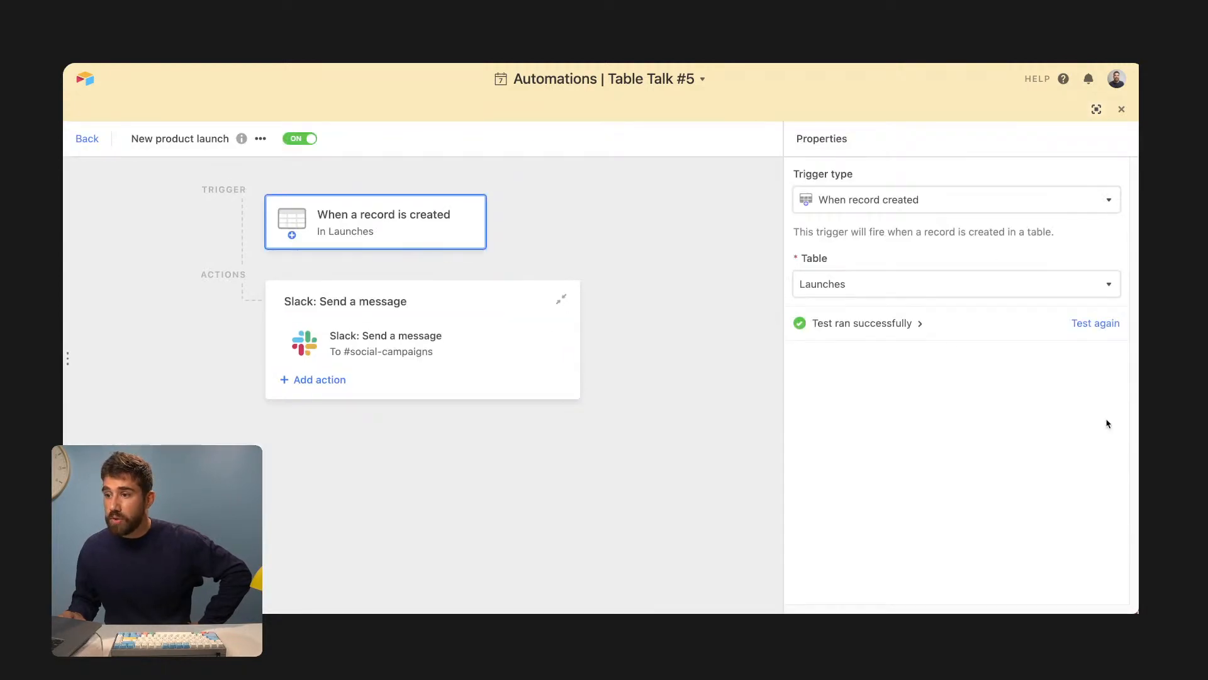
click(1077, 326)
click(909, 324)
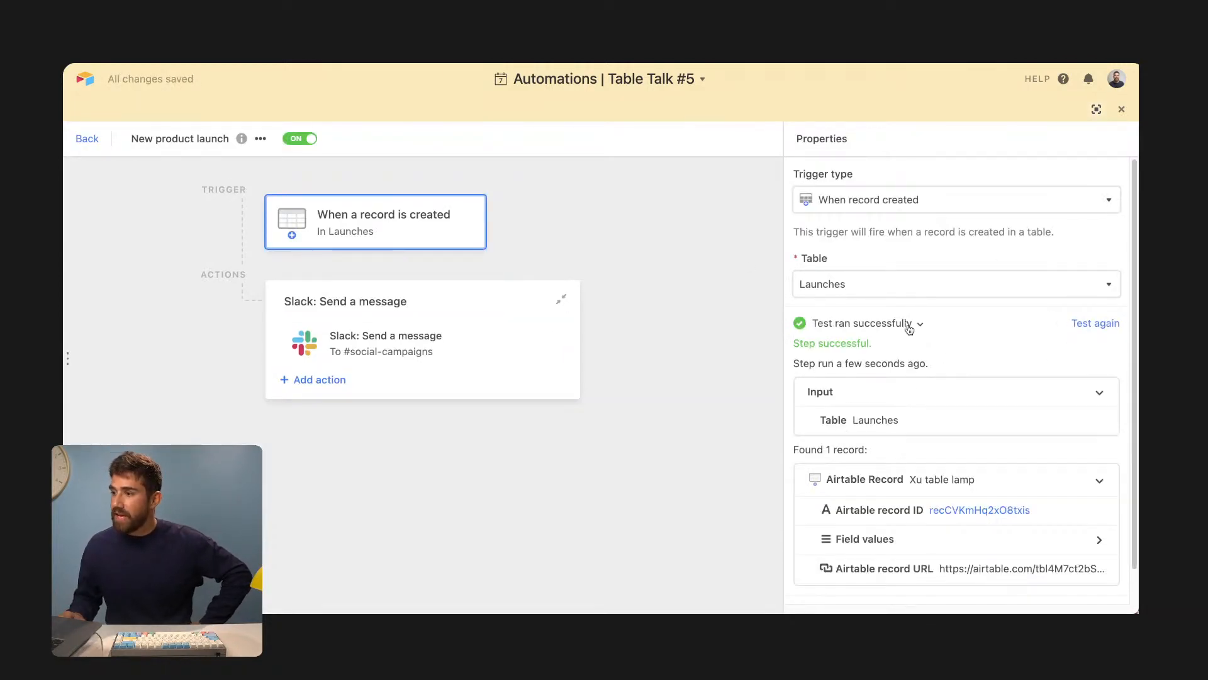
click(983, 540)
scroll(988, 520, down, 6)
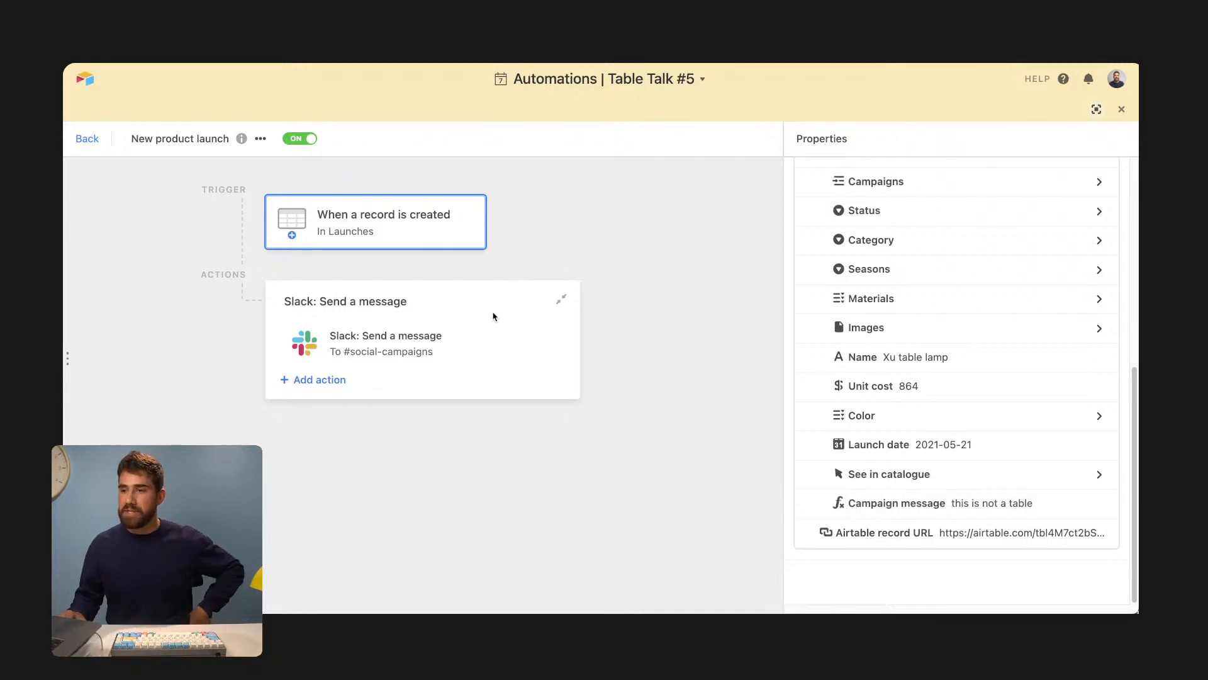
click(463, 348)
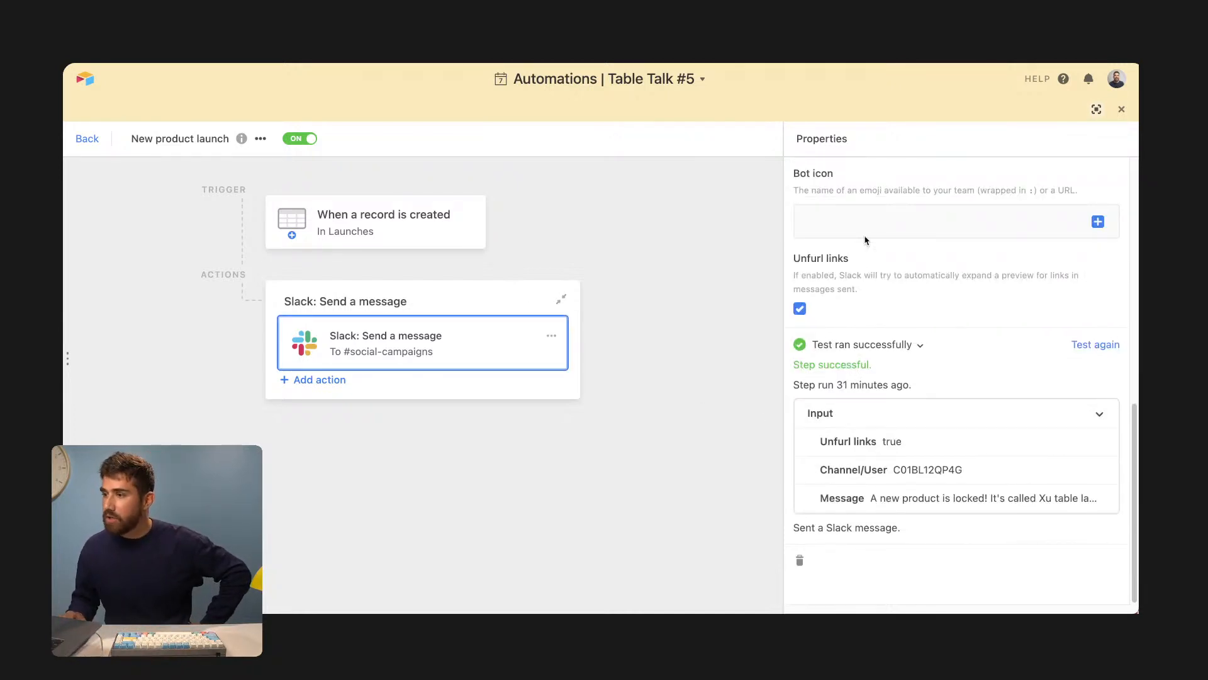
scroll(970, 283, up, 10)
- Add an 'Is this a table?' line followed by the Campaign message field to the Slack message
click(1062, 438)
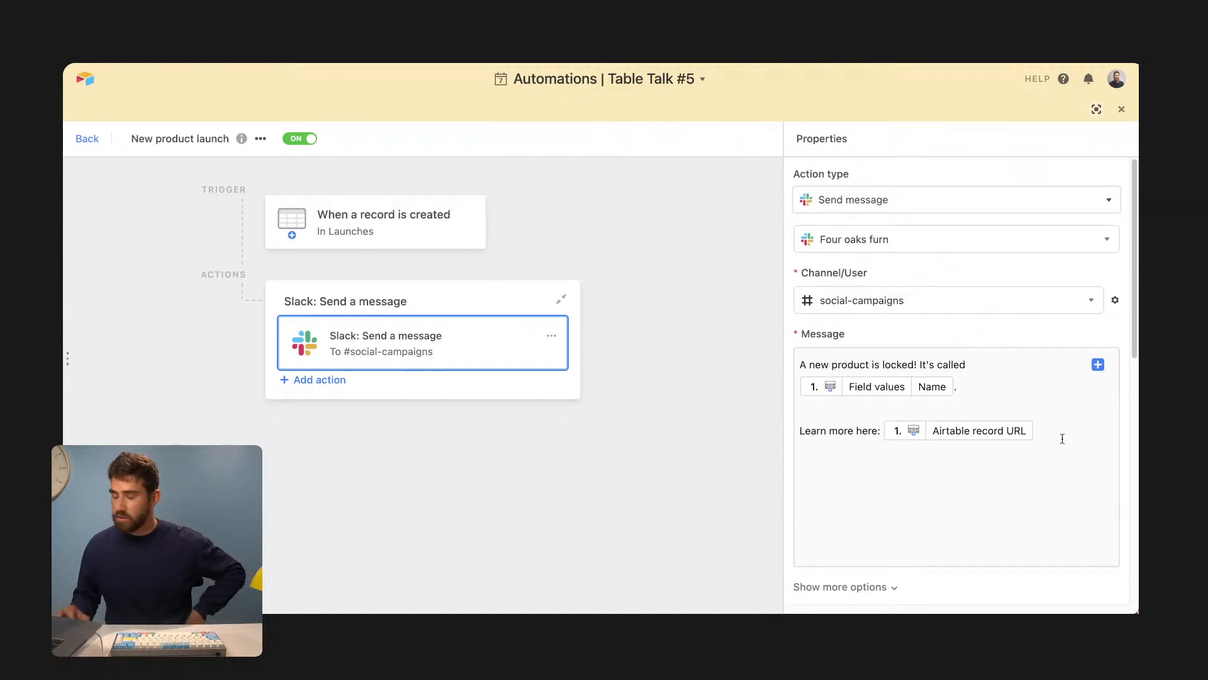
key(Return)
key(Return)
text(Is this a table?)
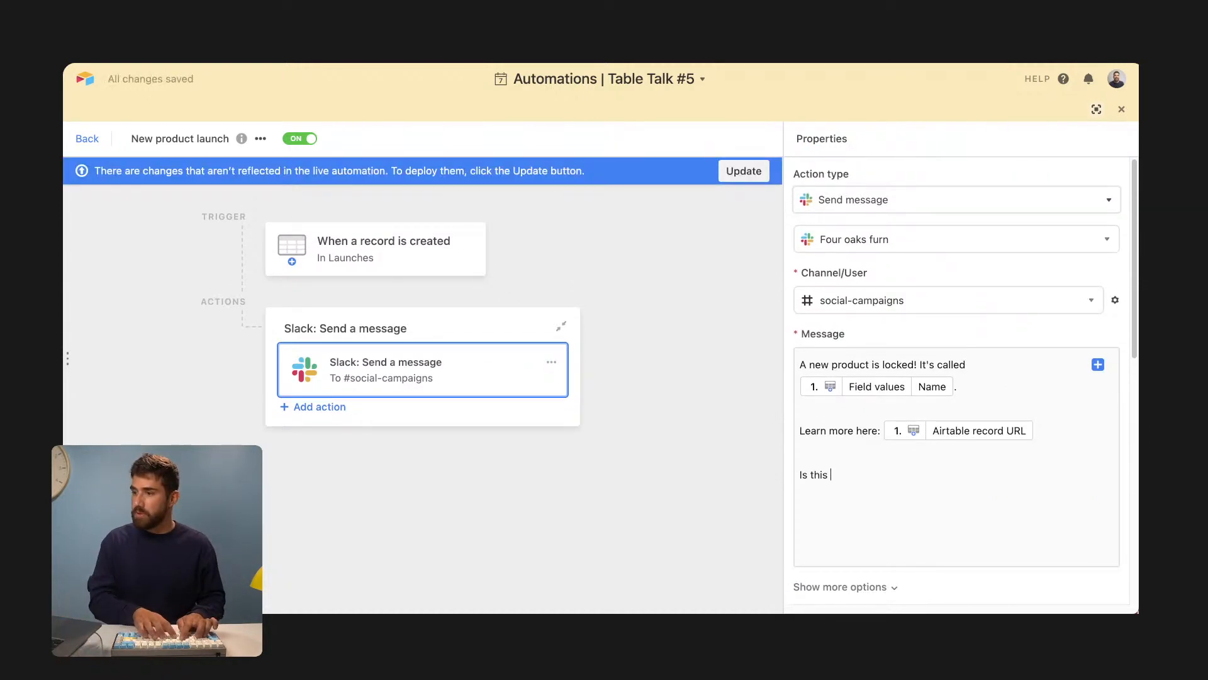
click(1098, 364)
click(1076, 423)
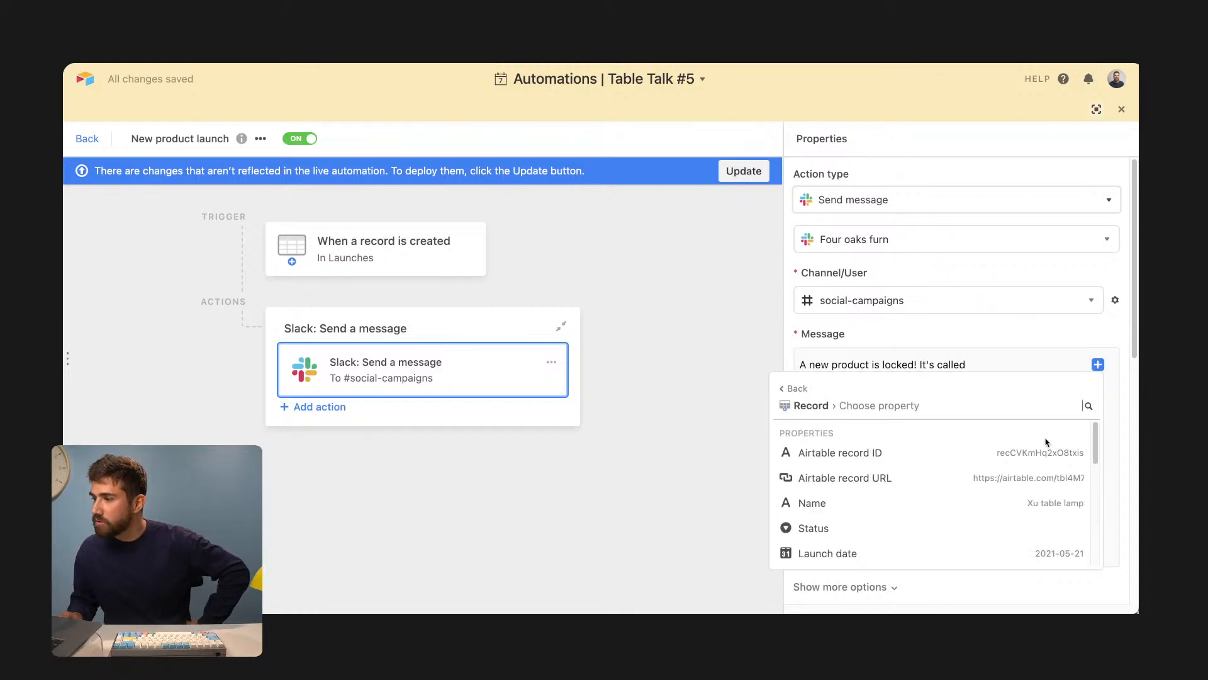
scroll(1048, 445, down, 5)
click(1023, 489)
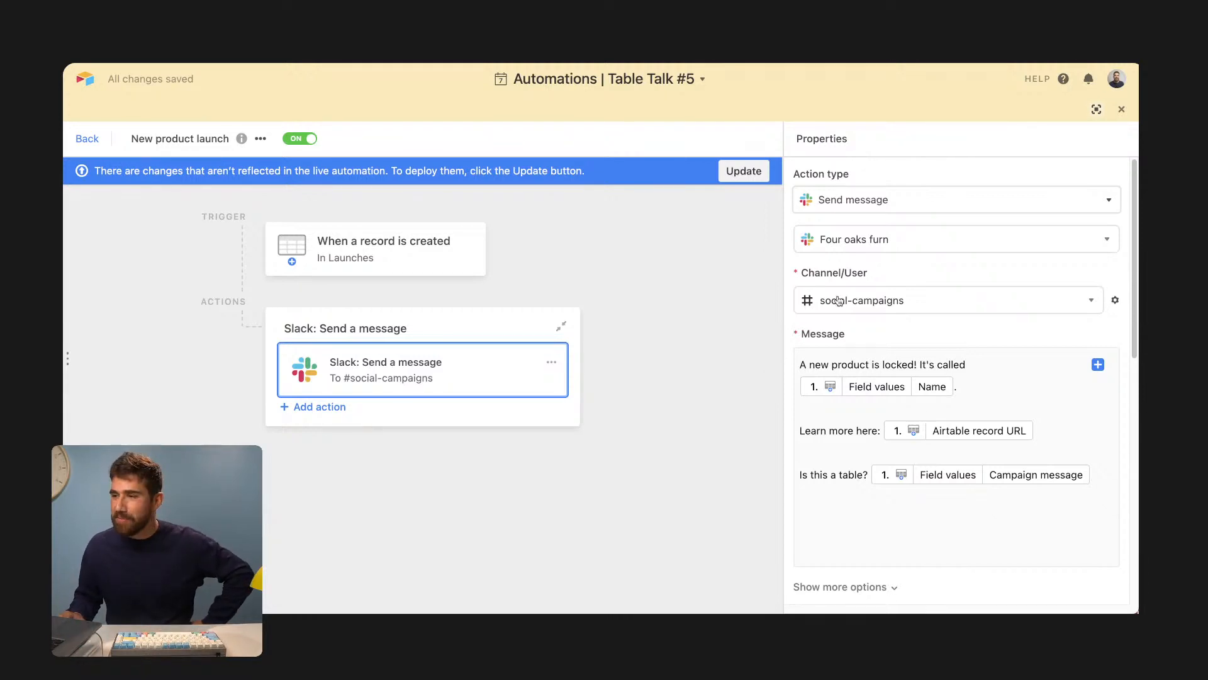
- Deploy the updated automation and rerun the Slack step's test
click(743, 171)
scroll(1046, 462, down, 8)
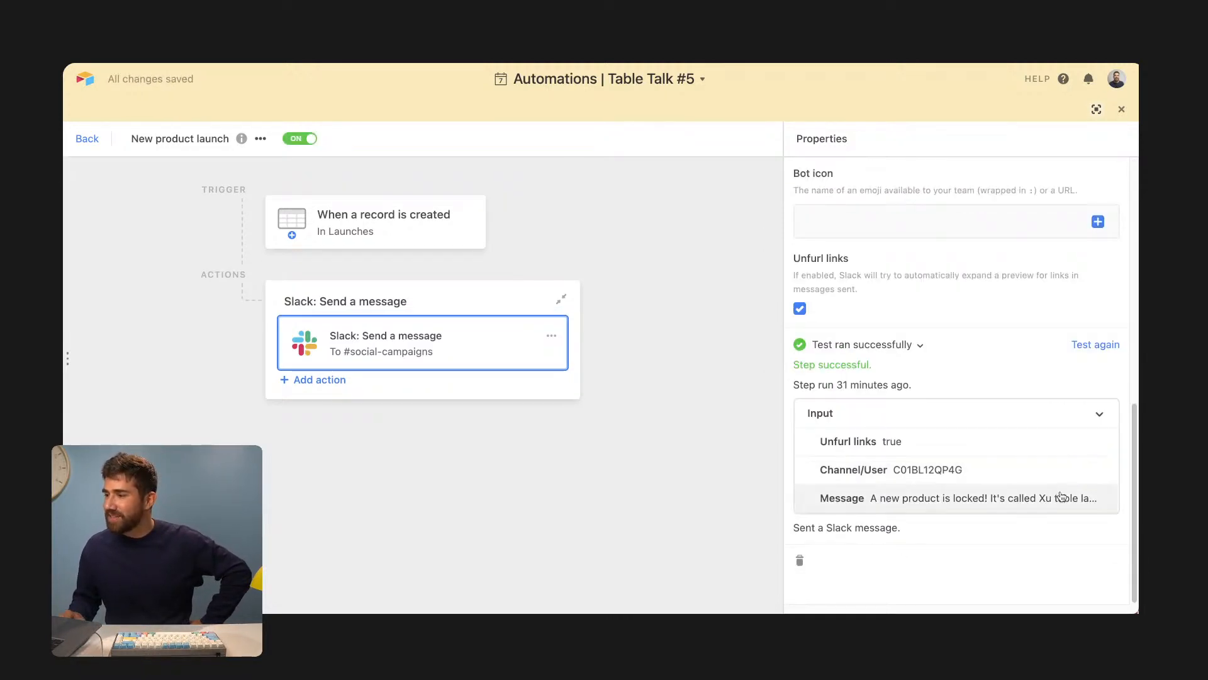
click(1088, 347)
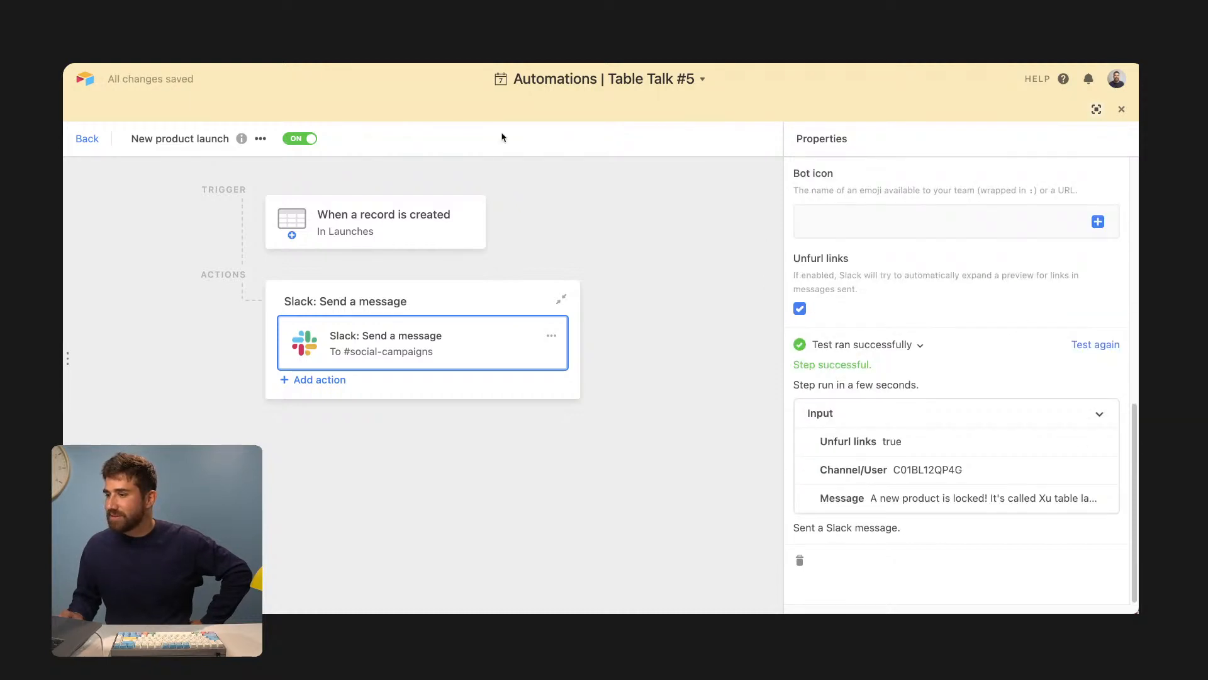
- In Slack, highlight the 'this is not a table' text in the new post, then return to Questions
click(598, 37)
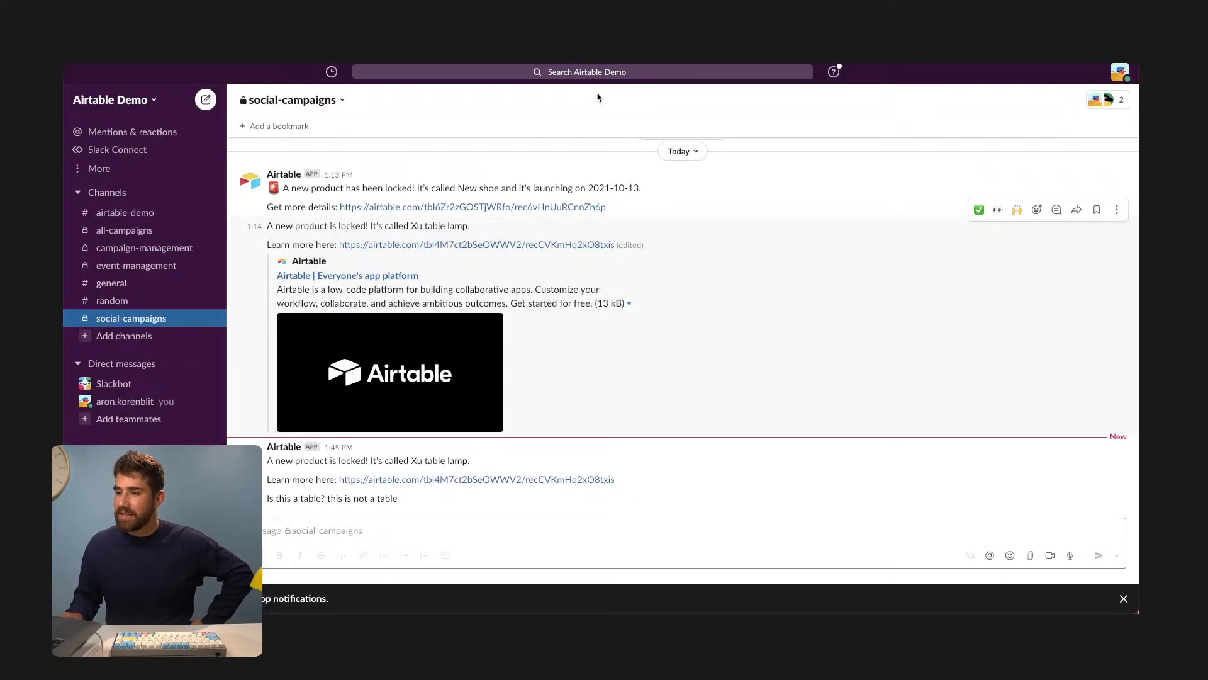
drag(326, 497, 418, 502)
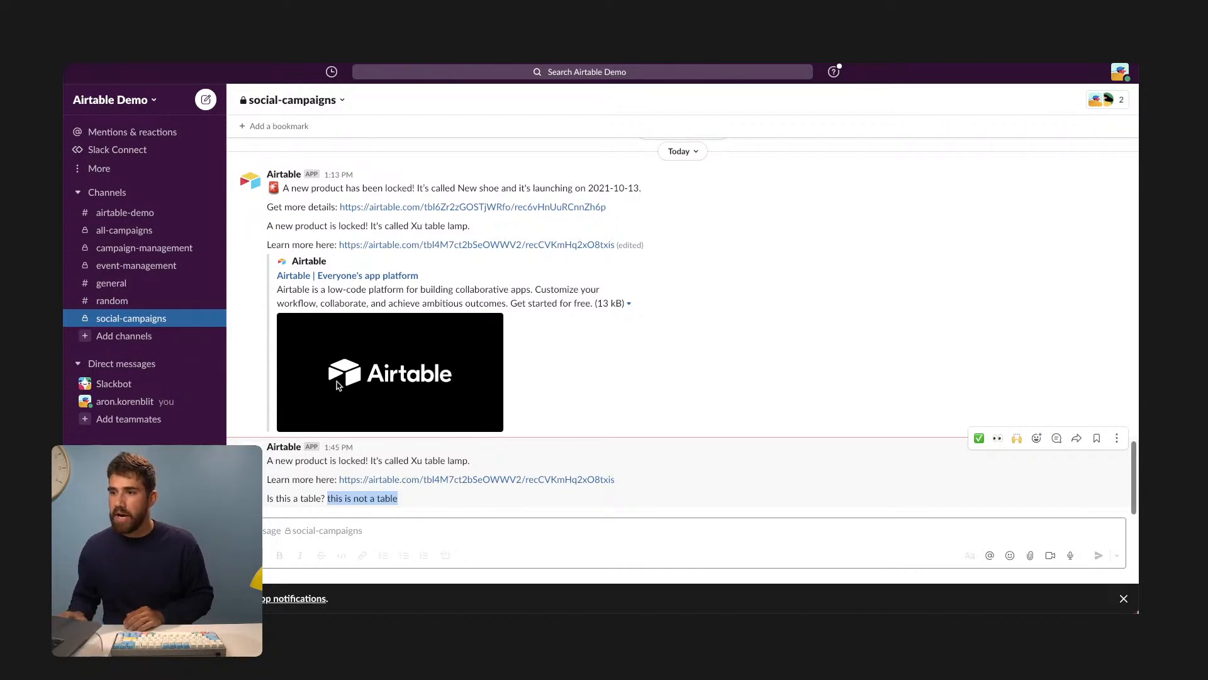
click(315, 28)
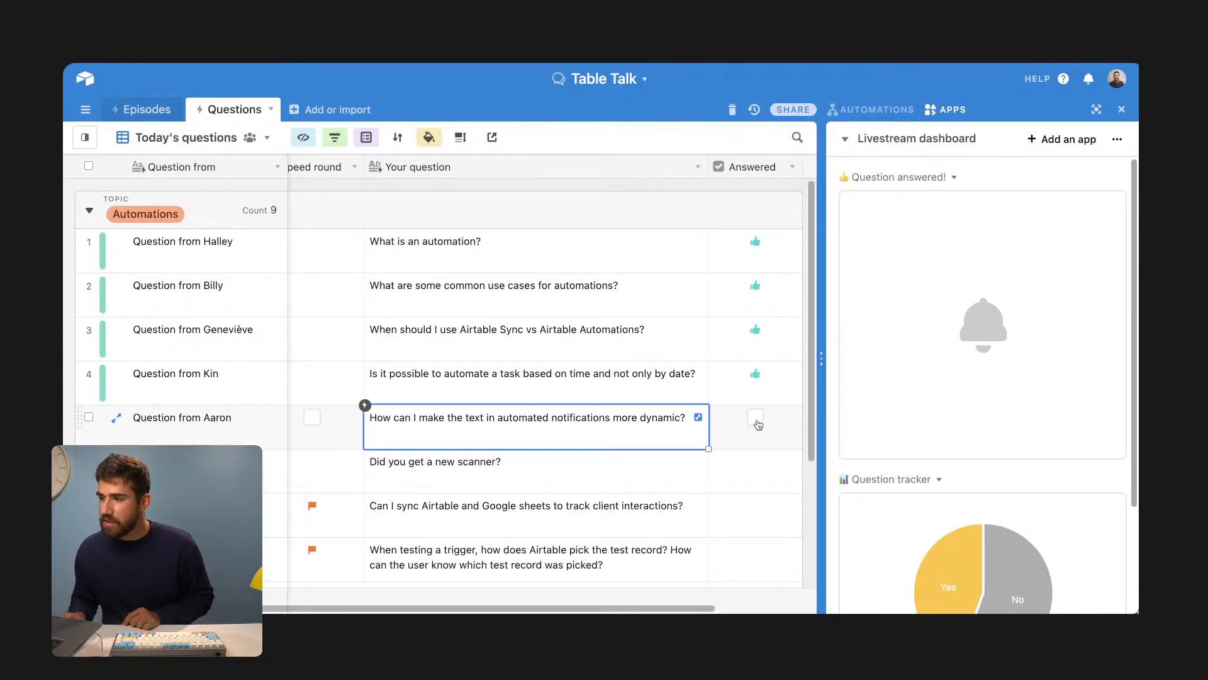
- Tick Answered on row 5, the dynamic notification text question, then open the Furniture inventory base
click(758, 423)
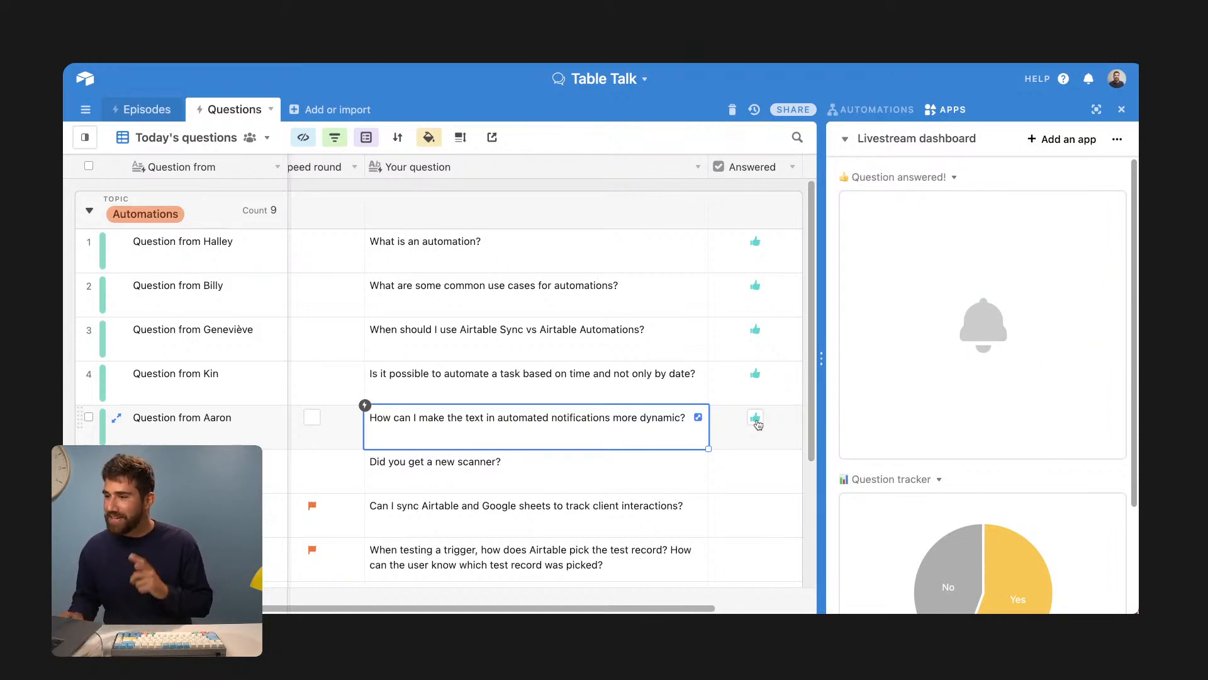
scroll(587, 468, down, 2)
click(571, 415)
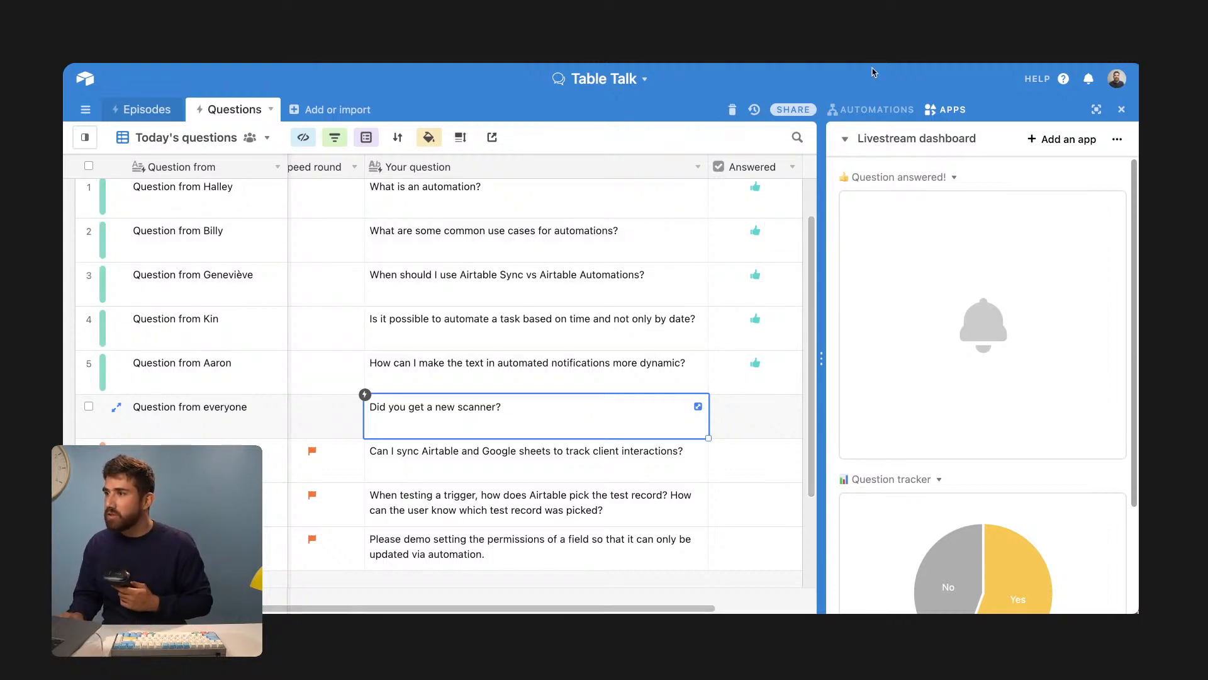
click(975, 28)
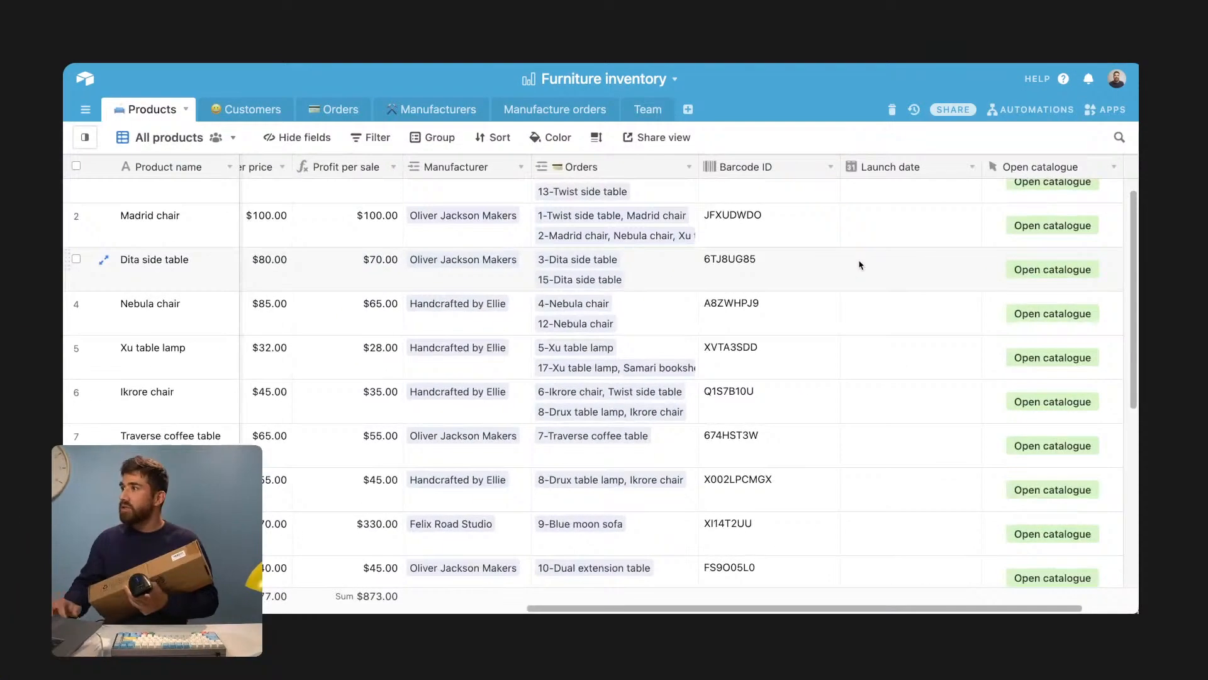
- Select a Launch date cell and open Find in view with Ctrl+F
click(860, 265)
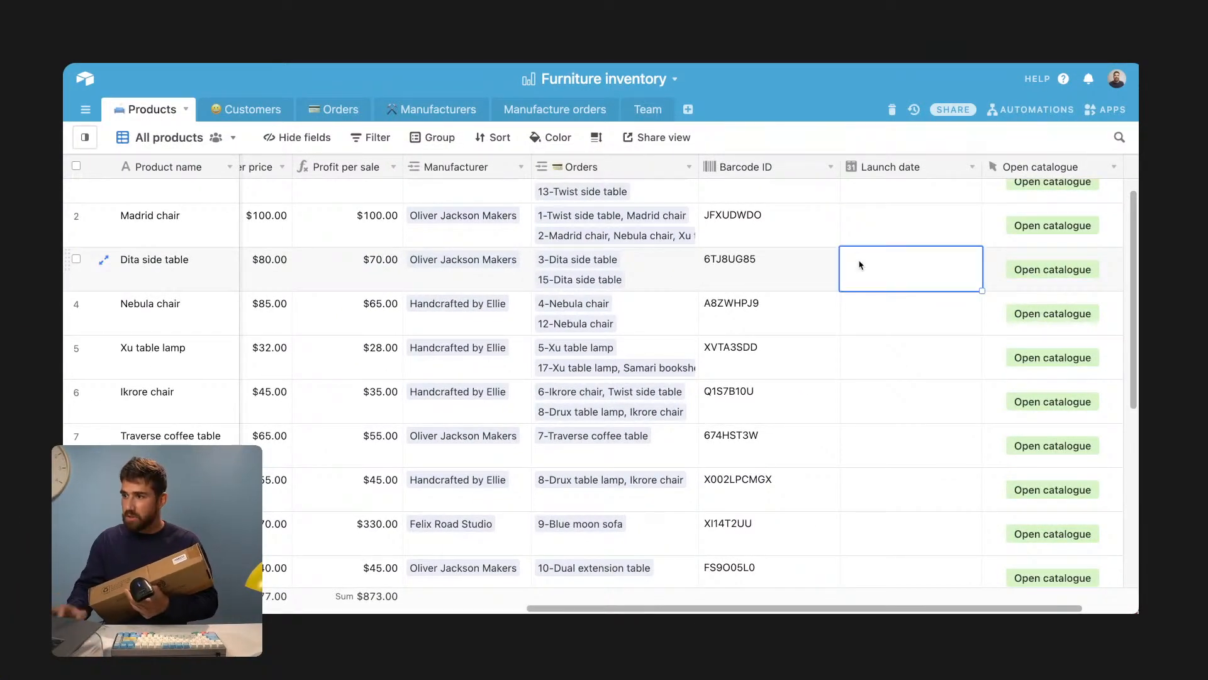
key(ctrl+f)
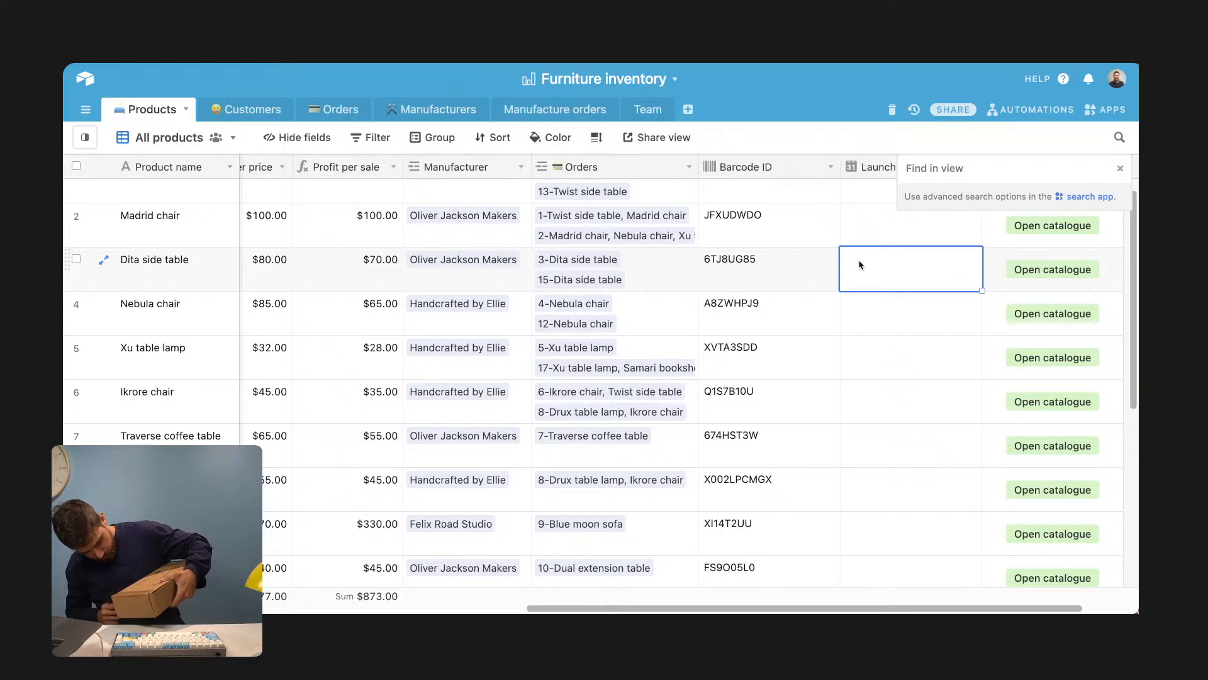
- Search the view for barcode X002LPCMGX to find the Drux table lamp, then return to Table Talk
text(X002LPCMGX)
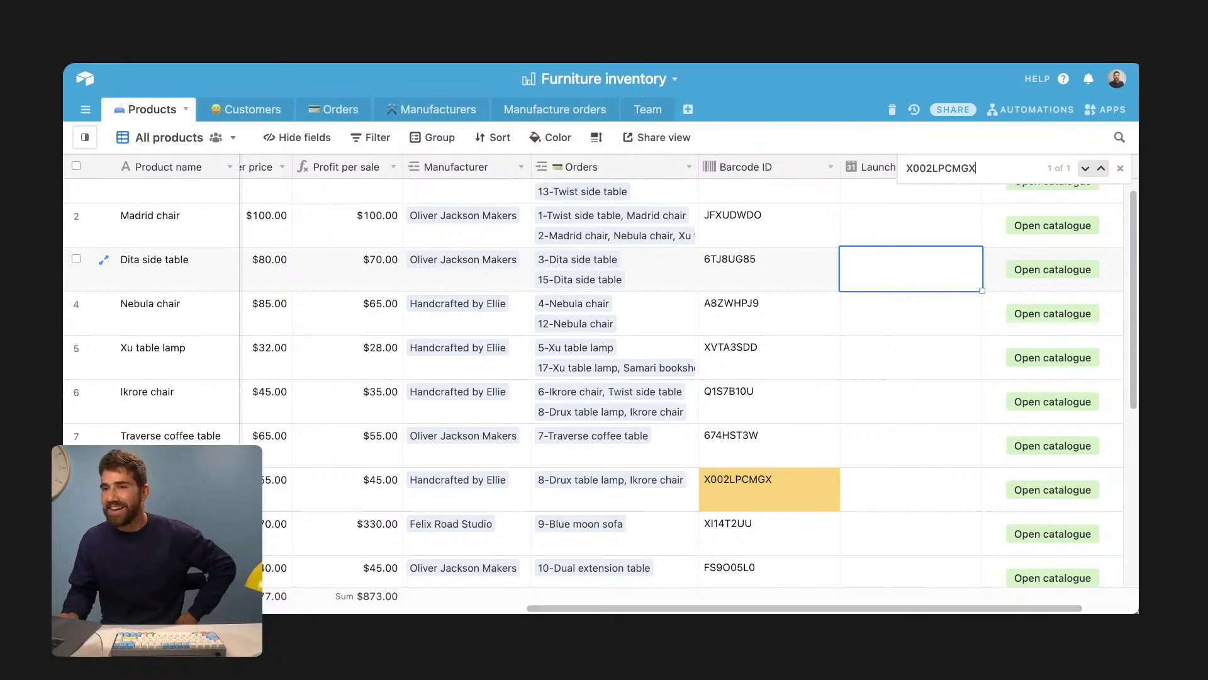
key(ctrl+Tab)
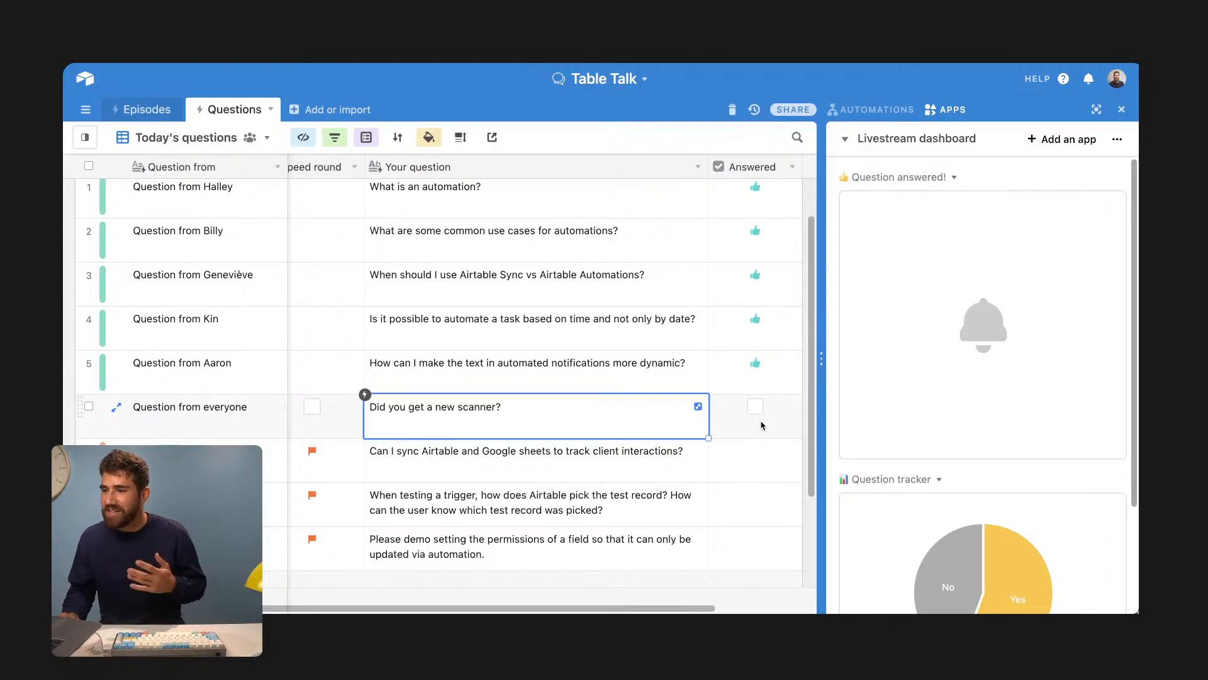
- Tick Answered for the 'Did you get a new scanner?' question in row 6
click(755, 407)
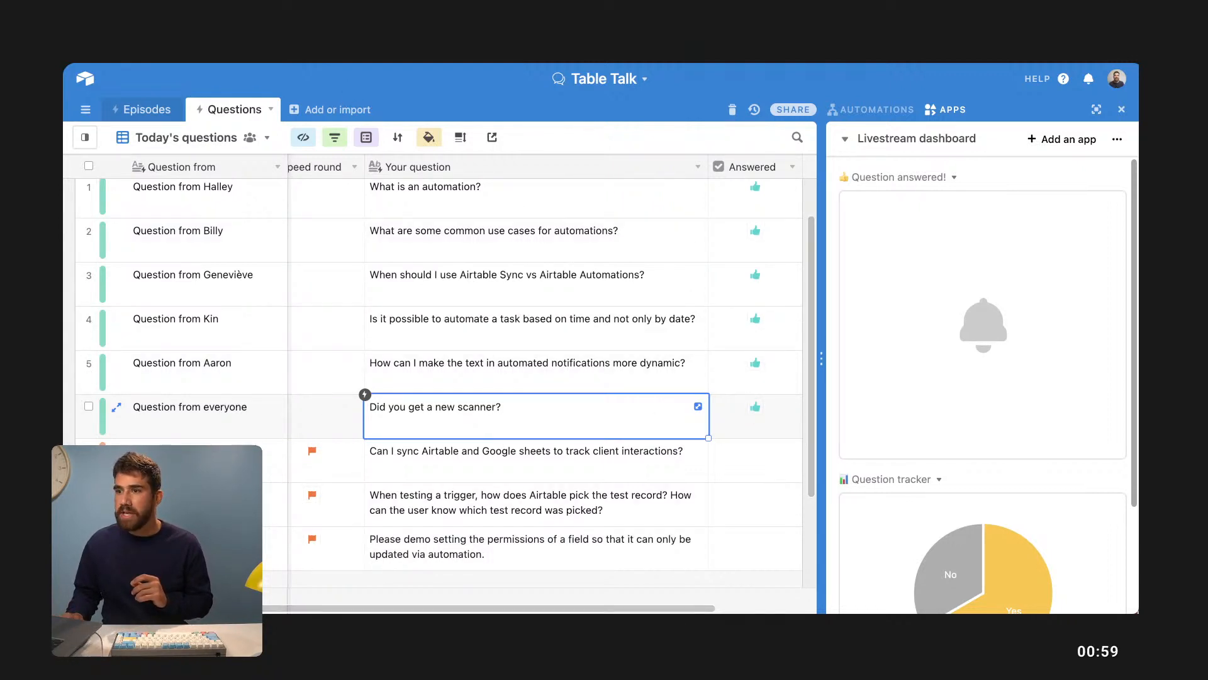
- Start a new Table Talk automation with a Google Sheets 'When a row is created' trigger
click(377, 38)
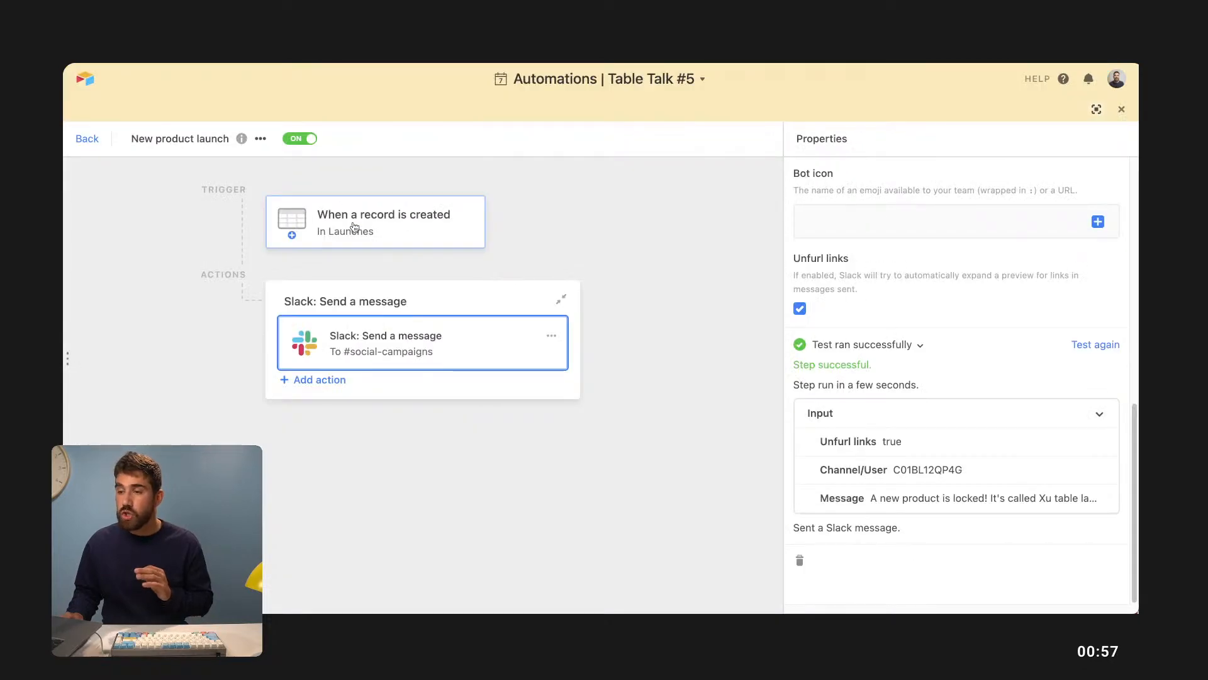
click(93, 143)
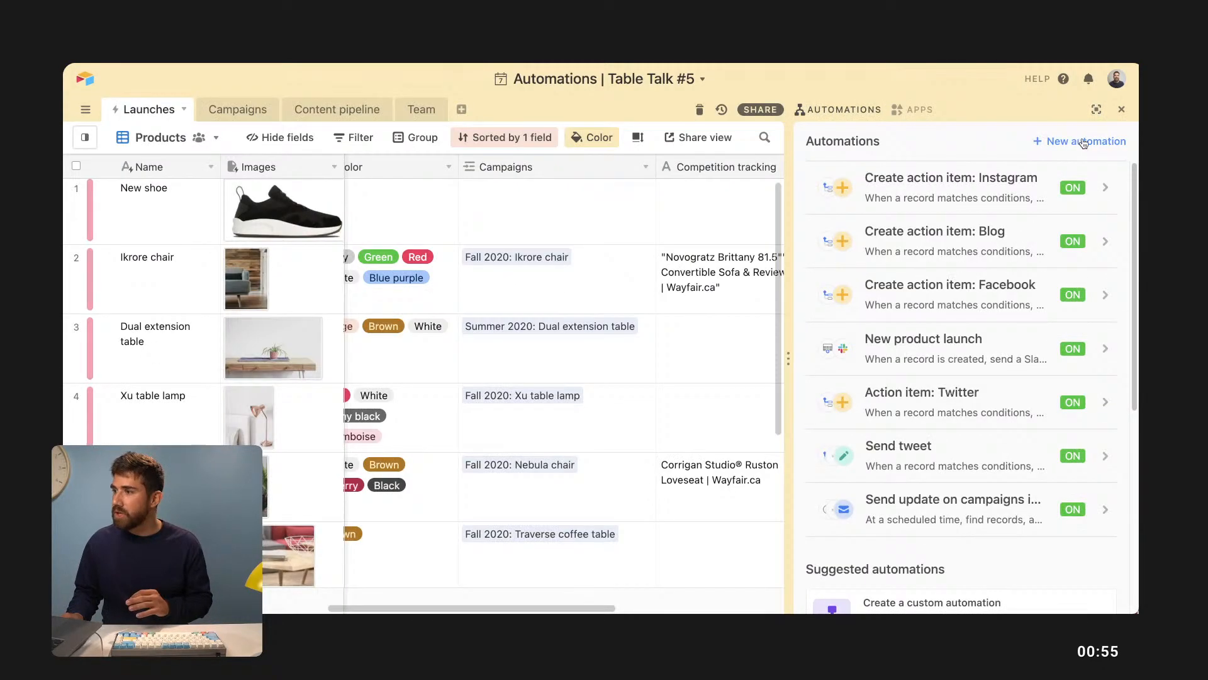
click(1083, 140)
click(377, 218)
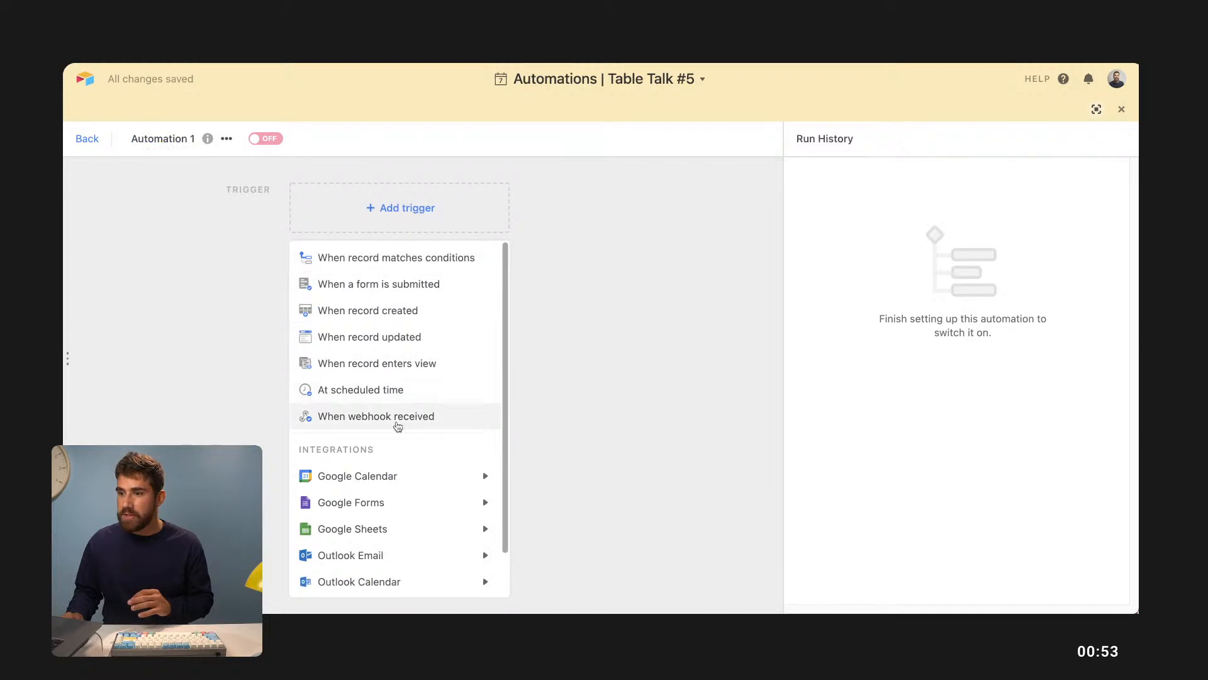
mouse_move(405, 528)
click(557, 544)
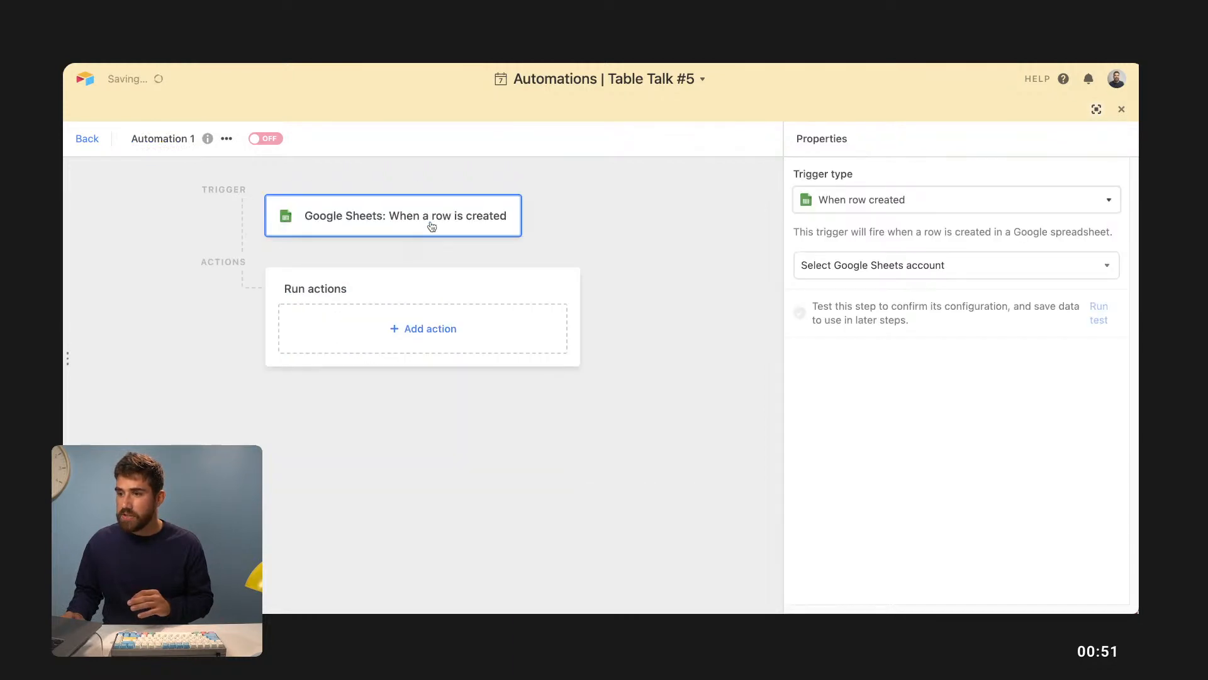
- Add a Create record action, then select the last customer's name and e-mail in the Customers sheet
click(431, 331)
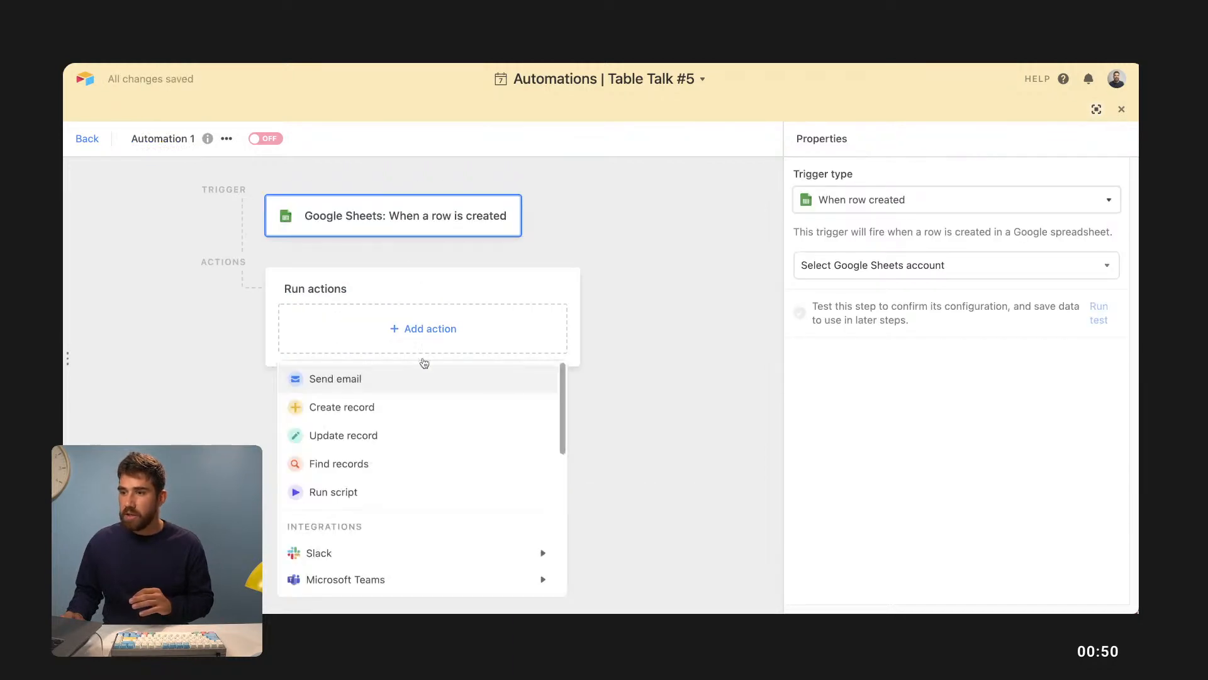
click(399, 406)
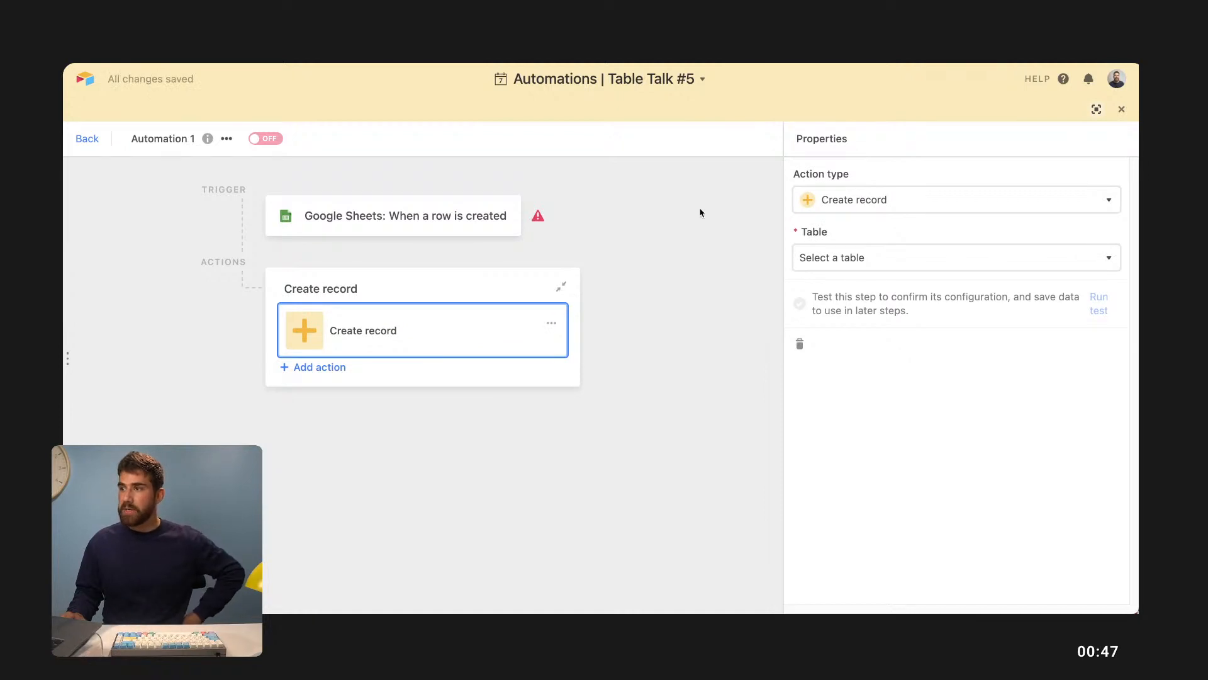
key(ctrl+Tab)
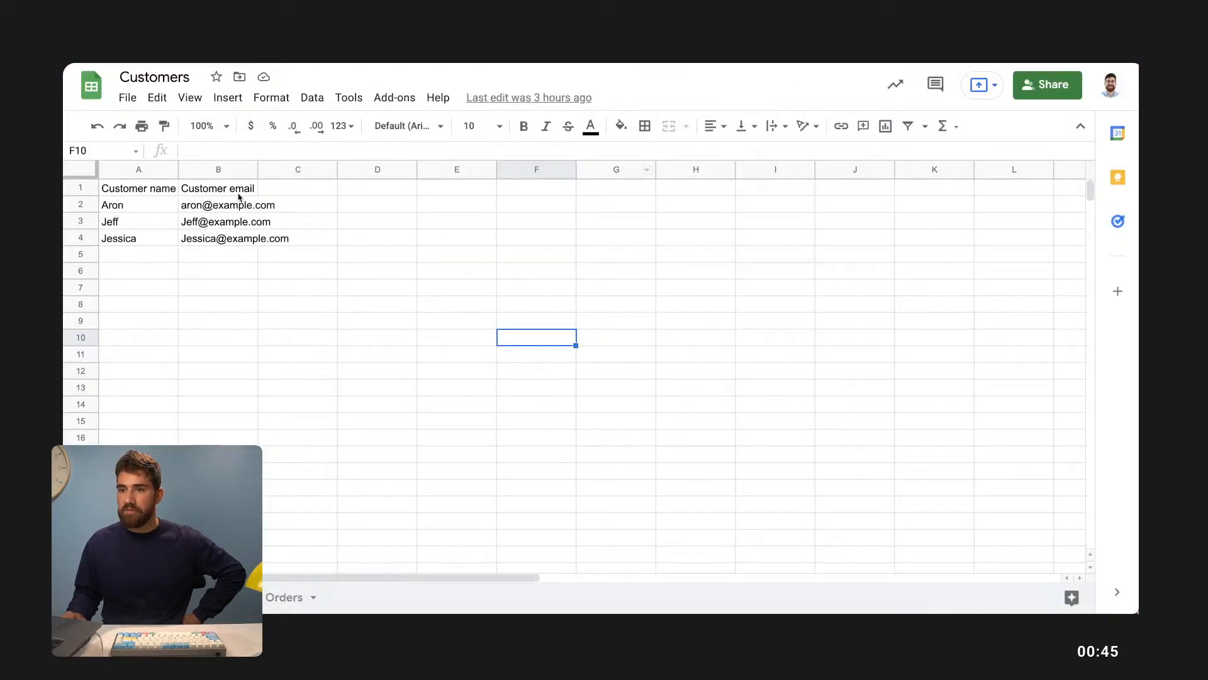
drag(120, 240, 217, 240)
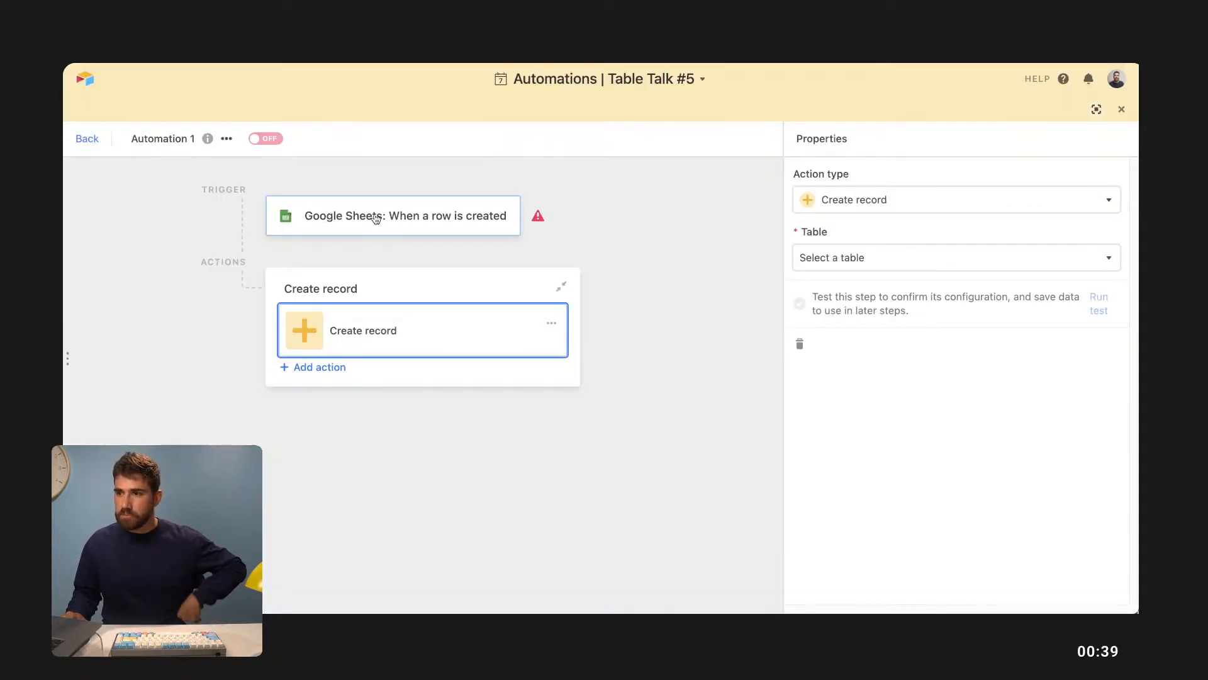
- Connect the Google Sheets trigger to the linked Google account and the Customers spreadsheet
click(396, 214)
click(916, 272)
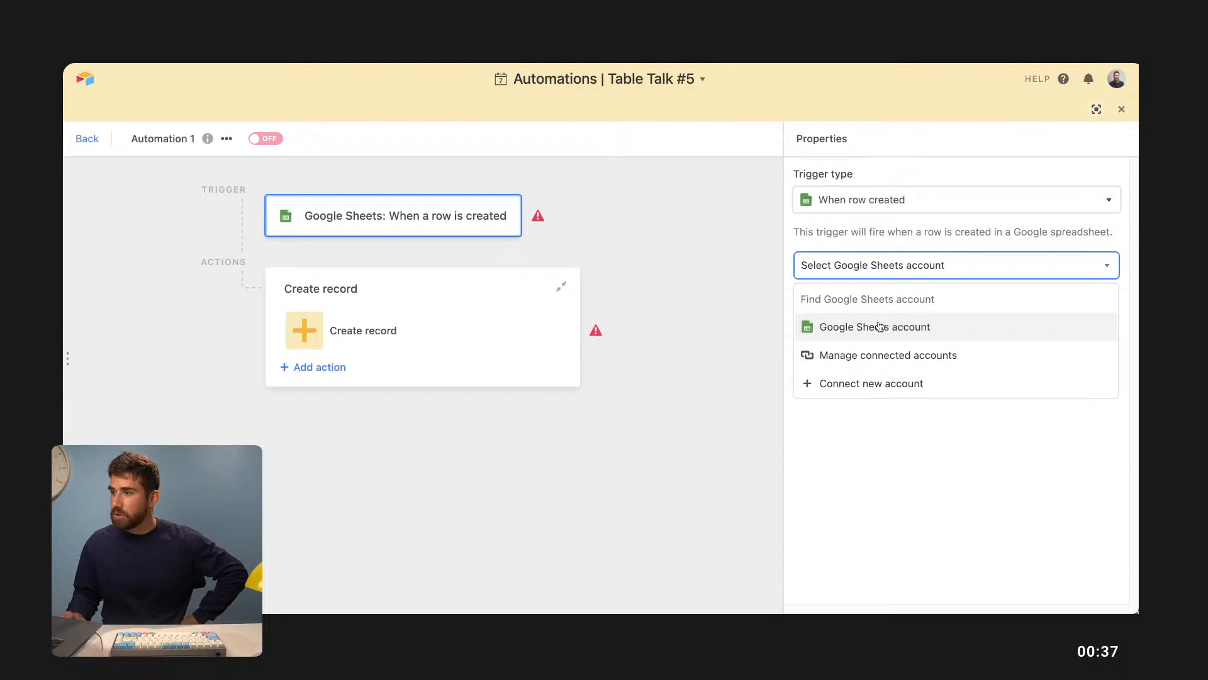
click(880, 325)
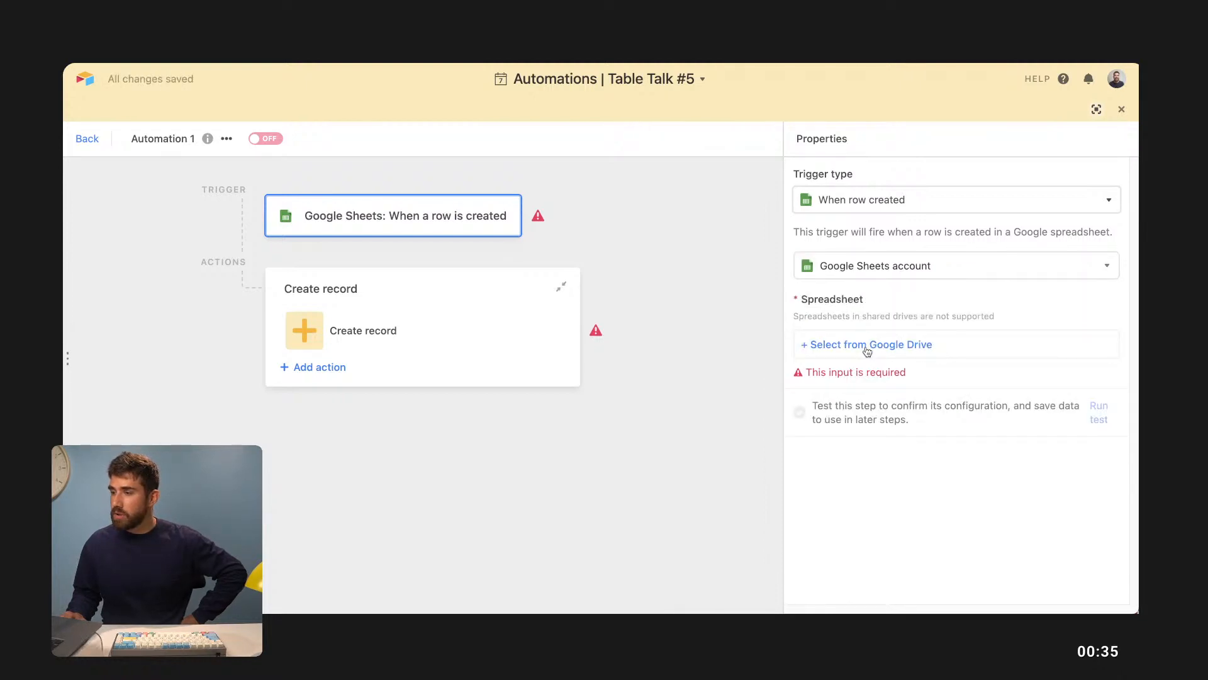
click(869, 345)
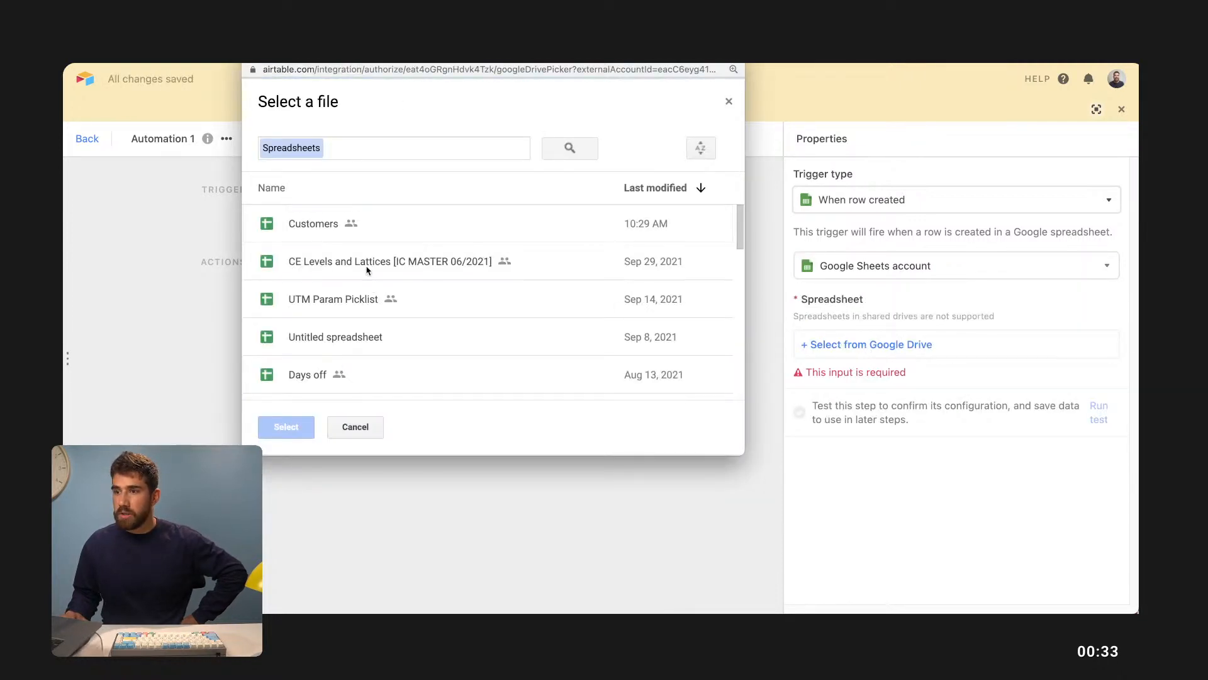
click(292, 228)
click(284, 426)
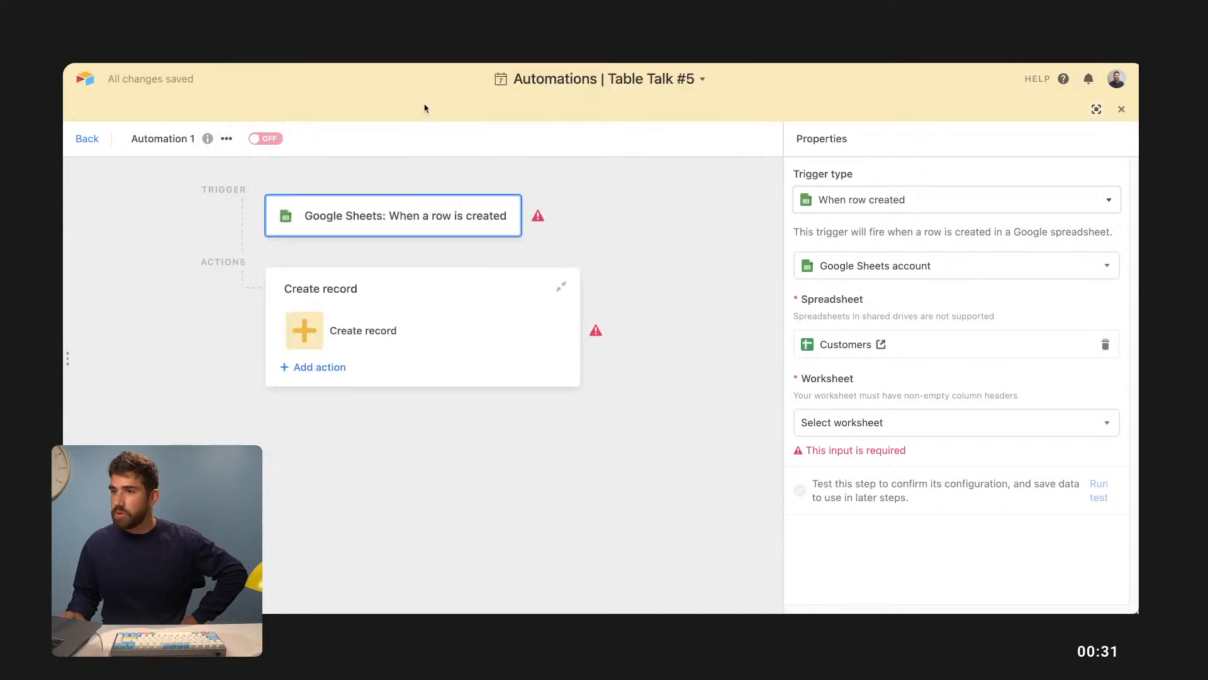
- Use the Customers worksheet, test the trigger (finds row 4), and mark the row 7 sync question answered
click(938, 435)
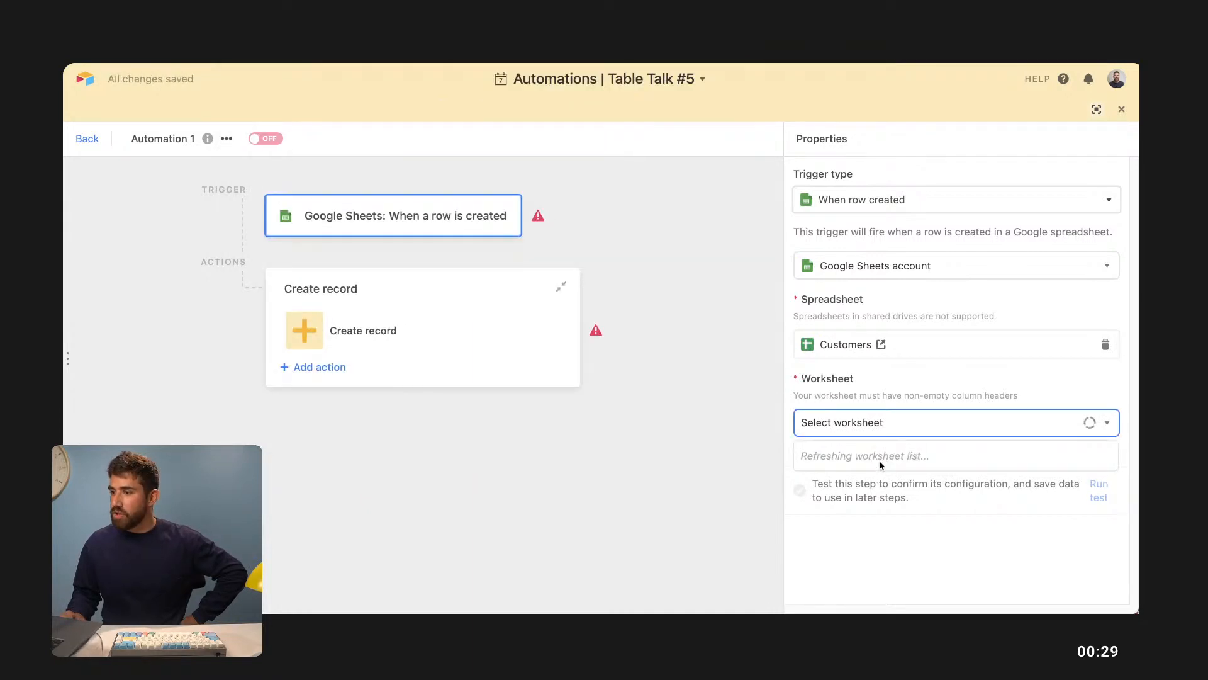
click(873, 482)
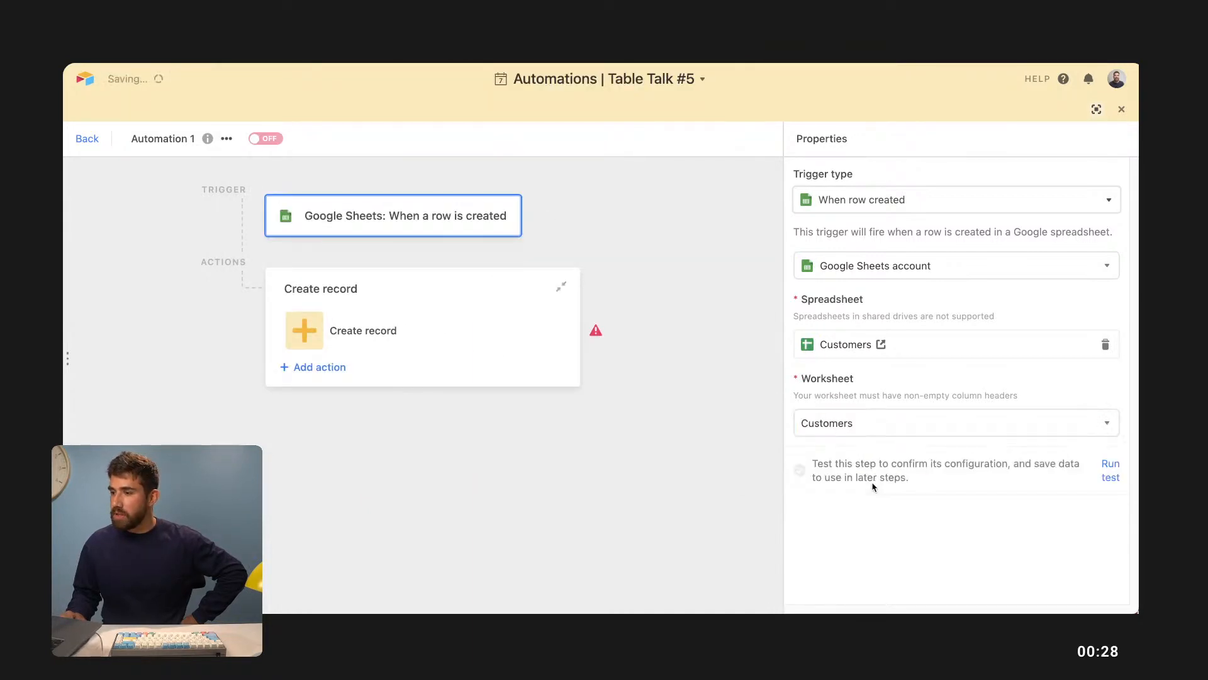
click(1111, 470)
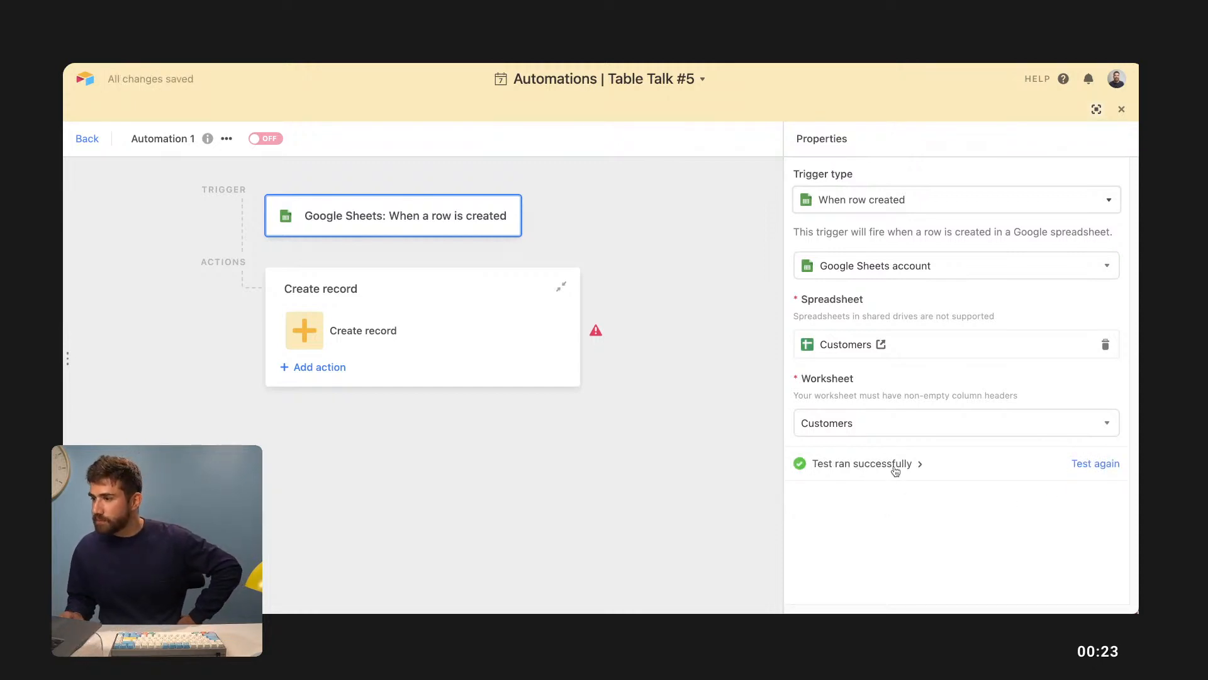
click(893, 464)
scroll(931, 528, down, 2)
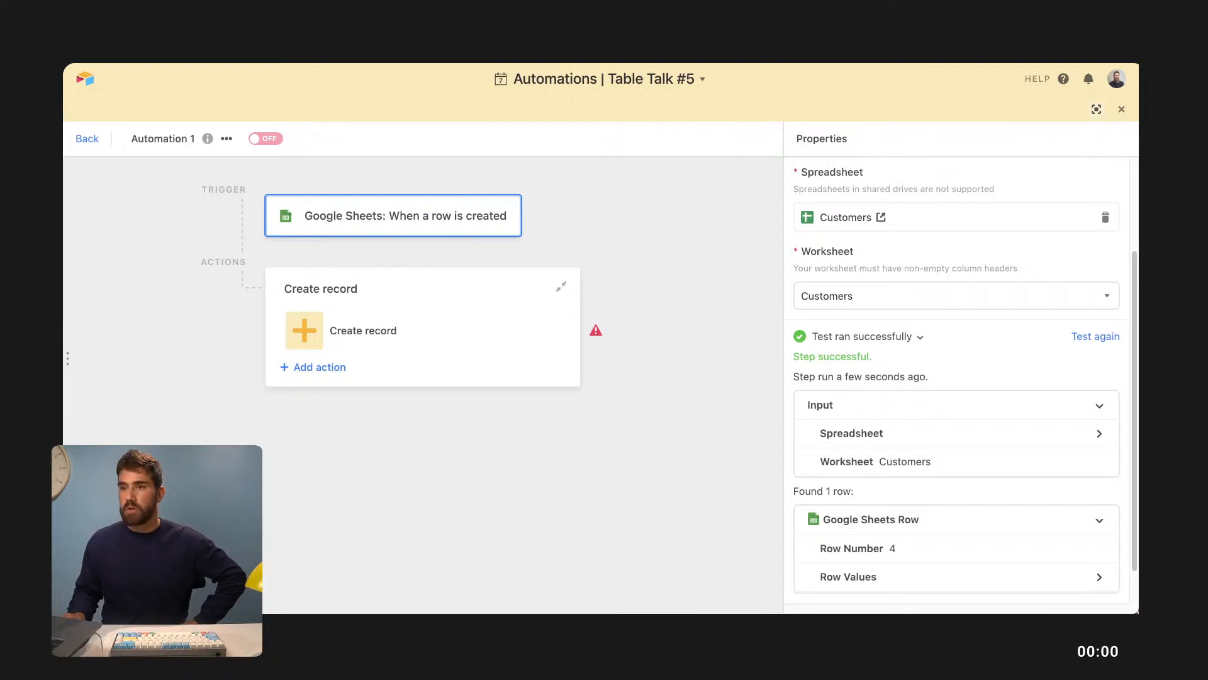
key(ctrl+Tab)
click(760, 453)
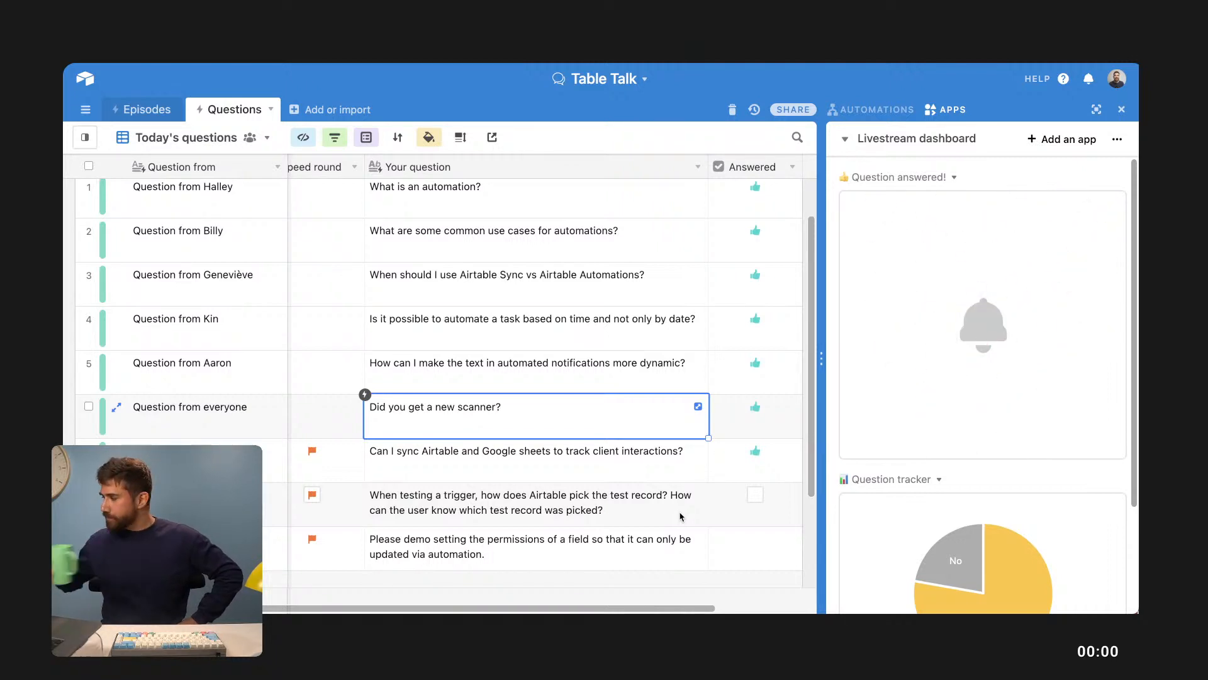
- Select the row 8 question about testing triggers, then return to the Automation 1 editor
click(680, 516)
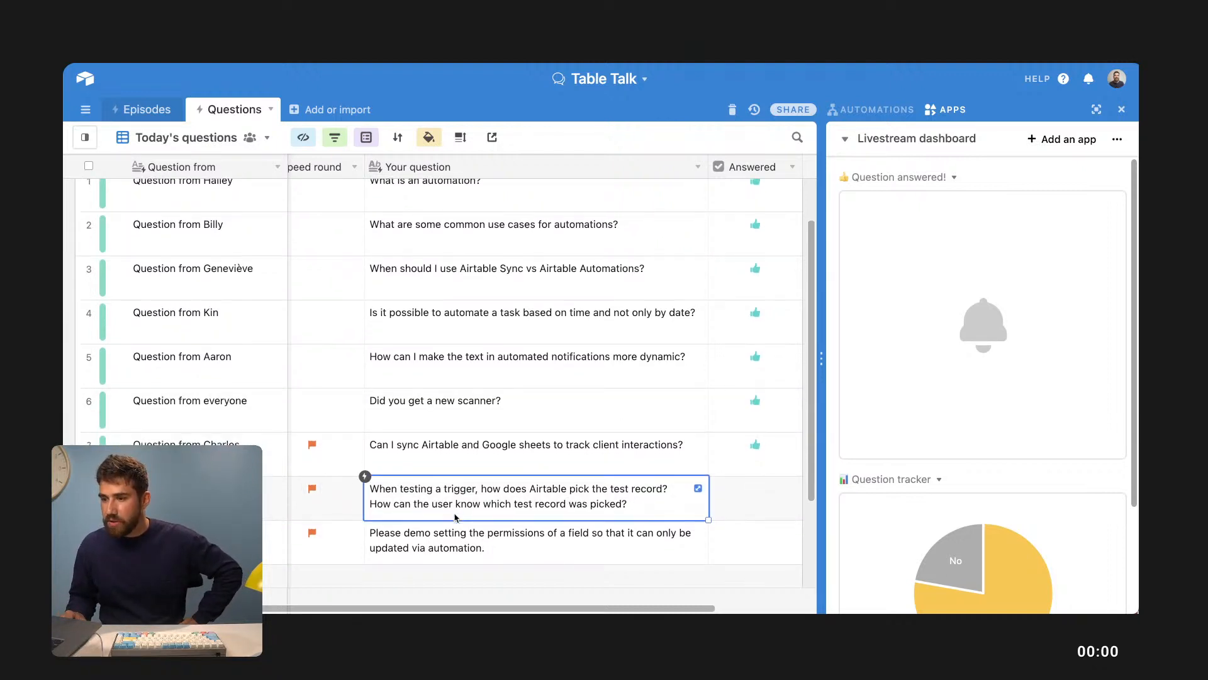
scroll(460, 520, down, 1)
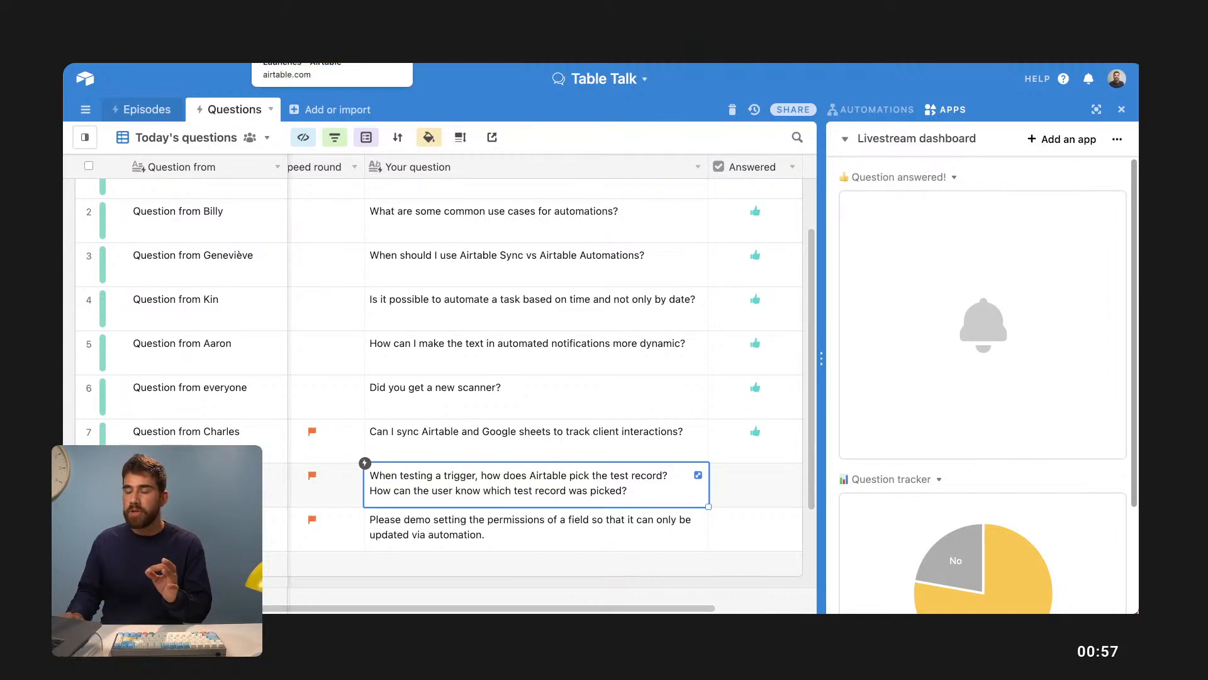
key(ctrl+Tab)
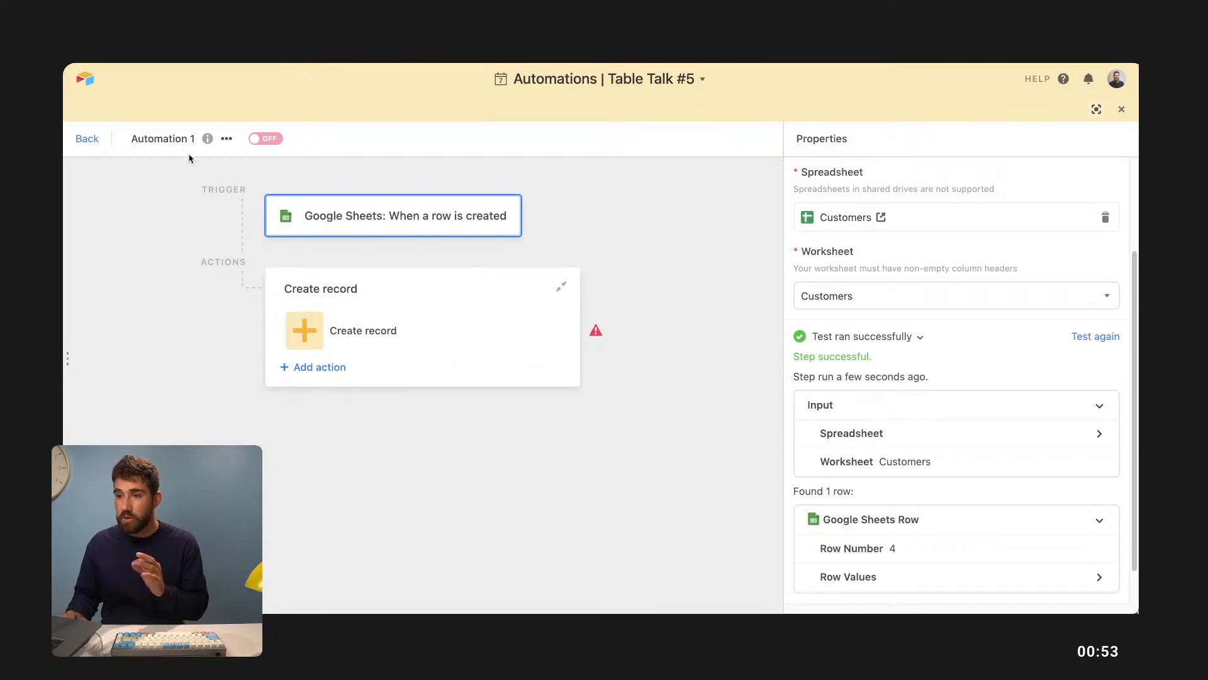
- Glance at the Instagram action item automation, then open New product launch's 'When a record is created' trigger
click(92, 140)
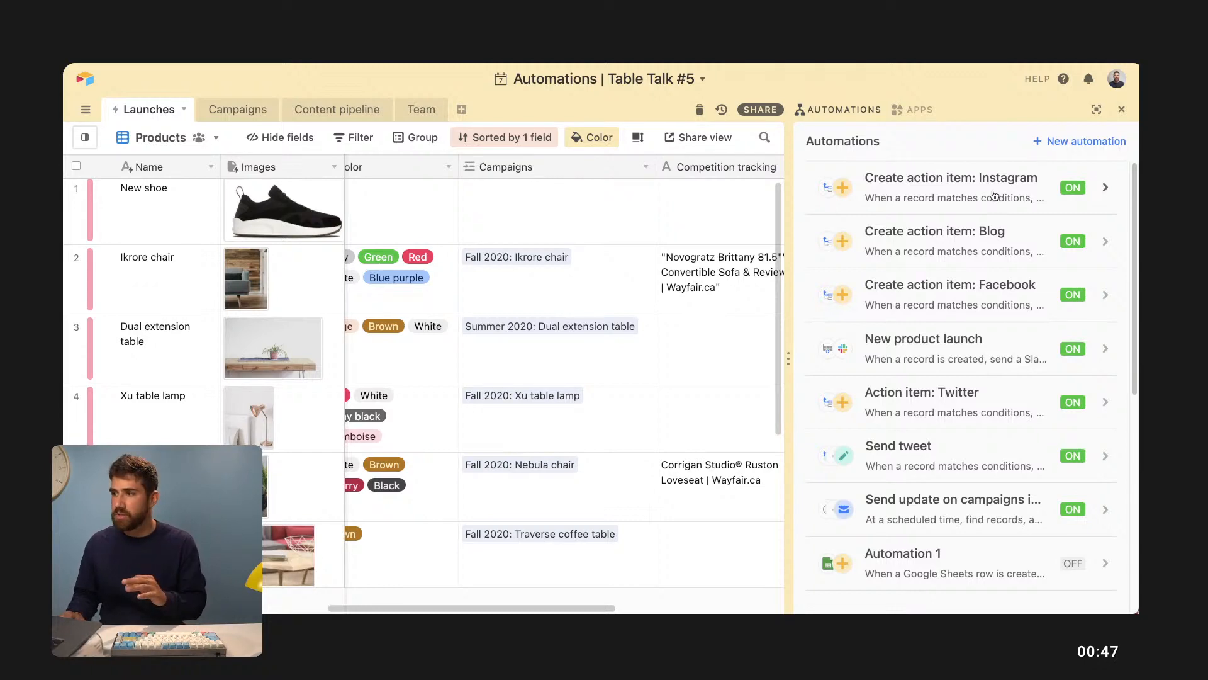
click(994, 195)
click(87, 140)
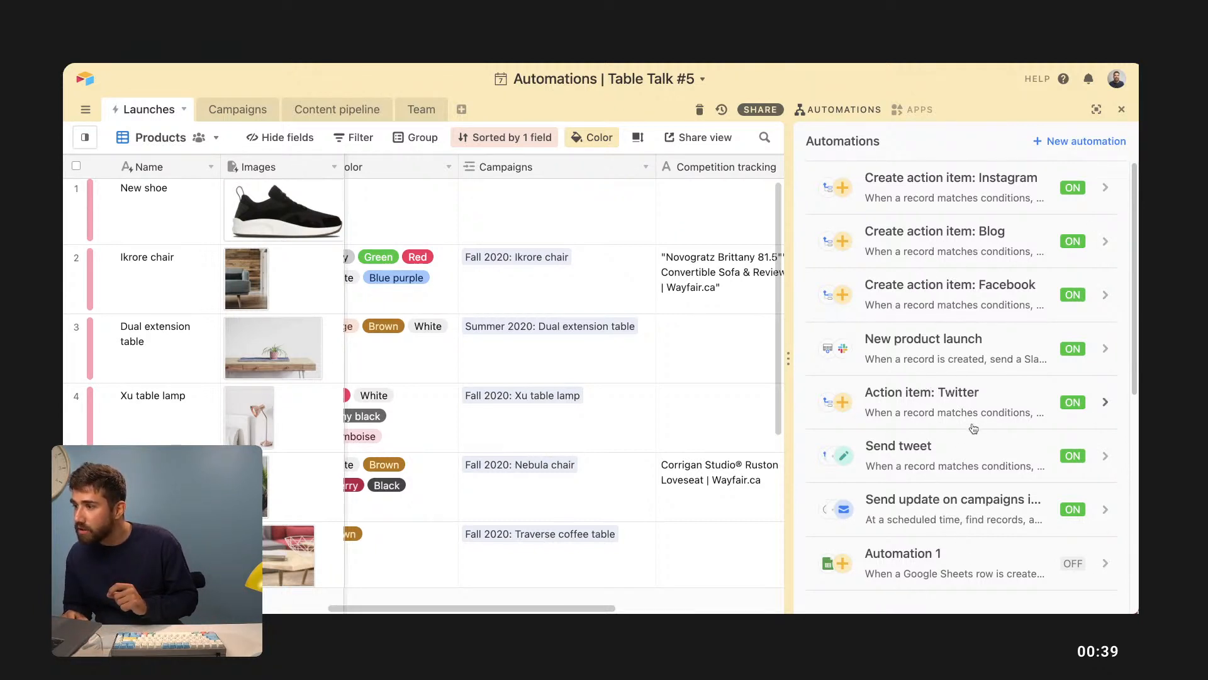
click(932, 351)
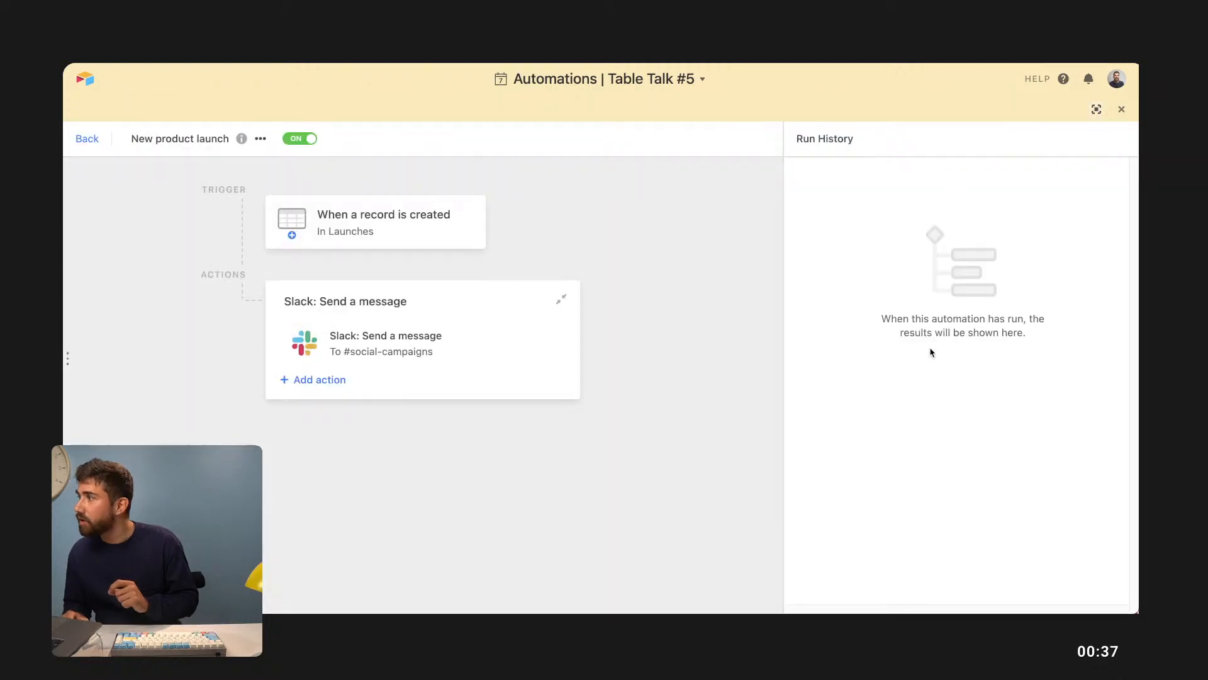
click(400, 245)
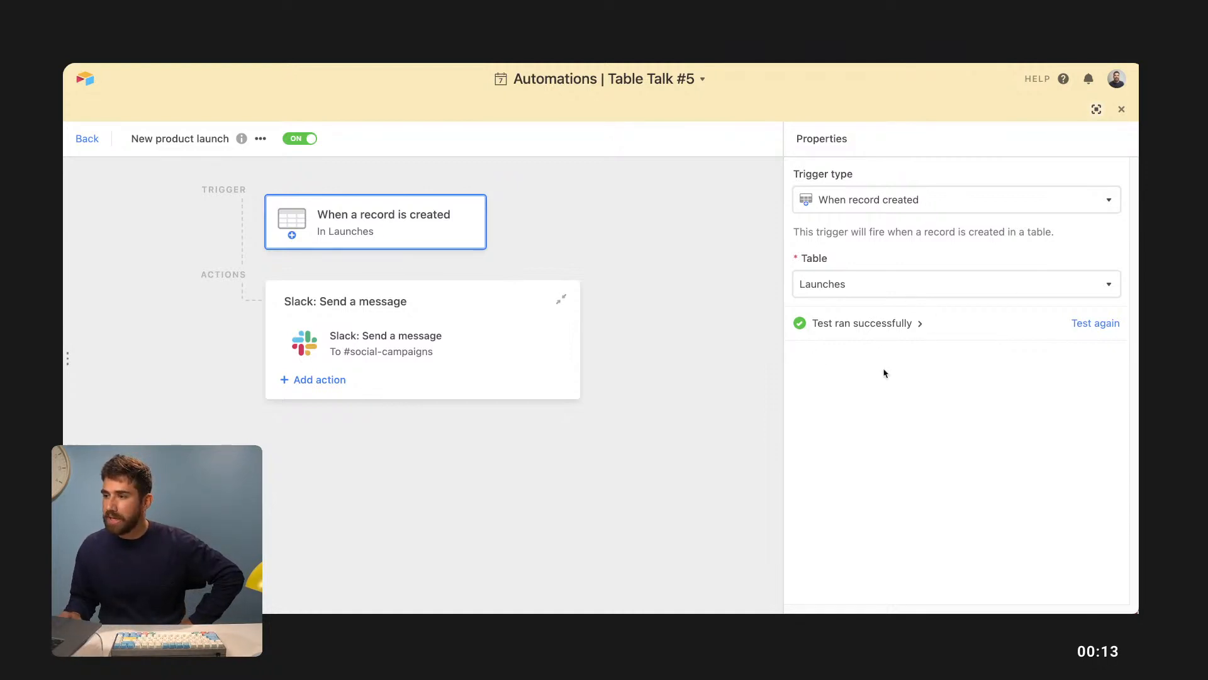
- Expand the trigger's test result to see the Xu table lamp record with Status Locked
click(908, 330)
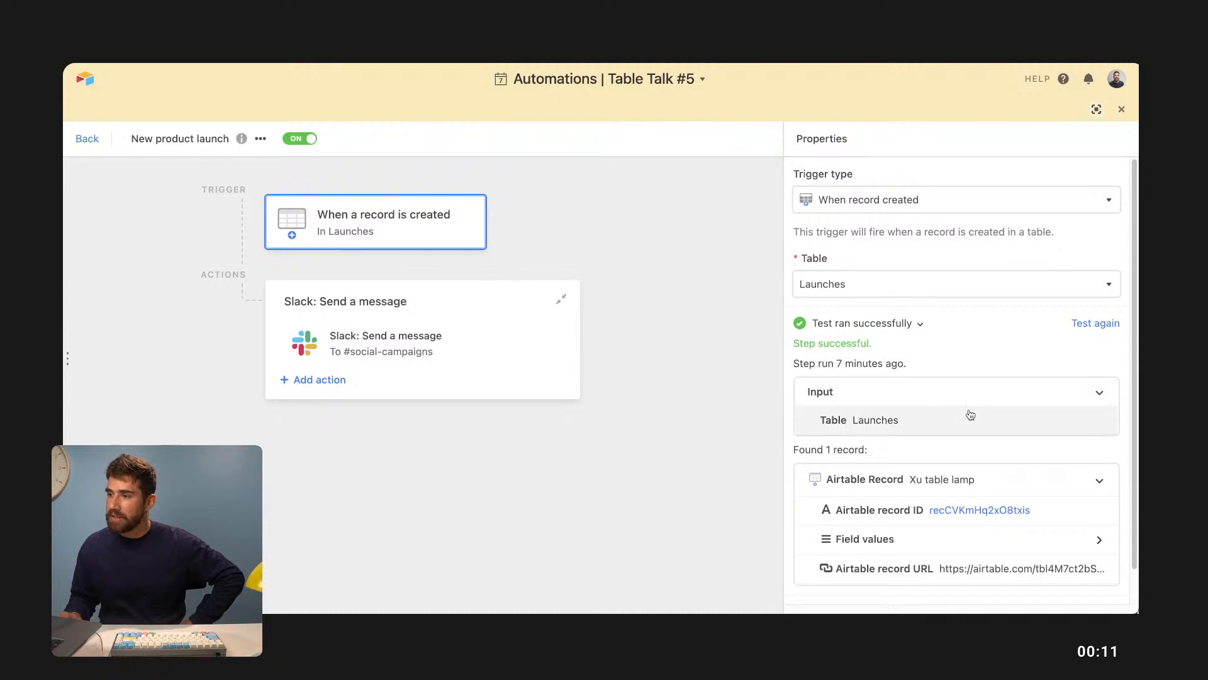
scroll(900, 409, down, 1)
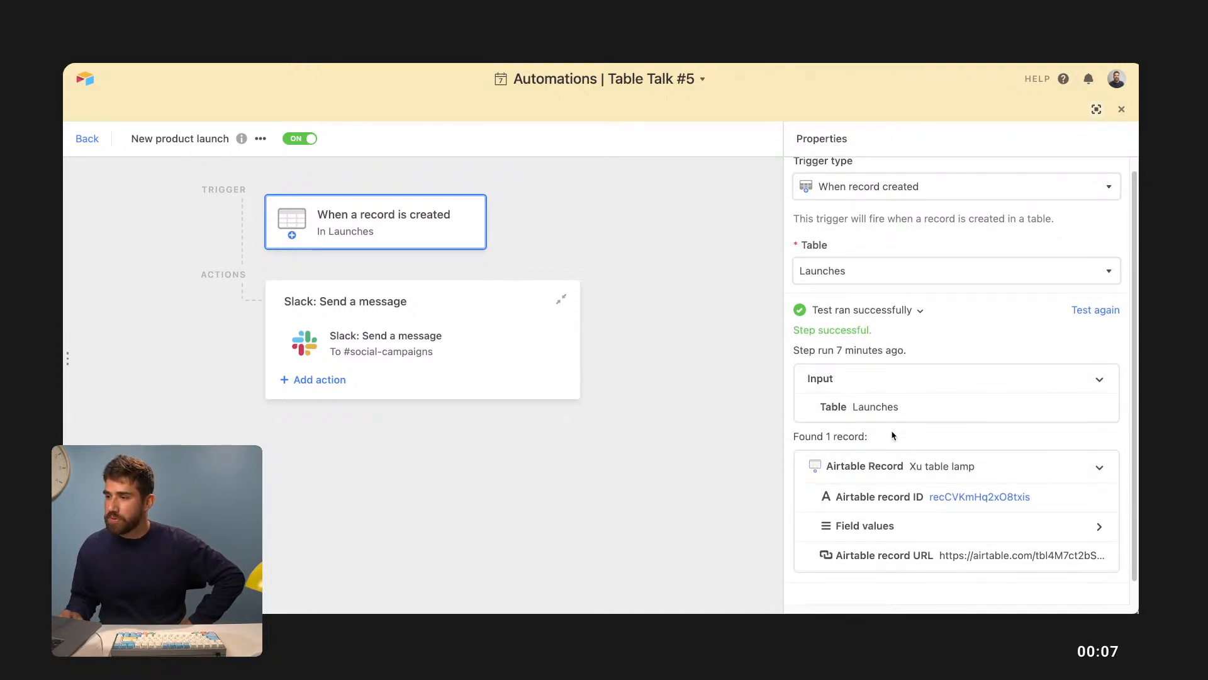
scroll(967, 403, down, 1)
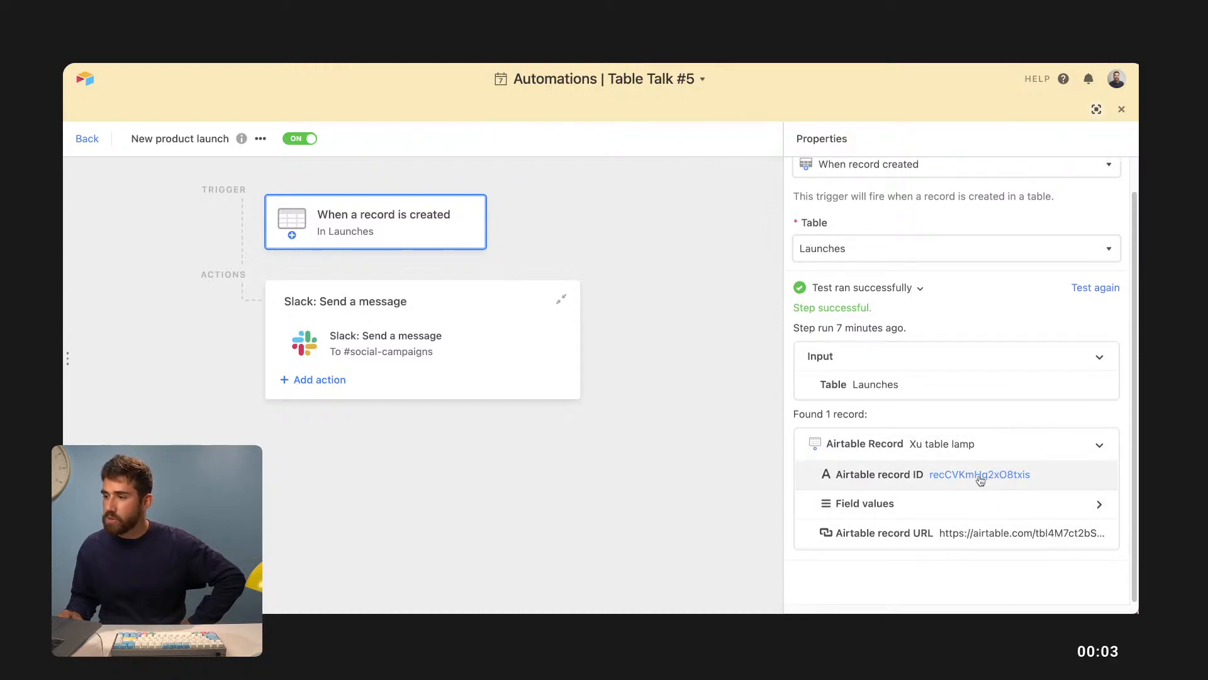
click(983, 508)
scroll(979, 491, down, 5)
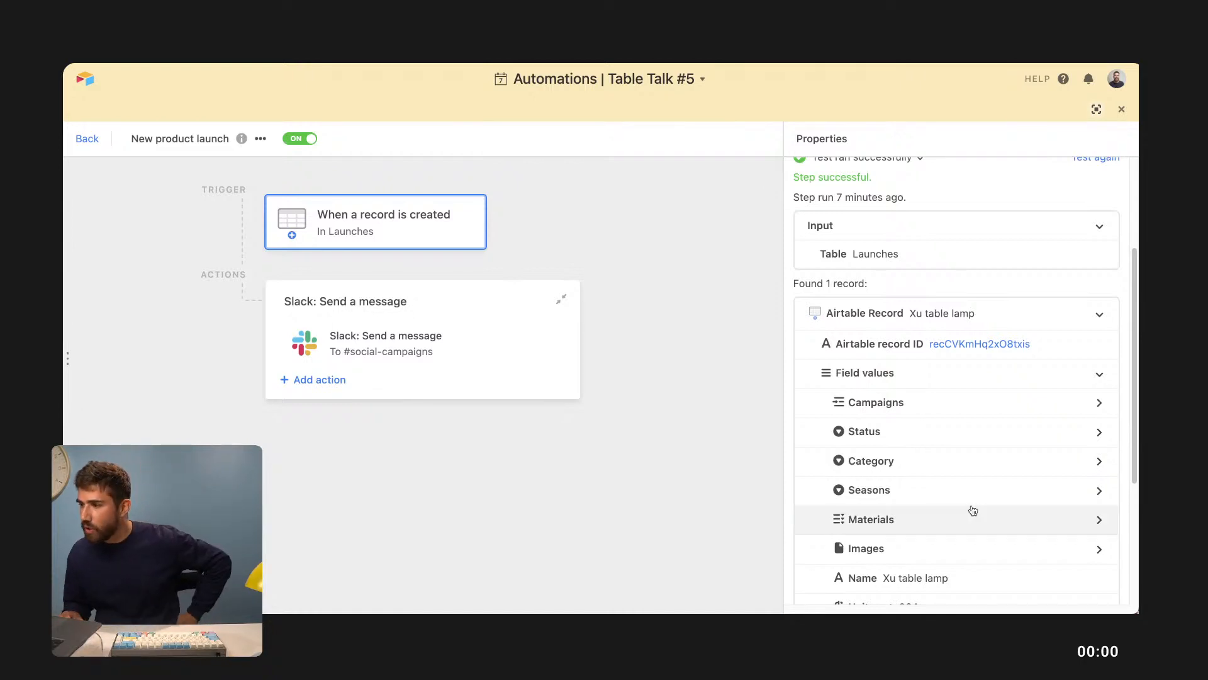
click(900, 432)
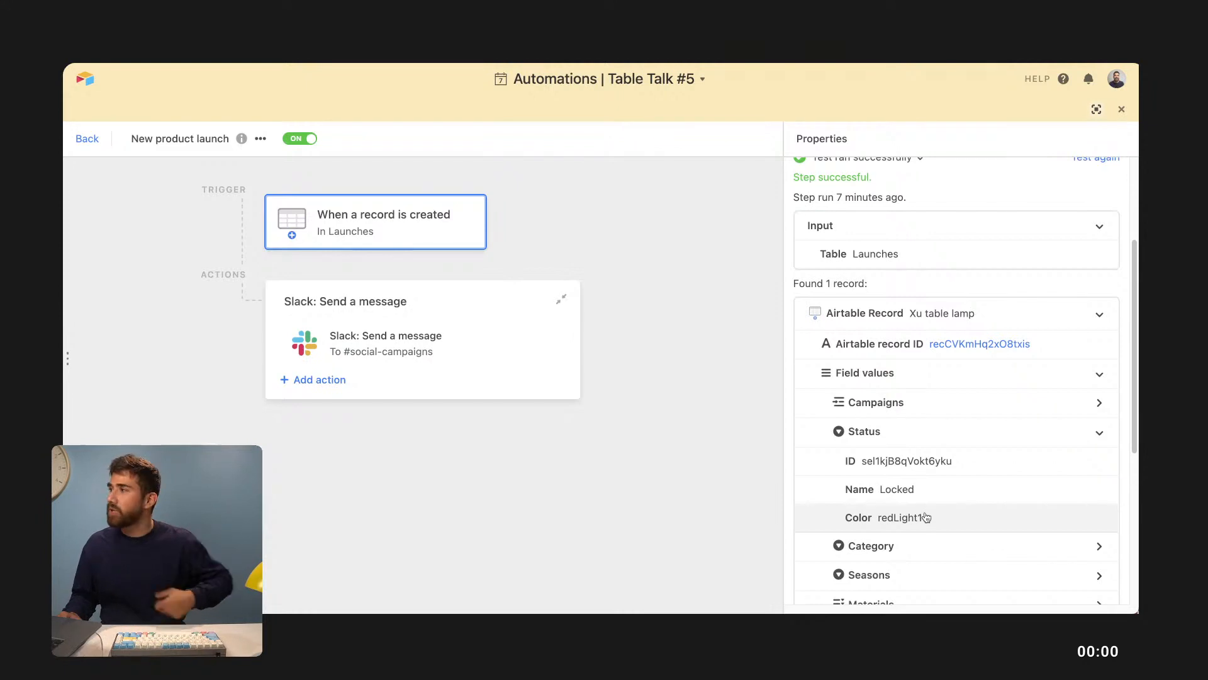
click(640, 412)
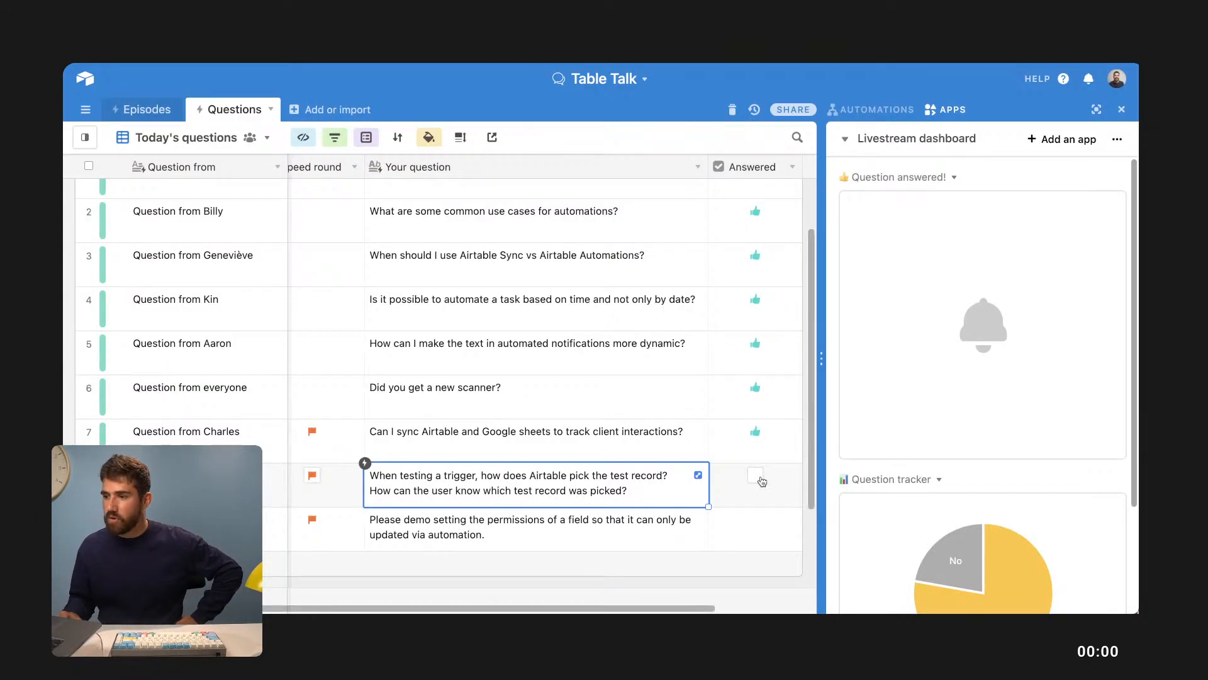
- Tick Answered for row 8, select the row 9 field permissions question, and switch to Automations
click(757, 477)
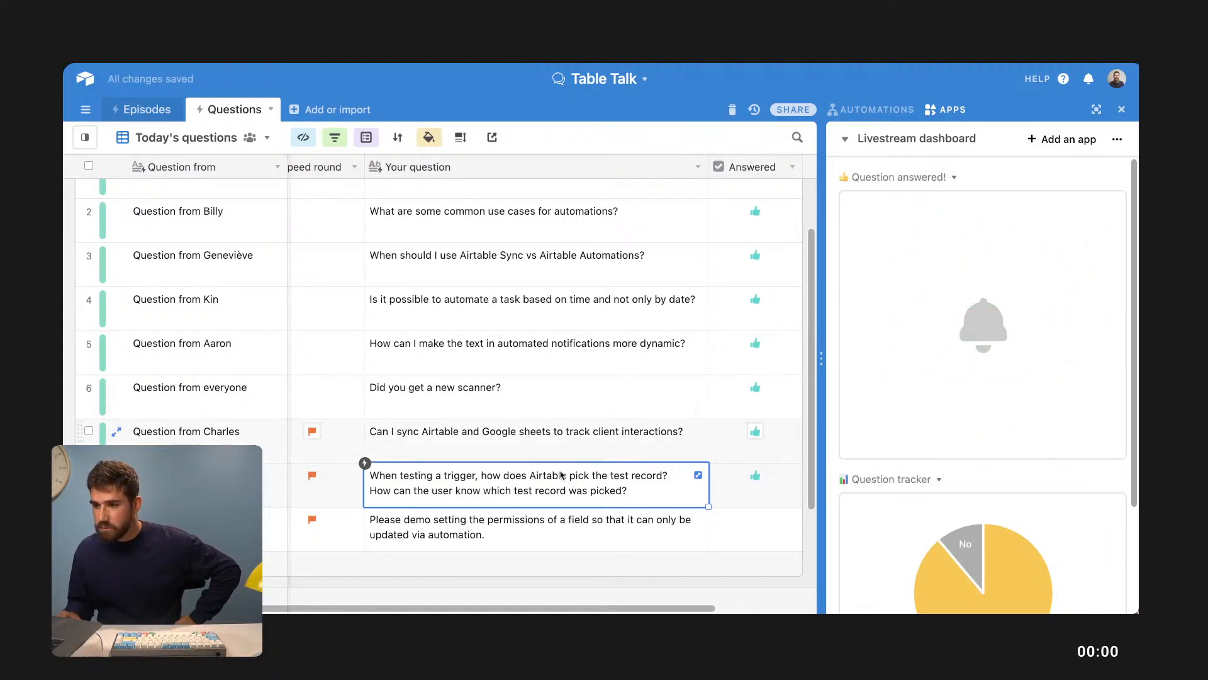
click(532, 536)
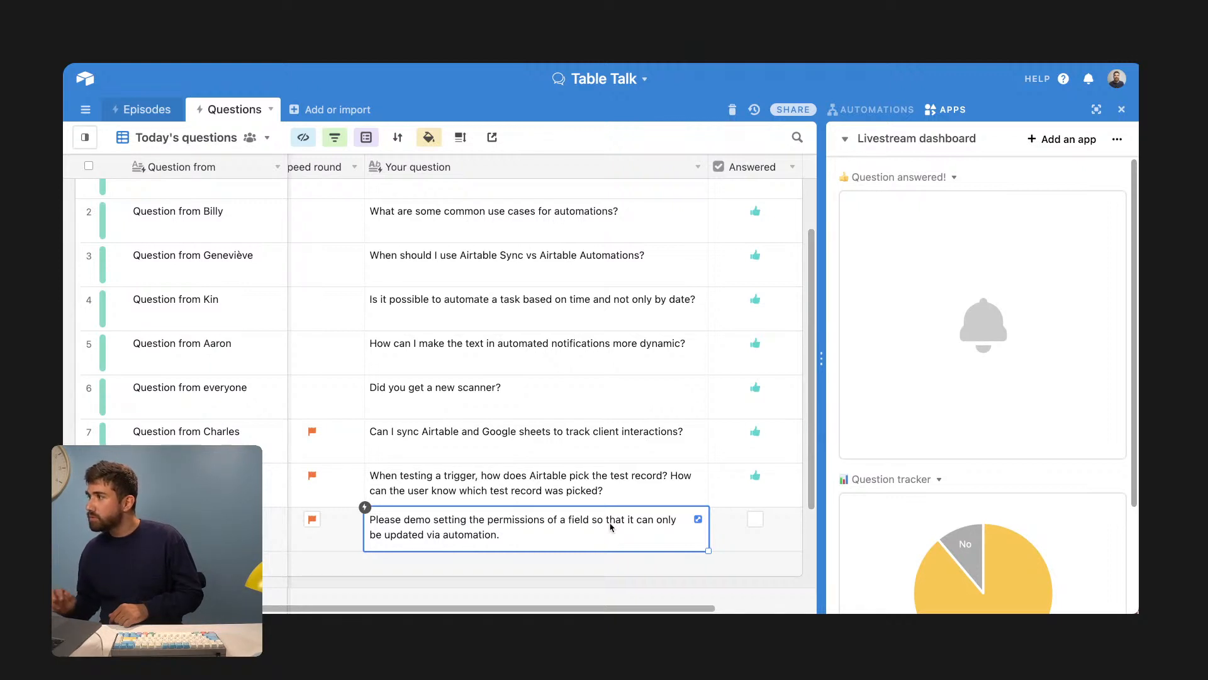
key(ctrl+Tab)
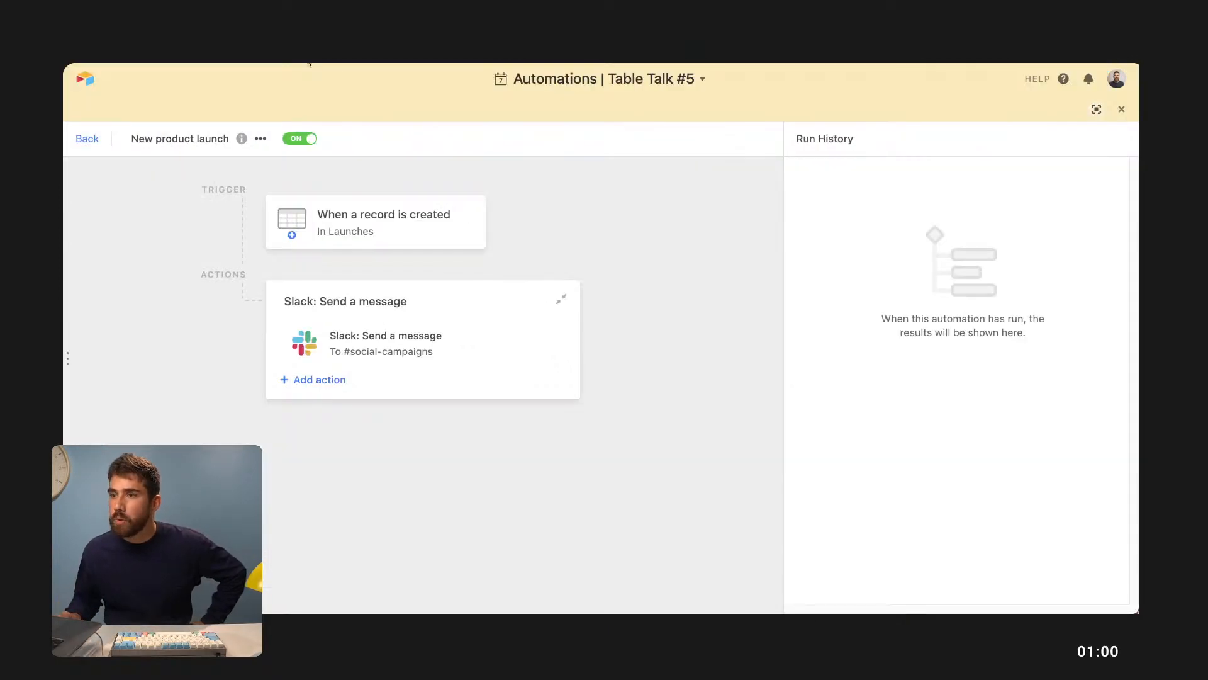
- Collapse the automation editor and open the Campaigns table
click(1100, 110)
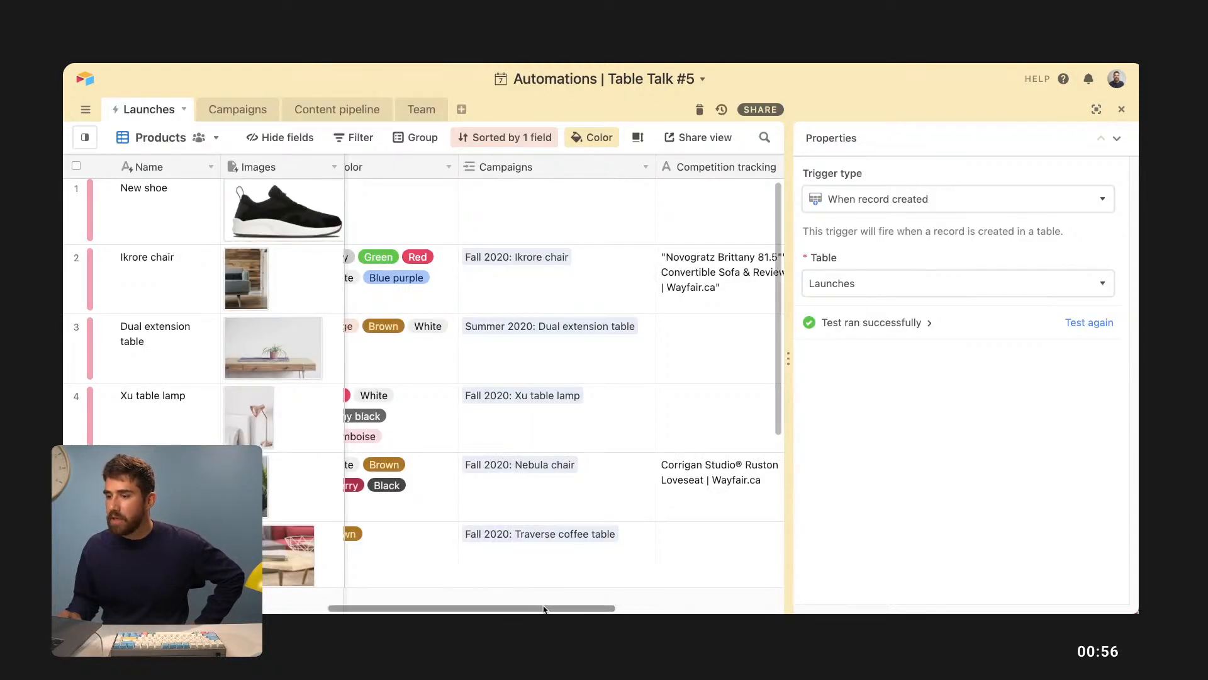
scroll(545, 605, left, 5)
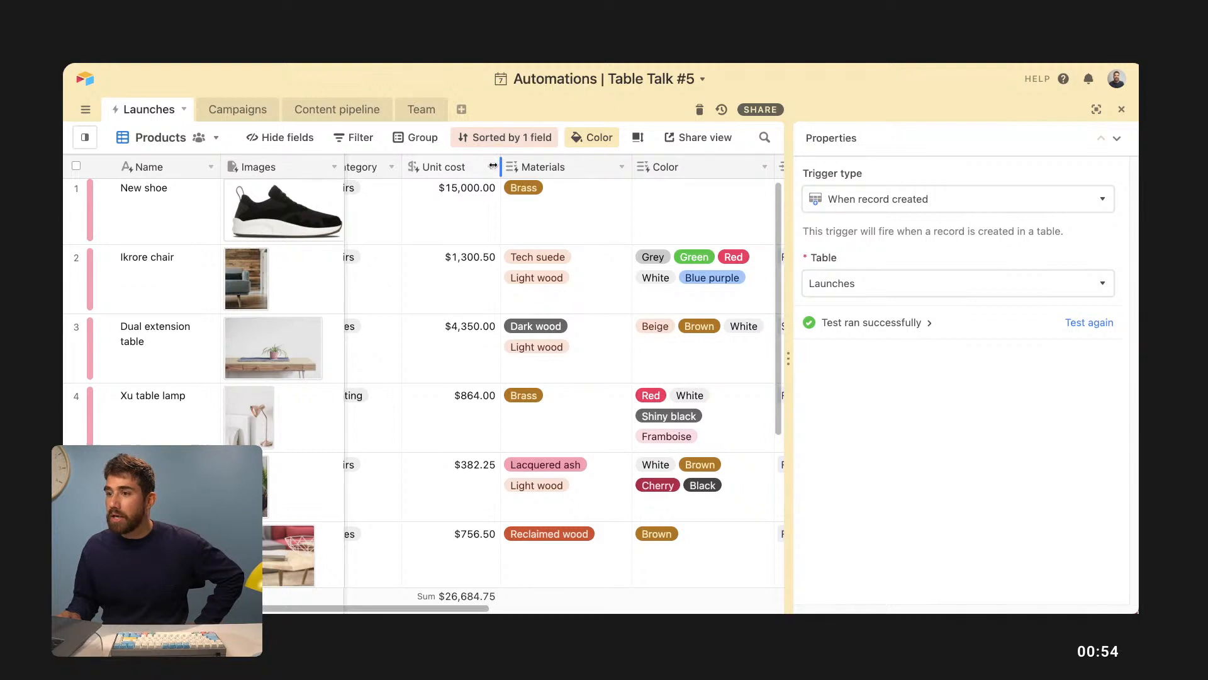
click(236, 109)
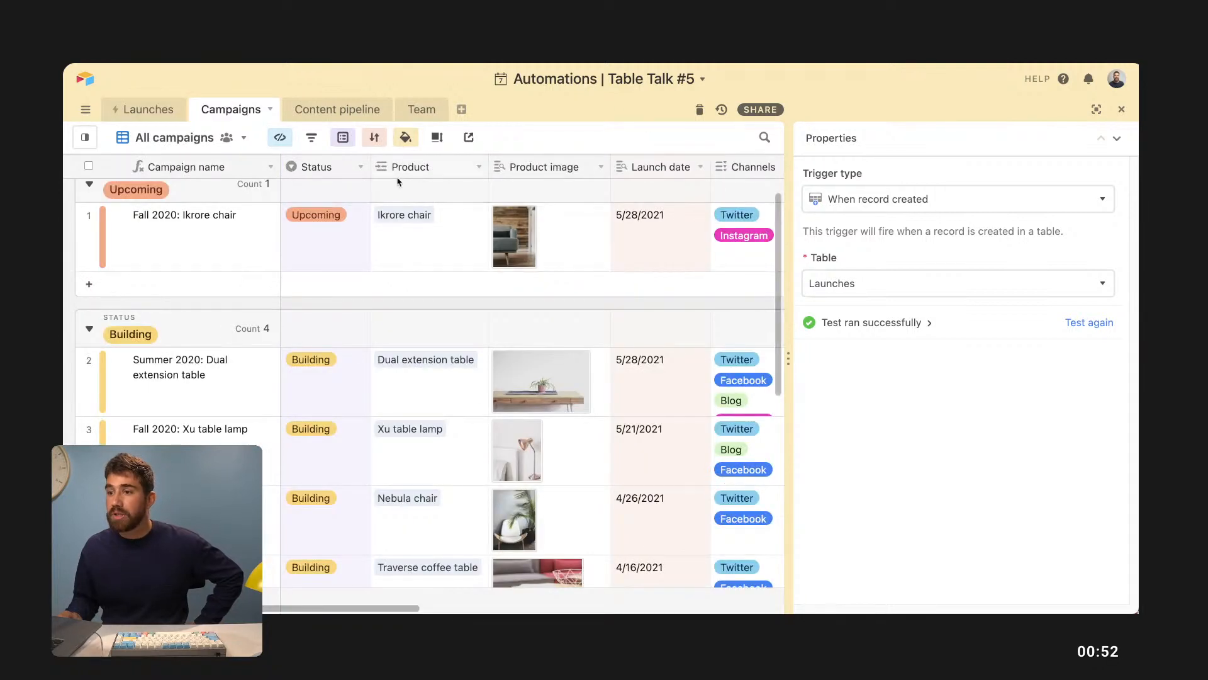
- Review who may edit the Product field, then tick Answered for the row 9 question
click(480, 168)
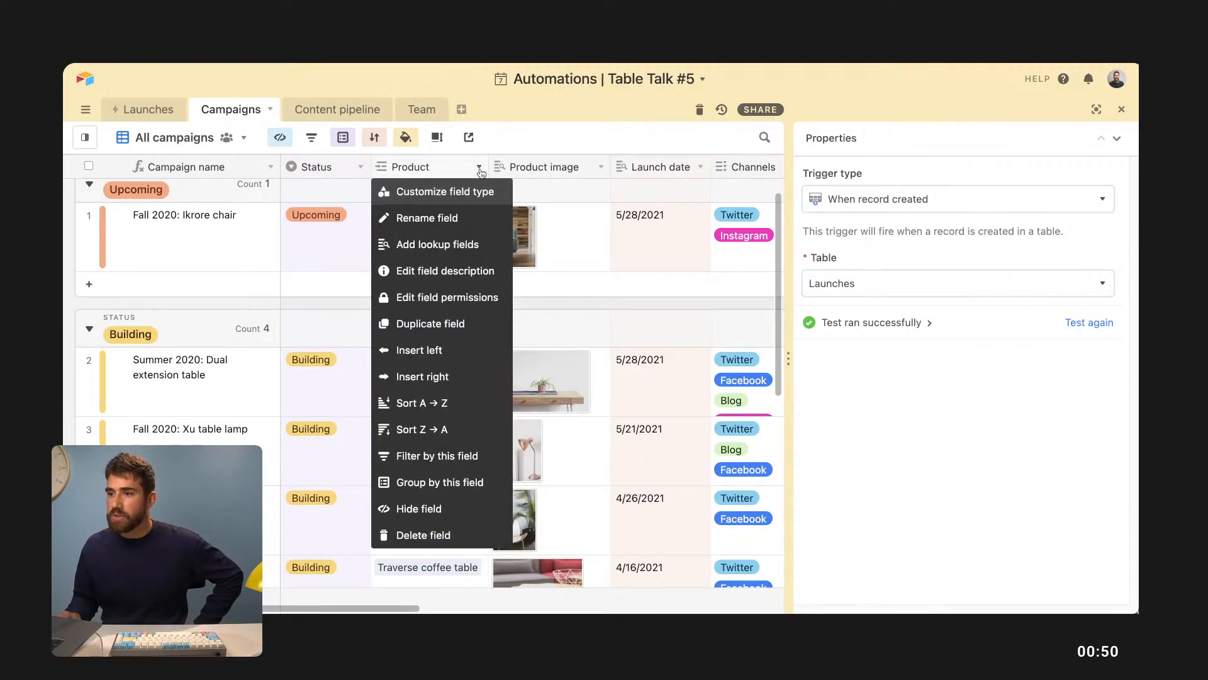
click(467, 296)
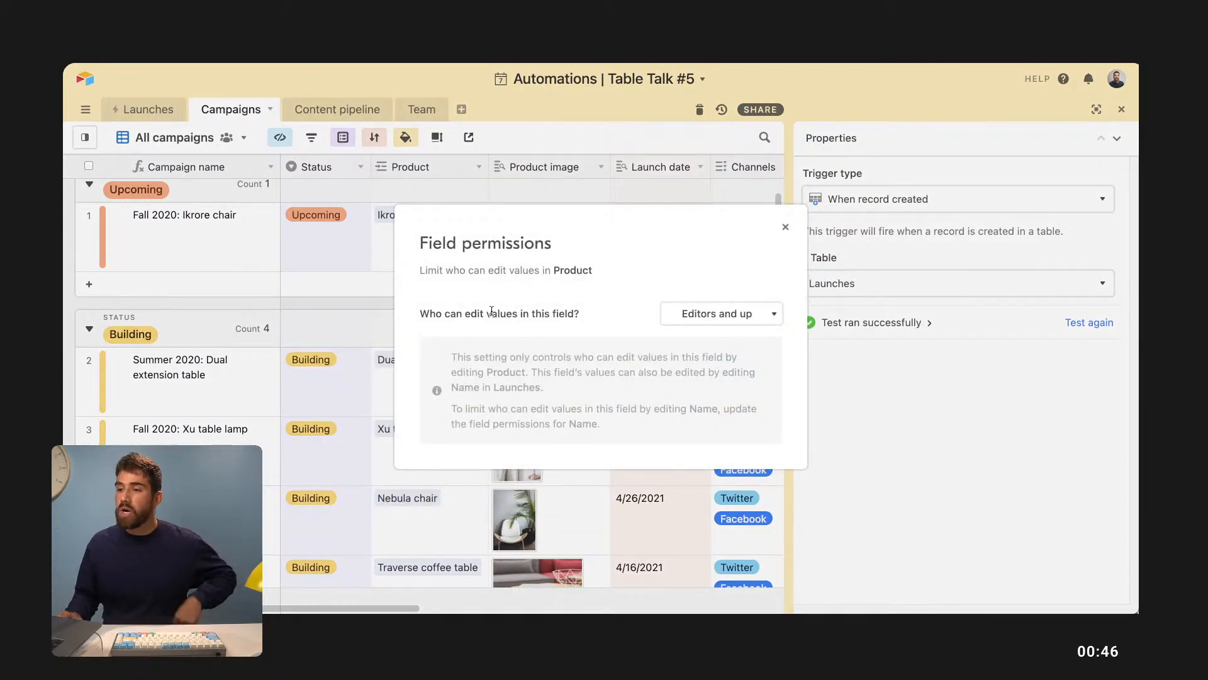
click(714, 315)
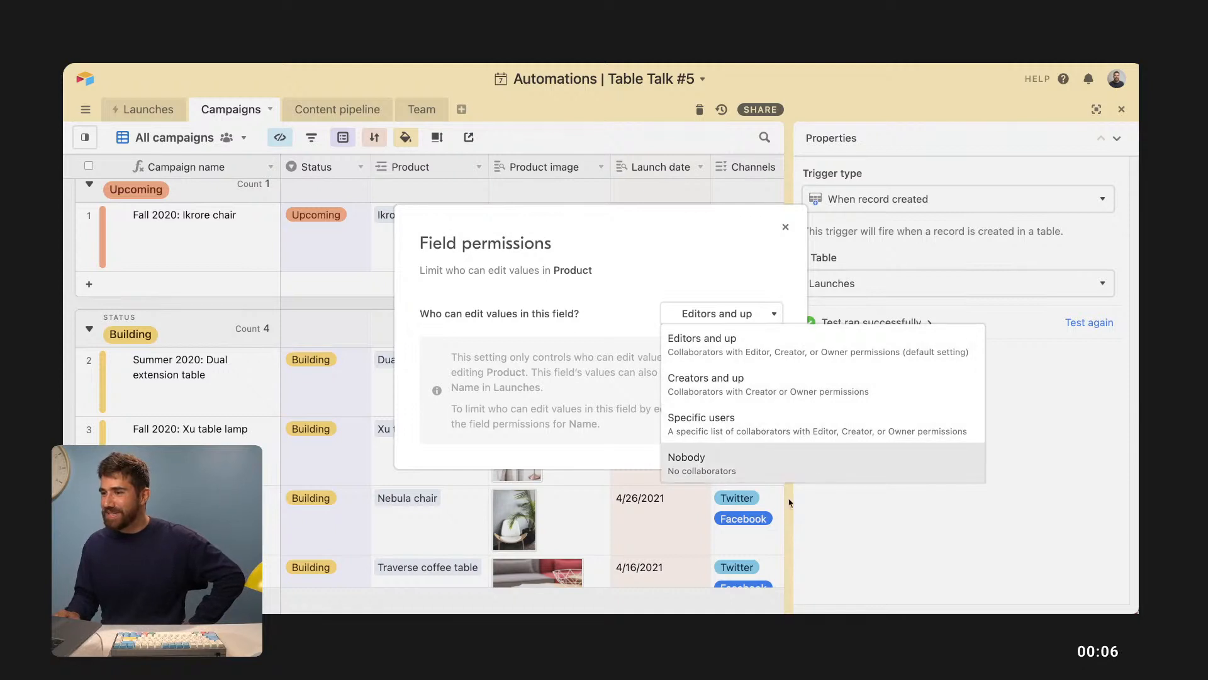
click(860, 541)
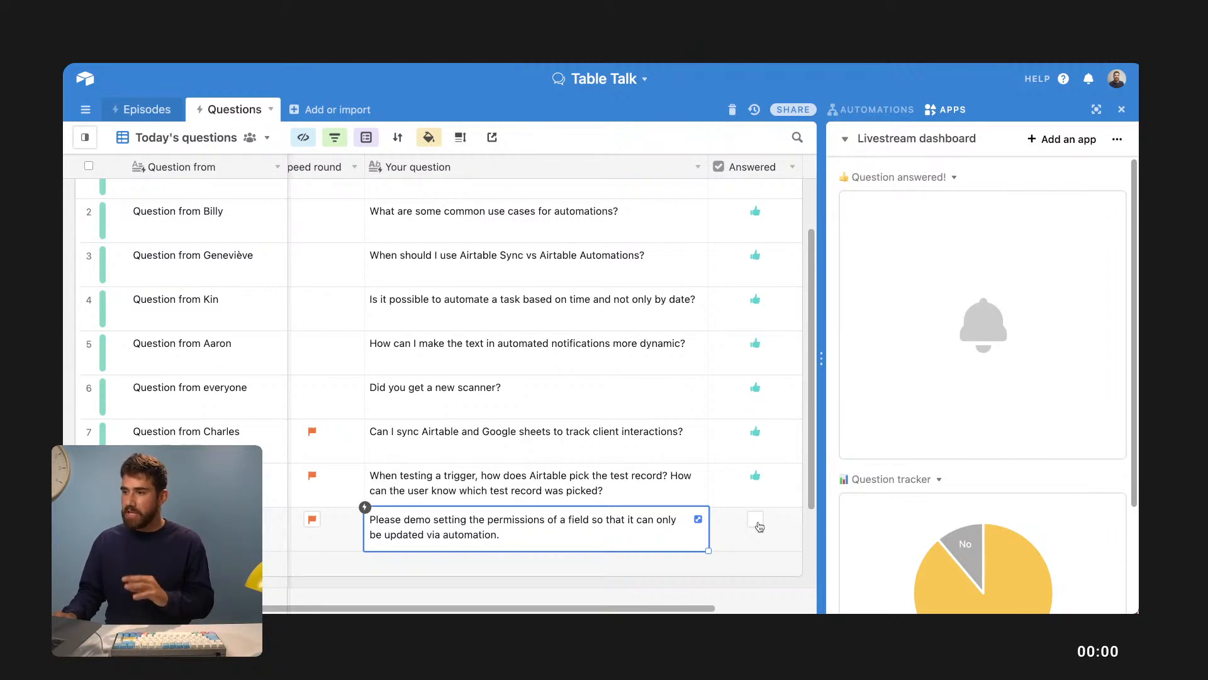
click(756, 520)
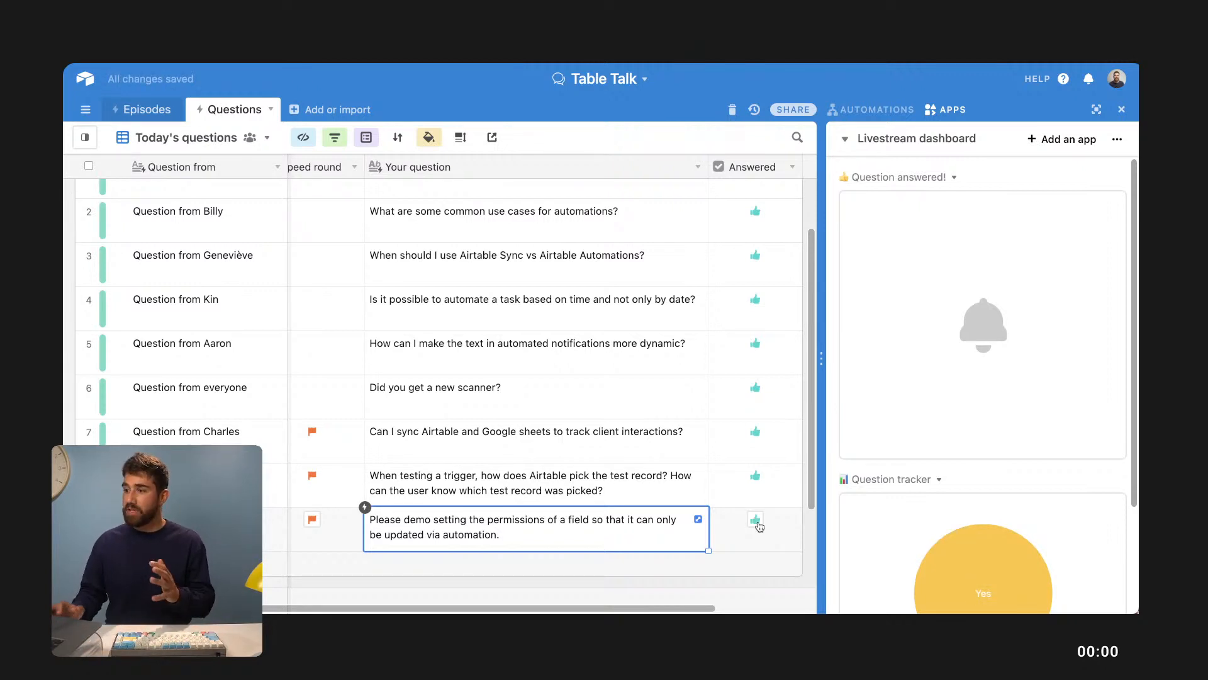